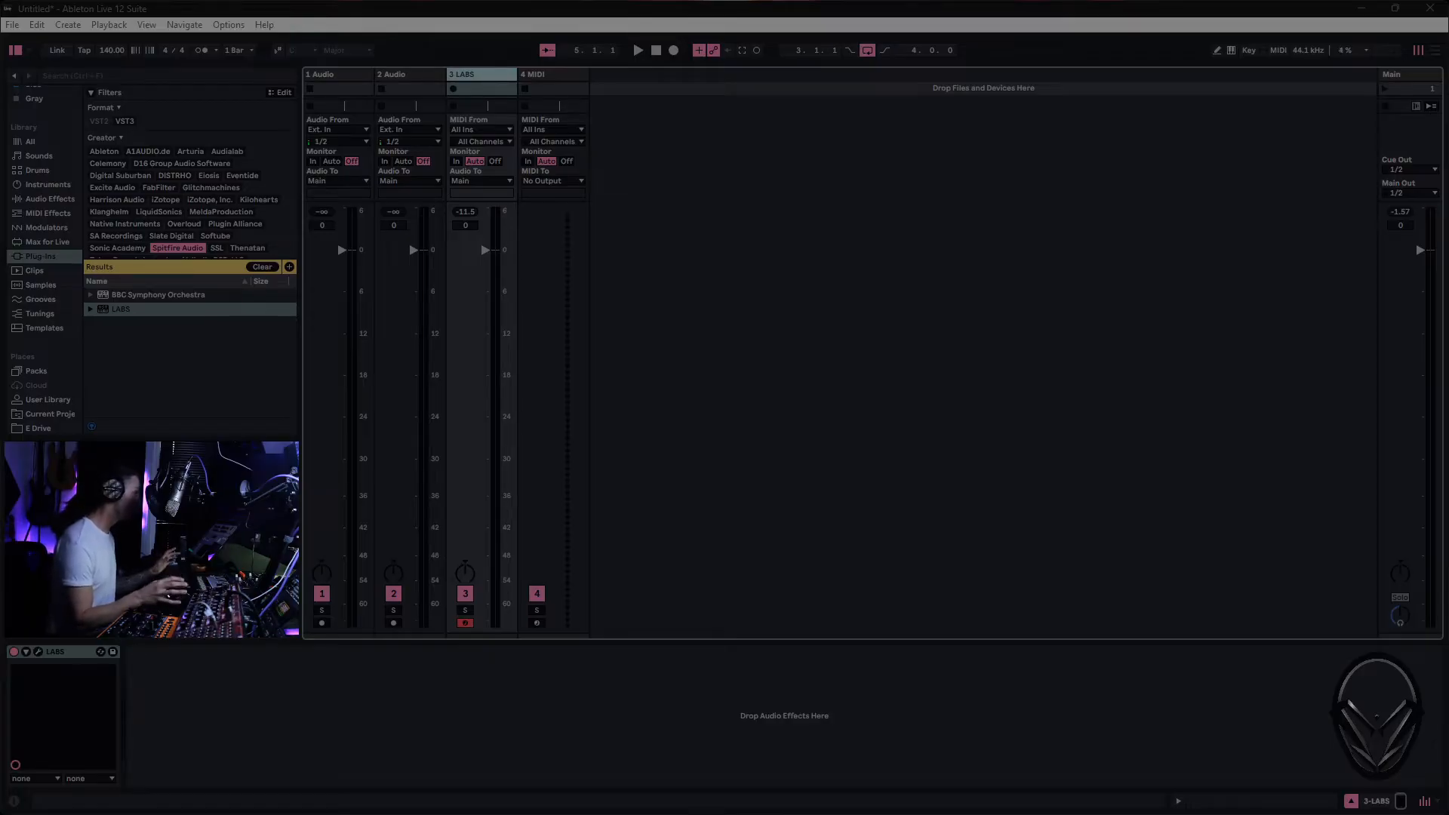
- Open the LABS percussion instrument on track 3 and turn its large central dial up to near maximum
left_click(39, 652)
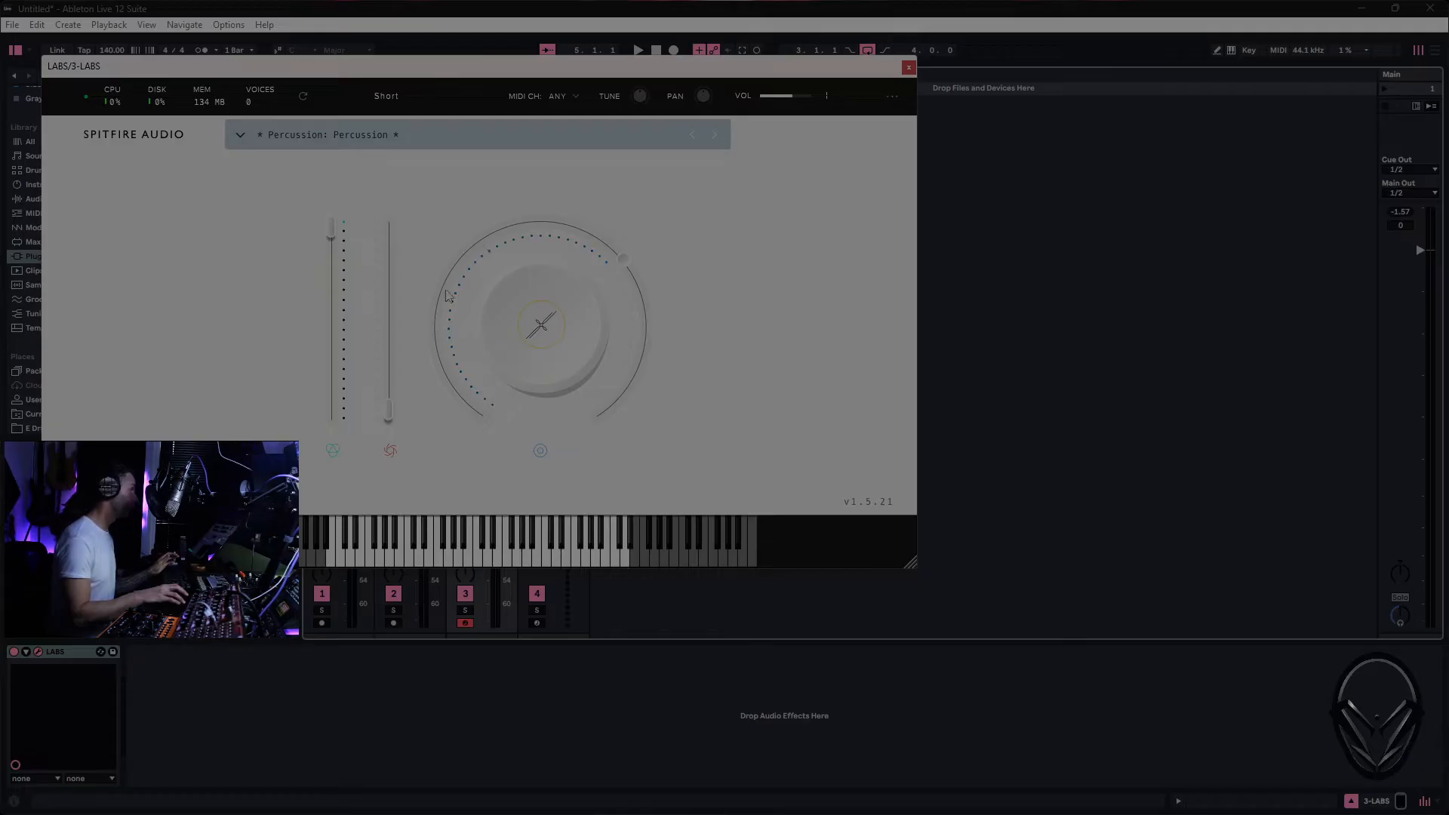
mouse_move(630, 262)
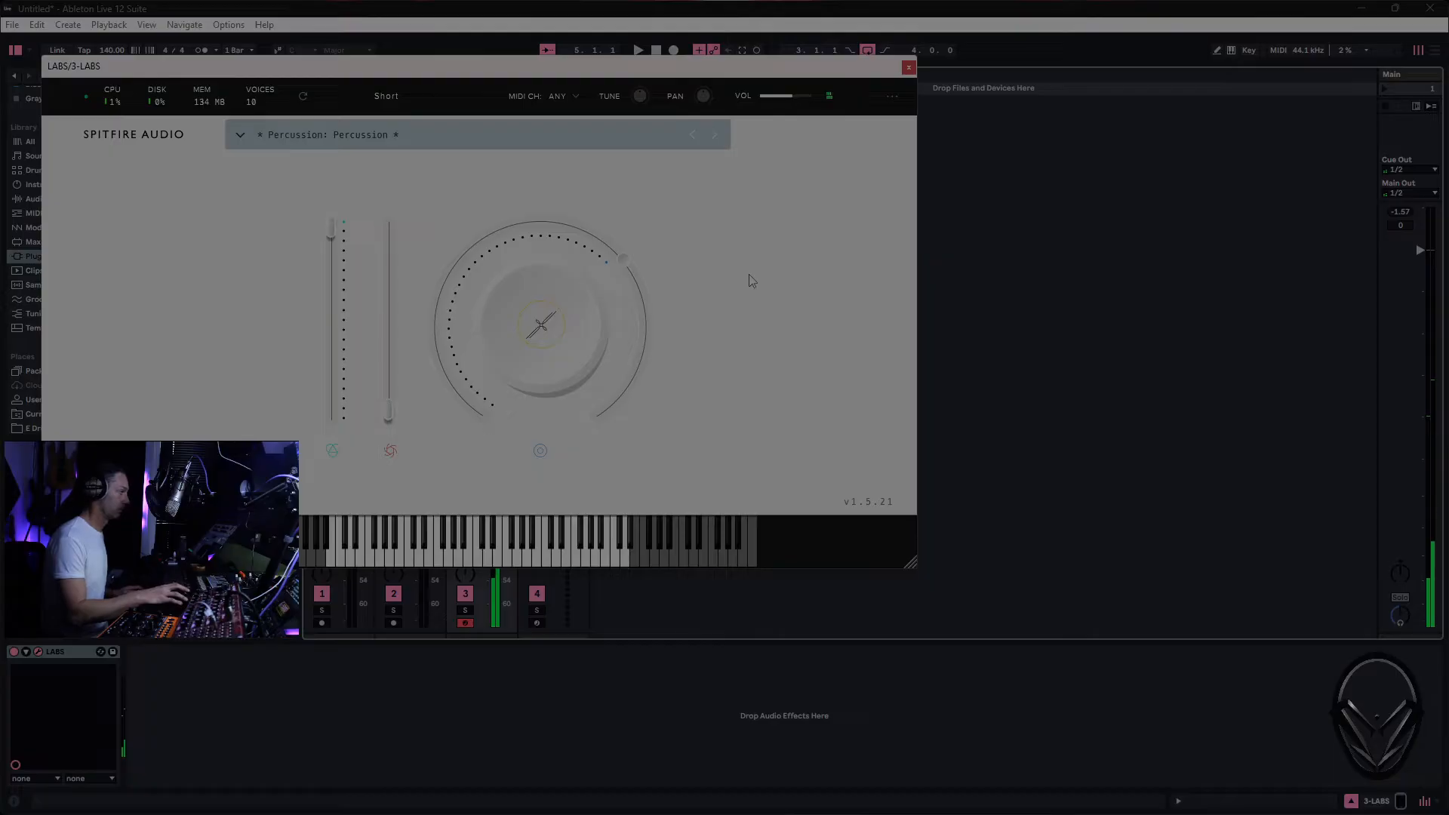
left_click(553, 317)
left_click_drag(623, 270, 593, 353)
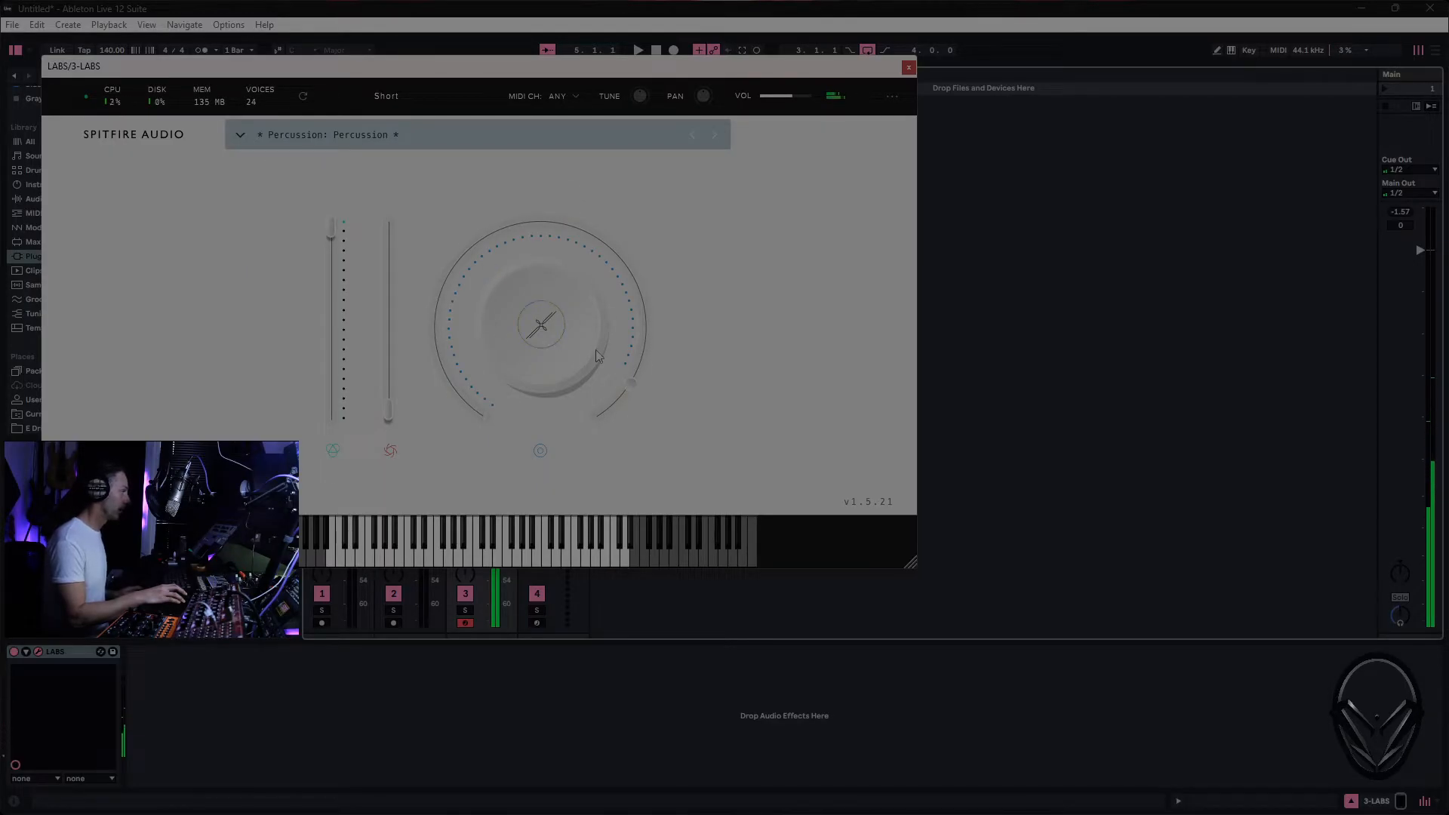
left_click_drag(641, 270, 642, 268)
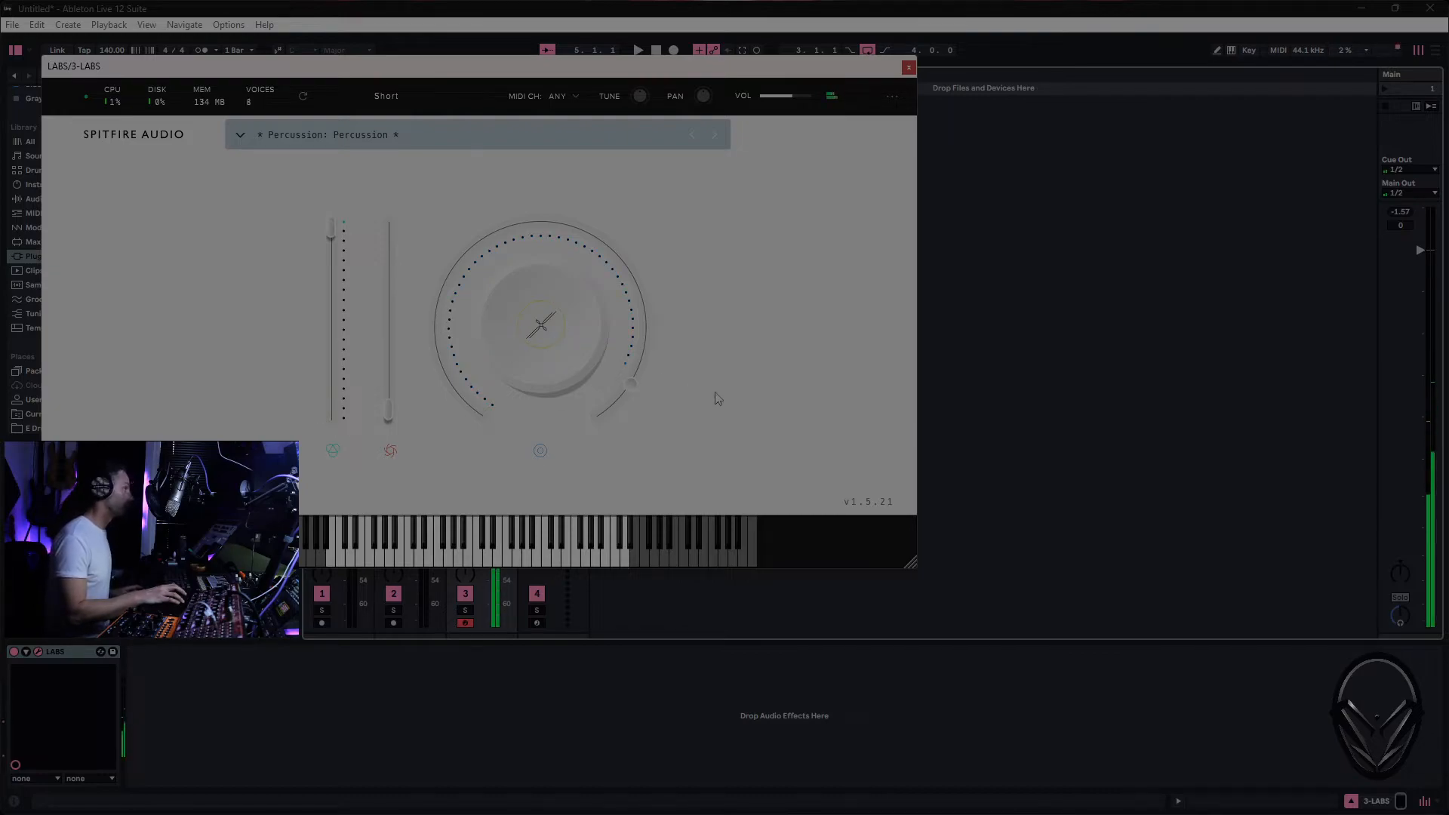
- Raise the second LABS slider to its top and the large dial to its maximum, and close the instrument window
mouse_move(391, 411)
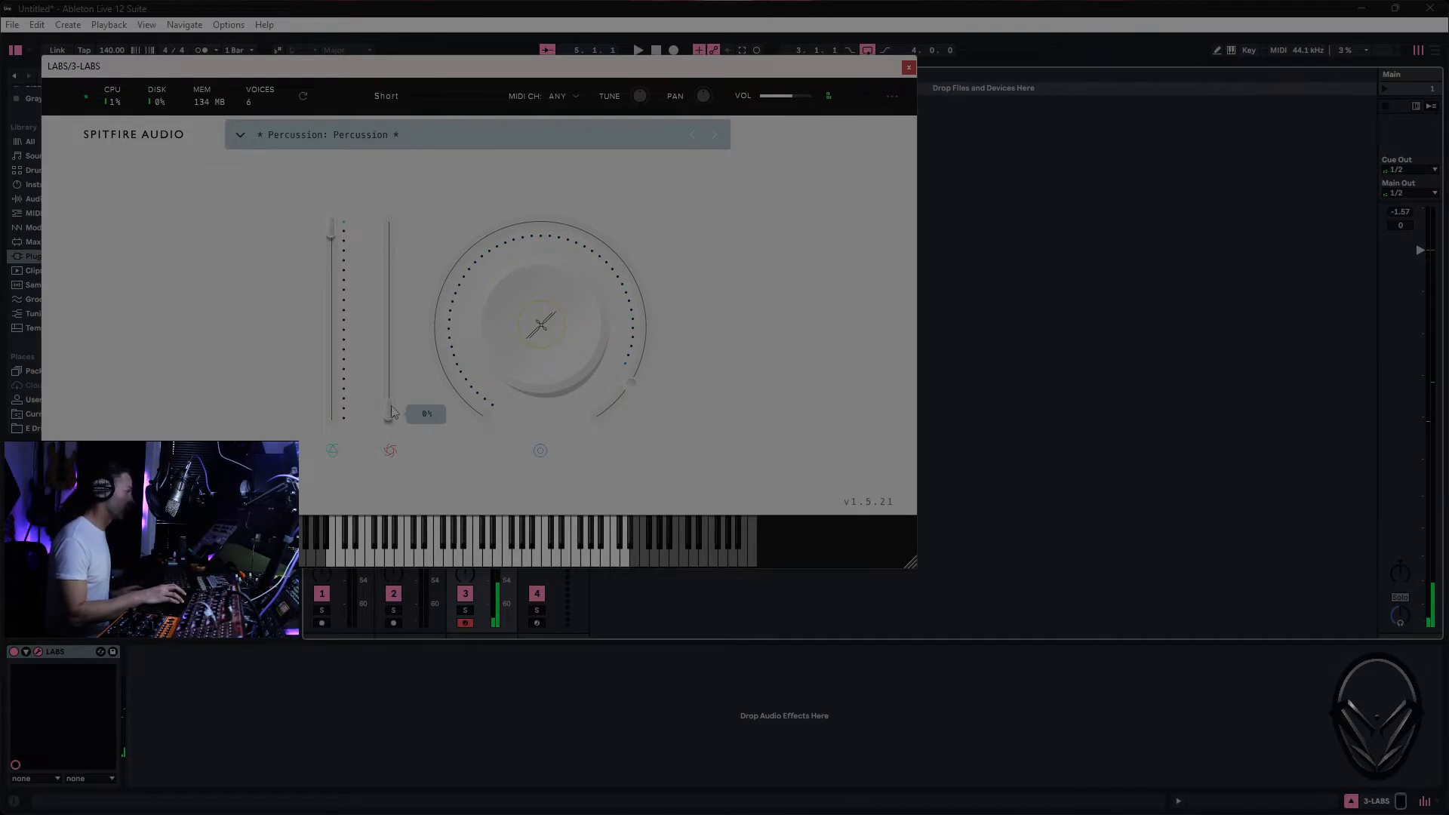
left_click_drag(392, 411, 390, 227)
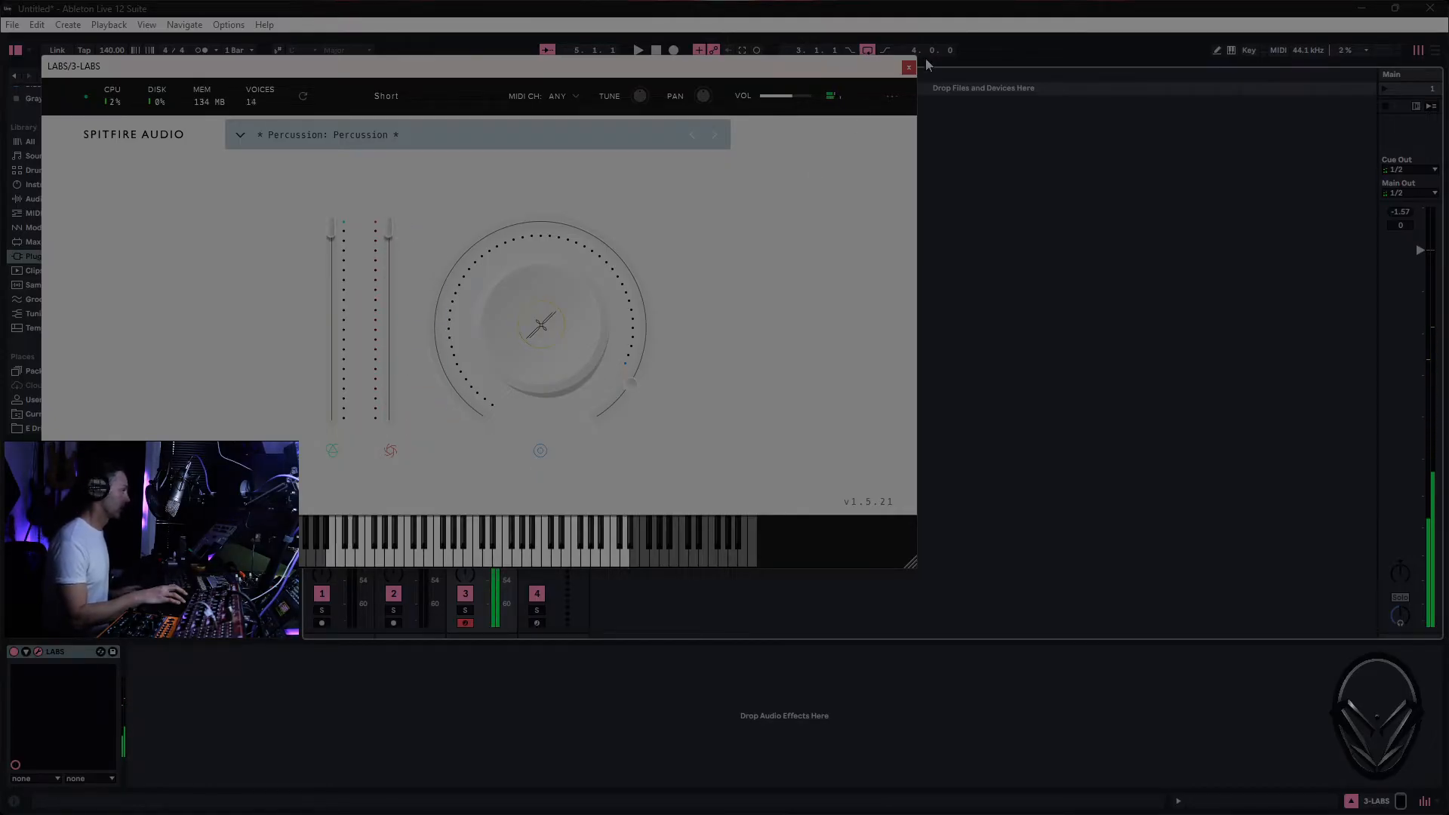
mouse_move(638, 379)
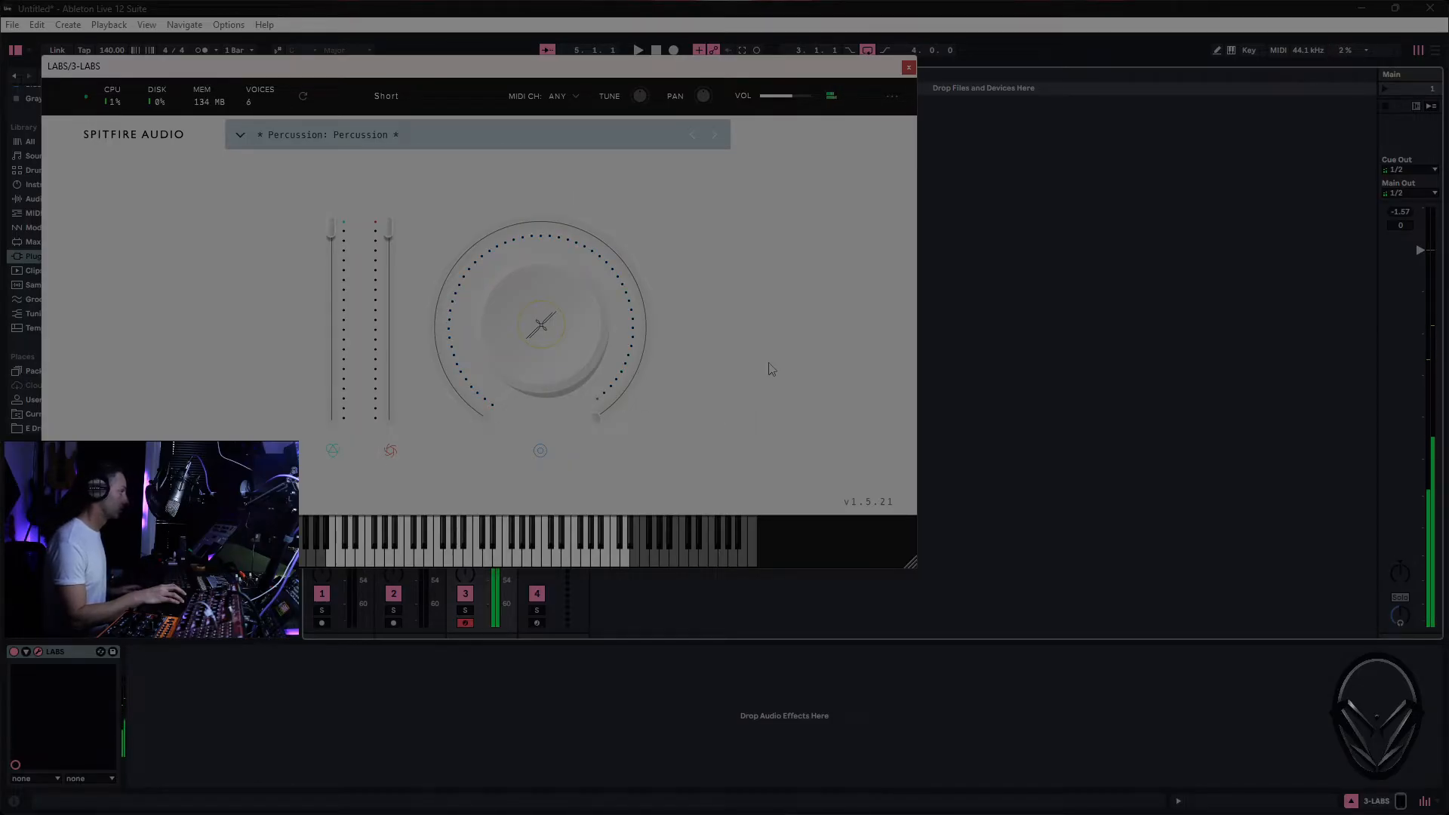
left_click(910, 69)
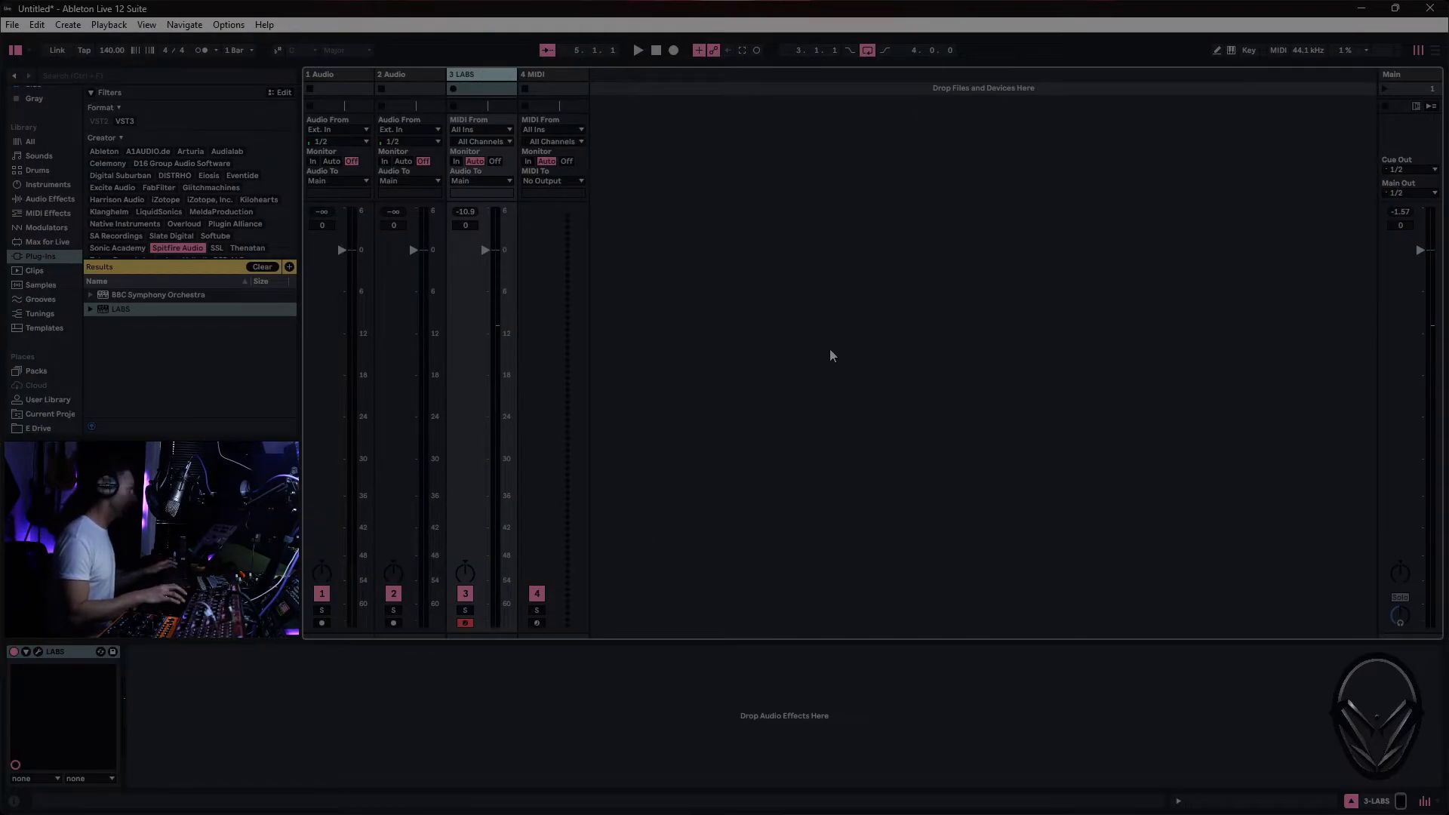
- Insert an empty MIDI clip across bars 3 to 7 on the LABS track in the arrangement and draw an F1 note about 3.5 beats long
key("Tab")
right_click(368, 285)
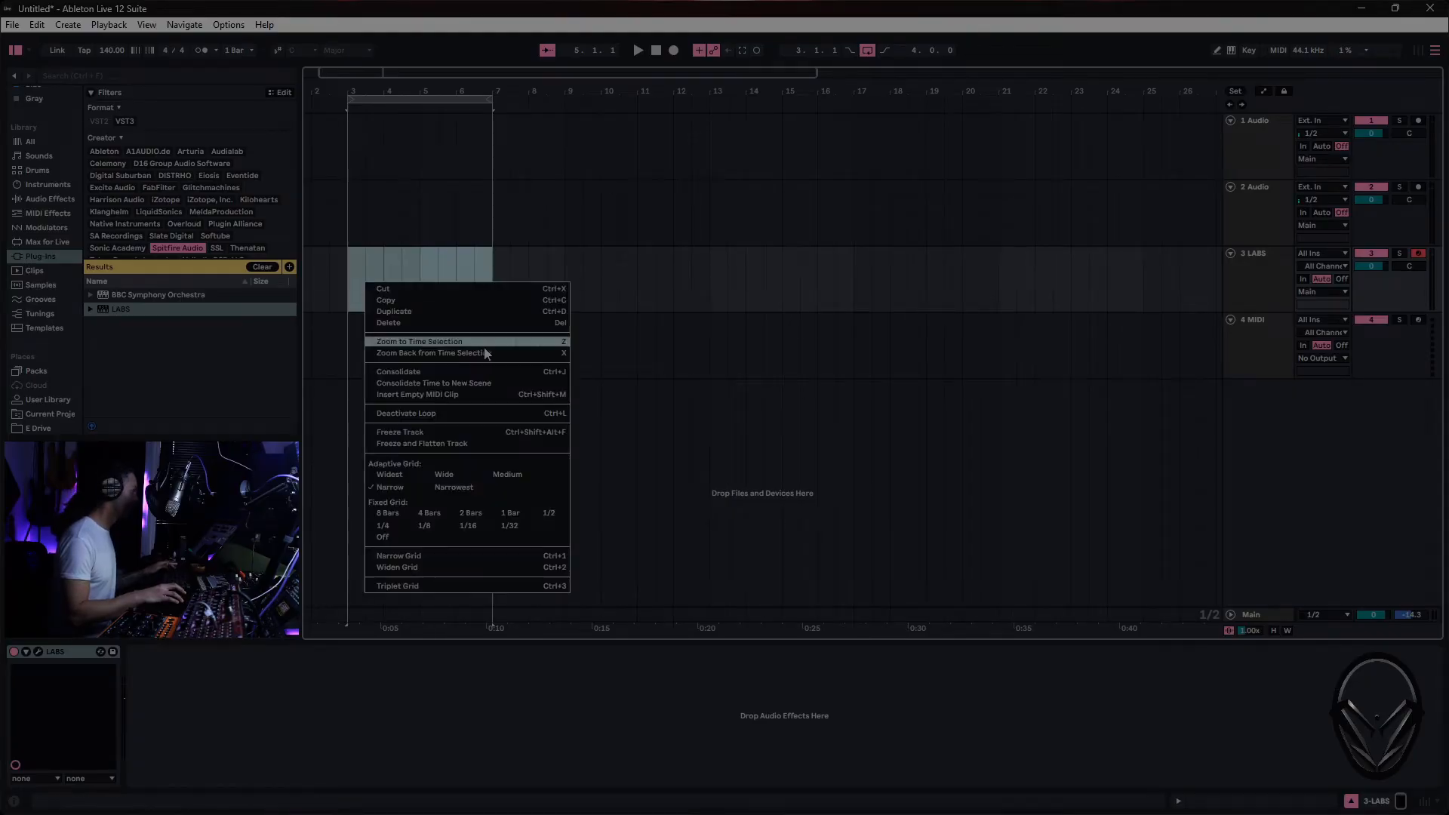
left_click(460, 394)
scroll(346, 710, "down", 5)
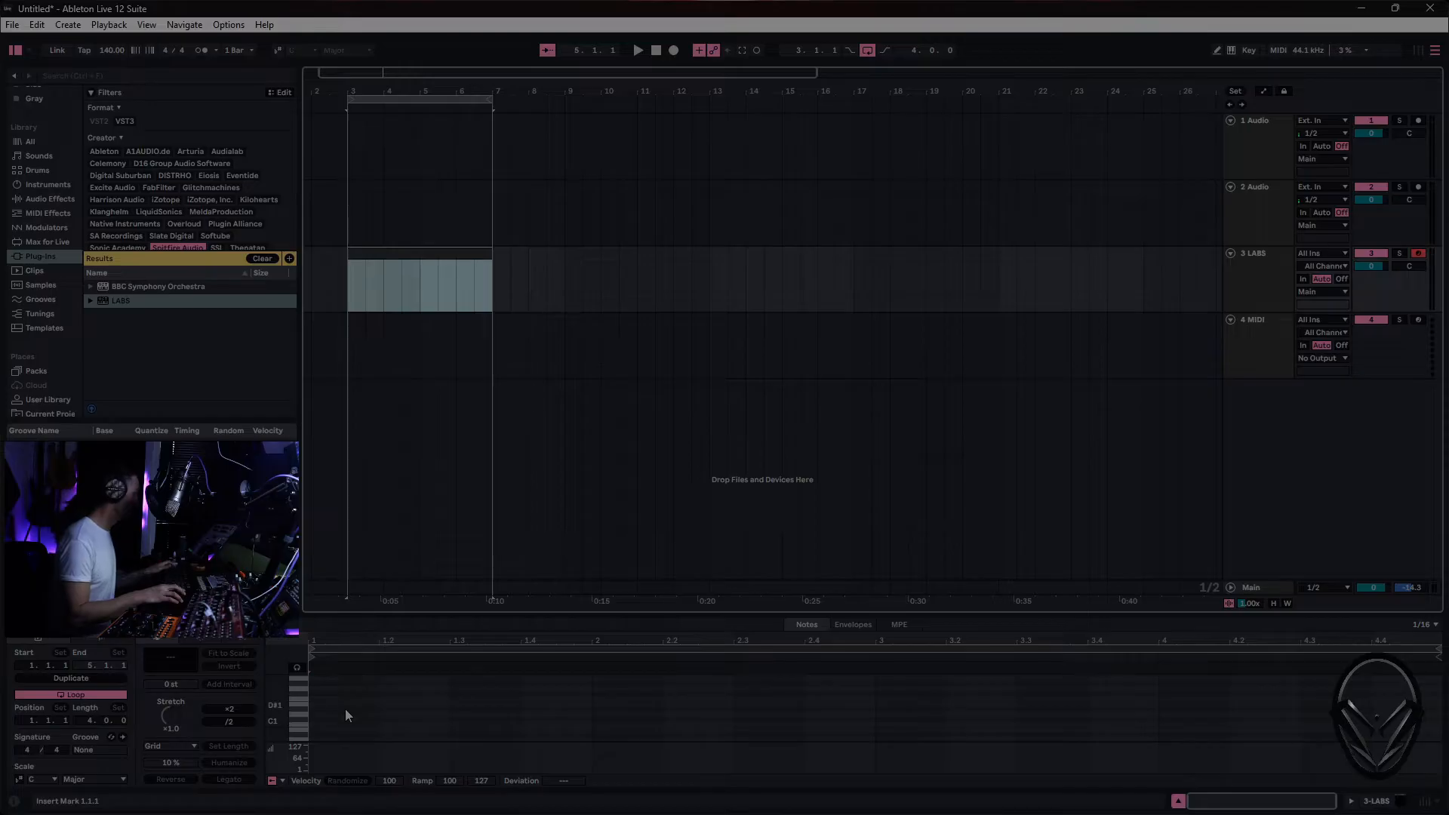
left_click_drag(315, 699, 559, 698)
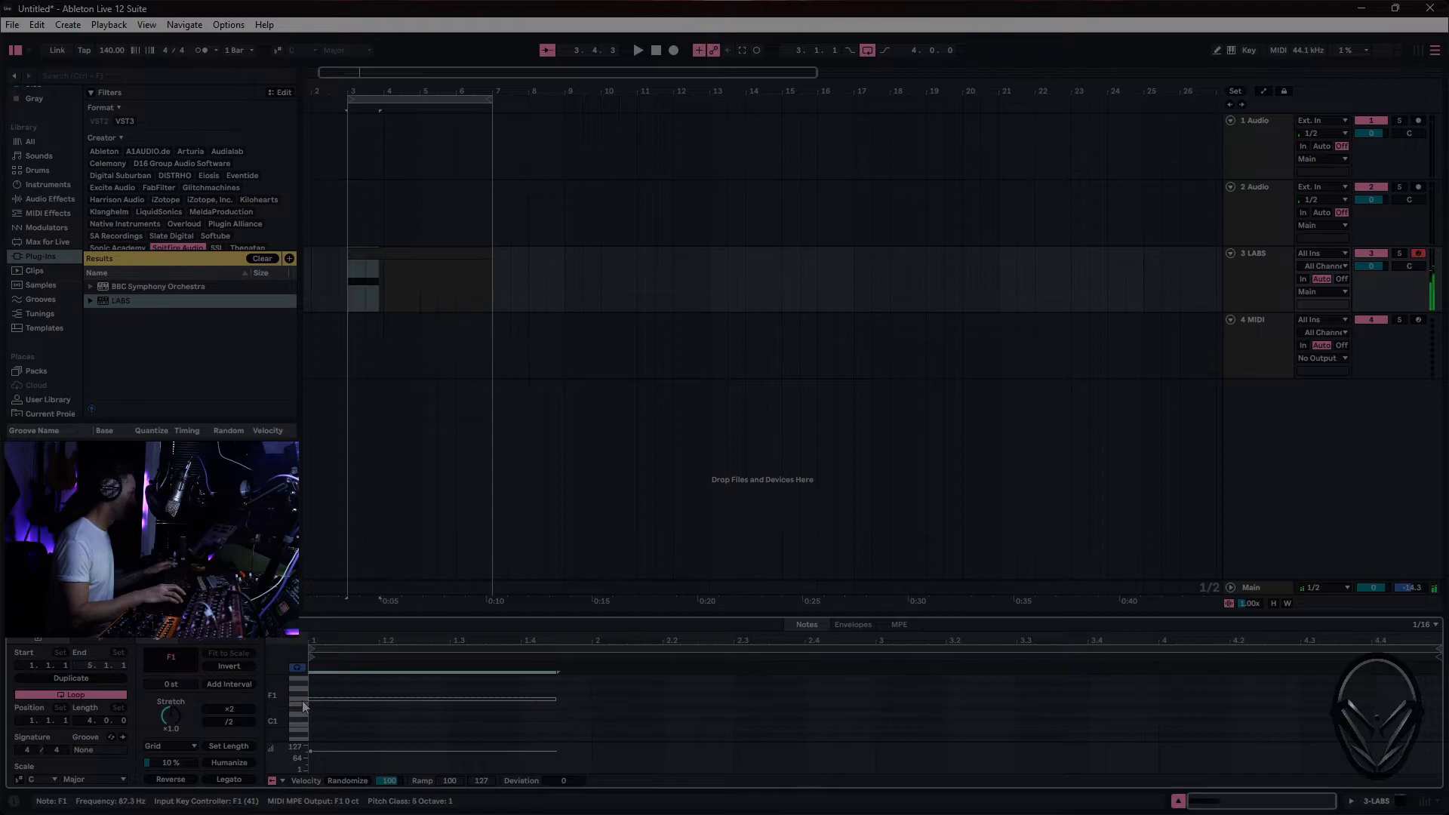
key("space")
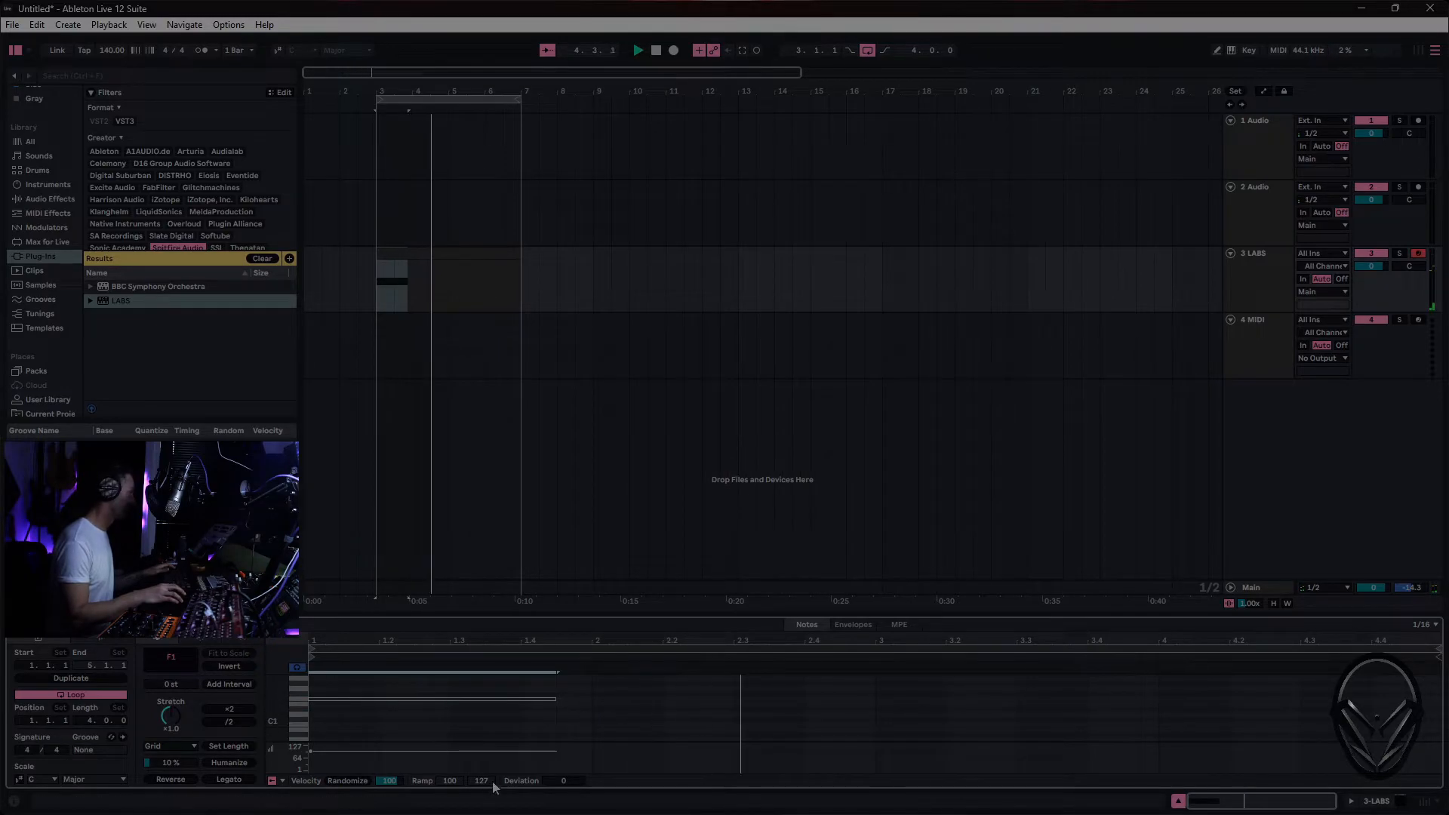
- Search the audio effects for "sat" and add Saturator to the LABS track
left_click(43, 197)
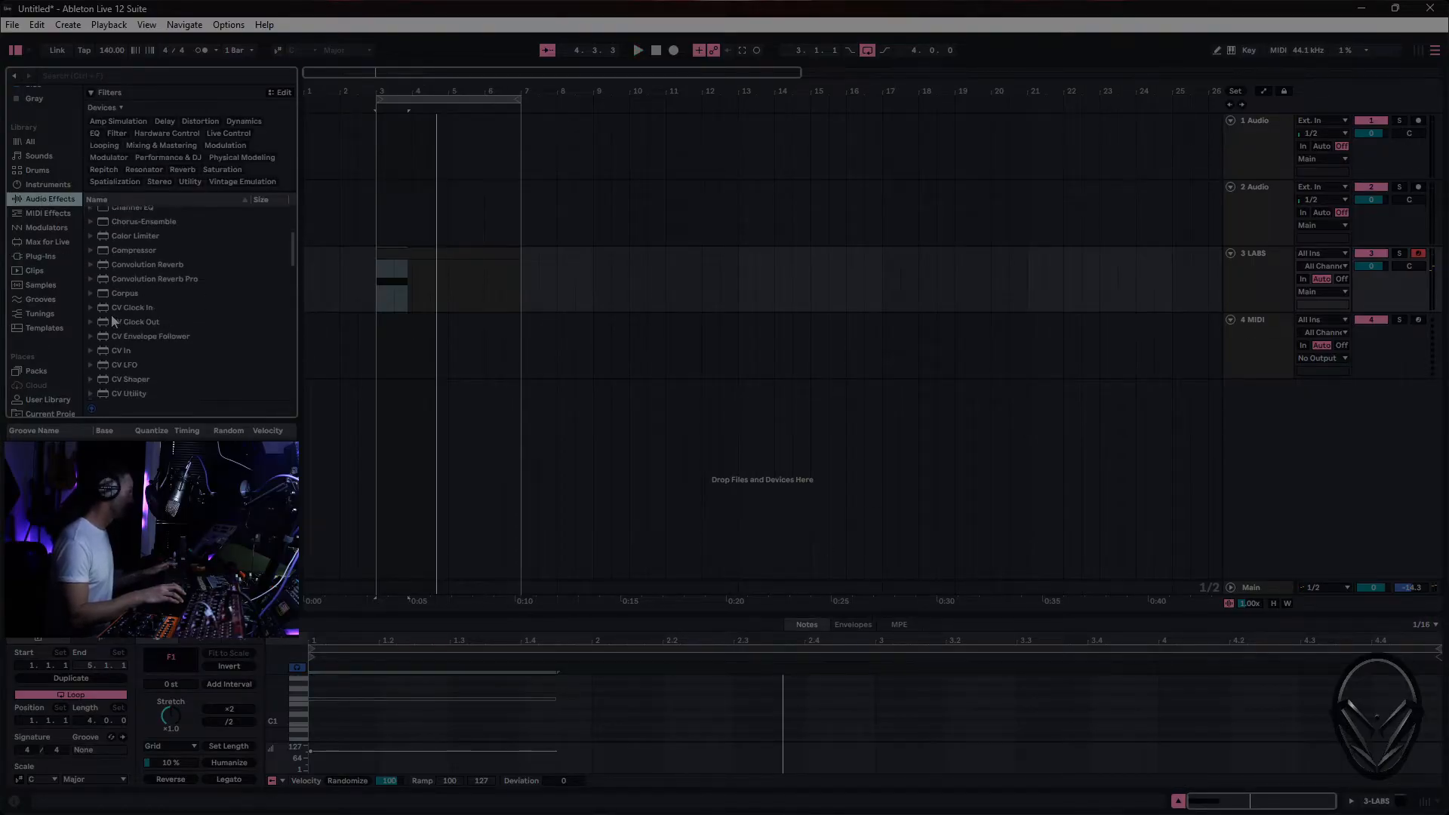
left_click(131, 71)
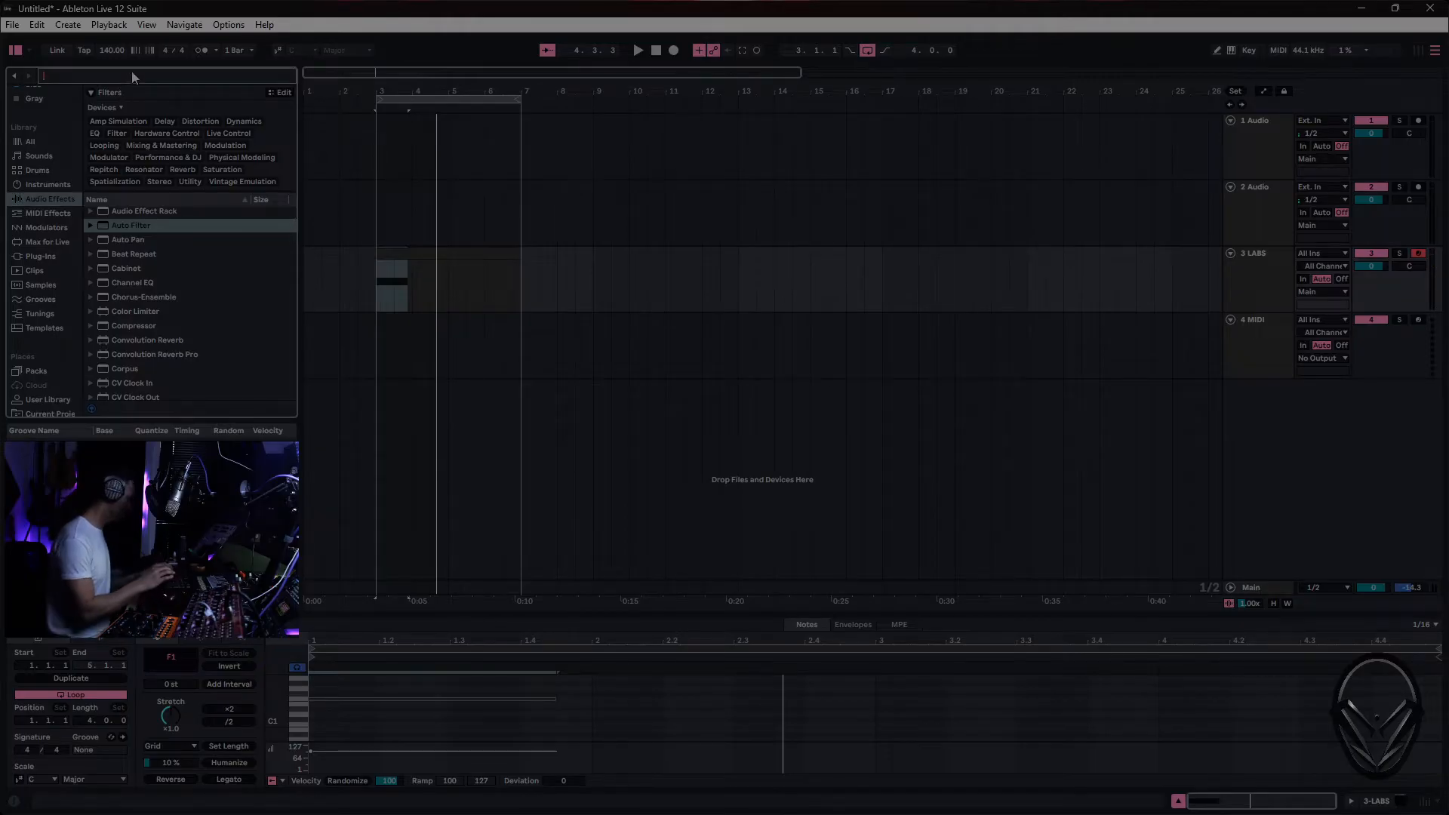
type("sat")
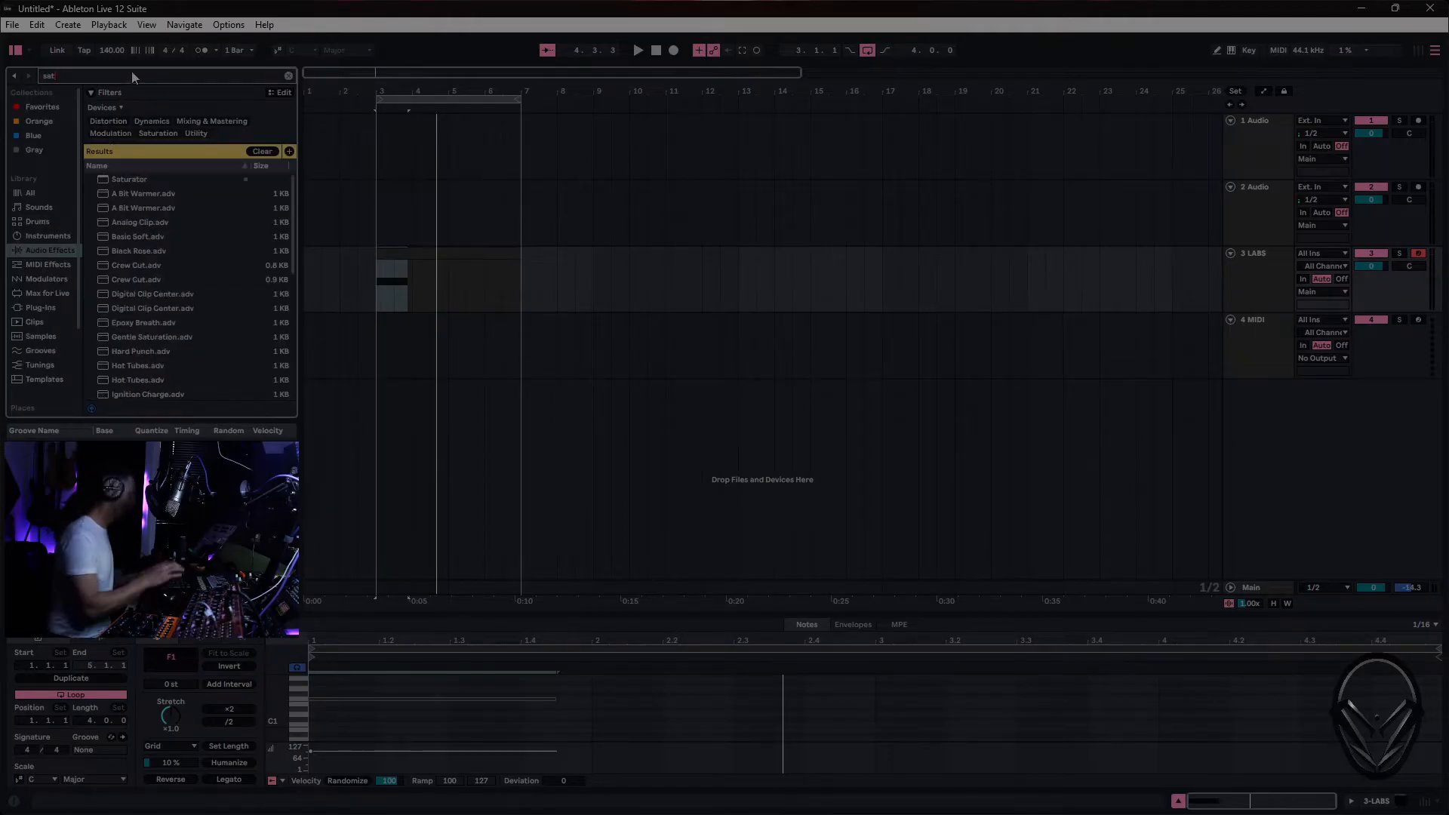
left_click(141, 185)
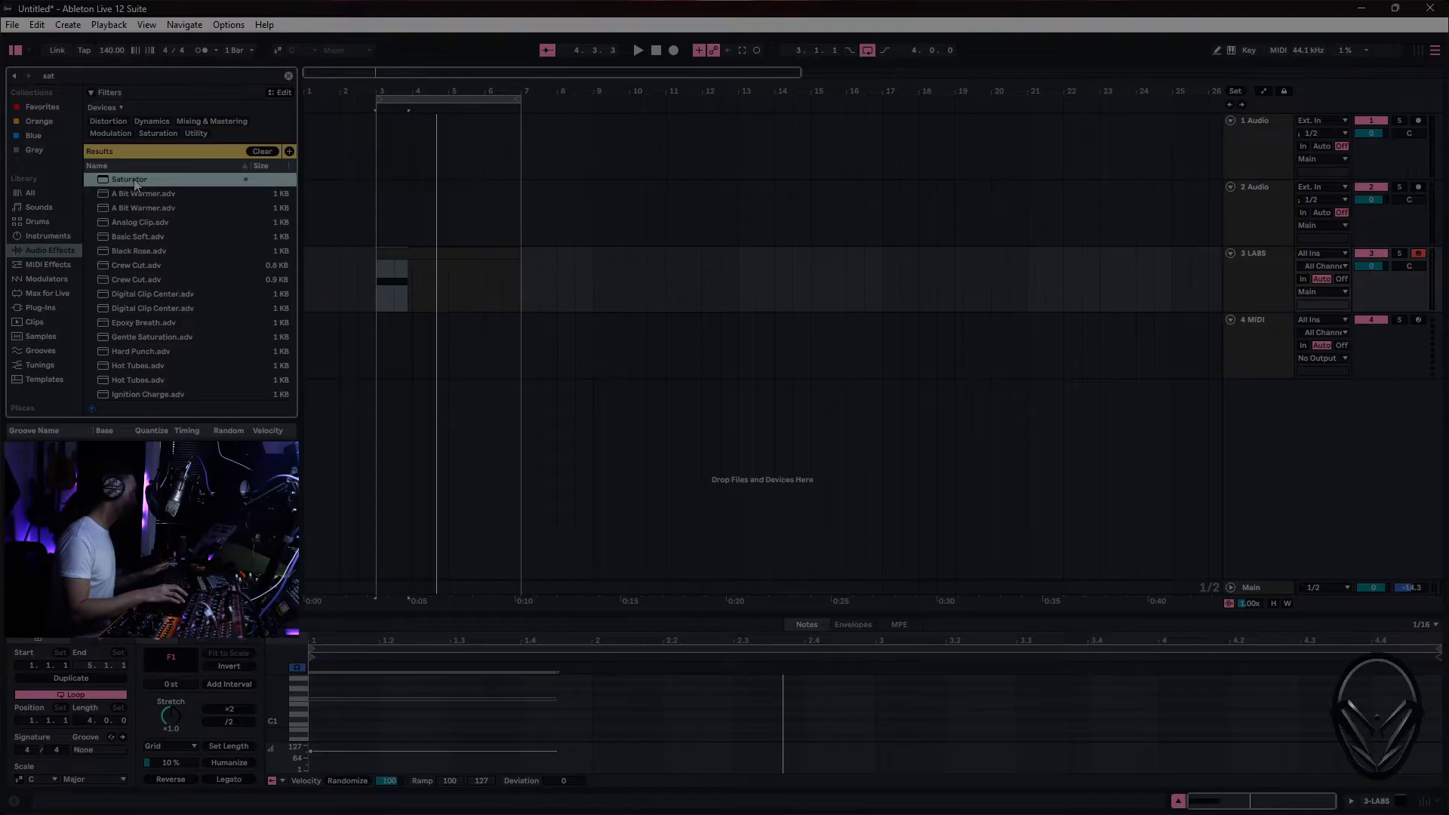
double_click(132, 183)
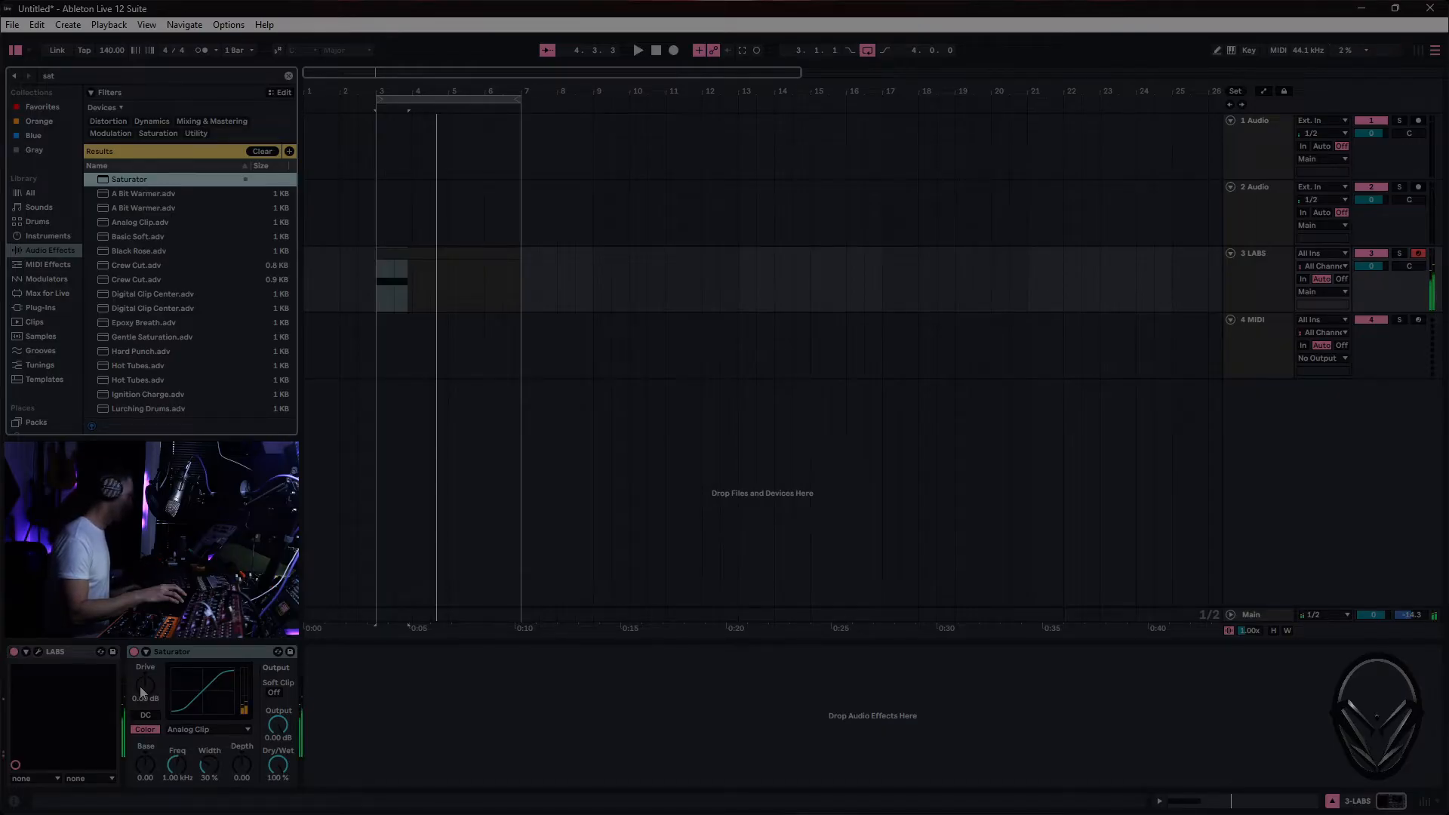
- Set the Saturator's Drive to 5.14 dB and its curve type to Soft Sine
left_click_drag(141, 692, 141, 676)
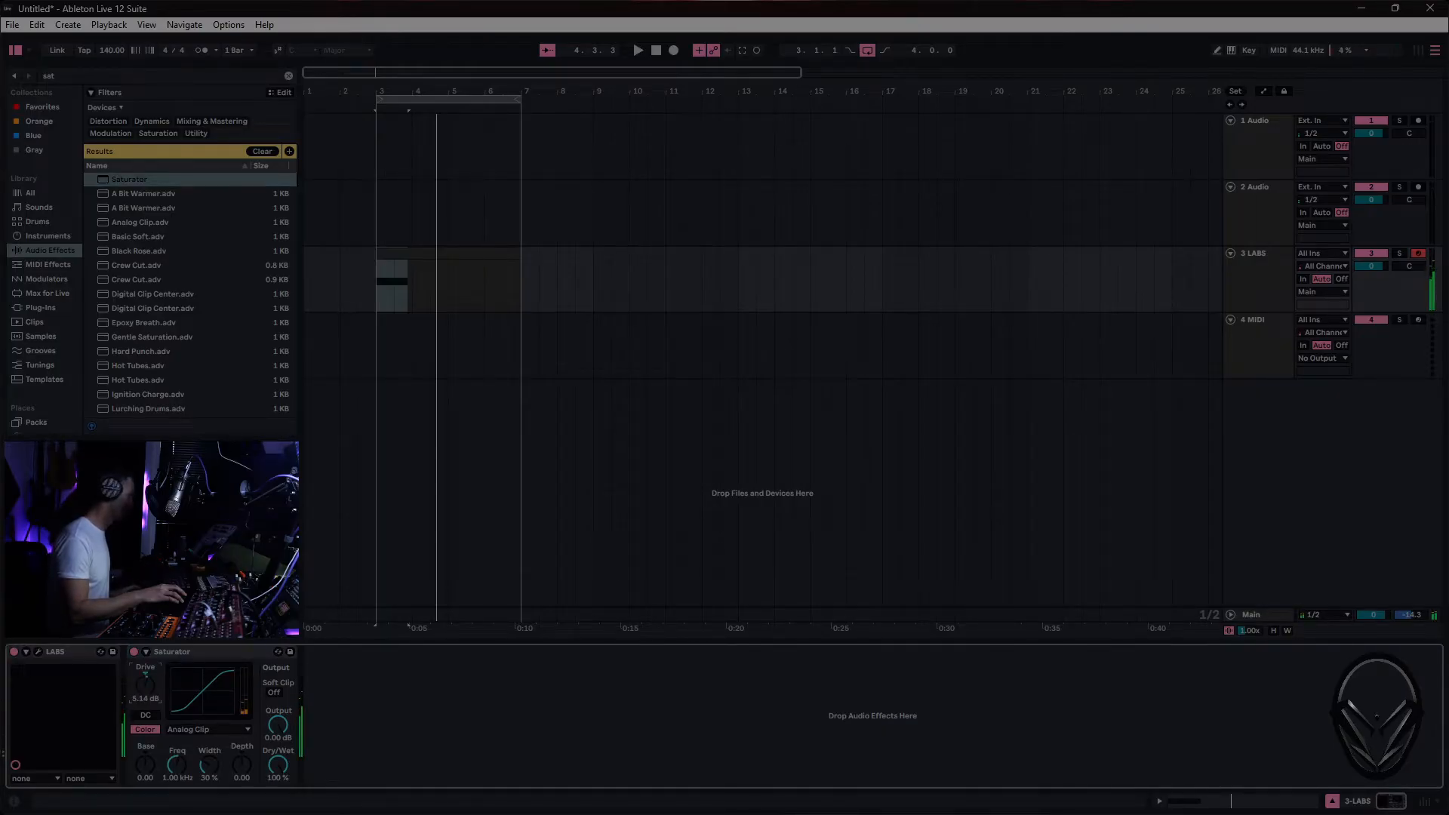
left_click(203, 729)
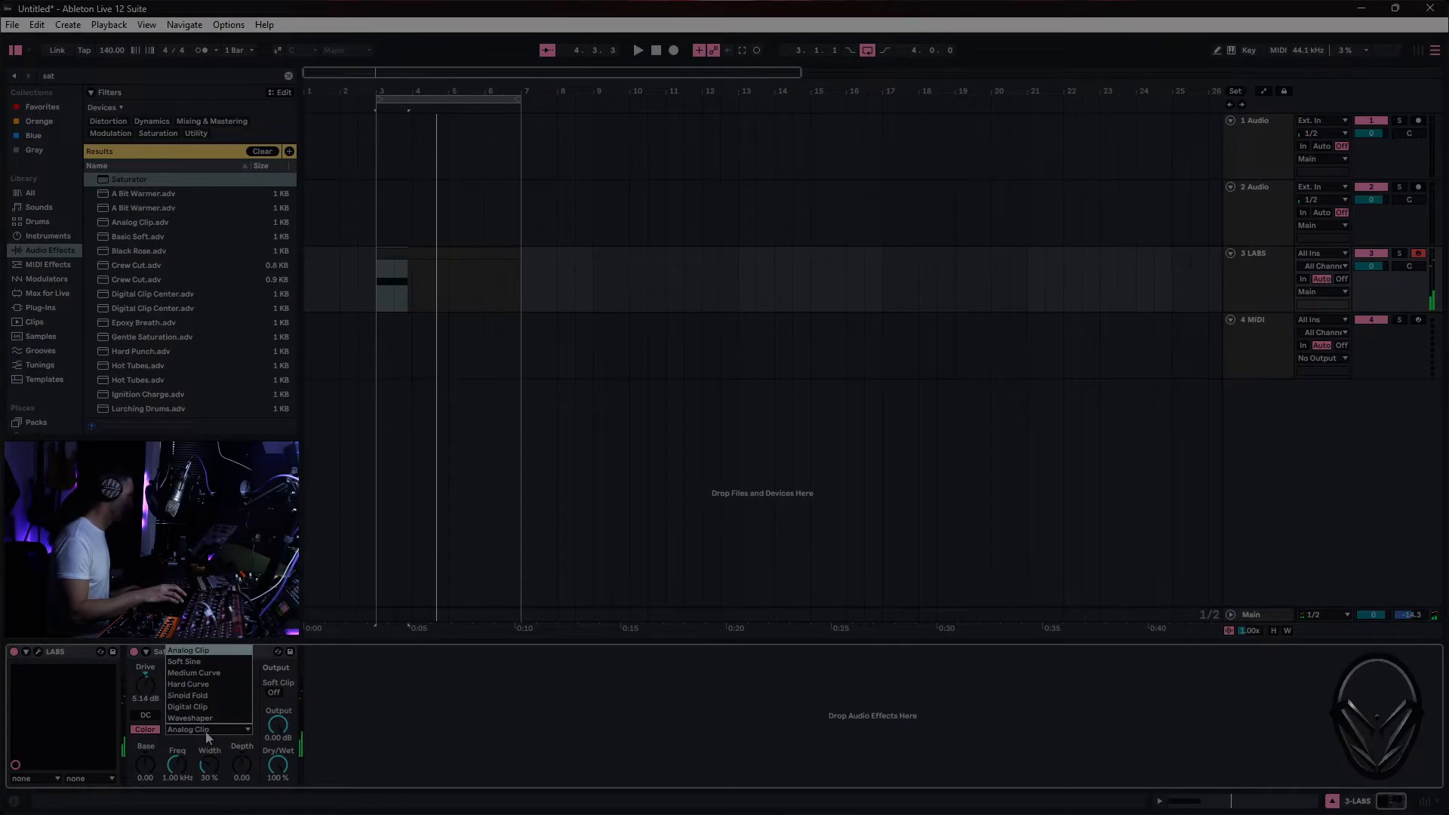
left_click(205, 665)
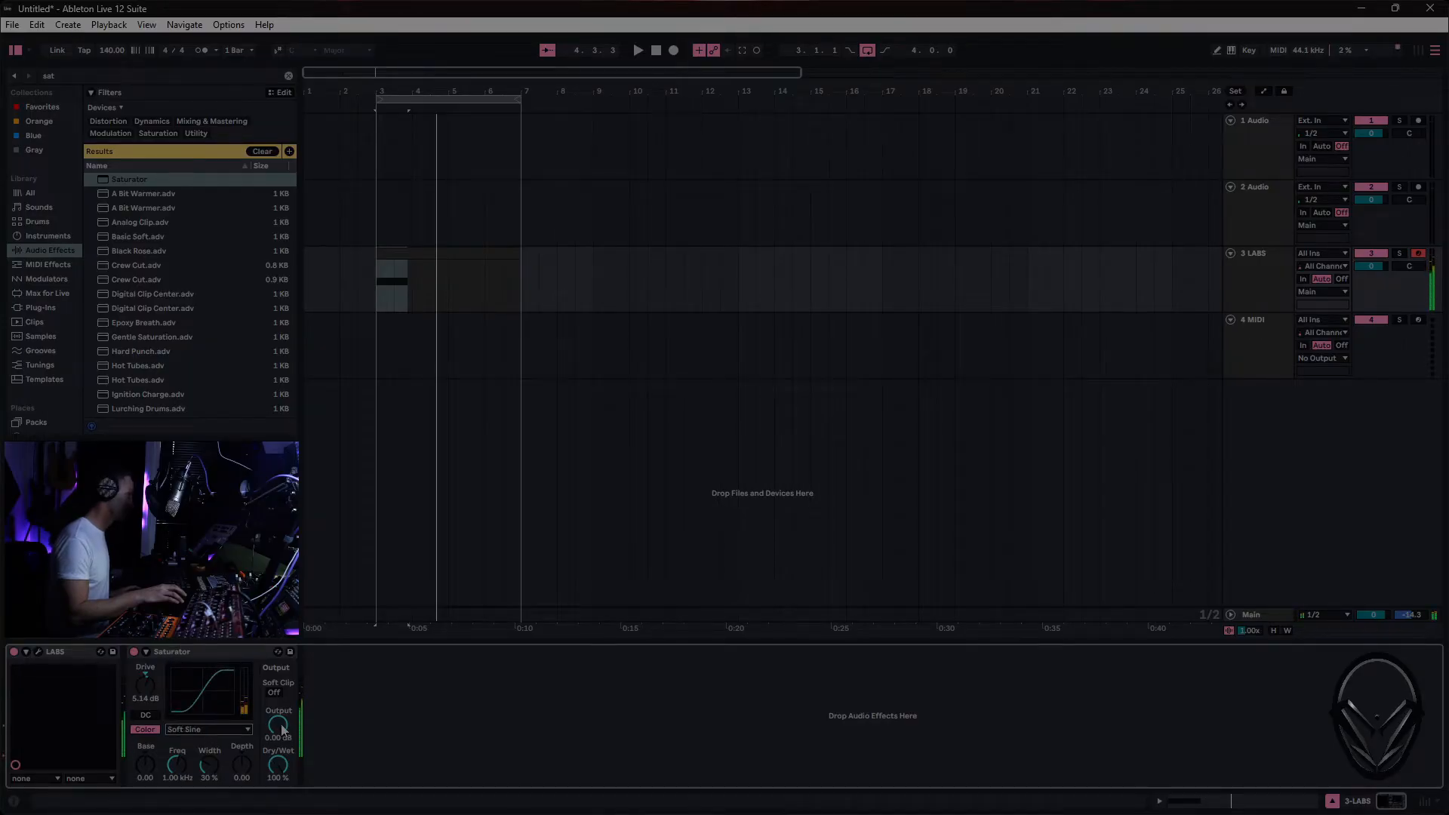
- Lower the Saturator's output to -2.00 dB while checking the LABS track's mixer level during playback
key("Tab")
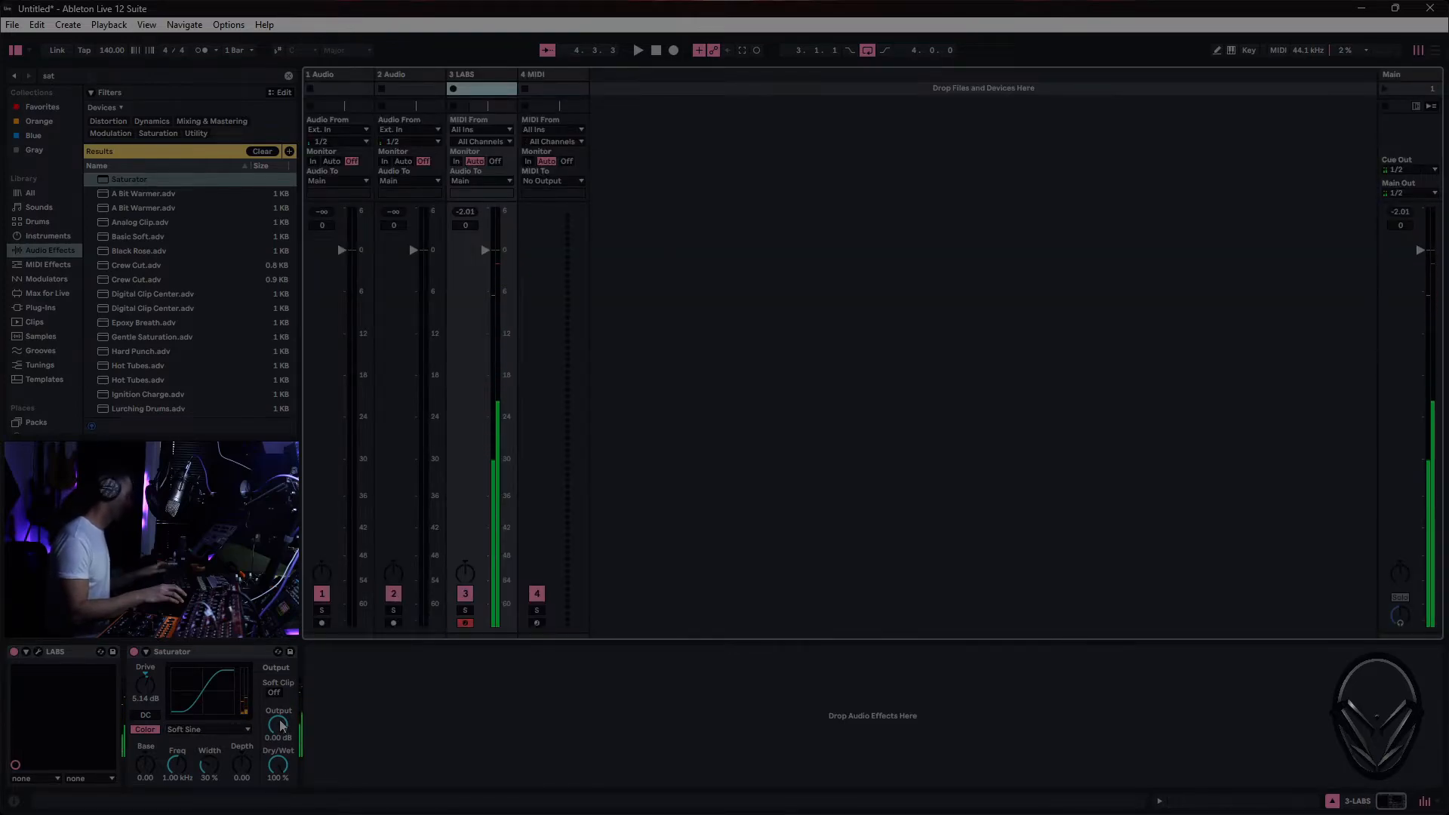
key("space")
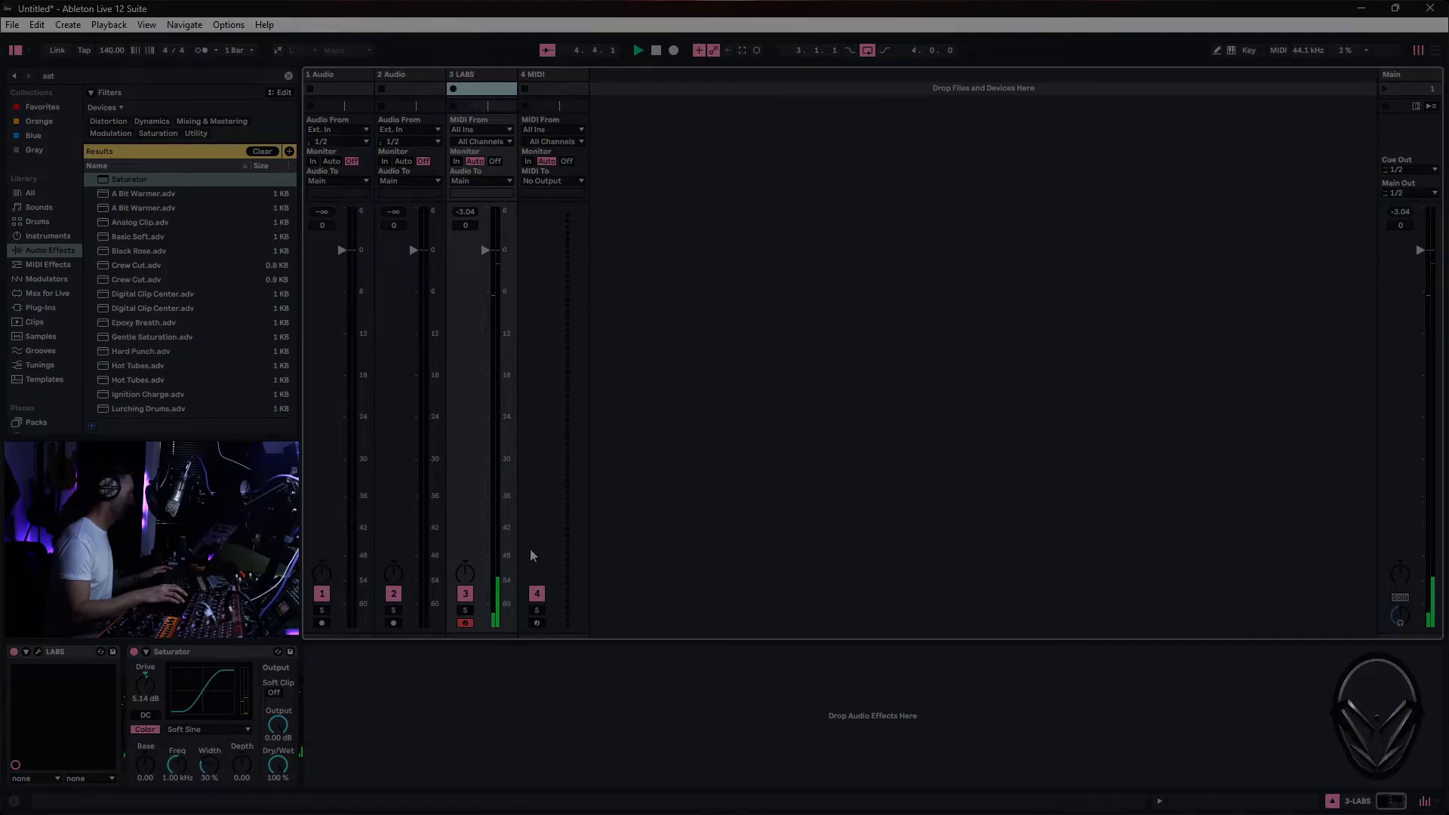
left_click_drag(288, 723, 289, 736)
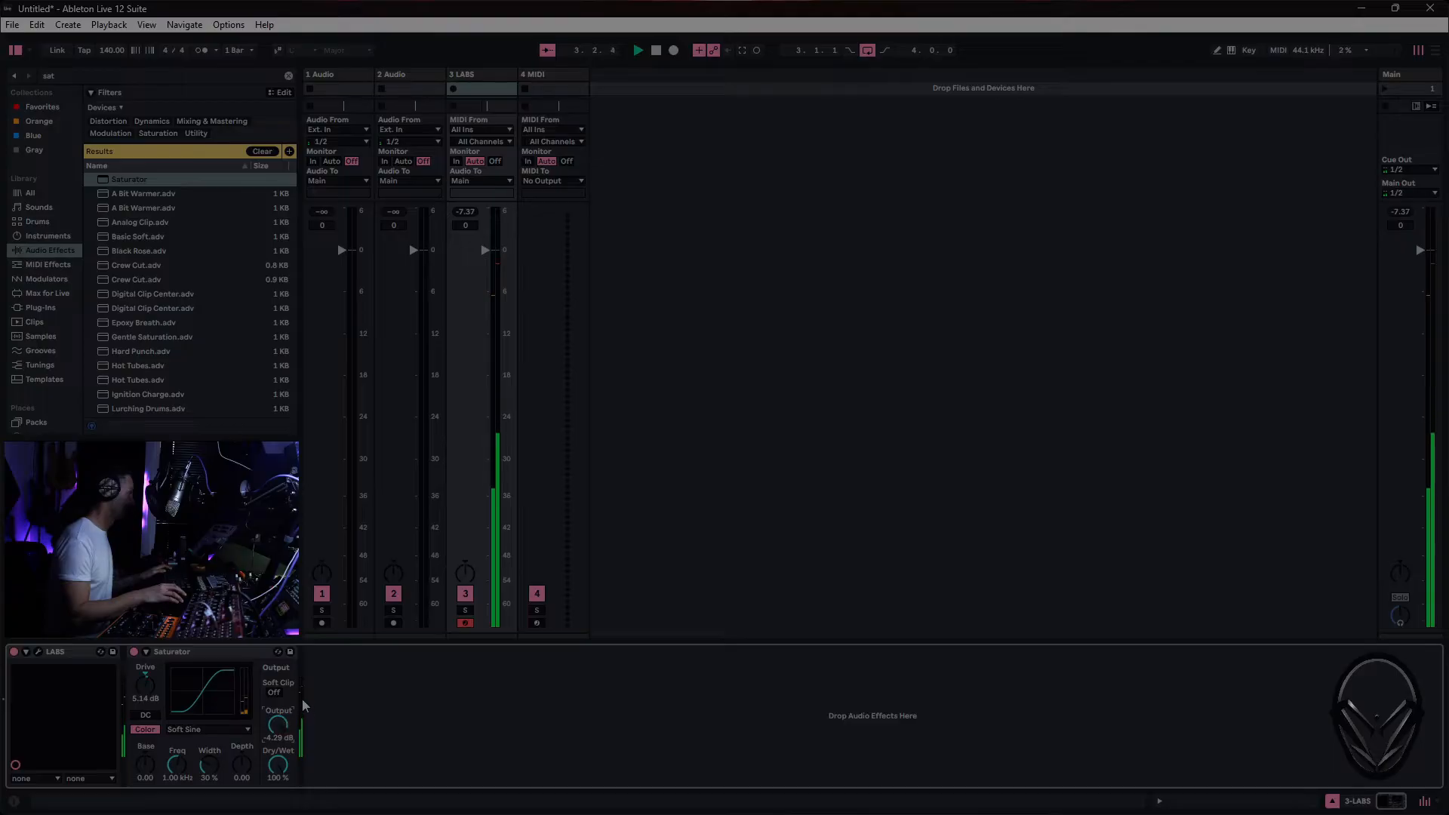
left_click_drag(284, 724, 284, 707)
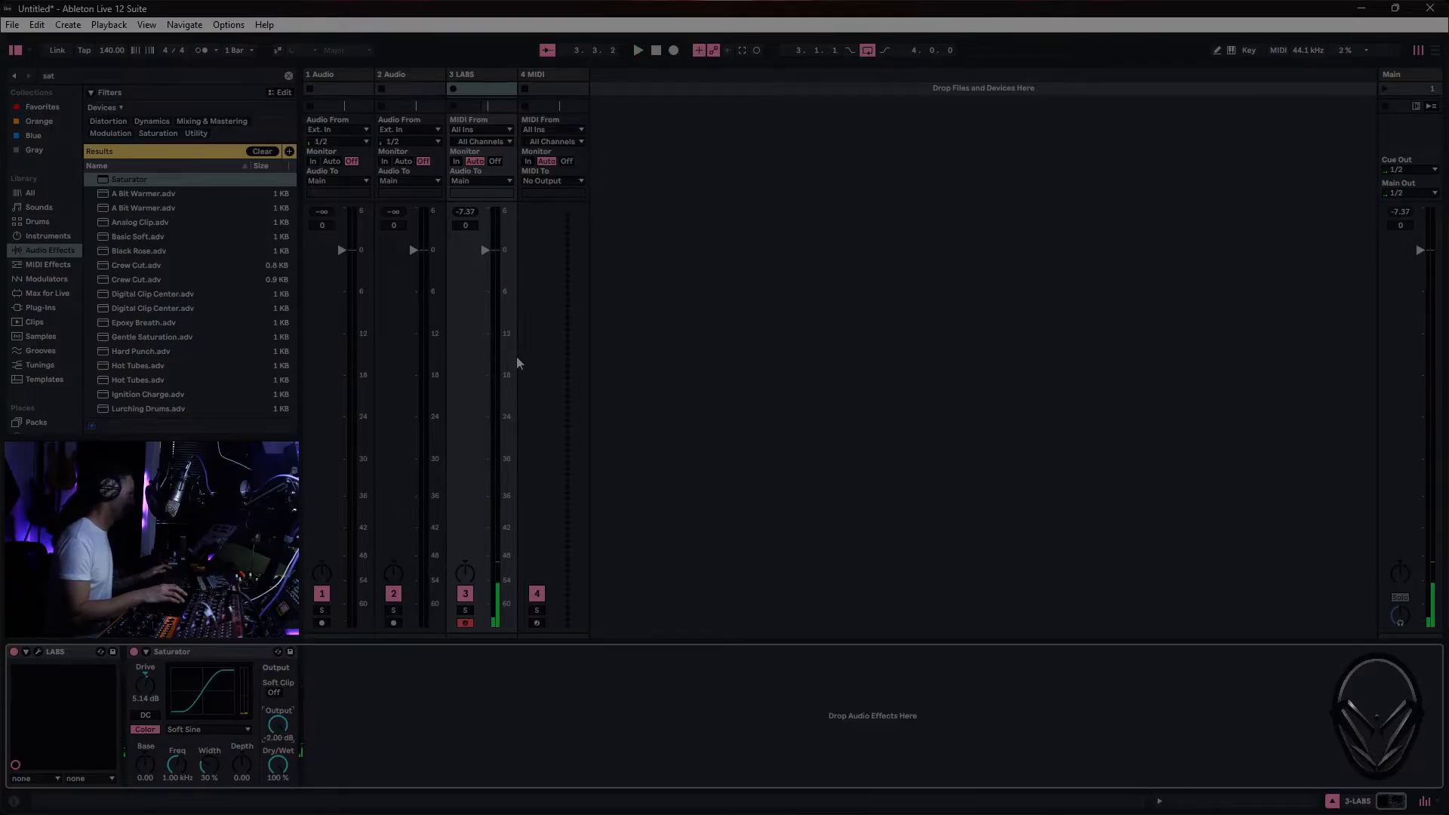
key("space")
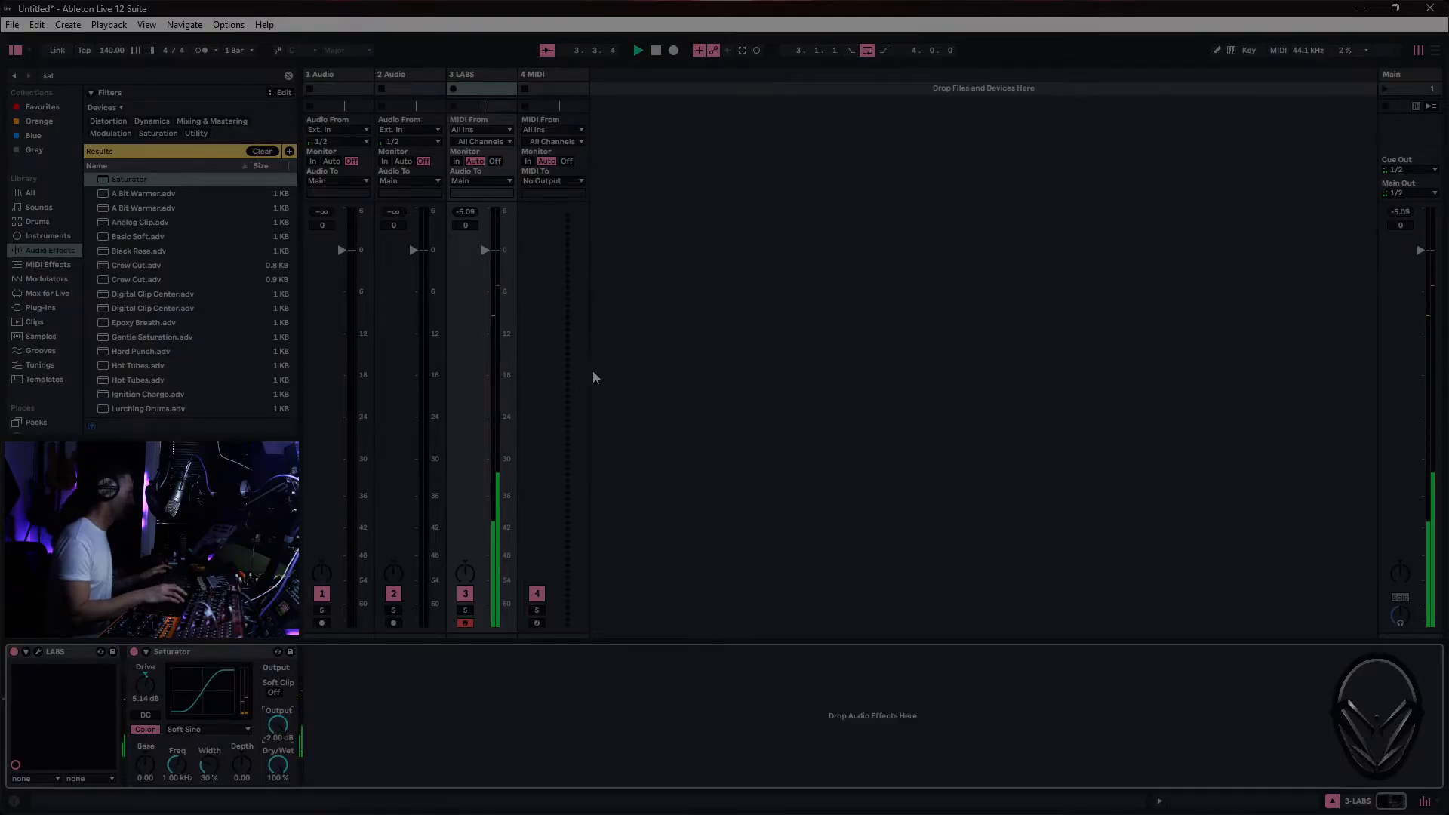
key("space")
- Freeze and flatten the LABS track in the arrangement into audio and select the resulting clip
key("Tab")
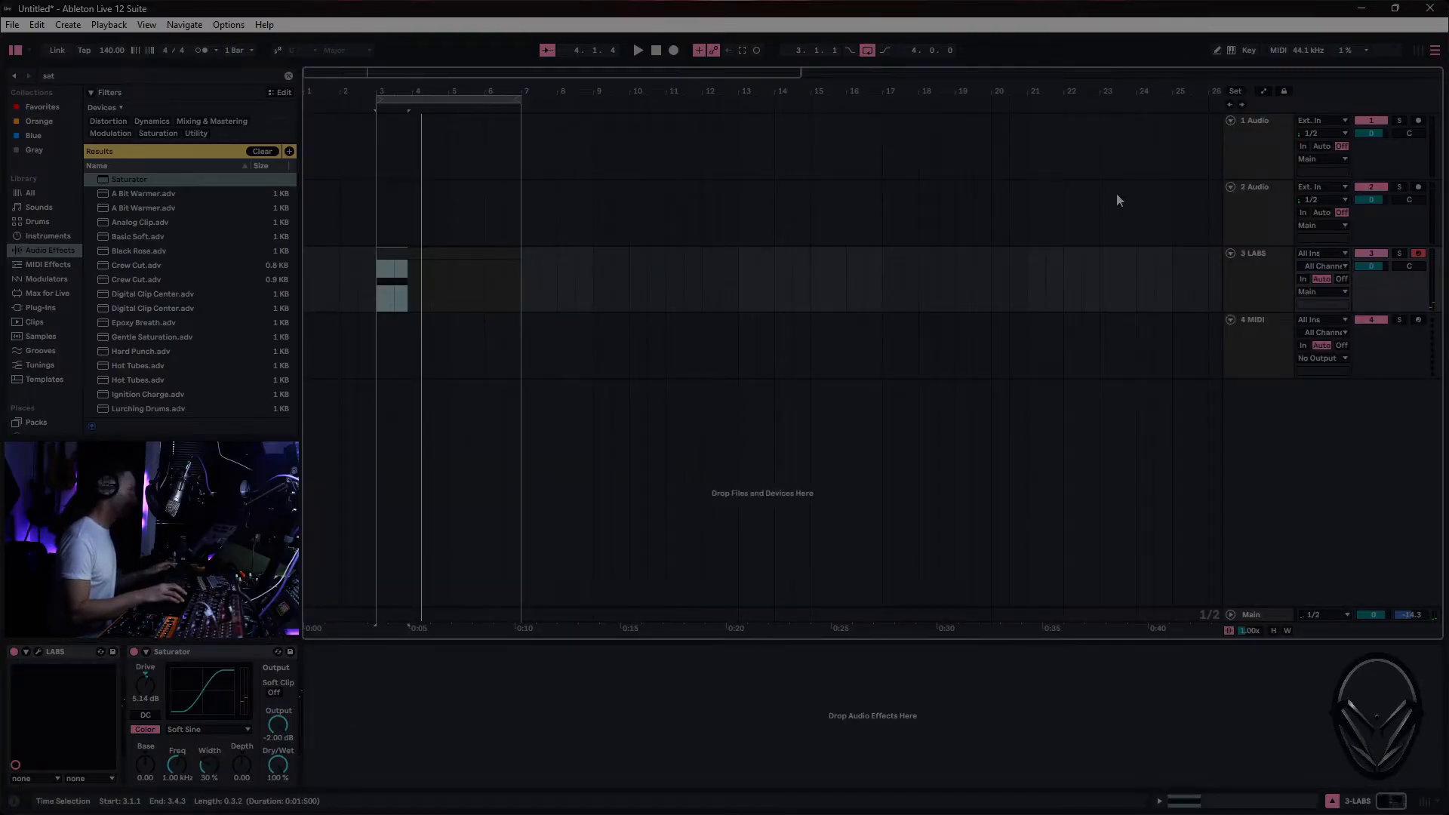
left_click(1262, 268)
right_click(1264, 273)
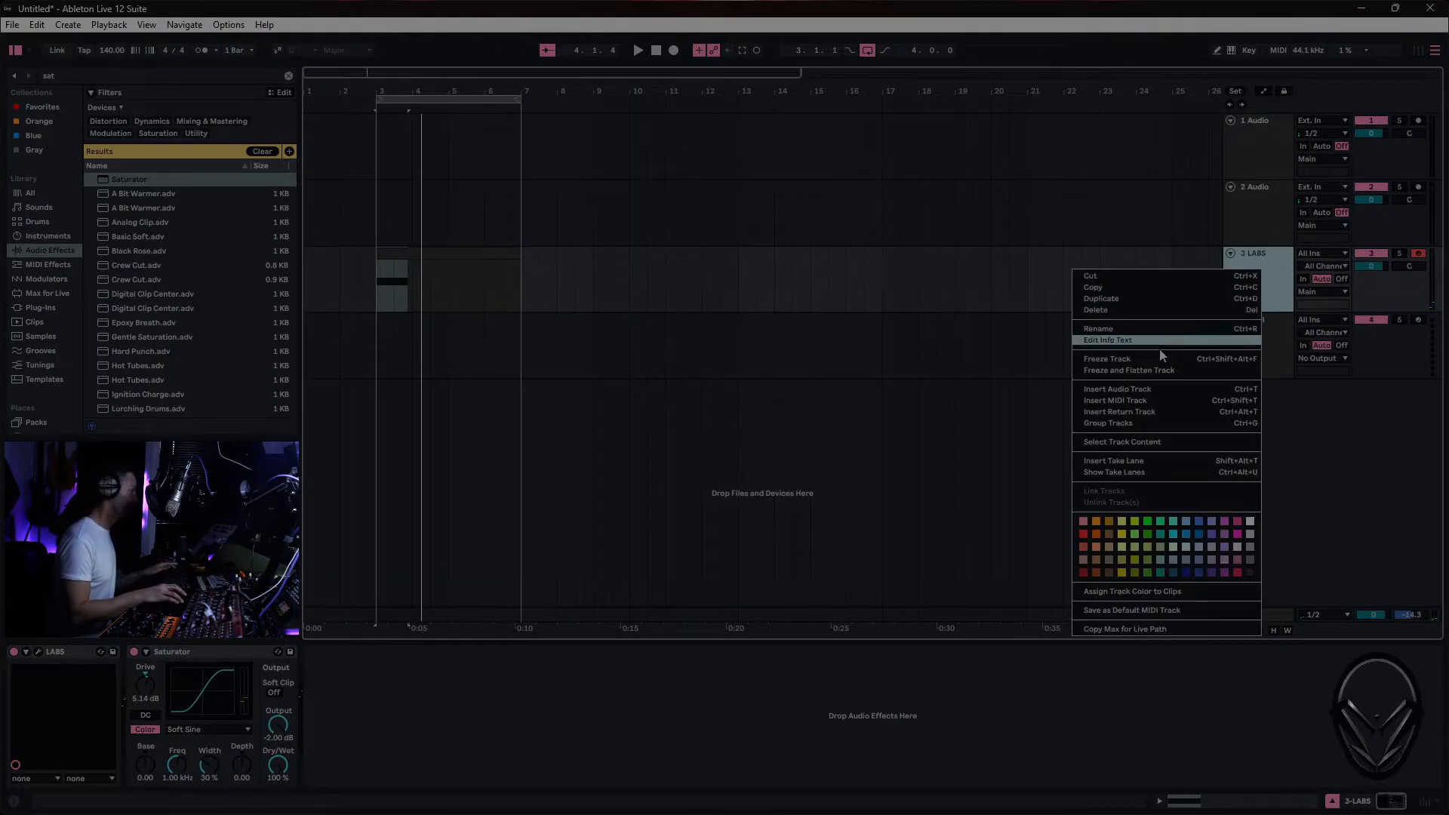
left_click(1161, 360)
right_click(1252, 288)
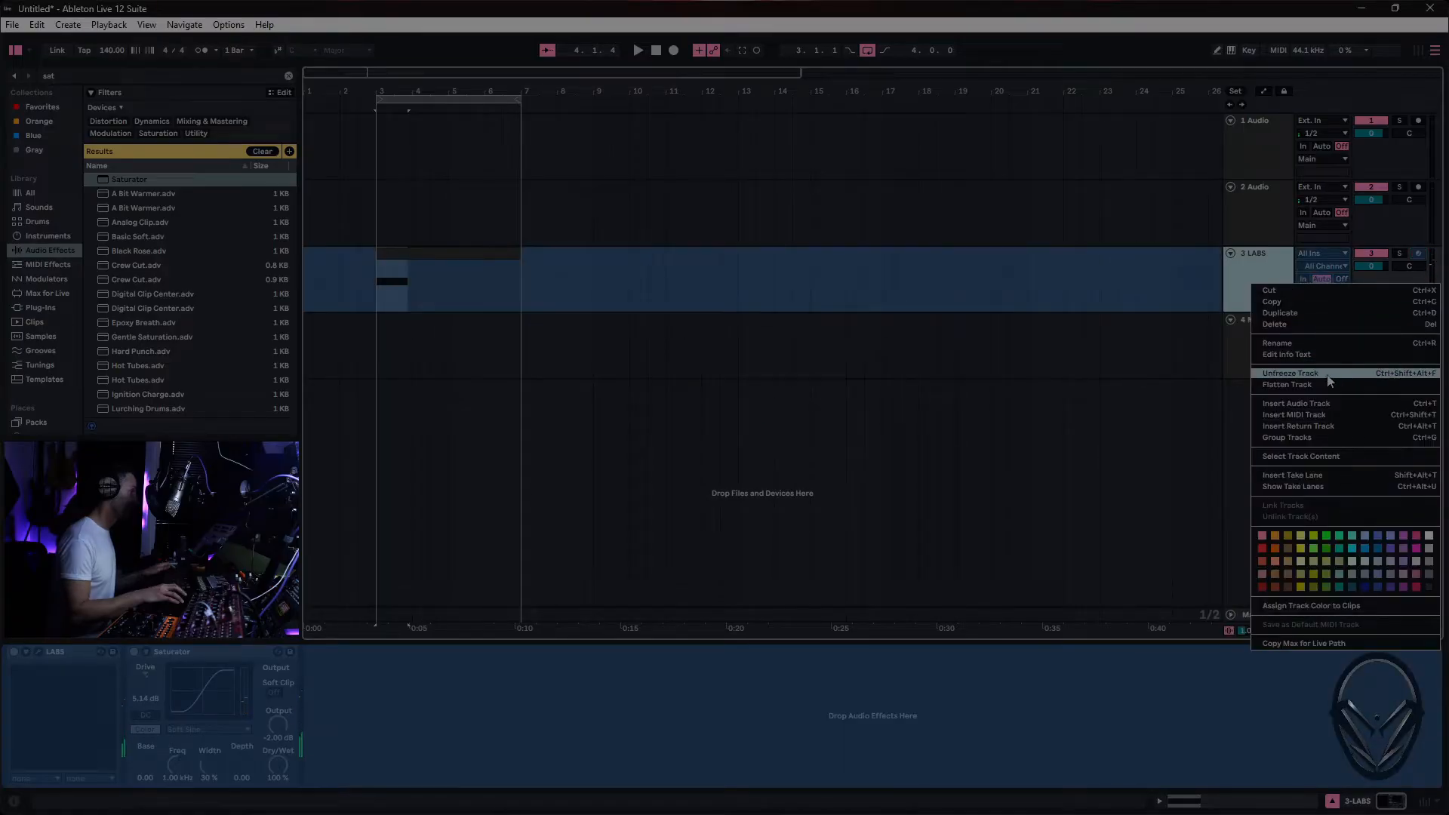
left_click(1287, 384)
left_click(423, 253)
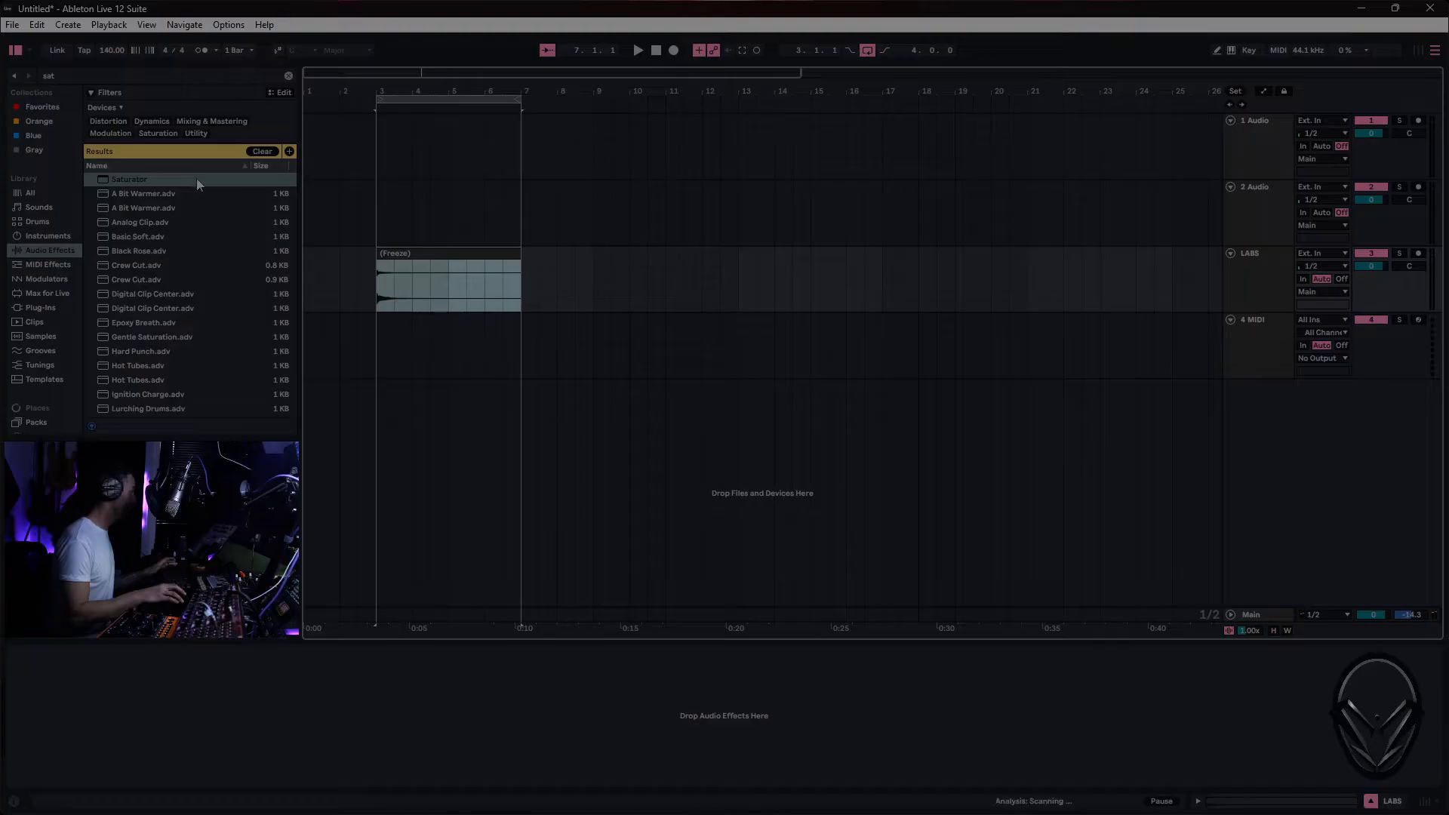
- Search the instruments for "sam", load Sampler onto the 4 MIDI track, and load the flattened LABS clip into it as its sample
left_click(287, 76)
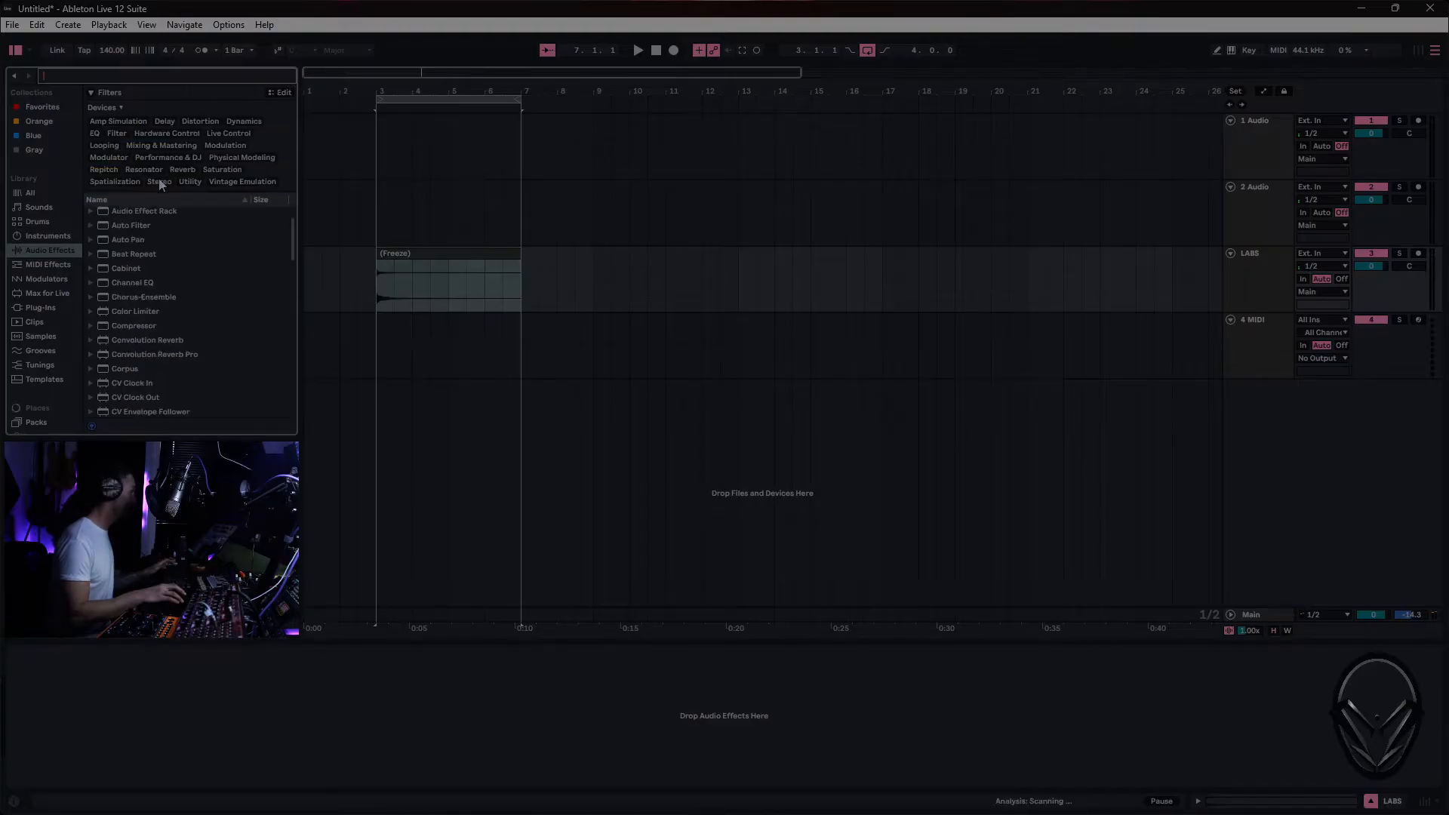
left_click(47, 236)
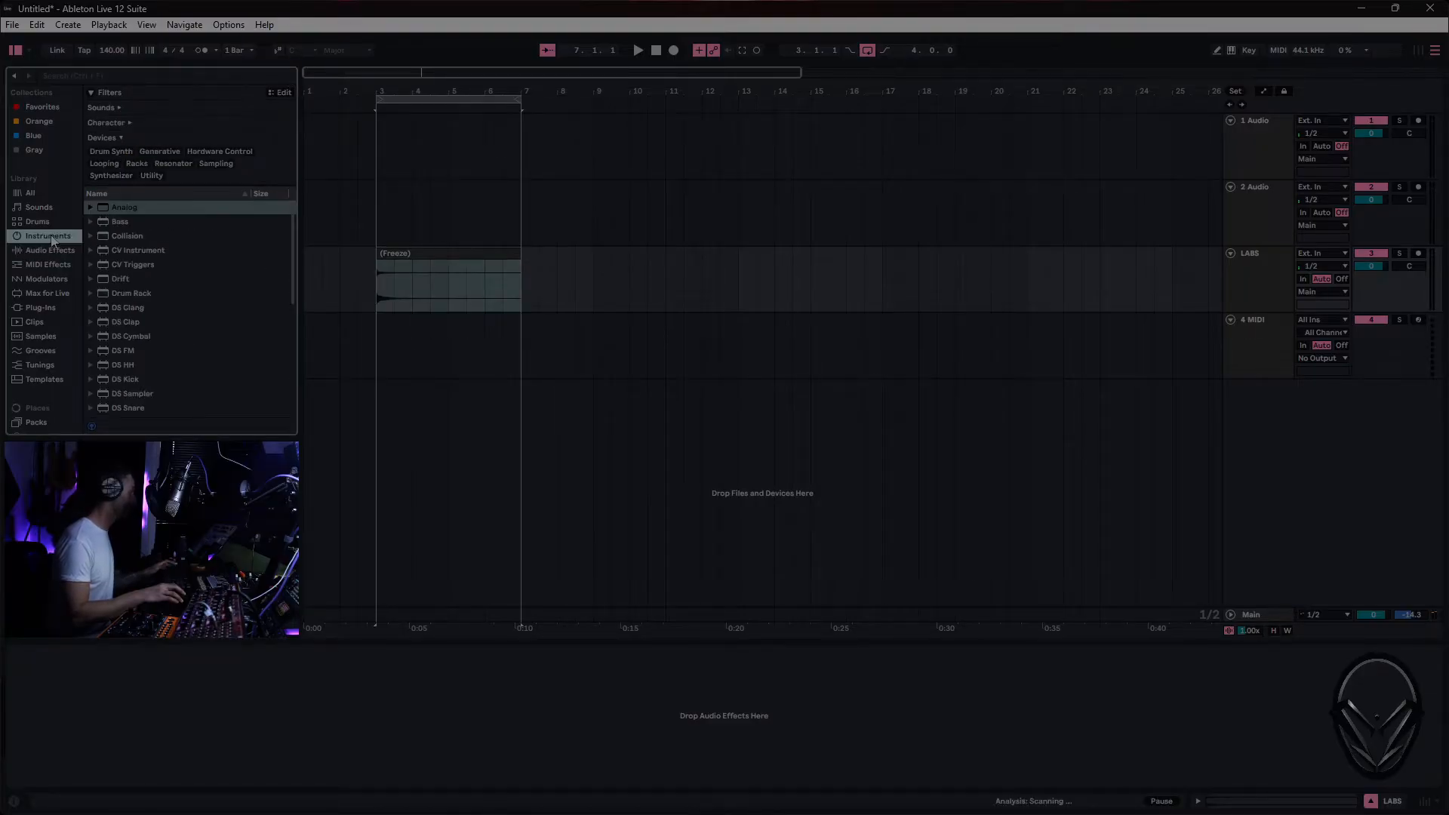
left_click(147, 70)
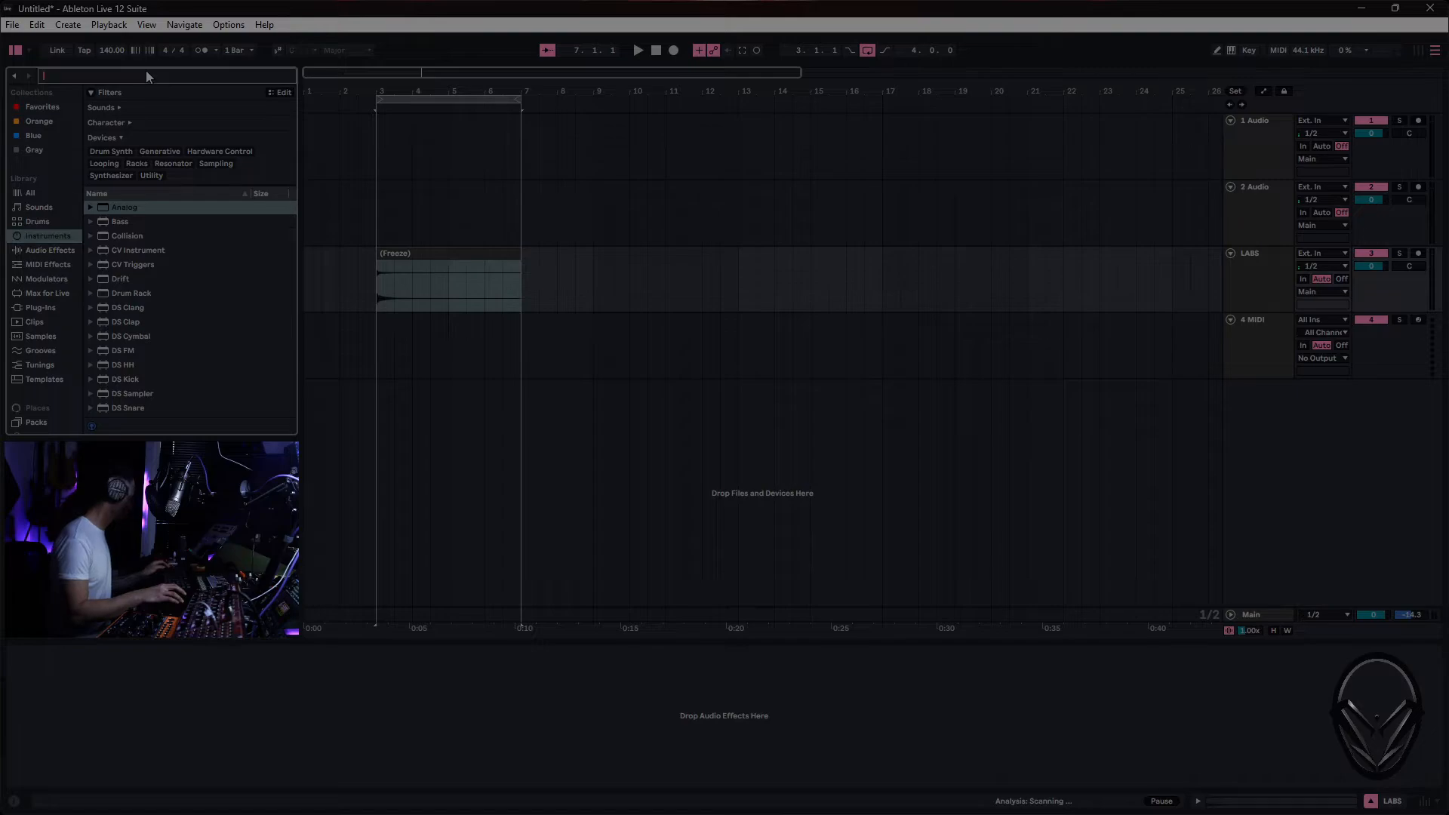
type("sam")
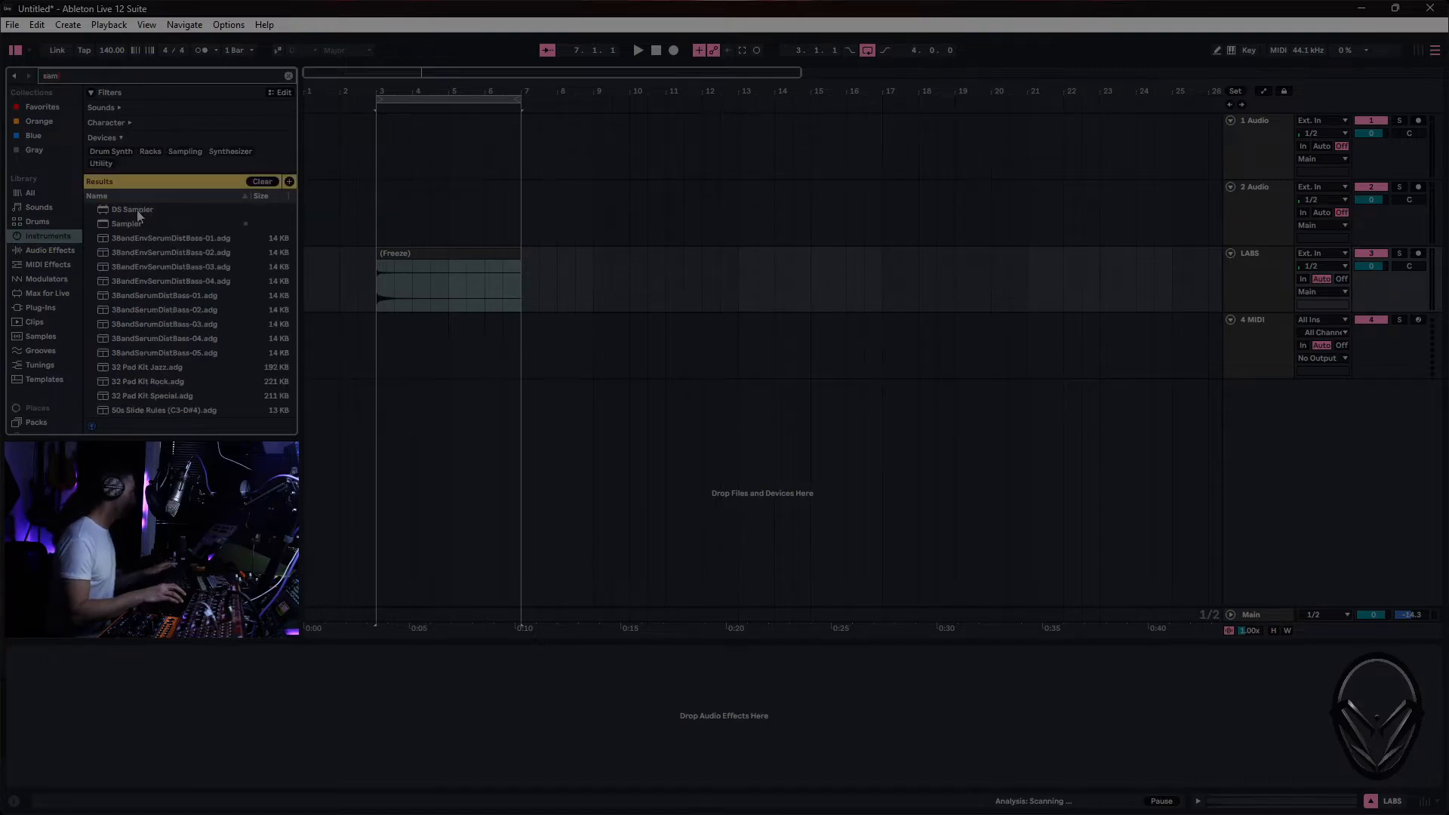
left_click(131, 225)
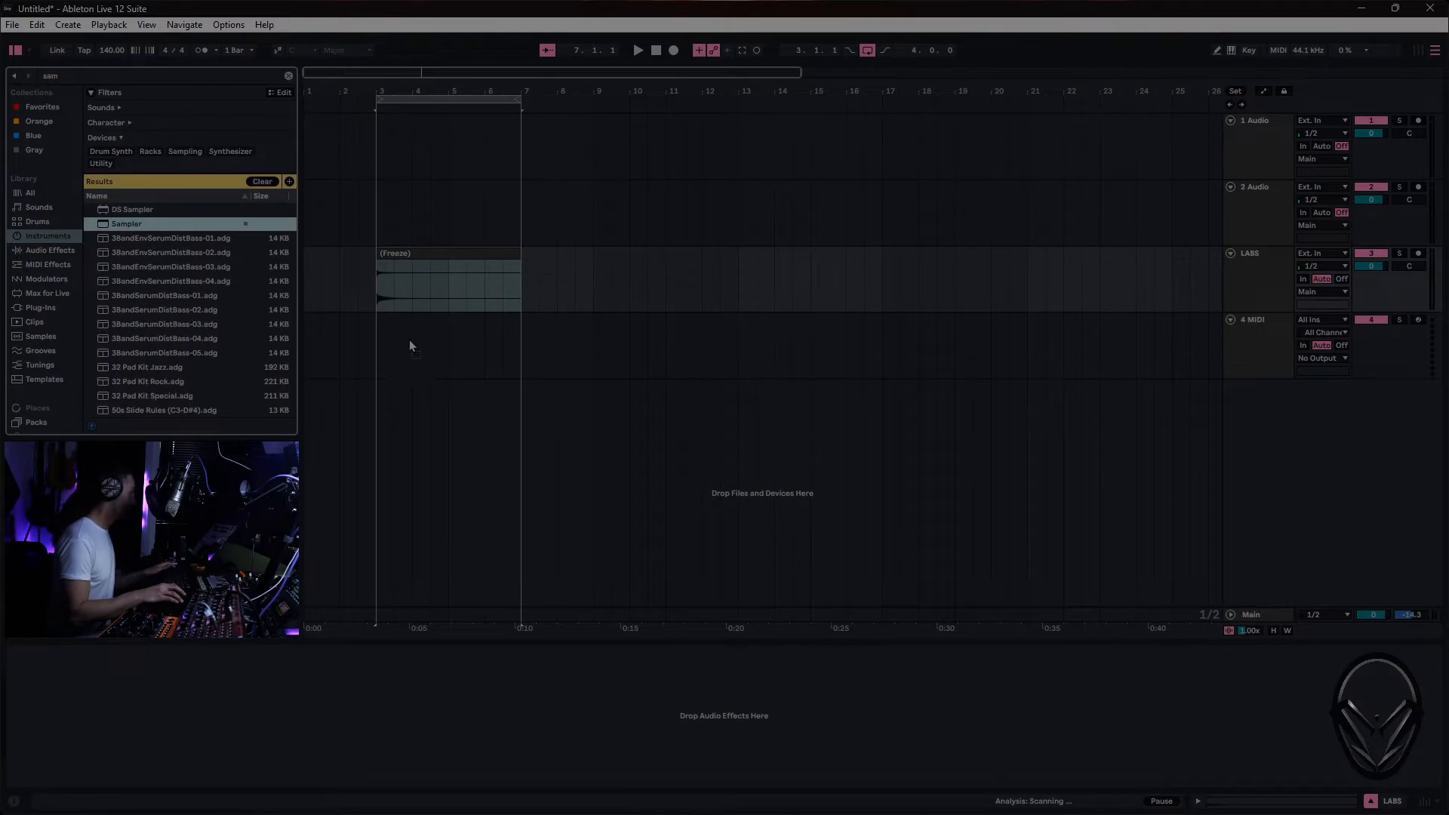
left_click_drag(410, 339, 409, 339)
left_click_drag(416, 253, 281, 696)
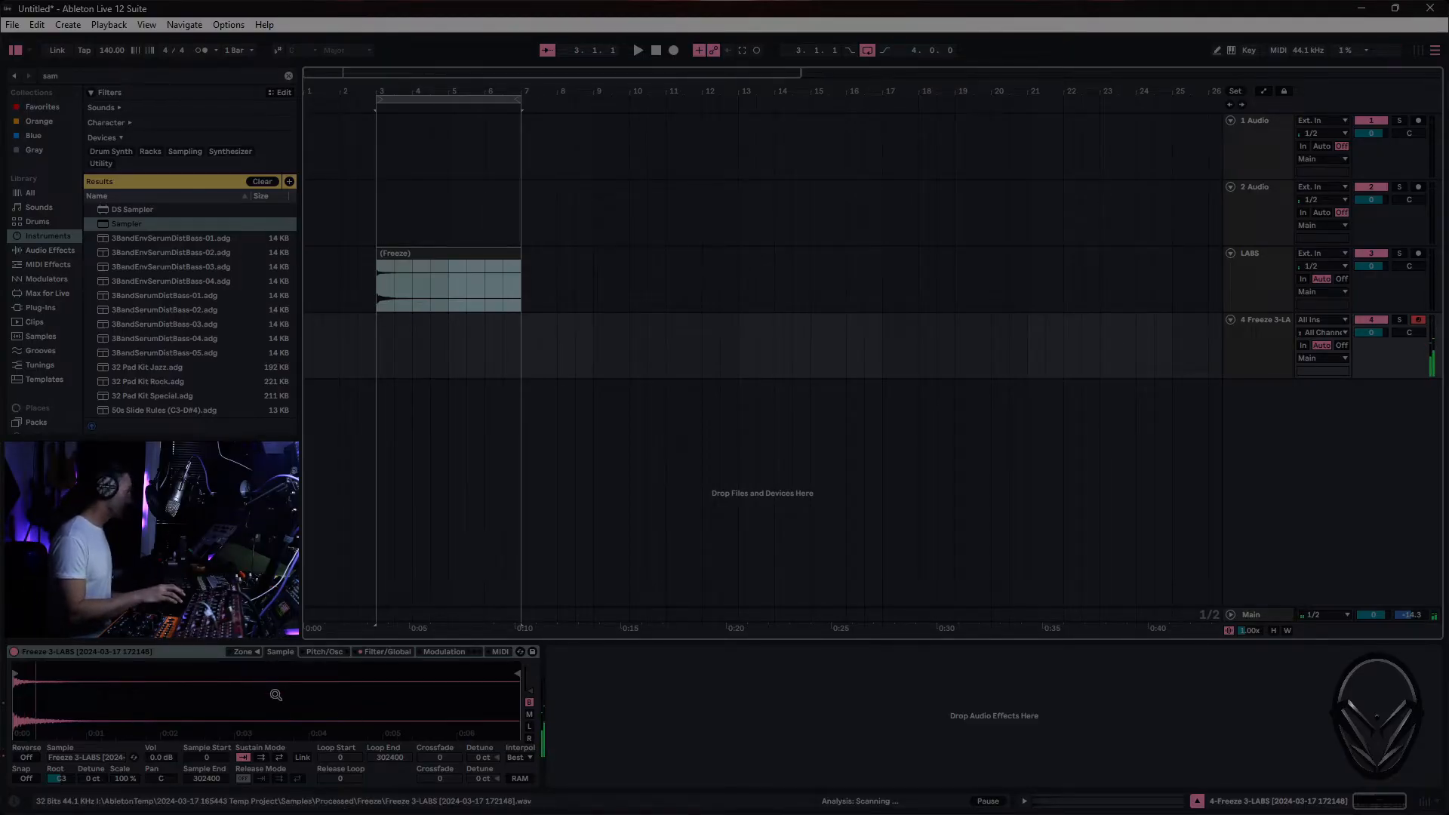
- Switch to the Session view mixer and raise the sample volume in Sampler to 7.2 dB
key("Tab")
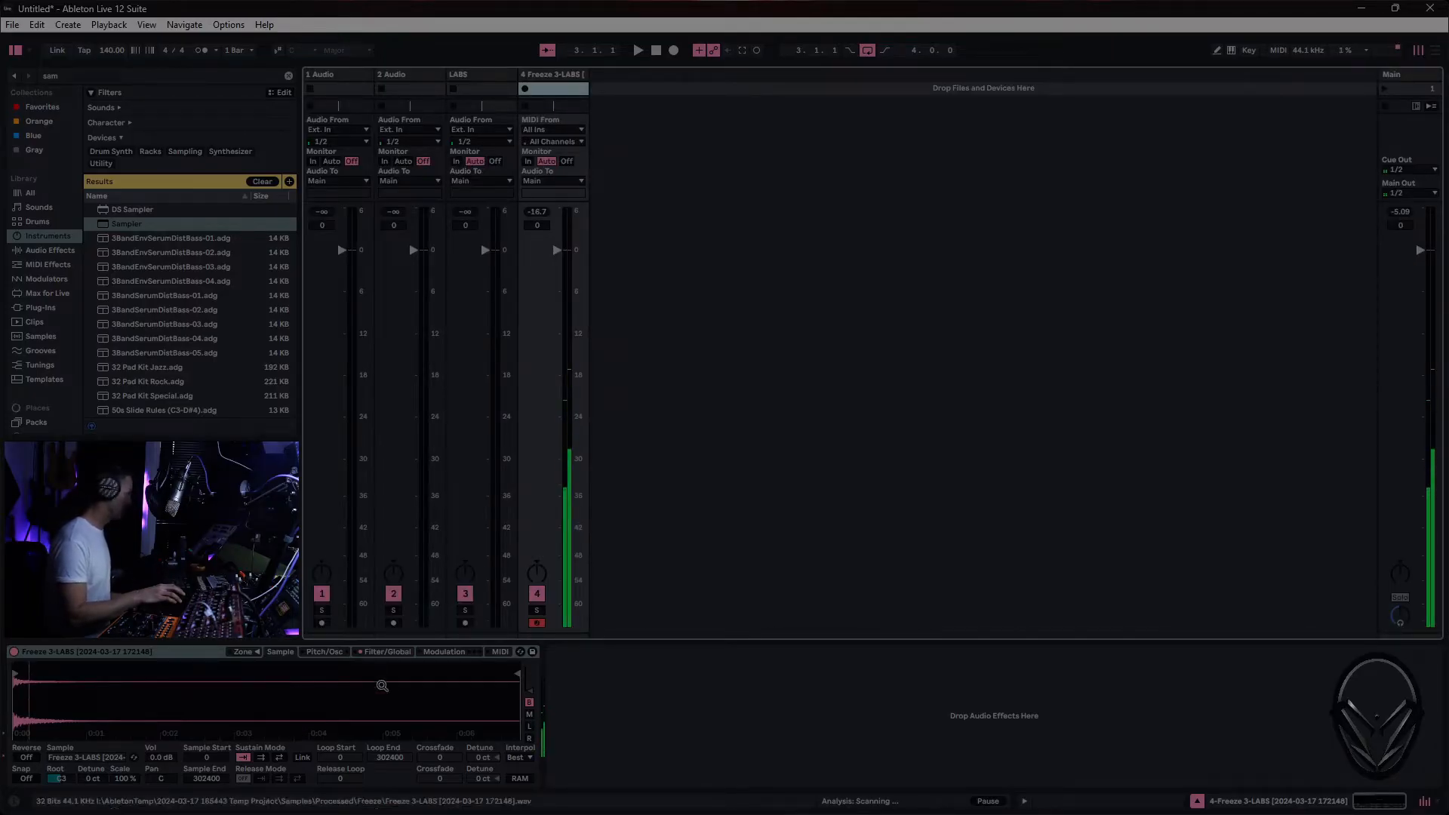
left_click_drag(156, 758, 155, 718)
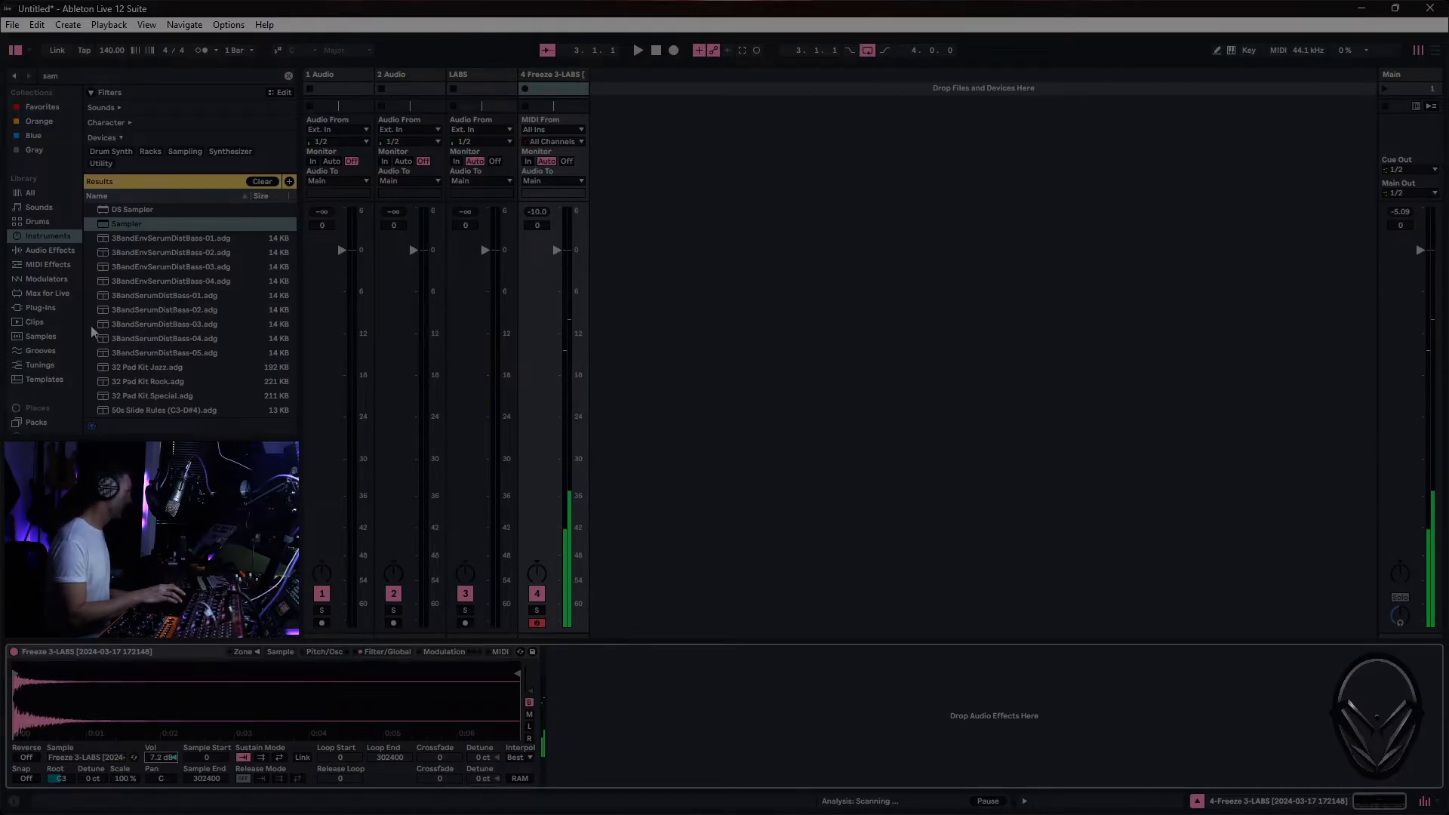
- Search the audio effects for "tun", add Tuner after Sampler, and clear the search
left_click(64, 250)
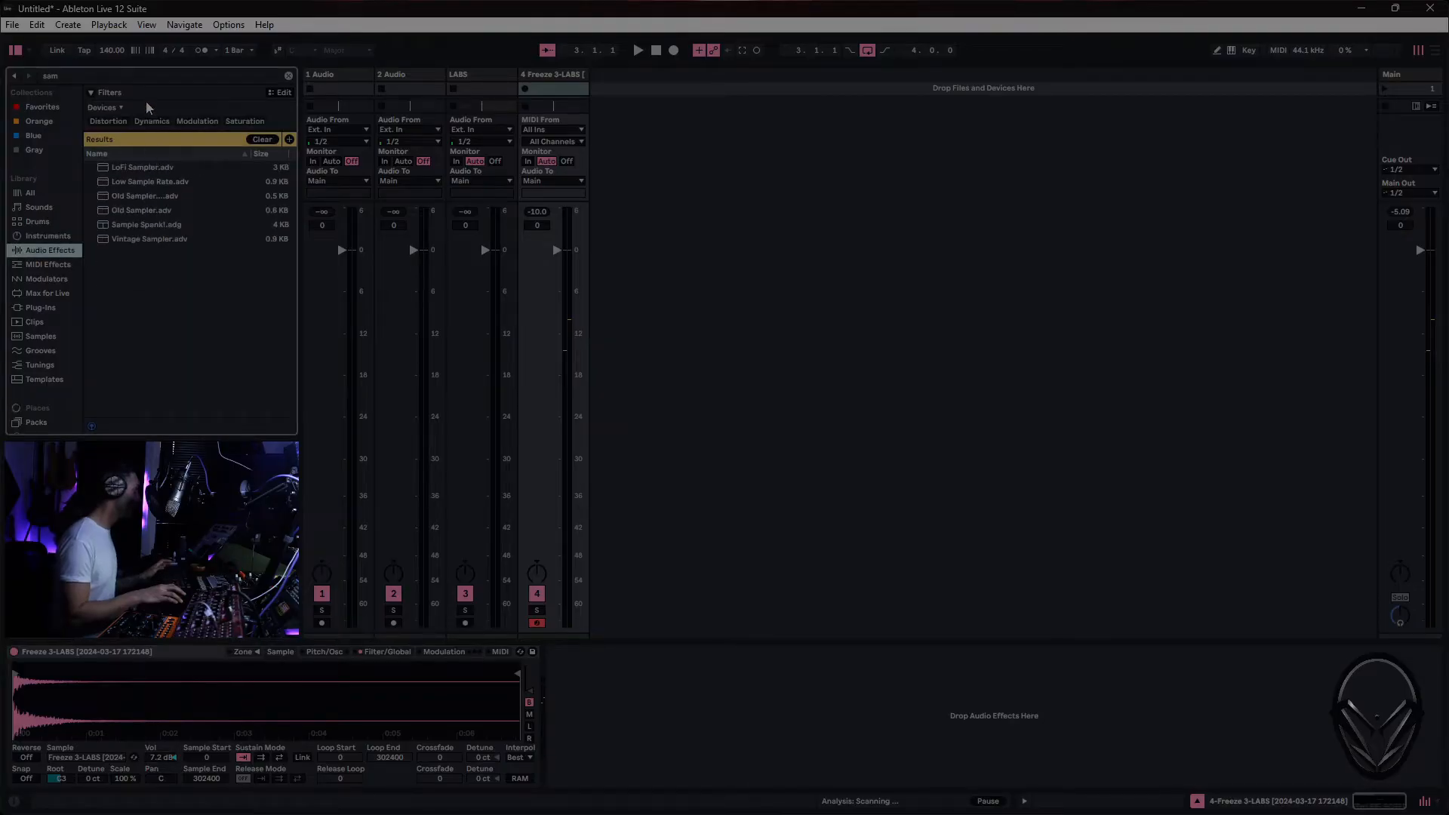
left_click(135, 77)
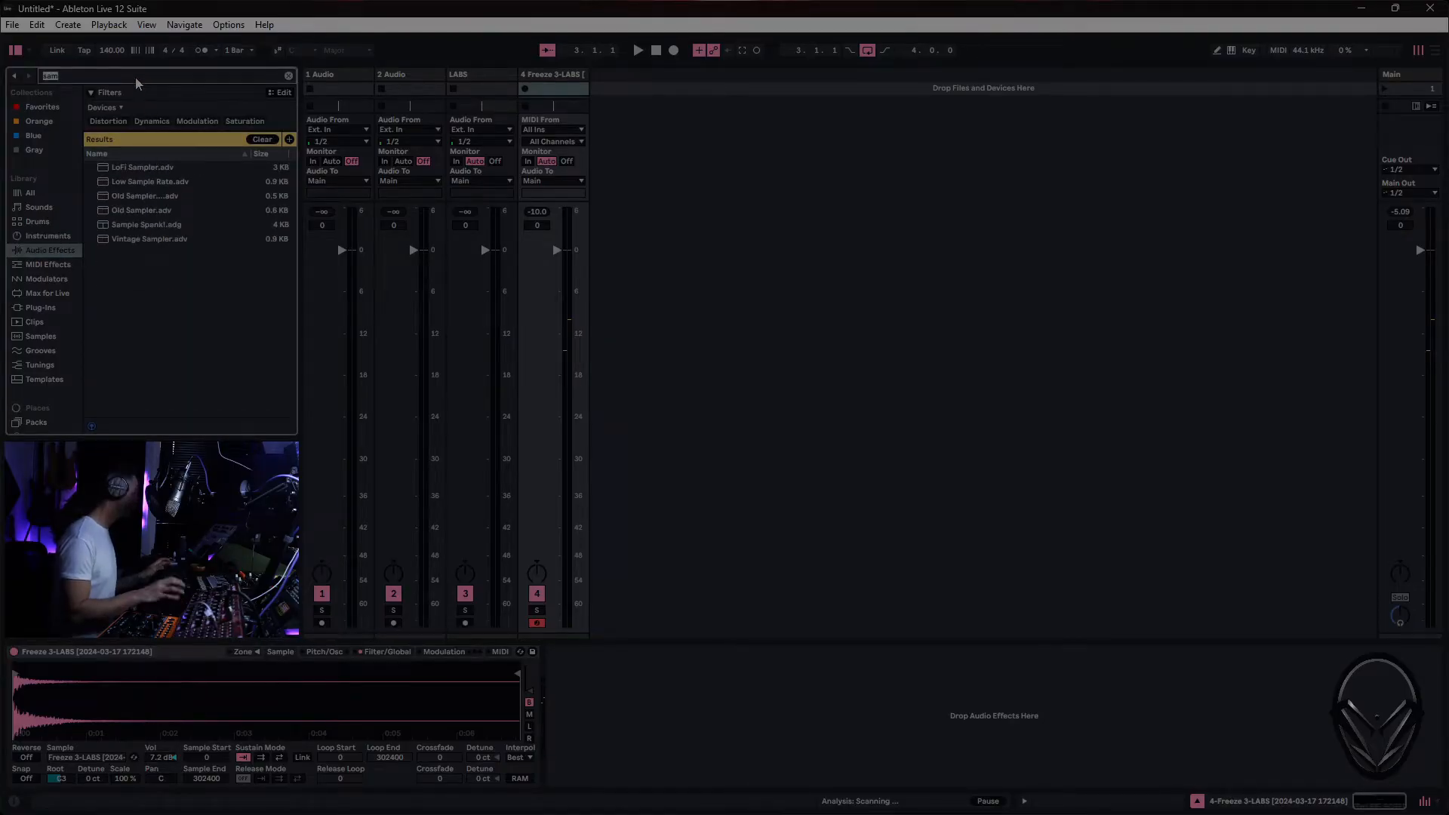
type("tun")
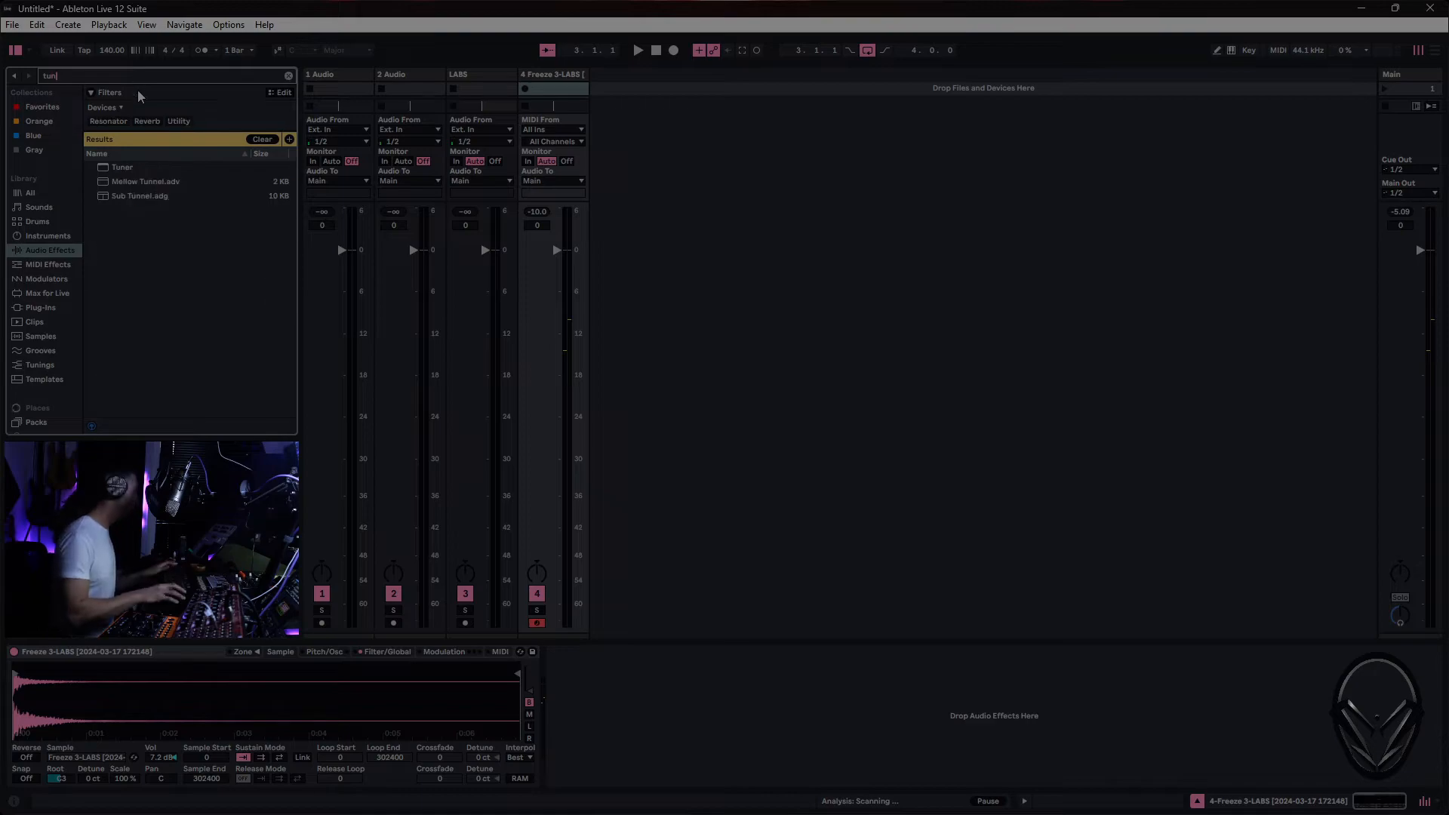
left_click_drag(133, 167, 687, 736)
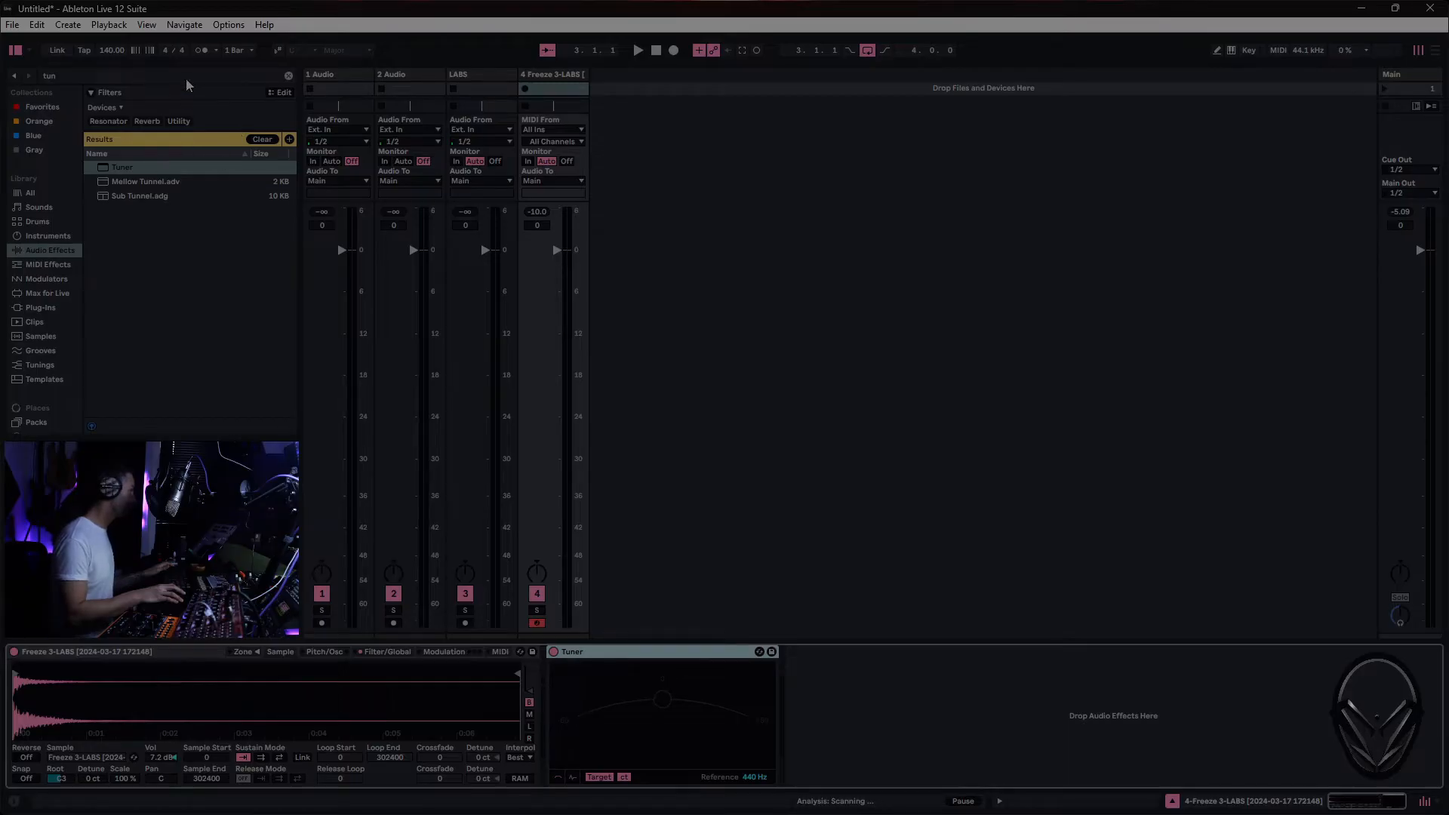
left_click(288, 75)
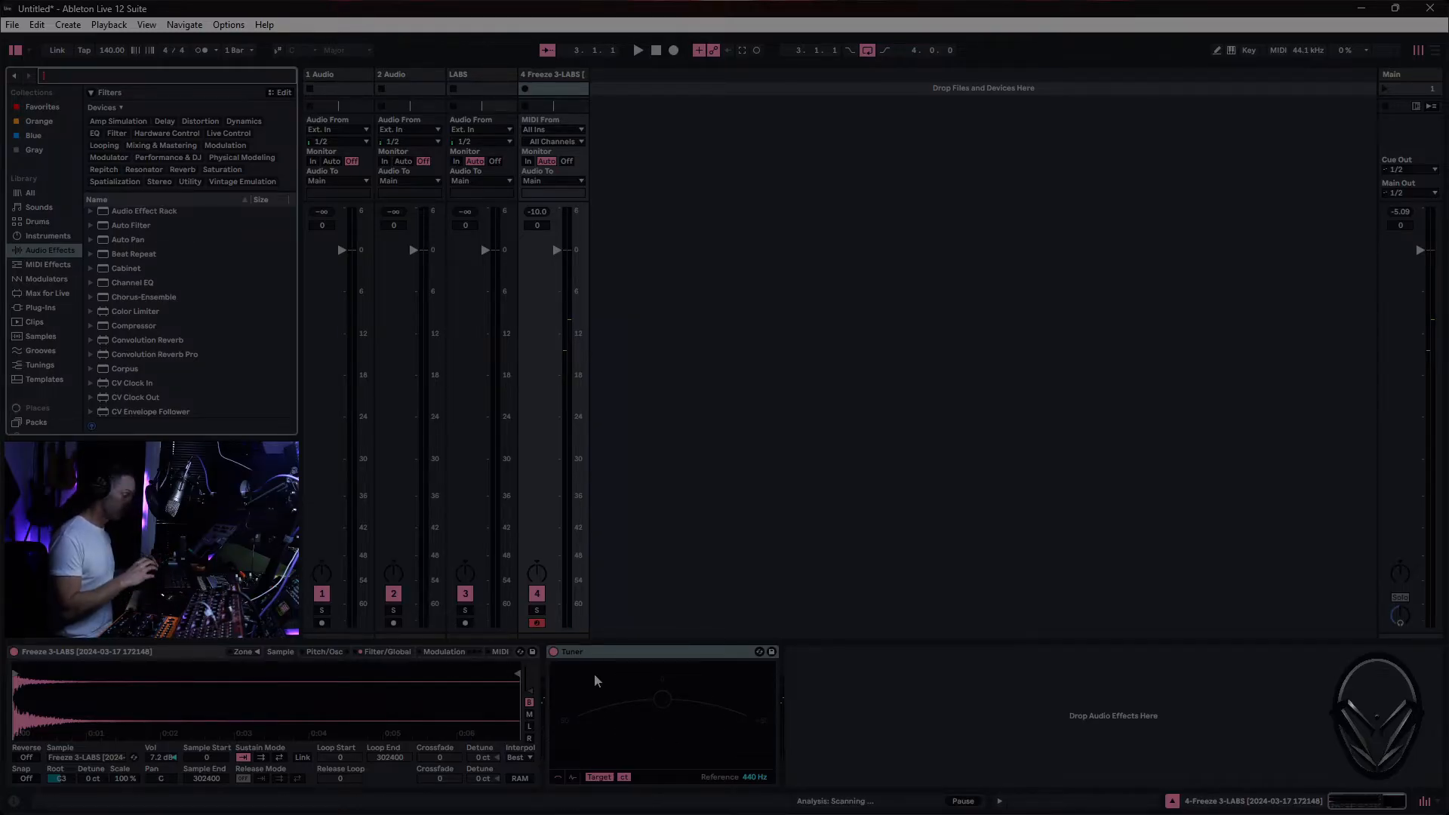
- Turn on Snap for the sample, set Sampler's filter circuit to OSR, and raise the filter Drive
left_click(26, 778)
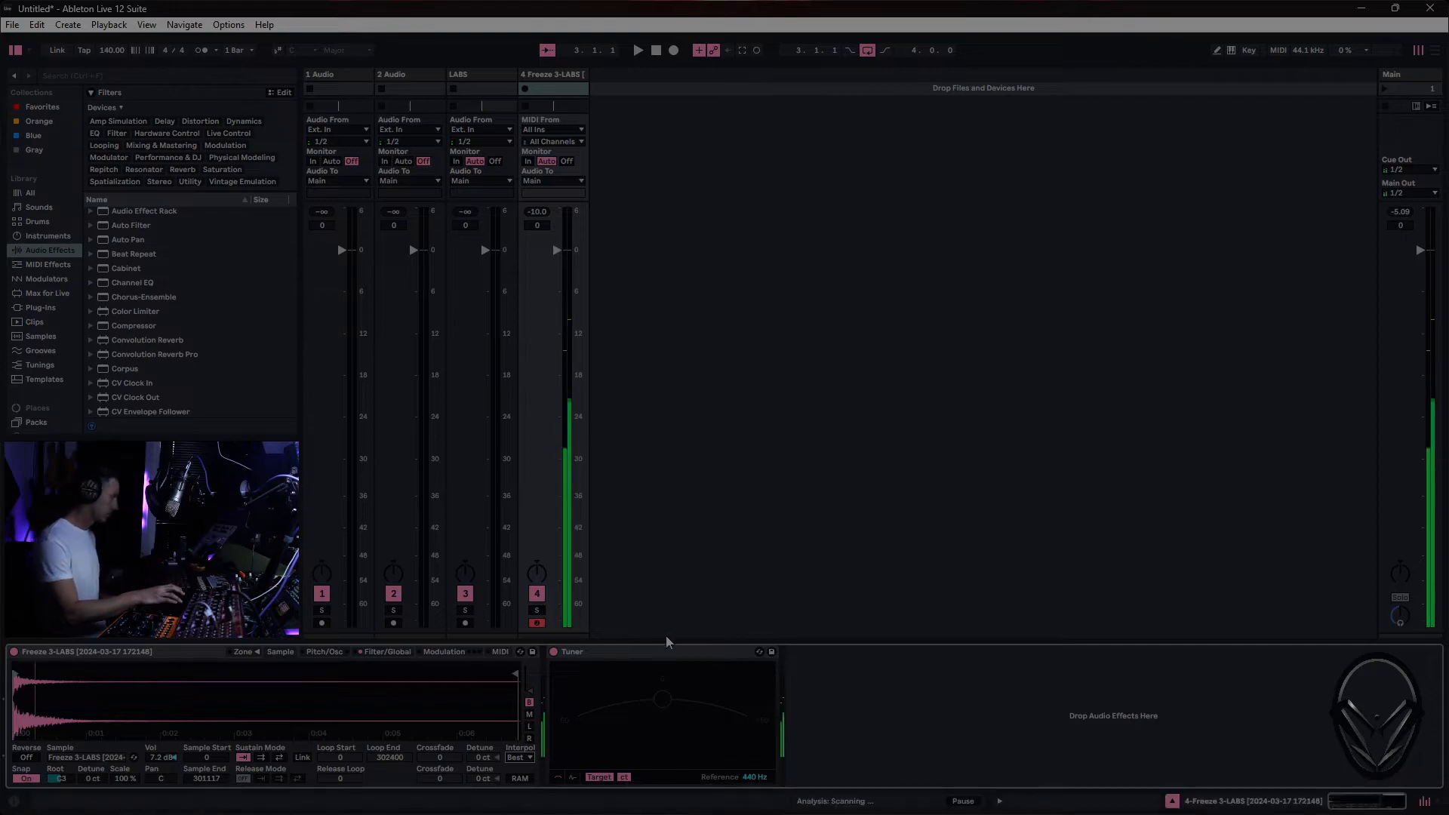
left_click(391, 652)
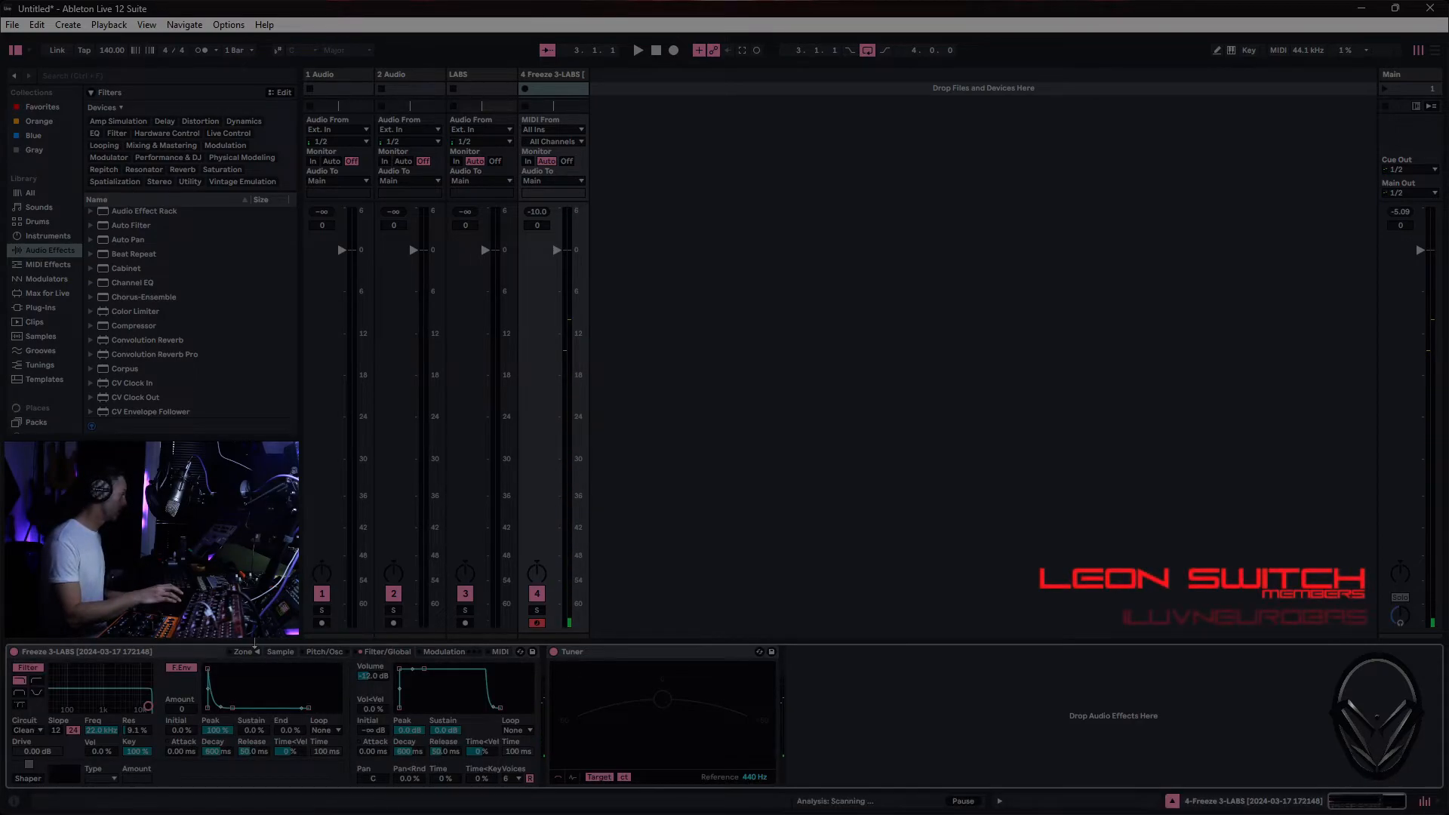
left_click(42, 728)
left_click(27, 741)
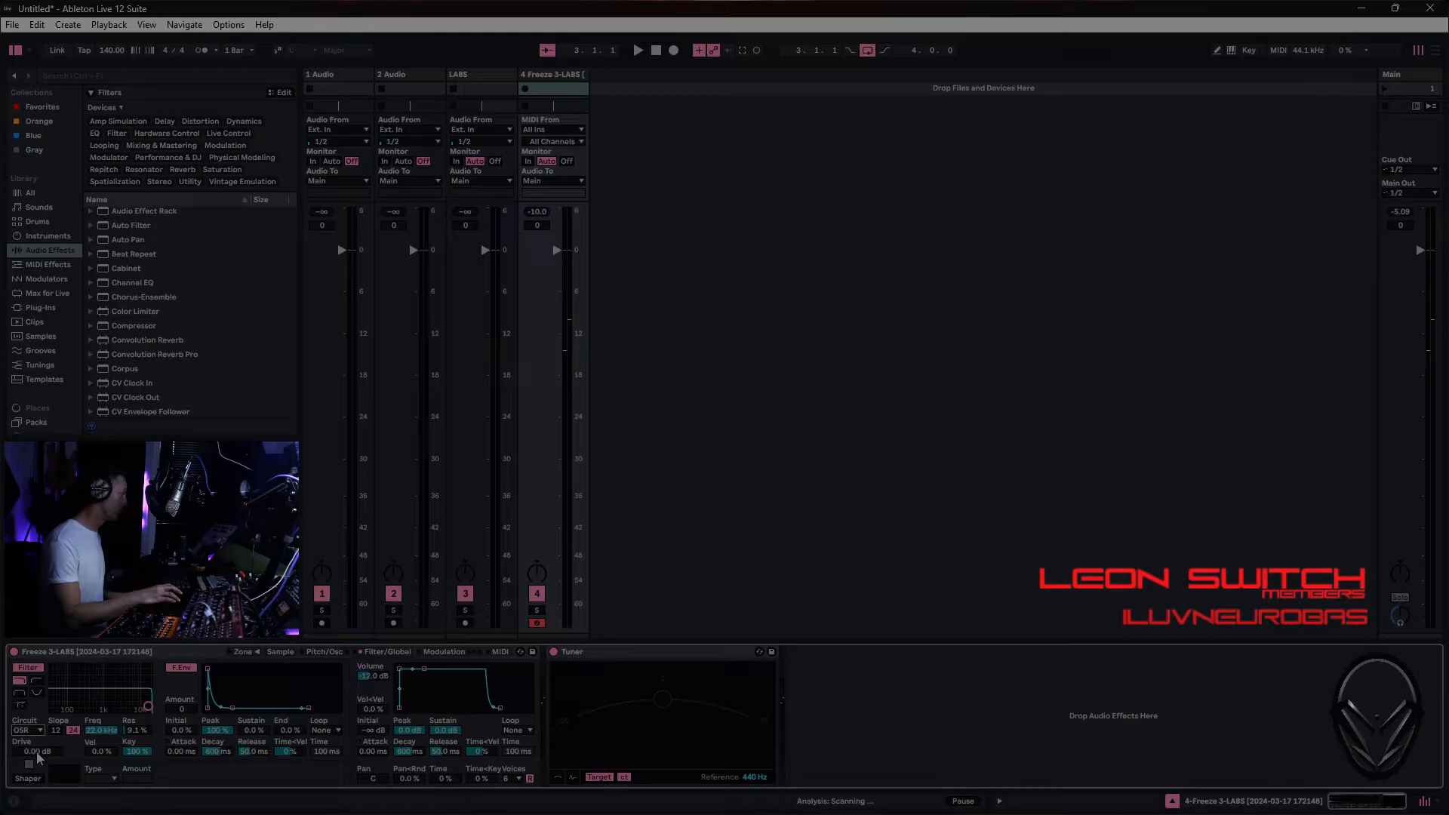
left_click_drag(37, 757, 38, 713)
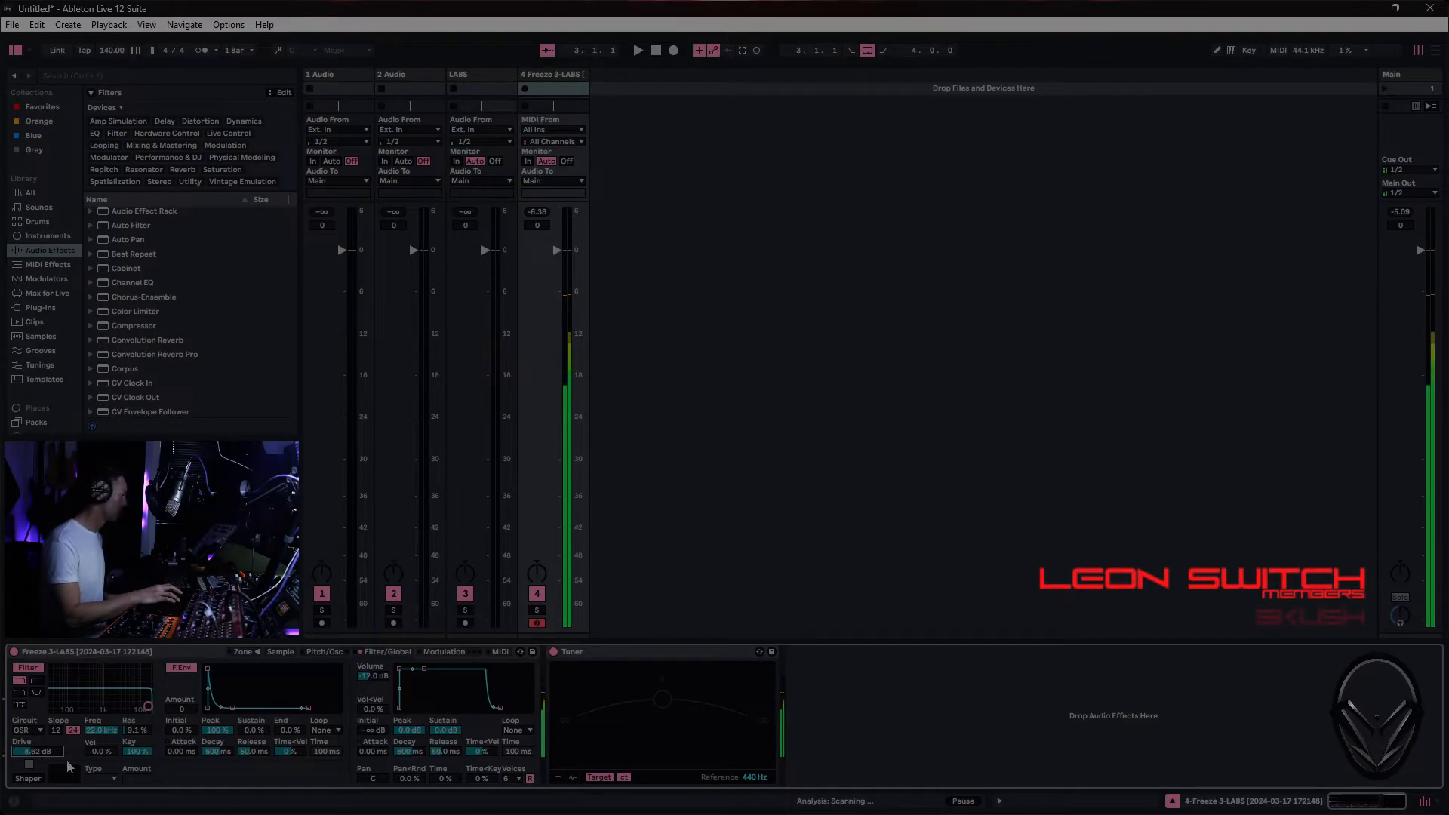
- Zoom in on the sample's attack in Sampler, set its start point to 697, and change the root note to F3
left_click(277, 654)
left_click_drag(38, 694, 158, 736)
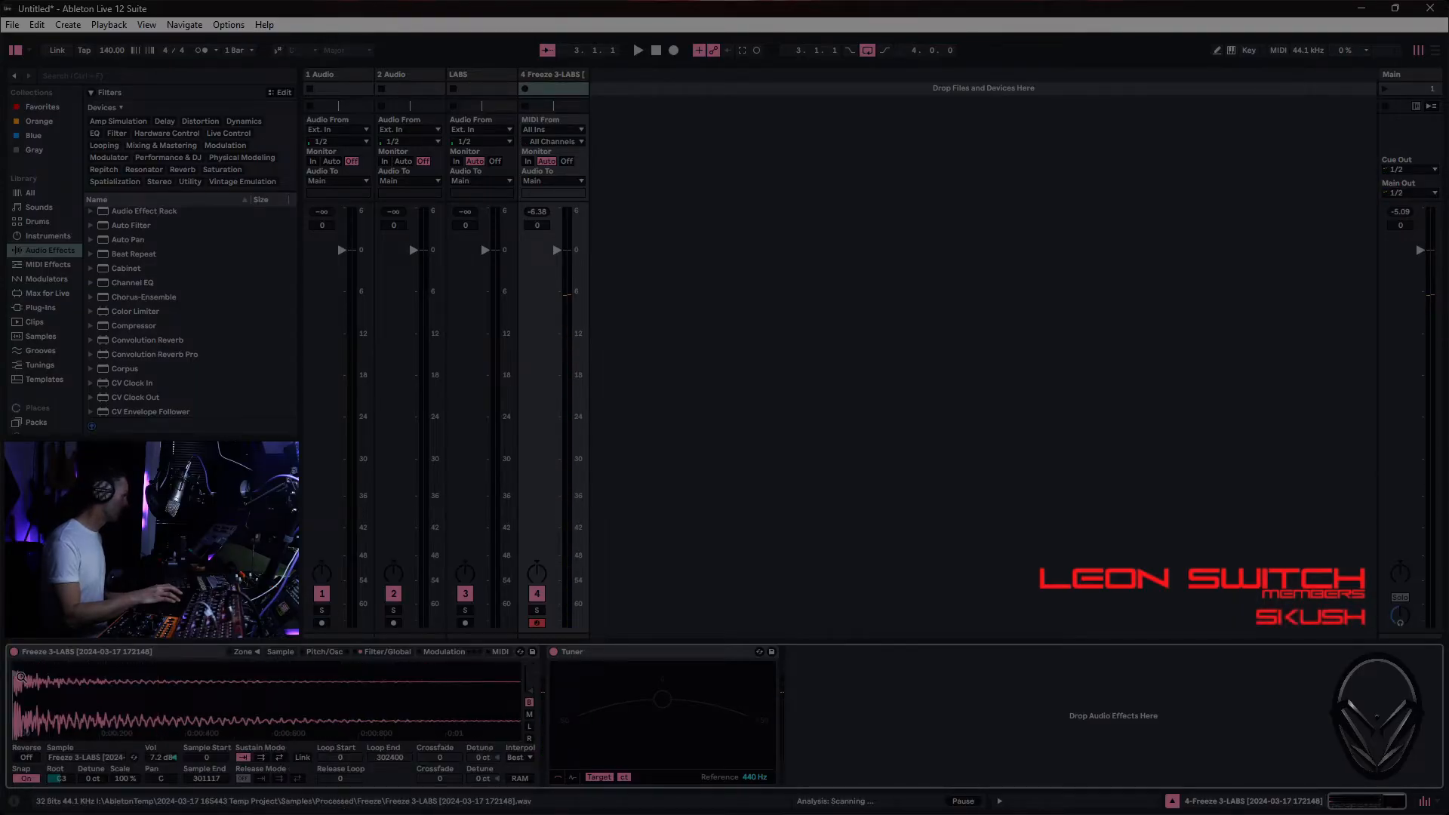
left_click_drag(17, 674, 31, 675)
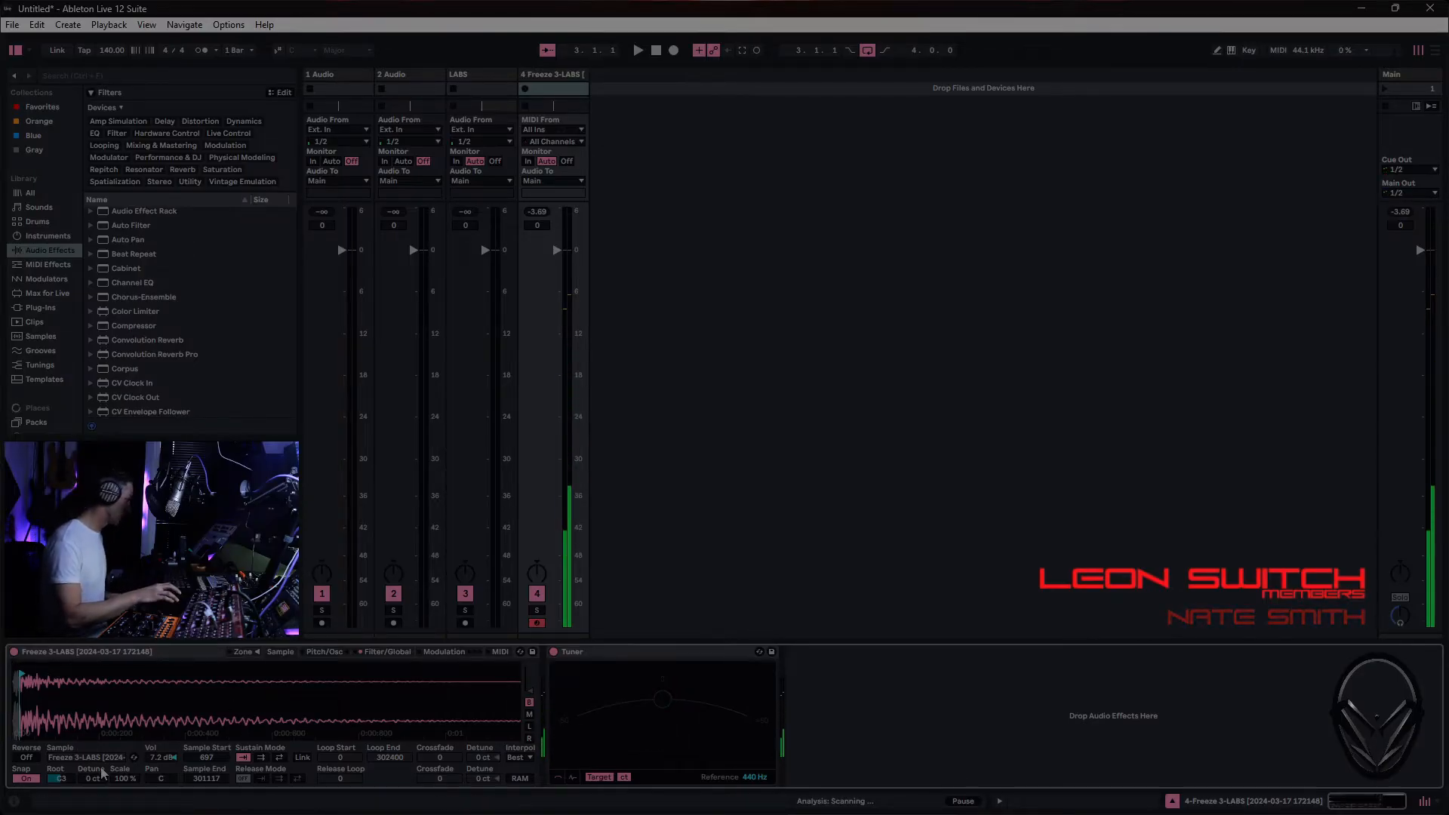
left_click(59, 778)
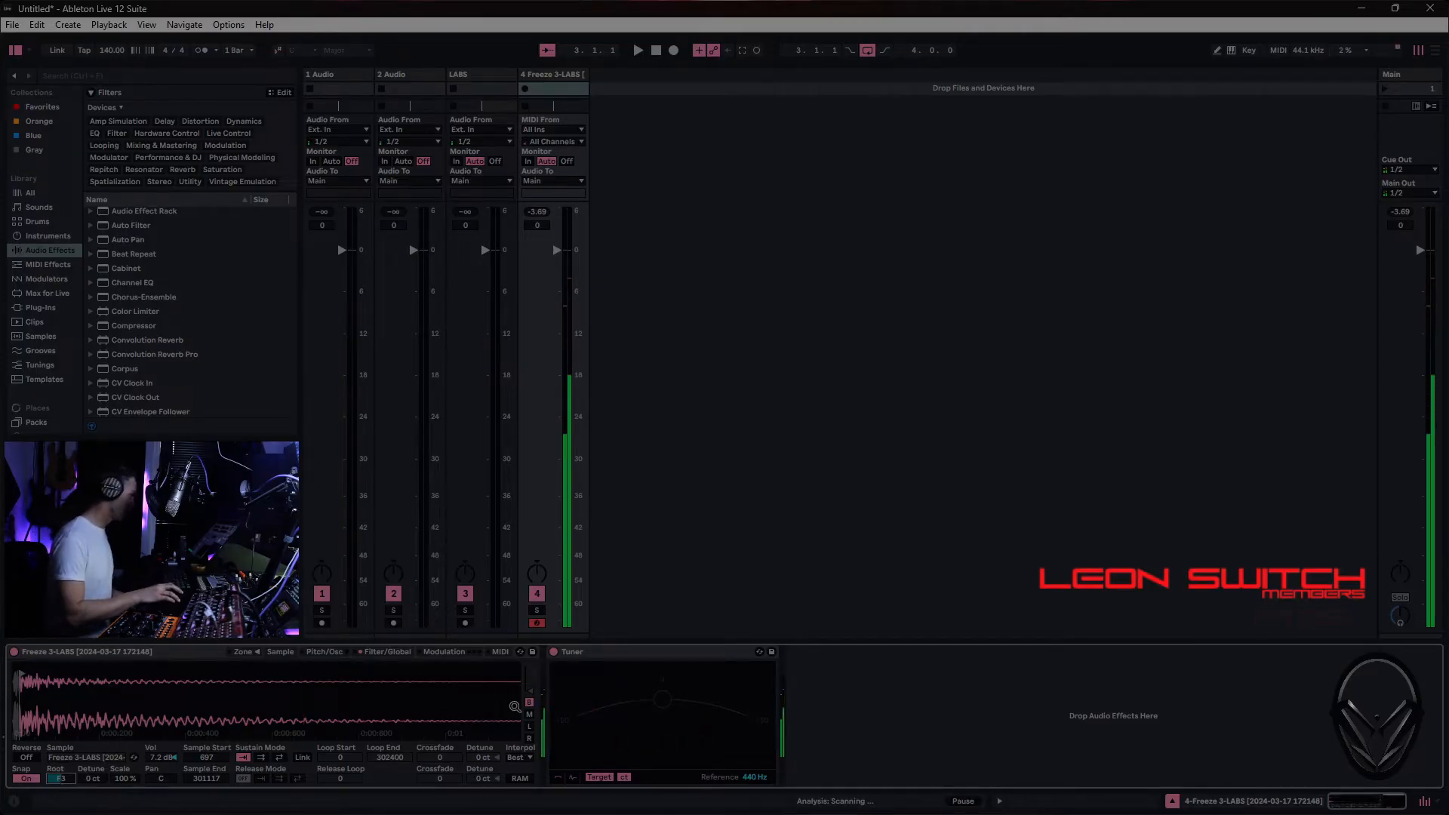
- Show Sampler's filter settings, insert Auto Filter directly after Sampler, and delete the Tuner
left_click(387, 651)
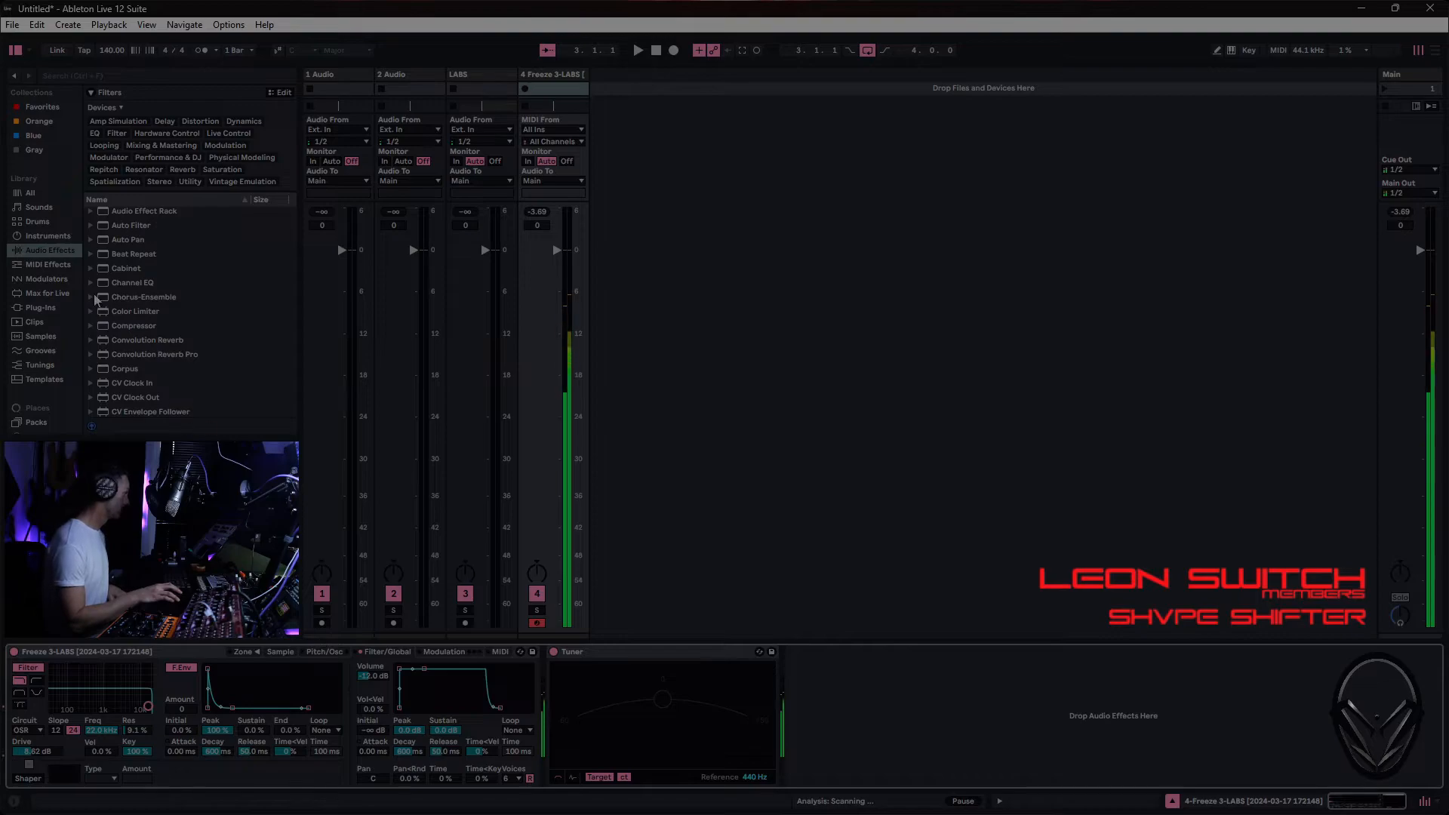
left_click_drag(130, 225, 673, 672)
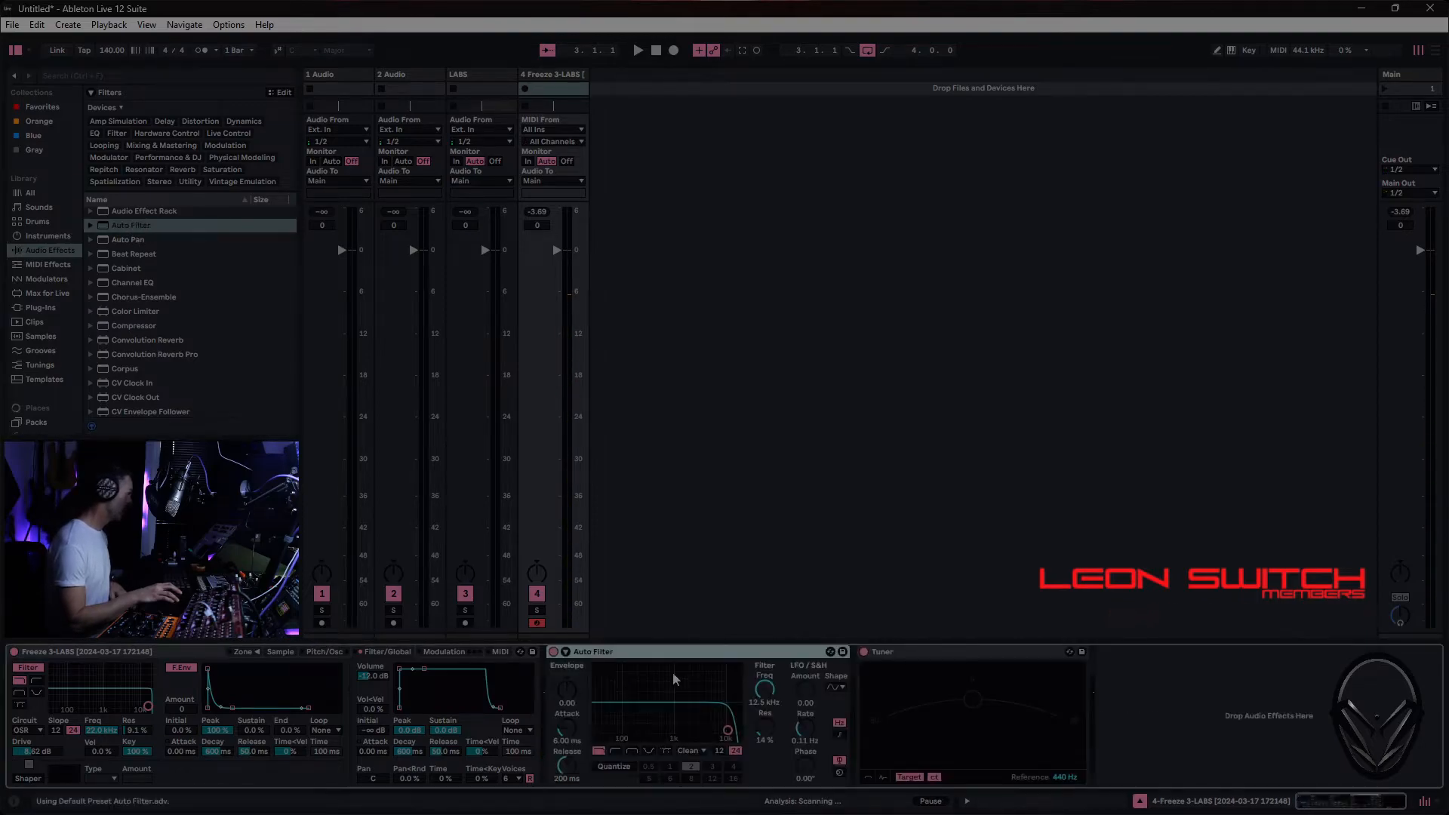
left_click(1008, 653)
key("Delete")
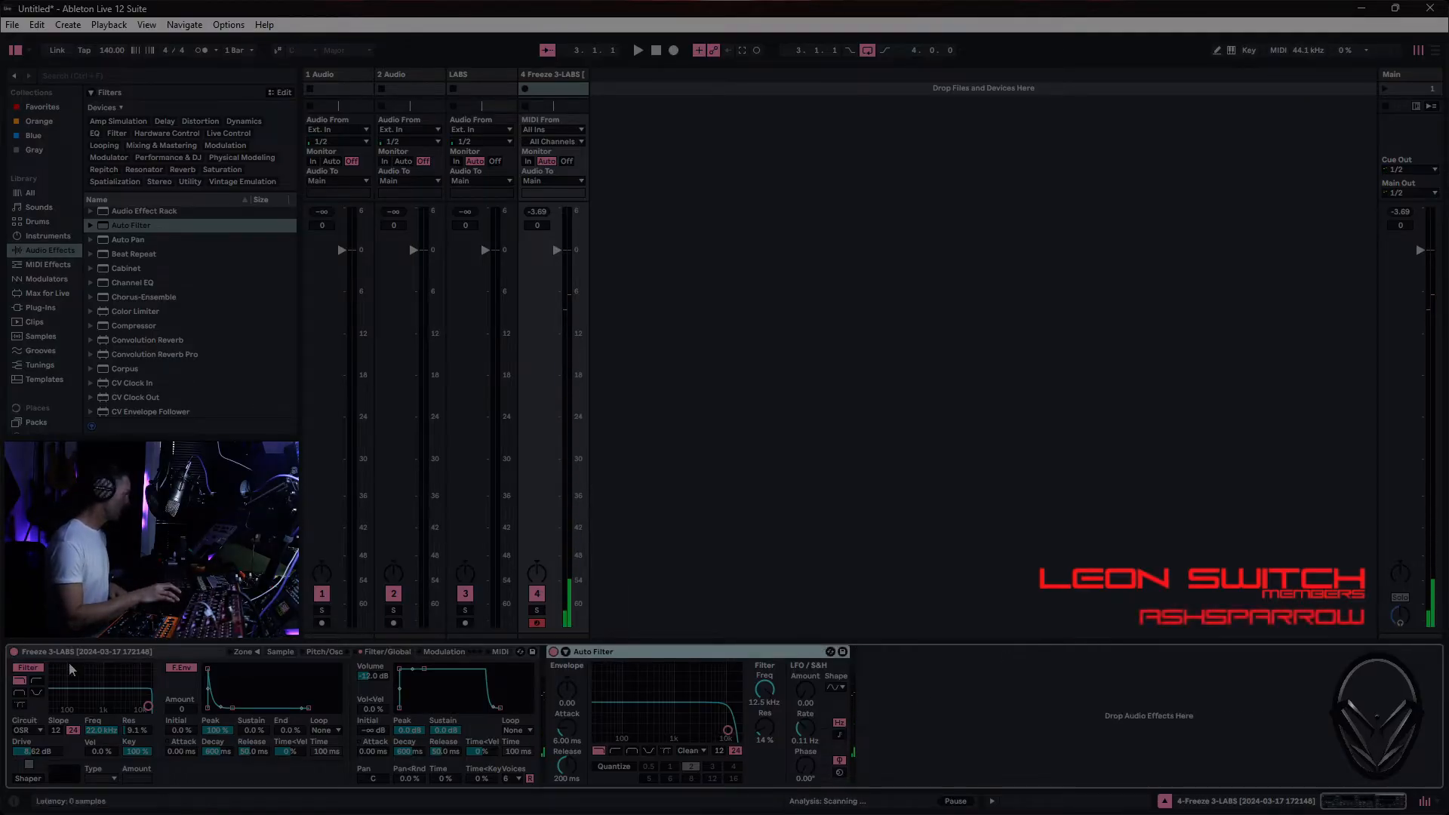
- Set Auto Filter's frequency to 19.9 kHz with 0.0 % resonance and bypass the device
mouse_move(745, 736)
left_mouse_down()
mouse_move(670, 734)
mouse_move(737, 737)
left_mouse_up()
left_click(553, 652)
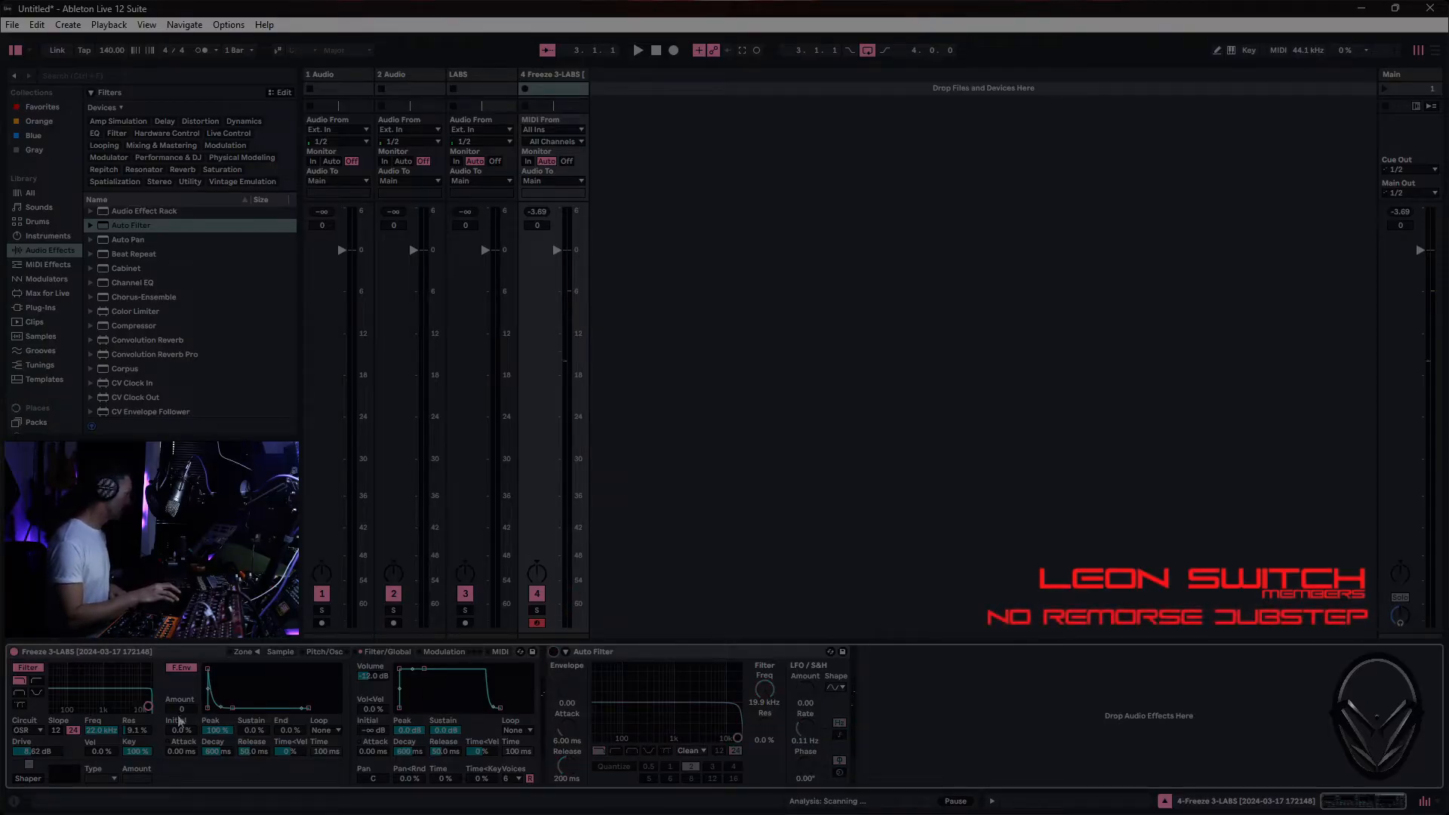
- Lower Sampler's filter frequency to about 1.1 kHz with 0.0 % resonance, raise the filter envelope amount, and adjust the curve of its decay
left_click_drag(150, 705, 118, 710)
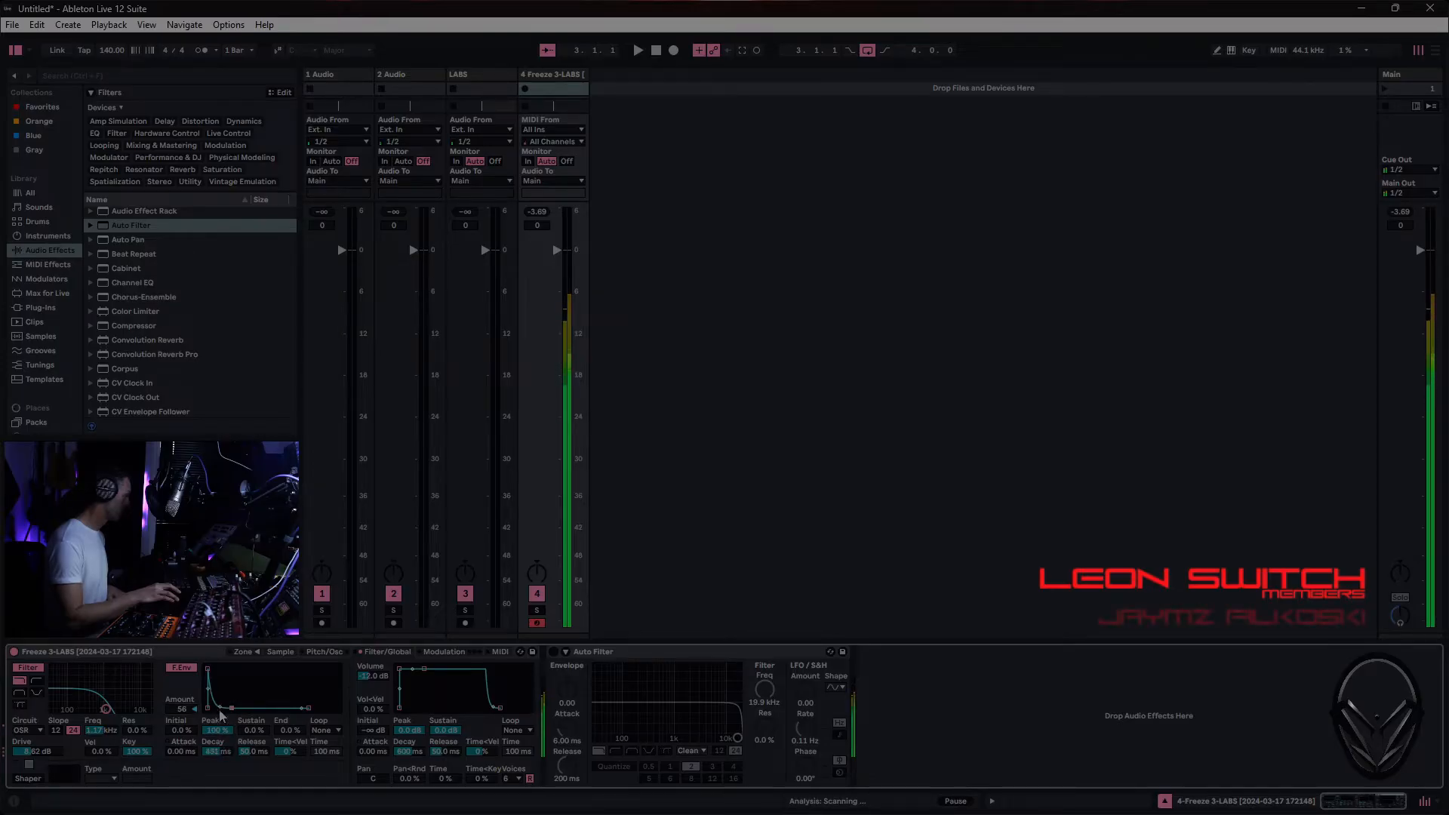
left_click_drag(221, 708, 220, 698)
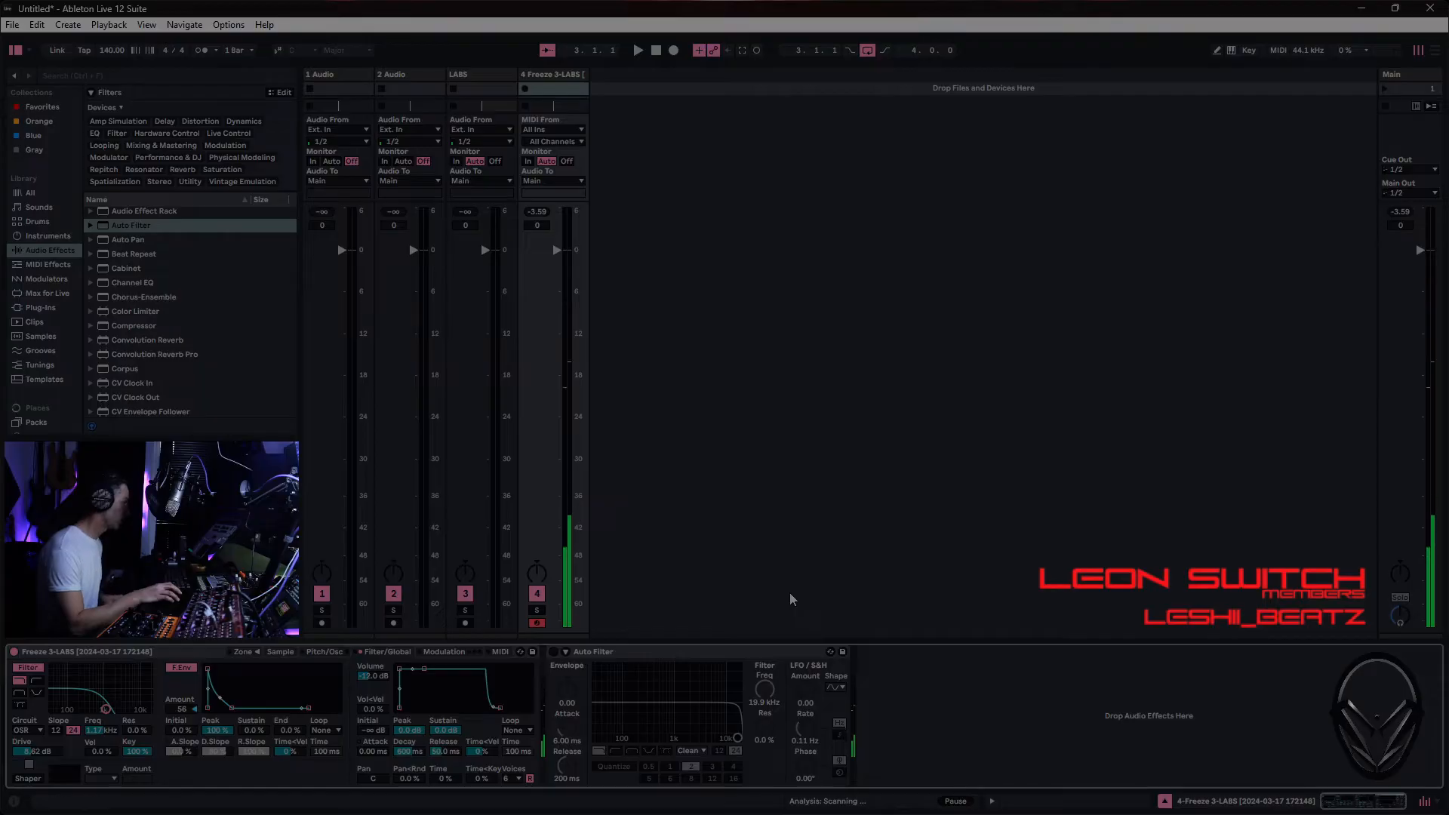
- Limit Sampler to 1 voice and reshape its volume envelope with a curved decay, a lower sustain and a longer release
left_click(520, 779)
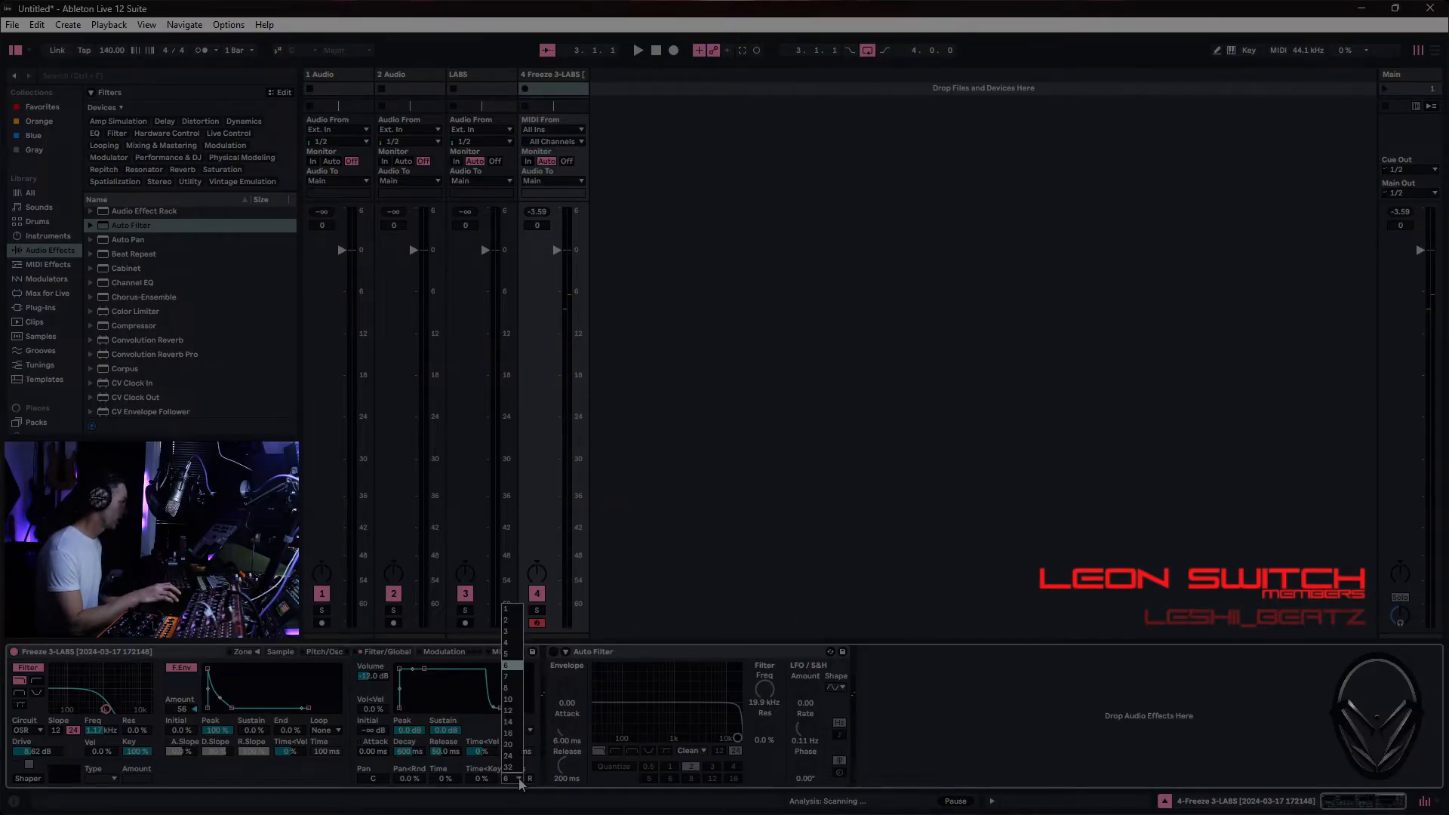
left_click(507, 609)
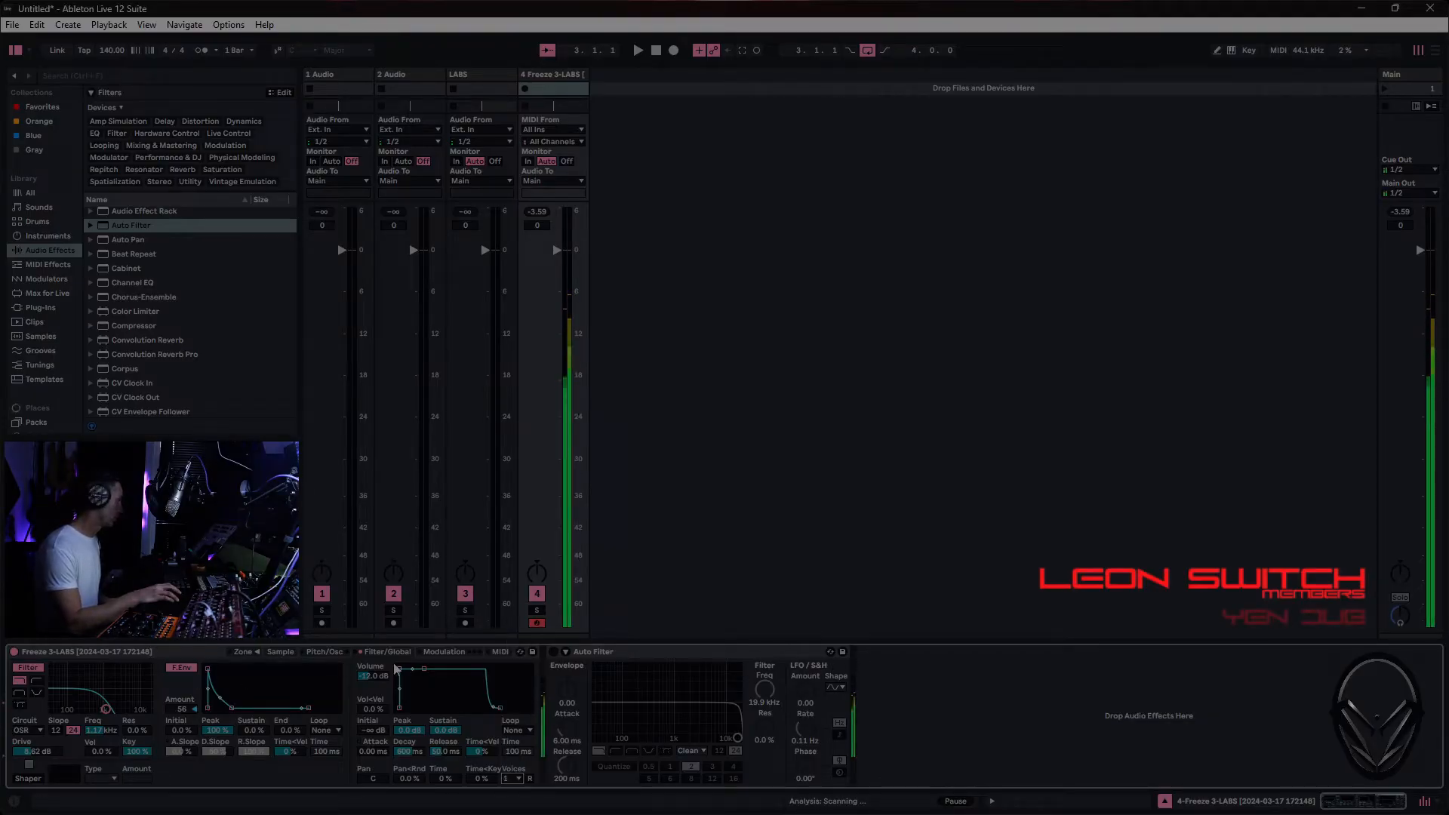
left_click_drag(424, 670, 431, 708)
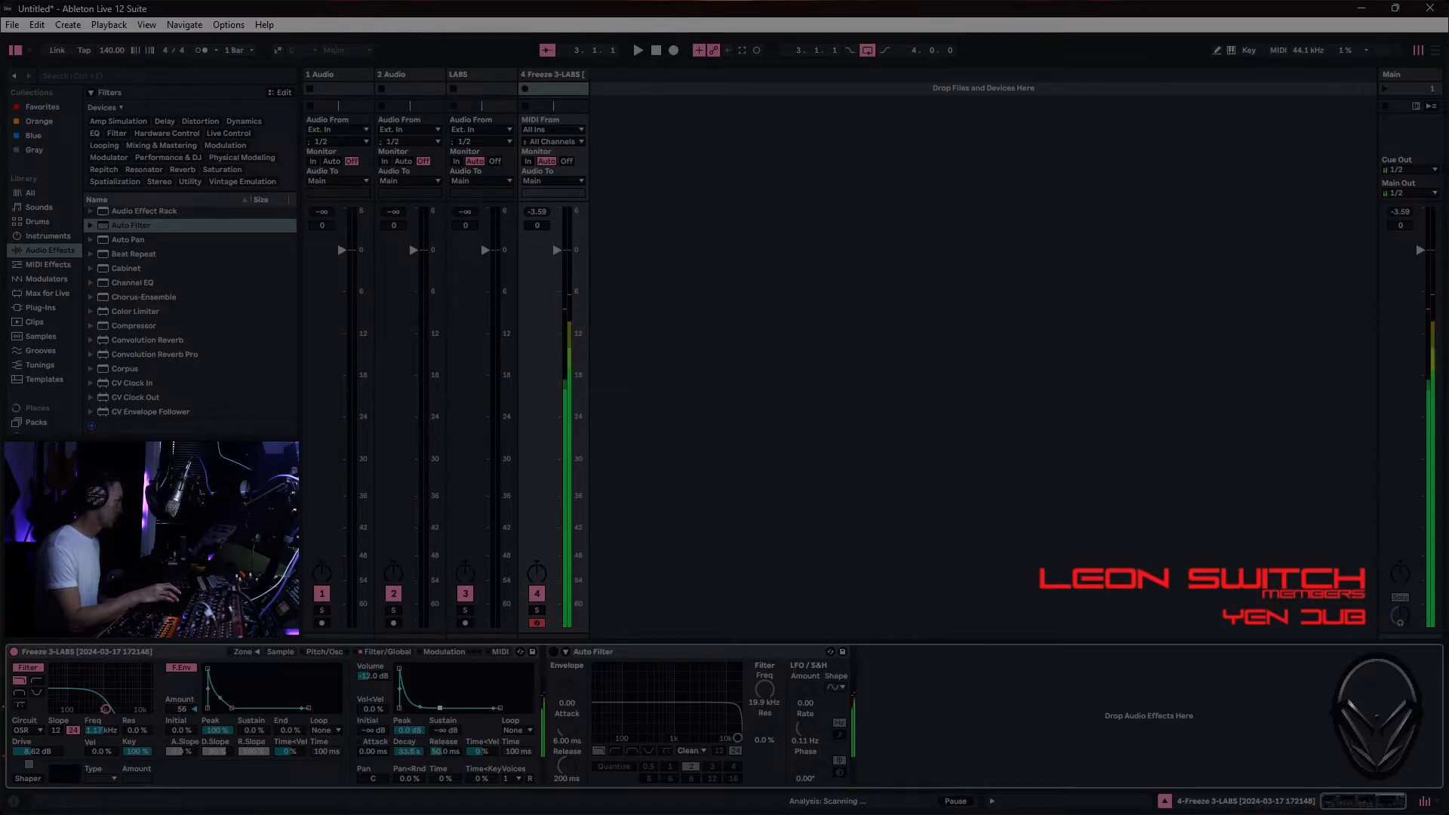
left_click_drag(440, 709, 462, 740)
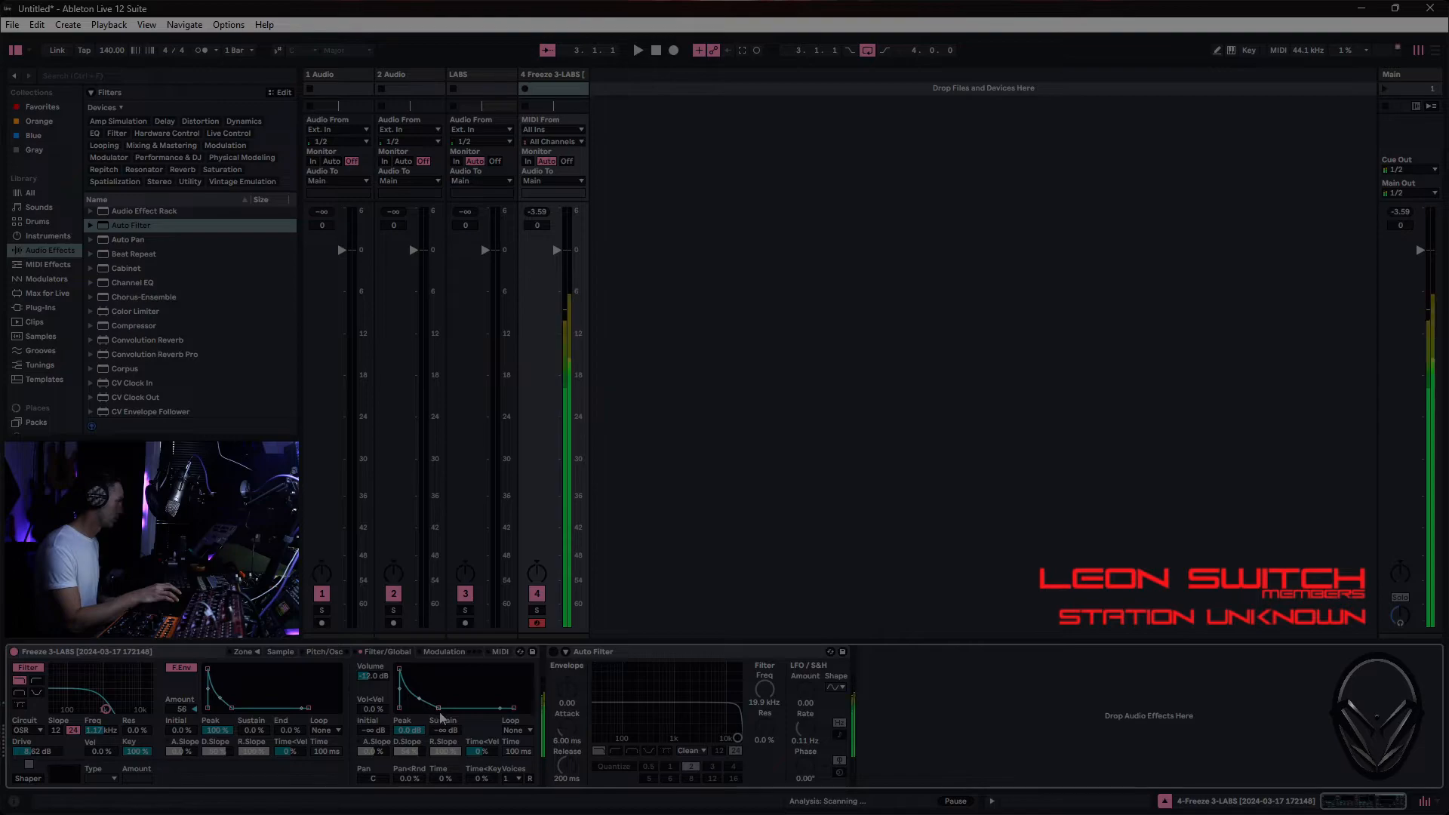
left_click_drag(442, 717, 431, 695)
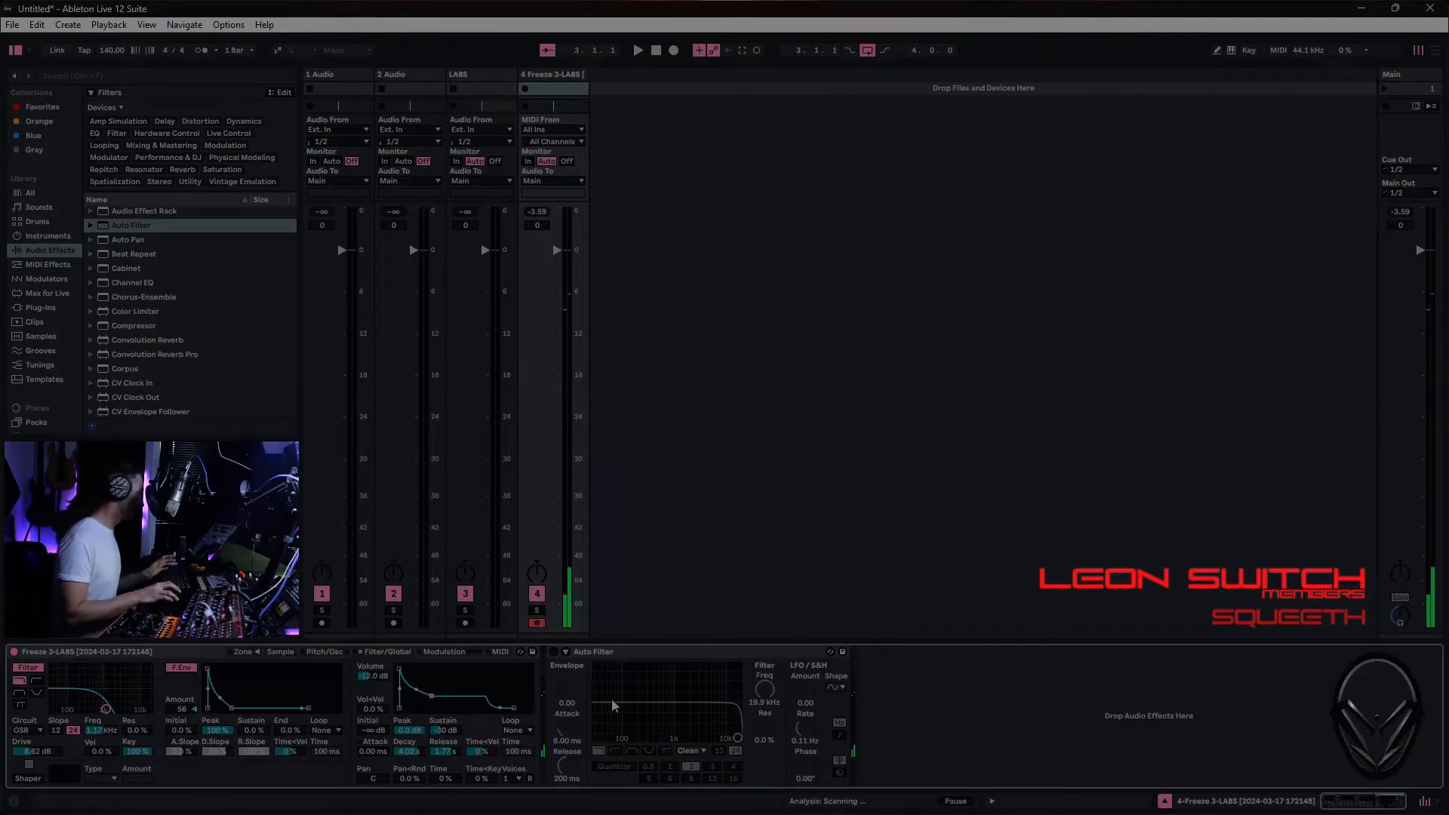
- Re-enable Auto Filter, set its circuit type to OSR, and raise its Drive to about 3.8 dB
left_click(553, 651)
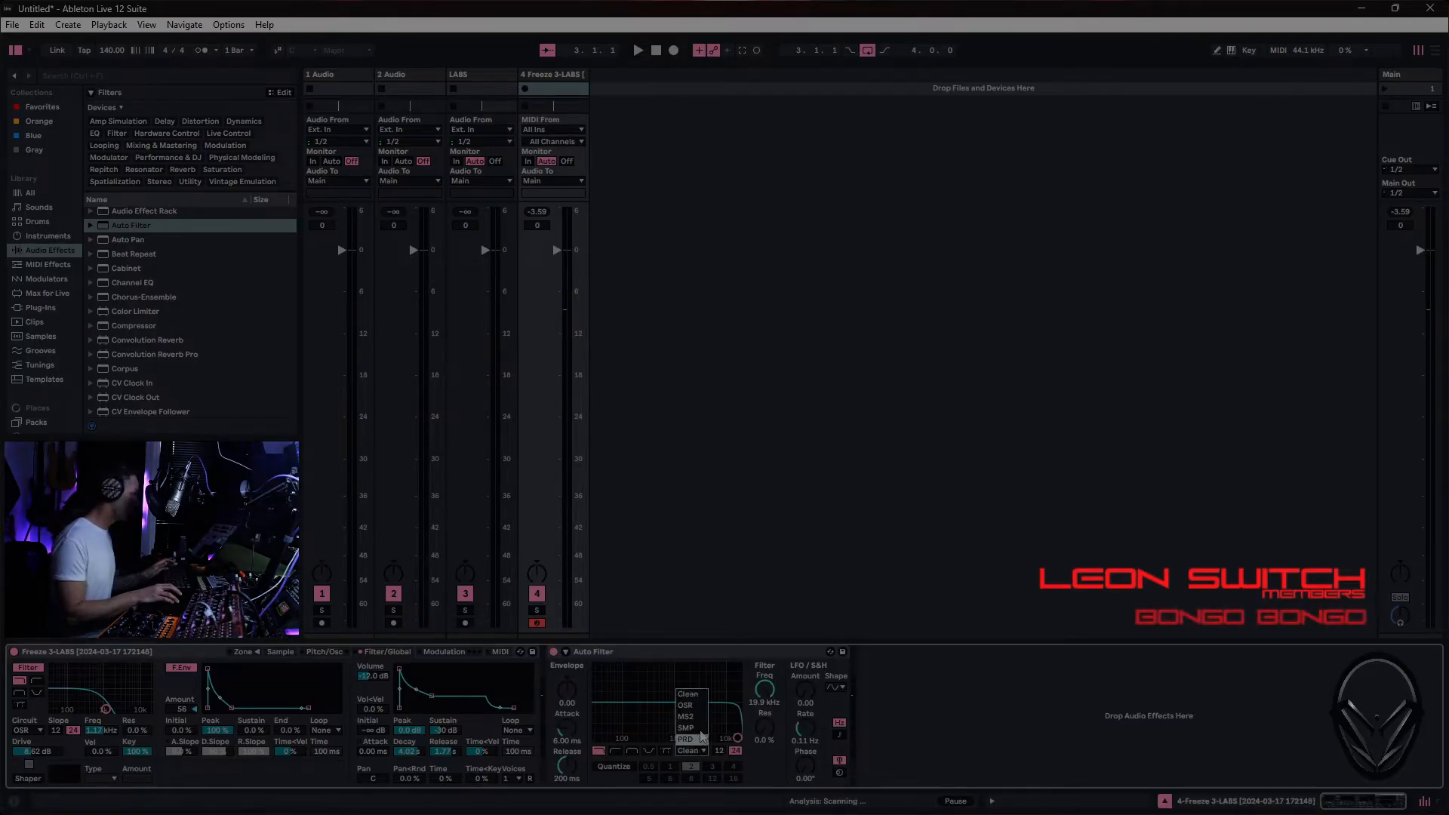
left_click(686, 705)
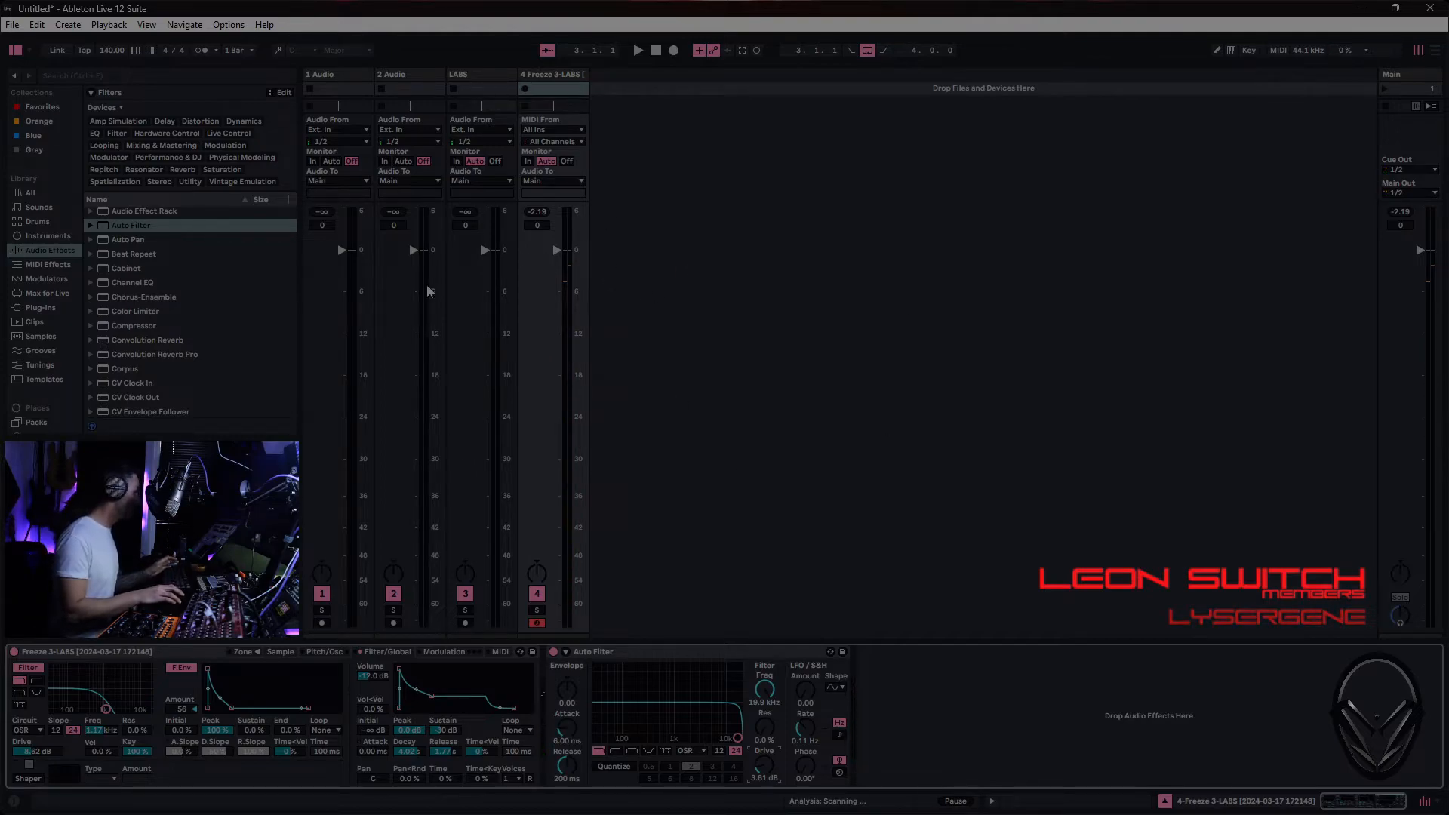
- Search the audio effects for "utili" and add Utility after Auto Filter
scroll(153, 279, "down", 3)
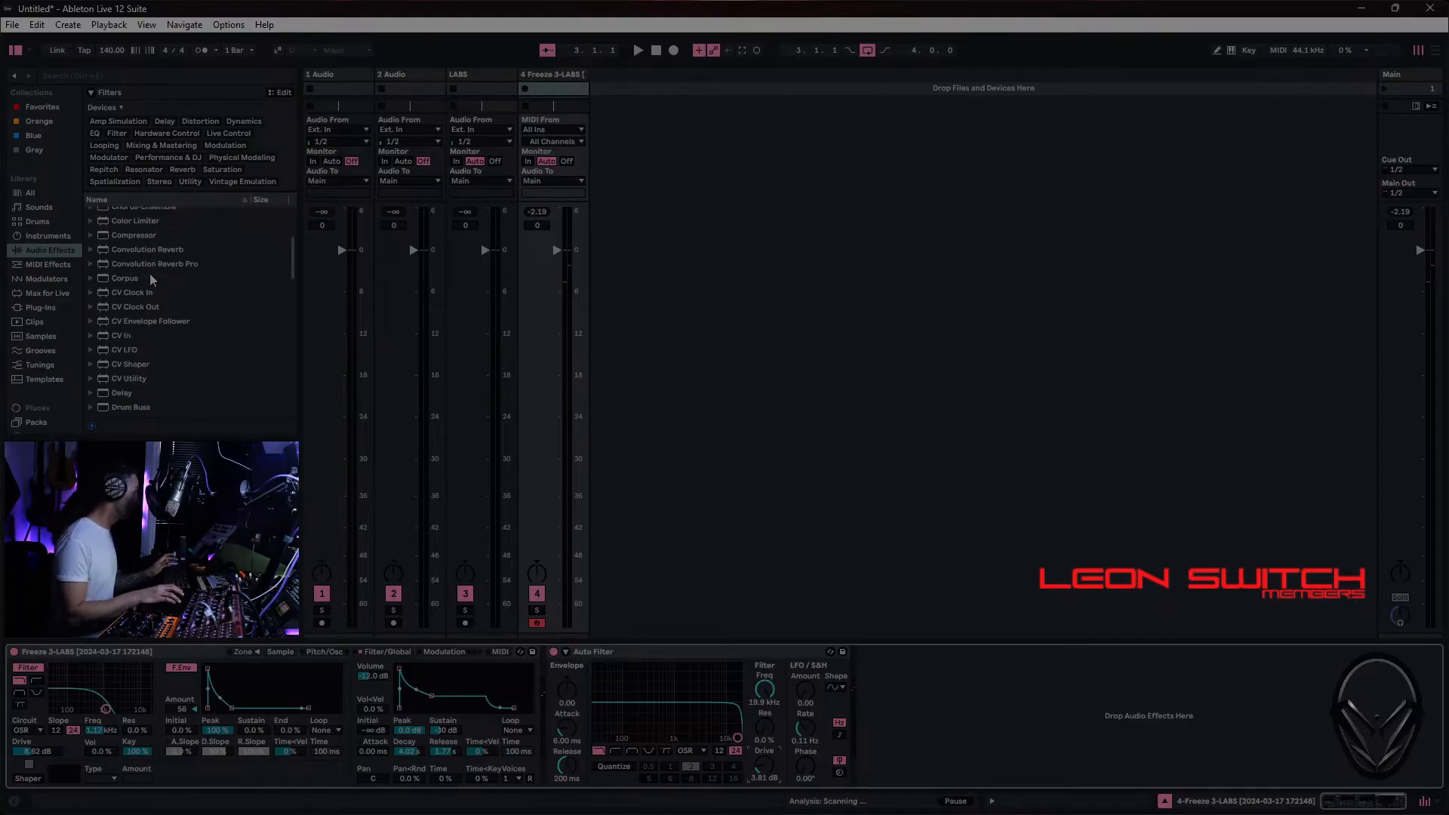
scroll(125, 276, "down", 8)
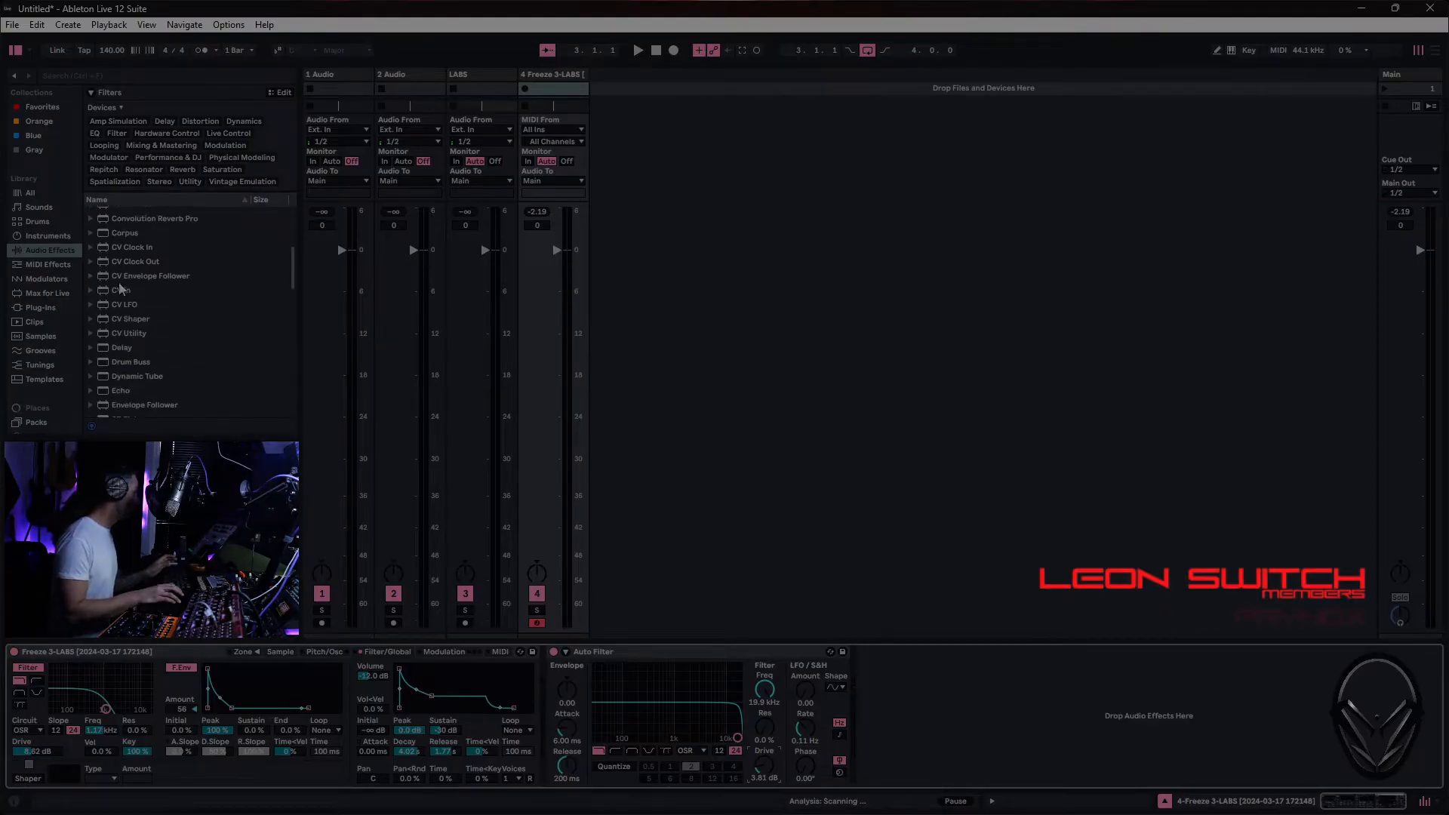
scroll(125, 284, "up", 10)
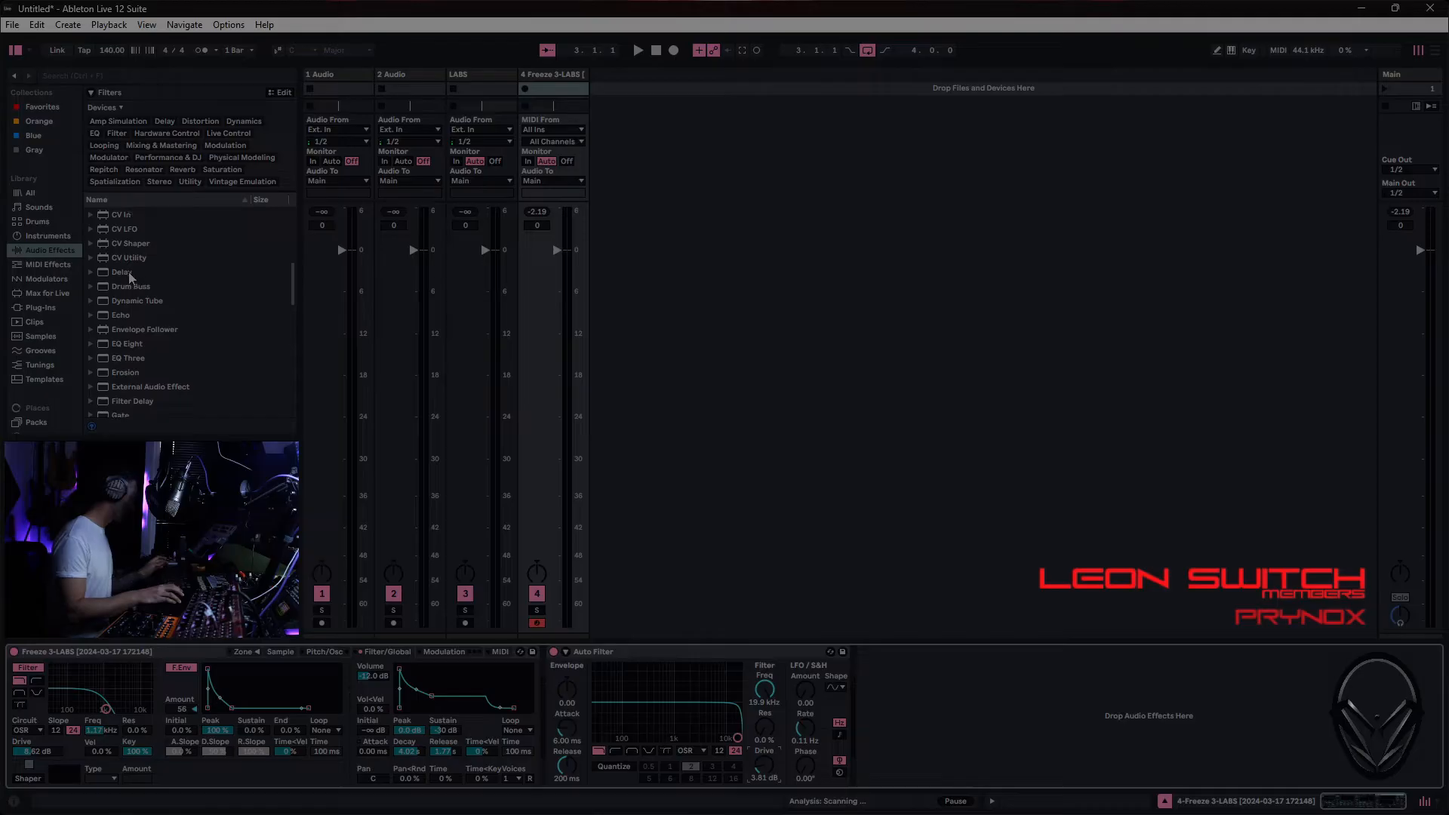
left_click(152, 75)
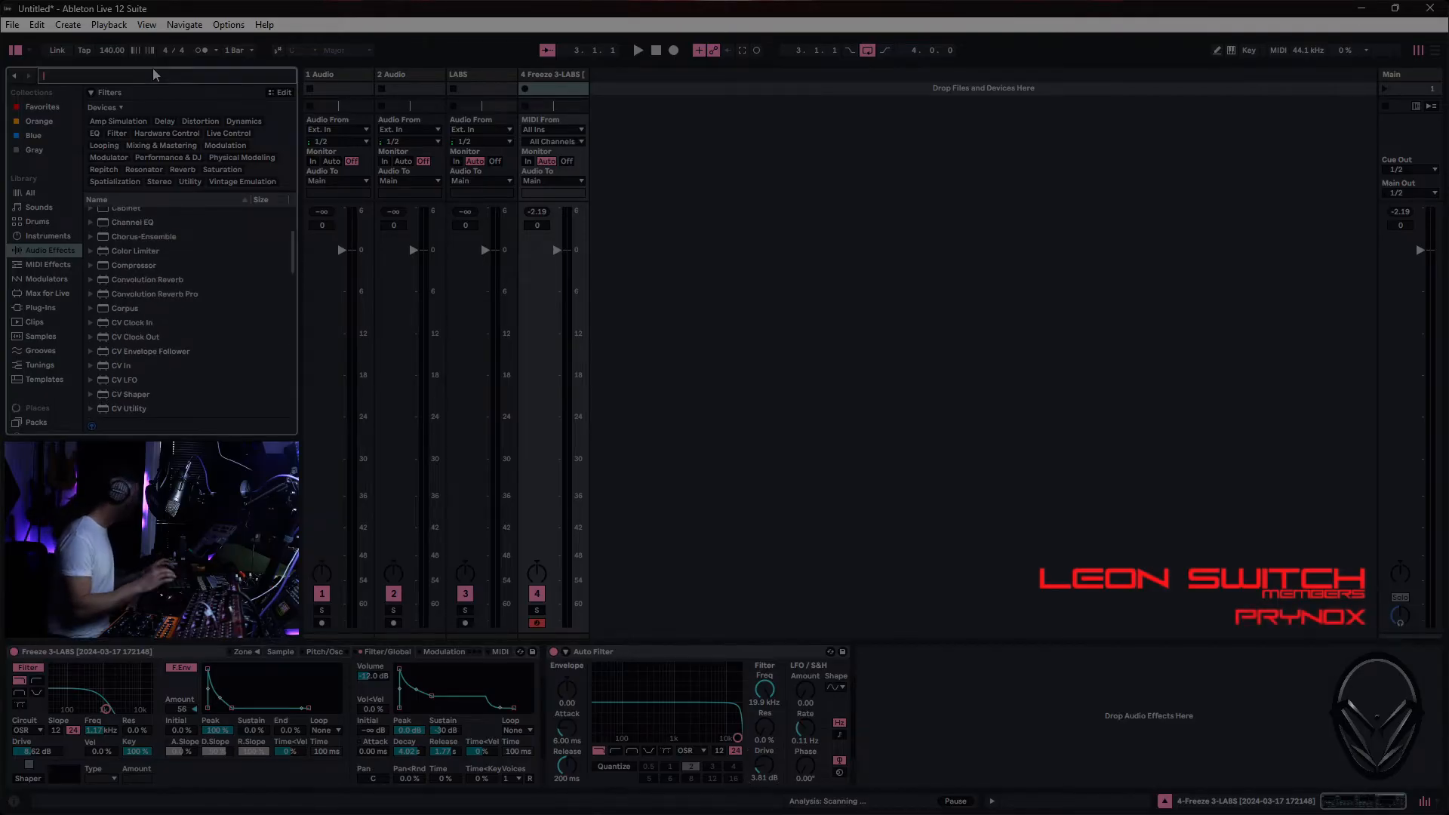
type("utili")
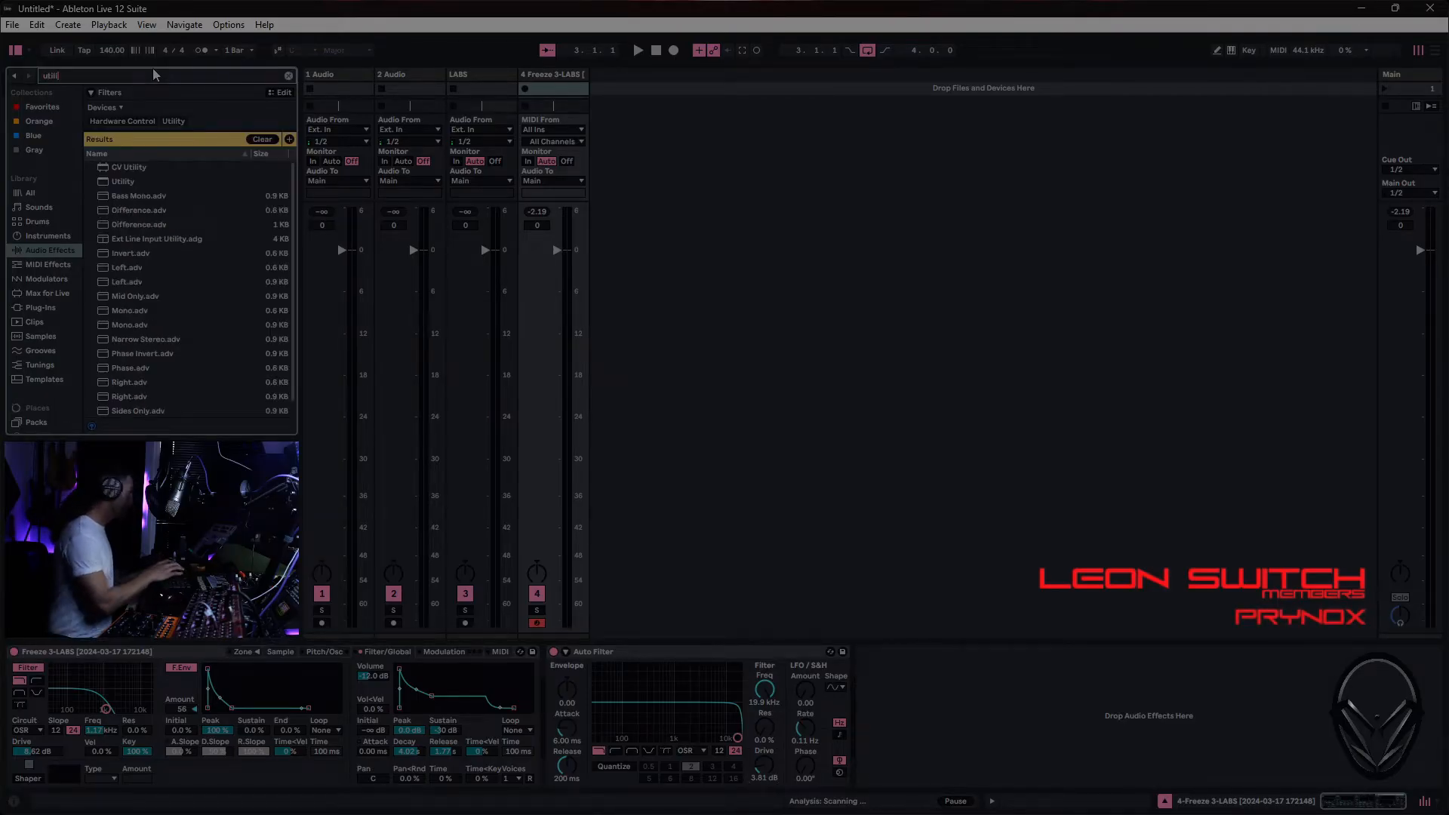
left_click(148, 184)
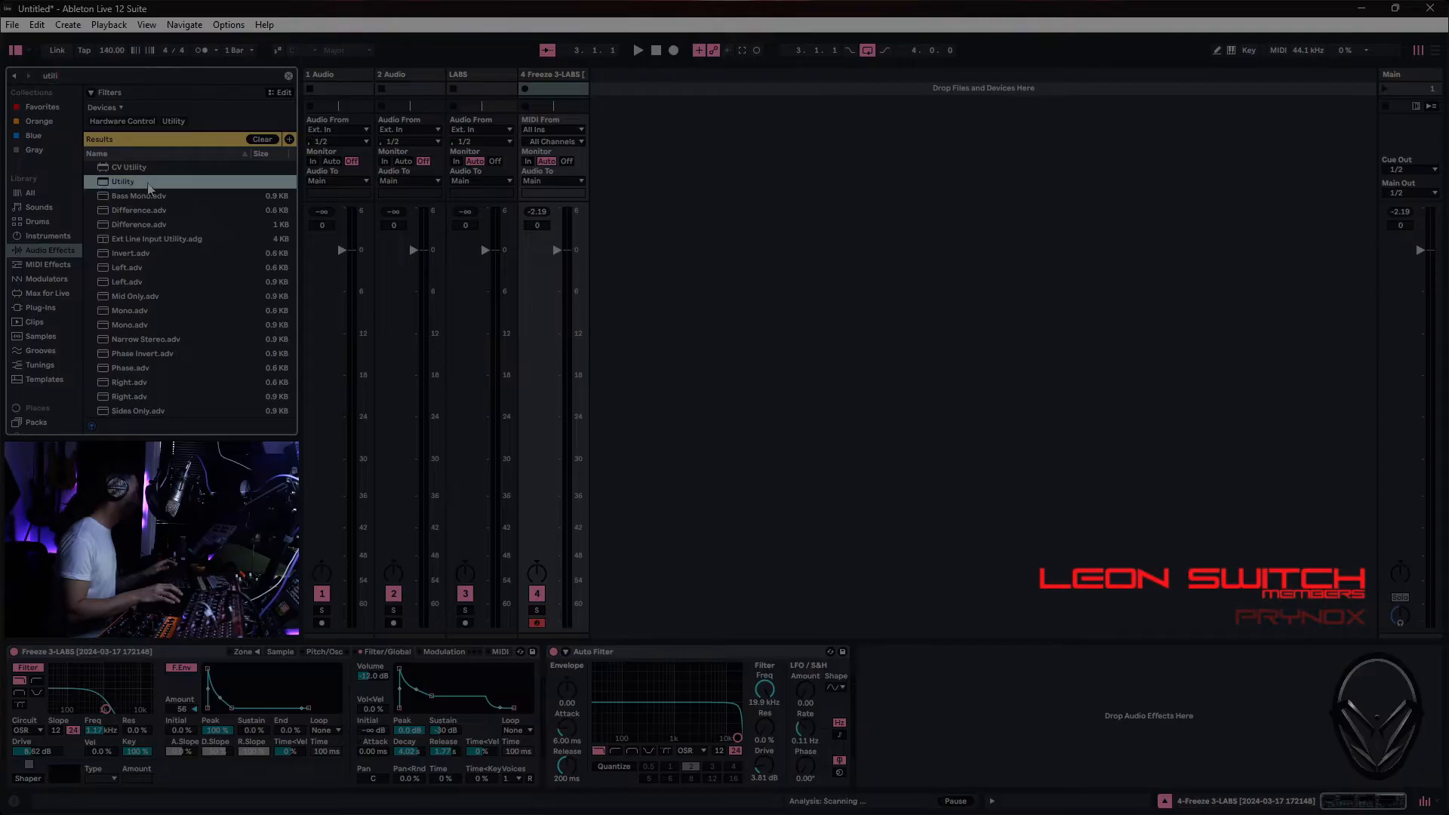
scroll(119, 168, "down", 1)
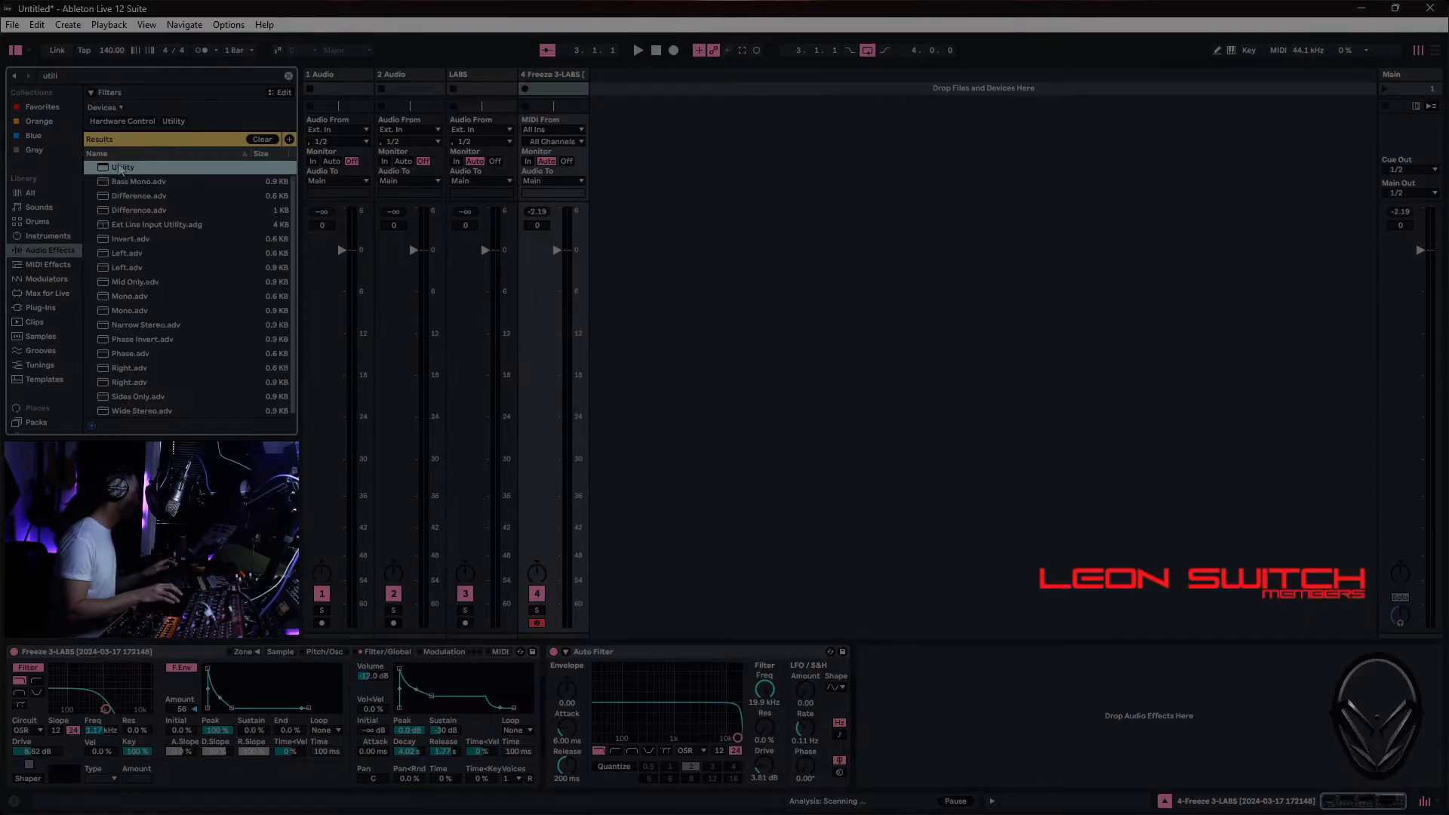
left_click_drag(119, 171, 1053, 715)
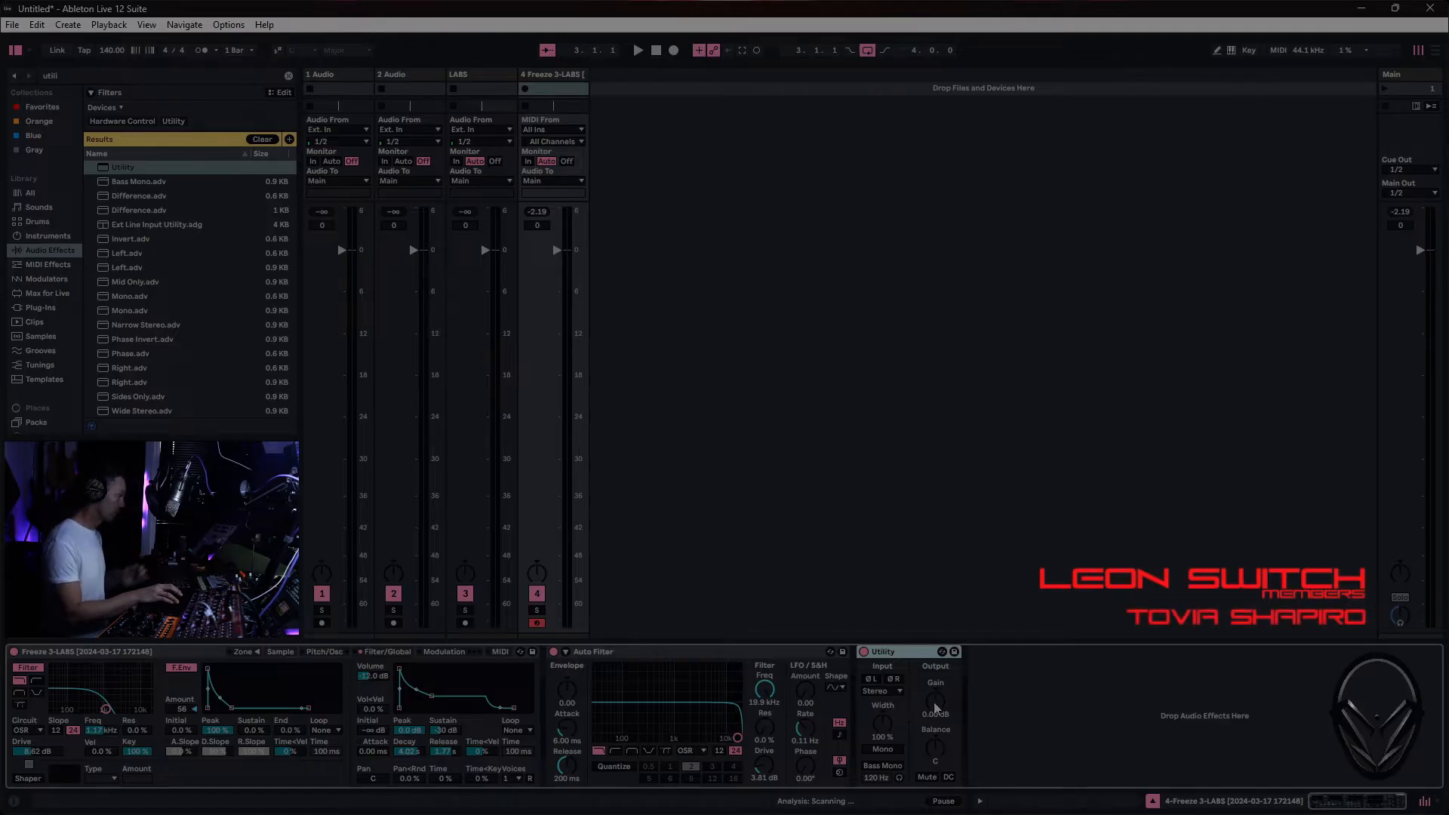
- Set Utility's gain to -2.78 dB and compare the sound with Bass Mono on and off at about 101 Hz
left_click_drag(936, 708, 936, 733)
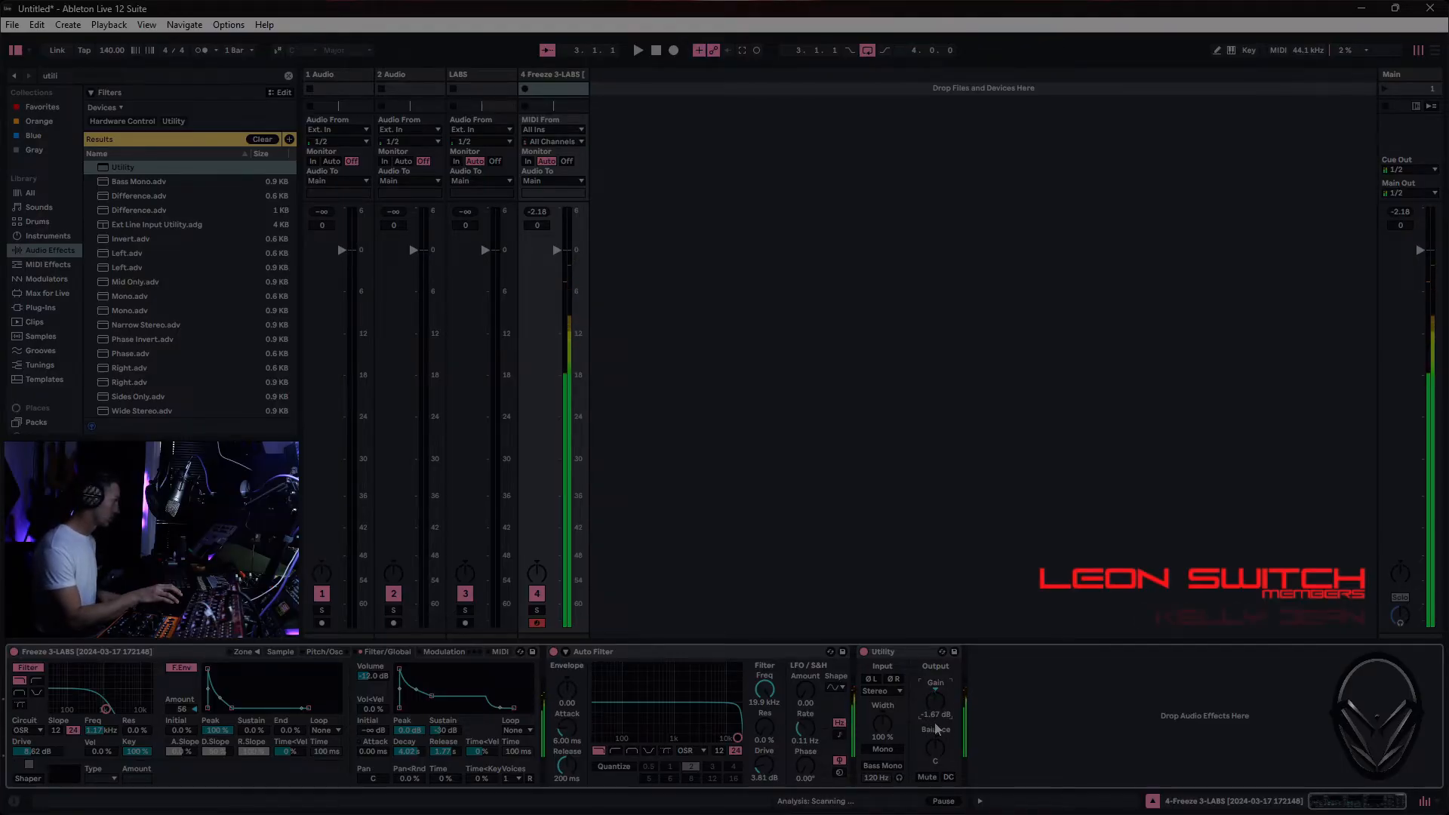
left_click_drag(936, 701, 944, 707)
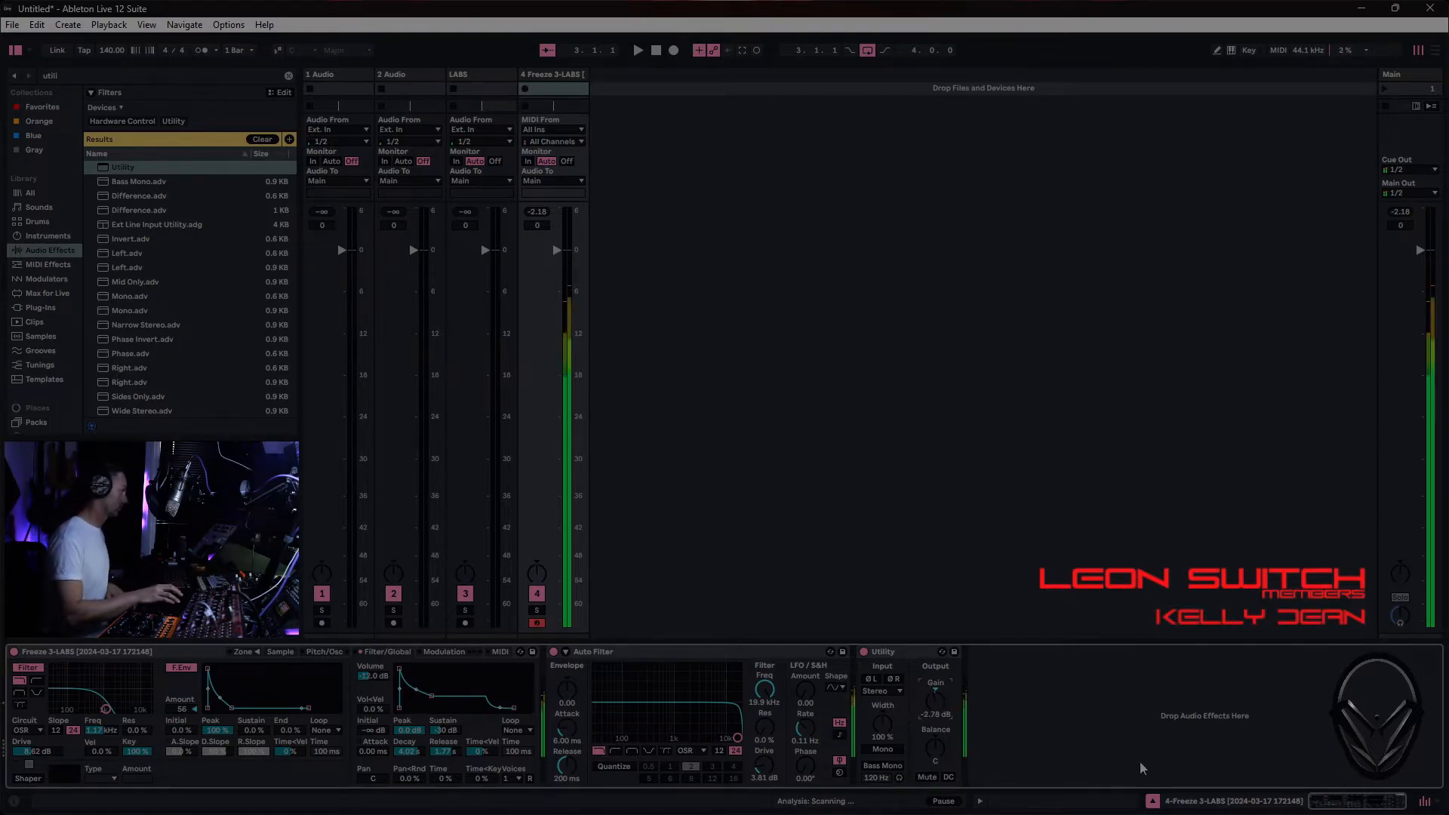
left_click(894, 767)
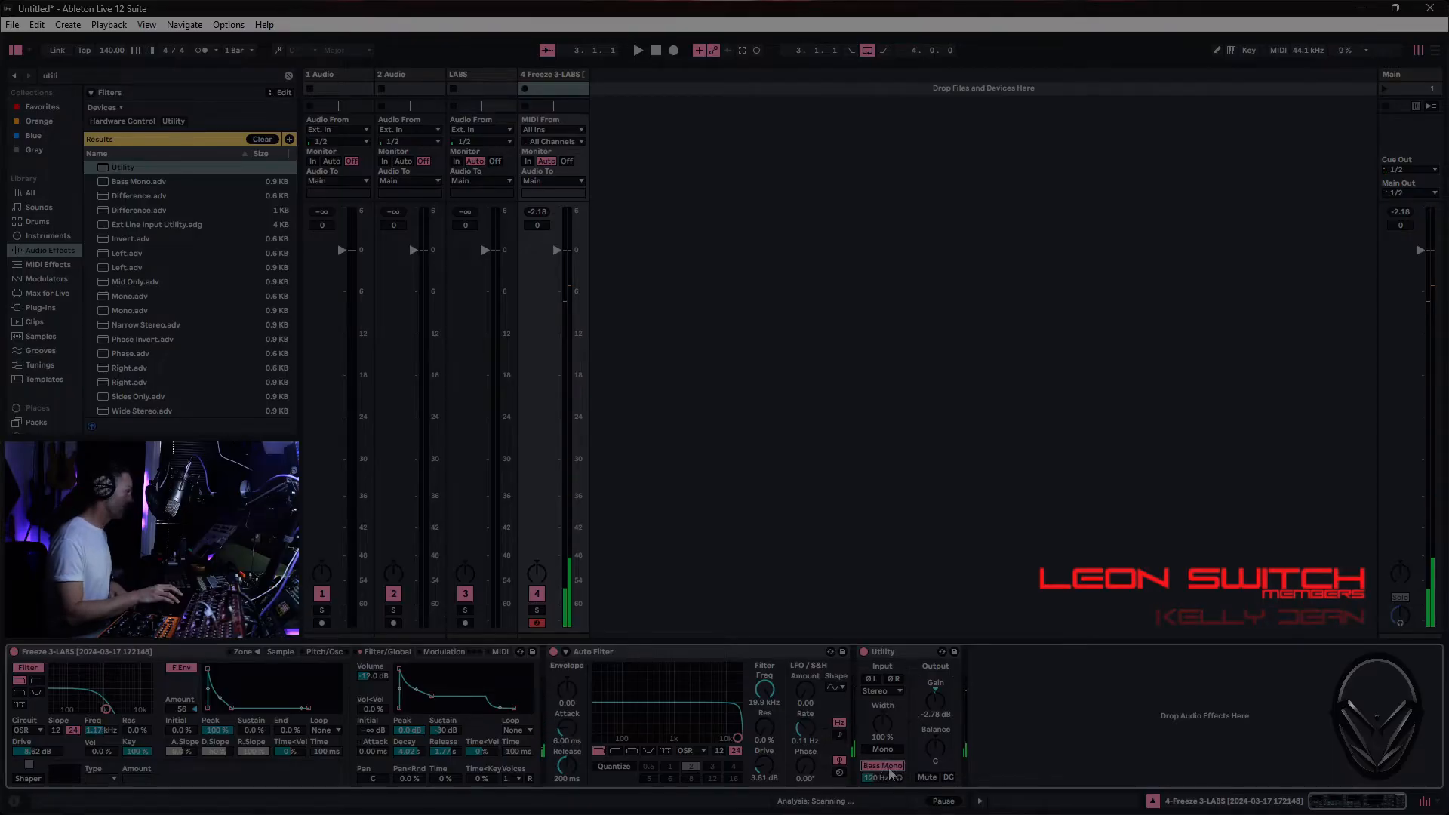
left_click(878, 779)
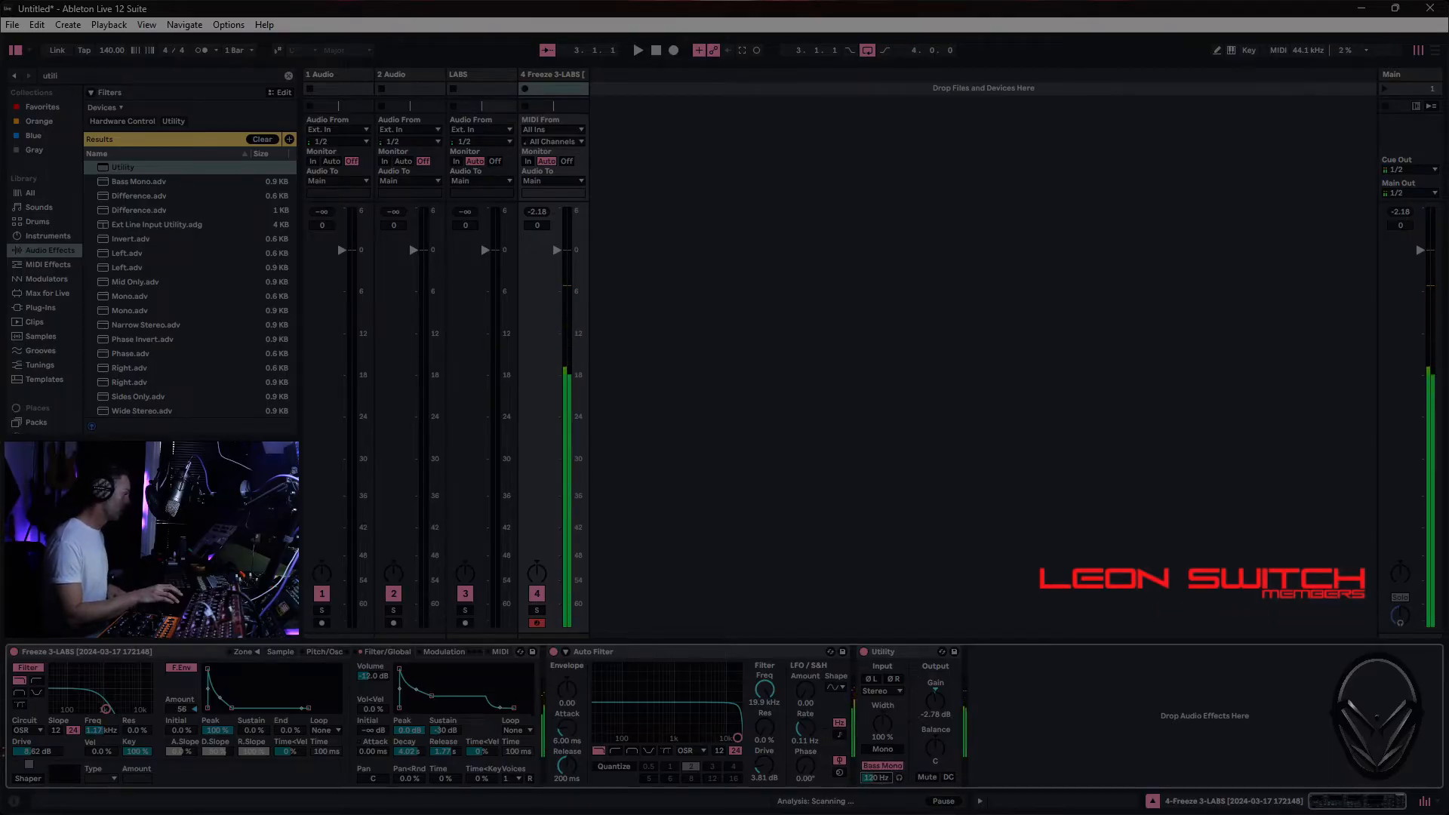
left_click_drag(878, 779, 878, 786)
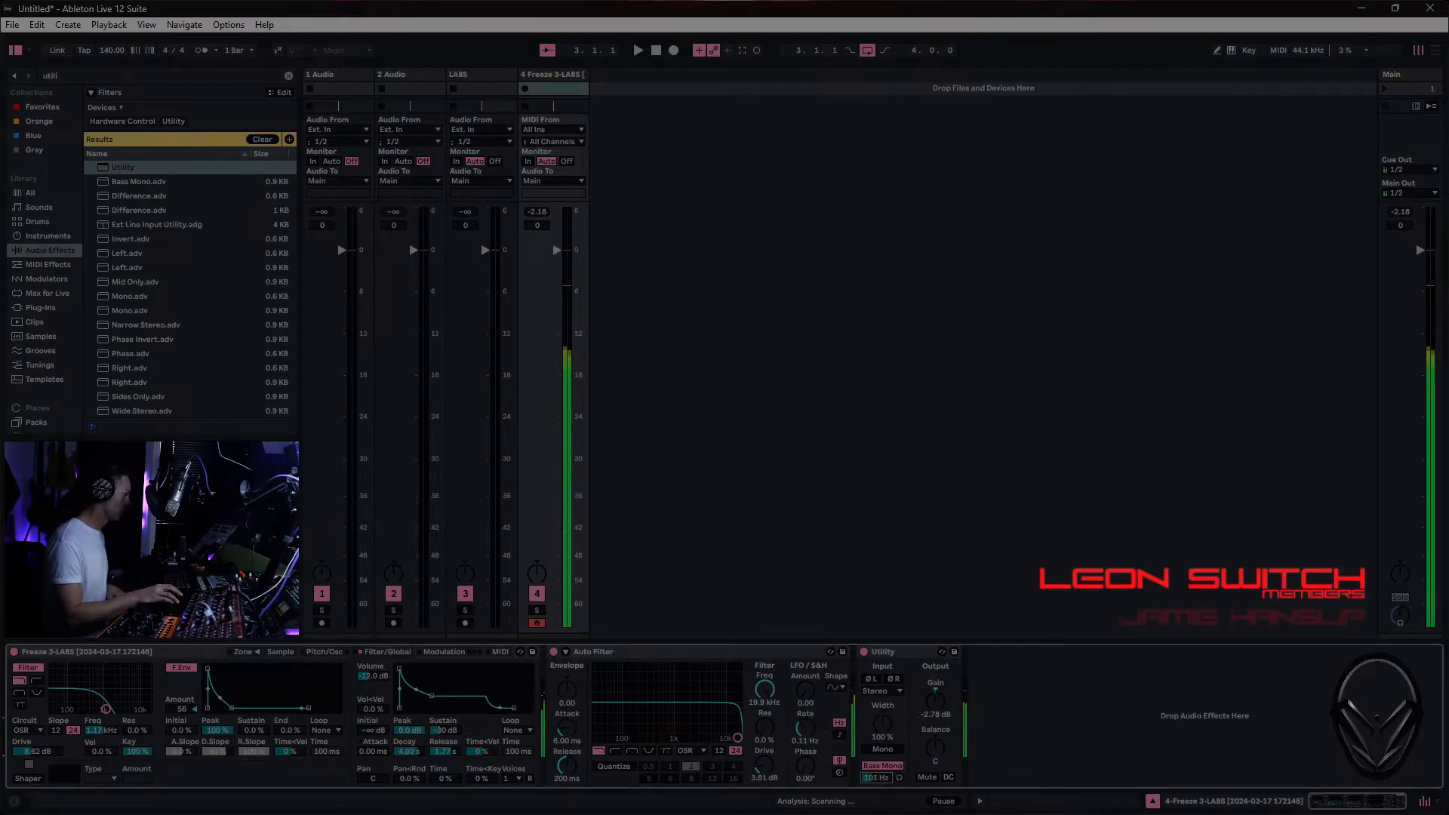
left_click(879, 767)
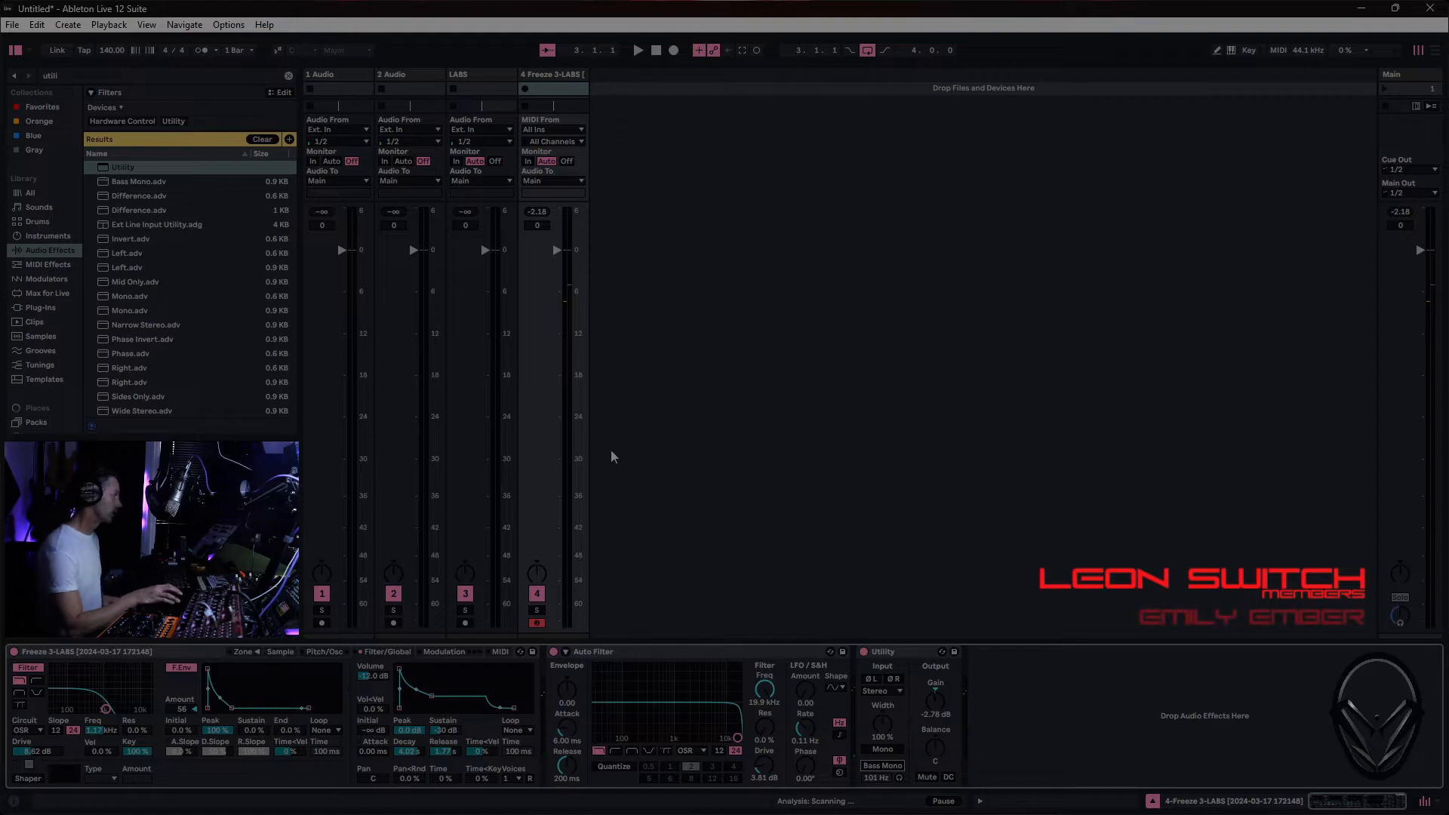
- Search the plug-ins for "val" and add ValhallaSupermassive after Utility
left_click(128, 74)
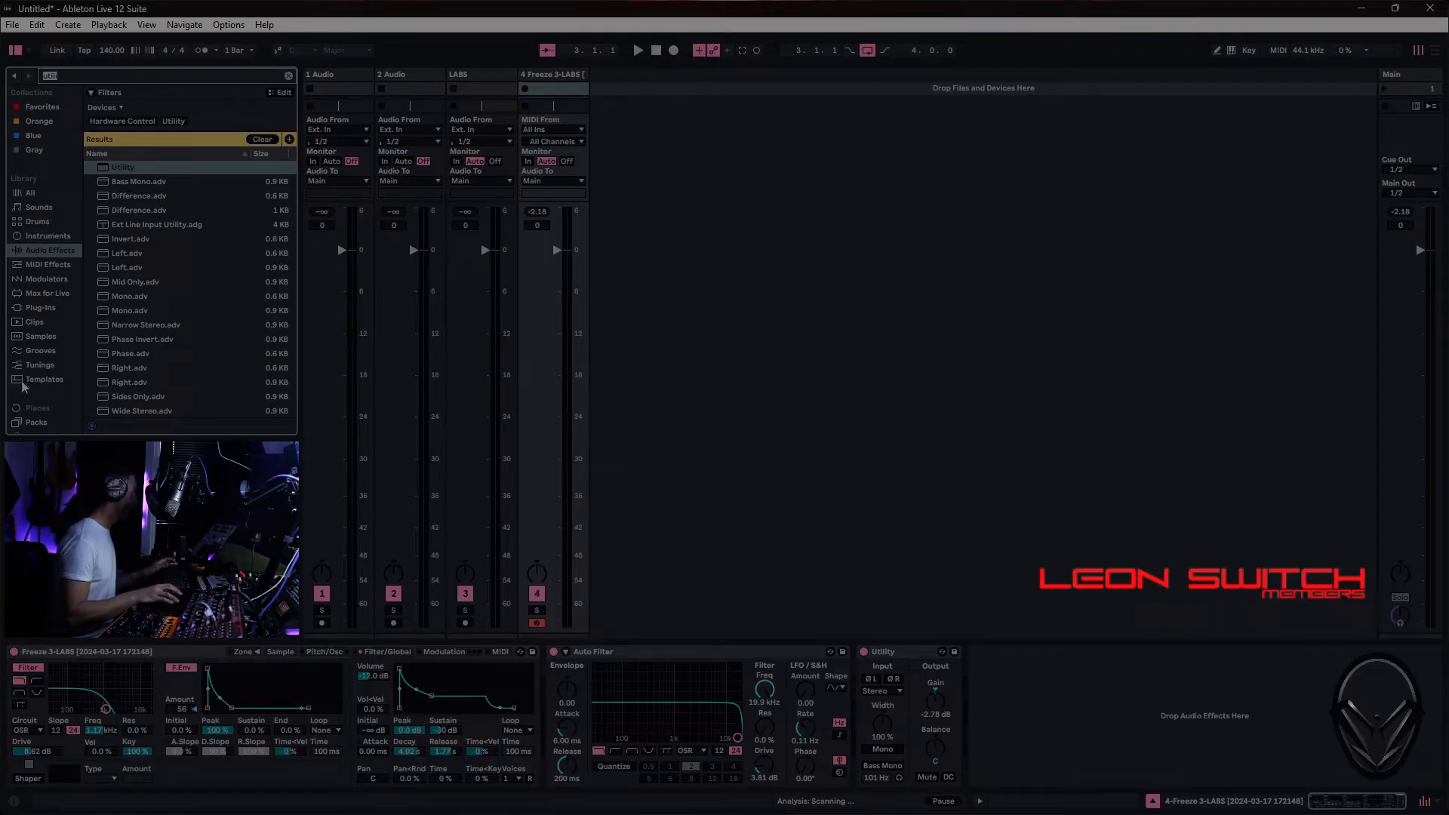
key("BackSpace")
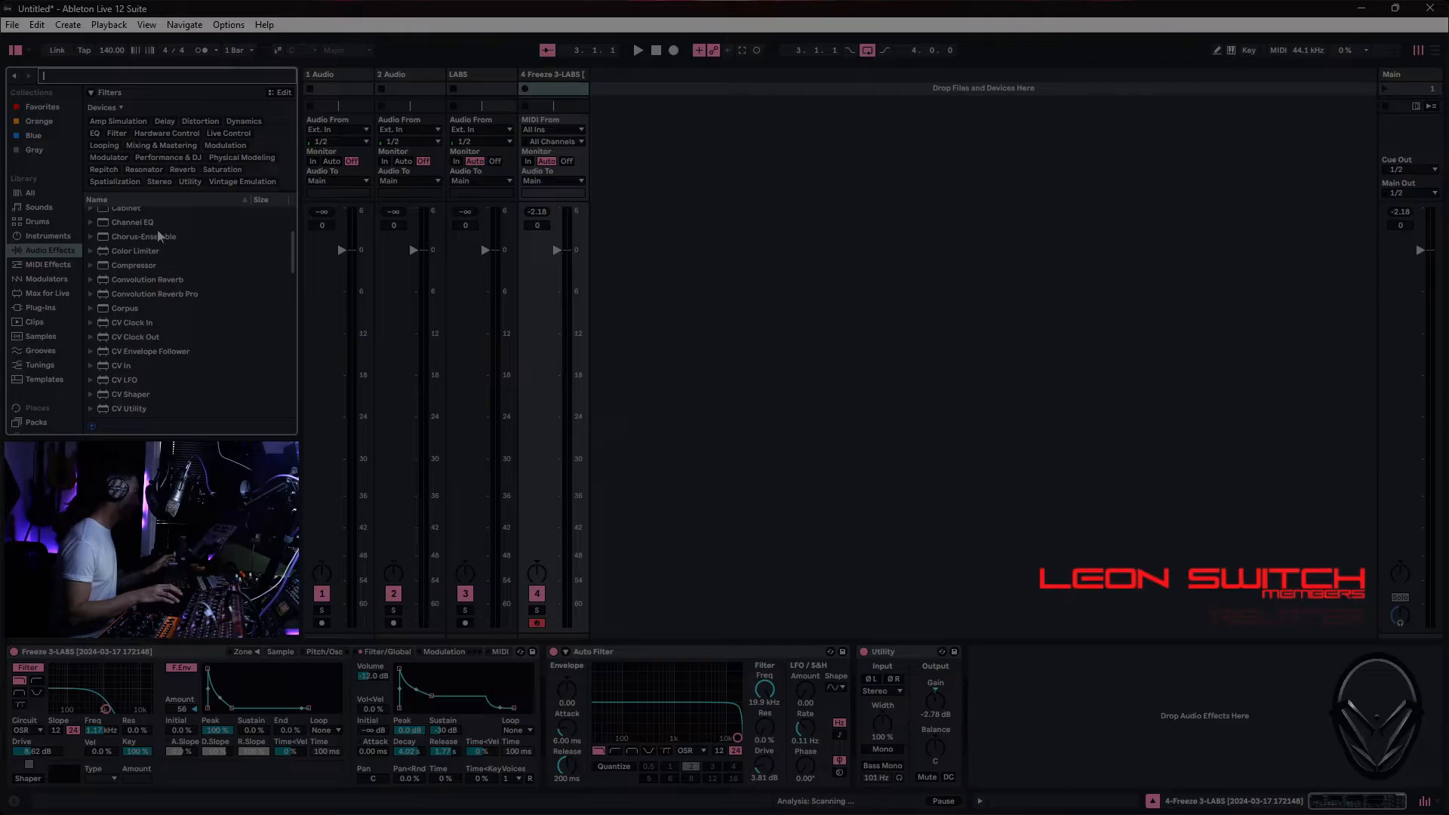
left_click(55, 310)
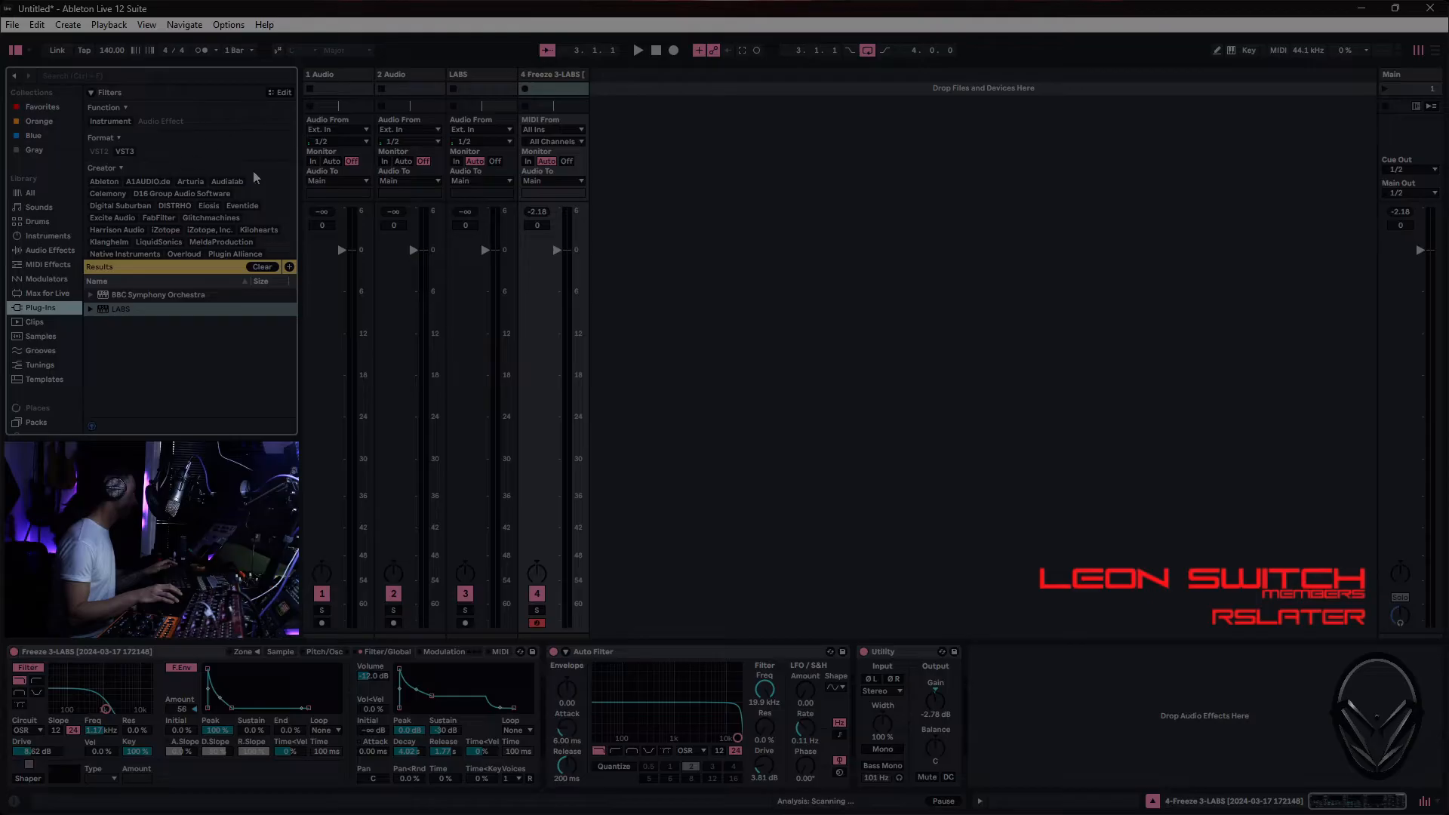
left_click(262, 268)
left_click(142, 76)
type("vall")
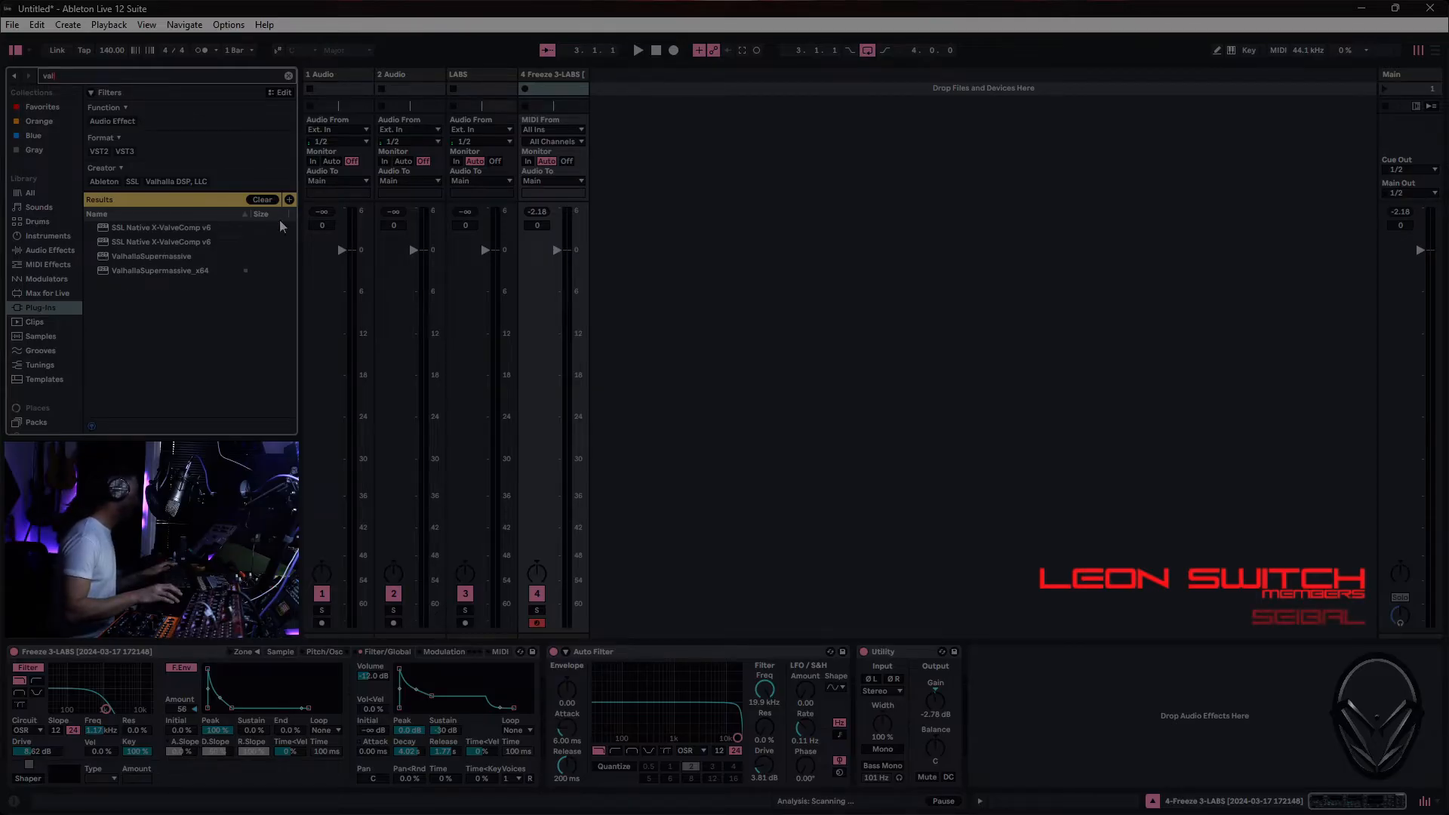
double_click(147, 256)
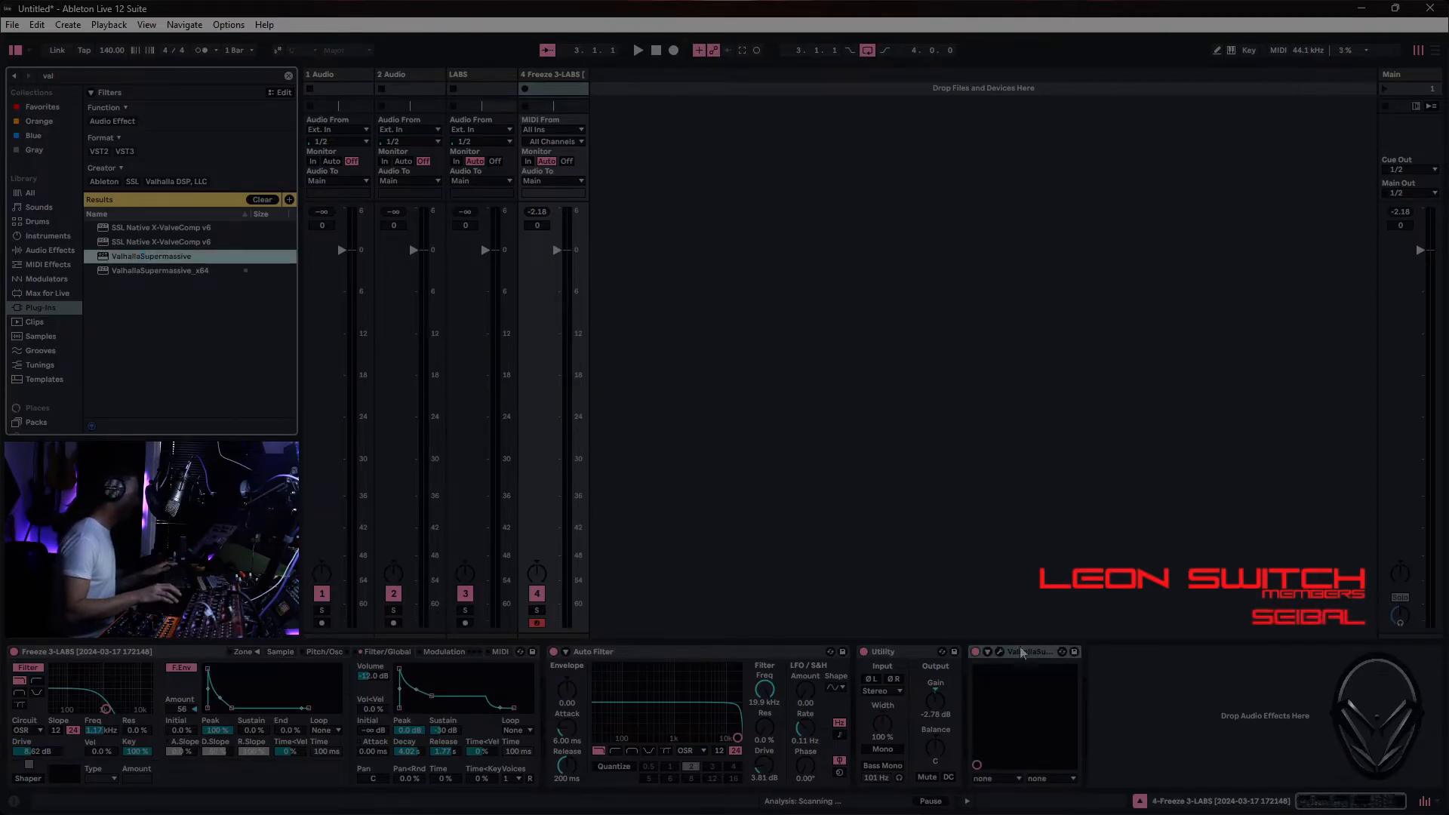
- Open the ValhallaSupermassive window and load its saved user default preset
left_click(999, 653)
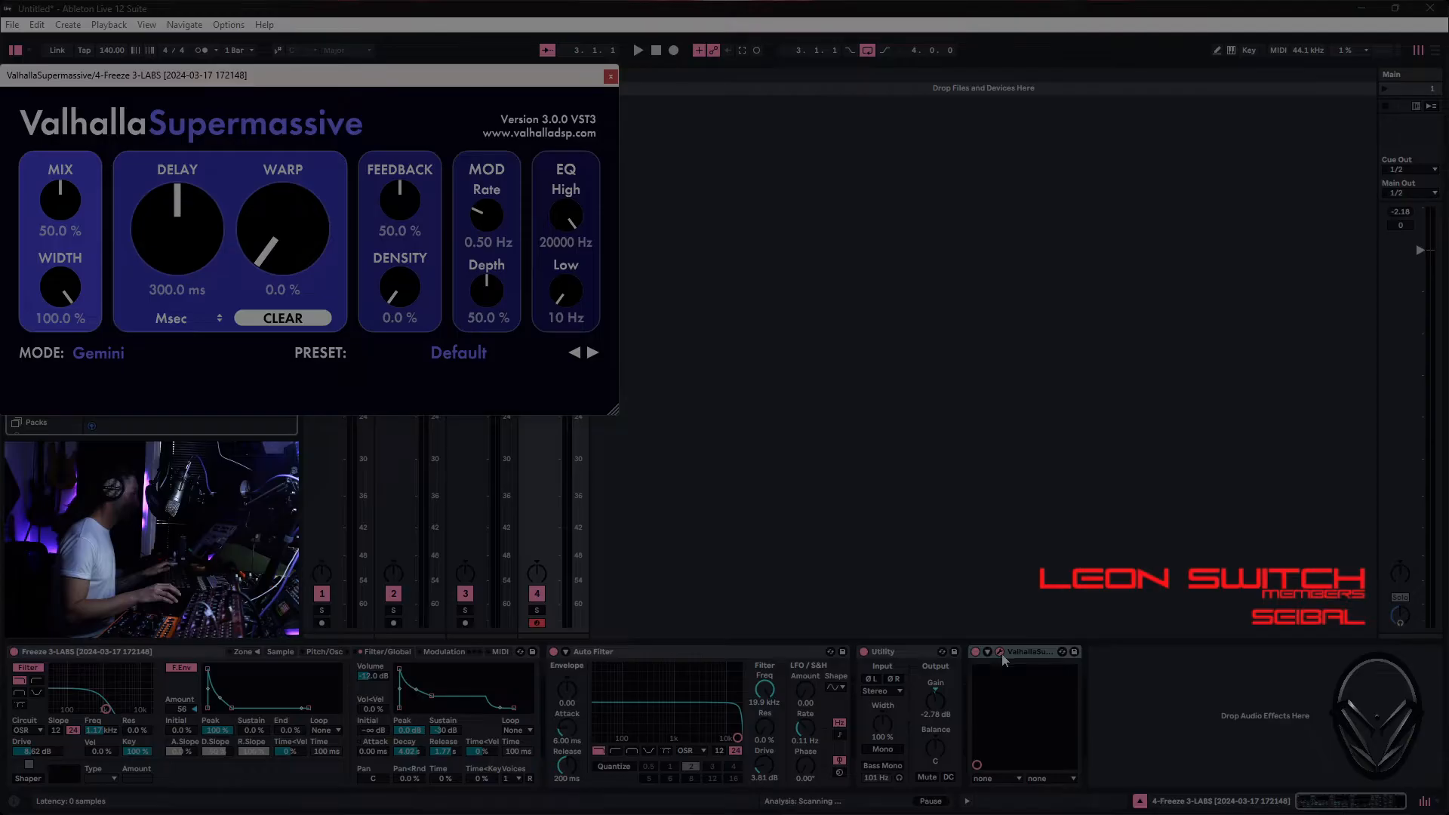
left_click(519, 351)
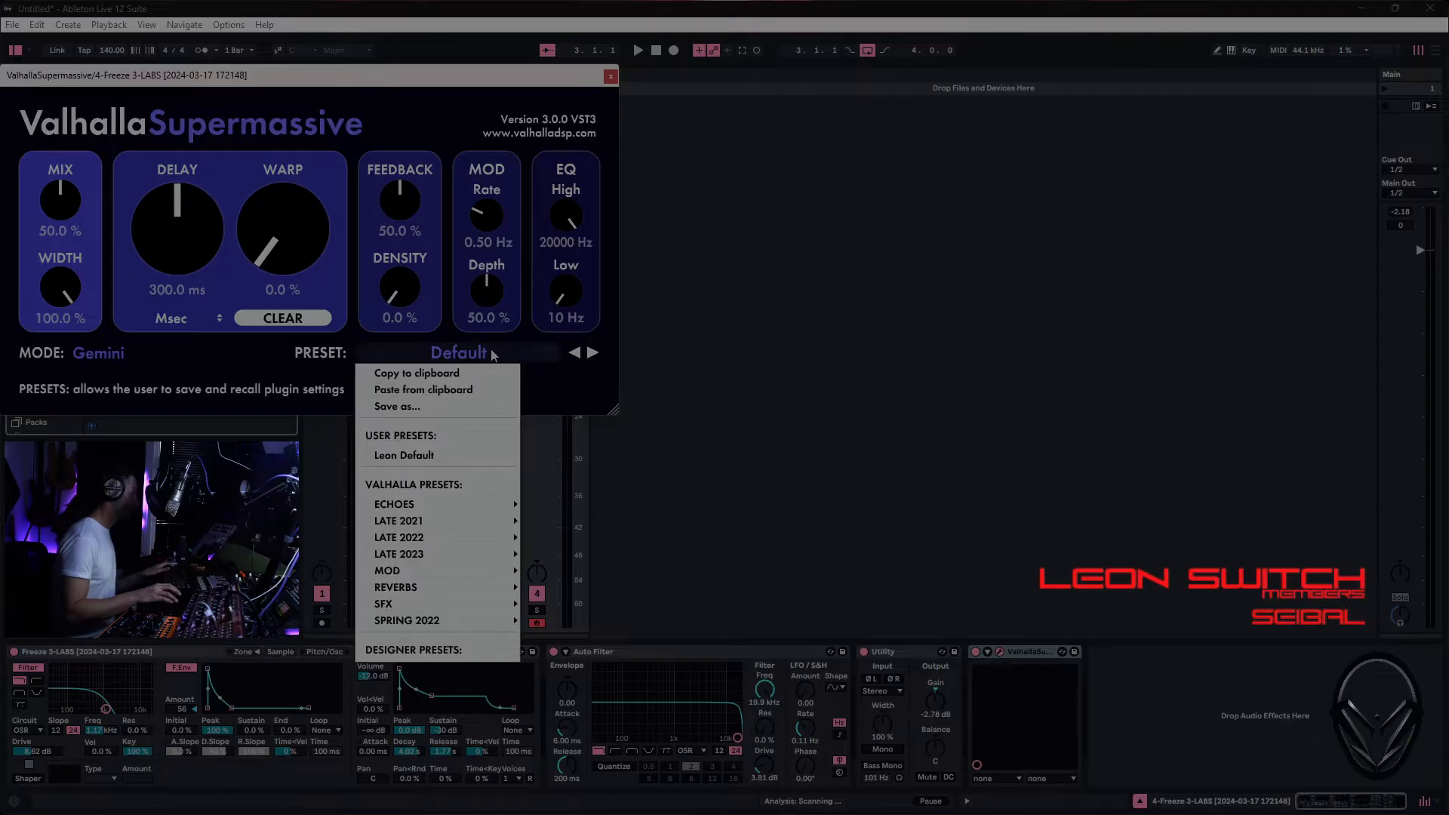
left_click(441, 456)
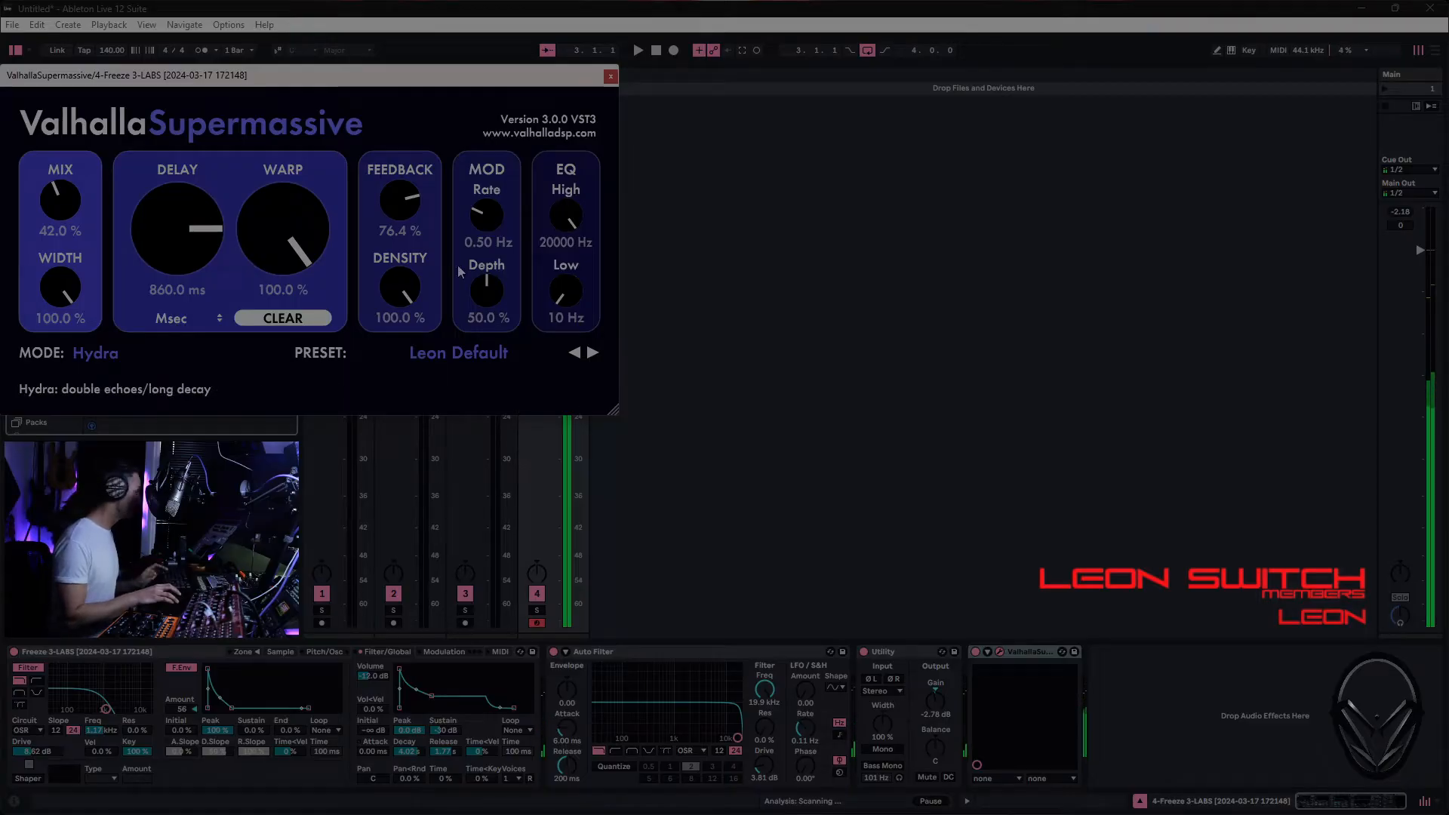
- Set ValhallaSupermassive's Mix to 23.2 %, Feedback to 47.6 %, EQ Low to 110 Hz, Mod Rate to 0.01 Hz and Mod Depth to 0.0 %
left_click_drag(67, 208, 66, 245)
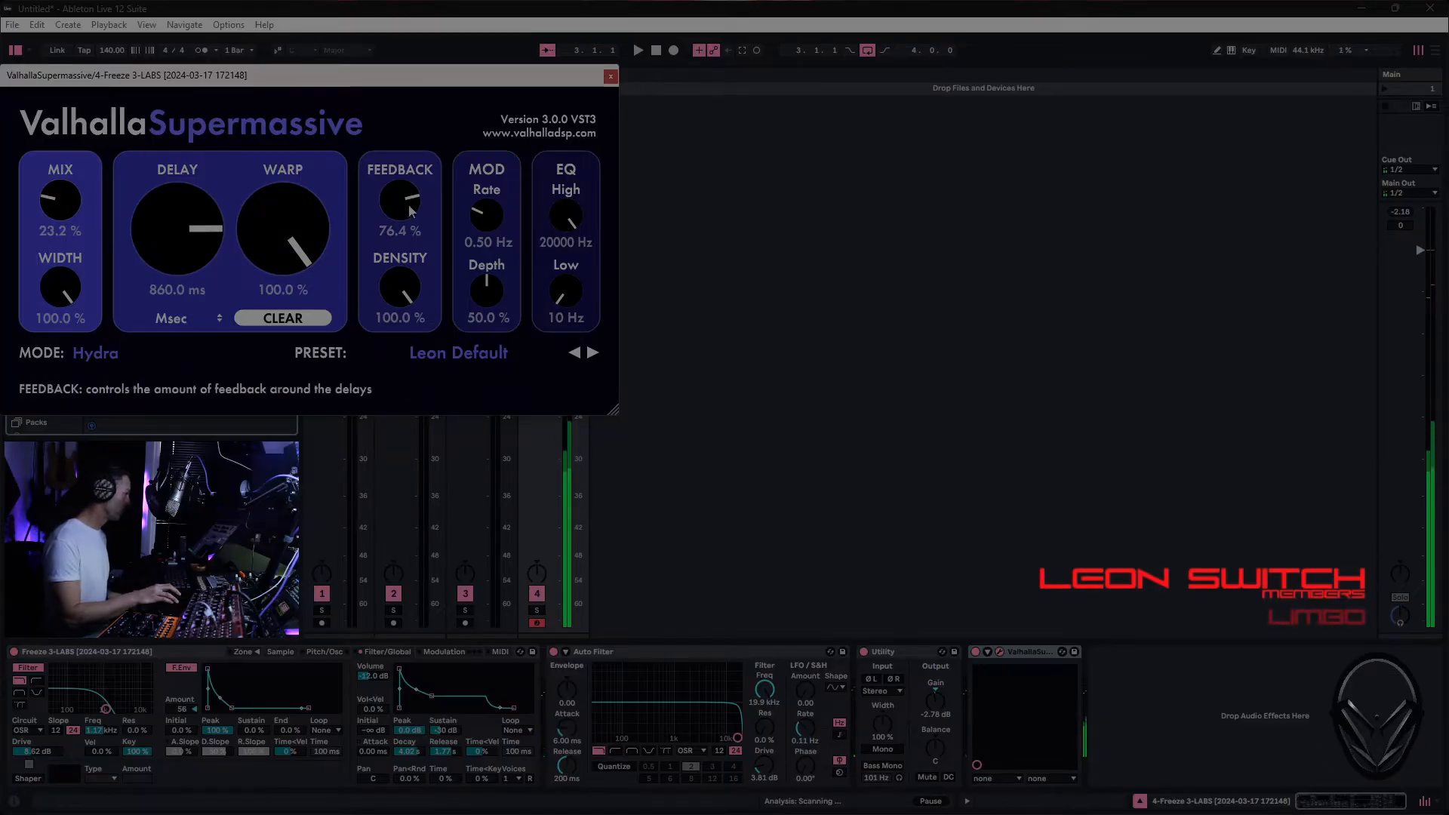
left_click_drag(415, 201, 398, 264)
left_click_drag(563, 295, 563, 288)
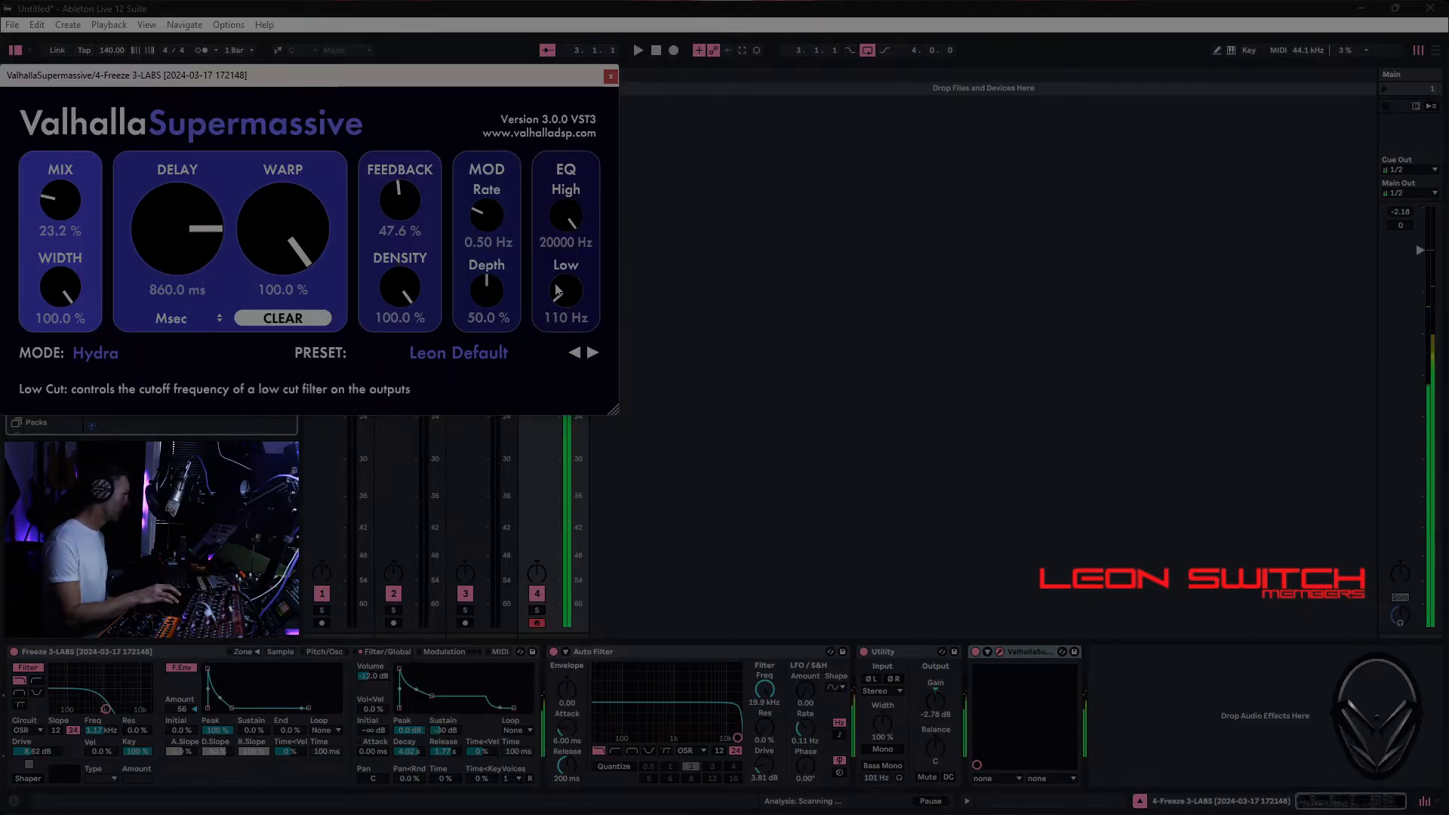
left_click_drag(487, 234, 487, 453)
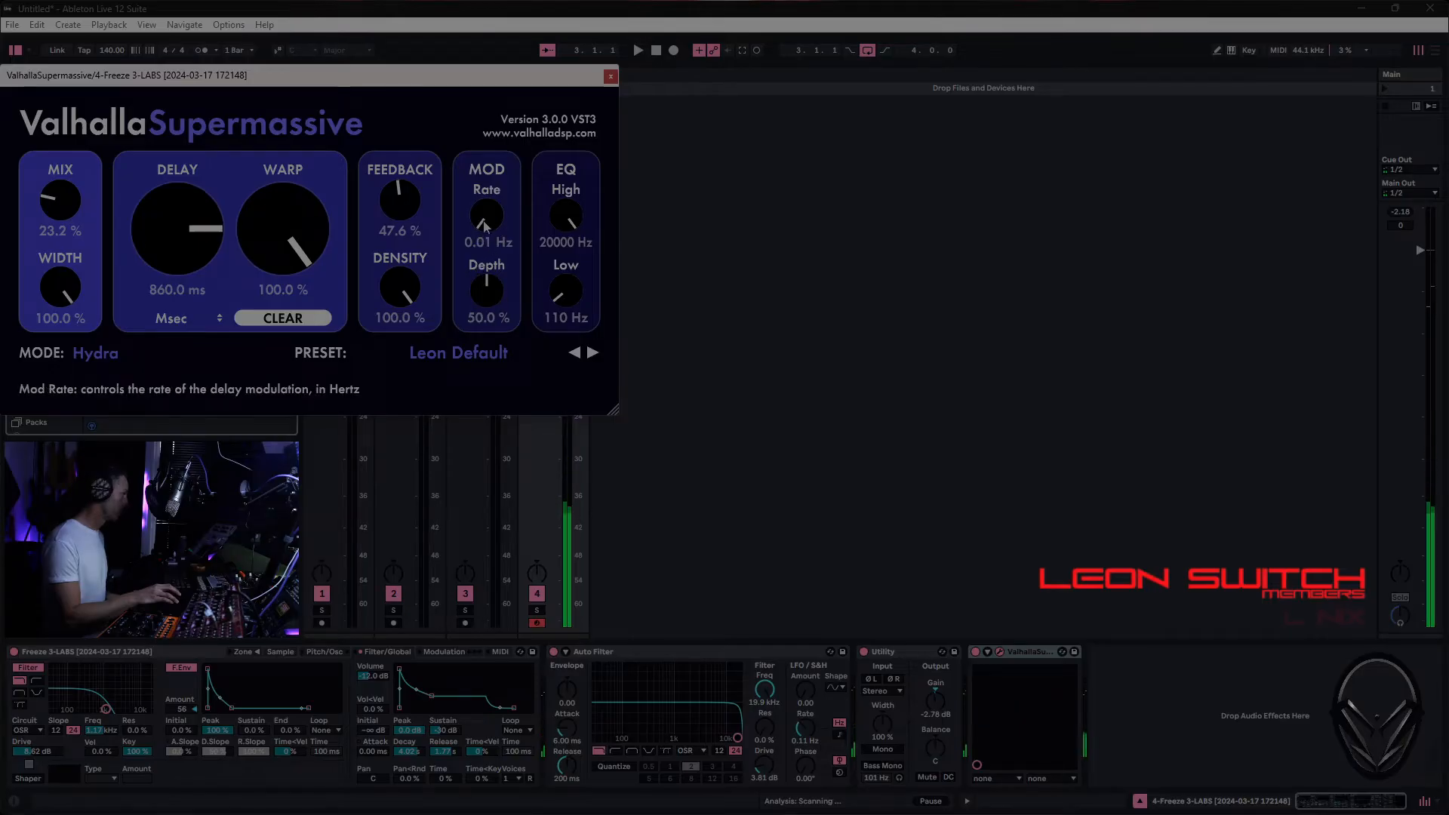
left_click_drag(486, 303, 518, 664)
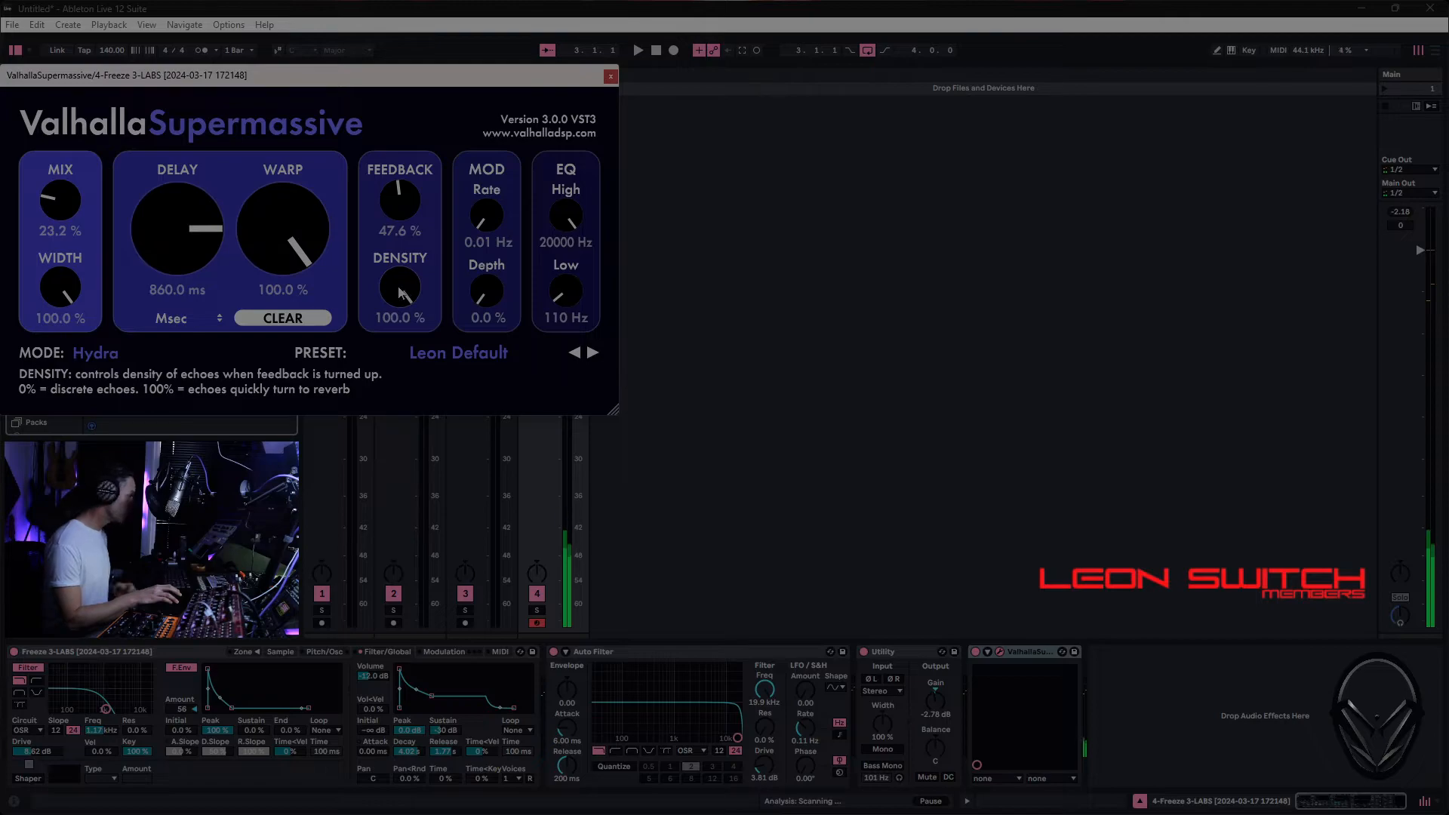
- Try a Density of 62.8 %, restore it to 100.0 %, and lower ValhallaSupermassive's Mix to 14.4 %
left_click_drag(398, 293, 395, 355)
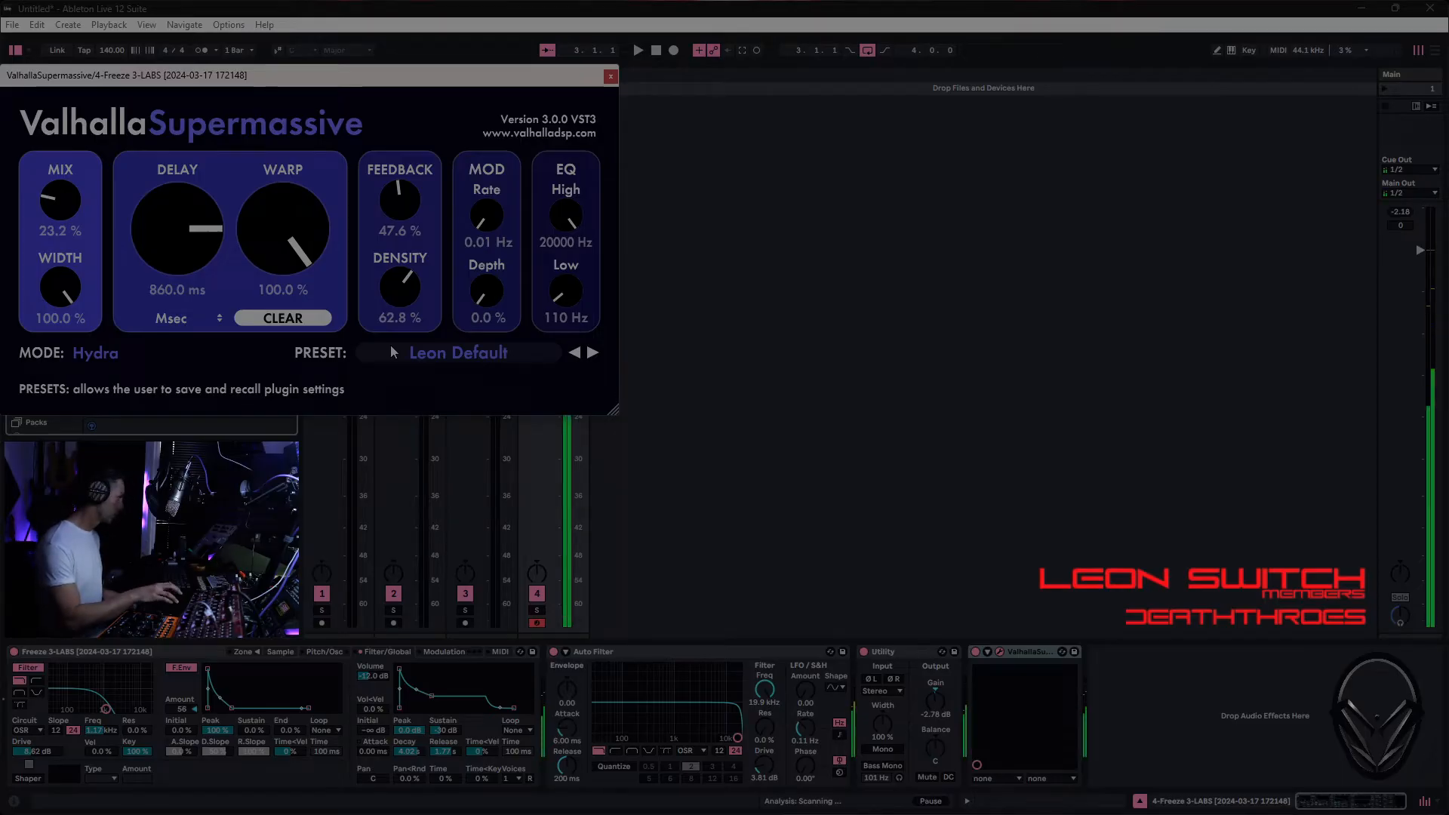
double_click(391, 295)
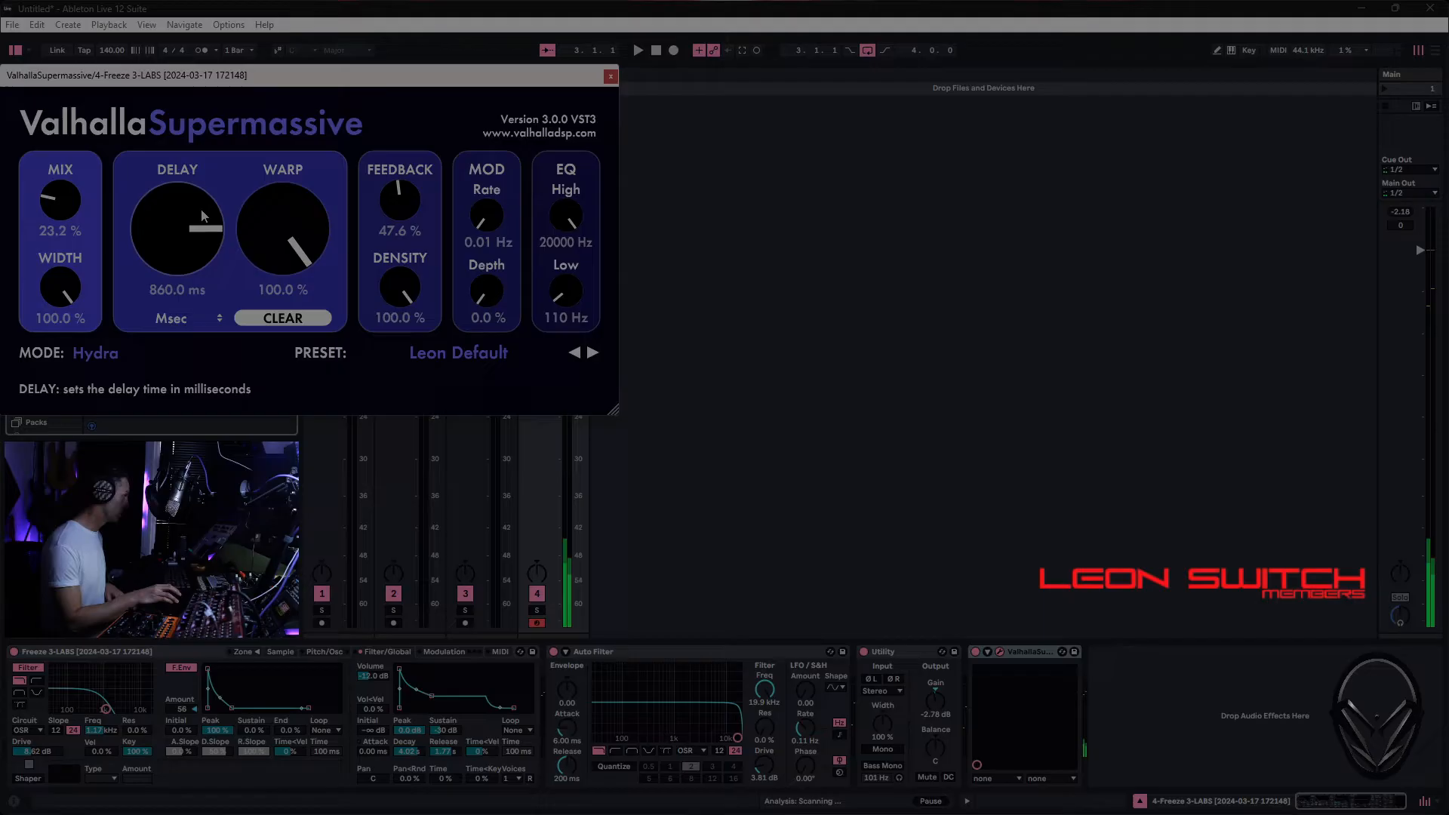
left_click_drag(61, 202, 78, 227)
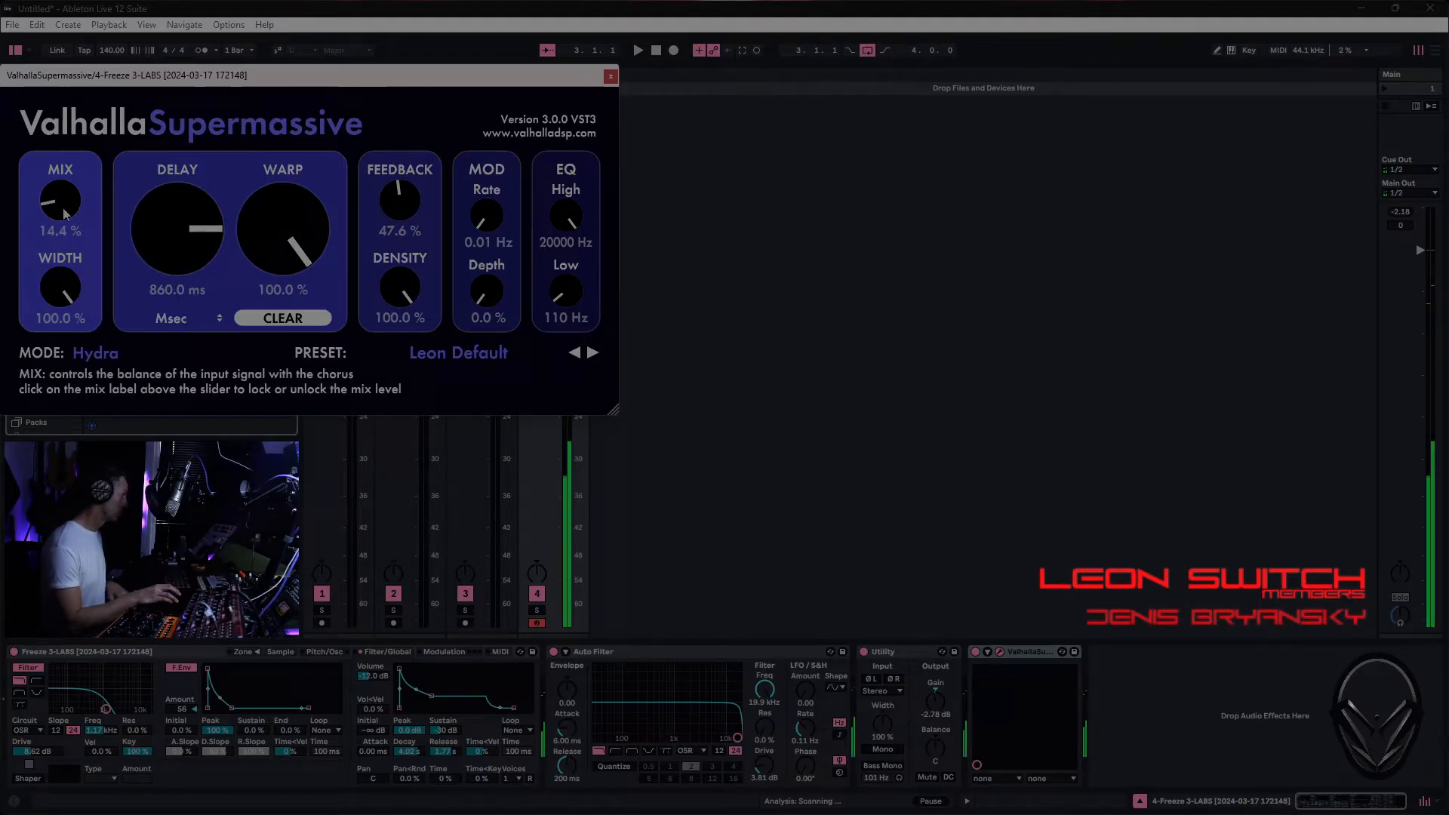
- Remove ValhallaSupermassive and add the built-in Reverb after Utility, searching the audio effects for "rev"
left_click(611, 76)
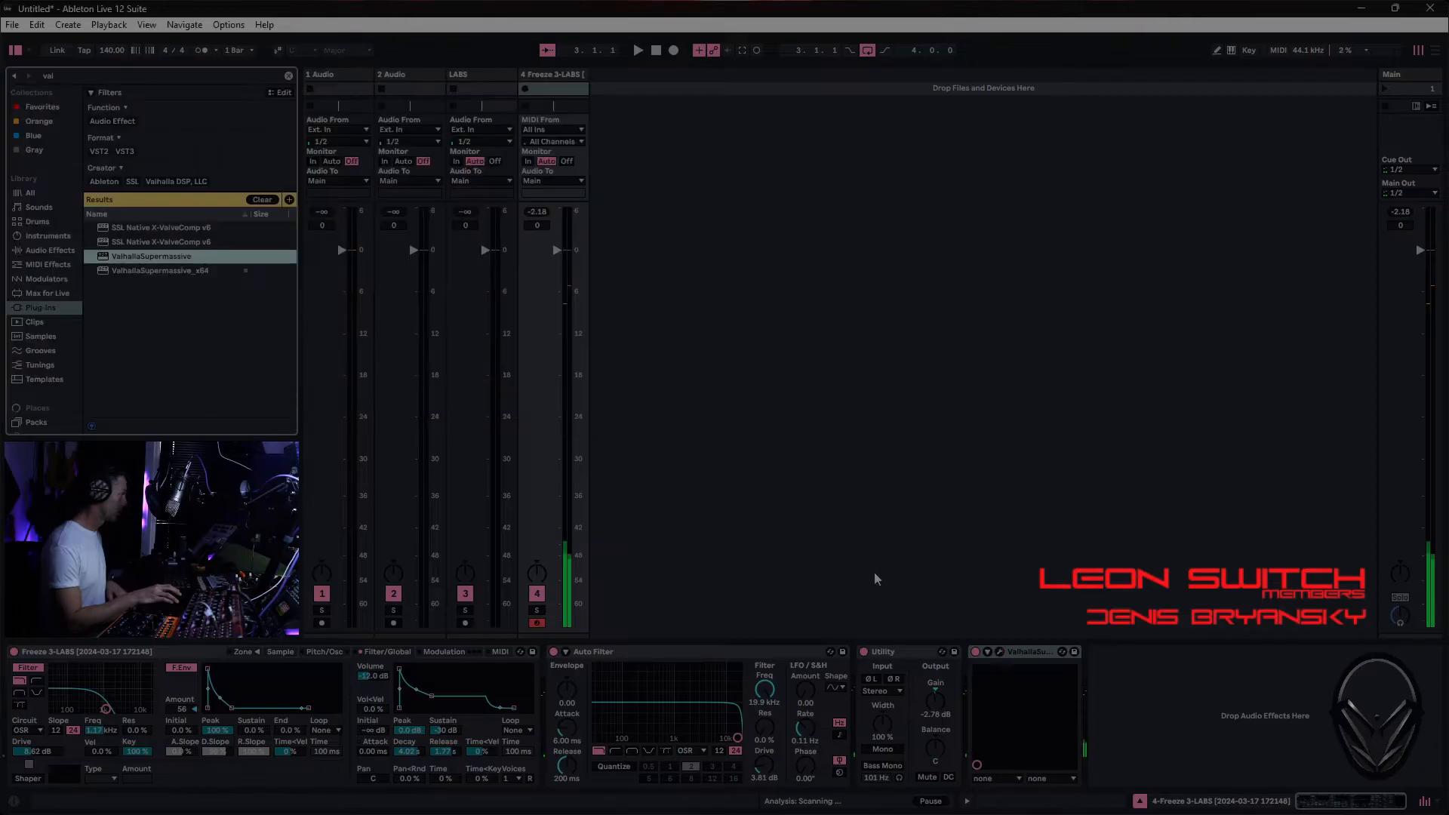
key("Delete")
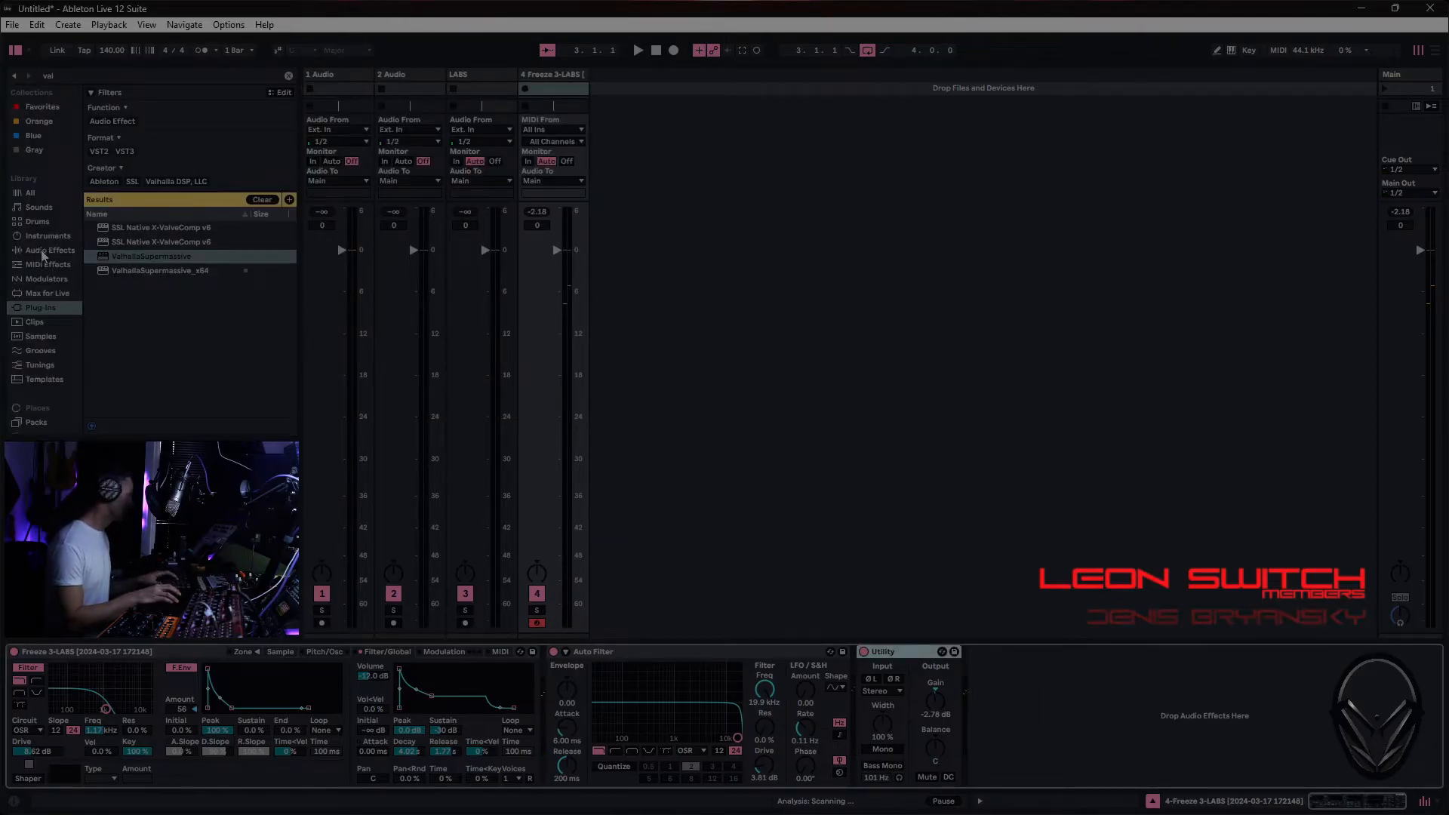
left_click(45, 251)
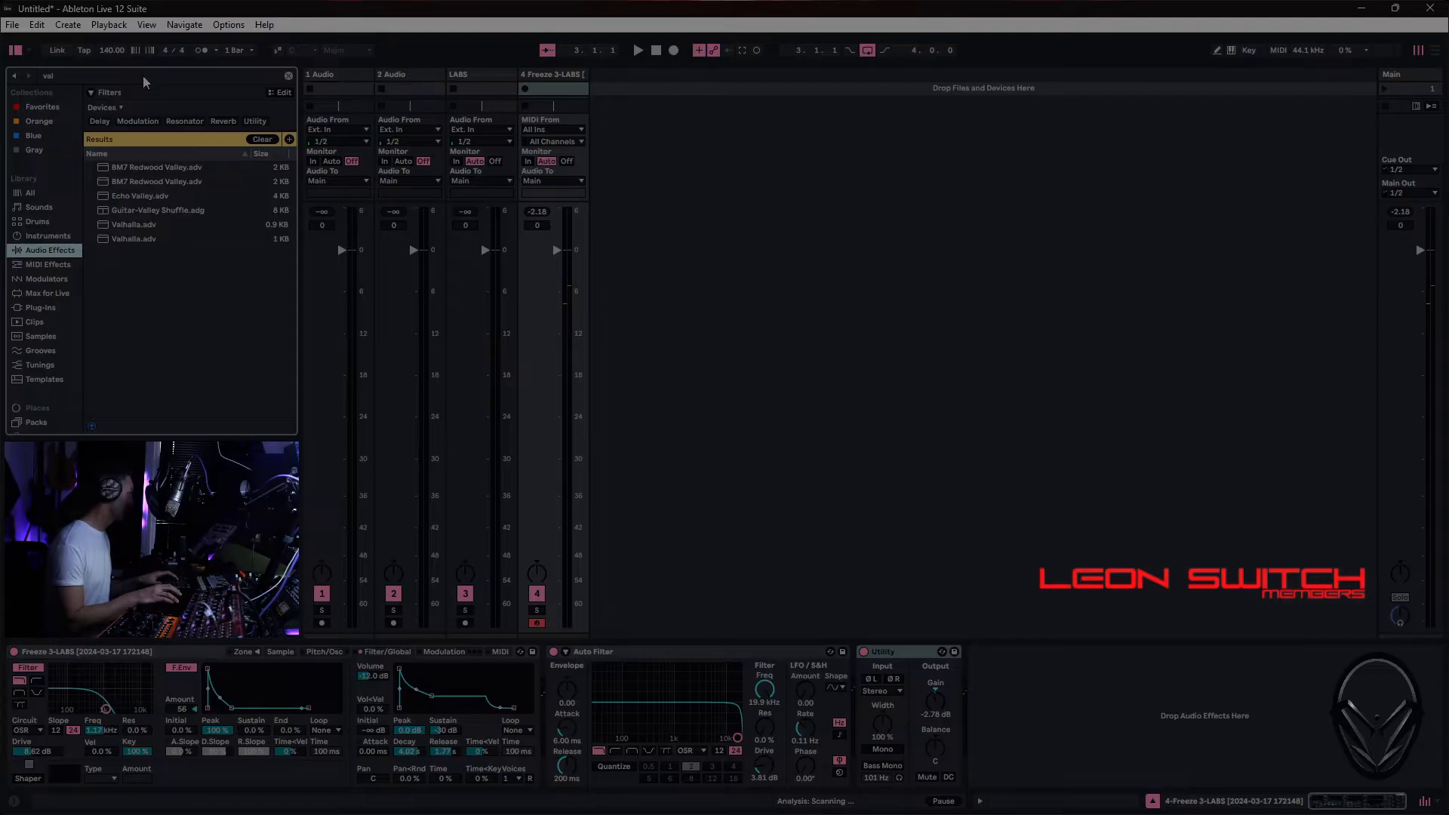
left_click(114, 78)
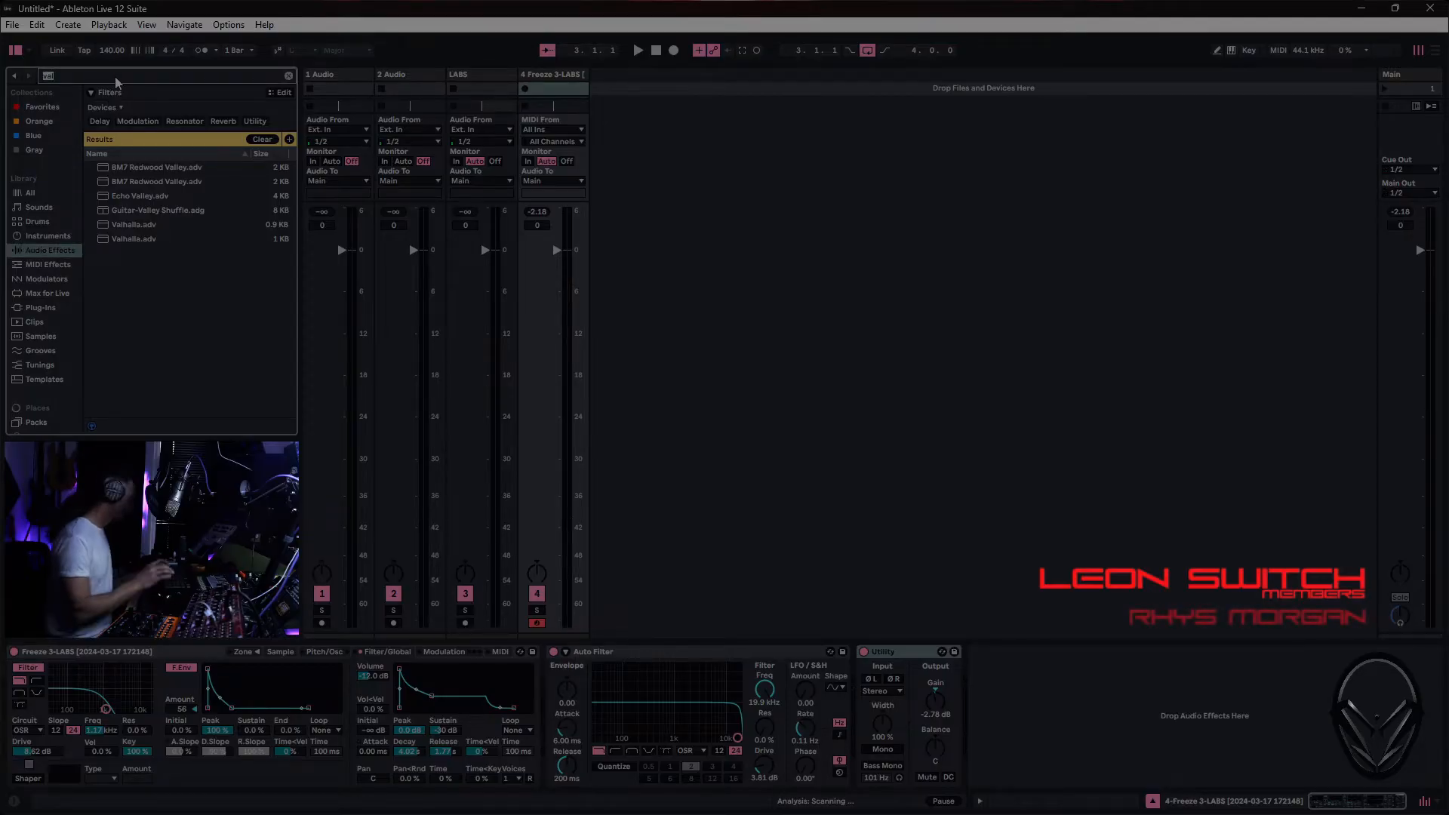
type("rev")
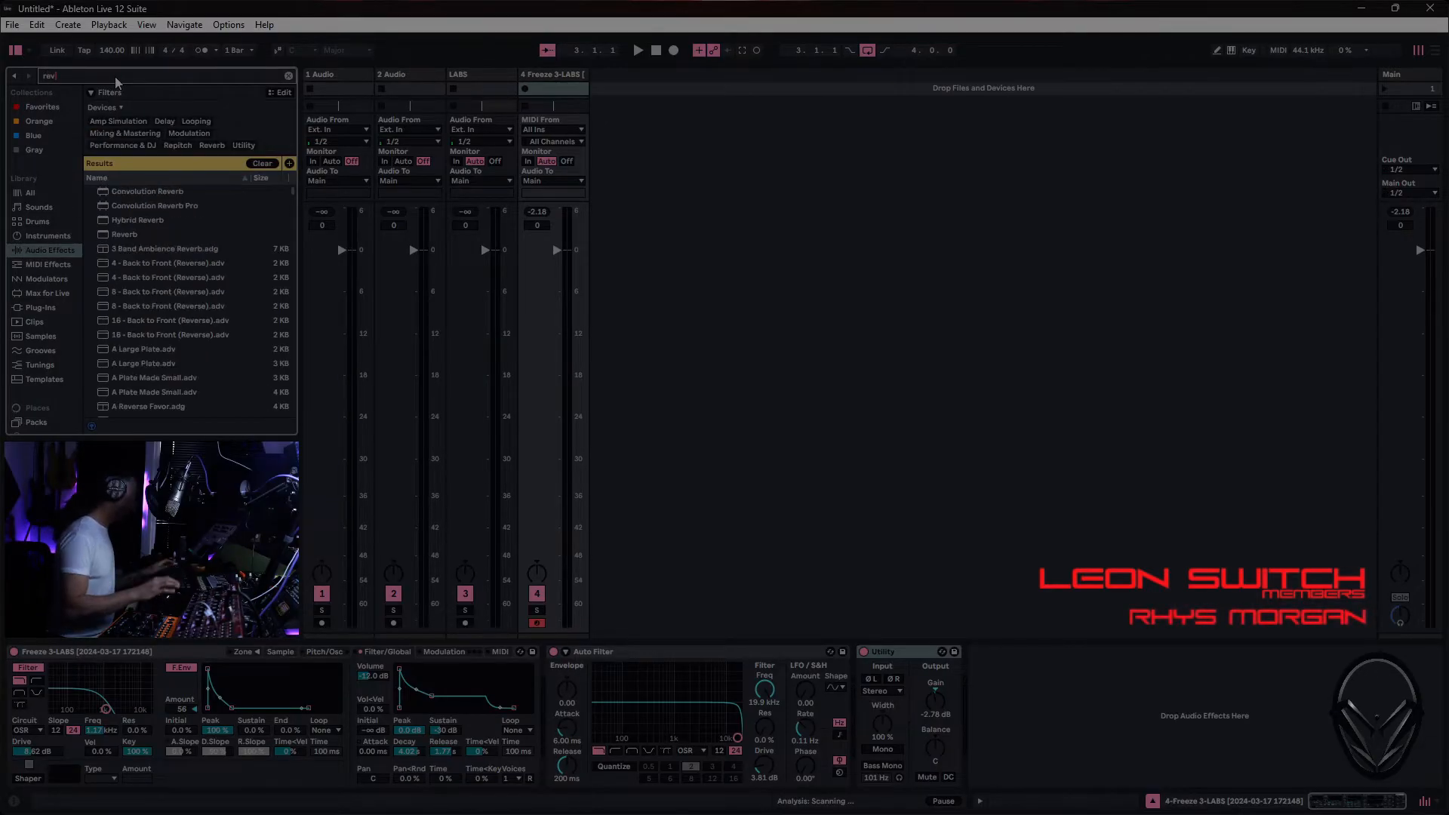
double_click(125, 235)
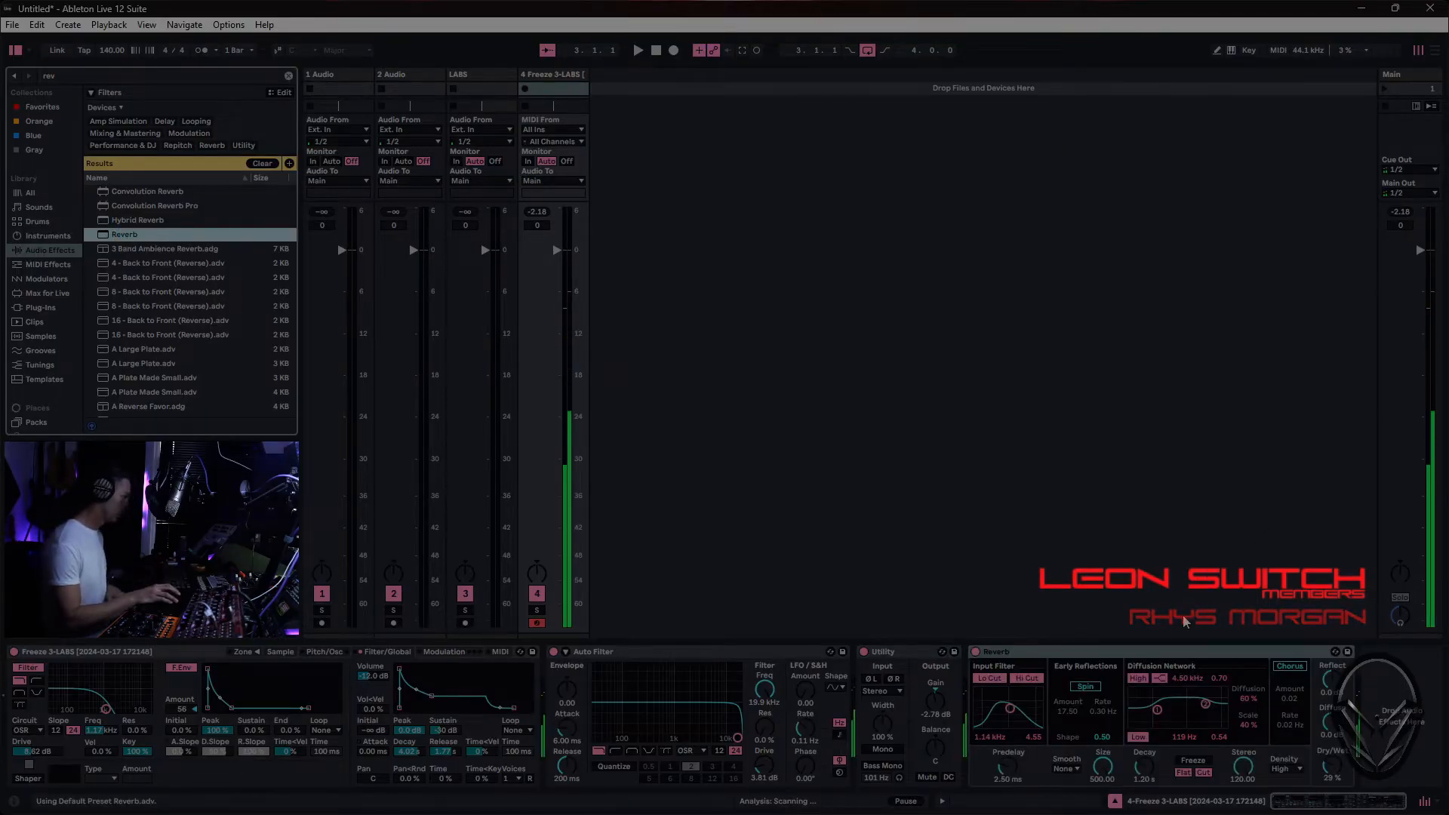
- Set Reverb's Decay to about 1.9 s and Dry/Wet to 27 %, and lower the diffusion network's high filter to about 1.3 kHz
mouse_move(1144, 768)
left_mouse_down()
mouse_move(1145, 755)
mouse_move(1132, 772)
left_mouse_up()
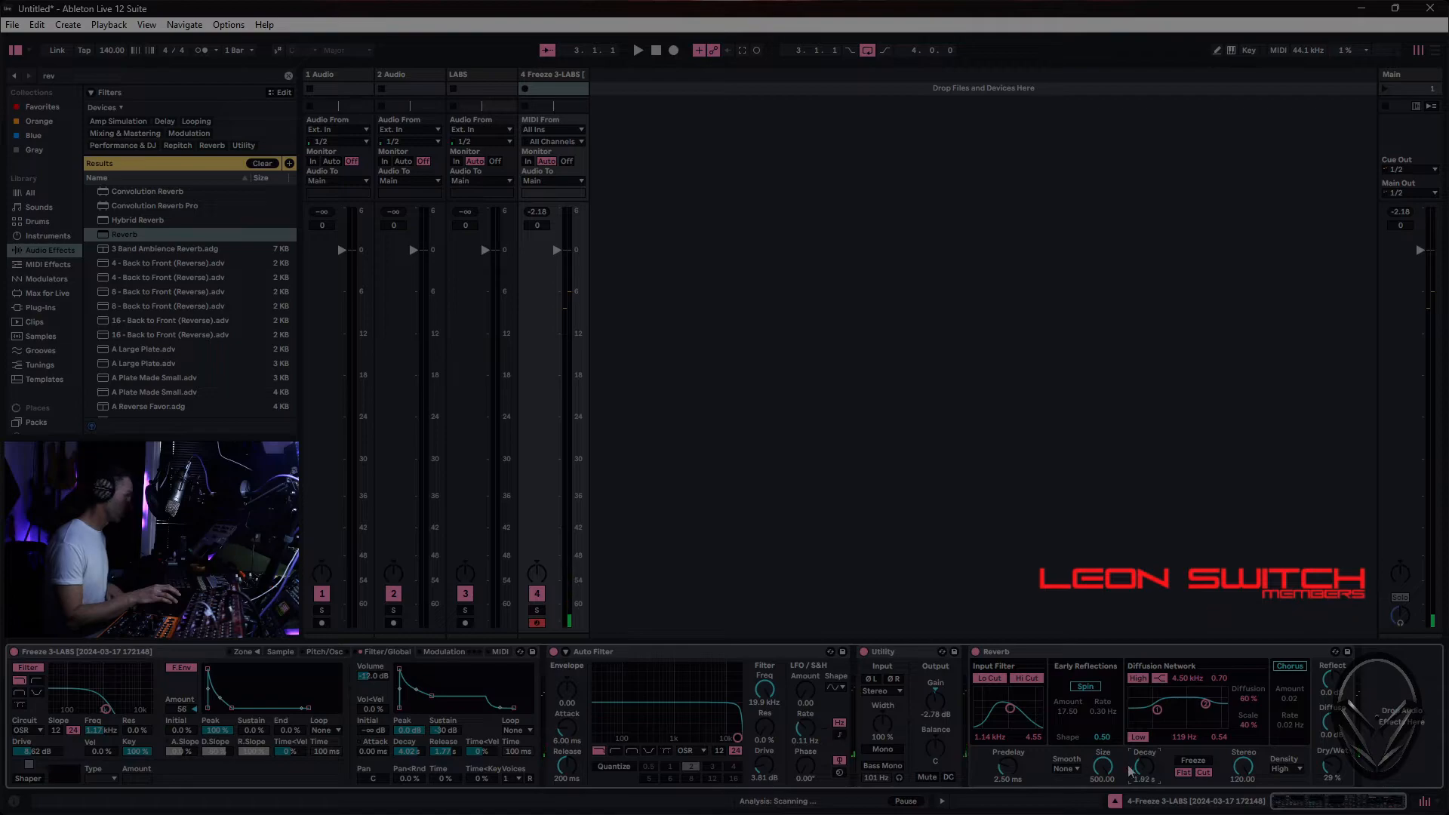
left_click_drag(1332, 767, 1332, 775)
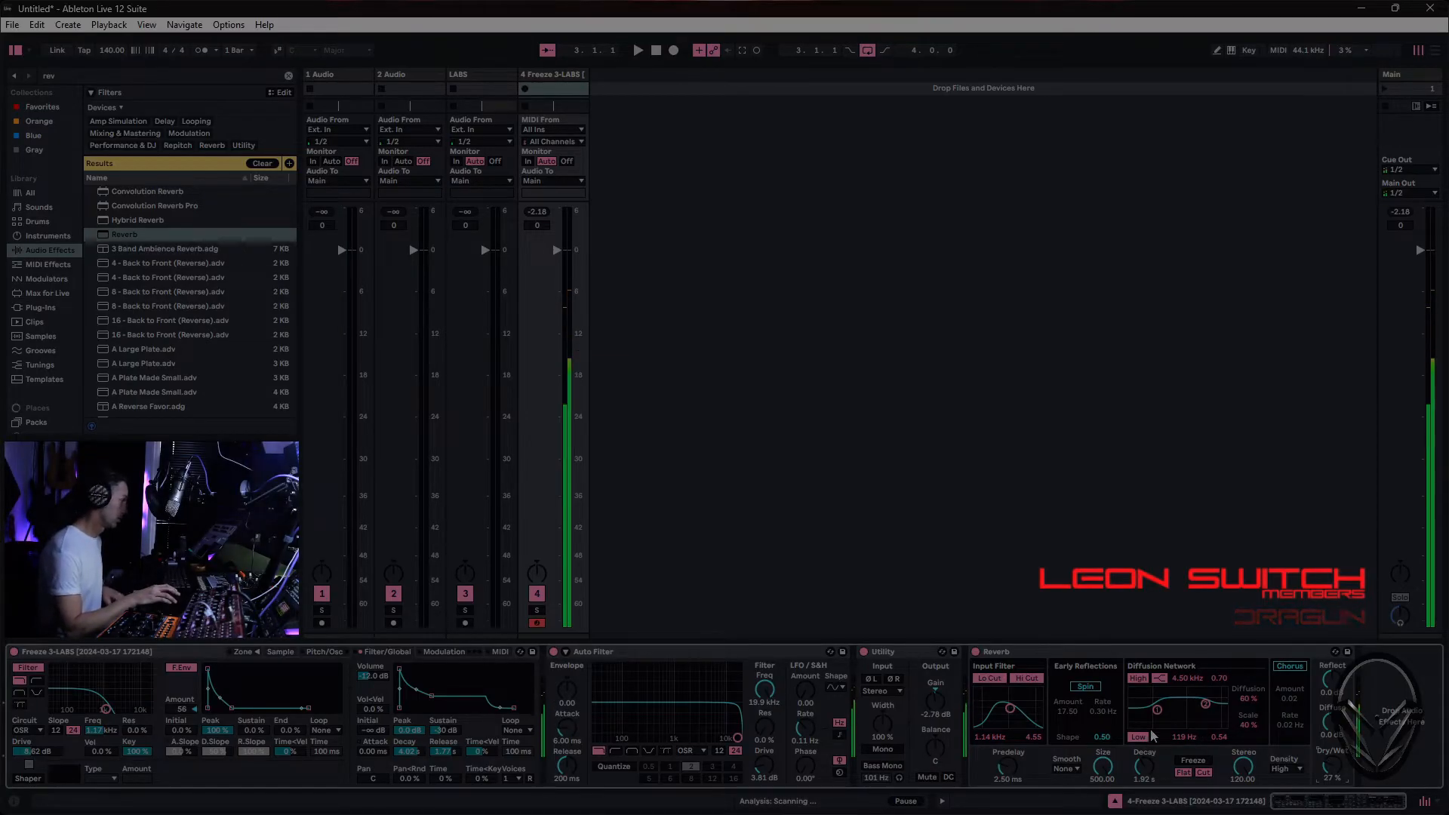
left_click_drag(1205, 704, 1190, 714)
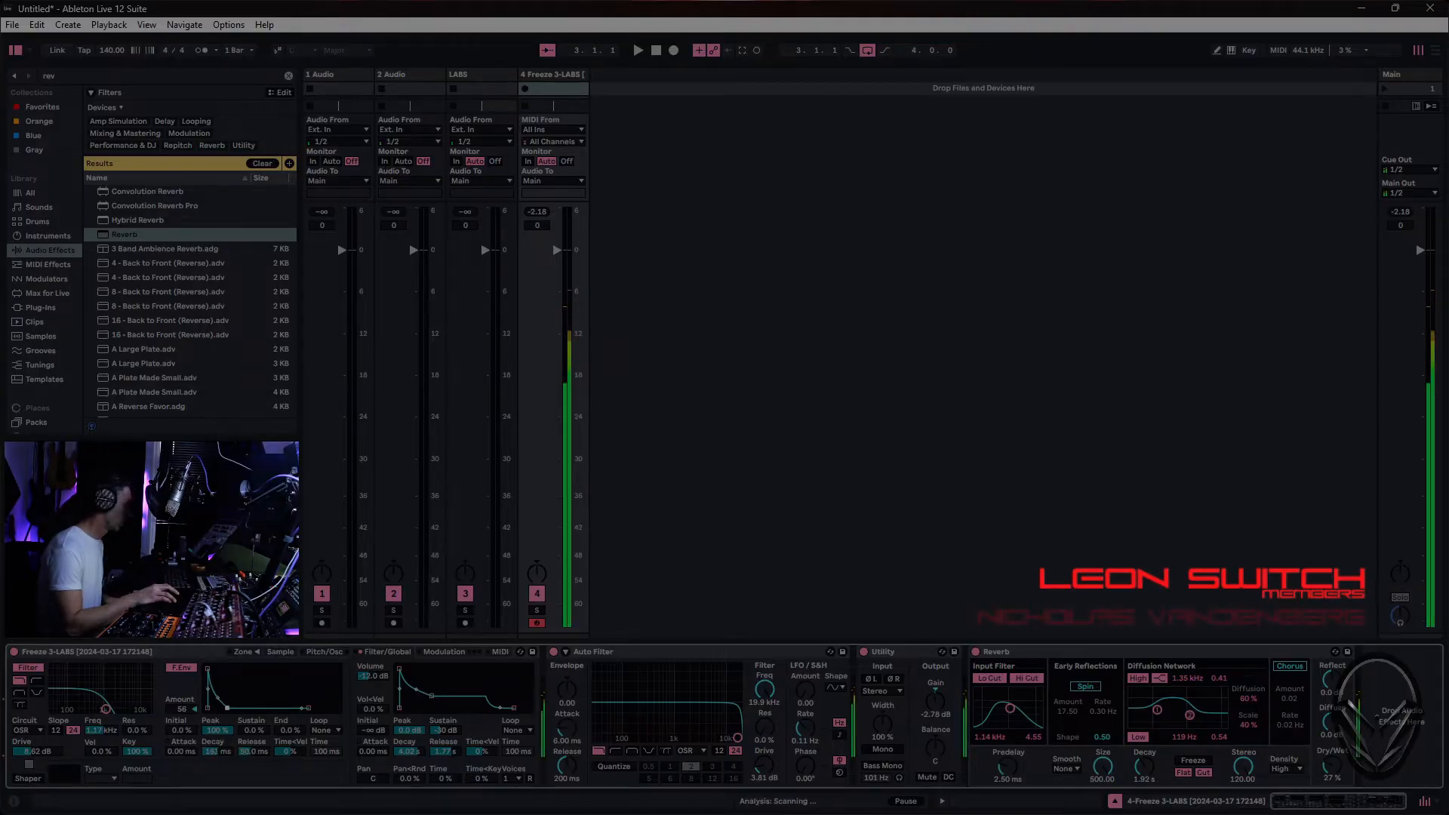
- Shorten the decays of Sampler's filter and volume envelopes and drop the volume envelope's sustain to -inf dB
left_click_drag(413, 708, 428, 708)
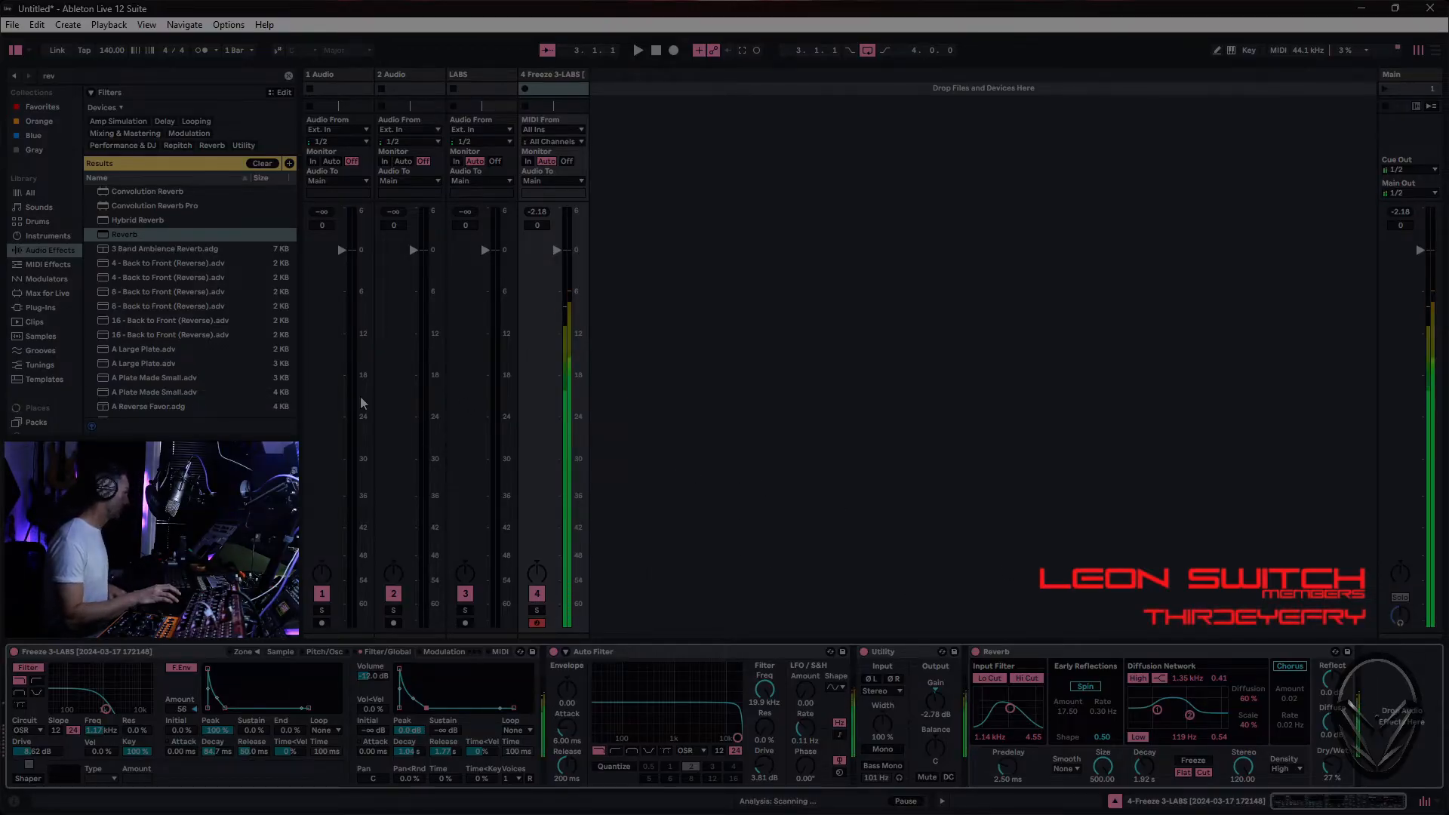
- Search the audio effects for "sa", add Saturator to the device chain, and place it between Auto Filter and Utility
left_click(288, 75)
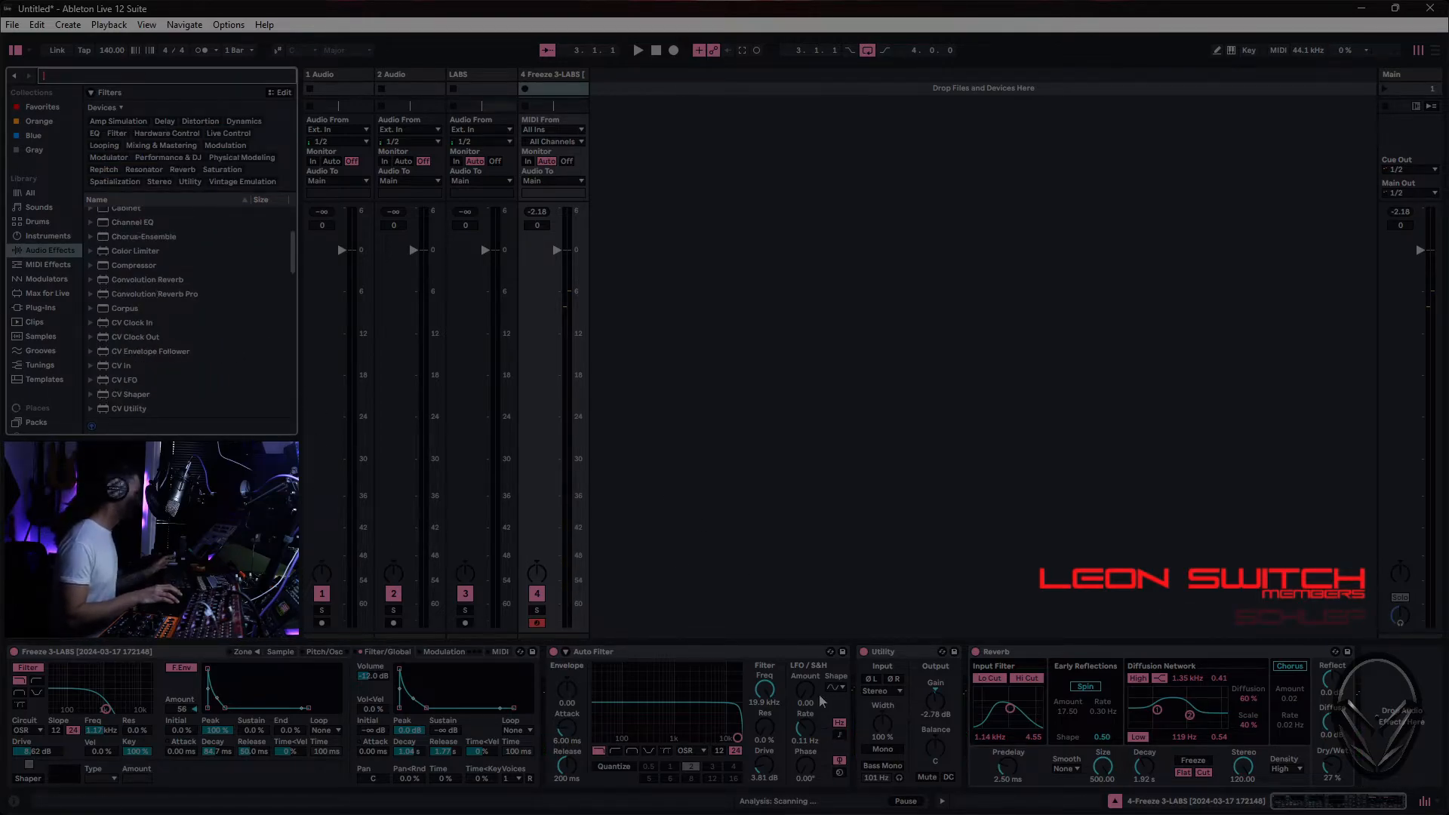
scroll(115, 306, "down", 1)
type("sa")
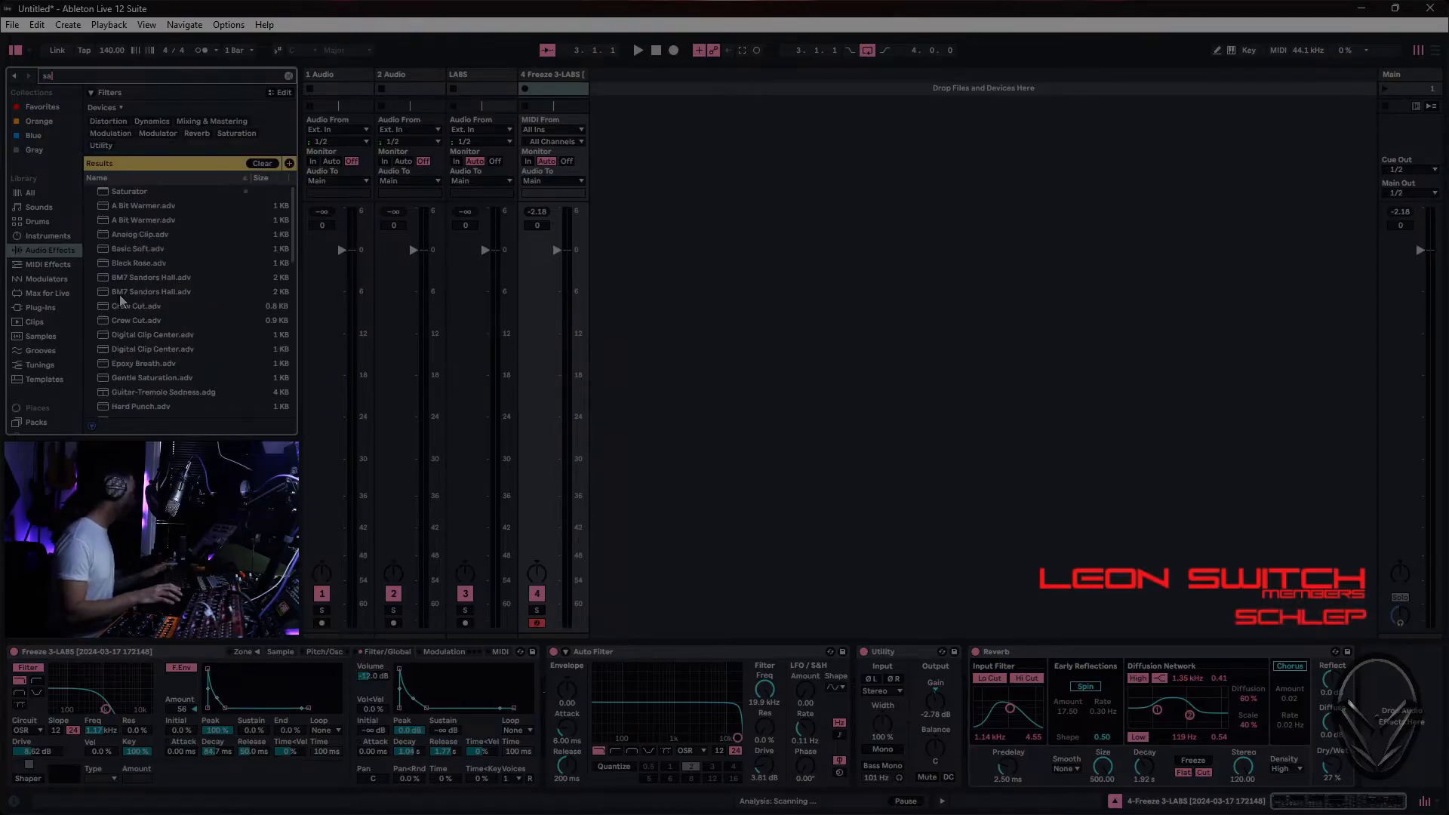
left_click_drag(132, 192, 973, 729)
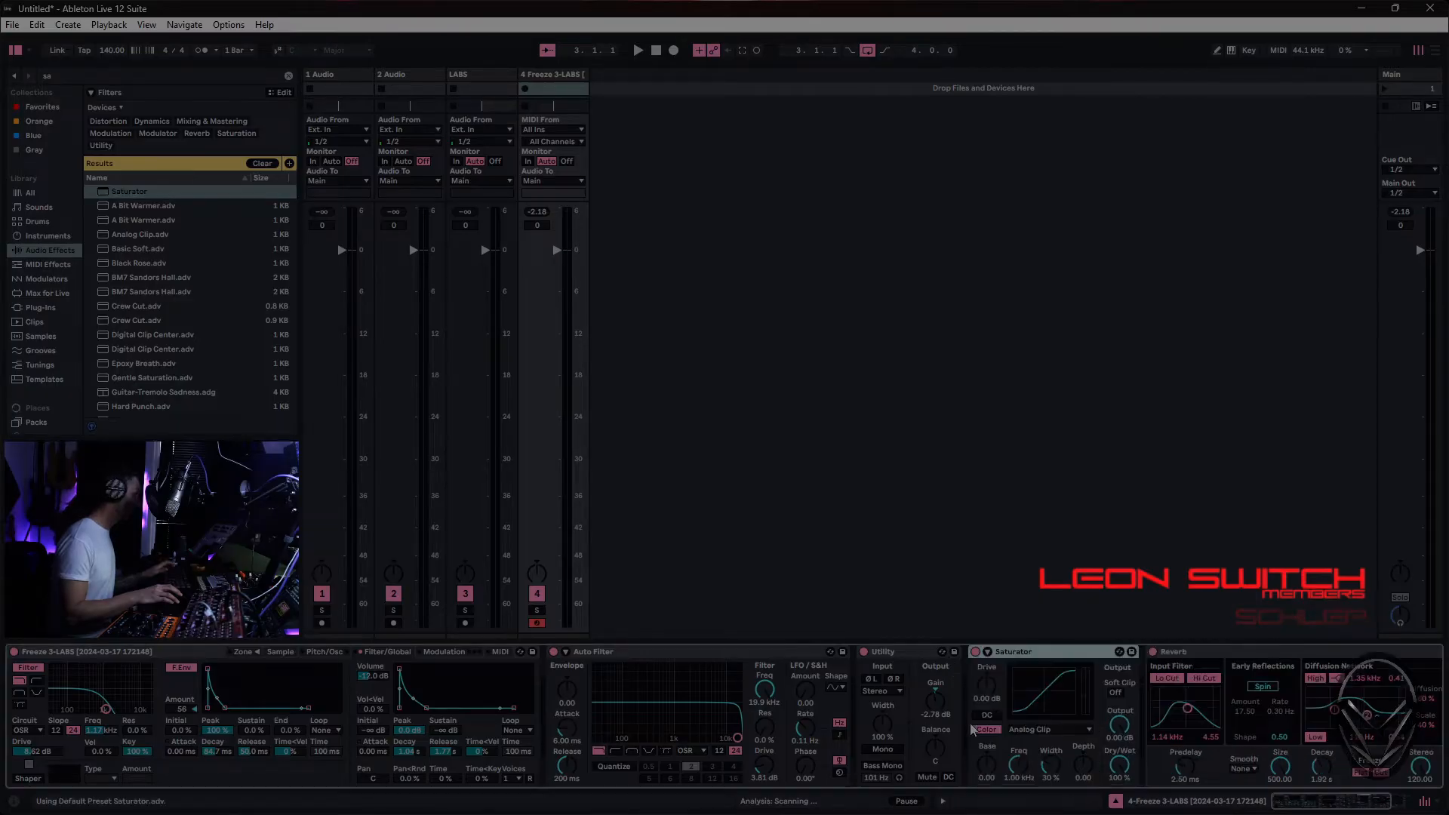
left_click_drag(1040, 658, 896, 713)
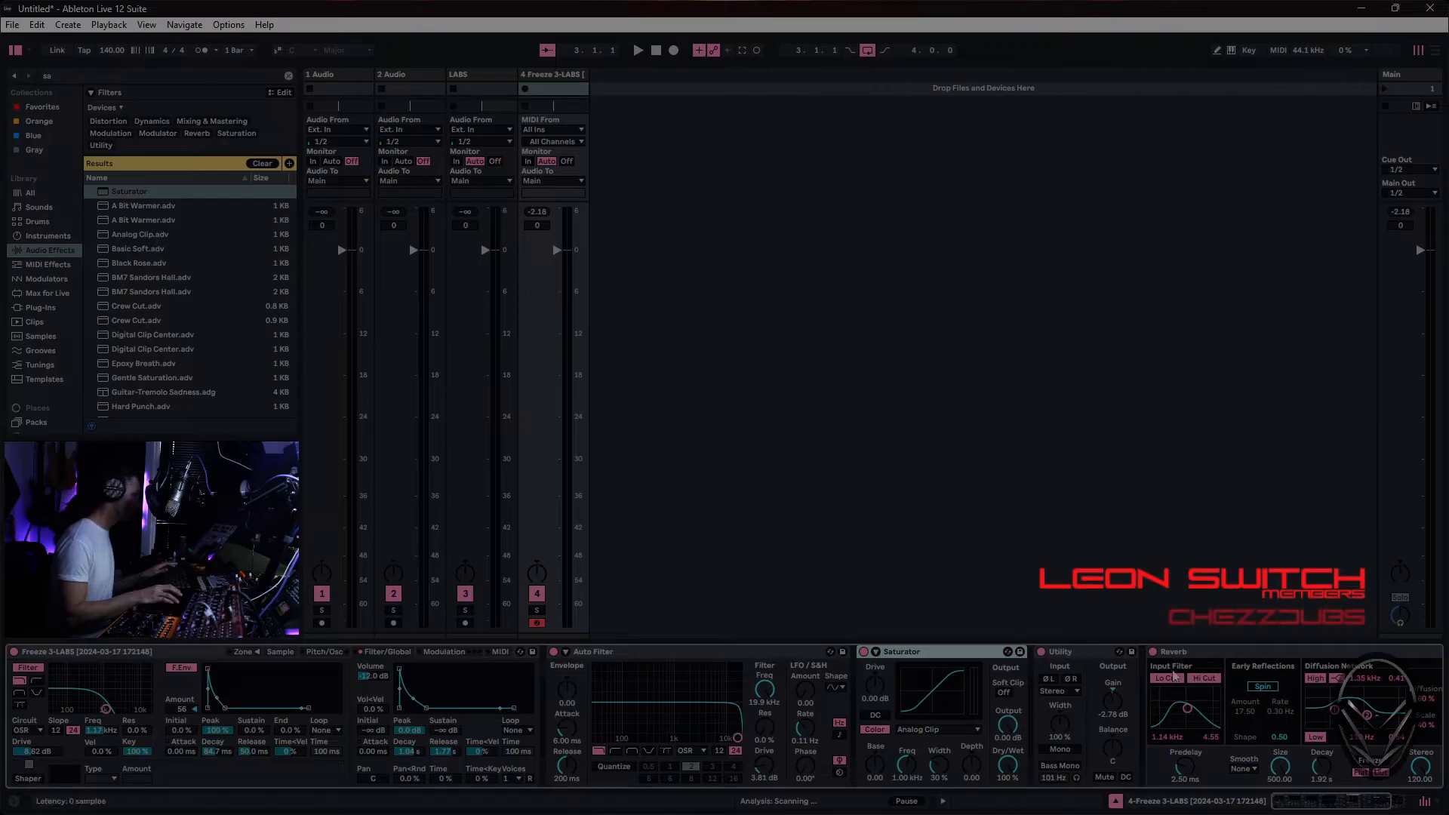
- Remove Utility from the device chain and set Saturator's Drive to about 16.6 dB and Output to -11.7 dB
left_click(1069, 653)
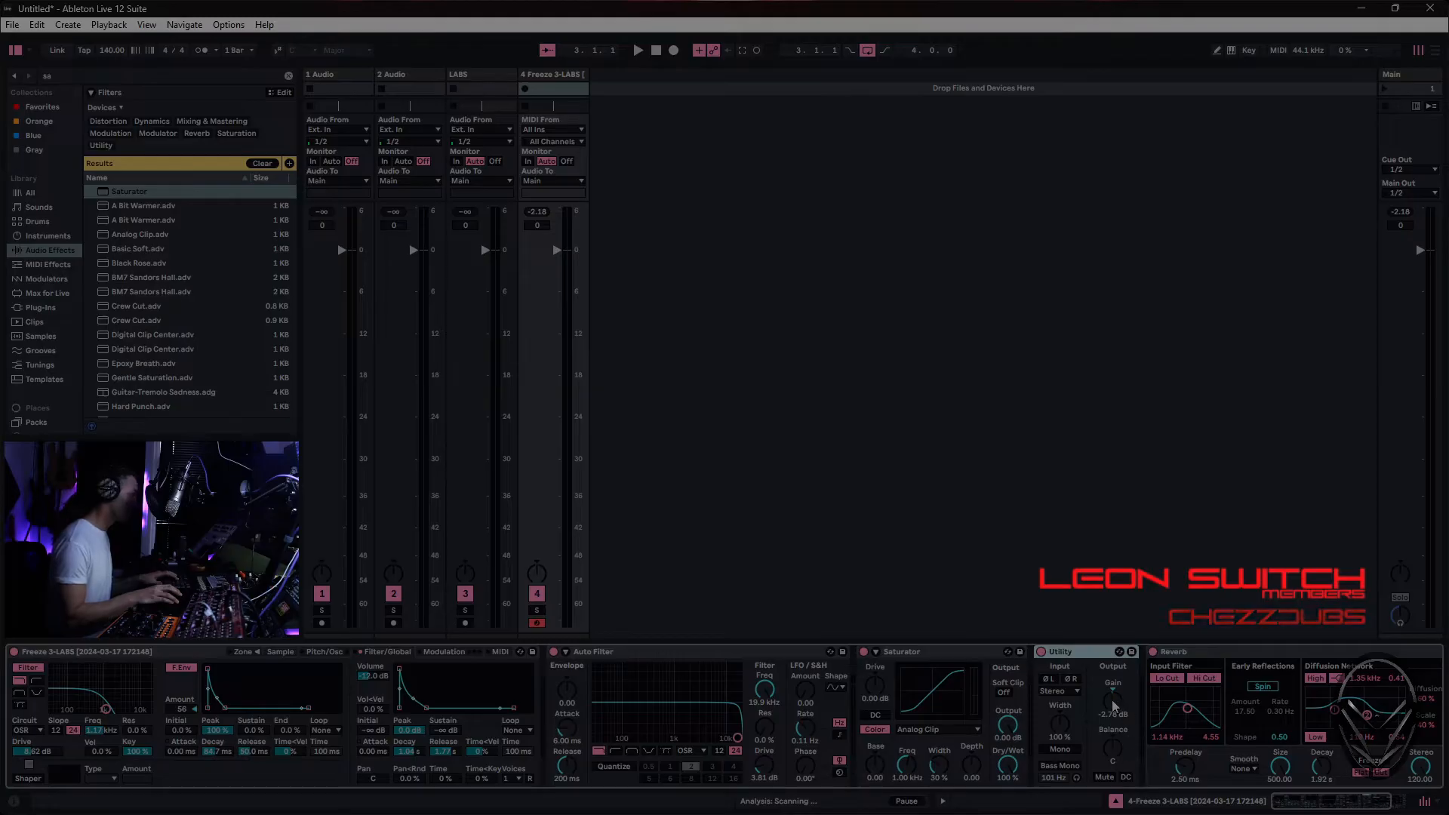
key("Delete")
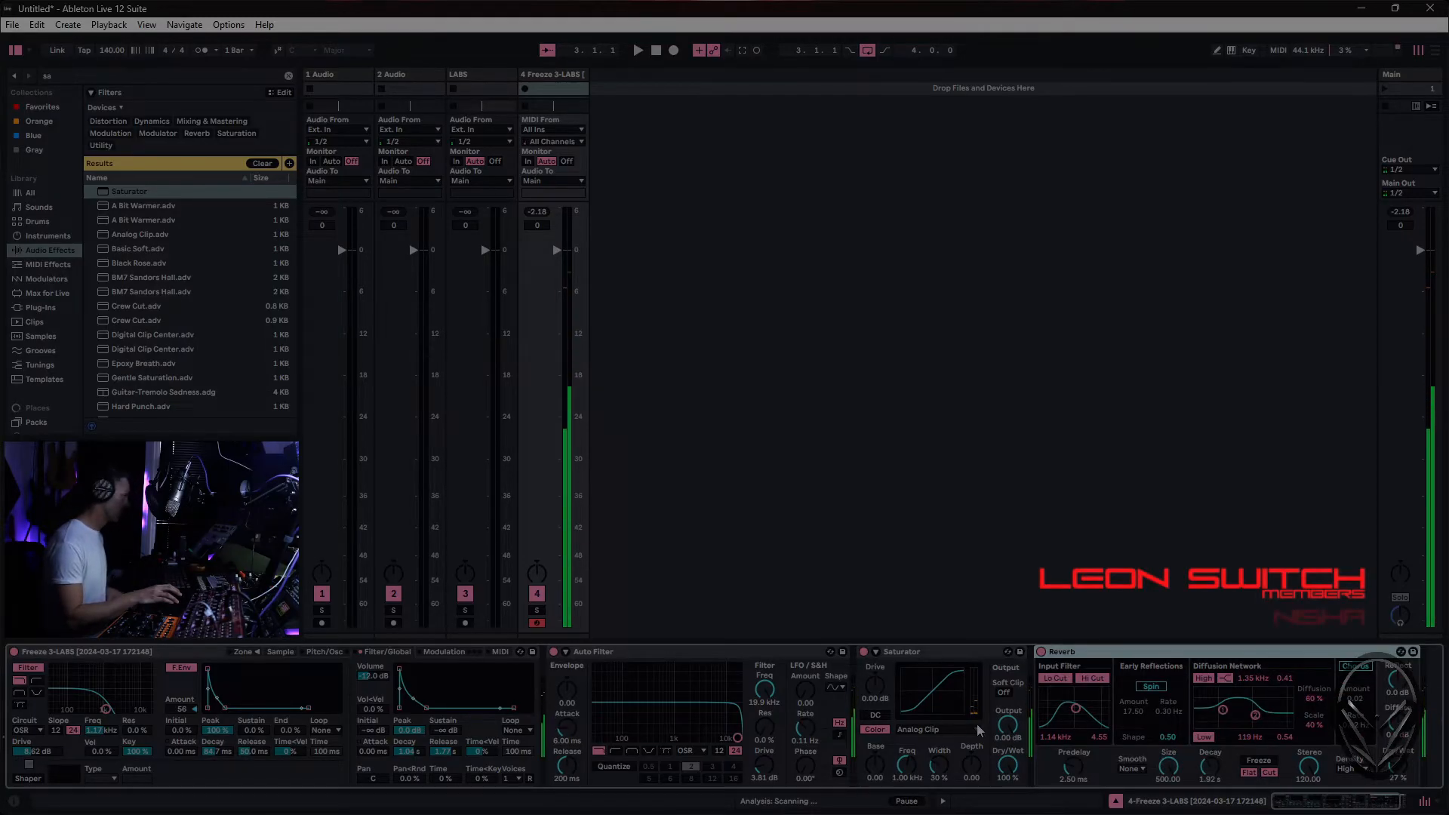
left_click_drag(875, 688, 875, 666)
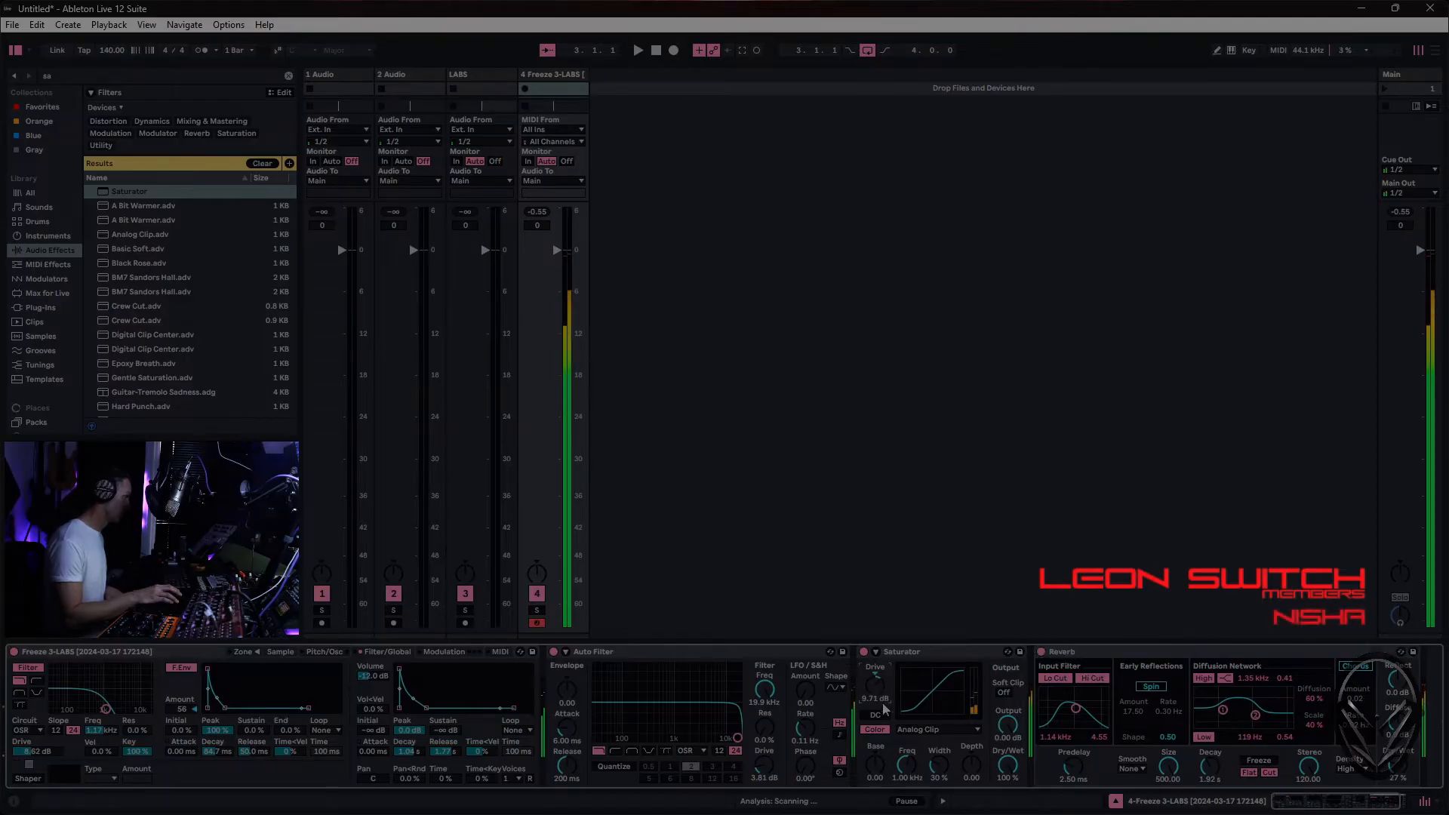
left_click_drag(998, 732, 998, 762)
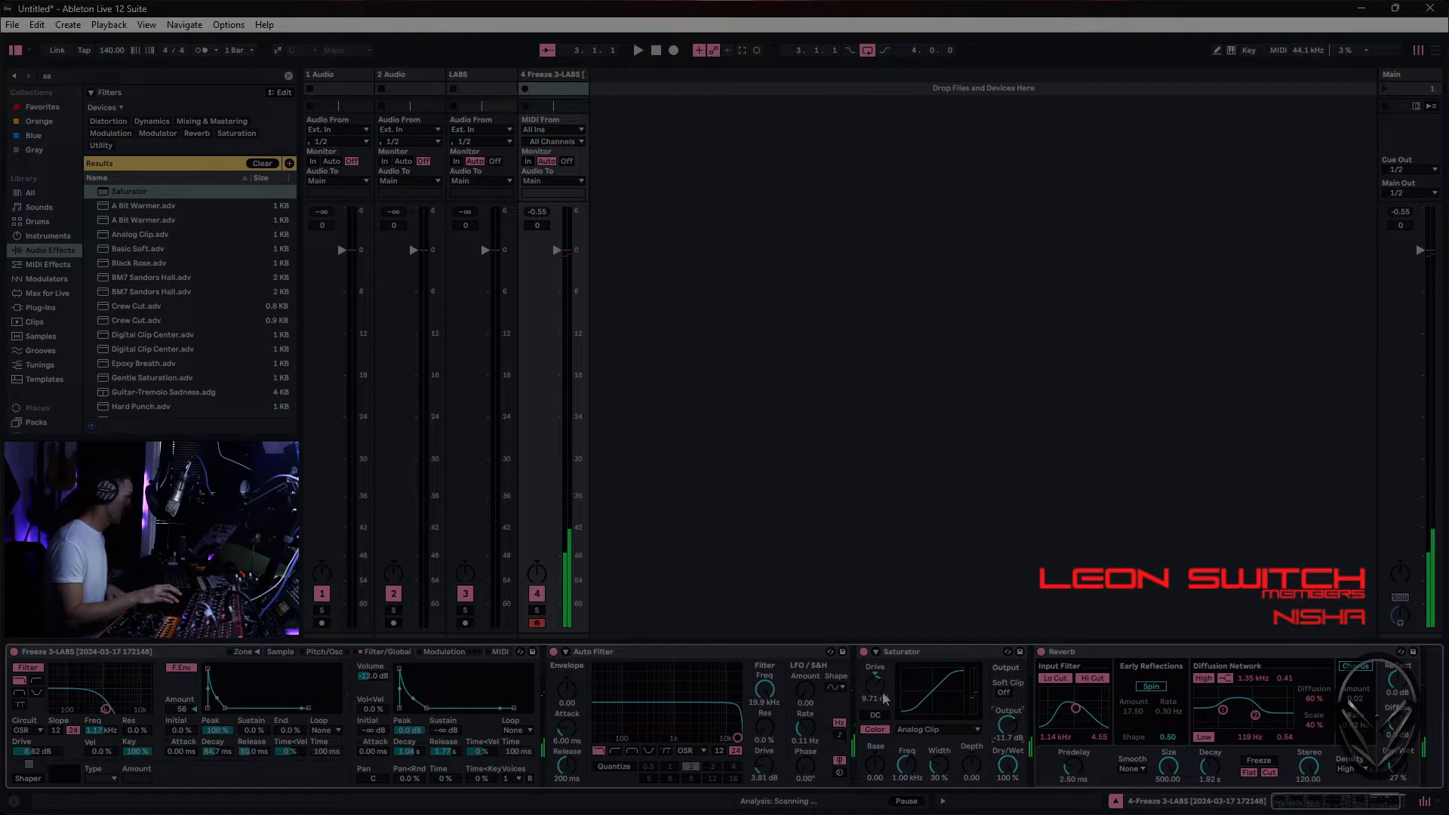
left_click_drag(875, 683, 875, 668)
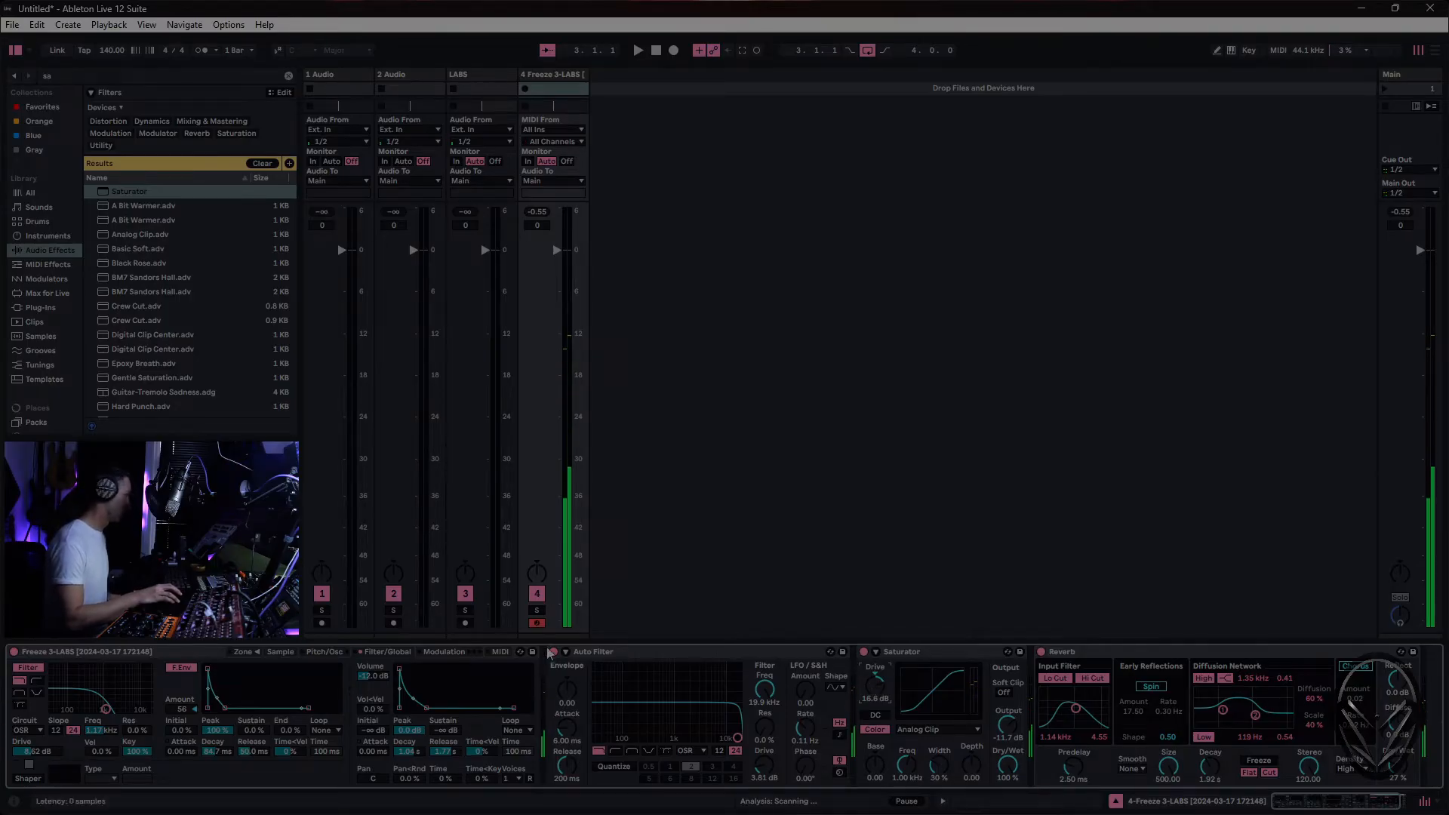
- Enable Sampler's FM oscillator, audition it at Coarse 0.5, and settle on Volume -15 dB with Coarse 1
left_click(313, 652)
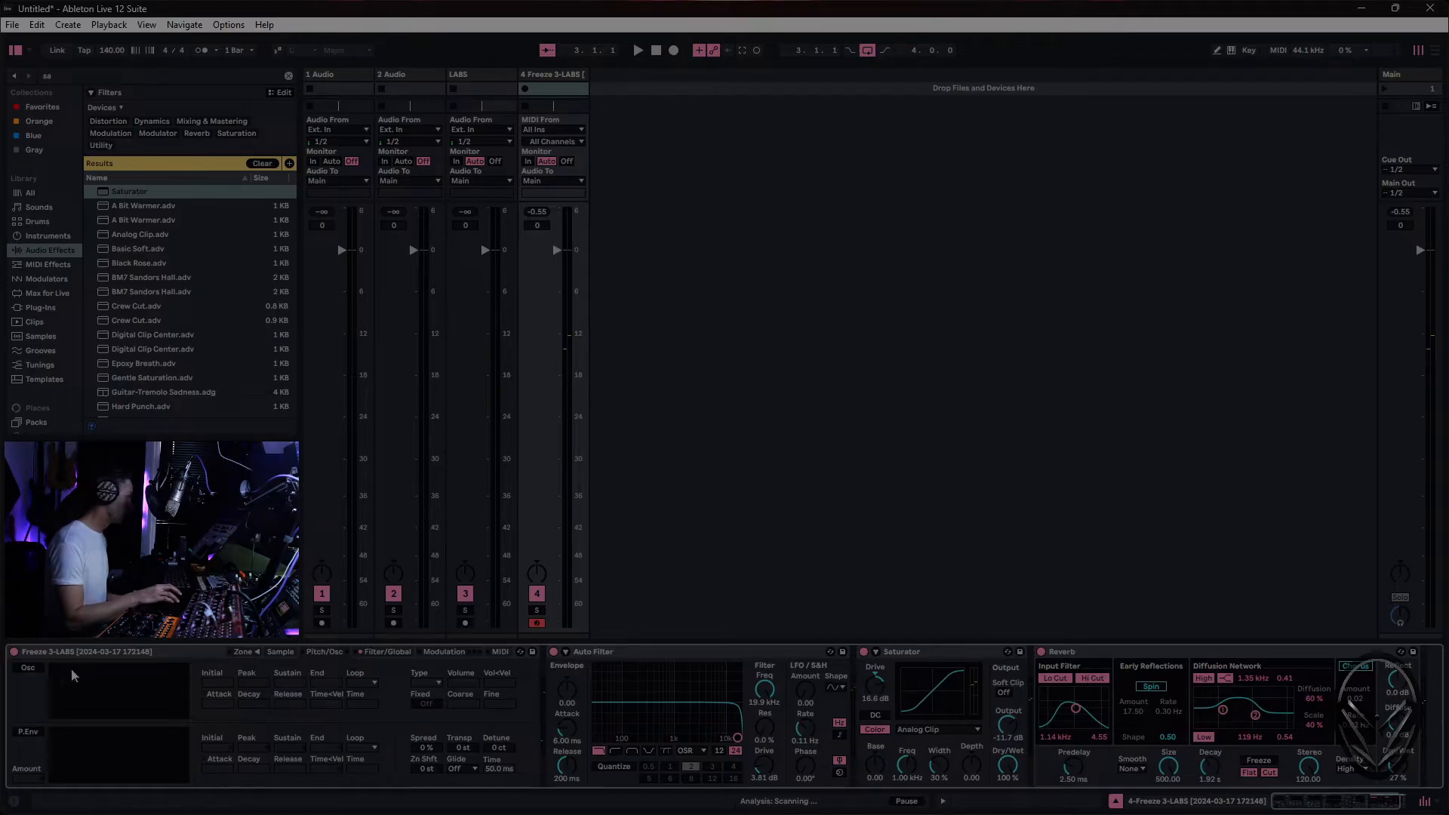
left_click(28, 667)
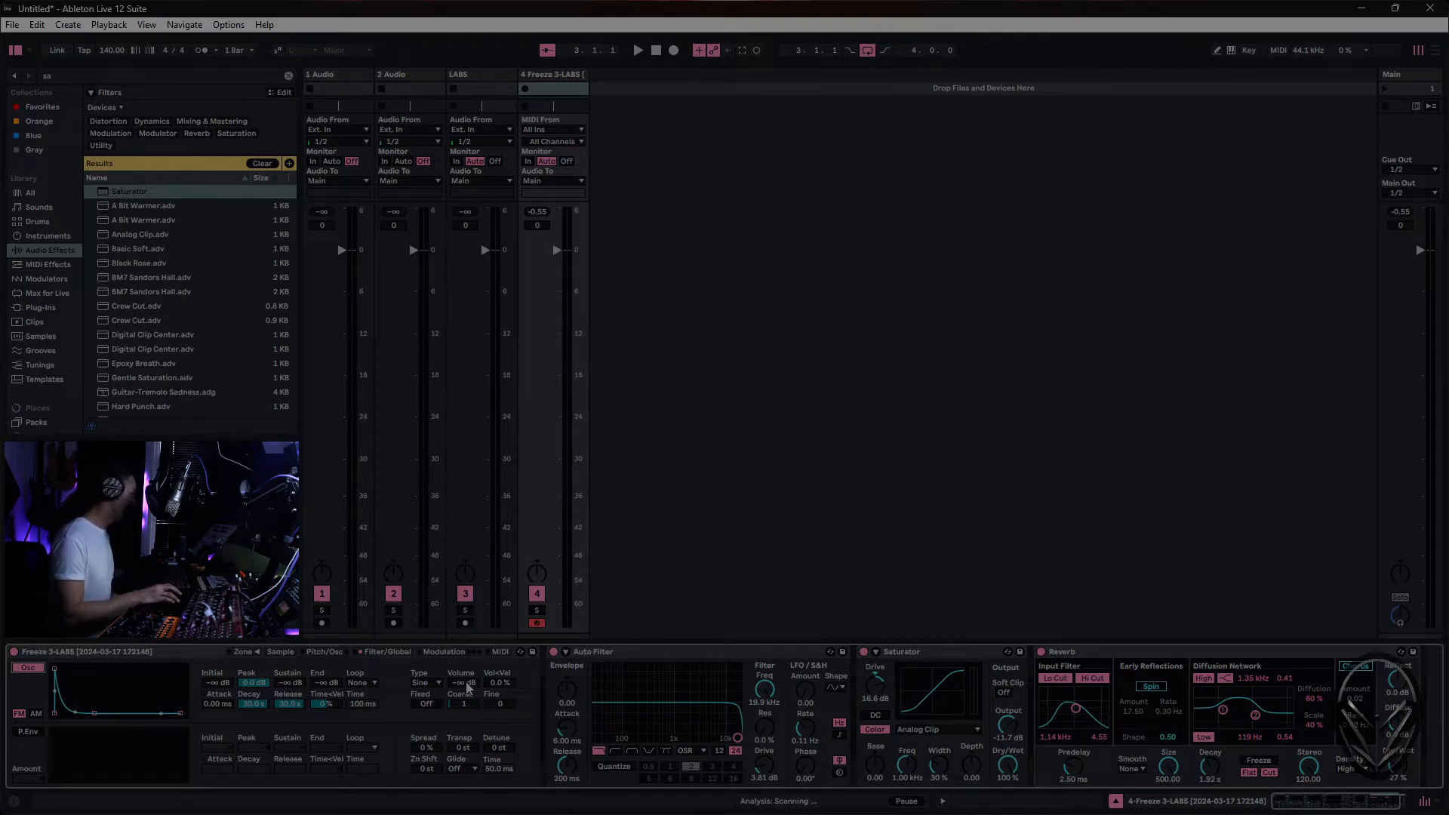
left_click_drag(468, 687, 468, 633)
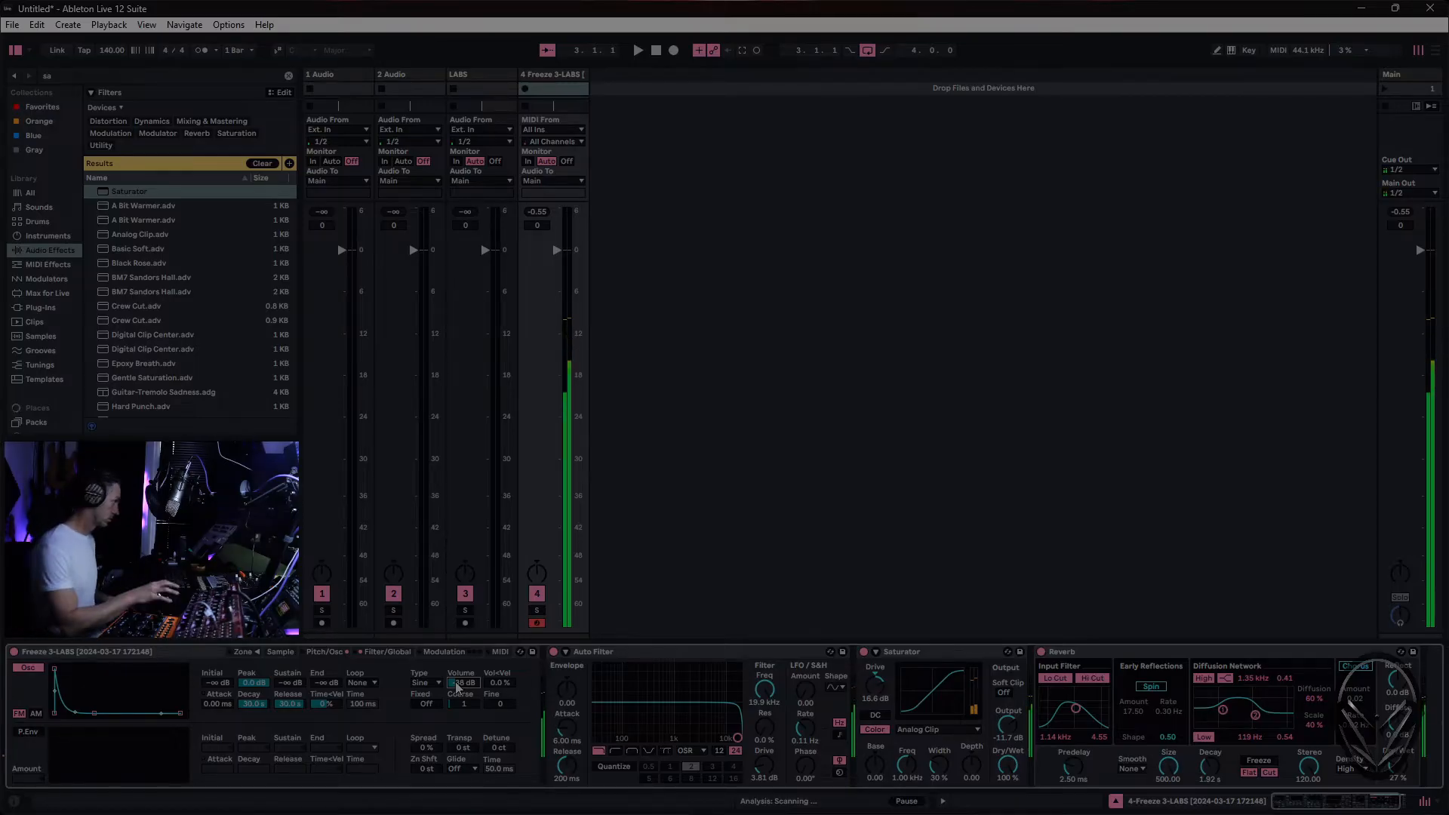
left_click(464, 703)
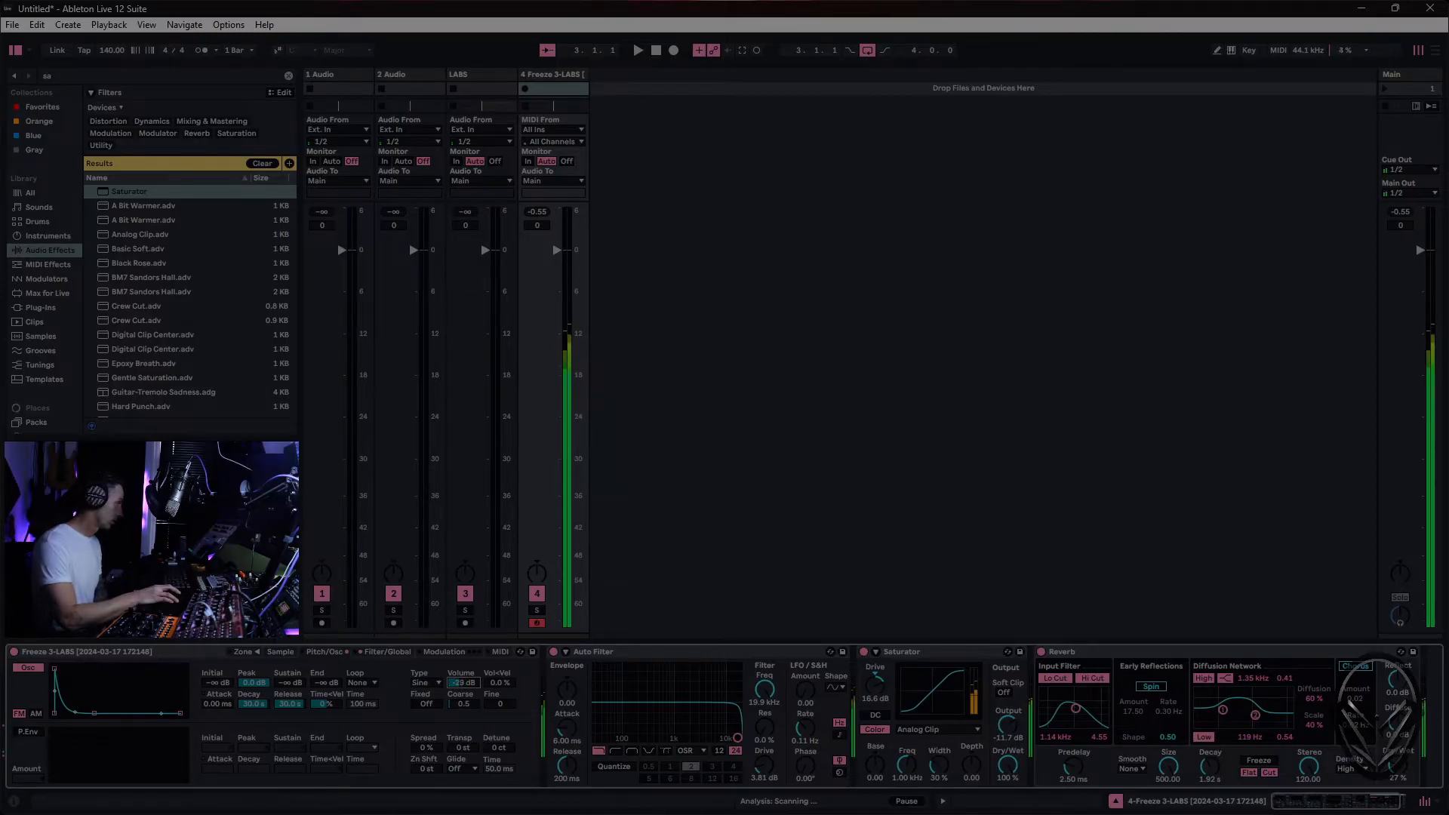
left_click_drag(471, 681, 471, 676)
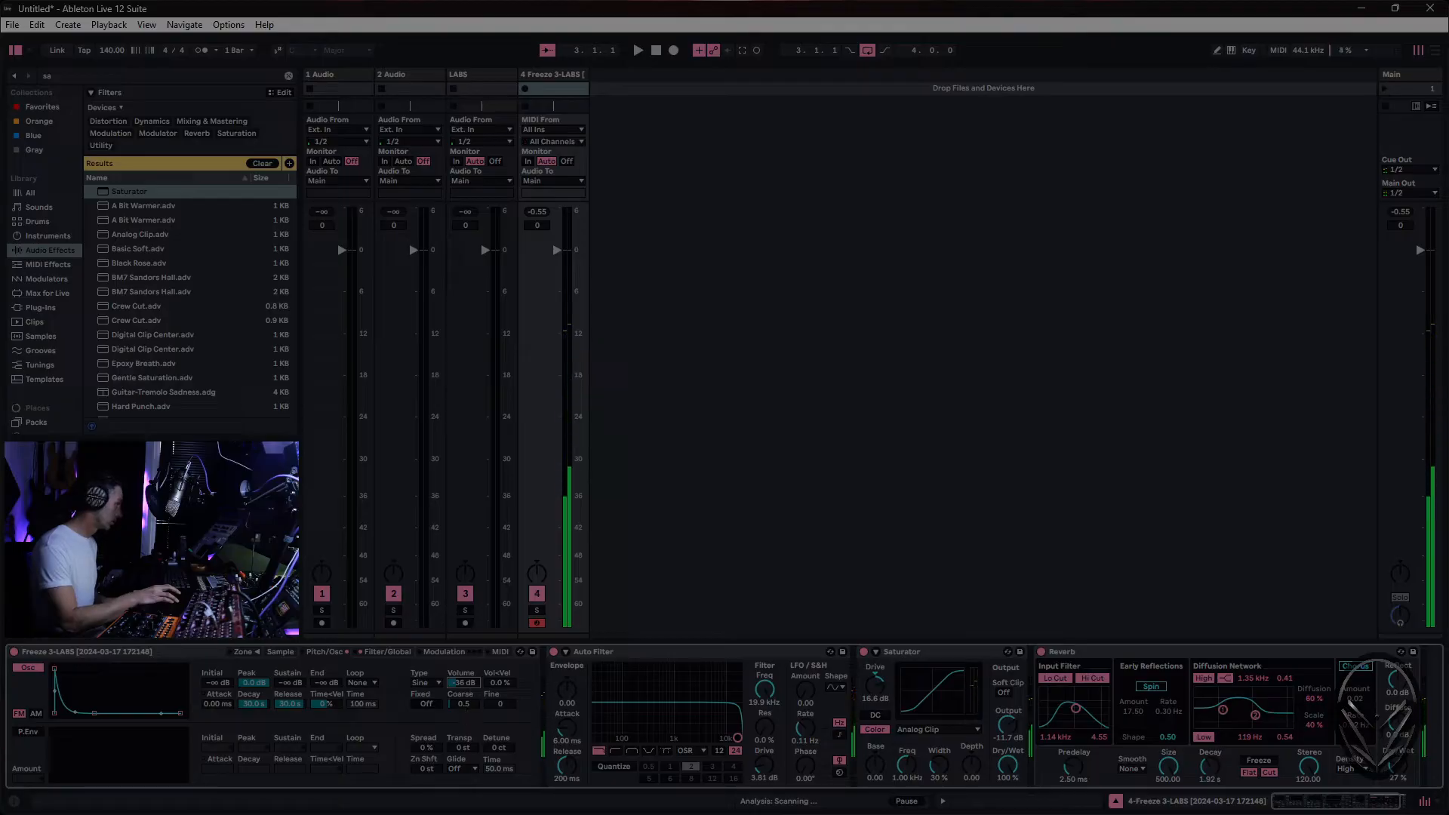
left_click_drag(463, 683, 463, 673)
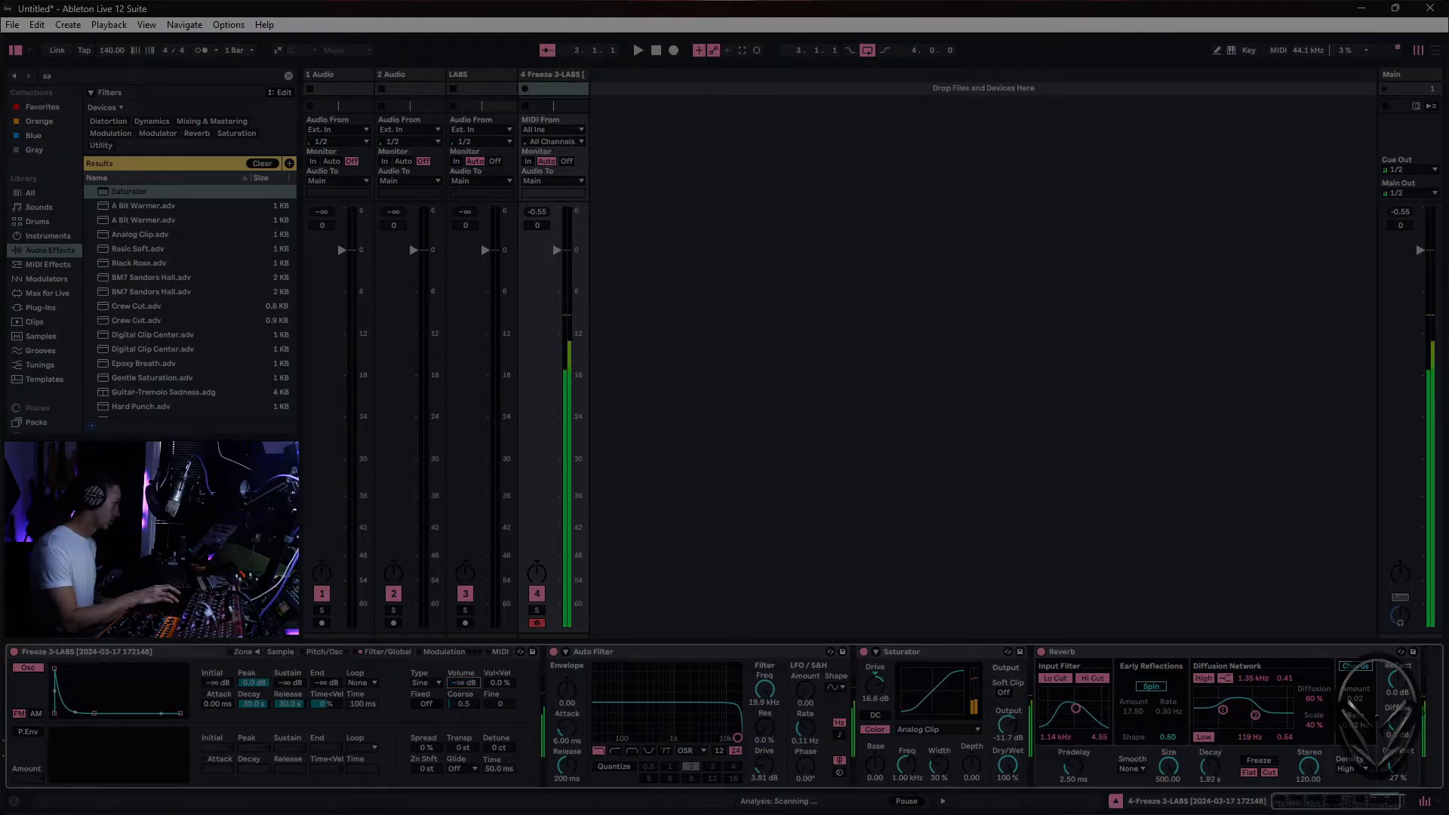
left_click_drag(463, 683, 463, 699)
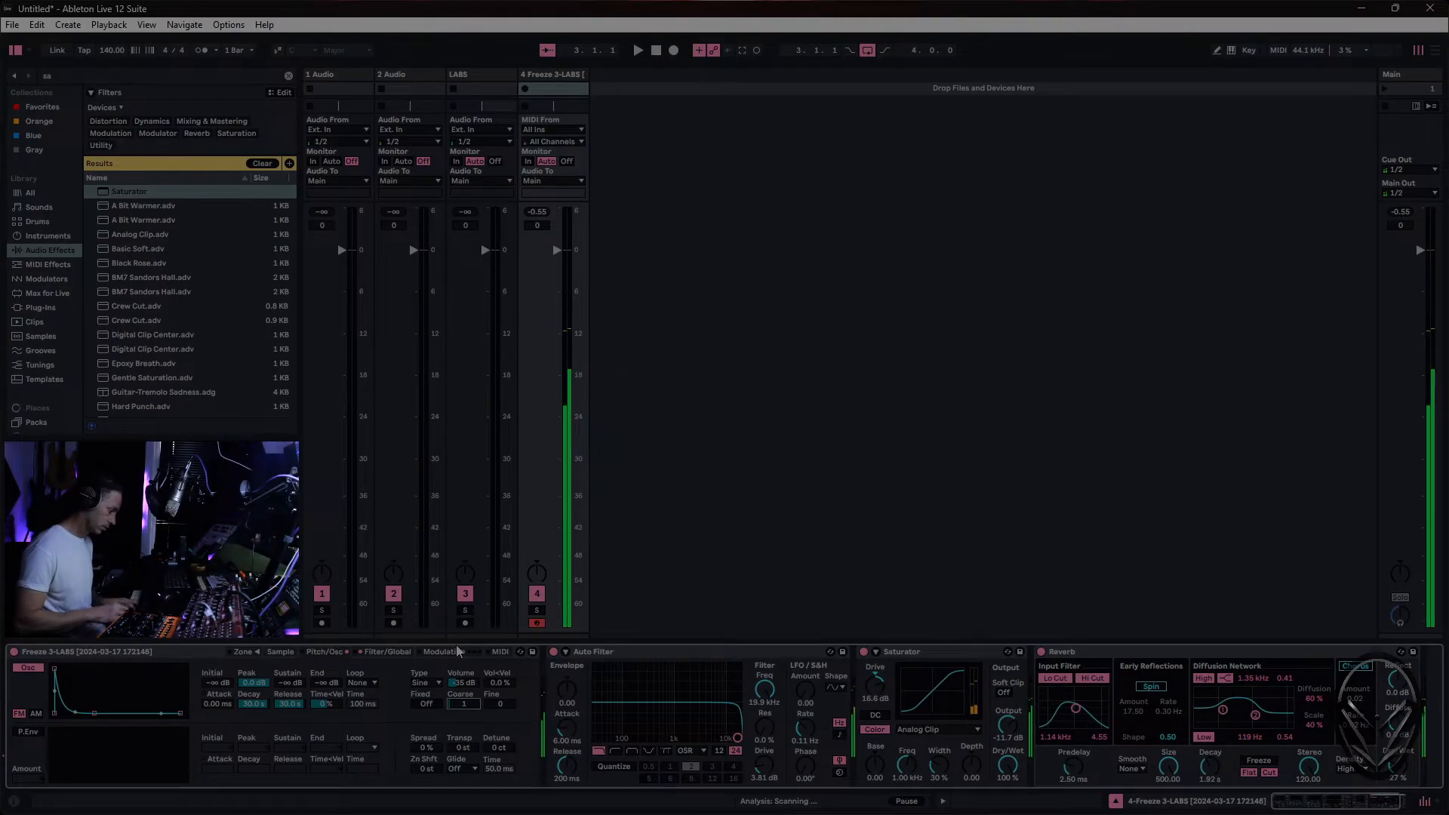
- Compare the sound with Sampler's oscillator off and on, shorten its envelope decay and fine-tune its Volume
left_click(29, 669)
left_click(29, 668)
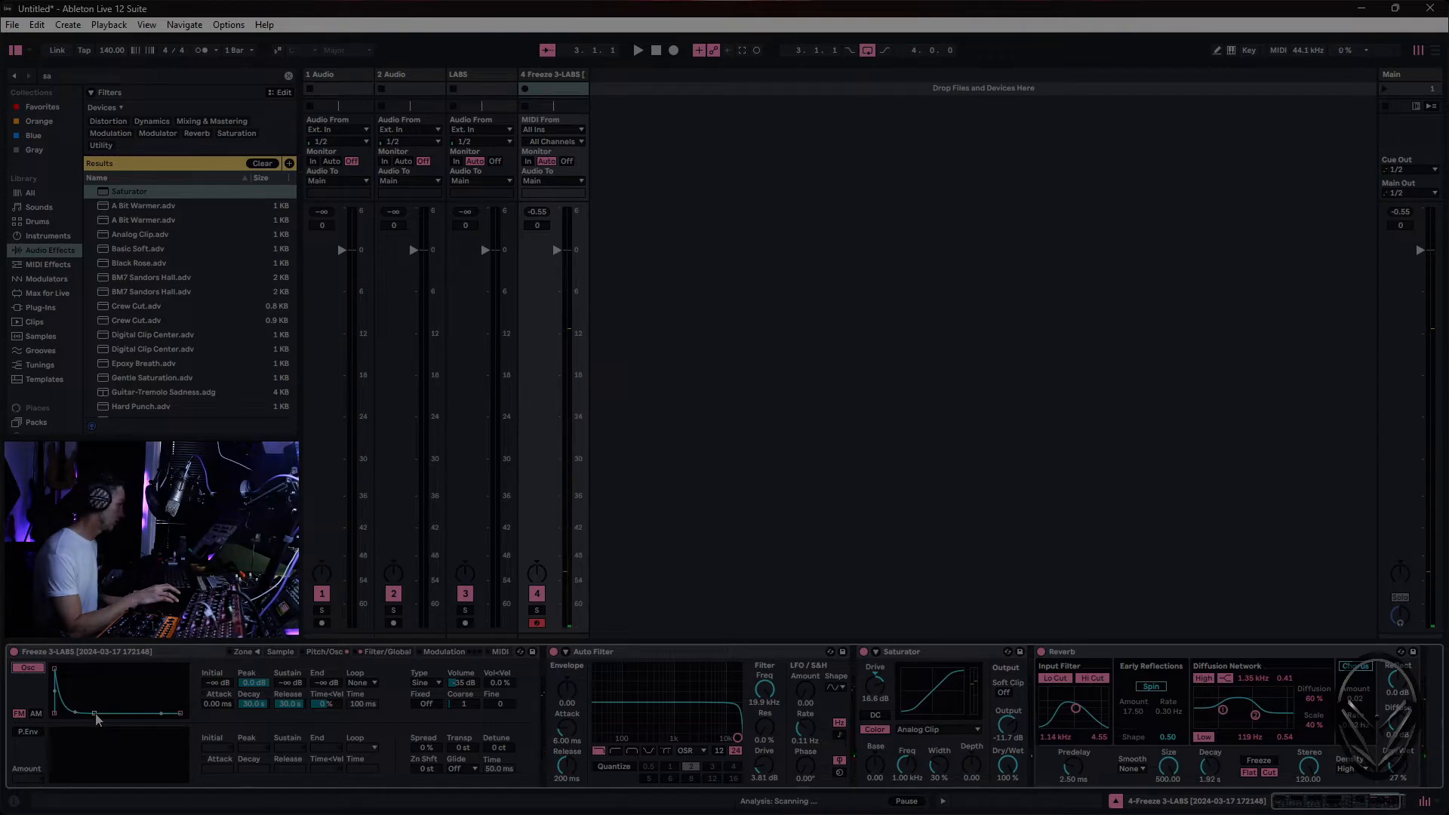
left_click_drag(93, 712, 85, 712)
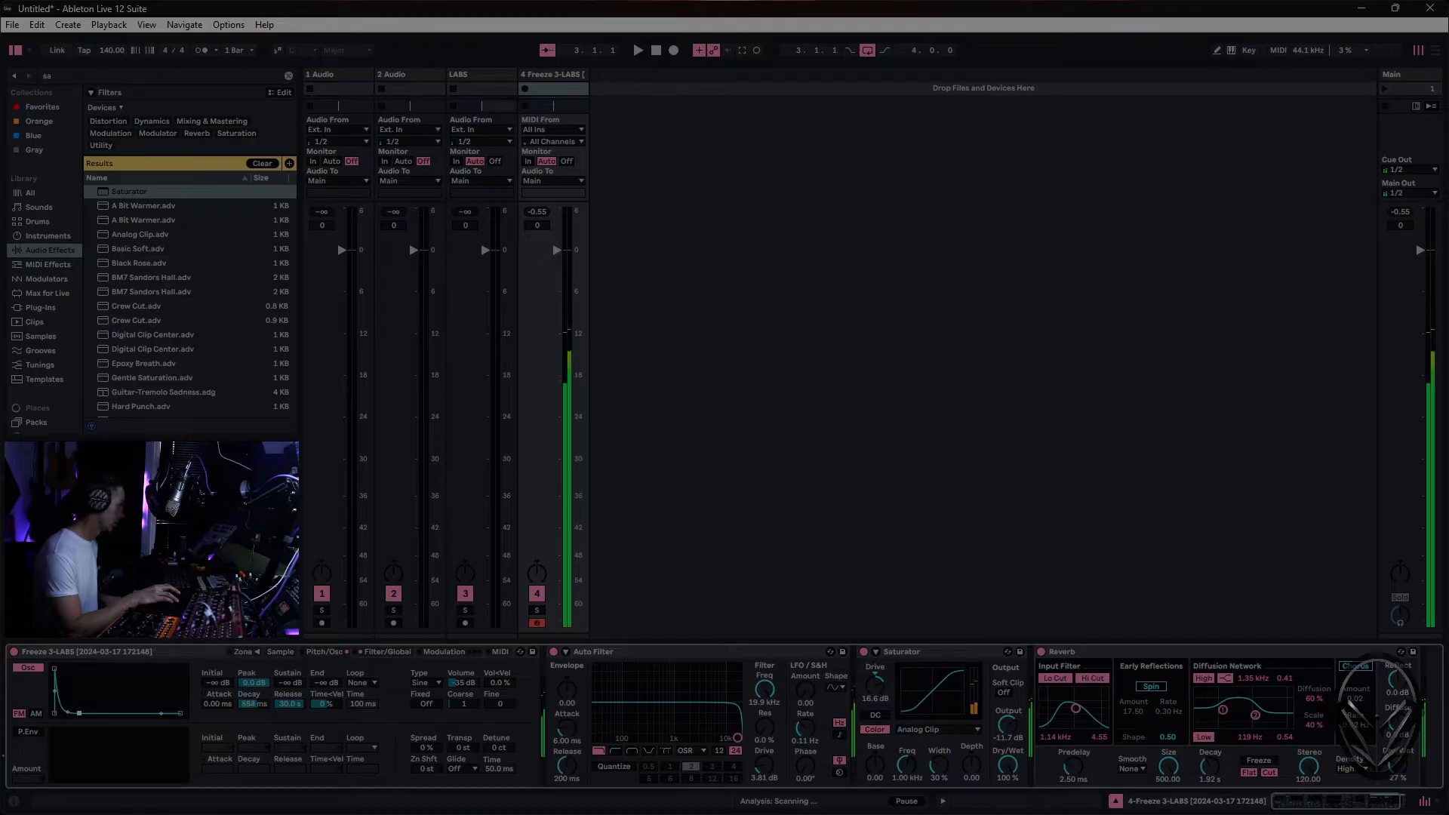
left_click_drag(463, 693, 463, 685)
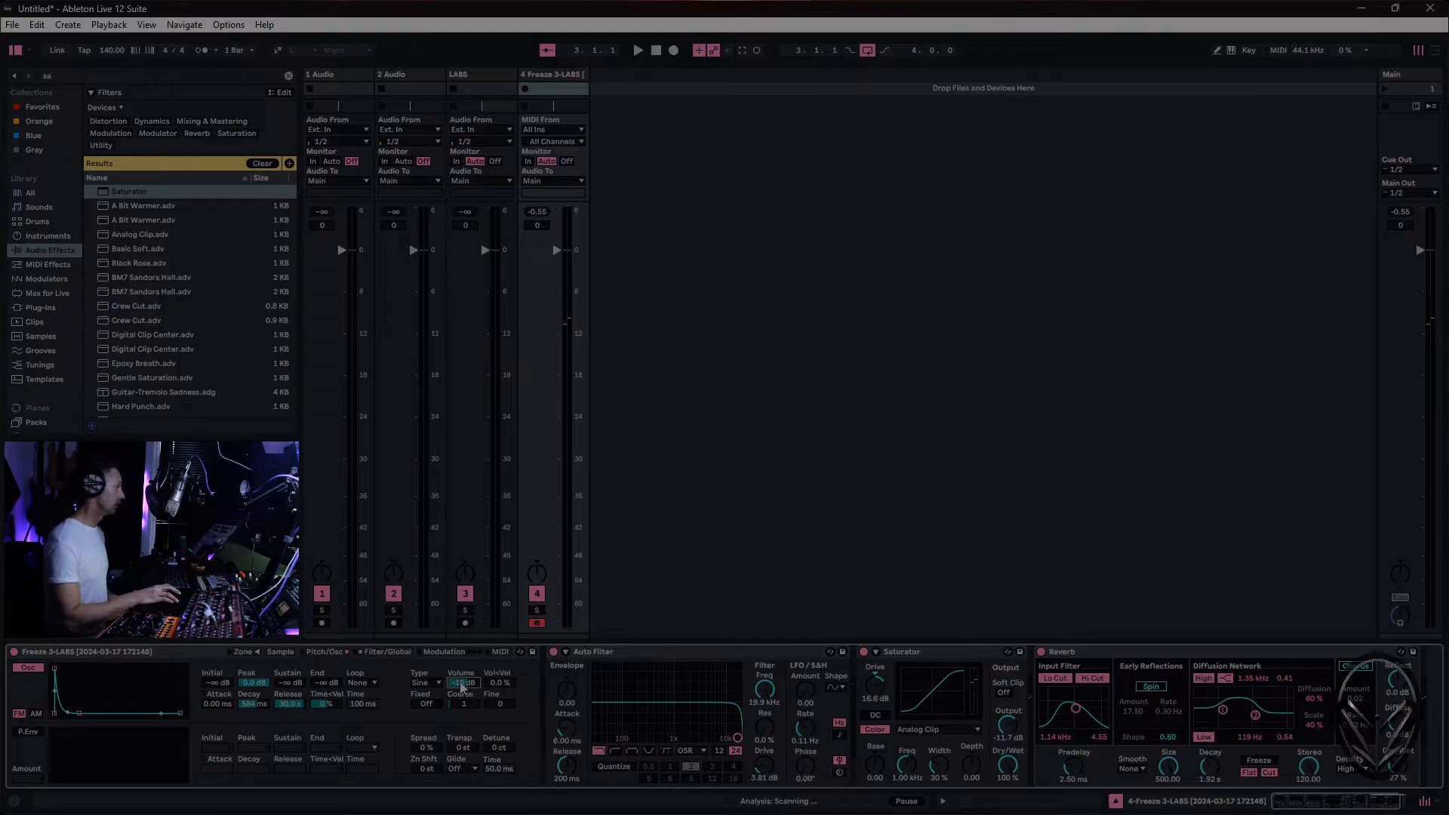
left_click_drag(463, 683, 463, 680)
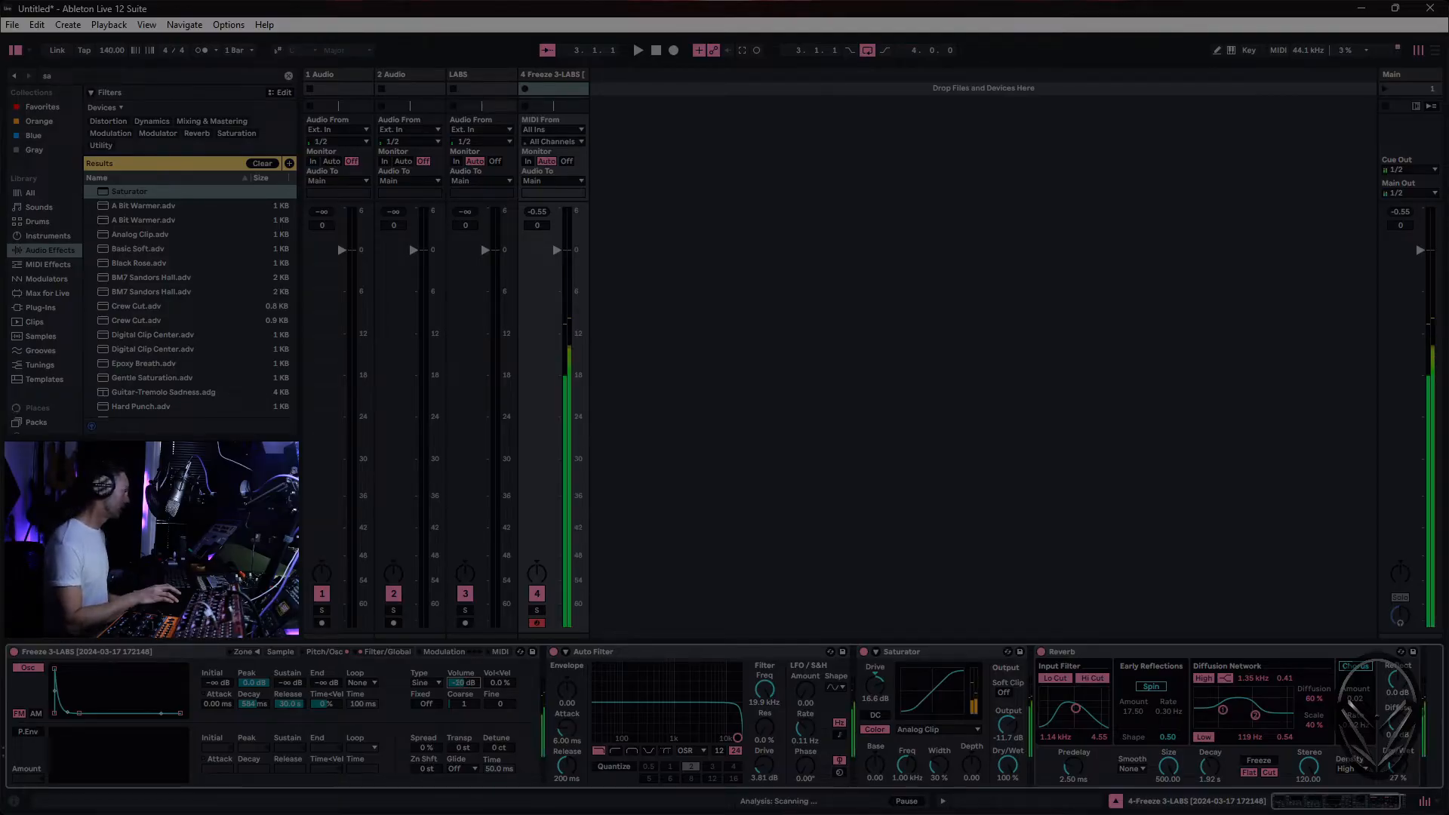
left_click_drag(463, 683, 462, 689)
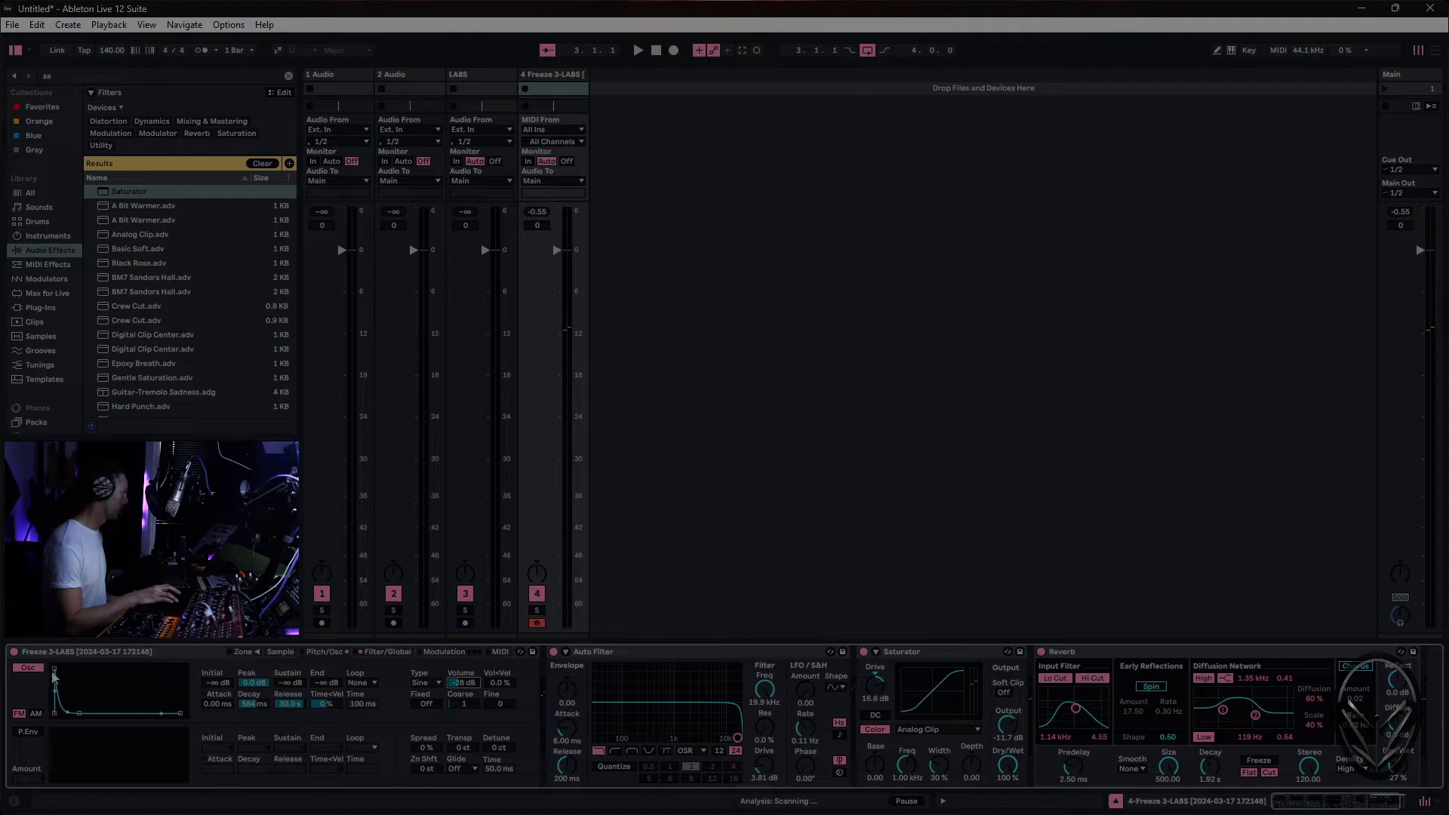
- Set the oscillator's Vol<Vel to 100 % and raise its Volume to about -6.4 dB
left_click_drag(466, 683, 504, 608)
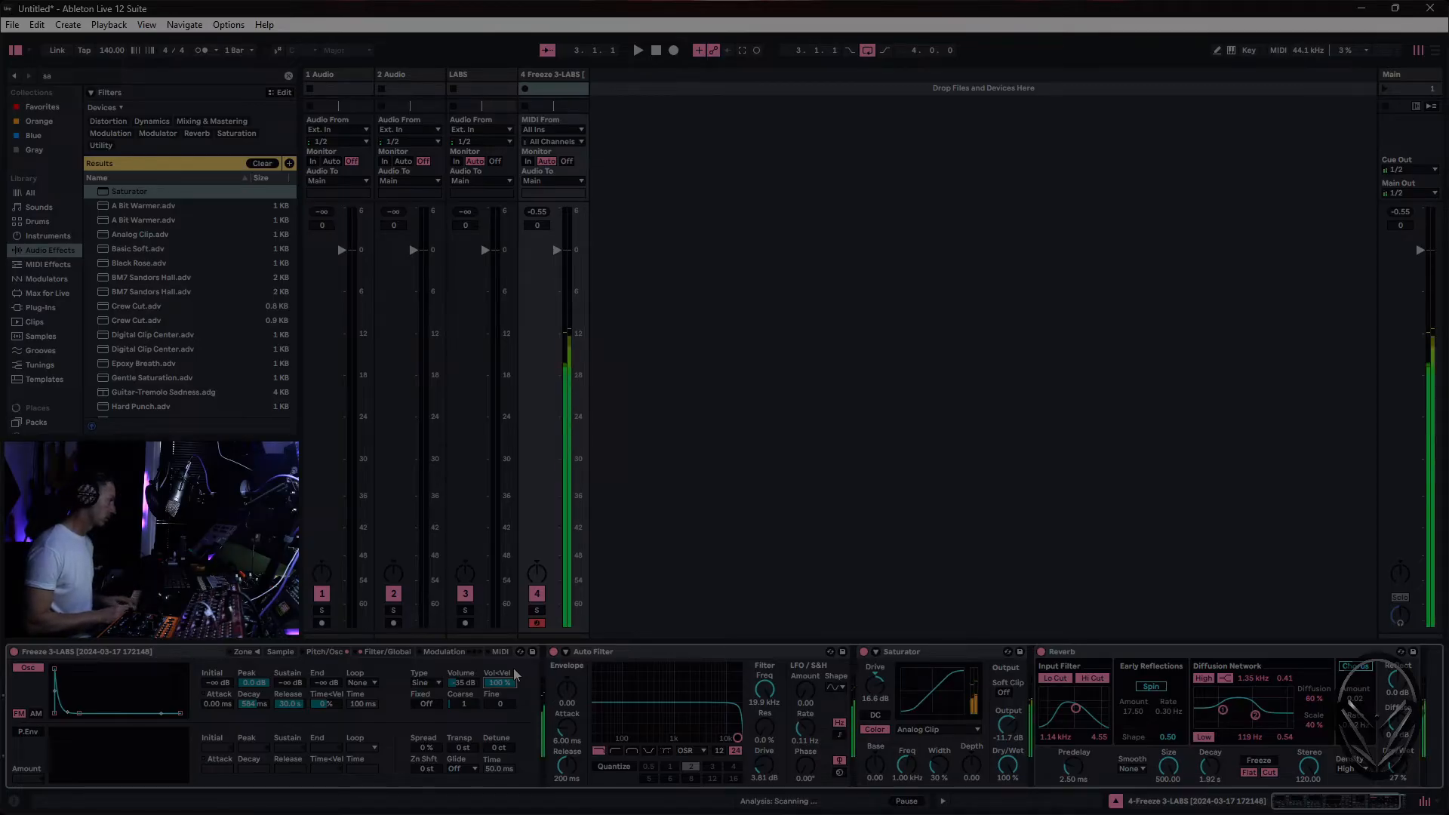
left_click_drag(474, 684, 474, 649)
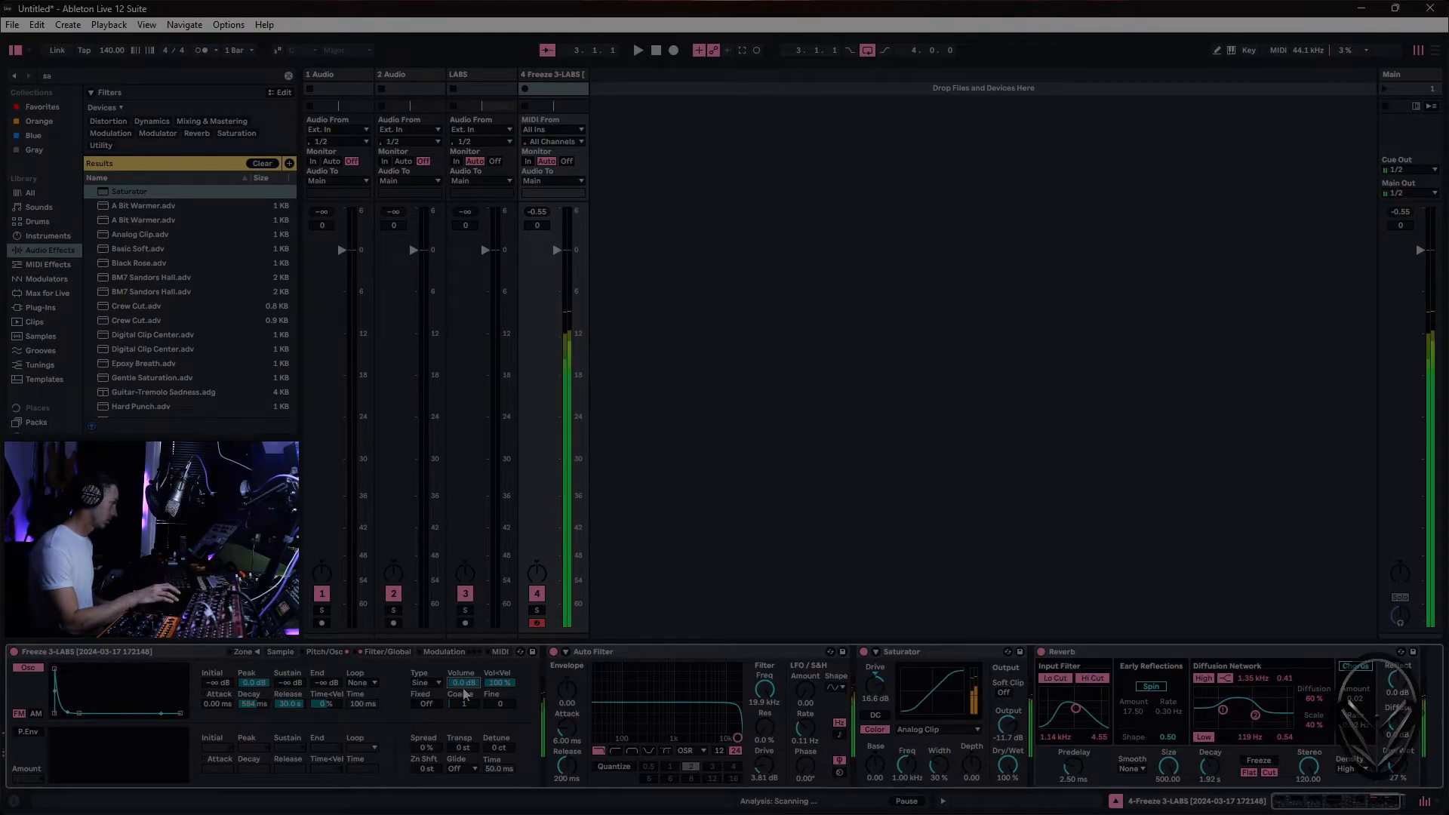
mouse_move(463, 682)
left_mouse_down()
mouse_move(464, 705)
mouse_move(464, 680)
left_mouse_up()
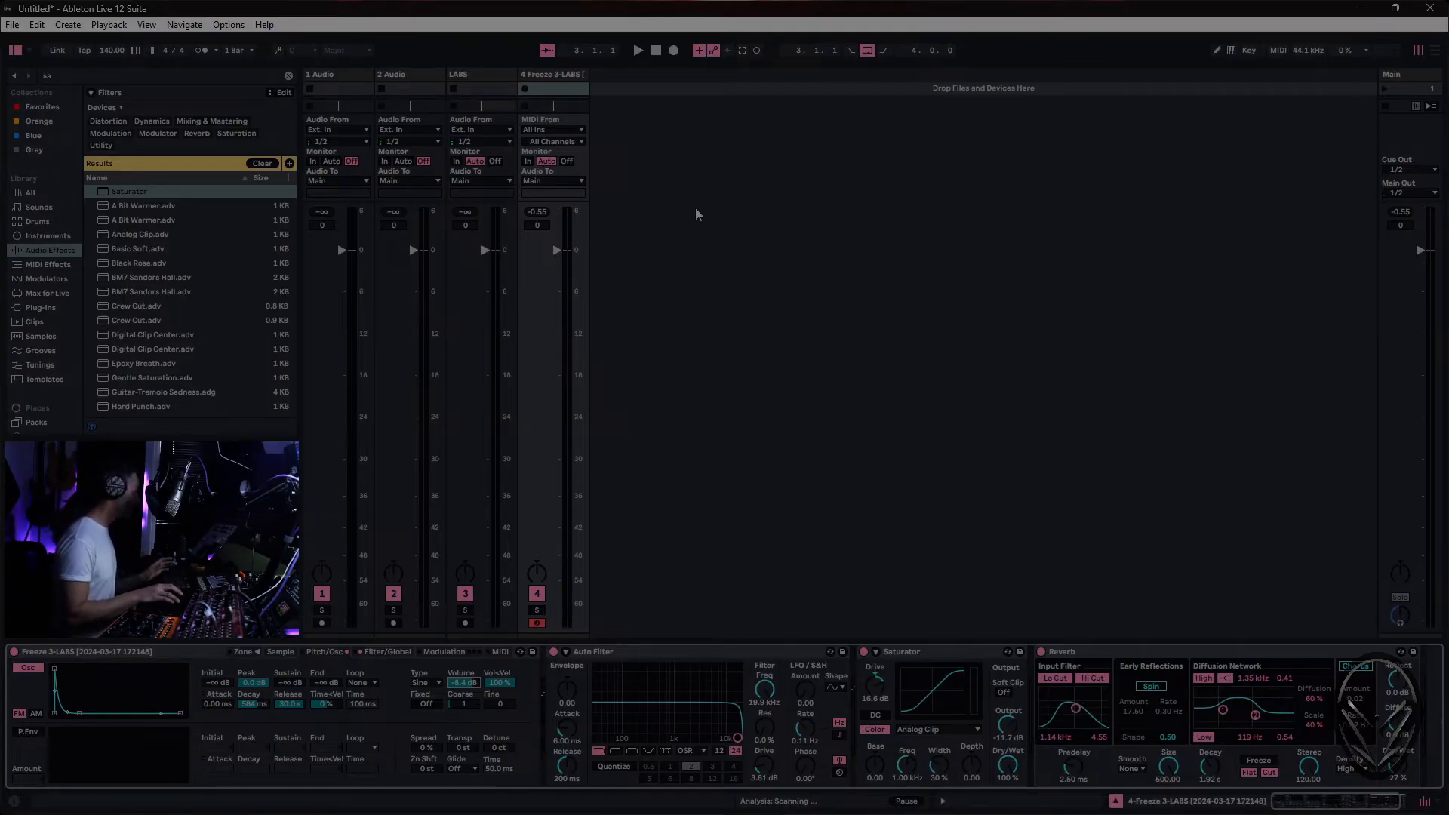
- In the arrangement, mute the LABS track and insert an empty four-bar MIDI clip from bar 3 to bar 7 on the Sampler track
key("Tab")
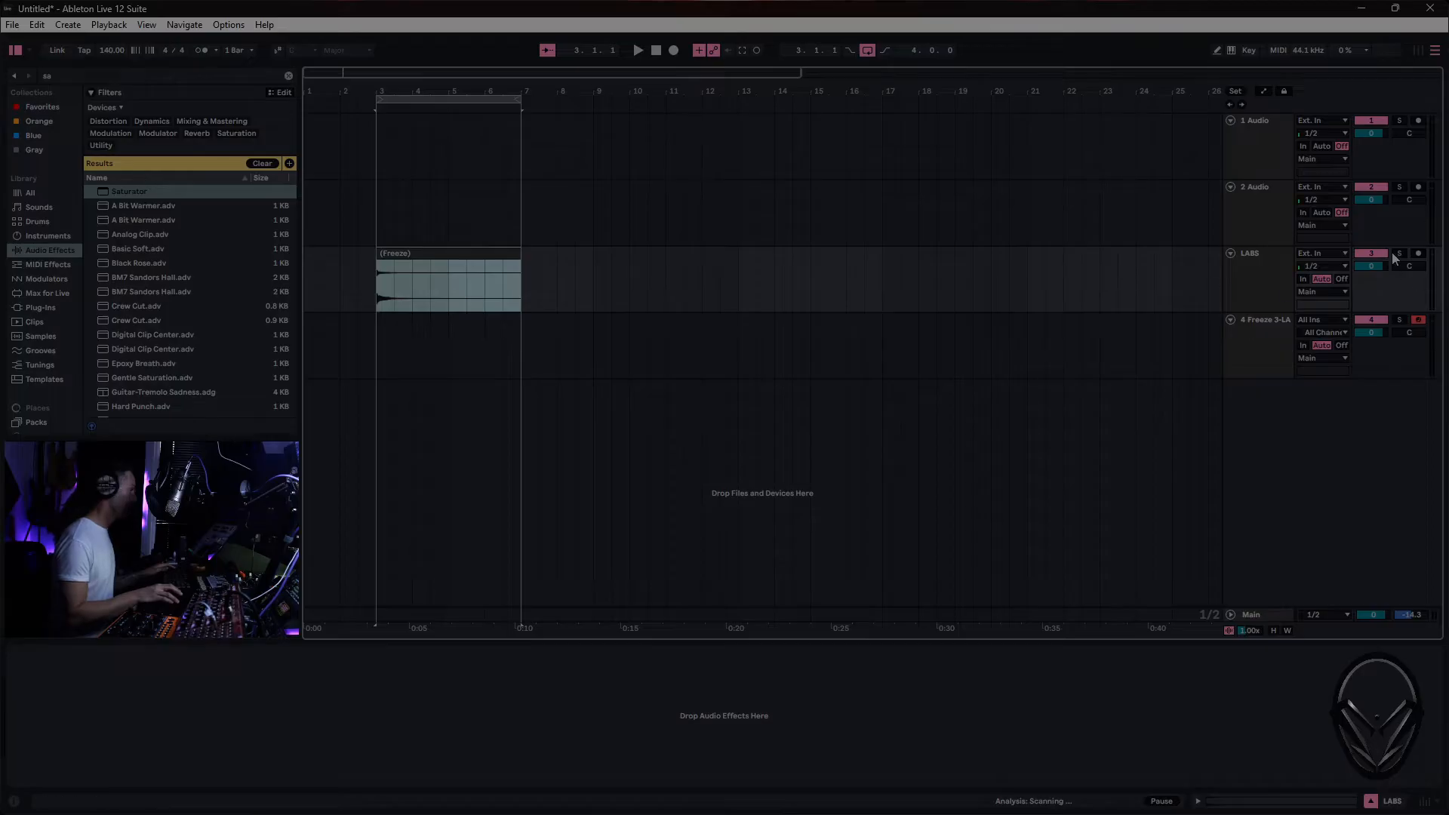
left_click(1372, 253)
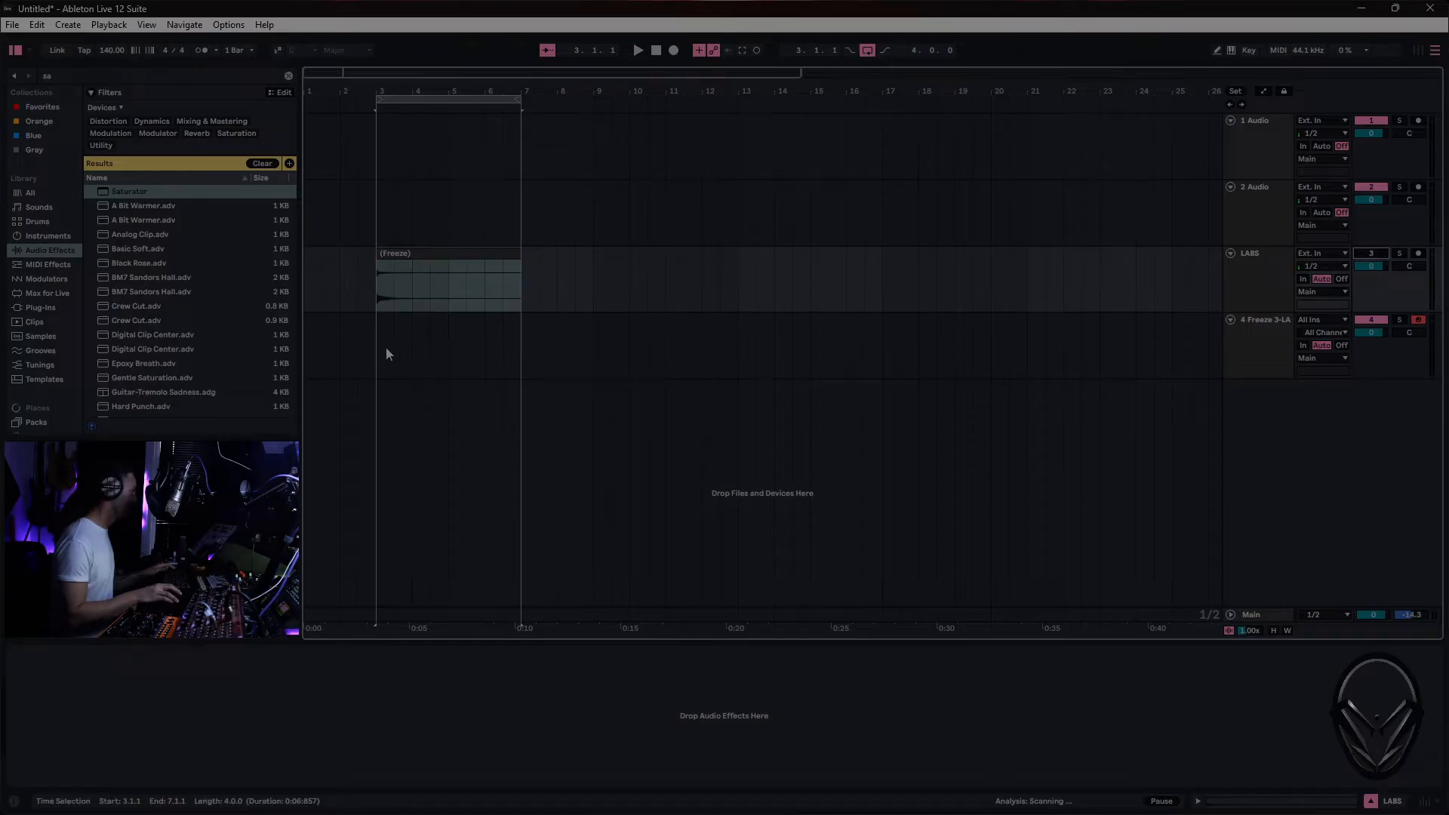
left_click_drag(387, 348, 524, 347)
right_click(504, 345)
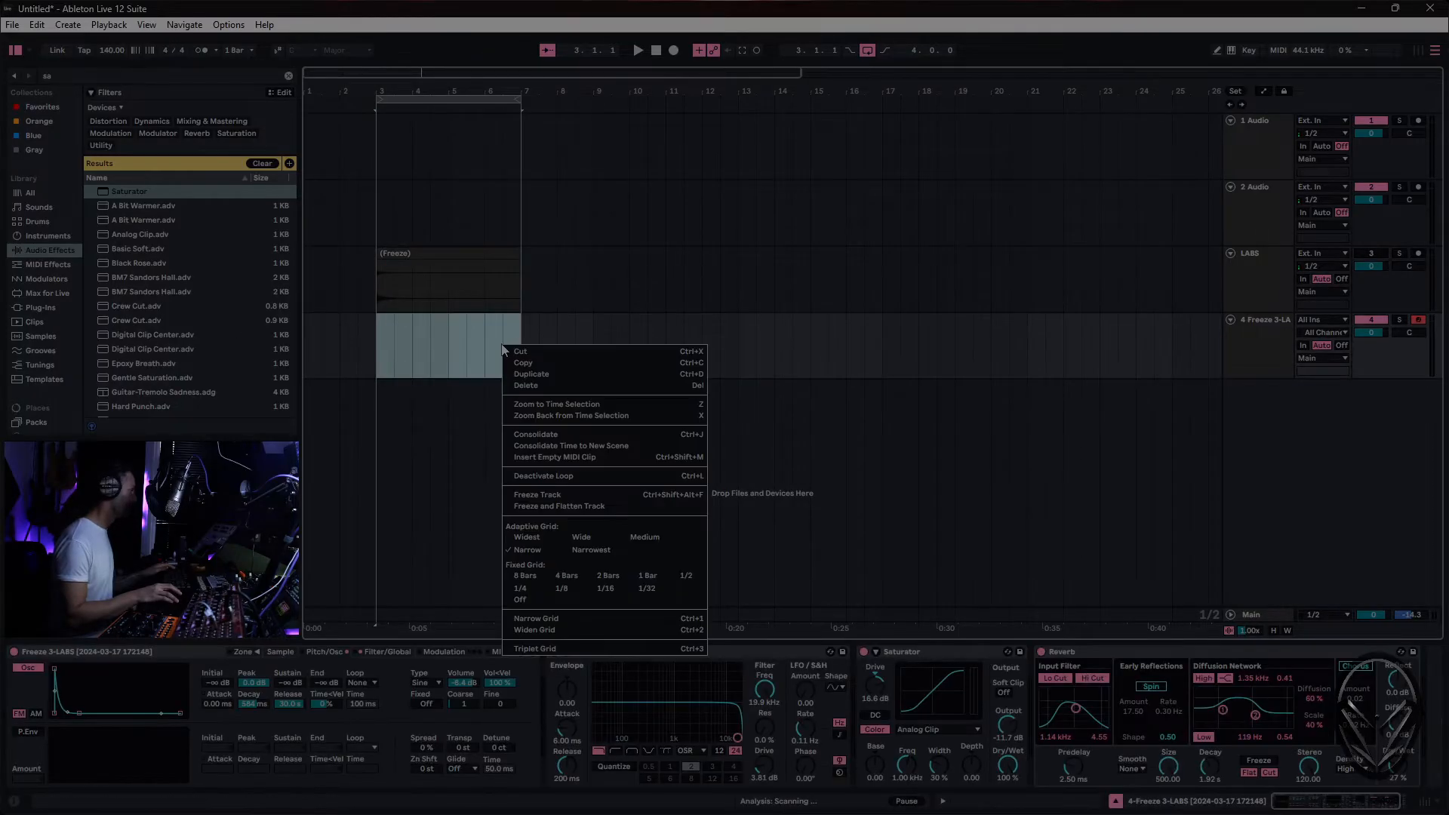
left_click(615, 458)
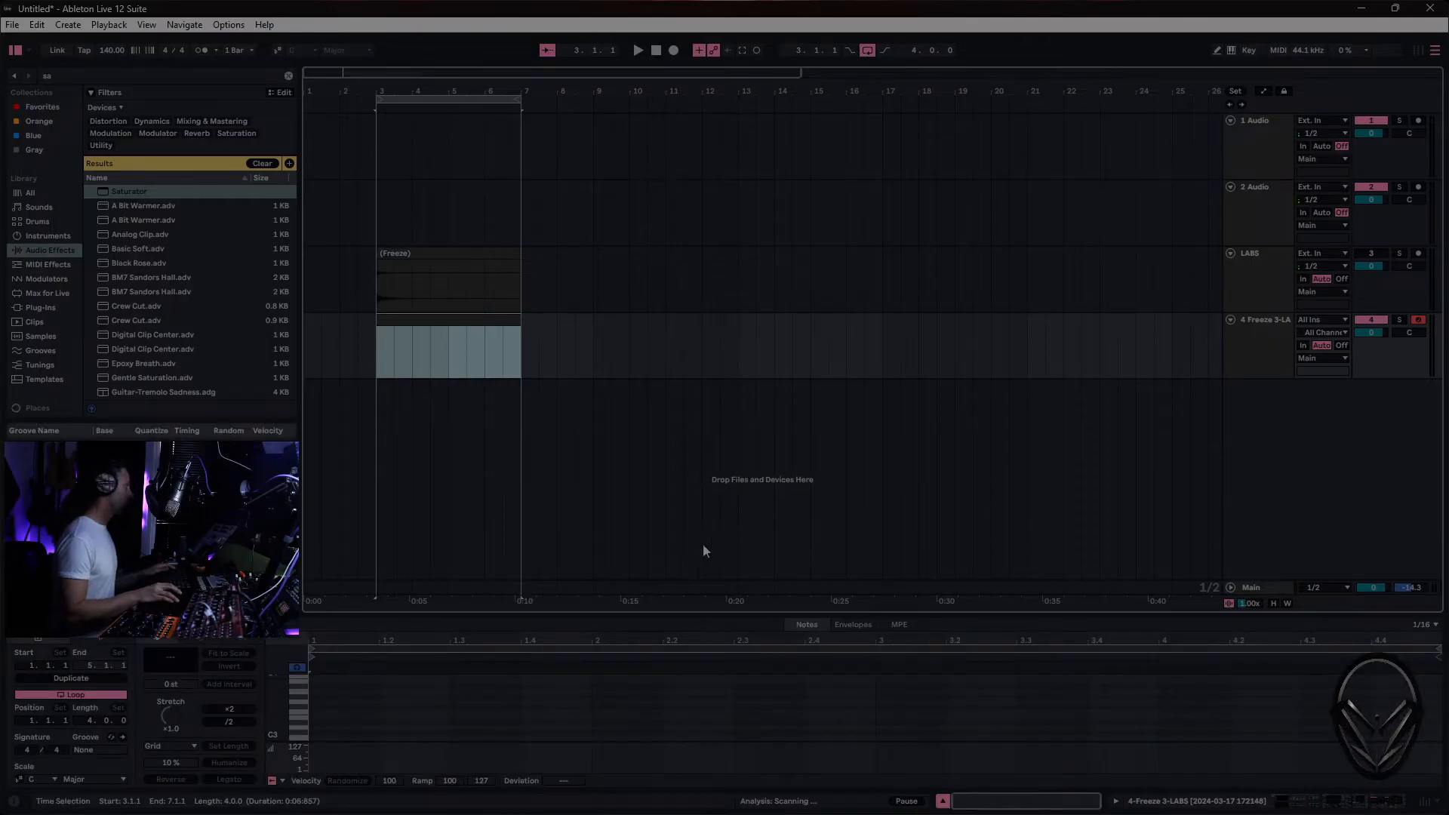
- Program six short syncopated F3 notes across the clip's first two bars and duplicate the pattern into its last two bars
left_click(305, 714)
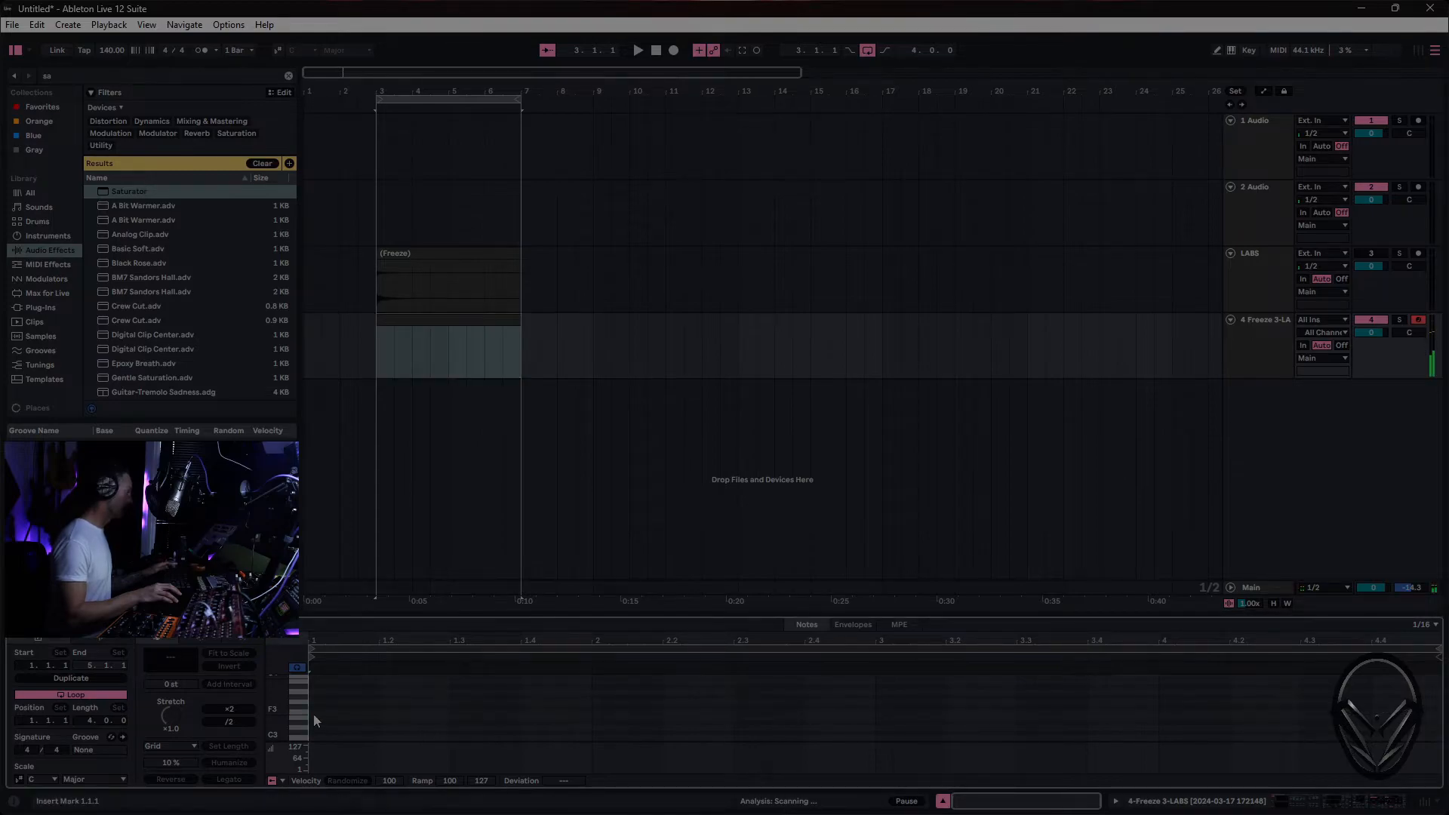
double_click(314, 714)
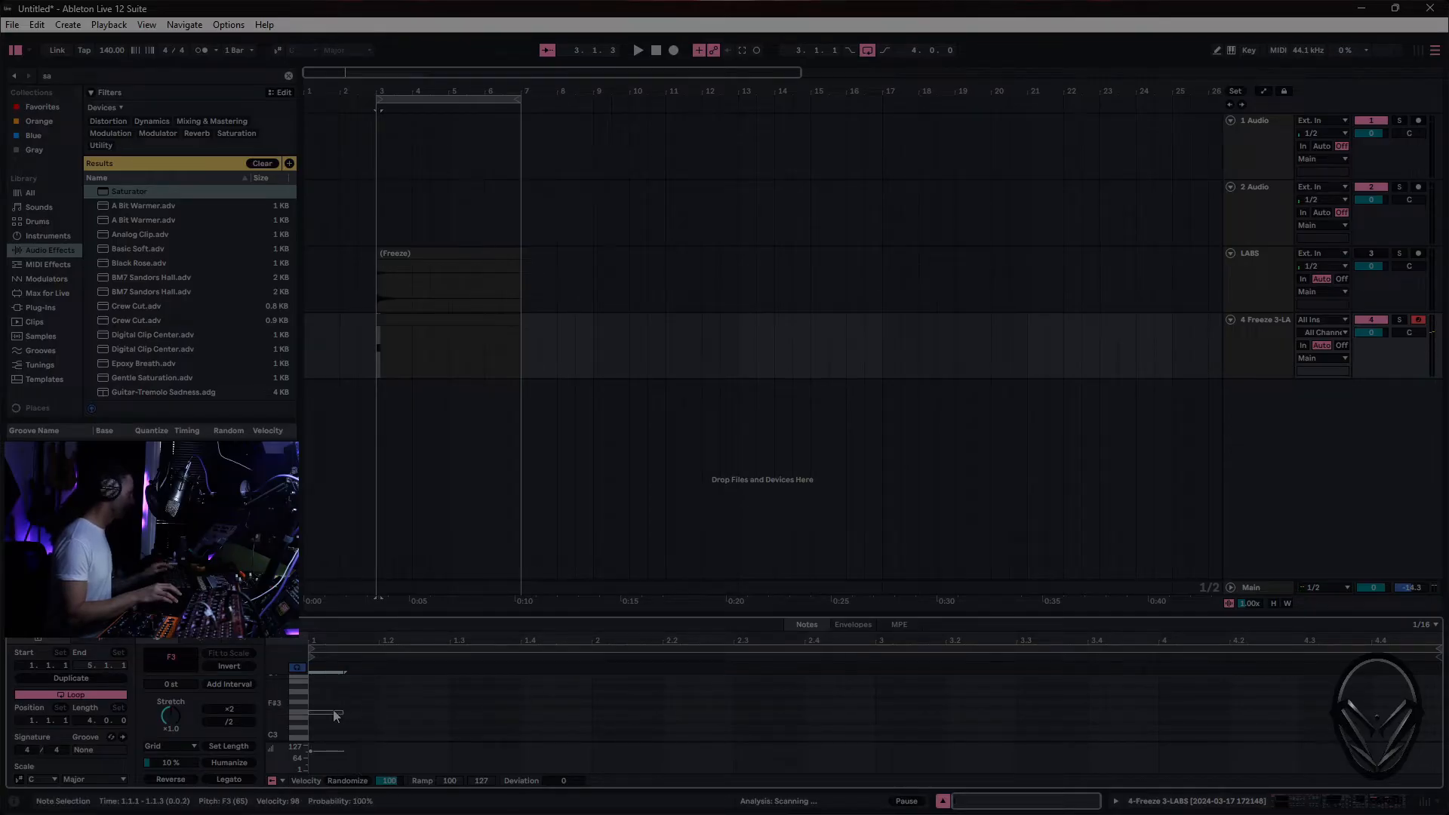
double_click(426, 712)
double_click(532, 712)
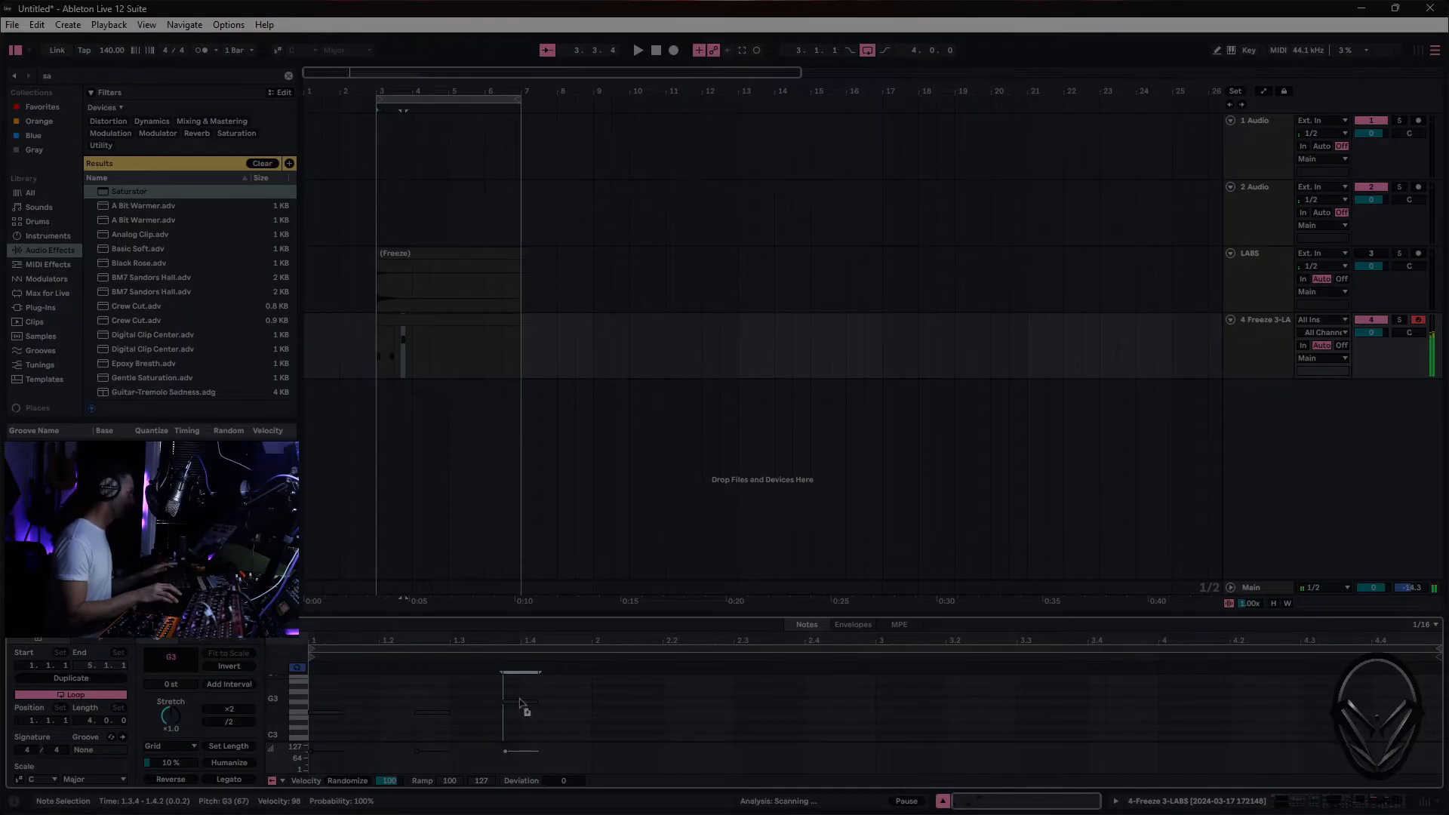
double_click(608, 713)
double_click(668, 713)
left_click_drag(668, 714, 910, 719)
key("Left")
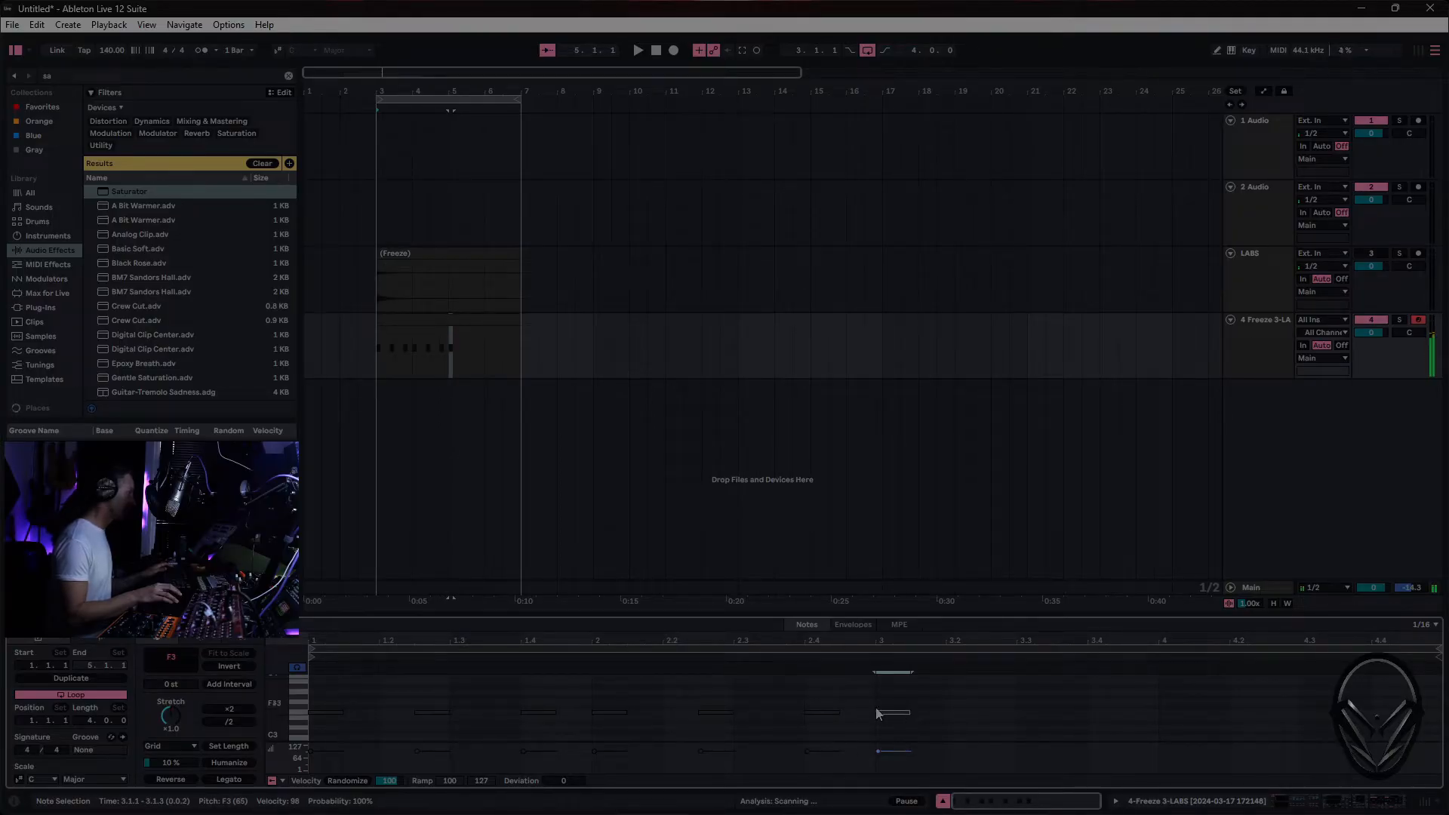
key("Delete")
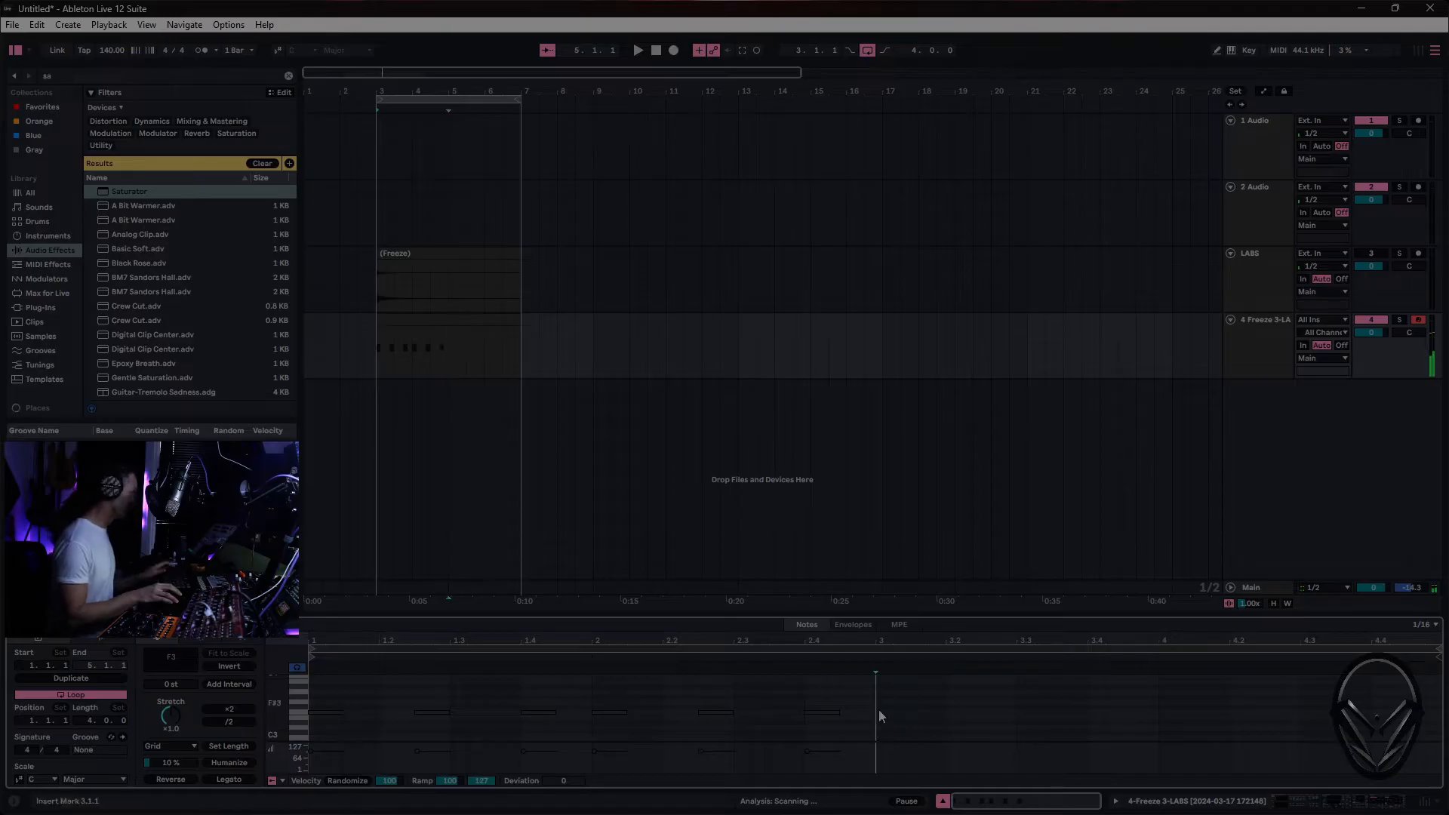
left_click_drag(871, 687, 311, 753)
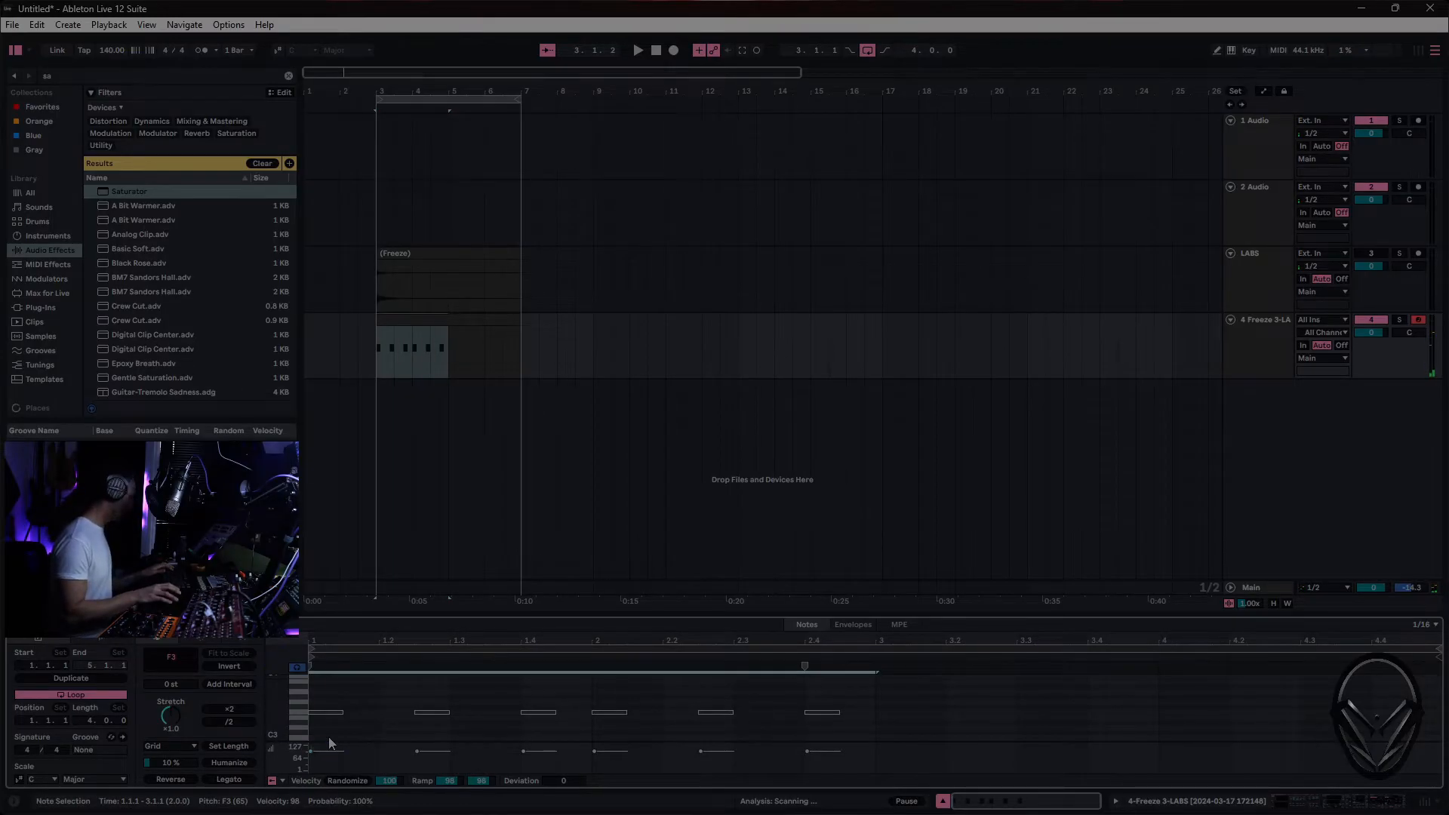
key("ctrl+d")
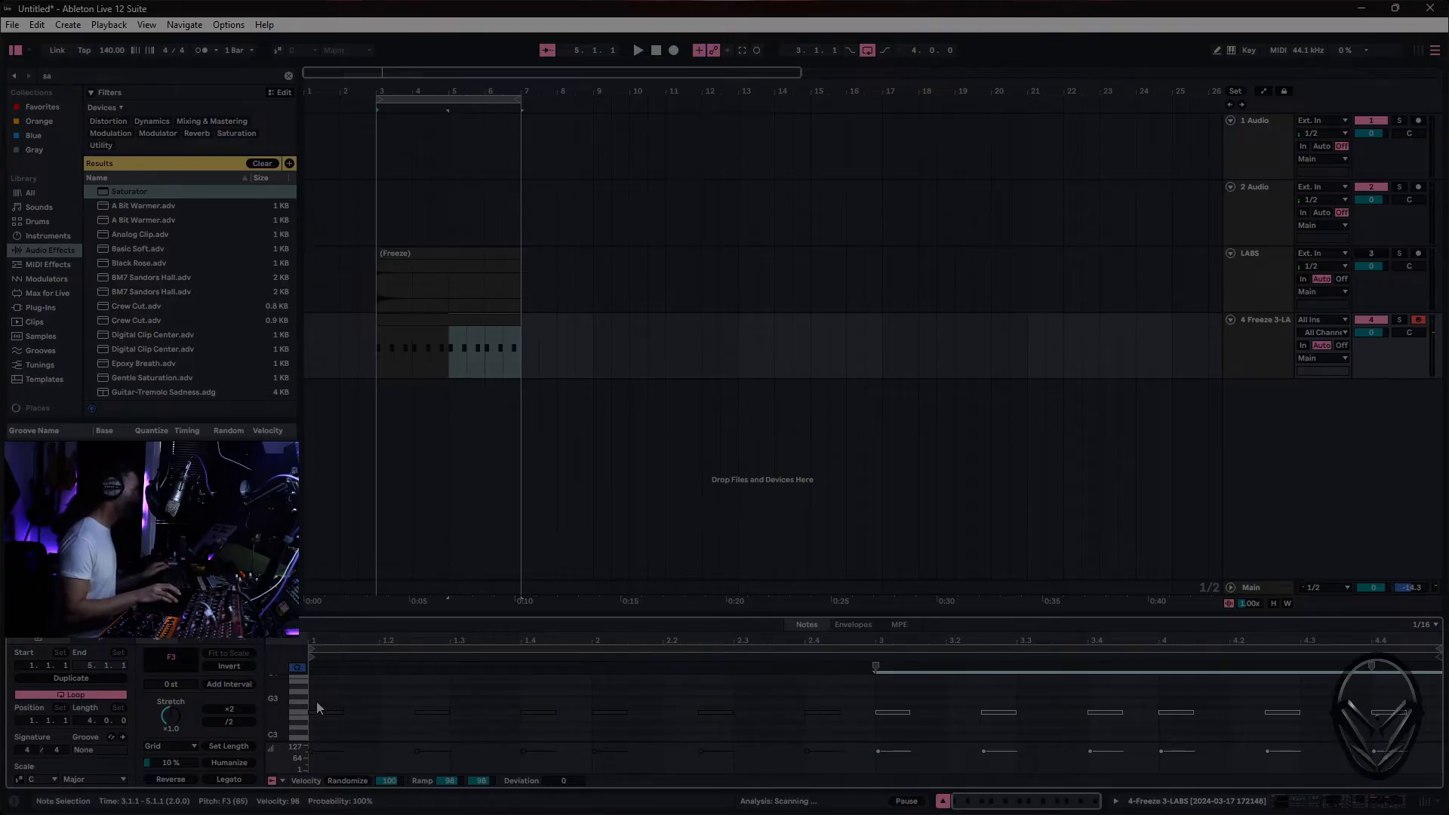
- Draw a descending velocity ramp from 127 to 5 across all the F3 notes and play the clip
left_click_drag(323, 696, 1415, 751)
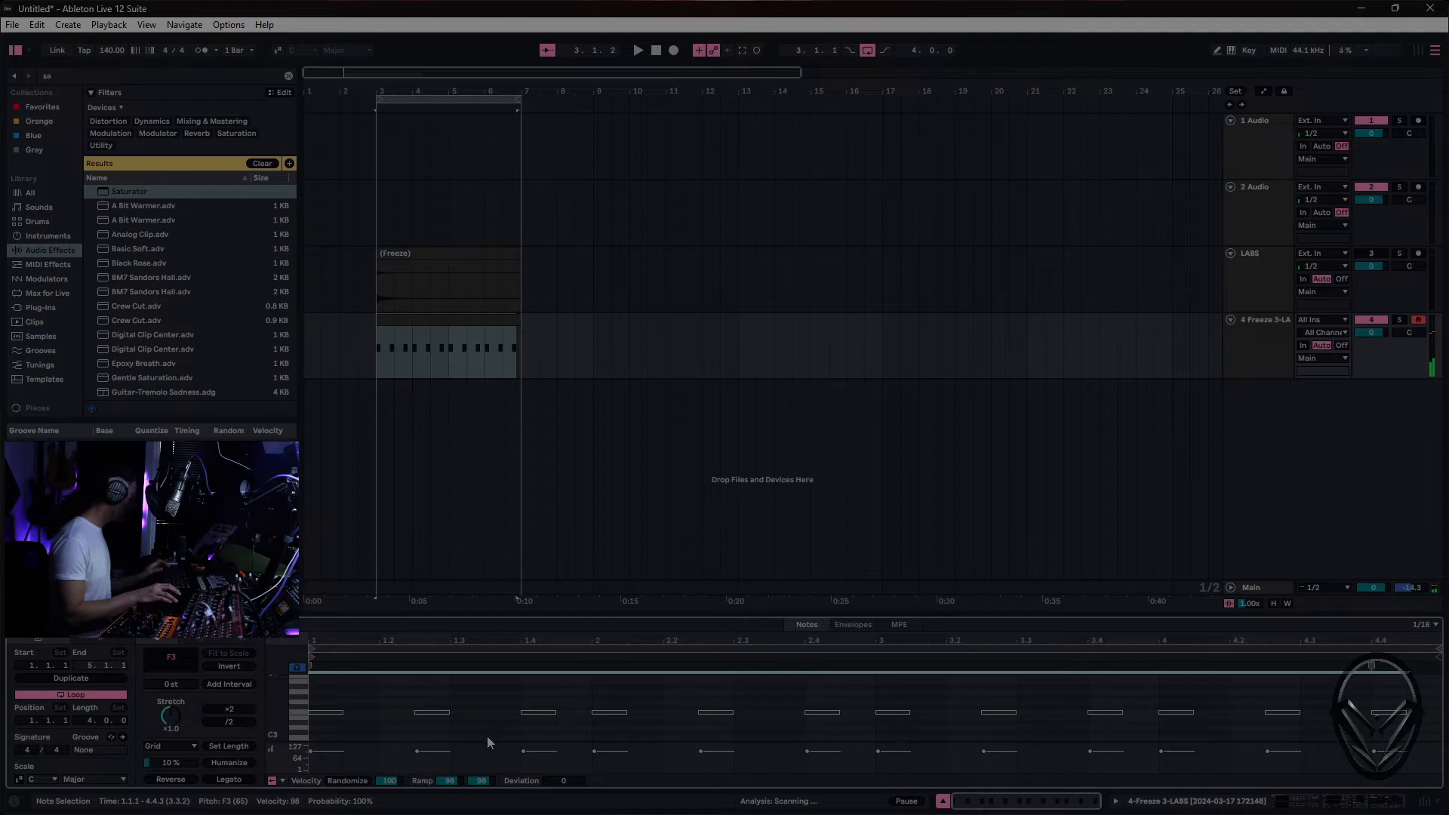
key("b")
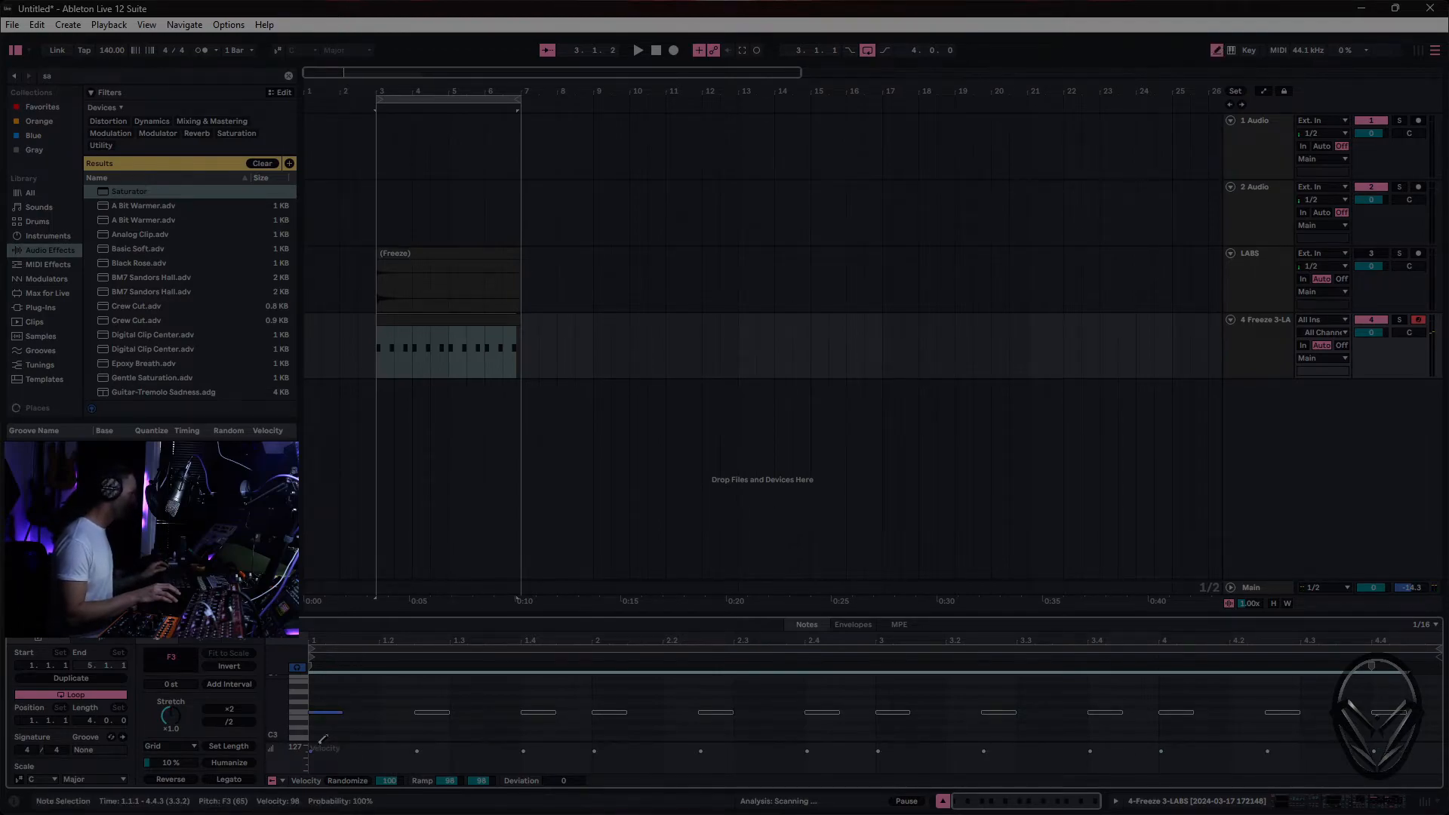
left_click_drag(419, 753, 1417, 782)
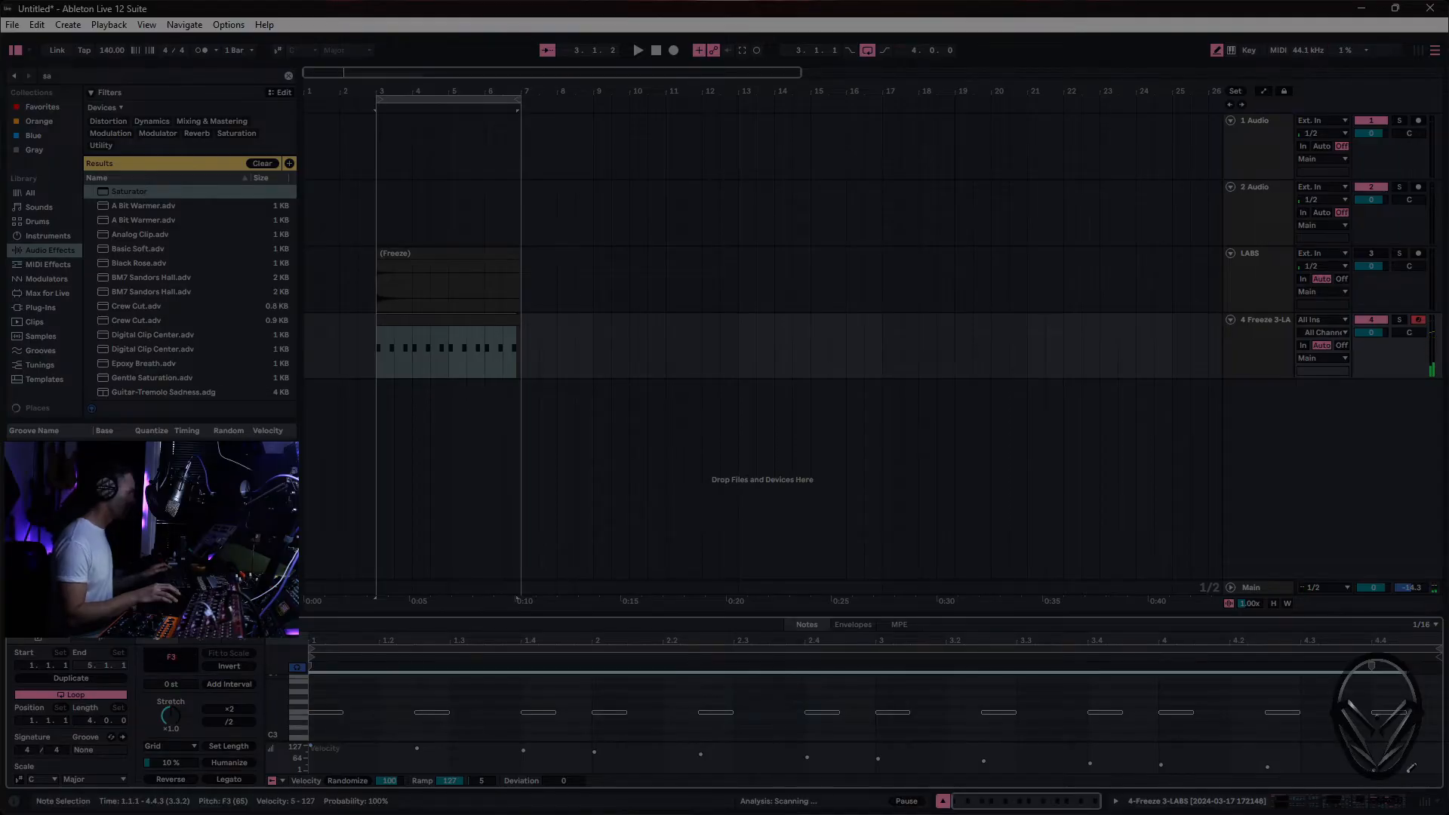
key("space")
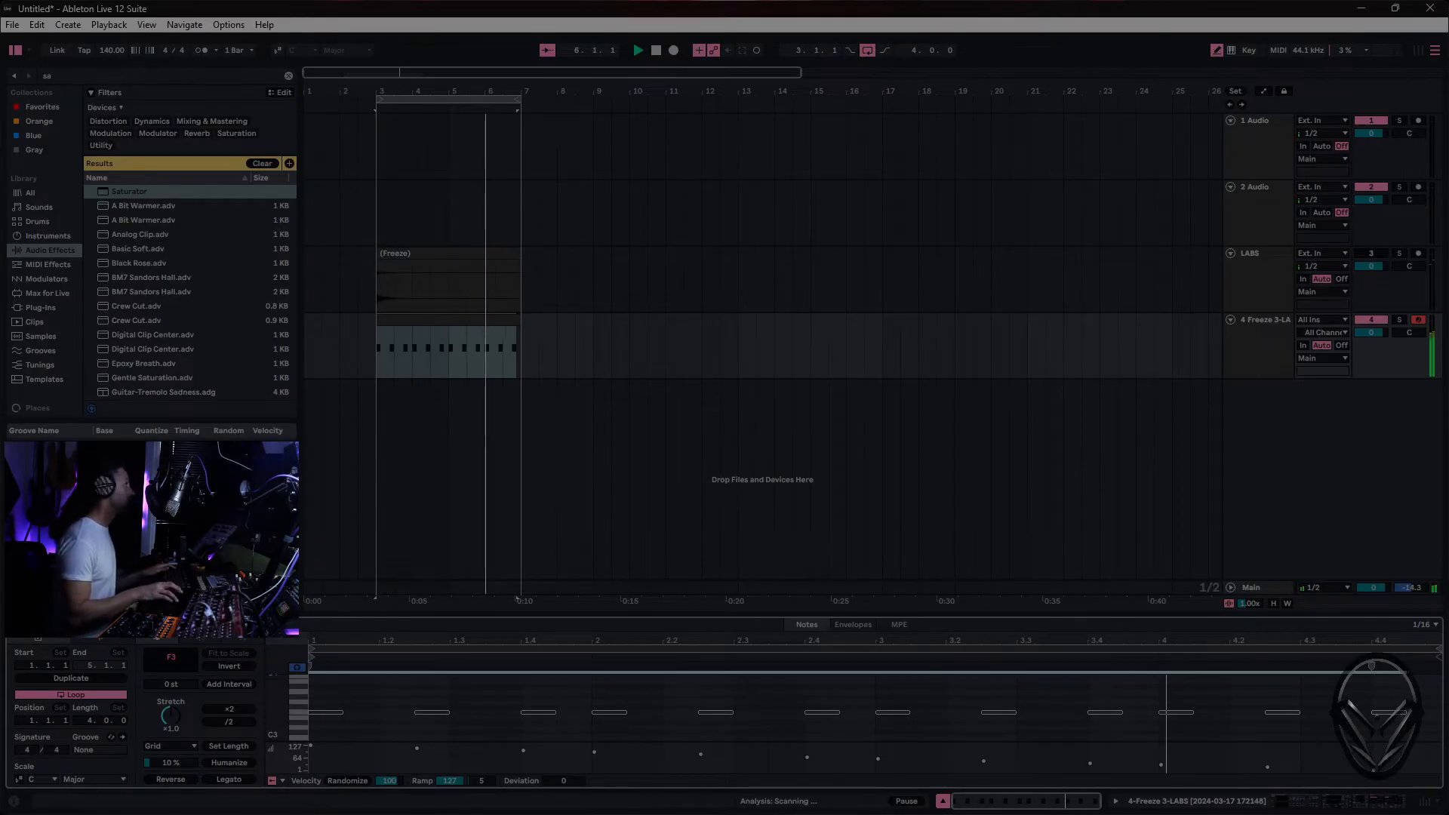
- In the Sampler track's device chain, lower the oscillator's Volume to -17 dB and reduce its Vol<Vel amount
key("Tab")
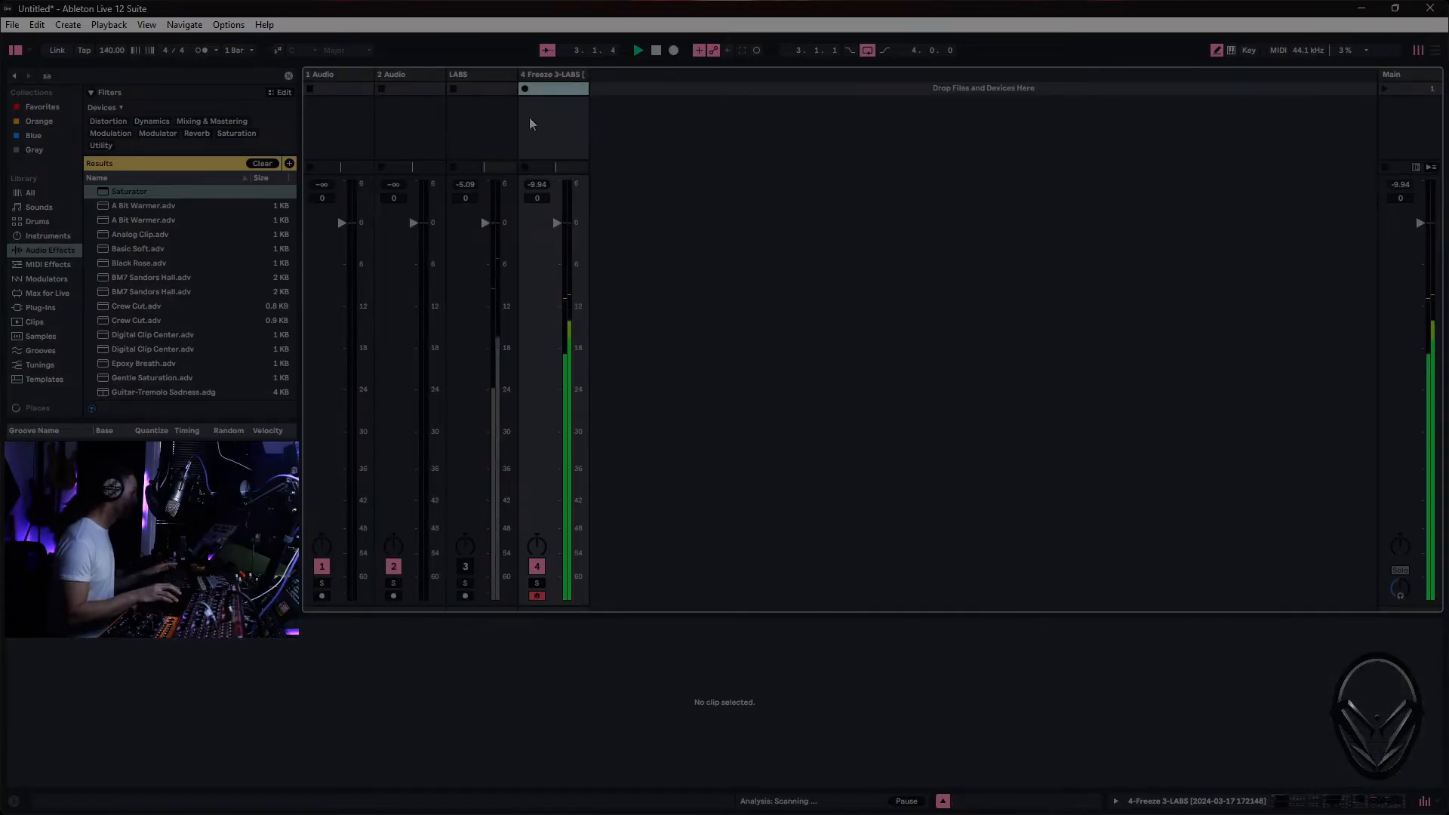
double_click(555, 77)
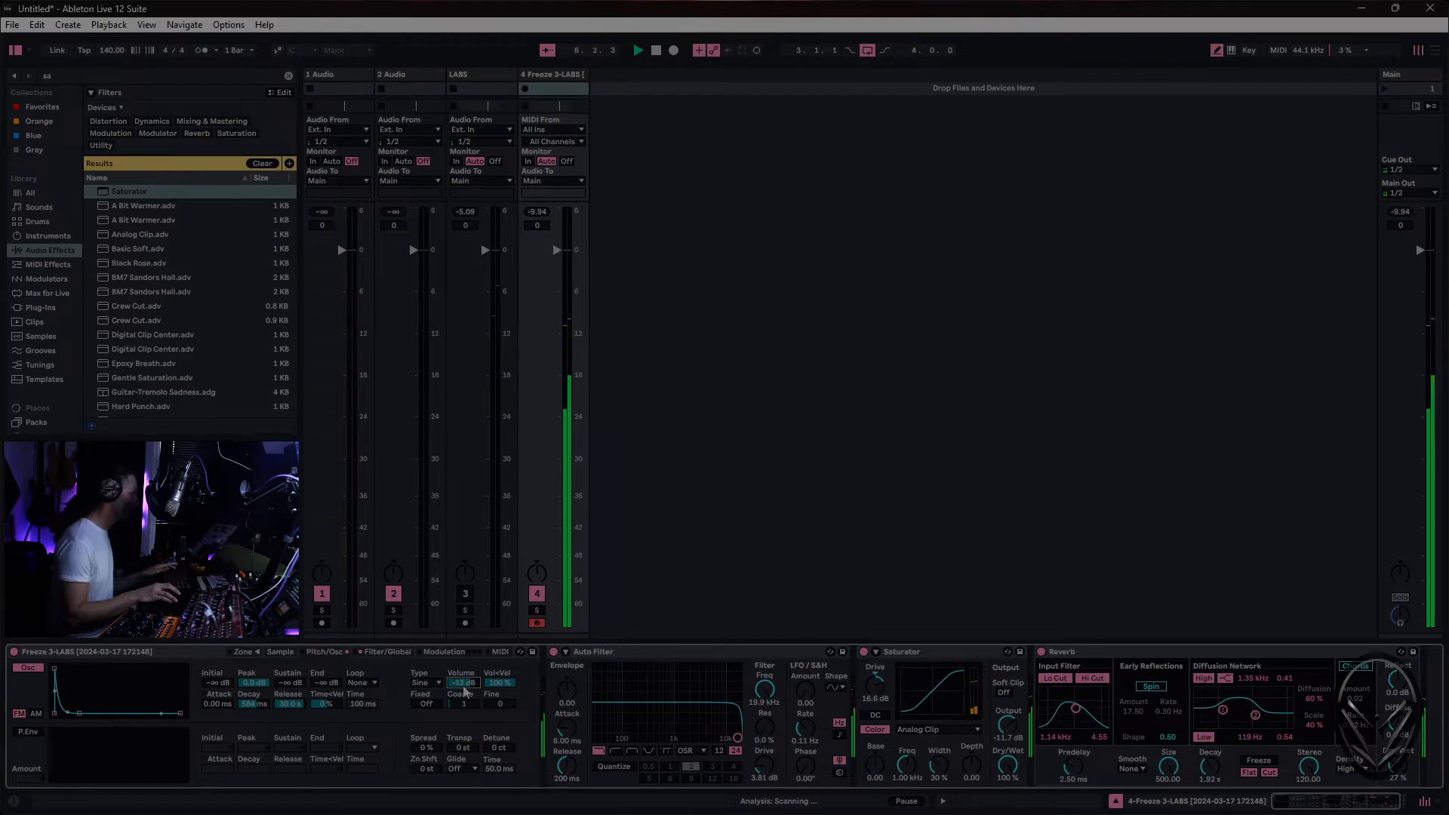
left_click_drag(499, 686, 500, 692)
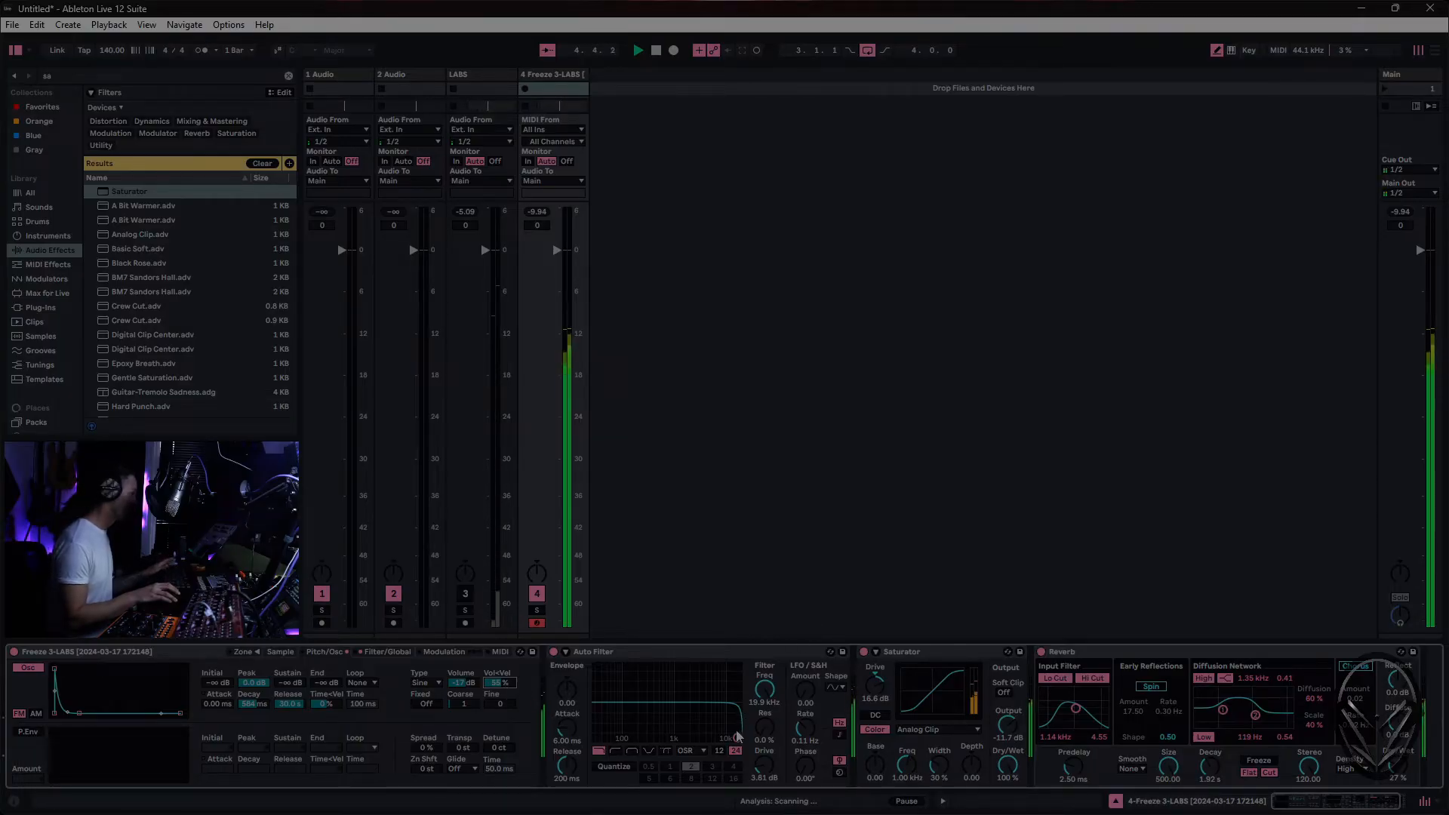
mouse_move(736, 737)
left_mouse_down()
mouse_move(634, 724)
mouse_move(738, 738)
left_mouse_up()
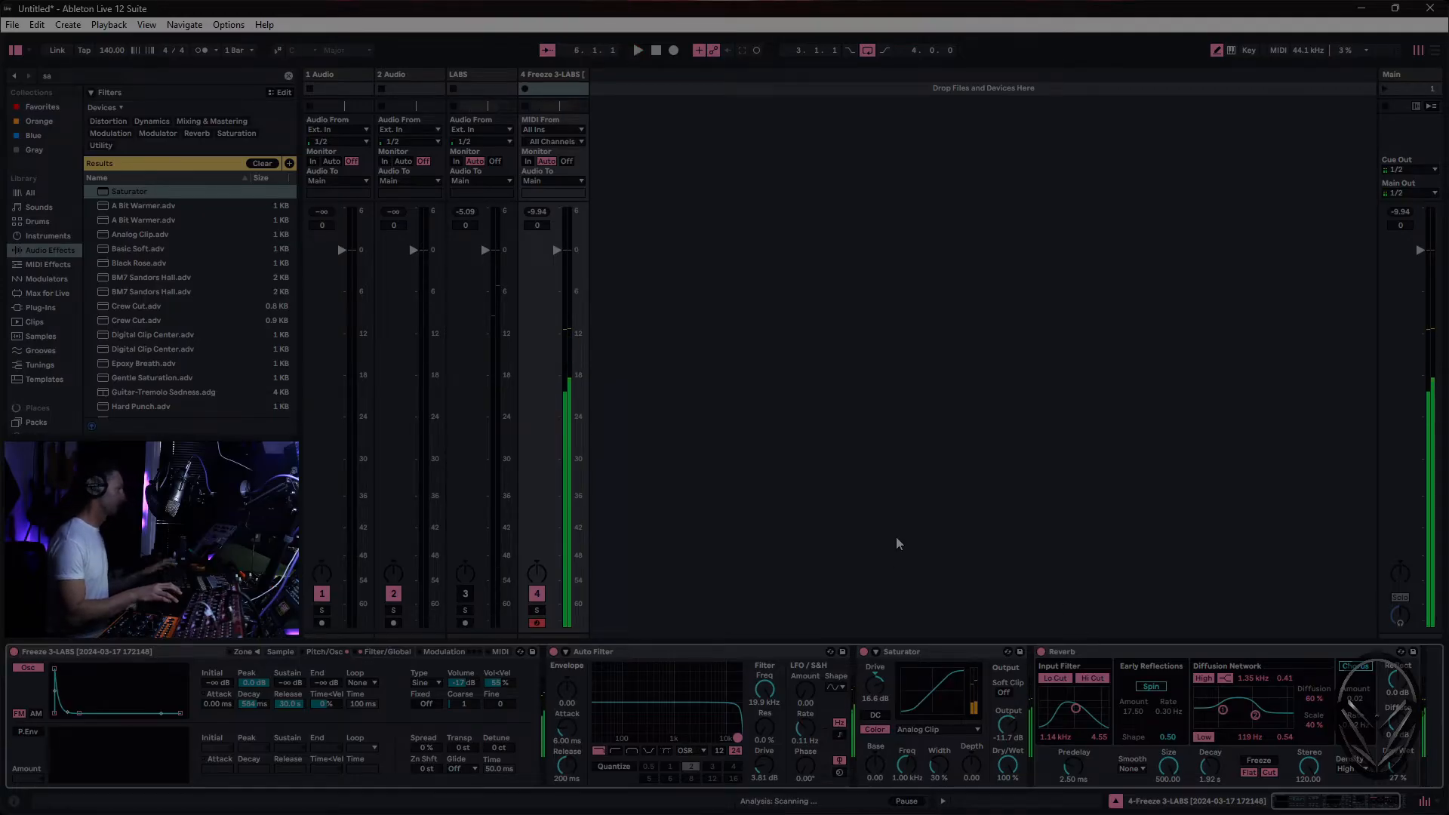
- Replace the Sampler track's old arrangement clip with an empty four-bar MIDI clip from bar 3 to bar 7
key("Tab")
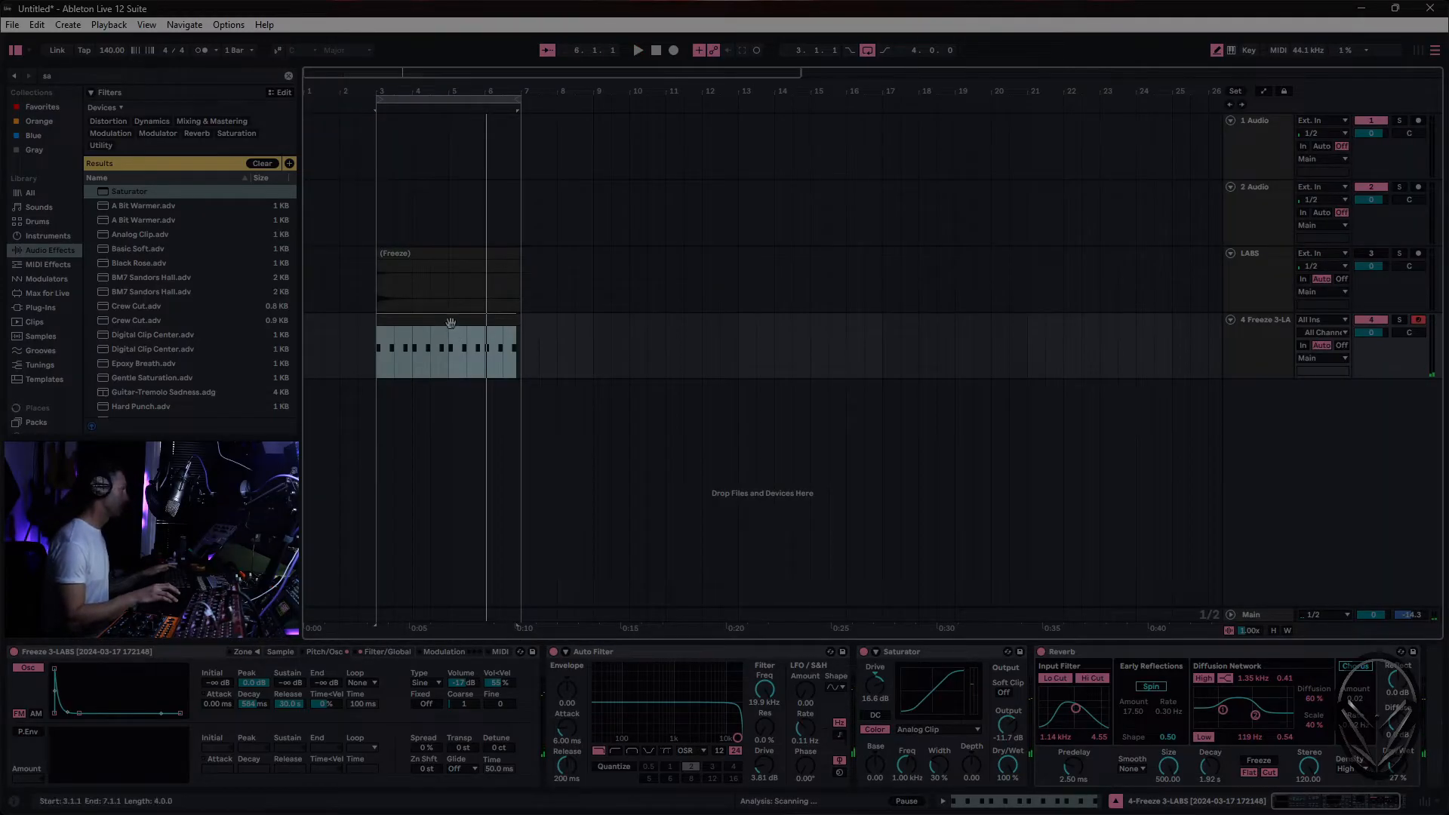
left_click_drag(381, 341, 407, 341)
right_click(502, 341)
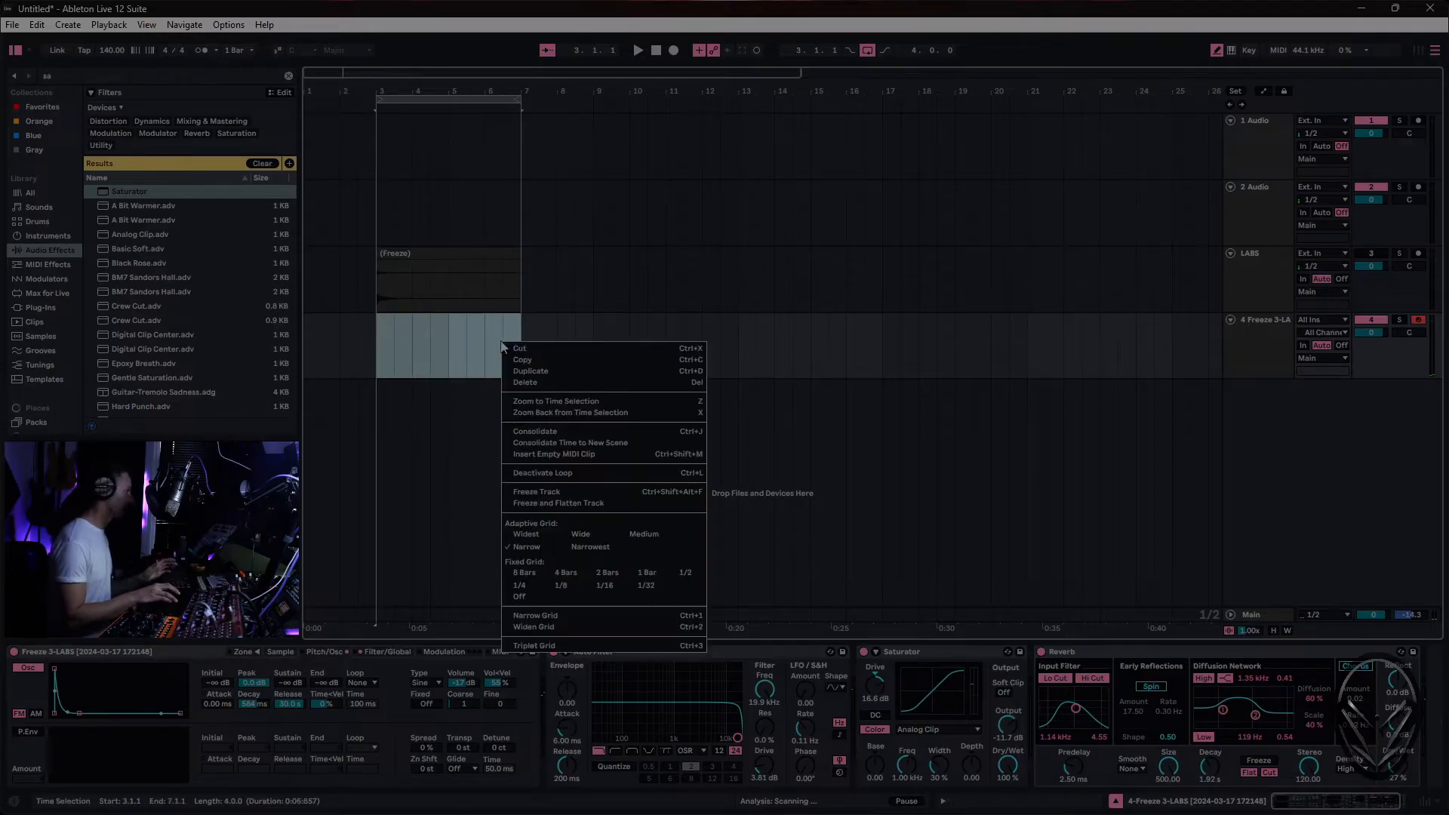
left_click(555, 461)
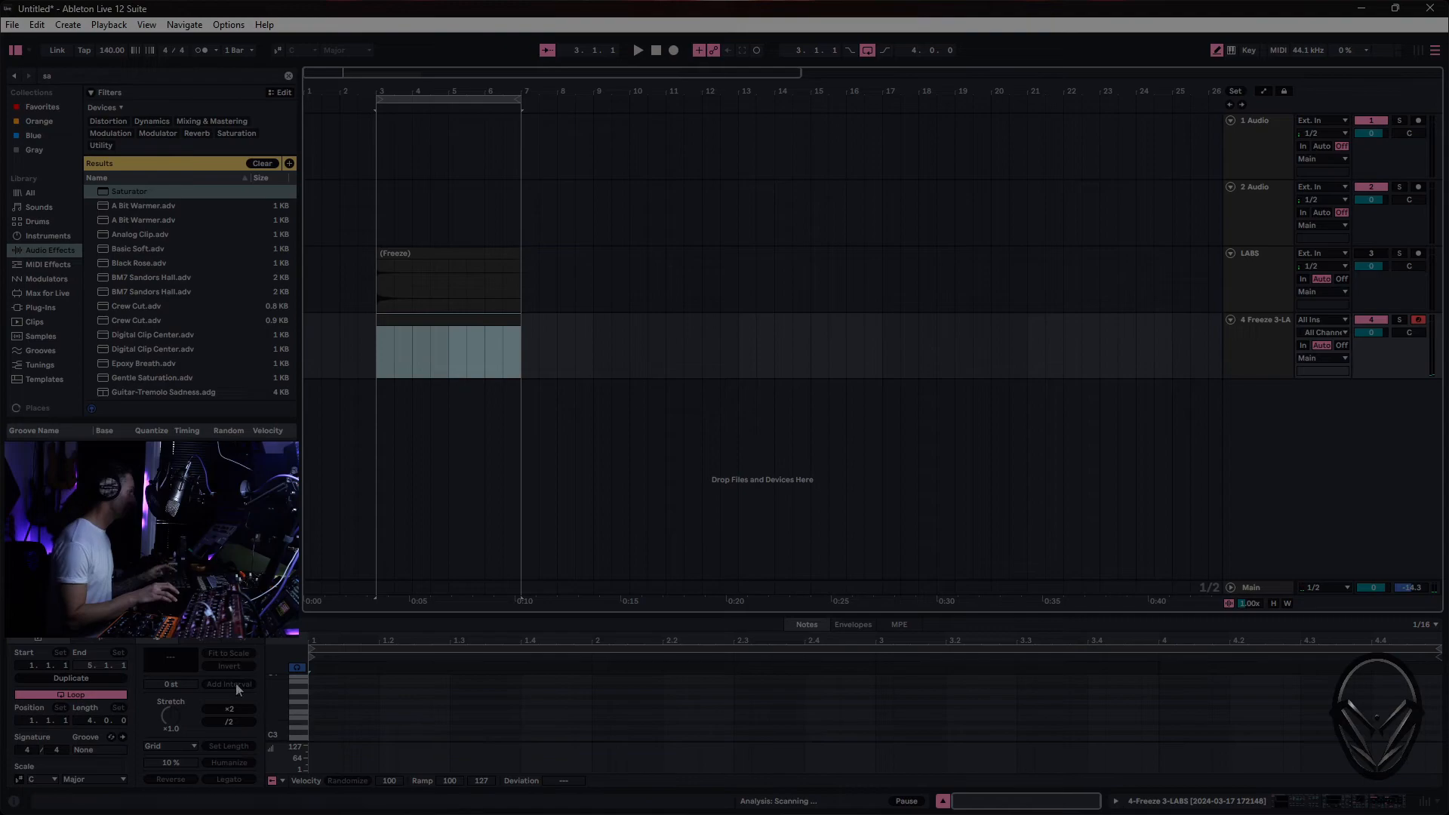
- Add an F3 note two sixteenths long at the start of the clip and play it back with the metronome on
left_click(325, 707)
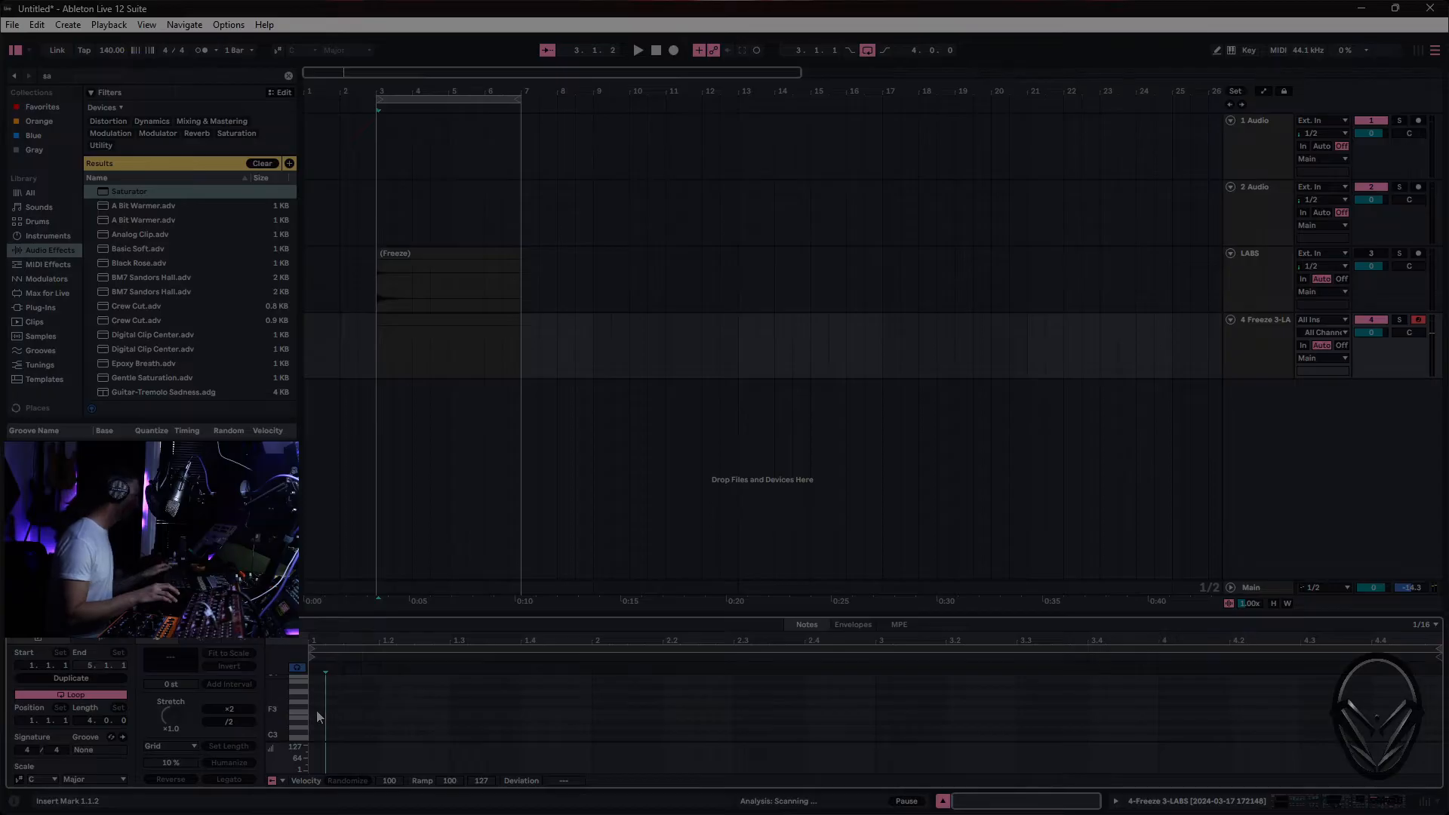
key("shift+Right")
left_click_drag(313, 717, 347, 713)
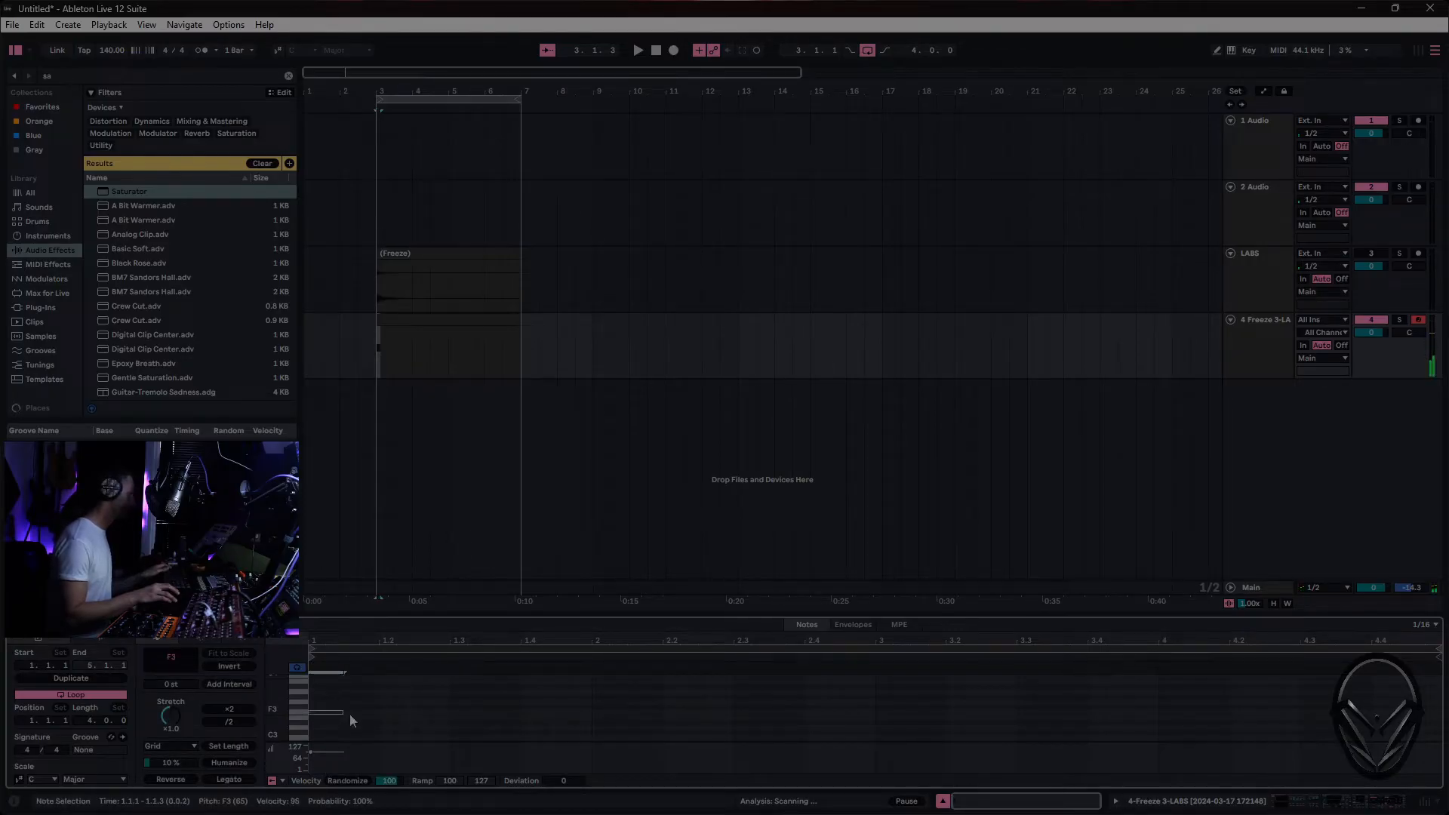
key("space")
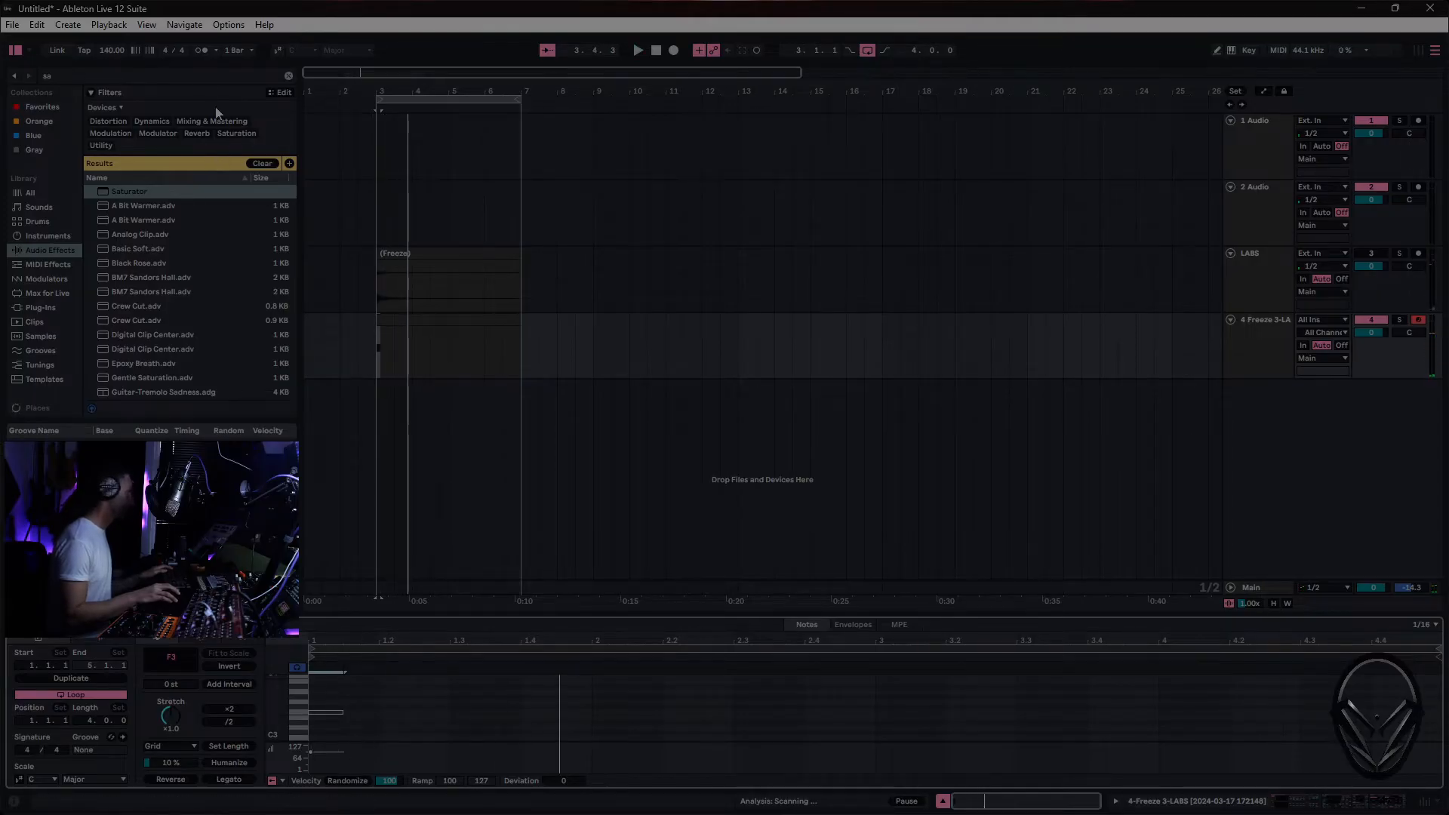
left_click(202, 50)
key("space")
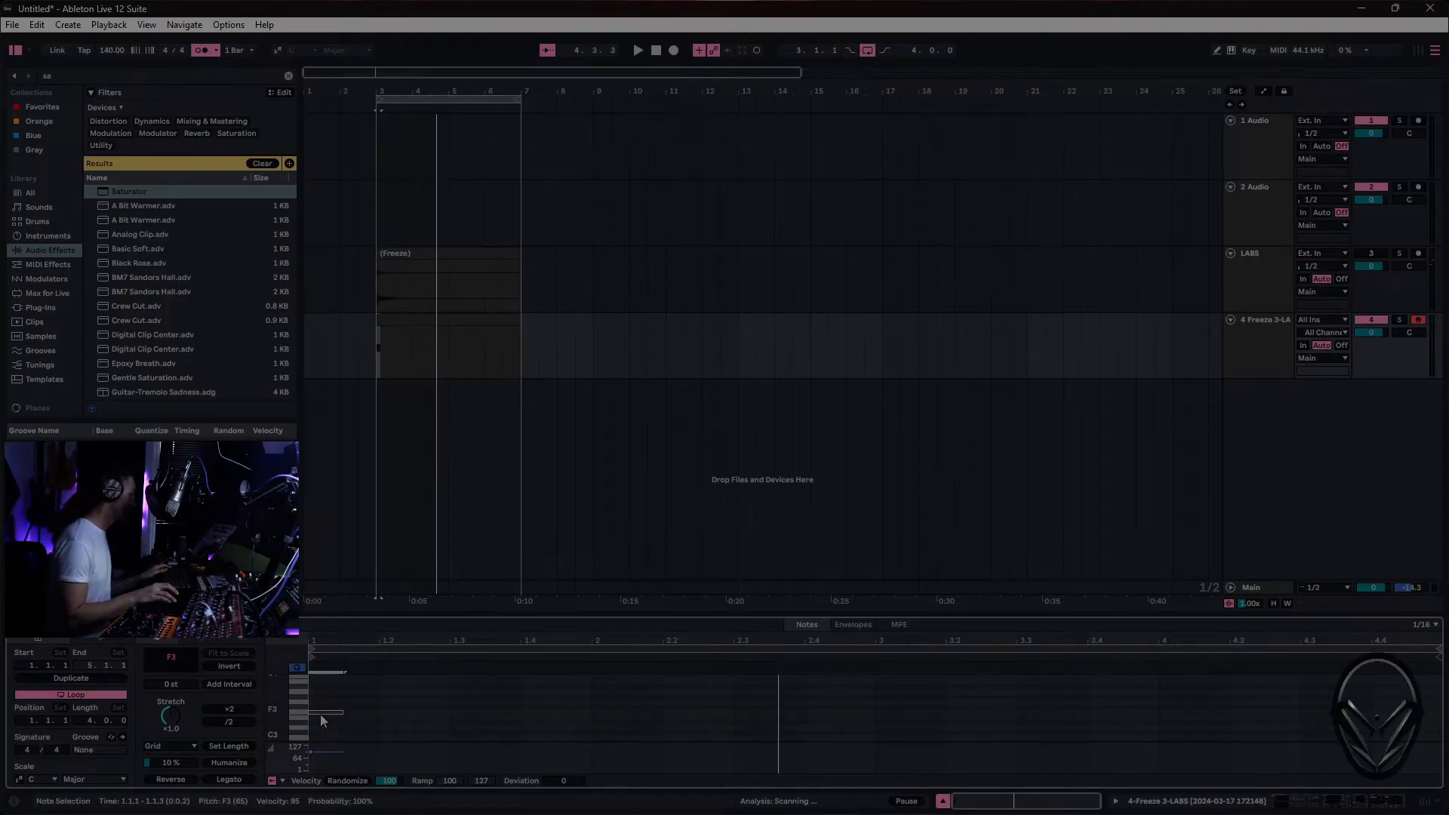
- Copy the F3 note to the starts of the clip's bars 2, 3 and 4 and play the pattern
mouse_move(321, 718)
left_mouse_down()
mouse_move(1208, 719)
mouse_move(1174, 717)
left_mouse_up()
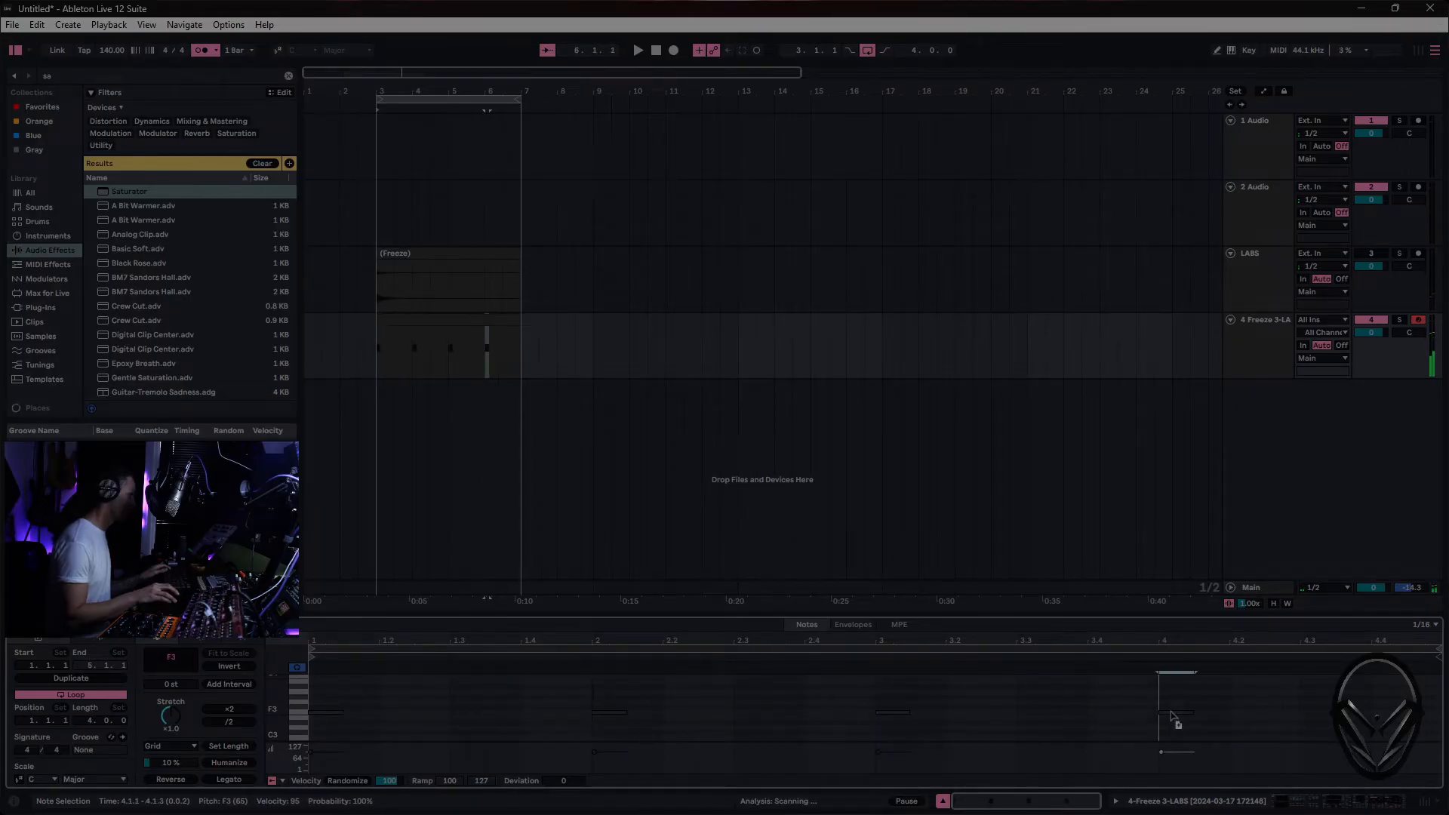
key("space")
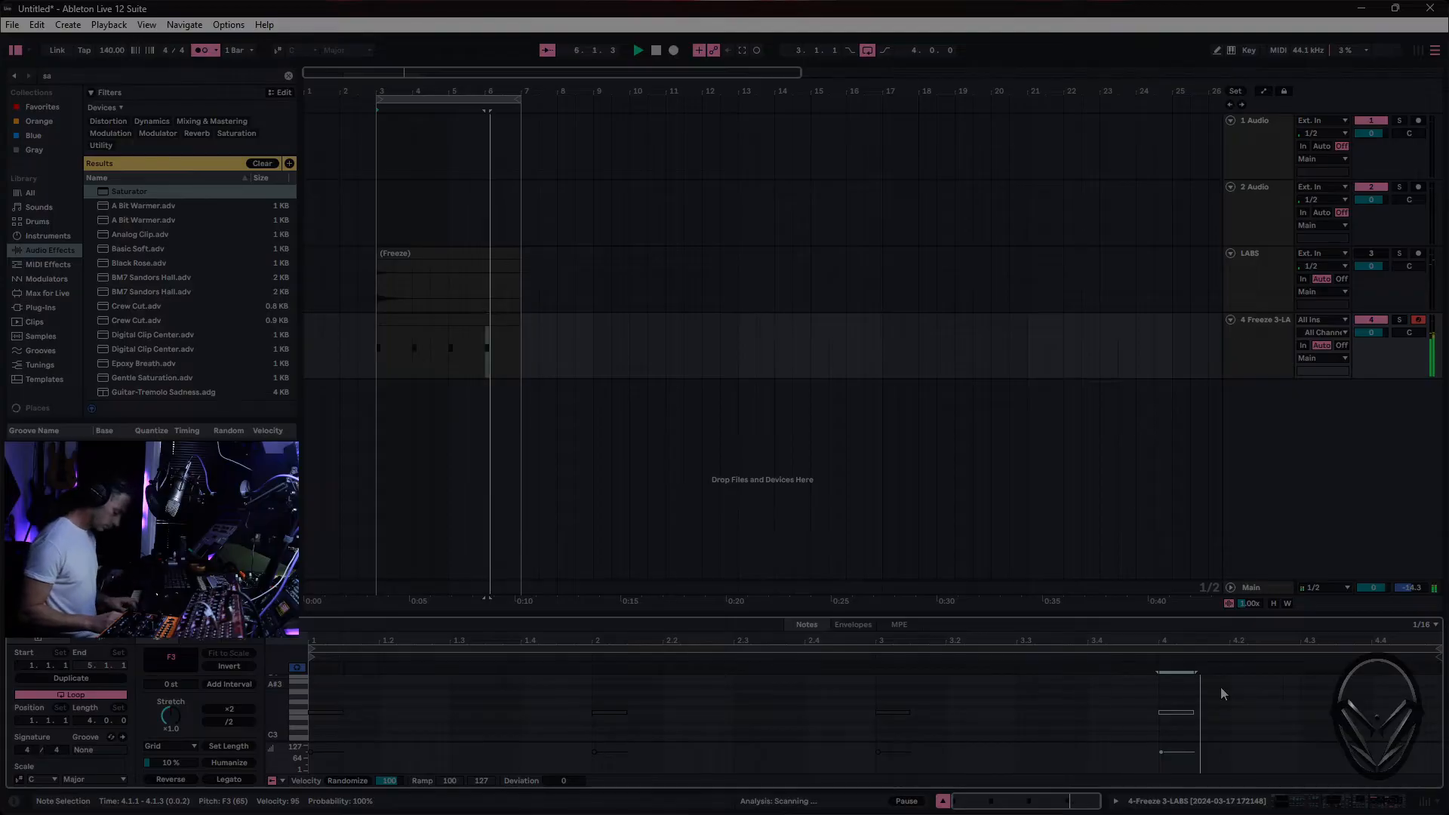
key("space")
key("space")
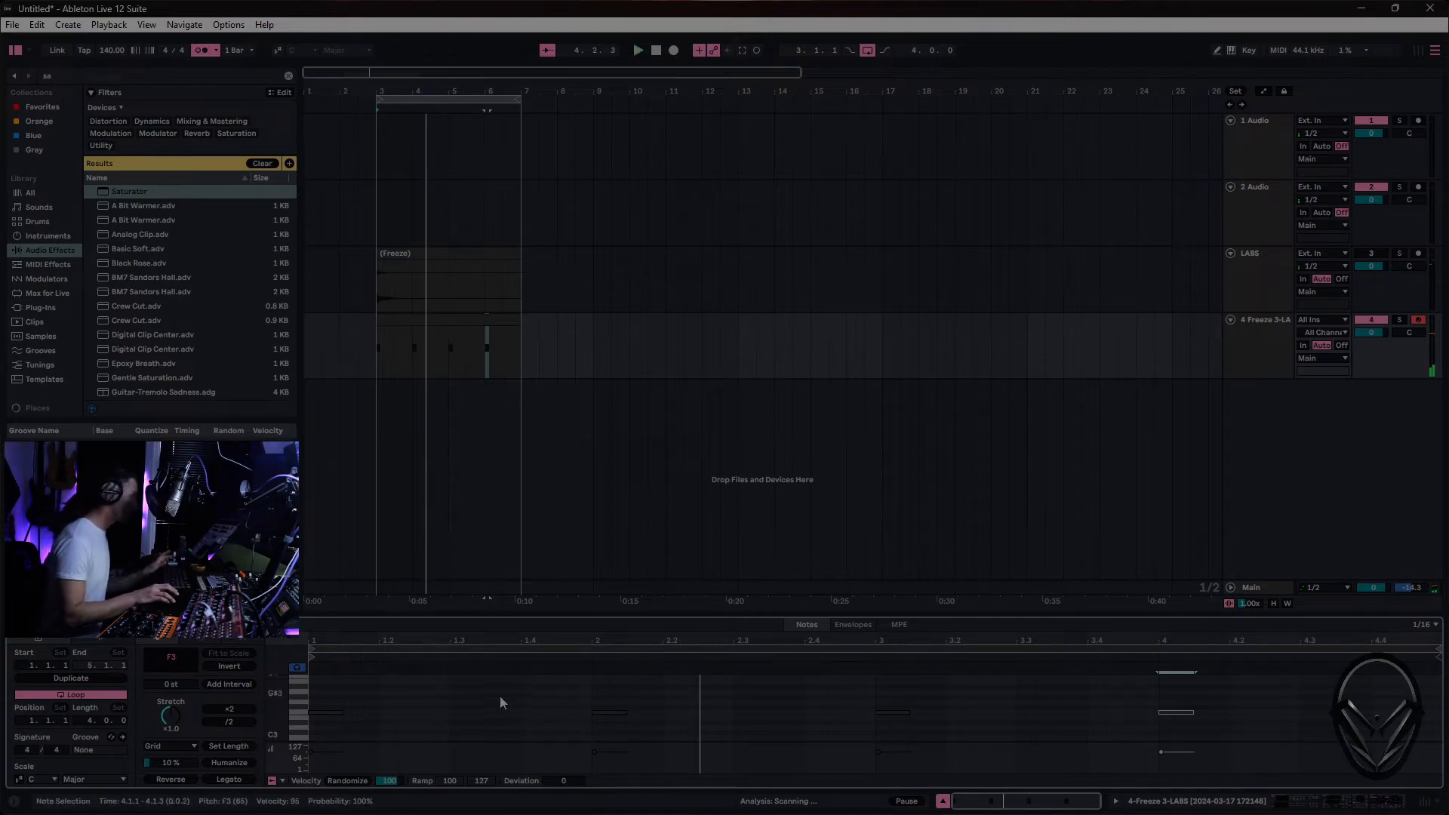
- Delete the F3 notes at the starts of the clip's bars 2 and 4
left_click_drag(501, 696, 694, 723)
key("Delete")
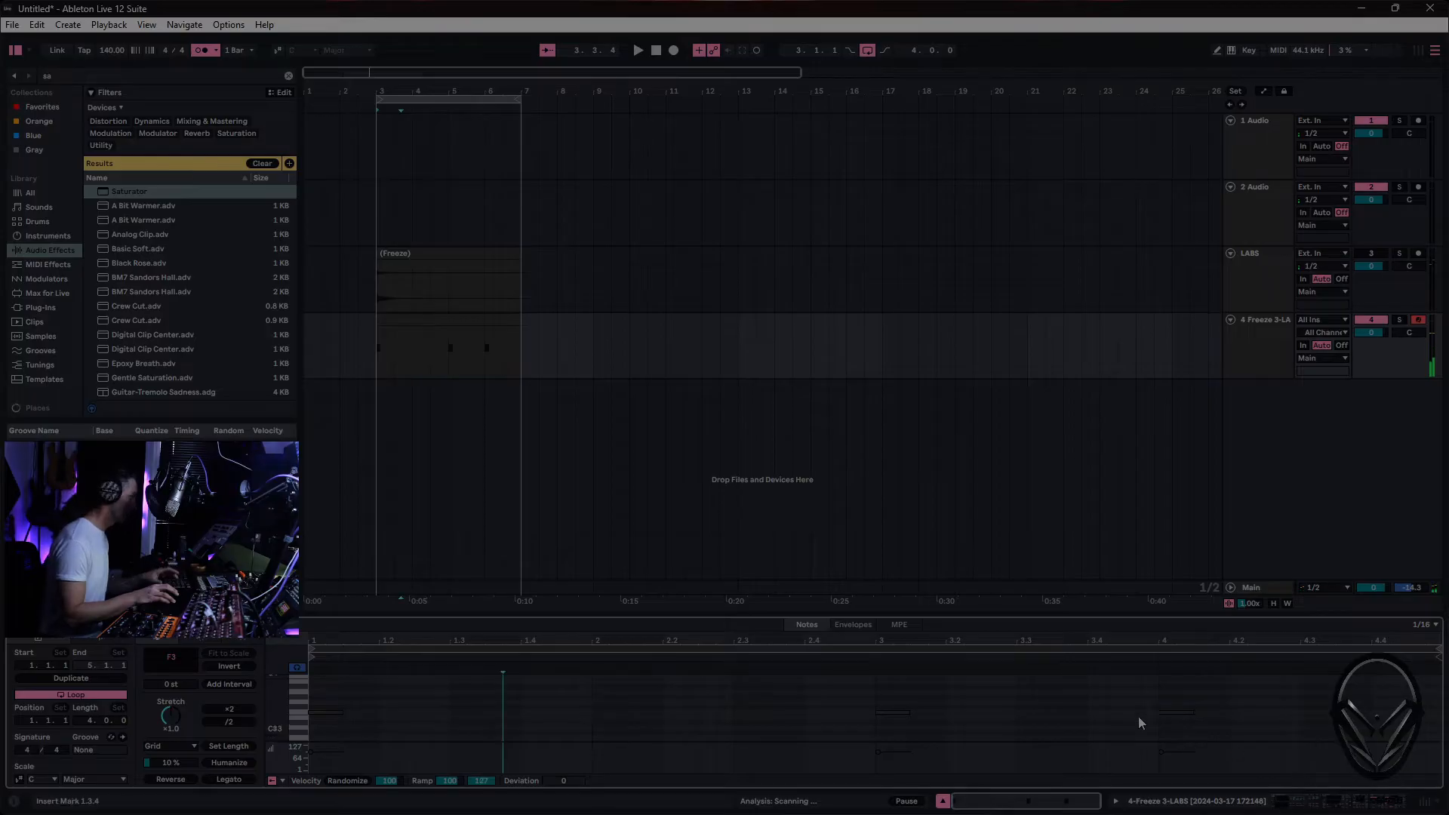
left_click_drag(1150, 712, 1292, 725)
key("Delete")
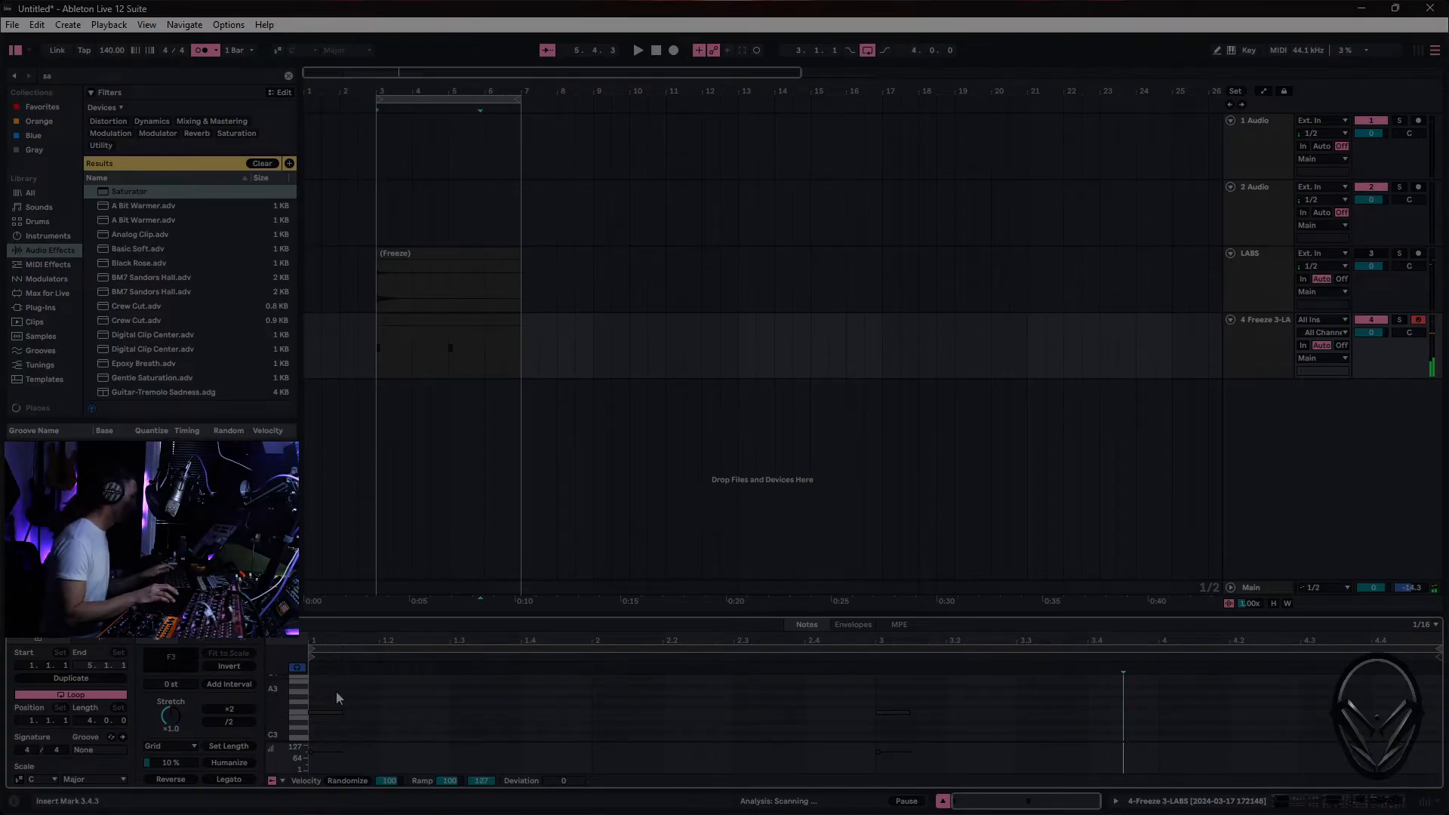
- Copy the two remaining F3 notes together to build a syncopated five-note pattern in both bars 1 and 3
left_click_drag(337, 691, 773, 744)
left_click_drag(917, 751, 917, 751)
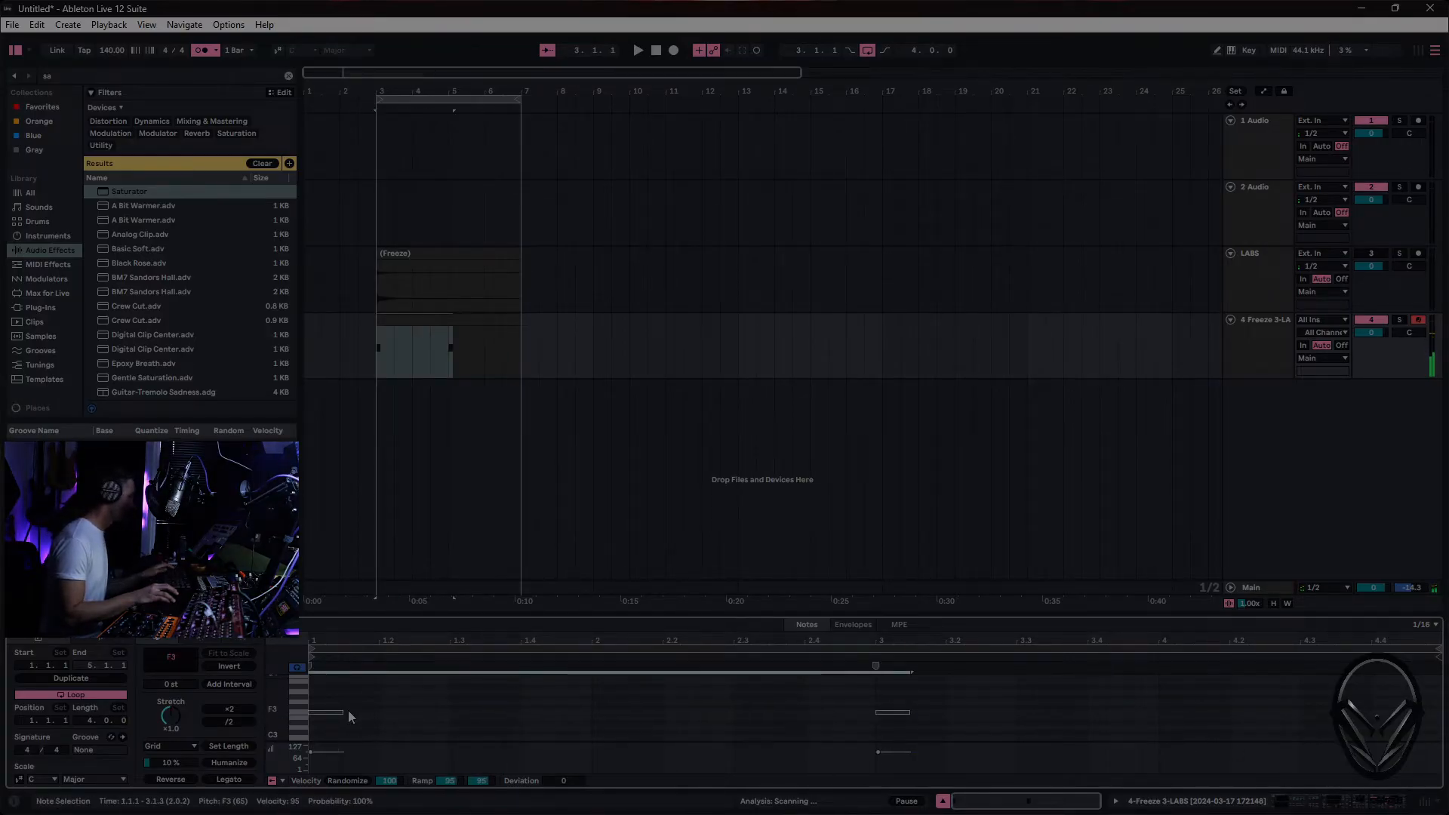
left_click_drag(347, 715, 555, 720)
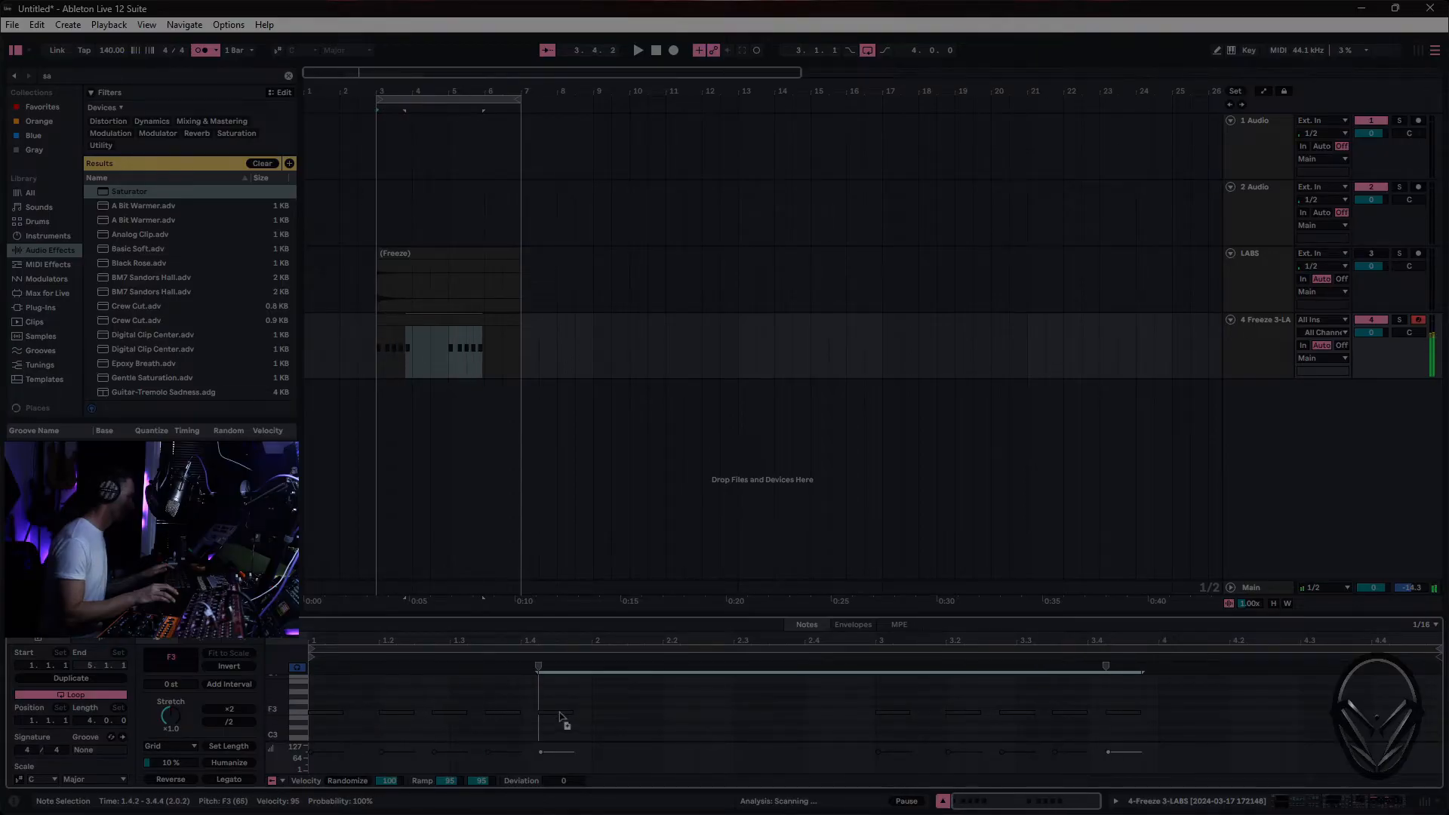
- Draw a rising velocity ramp across each five-note group and play the clip
left_click(633, 714)
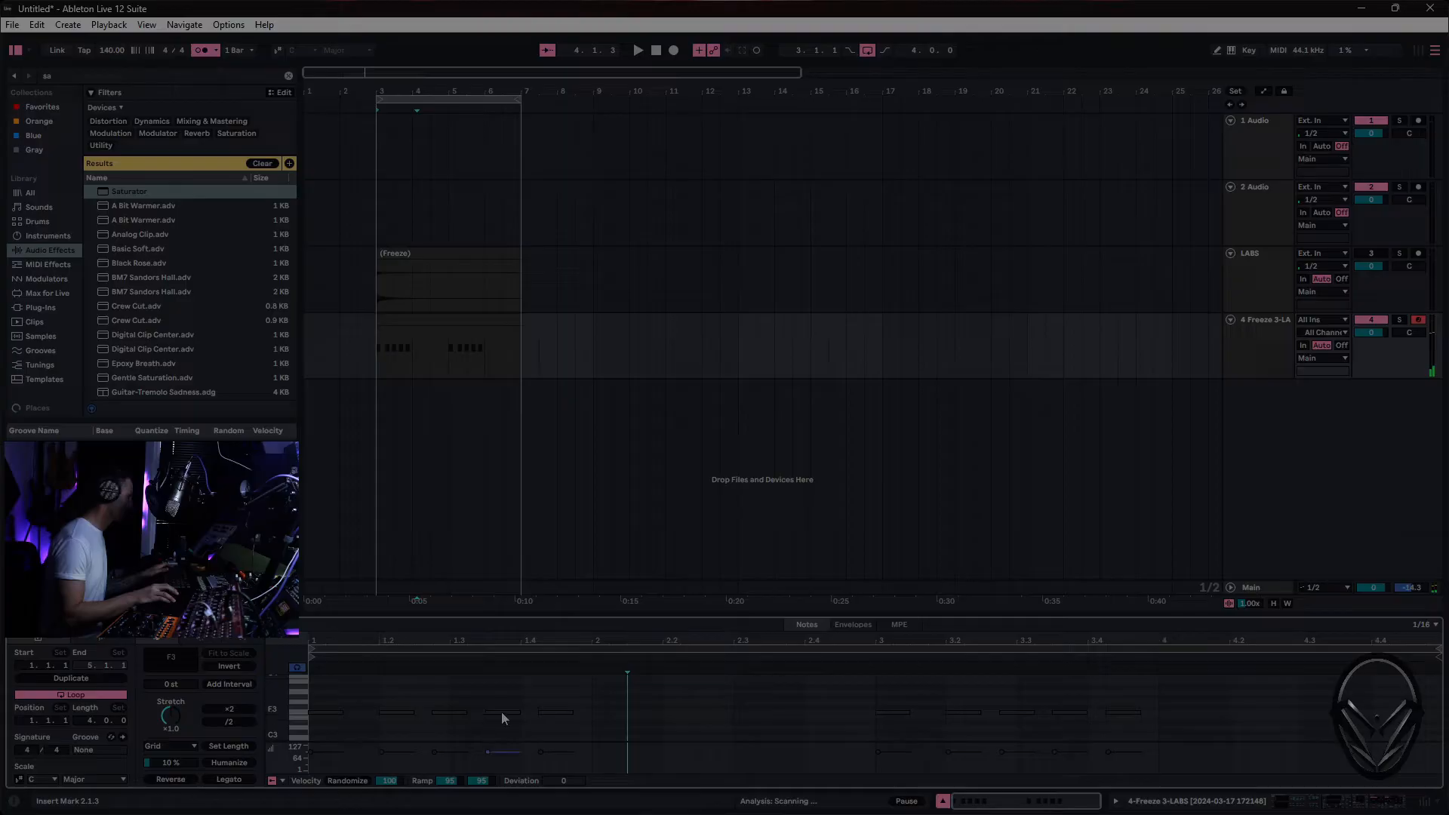
key("b")
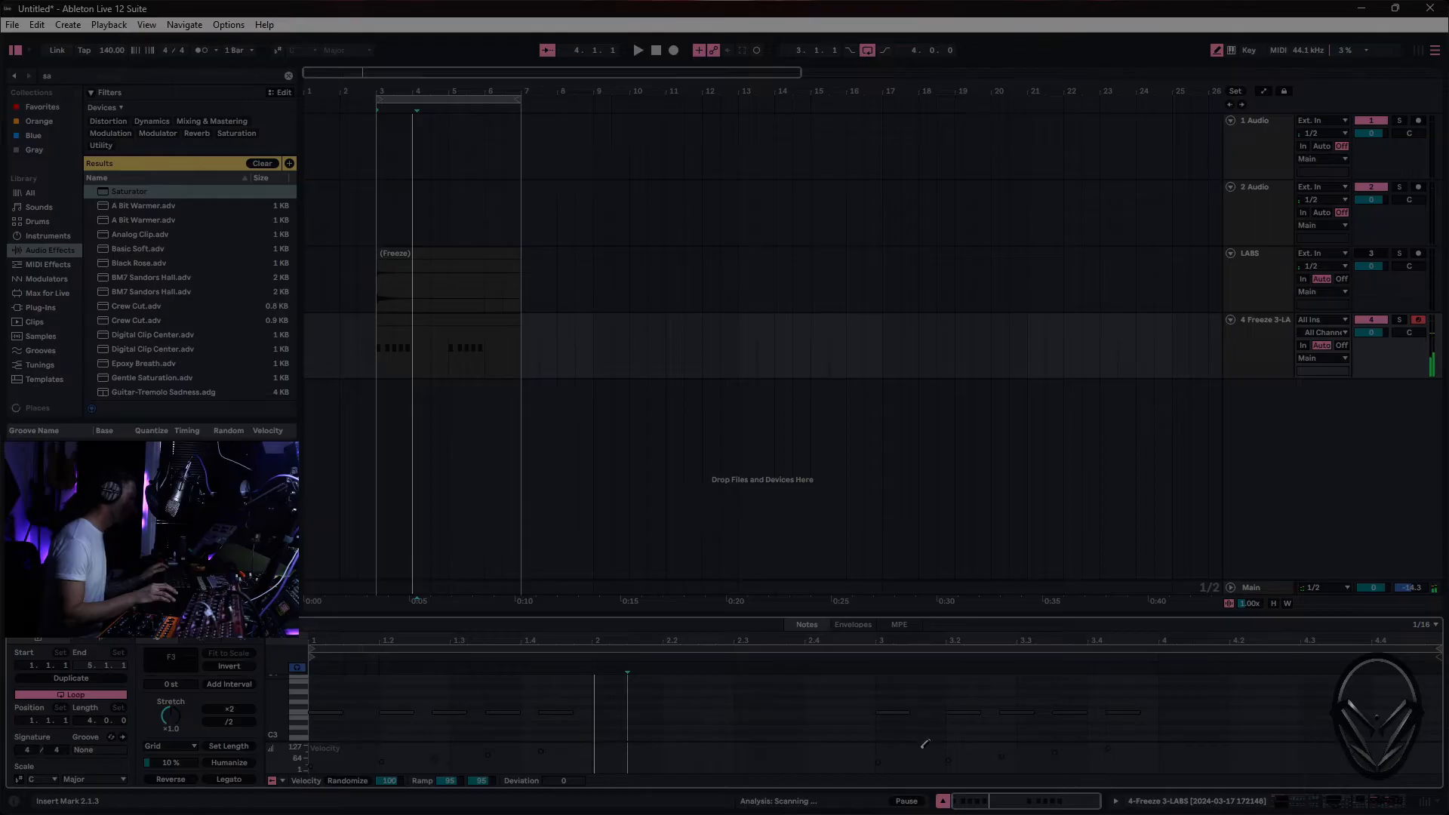
key("space")
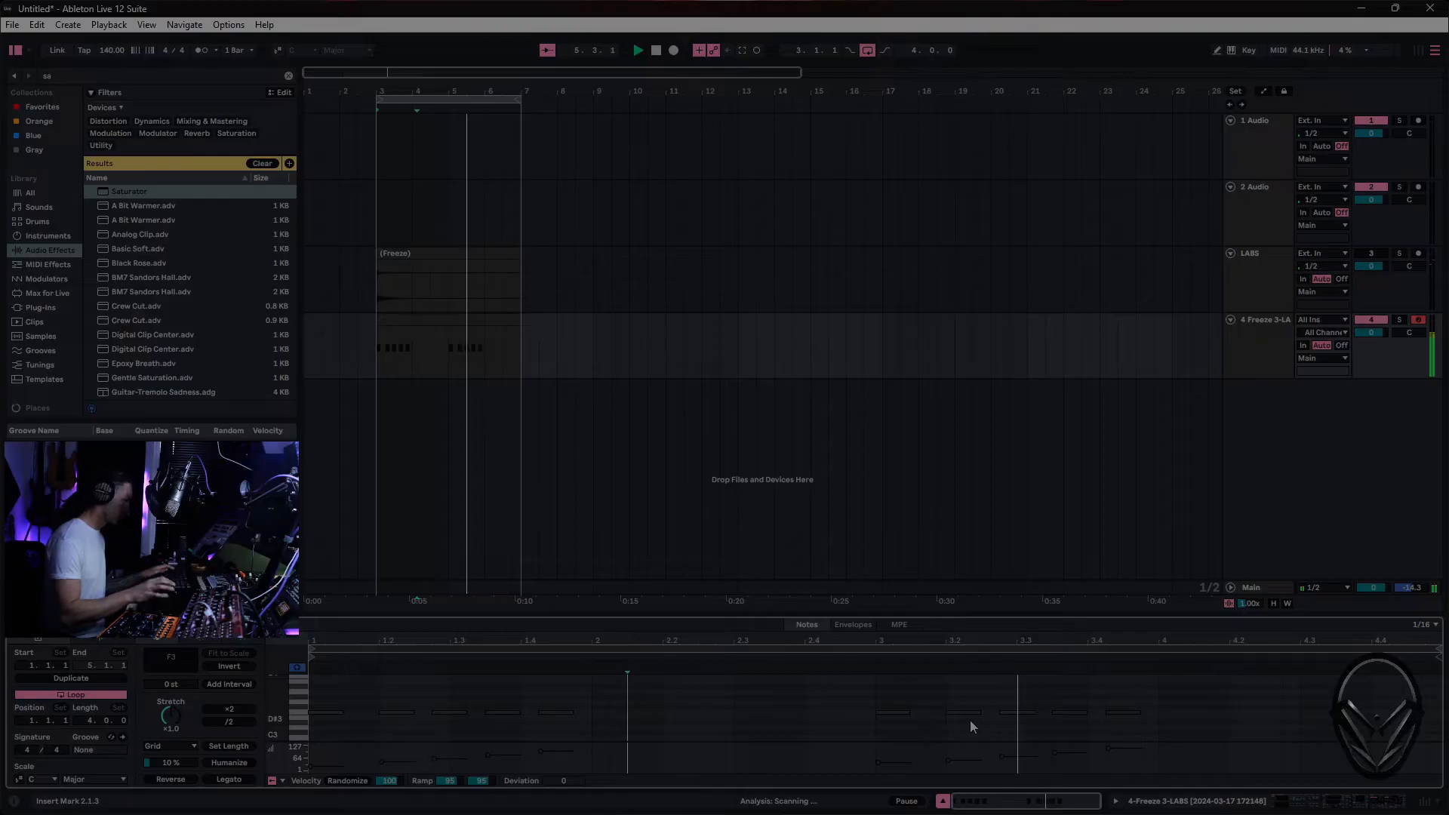
- Duplicate the MIDI clip to bars 7 to 11 and extend the arrangement loop to bar 11
left_click(421, 339)
key("ctrl+d")
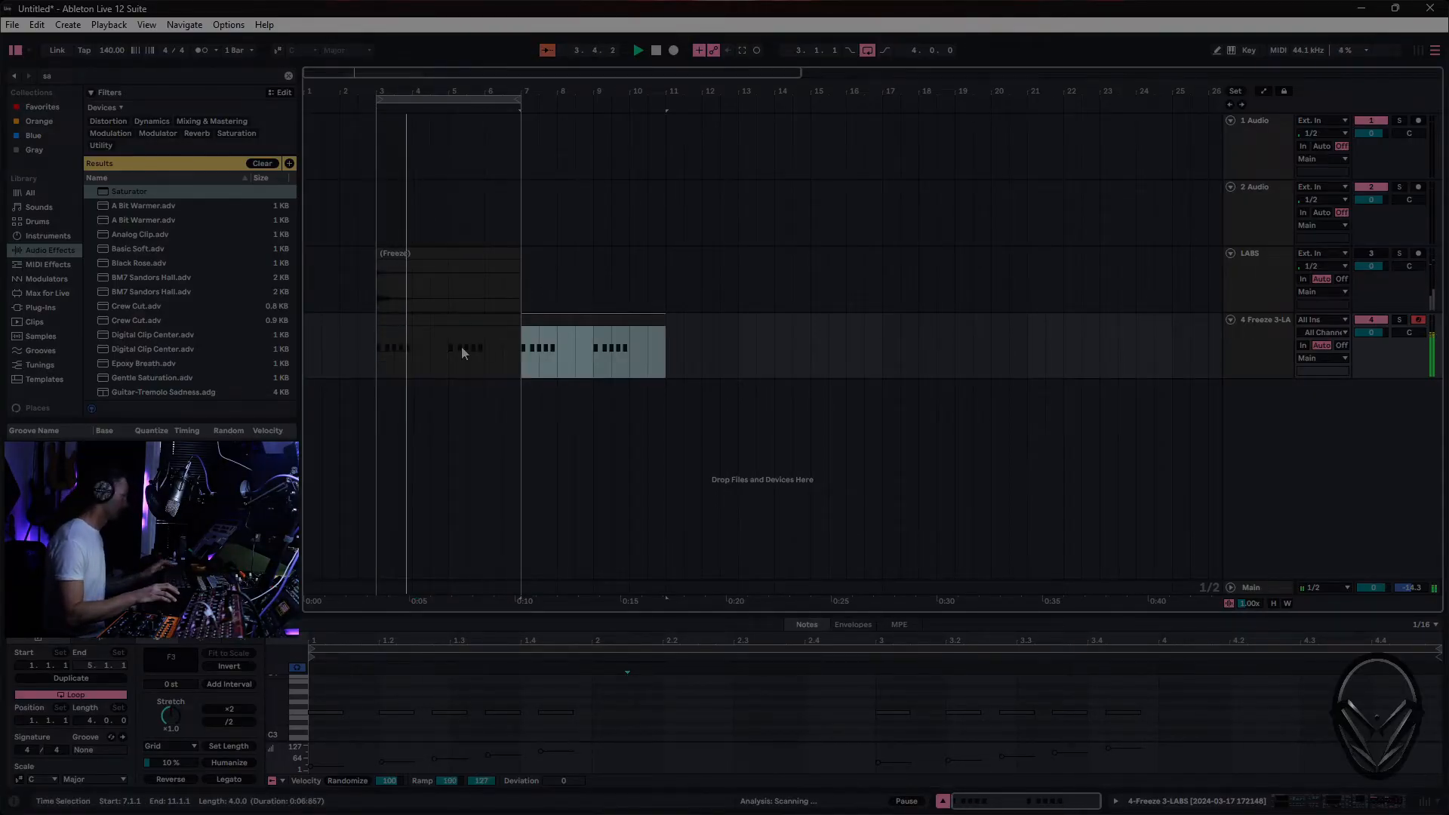
left_click_drag(519, 102, 659, 106)
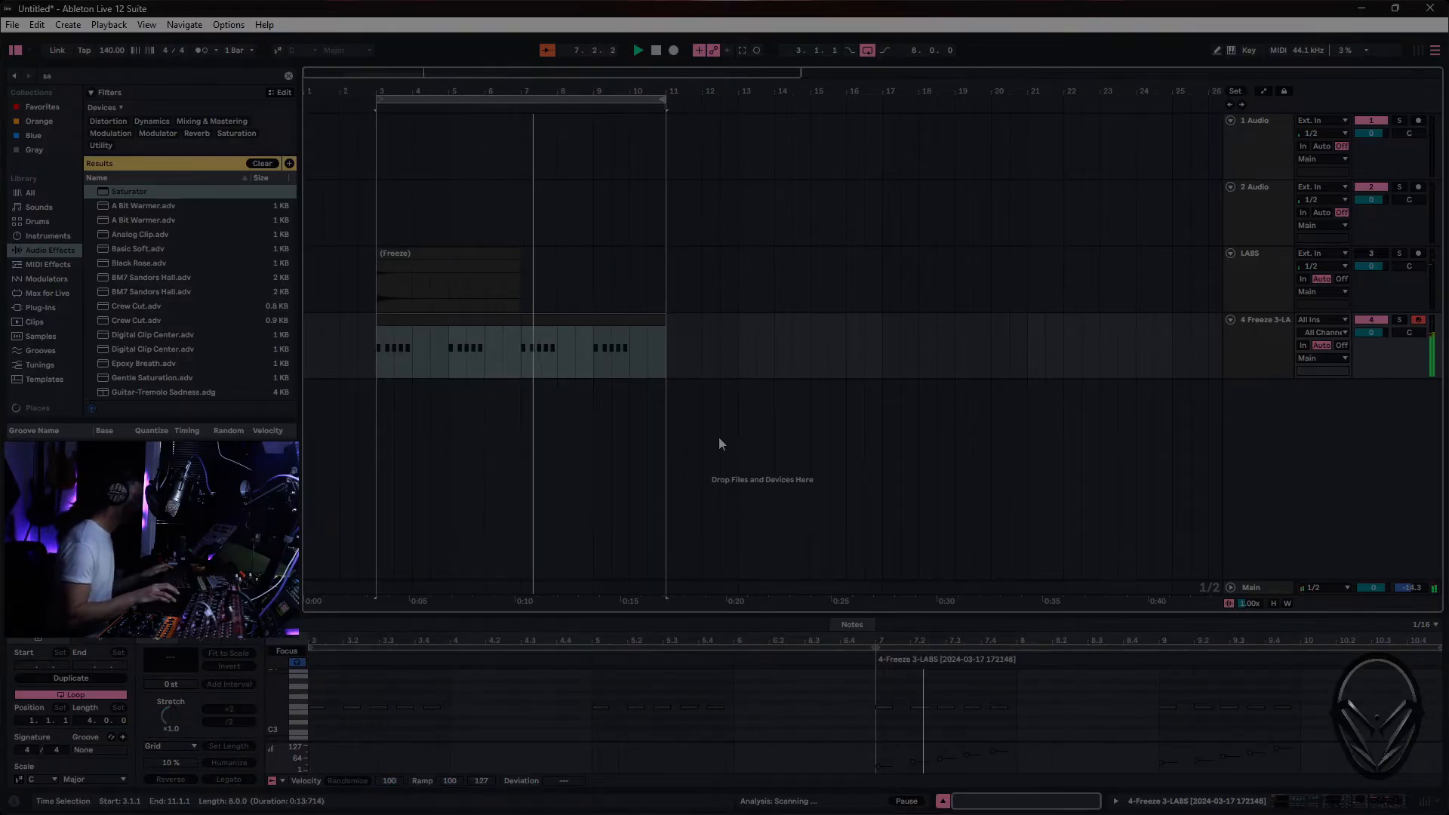
left_click(787, 422)
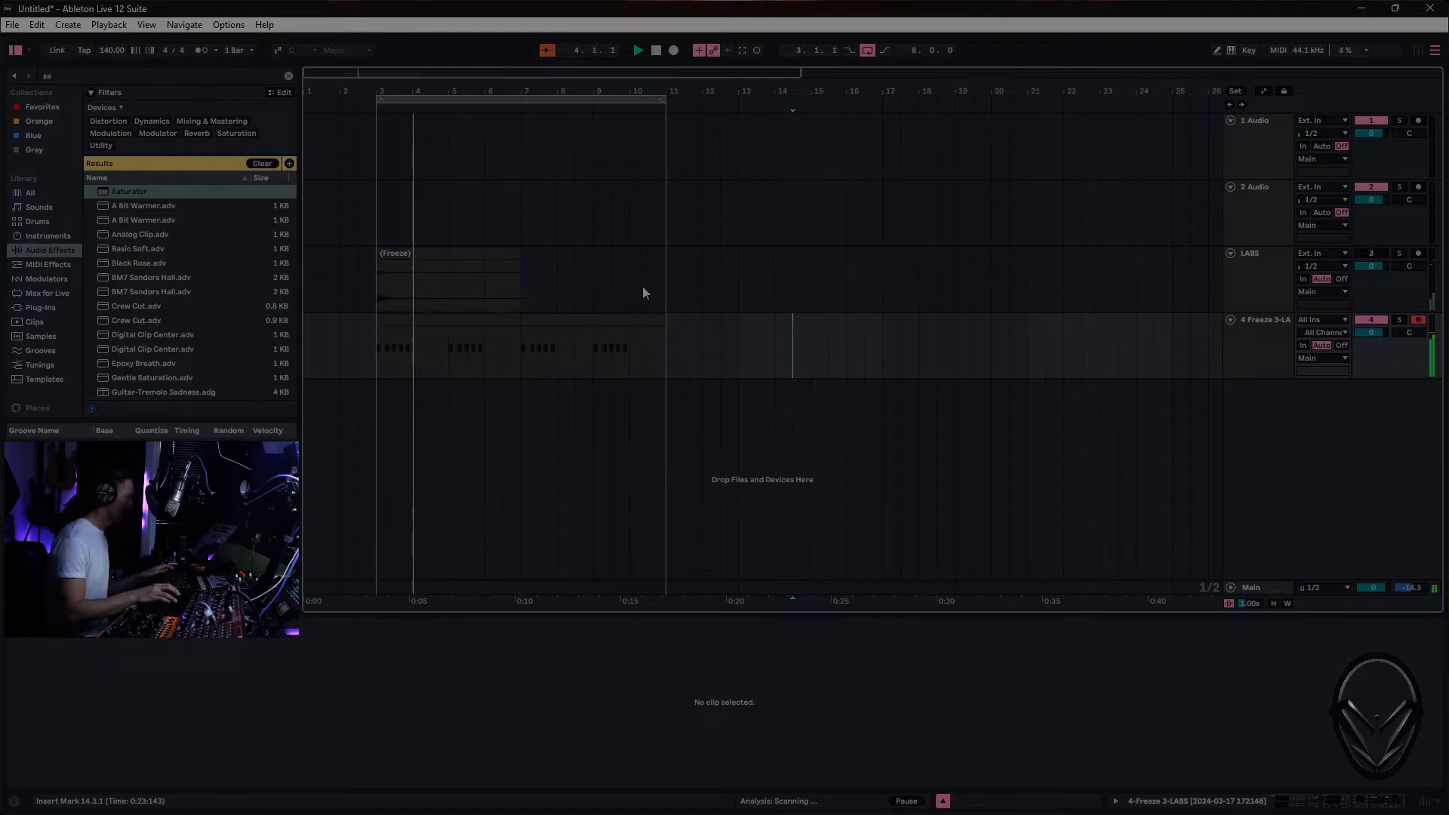
- Record four higher notes between G#3 and F4 at the end of the duplicated pattern
left_click(650, 352)
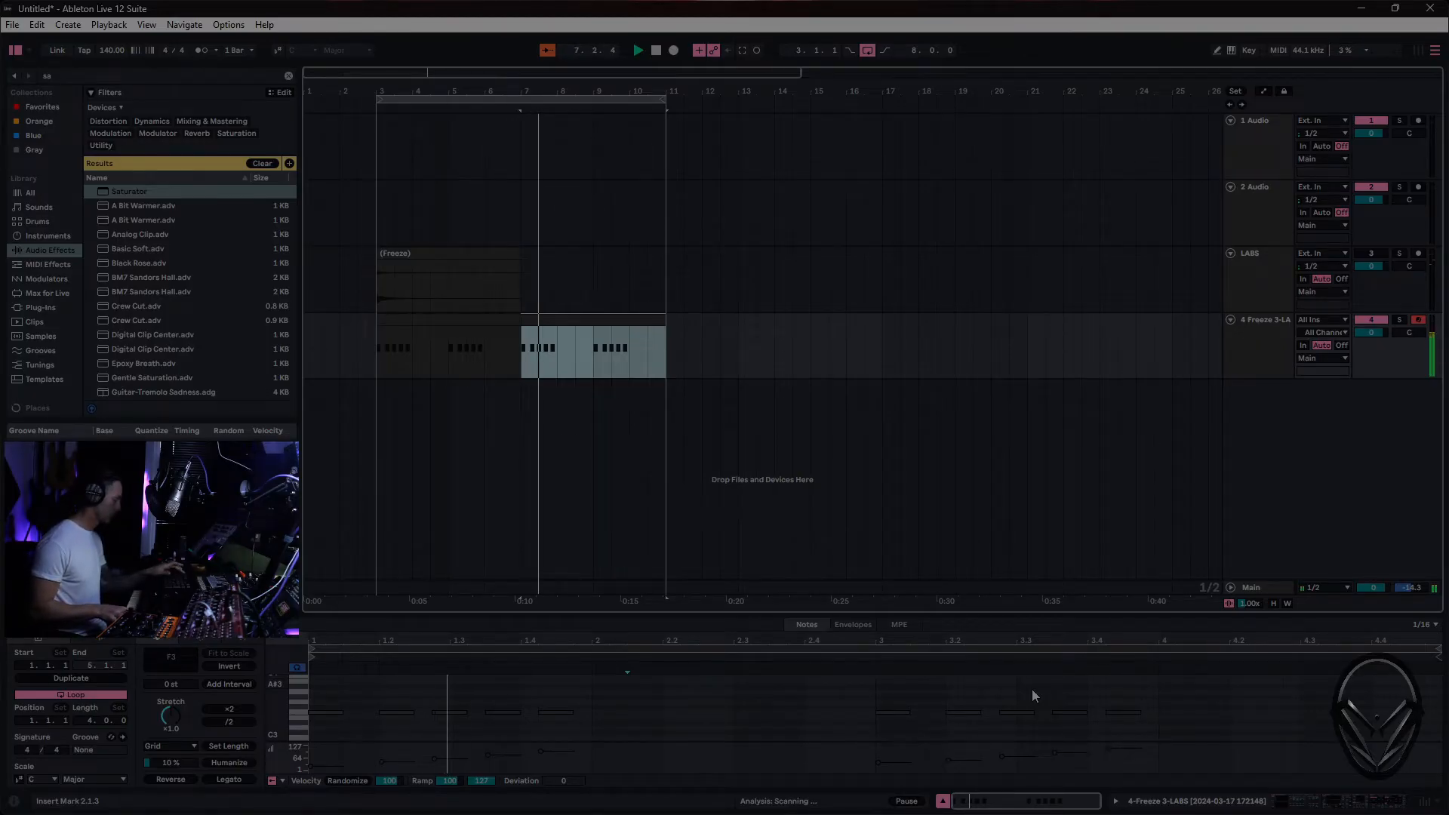
key("F9")
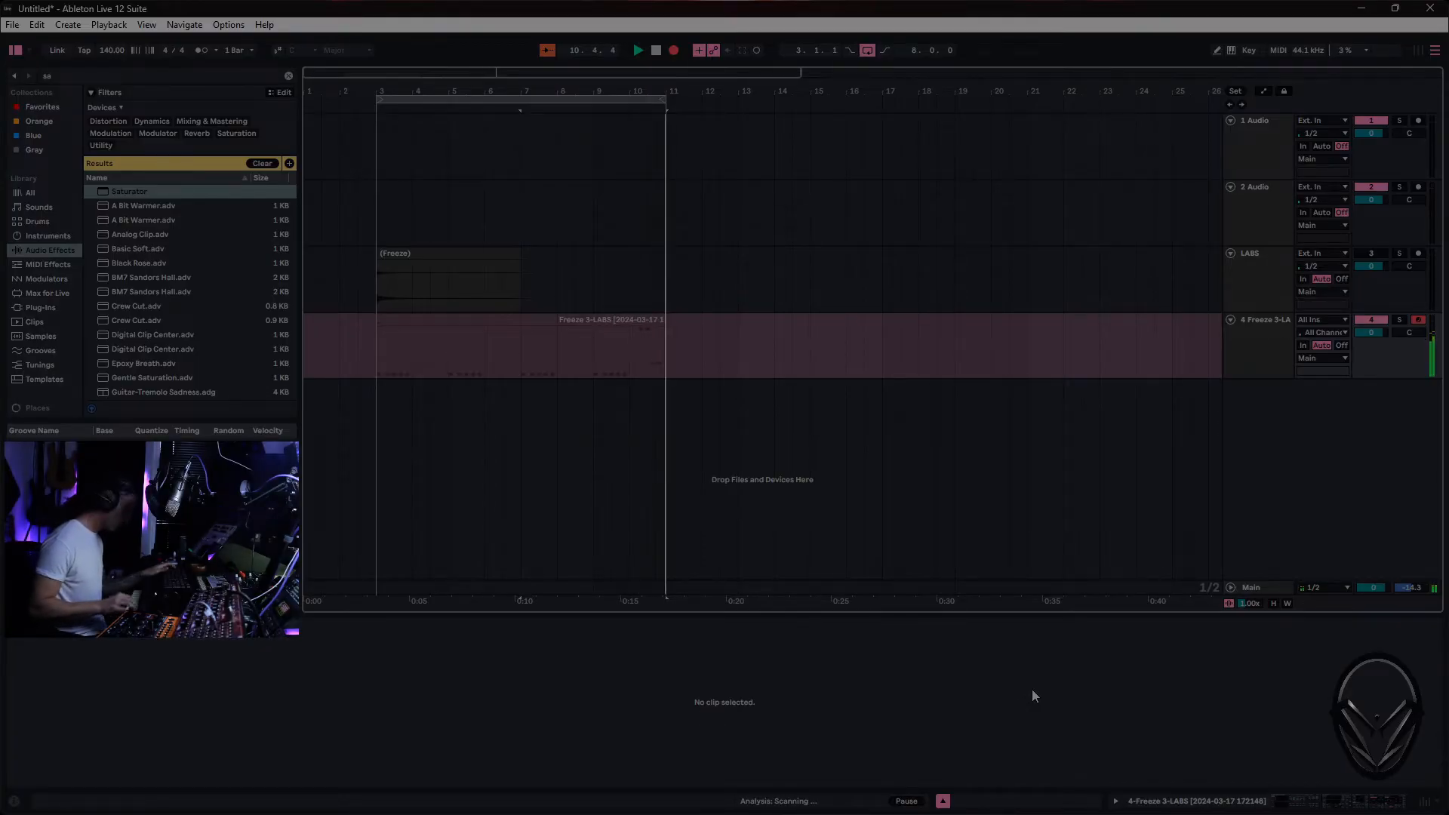
key("F9")
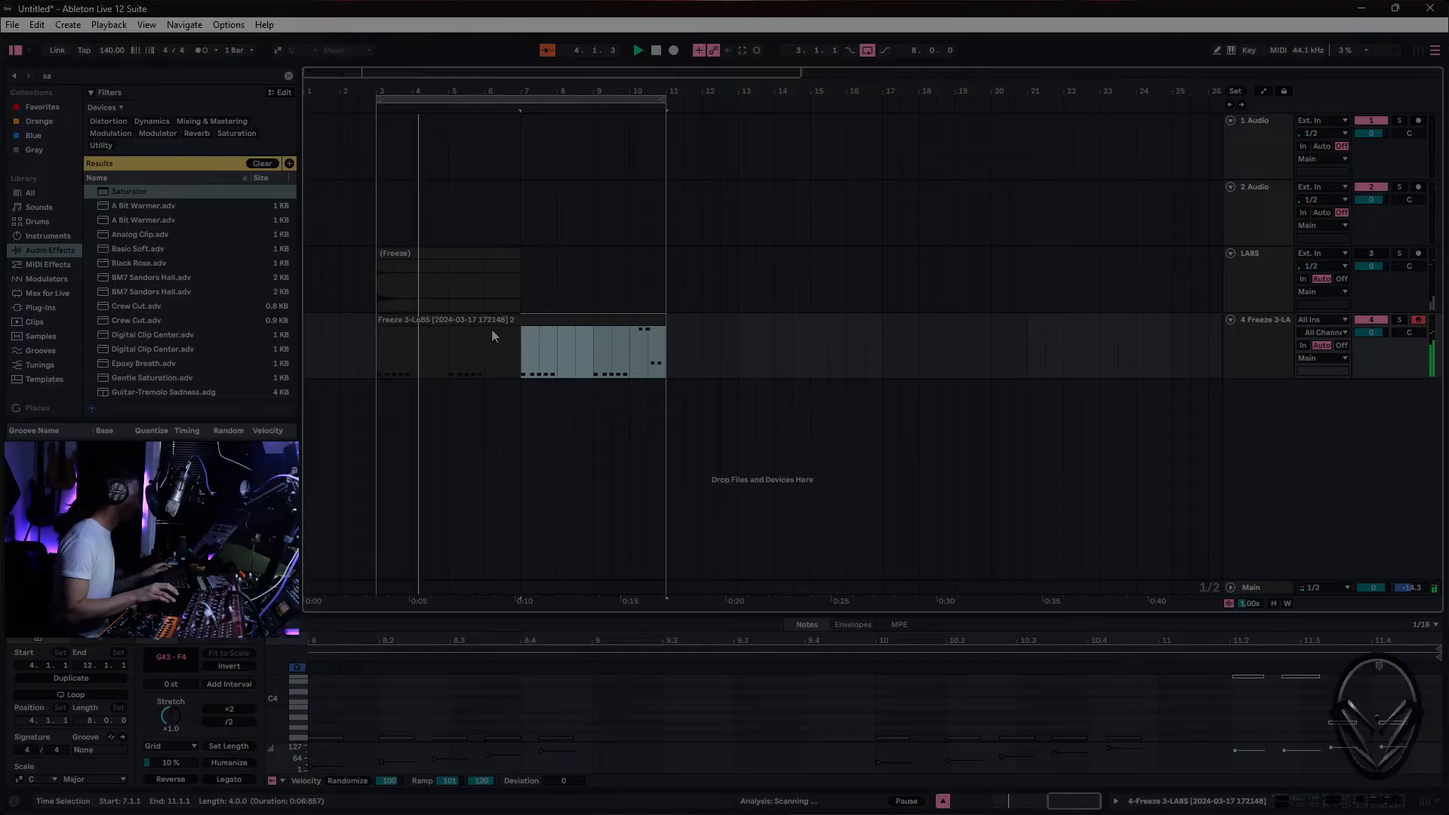
- Consolidate the recorded MIDI clip to span exactly bar 3 to bar 11
left_click(394, 320)
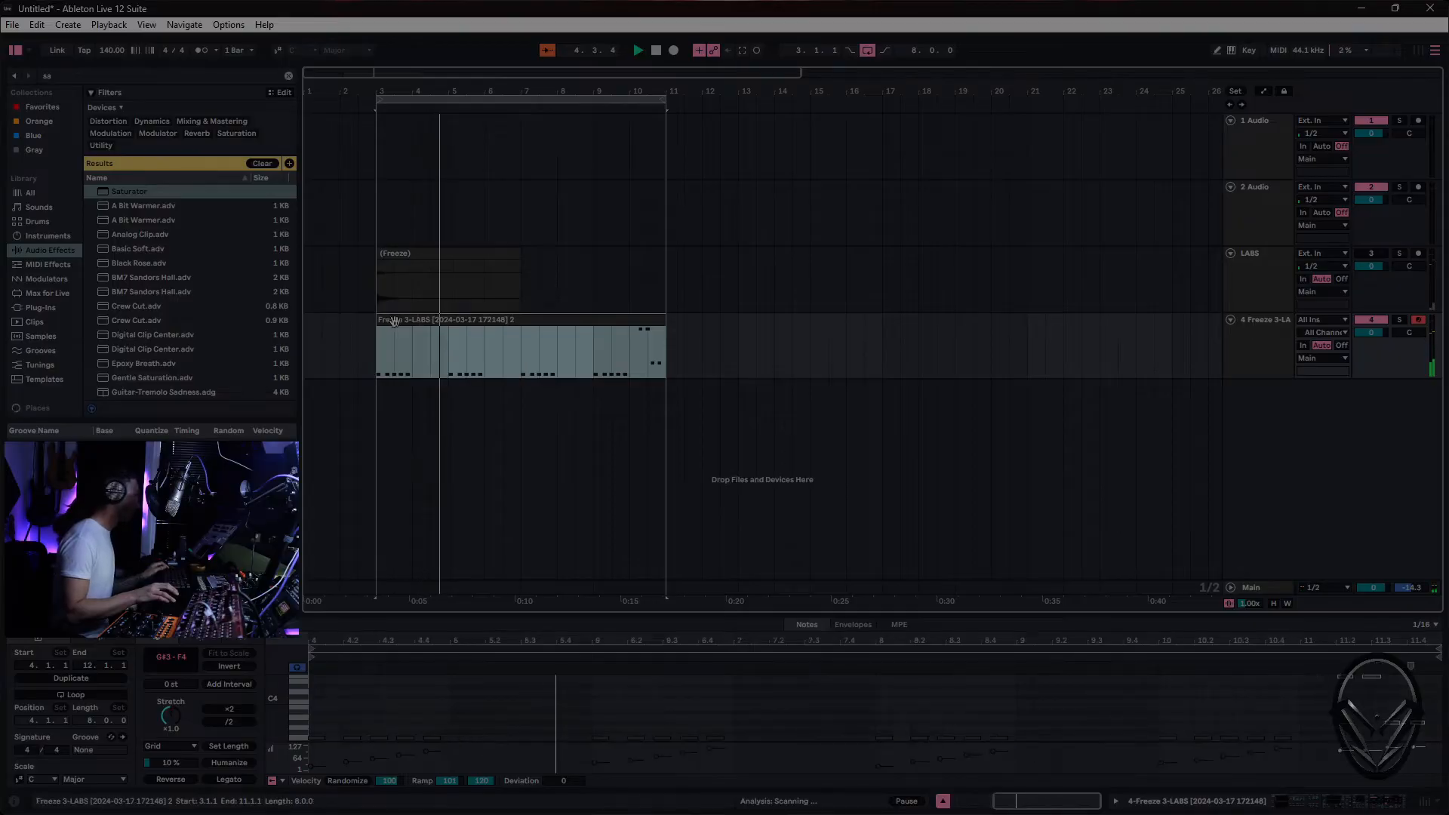
right_click(594, 326)
left_click(636, 460)
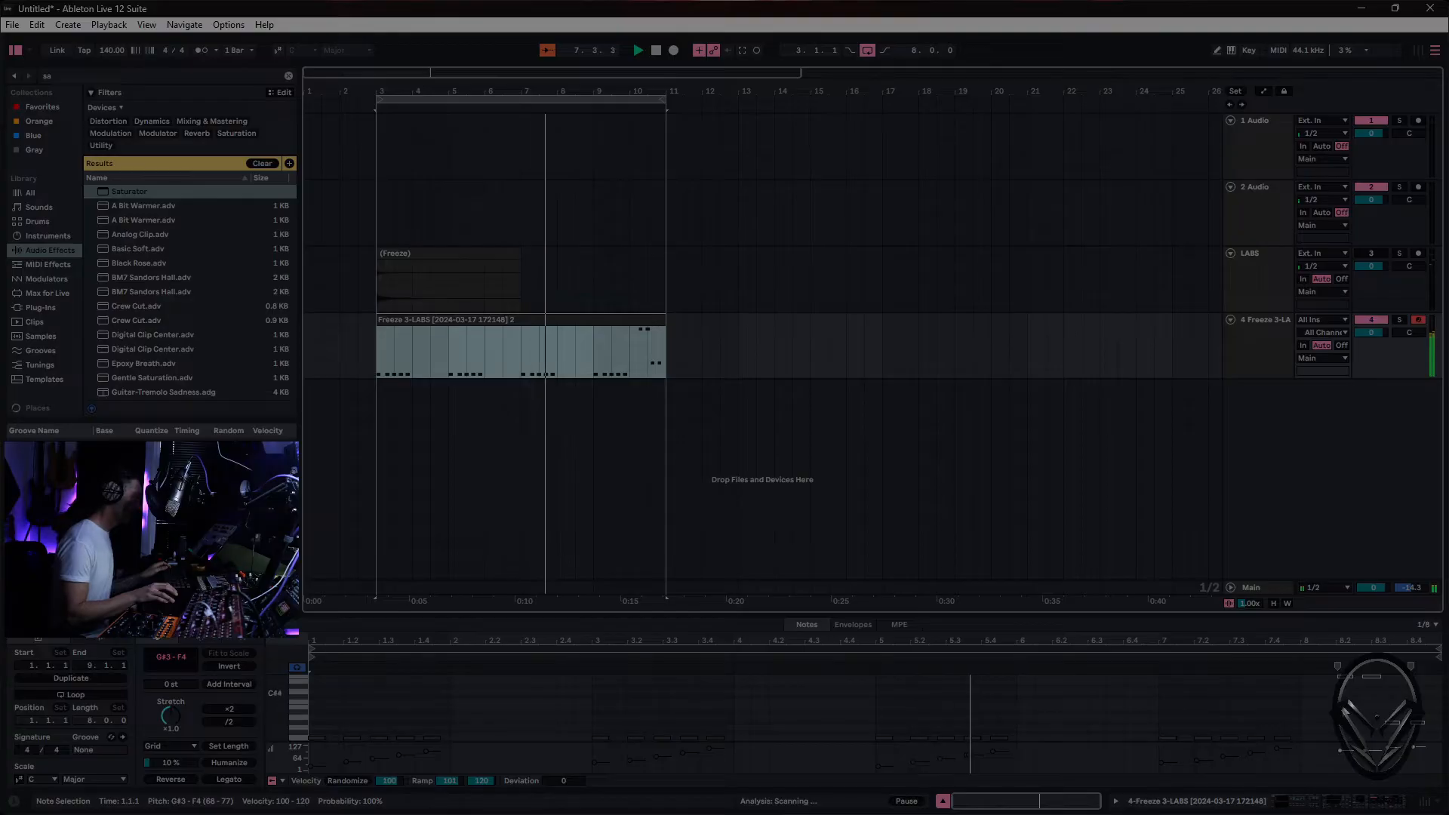
- Set the note editor's fixed grid to 1/16 and quantize the four recorded notes
right_click(1311, 695)
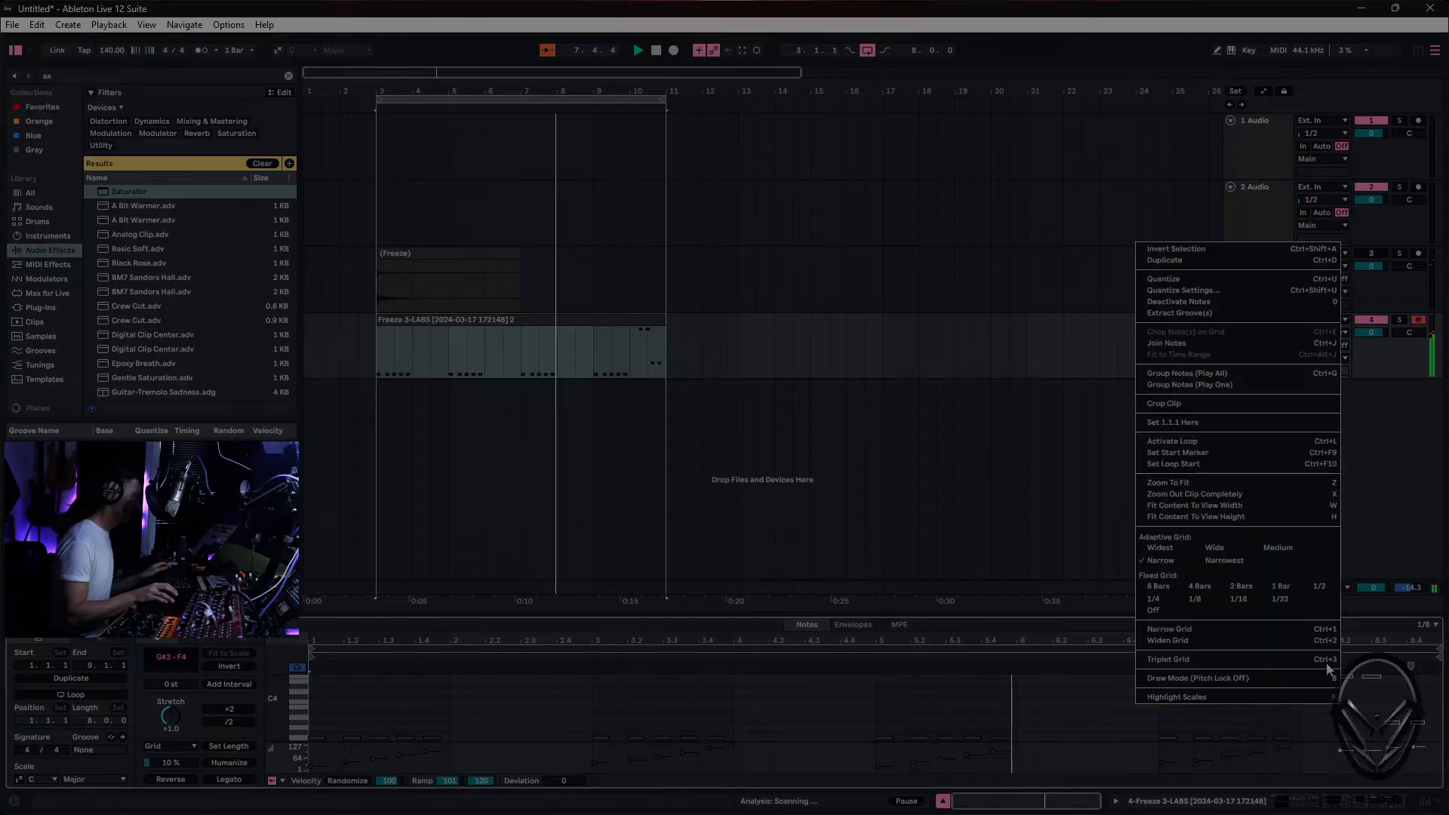
left_click(1239, 598)
right_click(1289, 754)
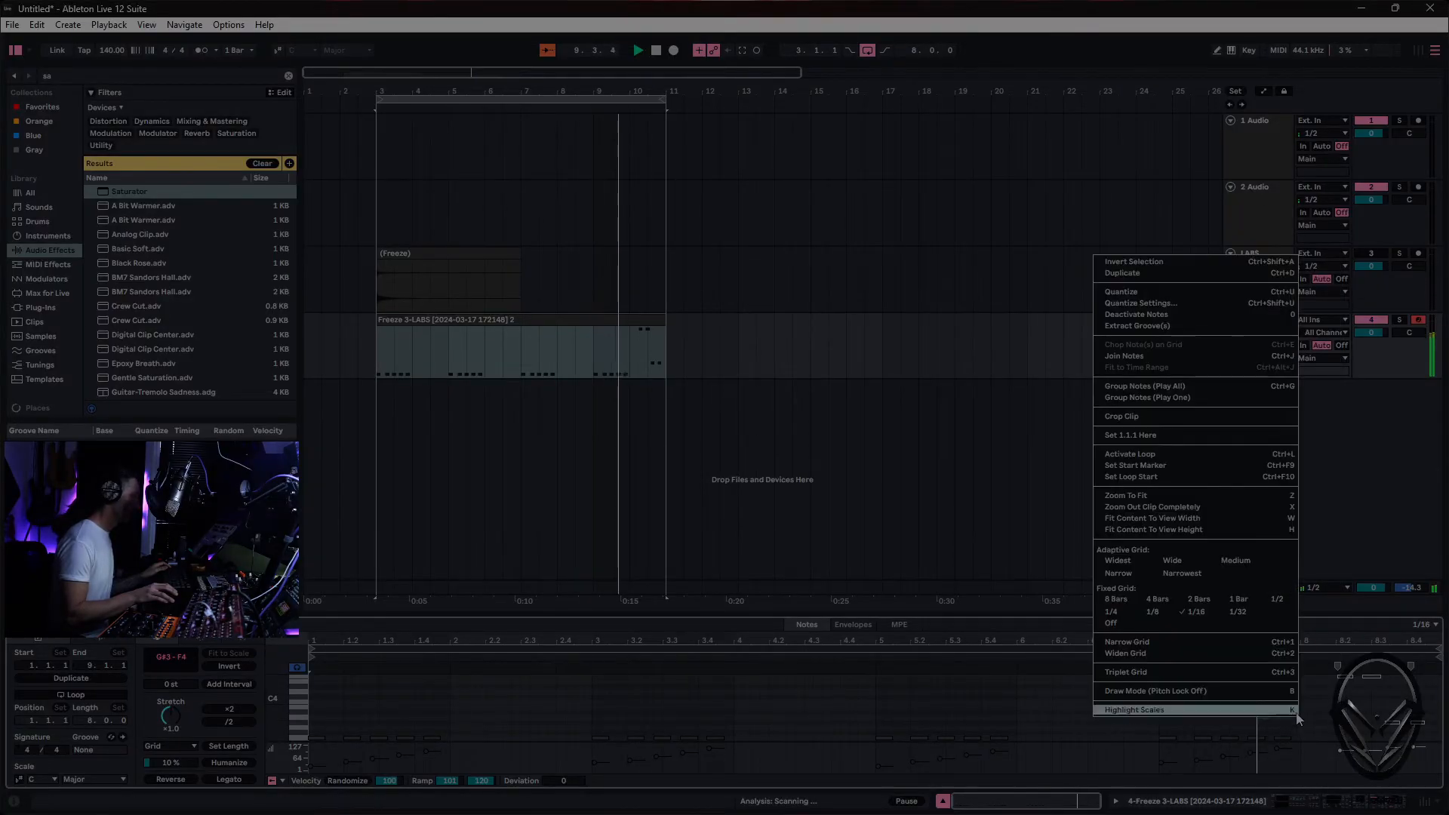
left_click(1221, 292)
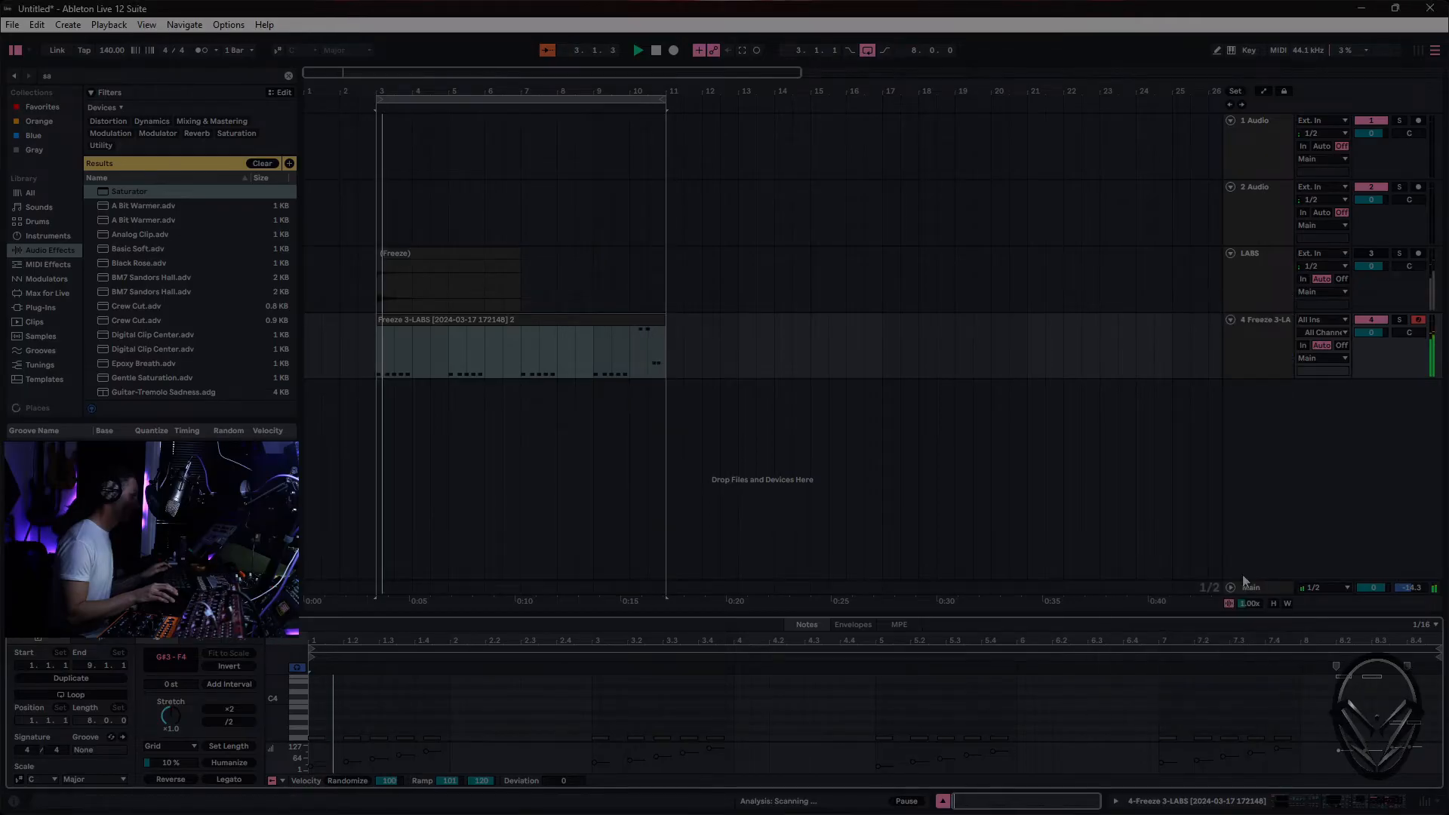
left_click(1275, 690)
left_click(1423, 722)
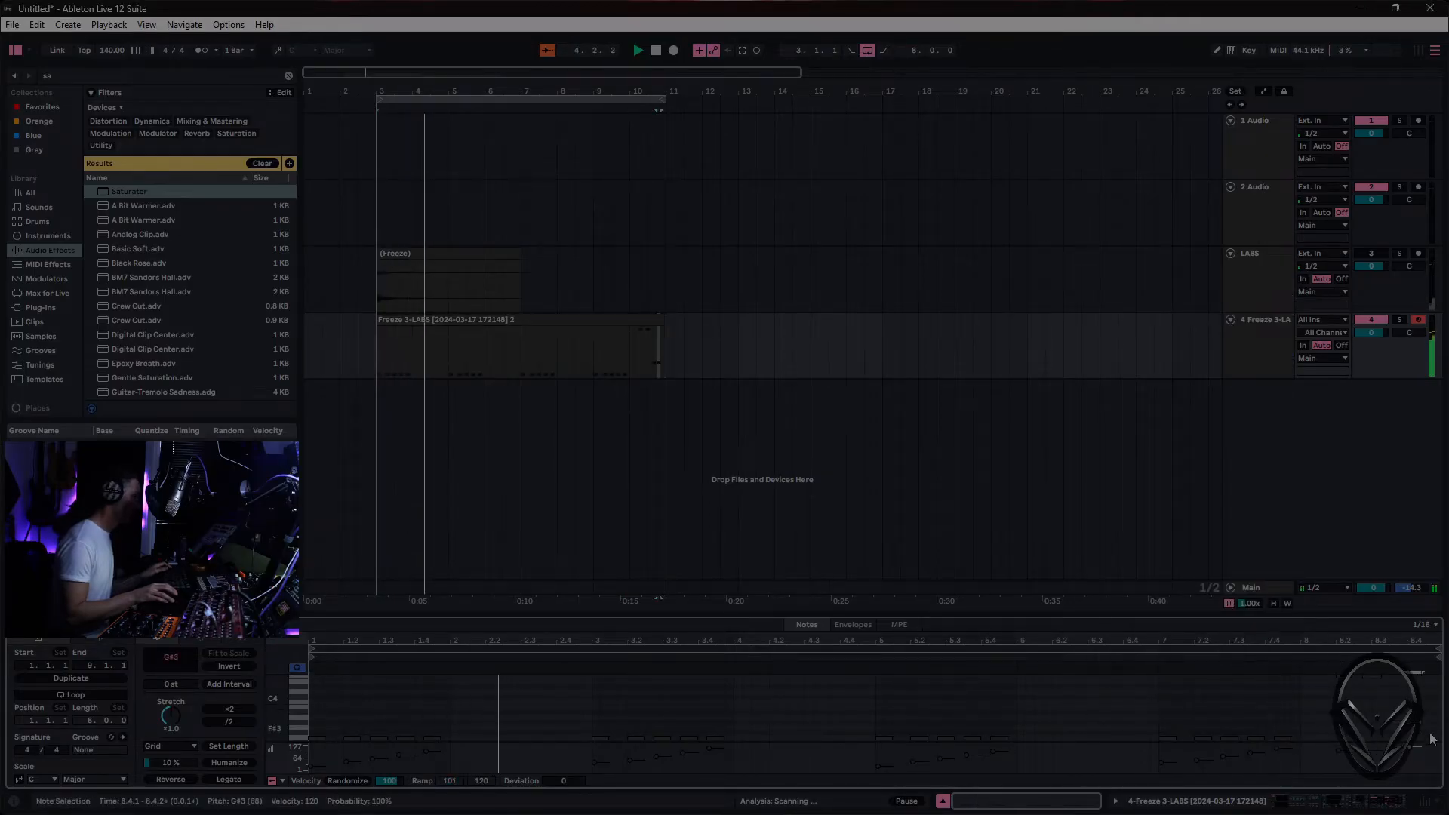
left_click(1354, 719)
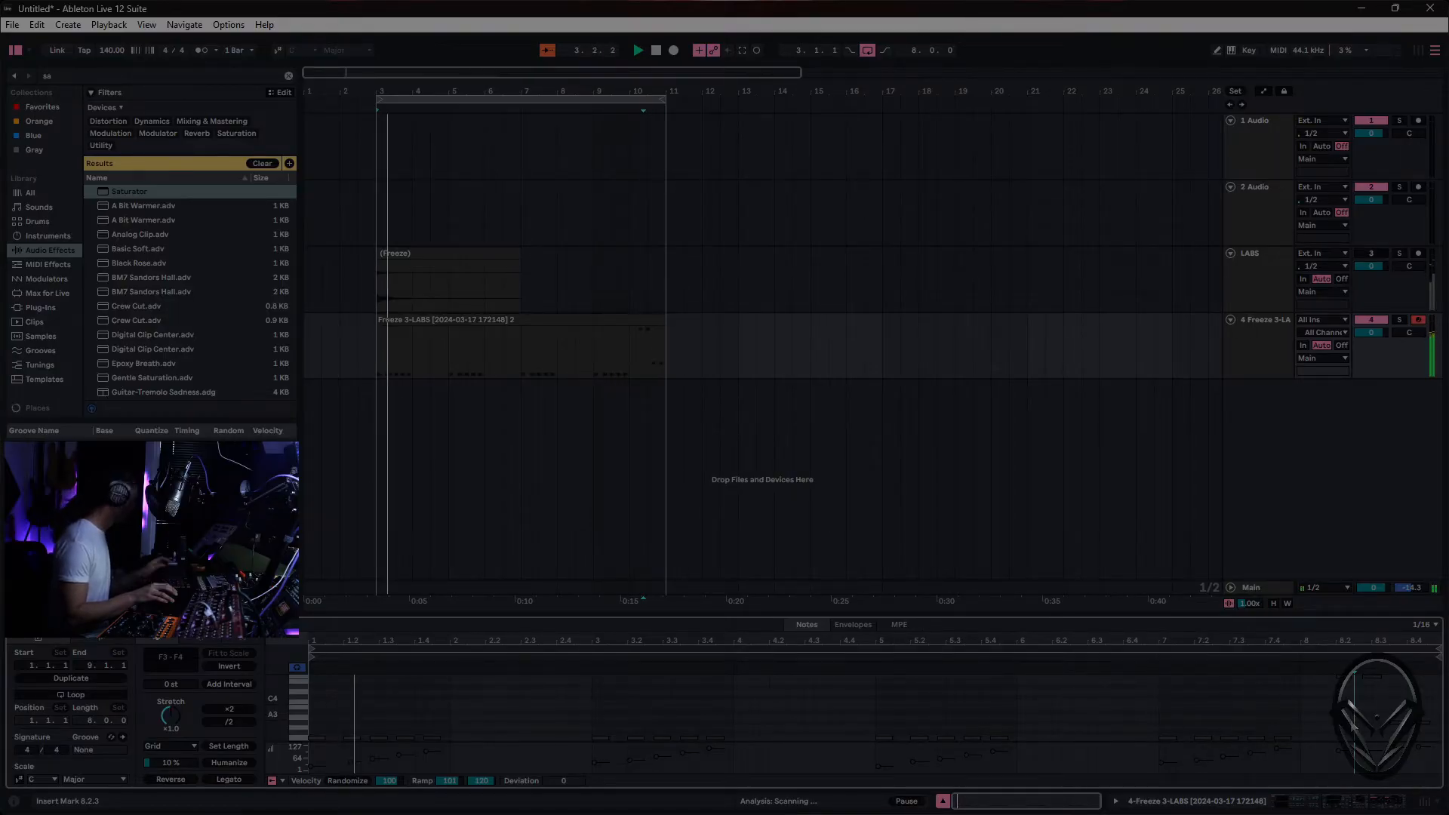
- Search the plug-ins for "lab" and load LABS on a new MIDI track after the bass track
key("Tab")
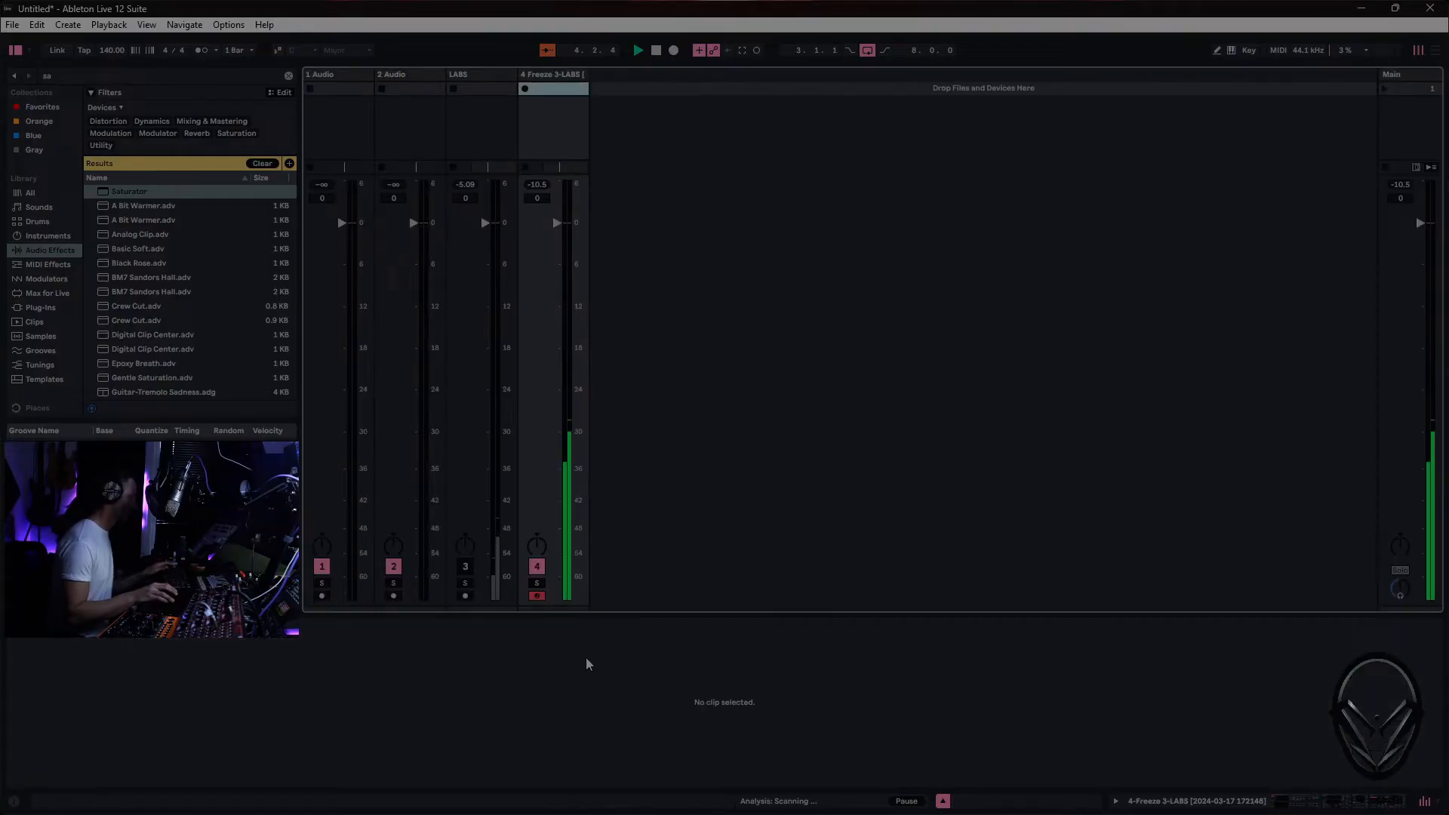
left_click(547, 75)
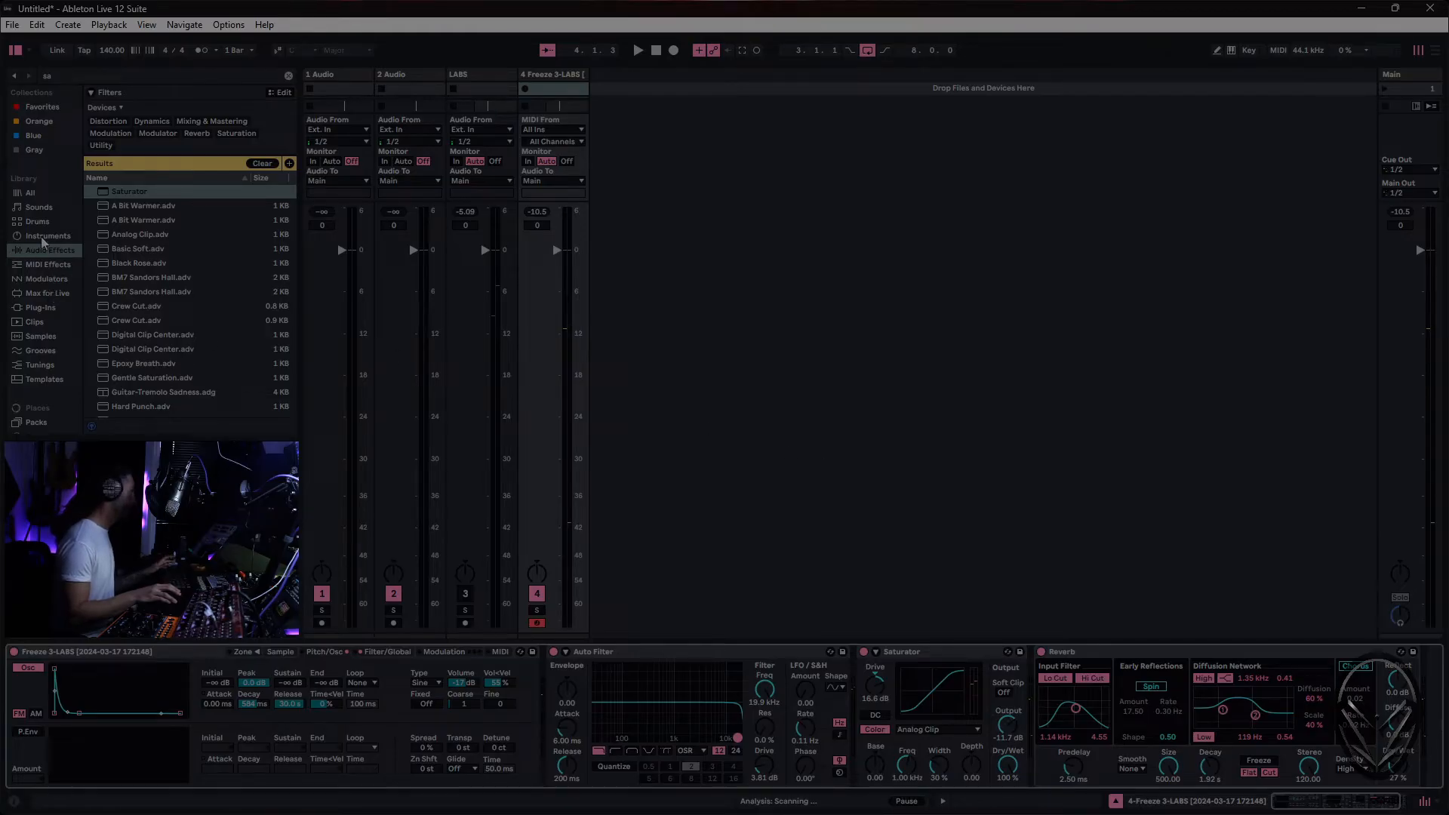
left_click(41, 308)
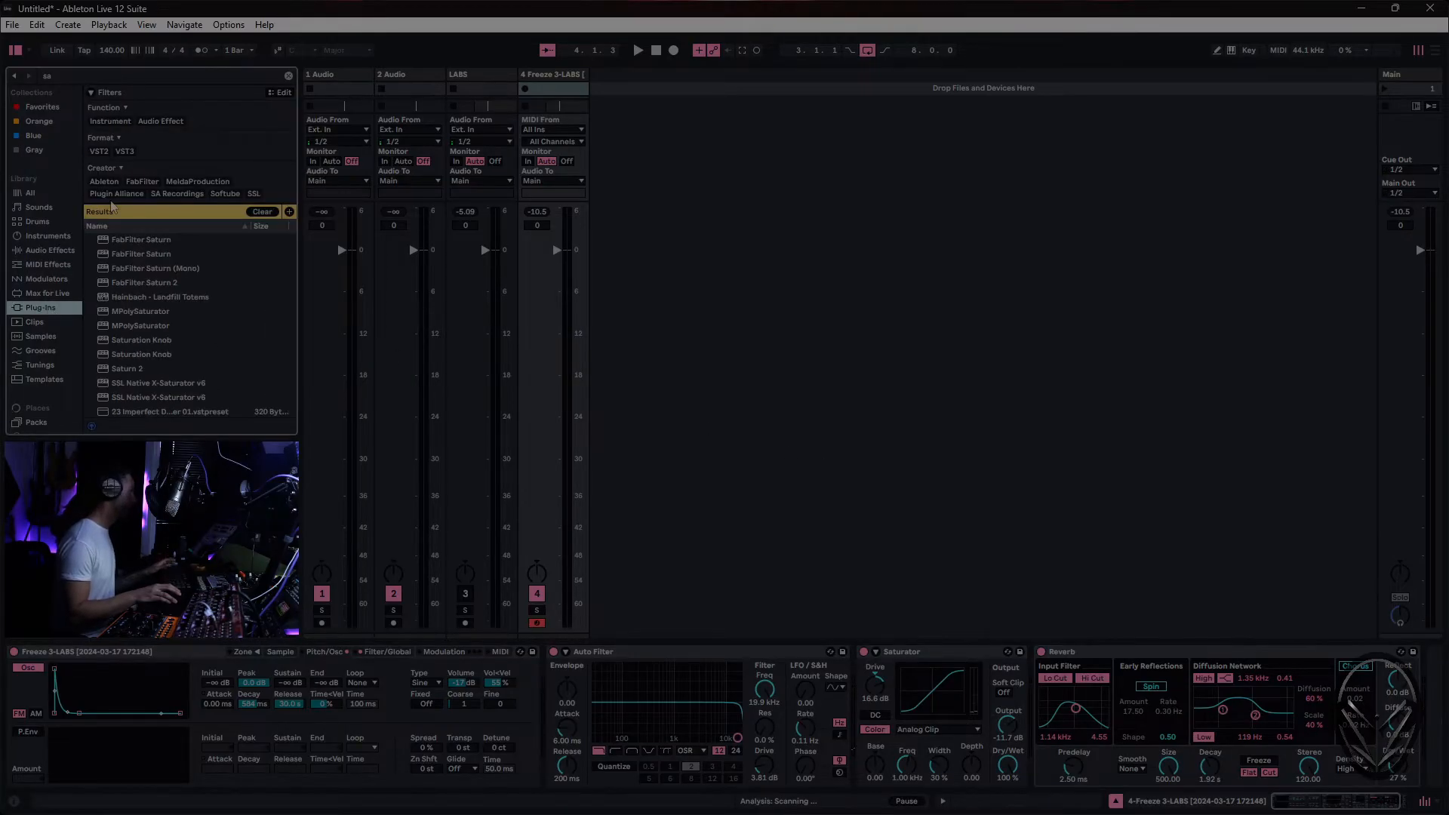
key("ctrl+f")
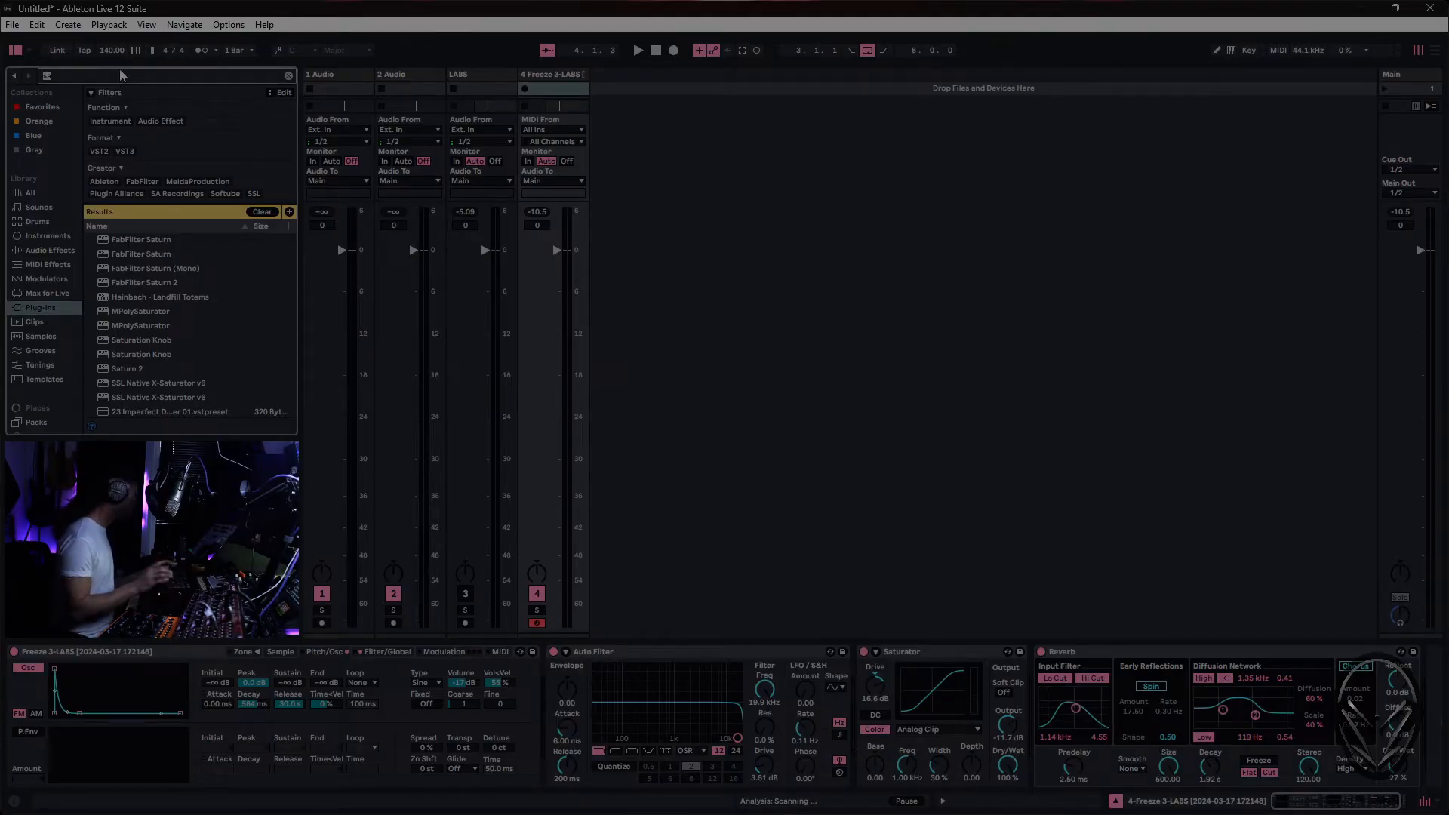
type("labl")
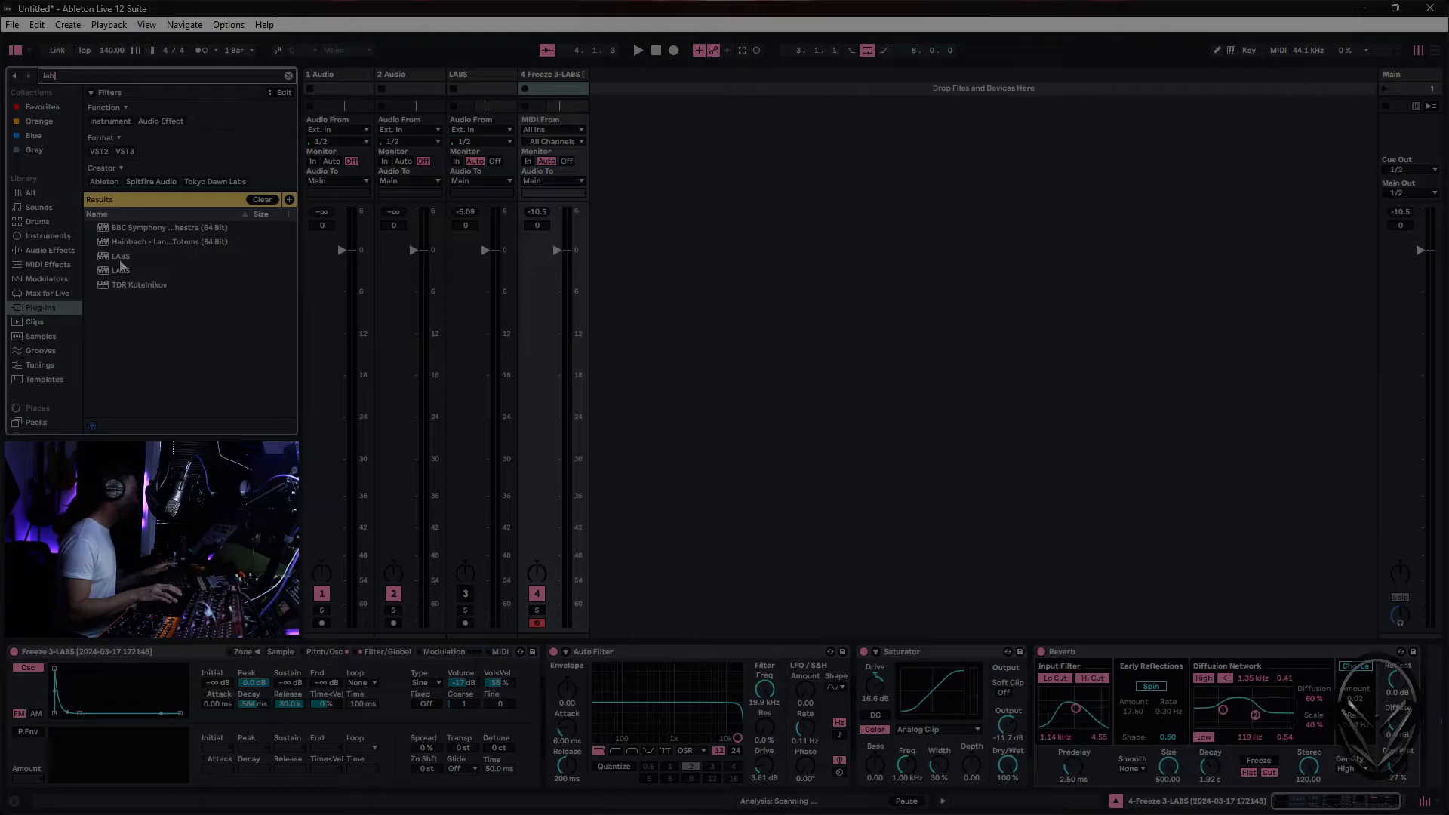
left_click_drag(120, 261, 129, 259)
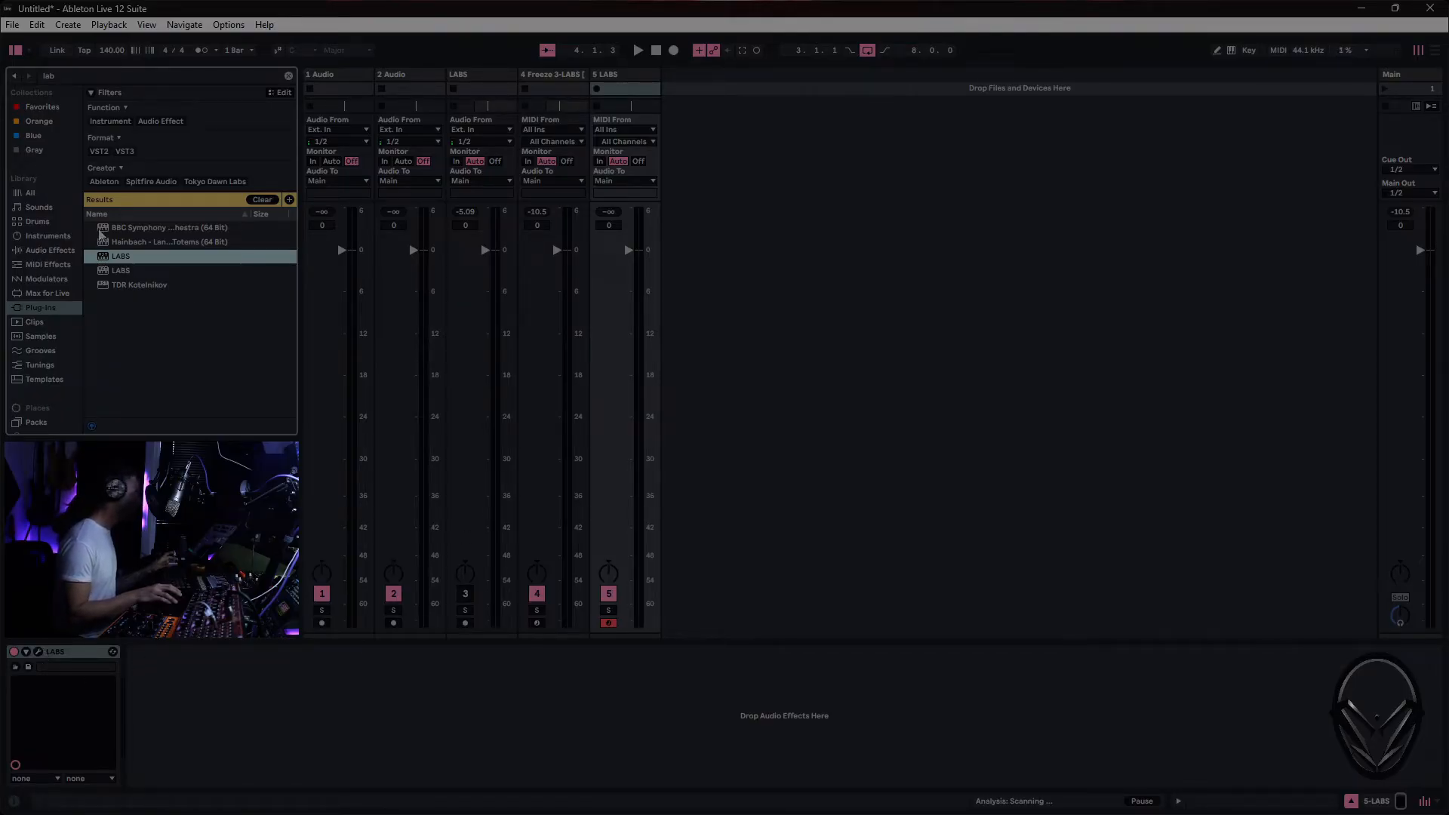
- Search the plug-ins for "val", add ValhallaSupermassive after LABS on the new track, and clear the search
key("ctrl+f")
type("v")
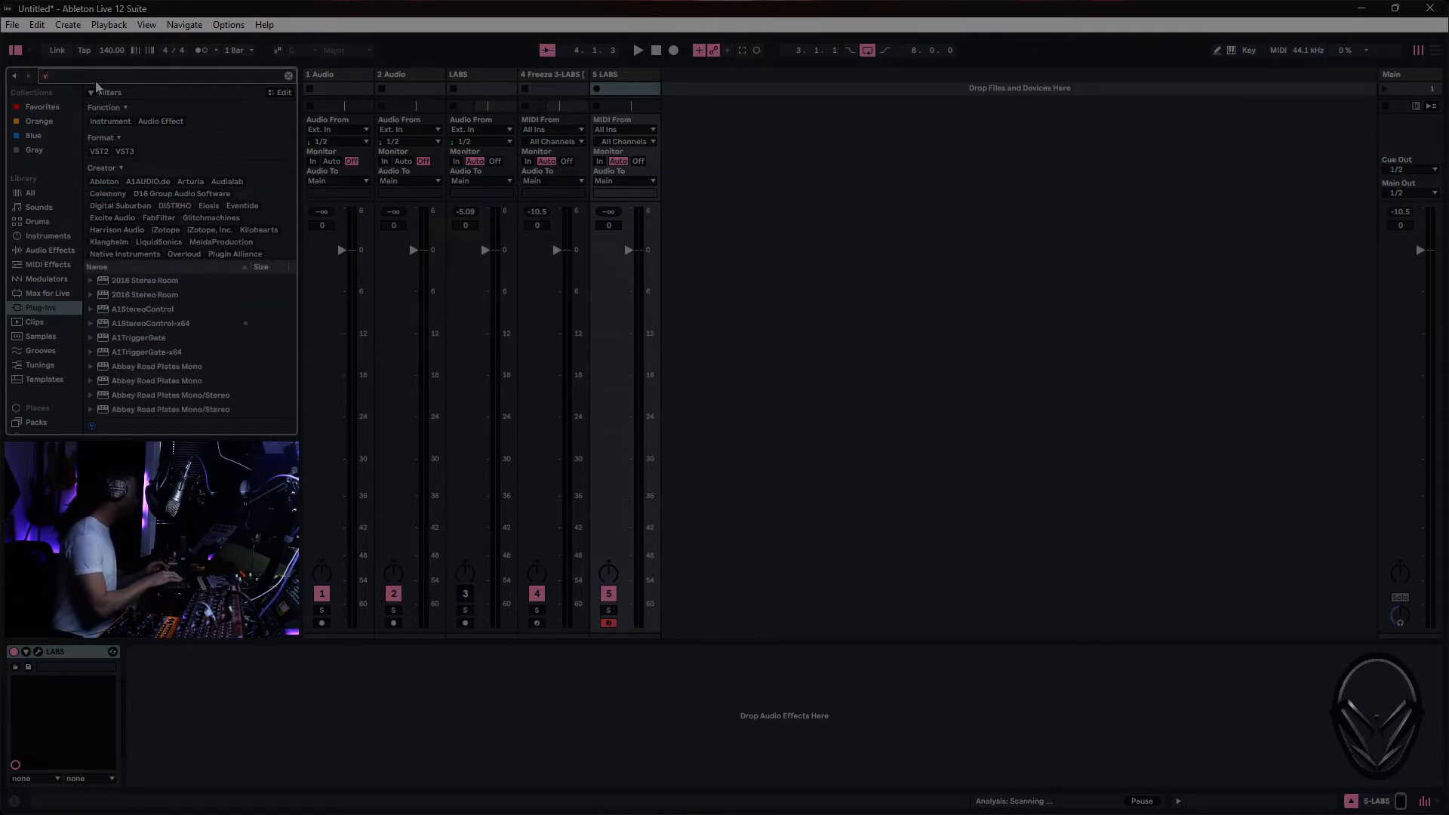
type("all")
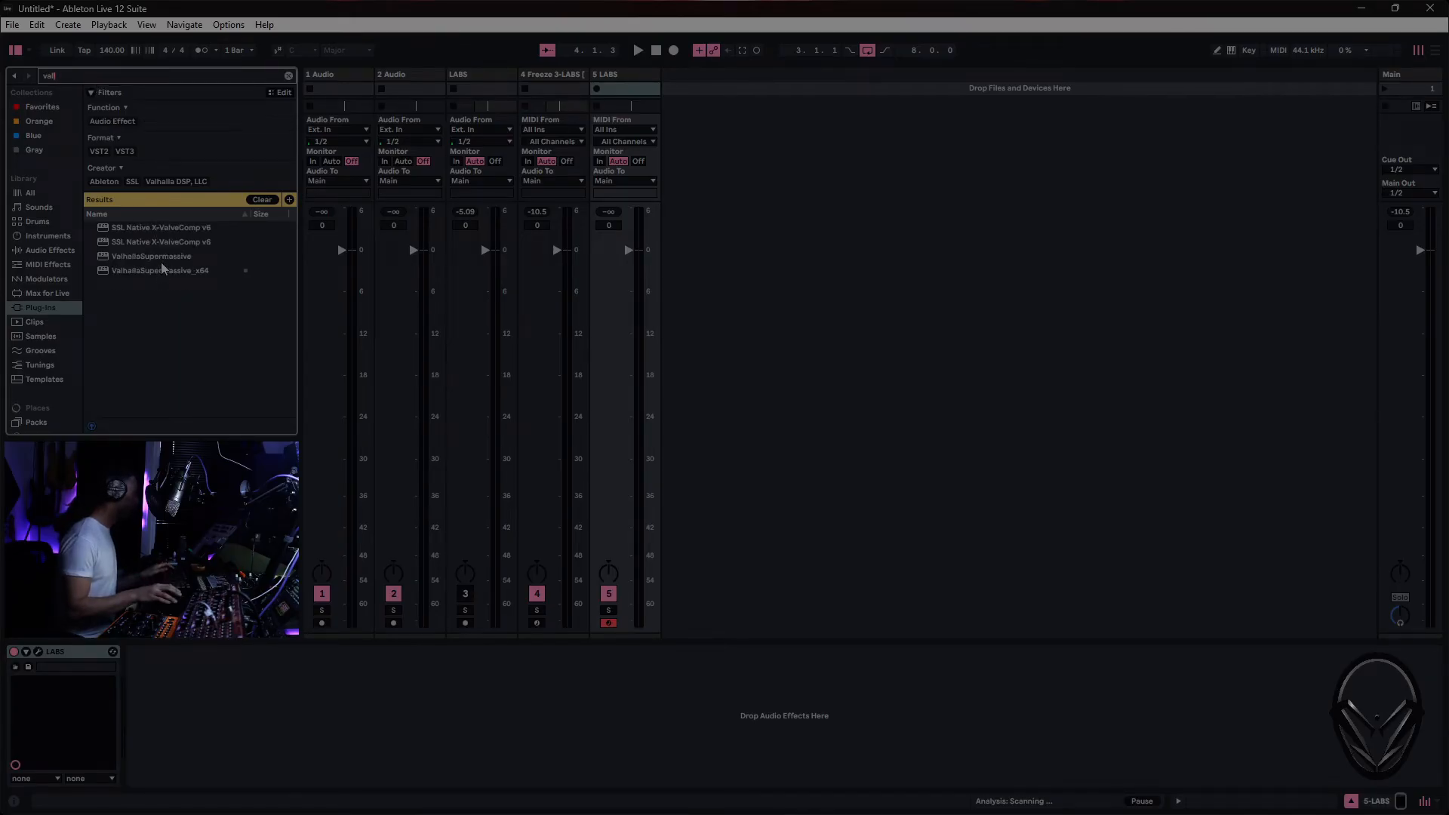
double_click(161, 257)
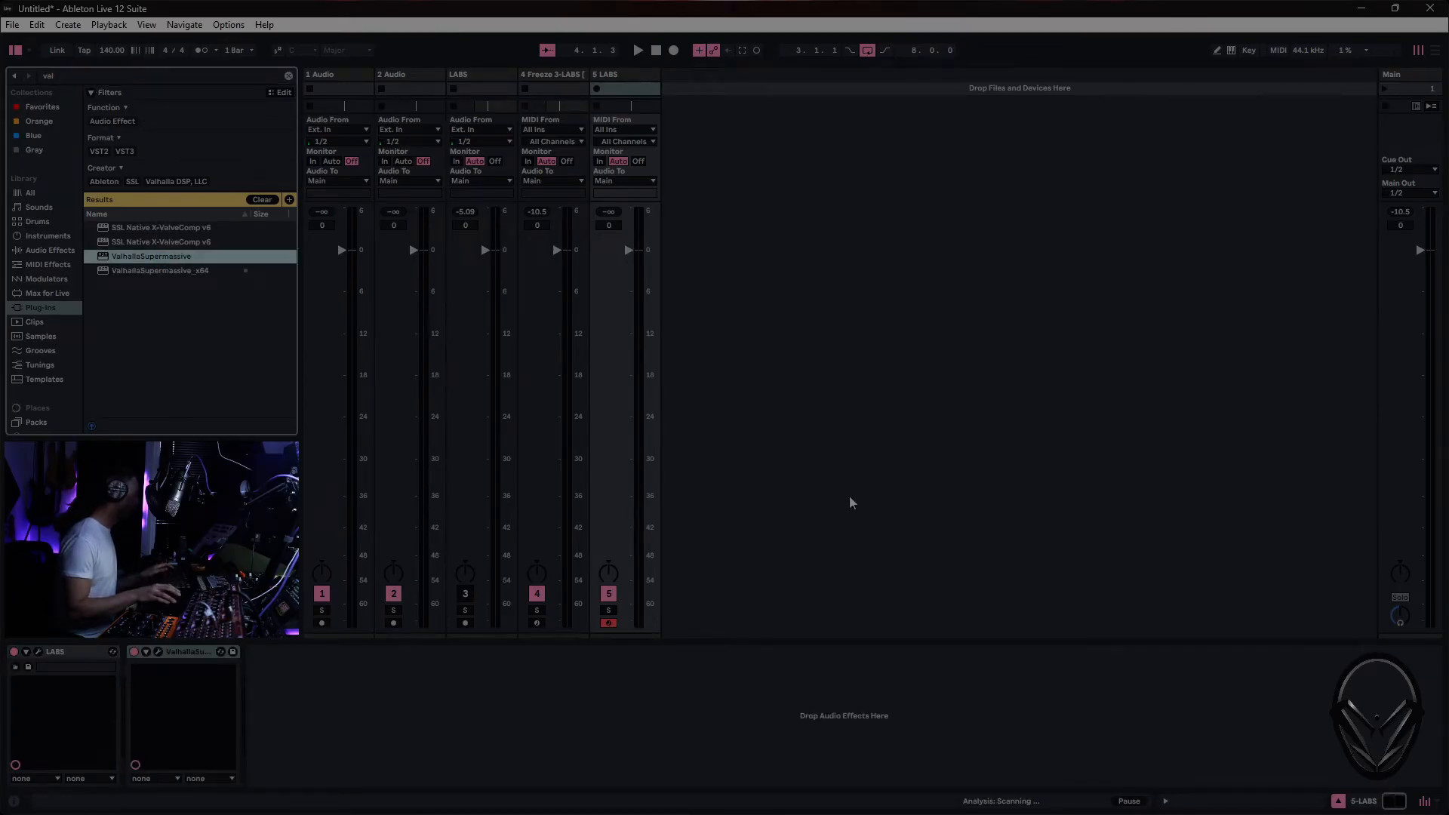
left_click(263, 200)
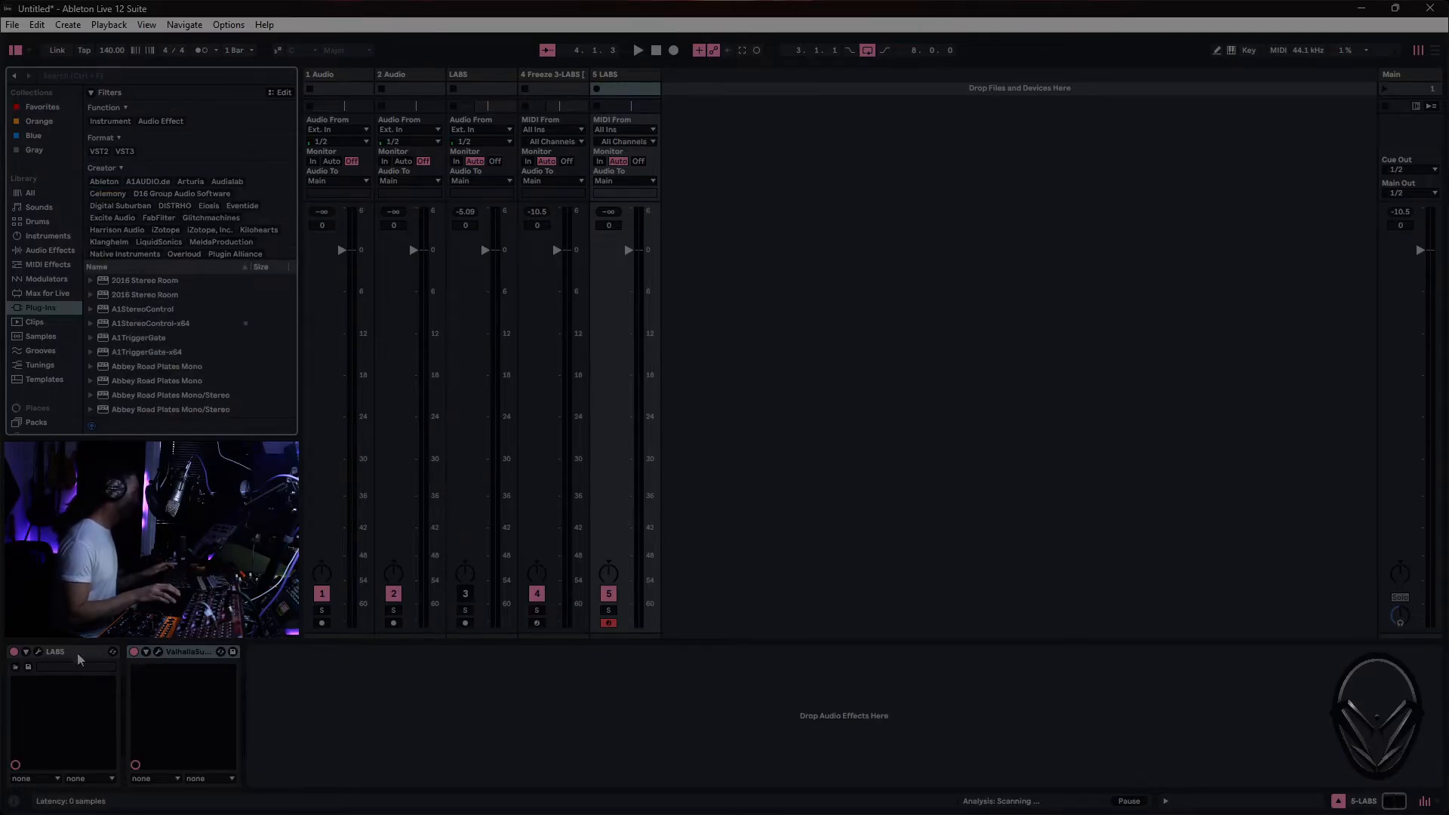
- Load the personal default preset in ValhallaSupermassive, with Hydra mode, 42% mix and 860 ms delay, and close its window
left_click(159, 652)
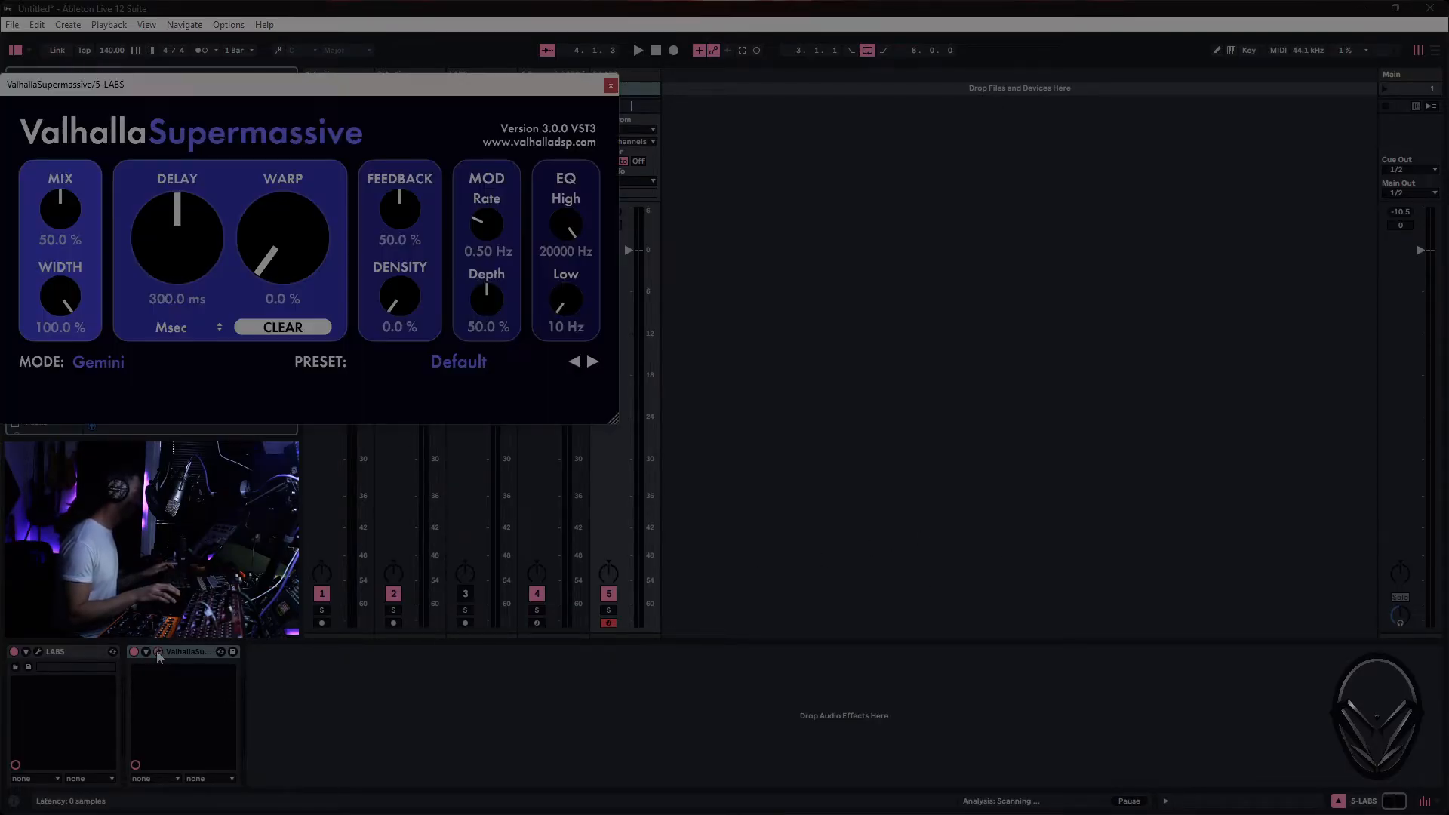
left_click(462, 362)
left_click(435, 466)
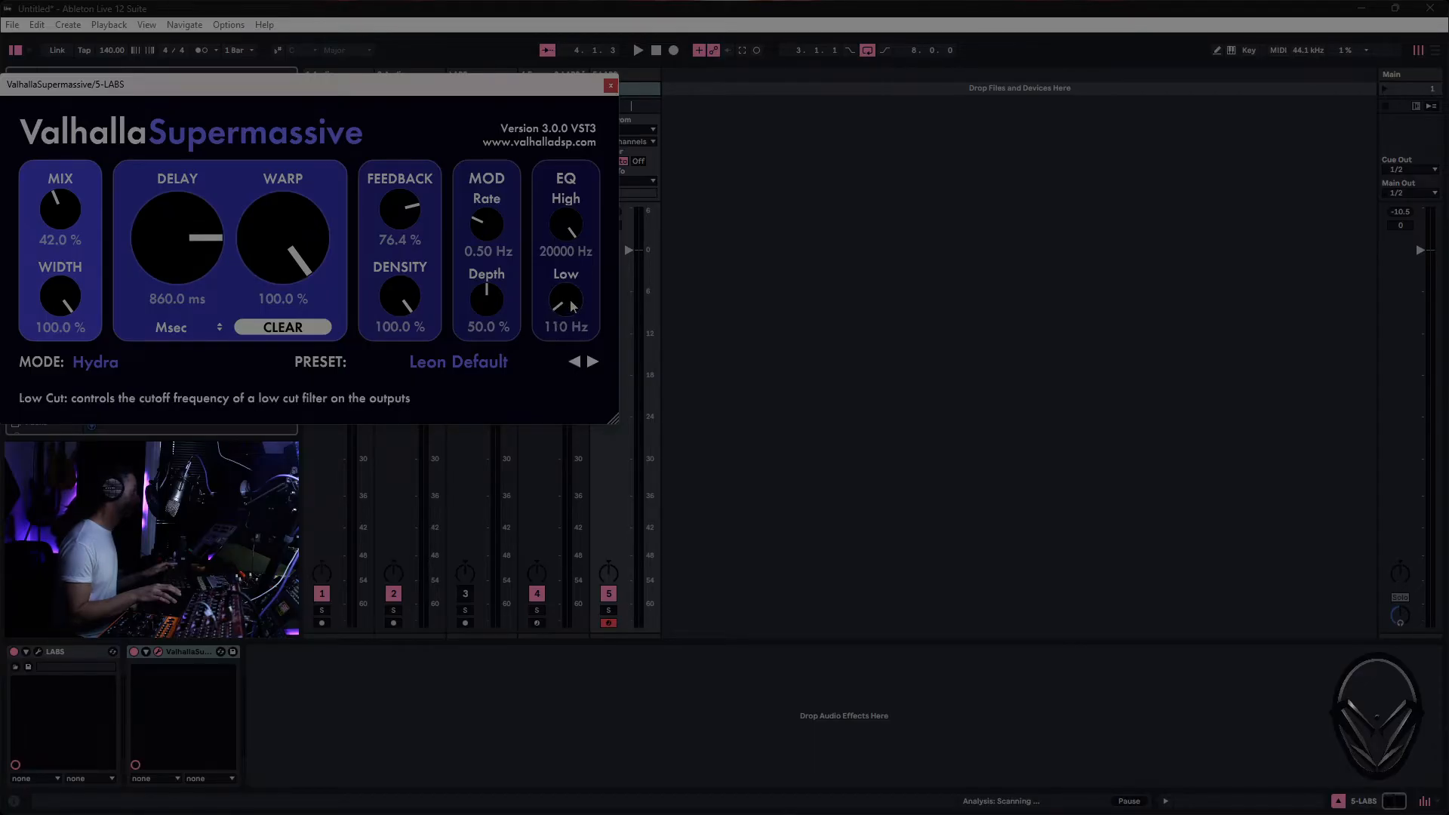
left_click(611, 86)
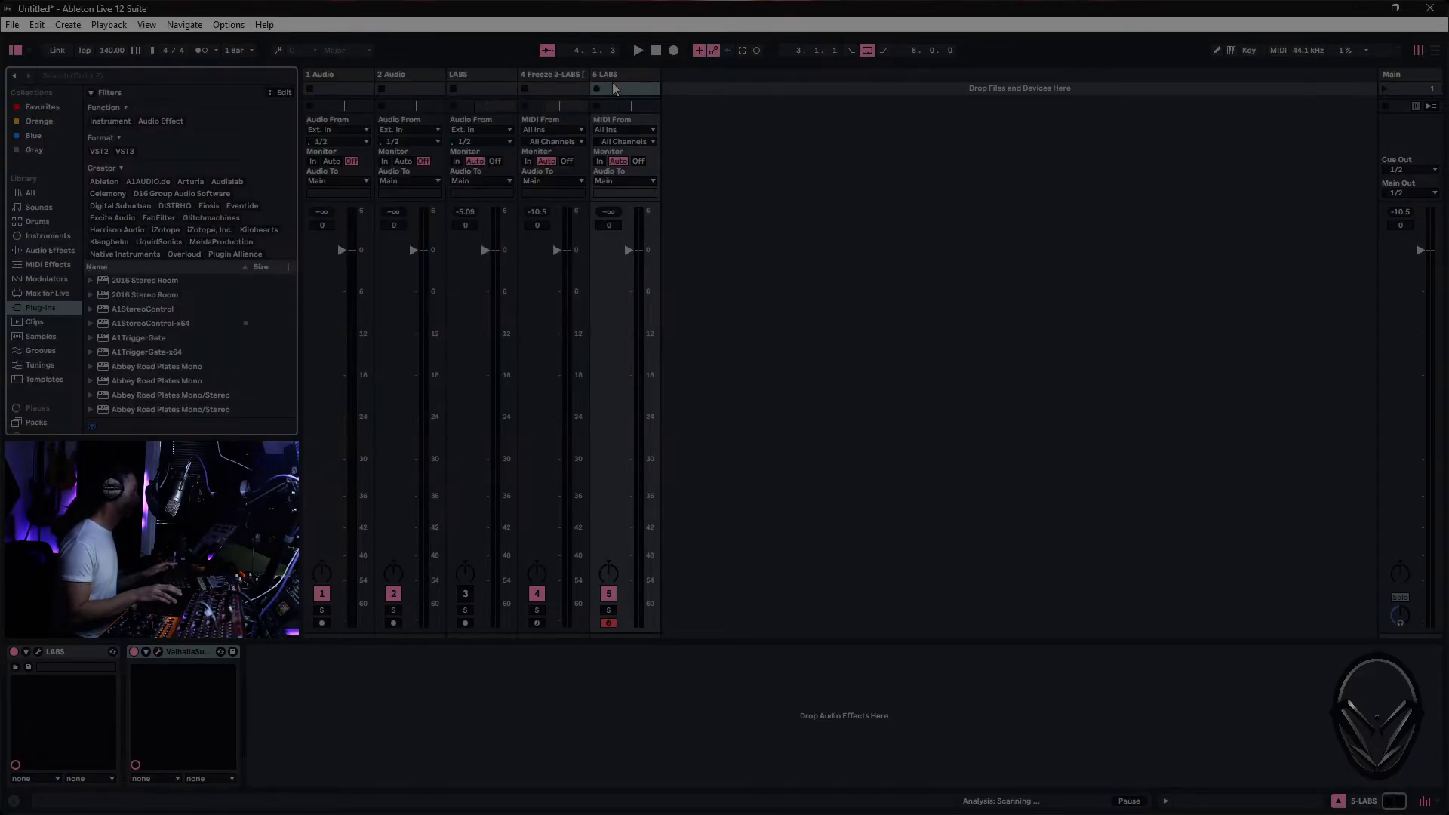
- Load the Super Sul Tasto Violin preset from Frozen Strings in the new track's LABS instrument
left_click(39, 652)
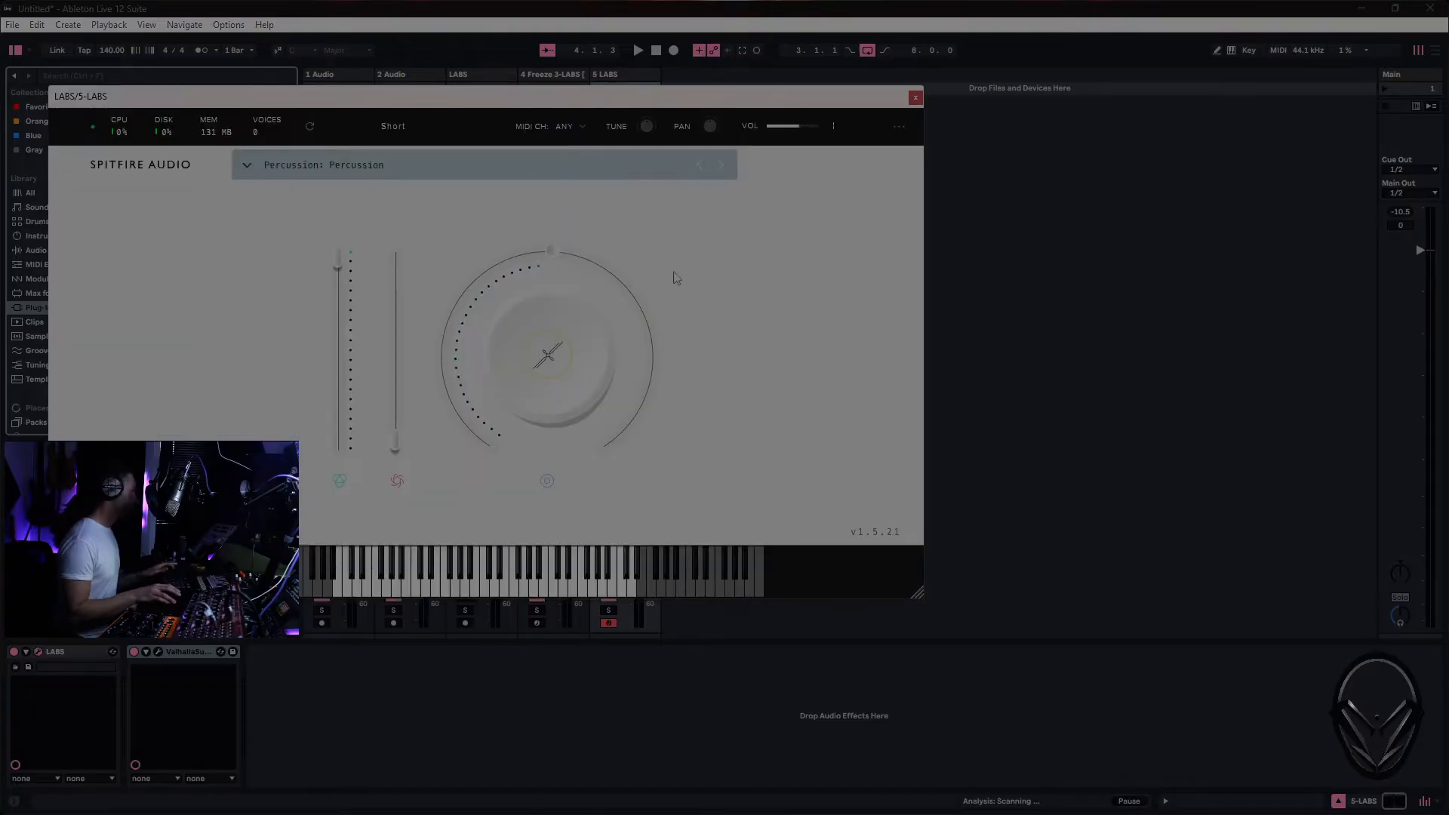
left_click_drag(447, 104, 737, 106)
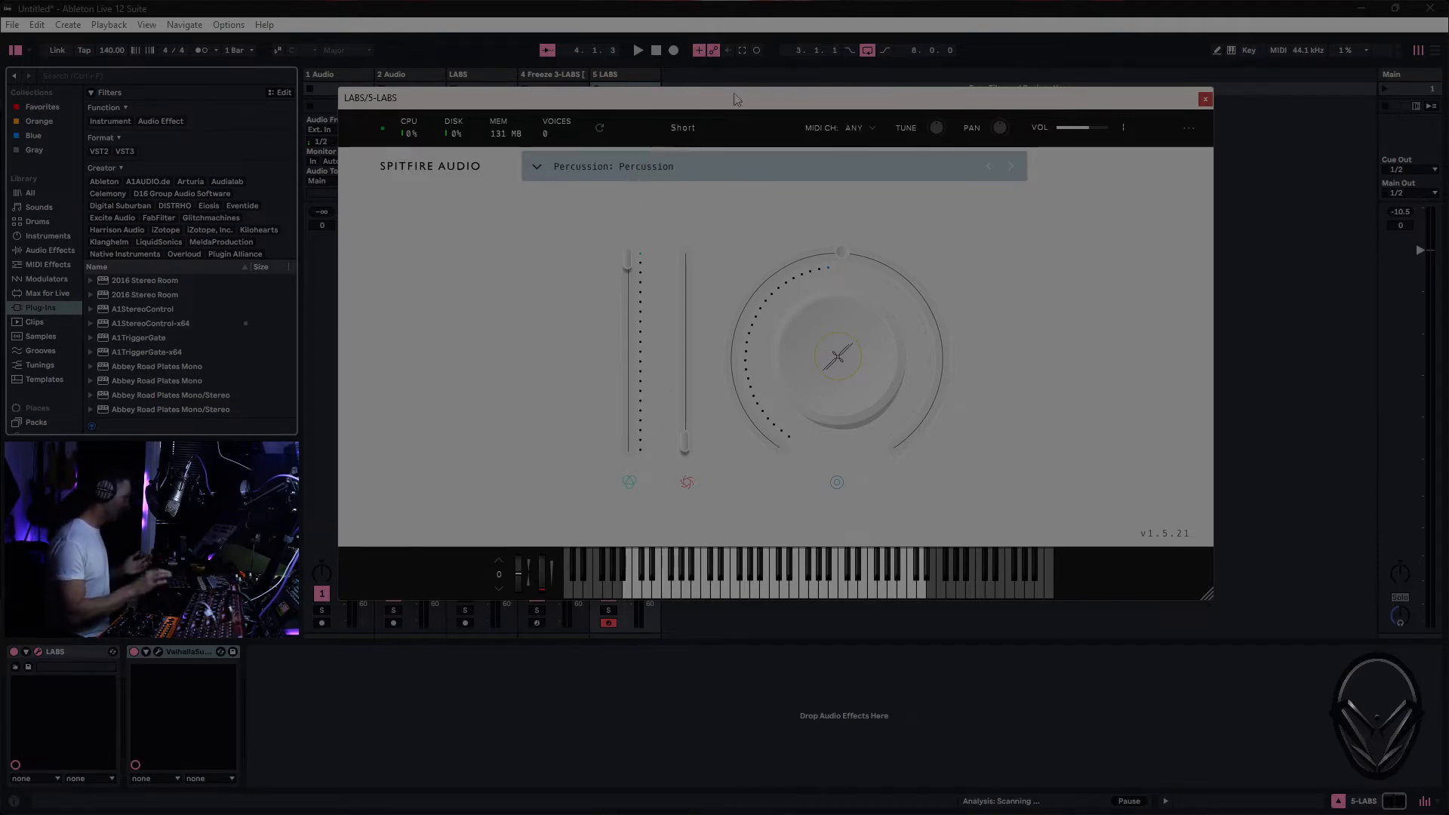
left_click(867, 51)
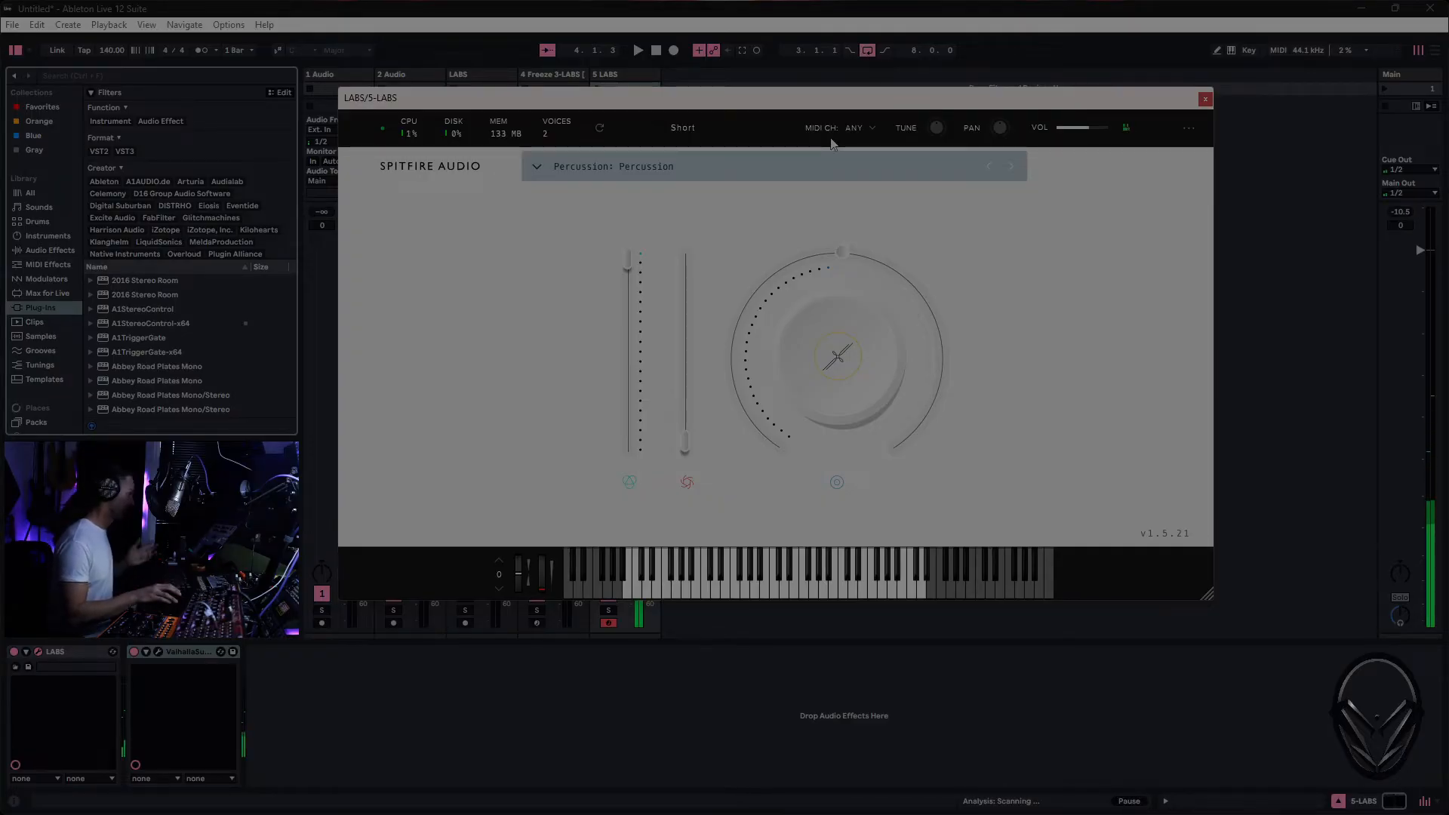
left_click(537, 167)
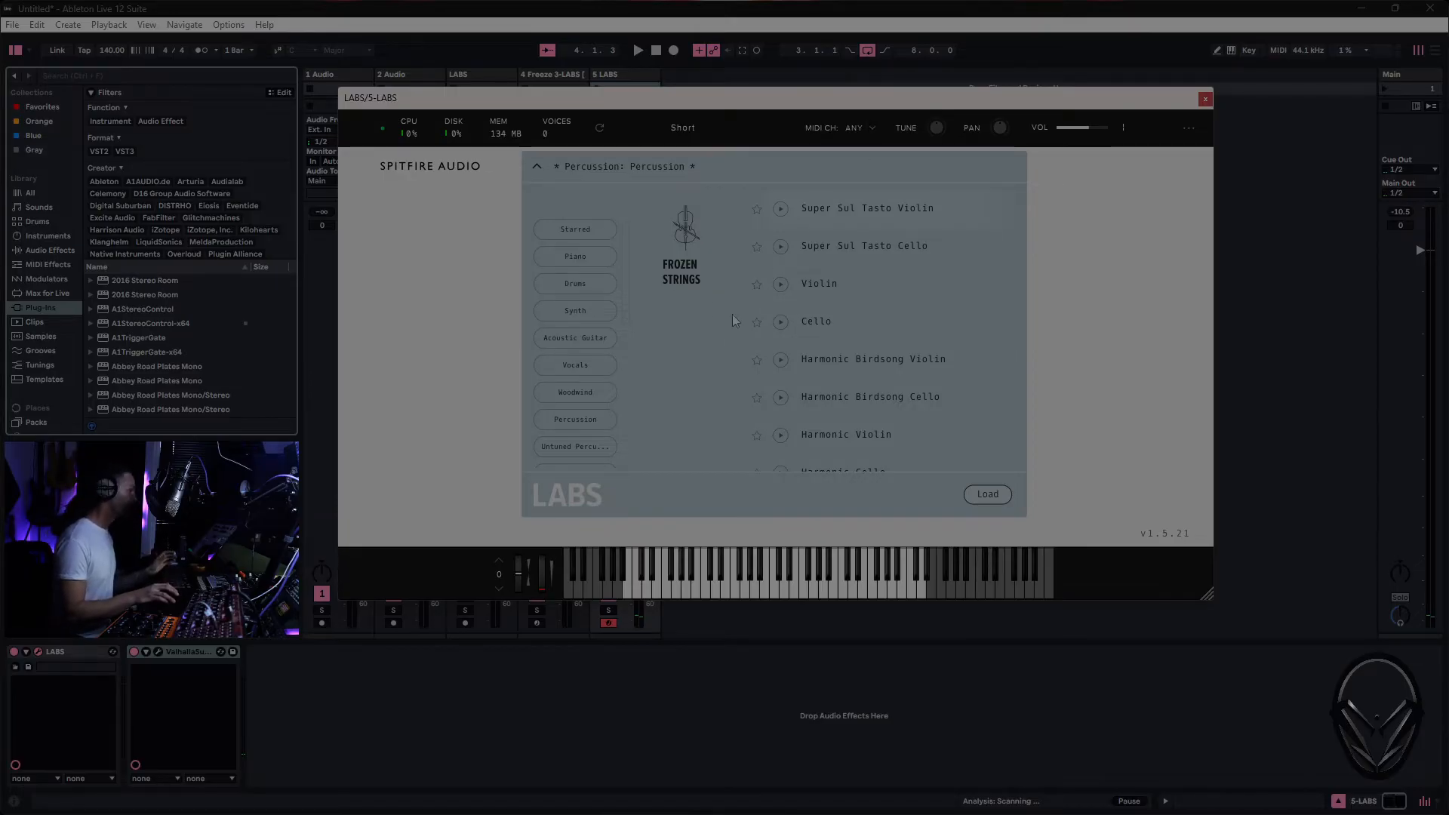
scroll(610, 302, "down", 3)
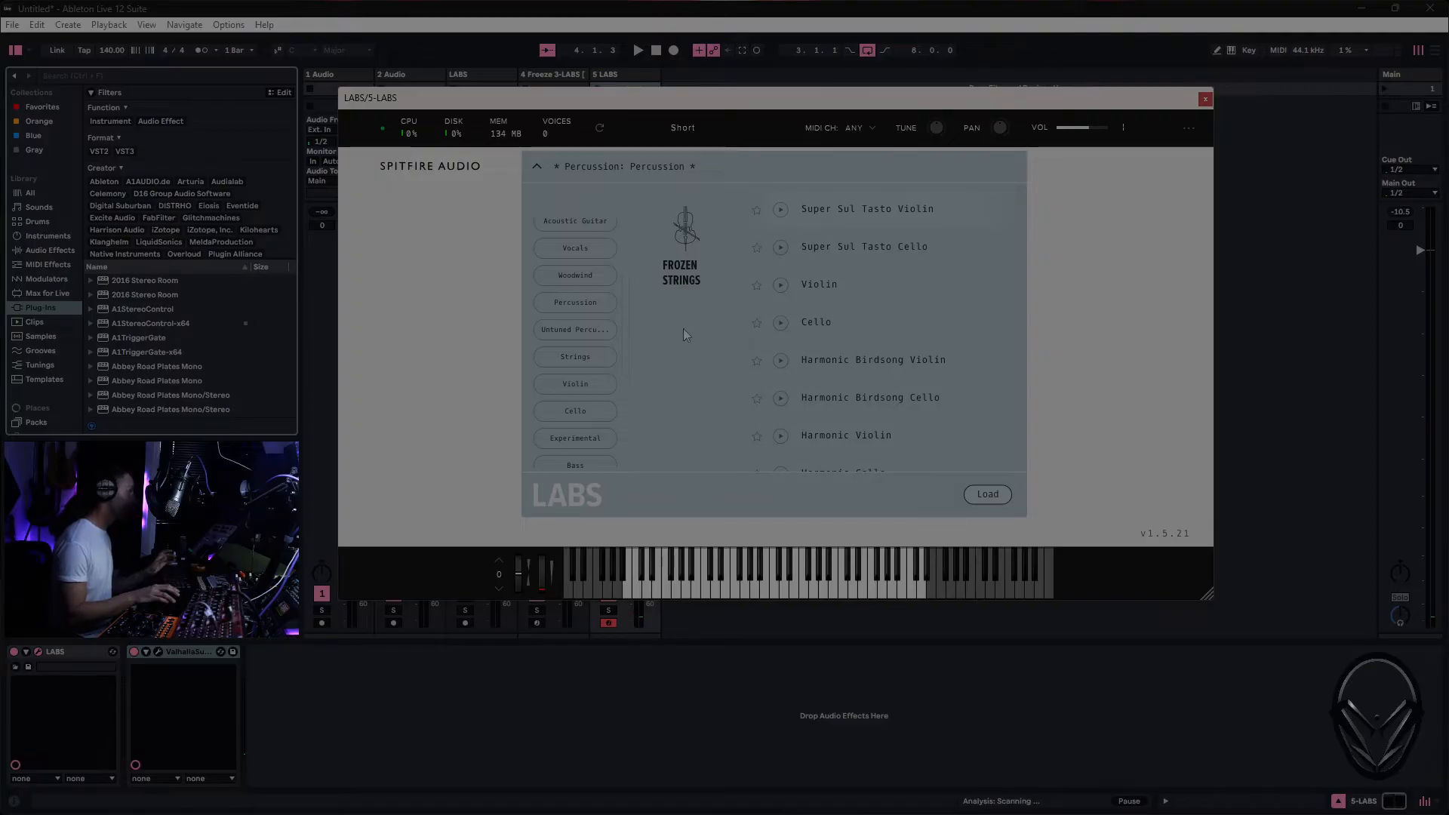
double_click(843, 209)
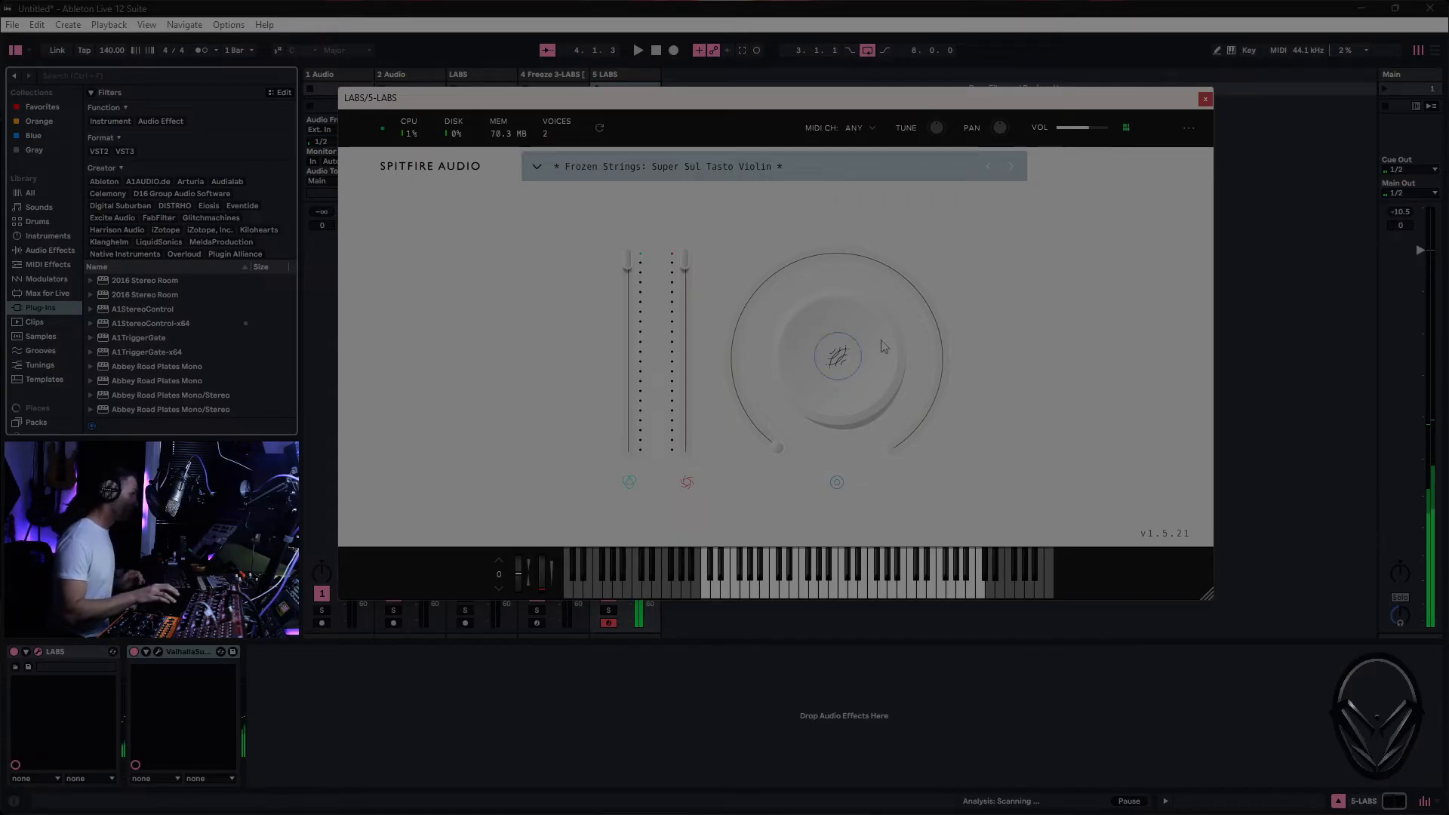
- Raise the violin's Release in LABS to about three quarters of its range and close the instrument window
mouse_move(868, 348)
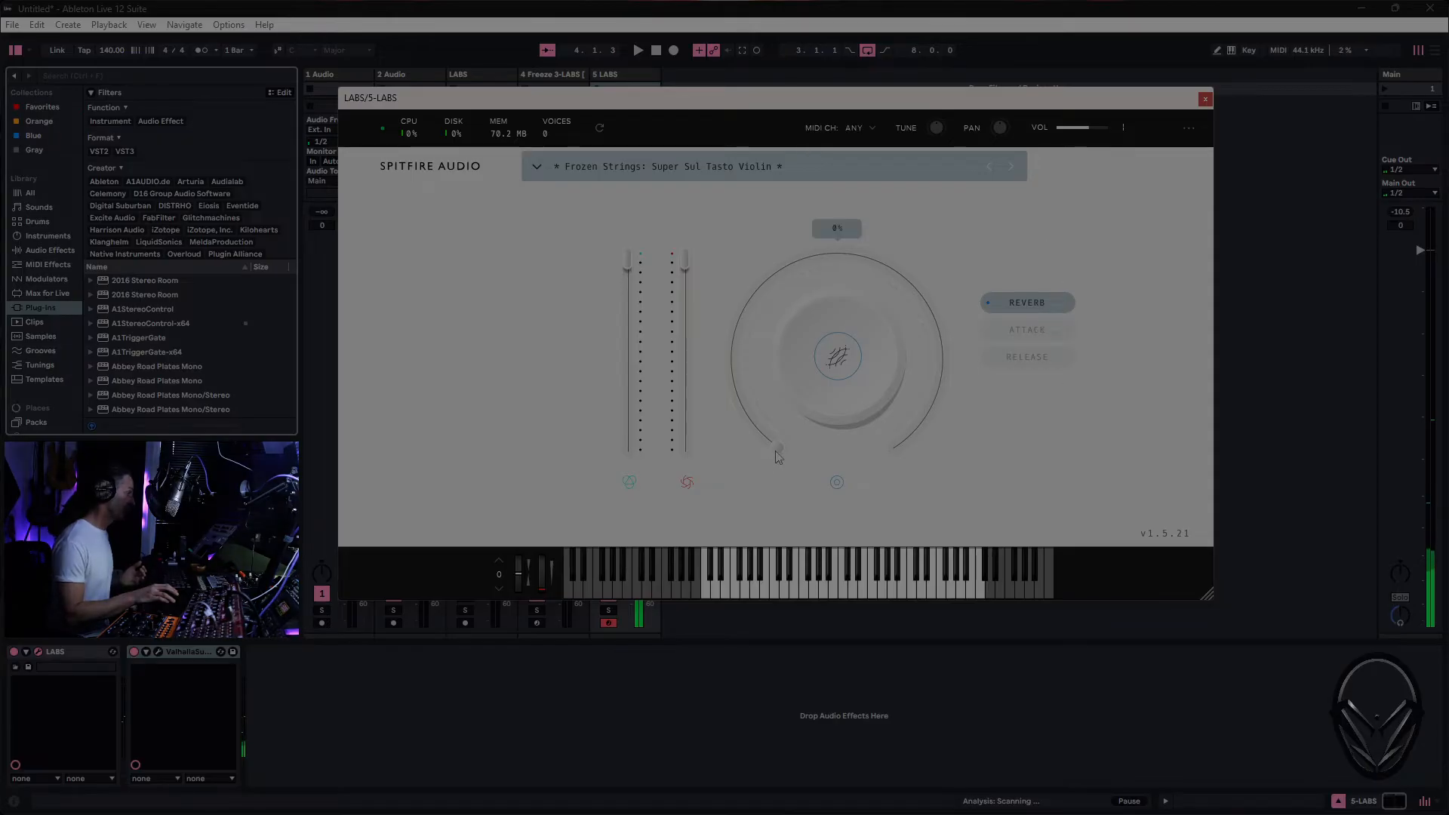
left_click(1046, 329)
left_click(1042, 358)
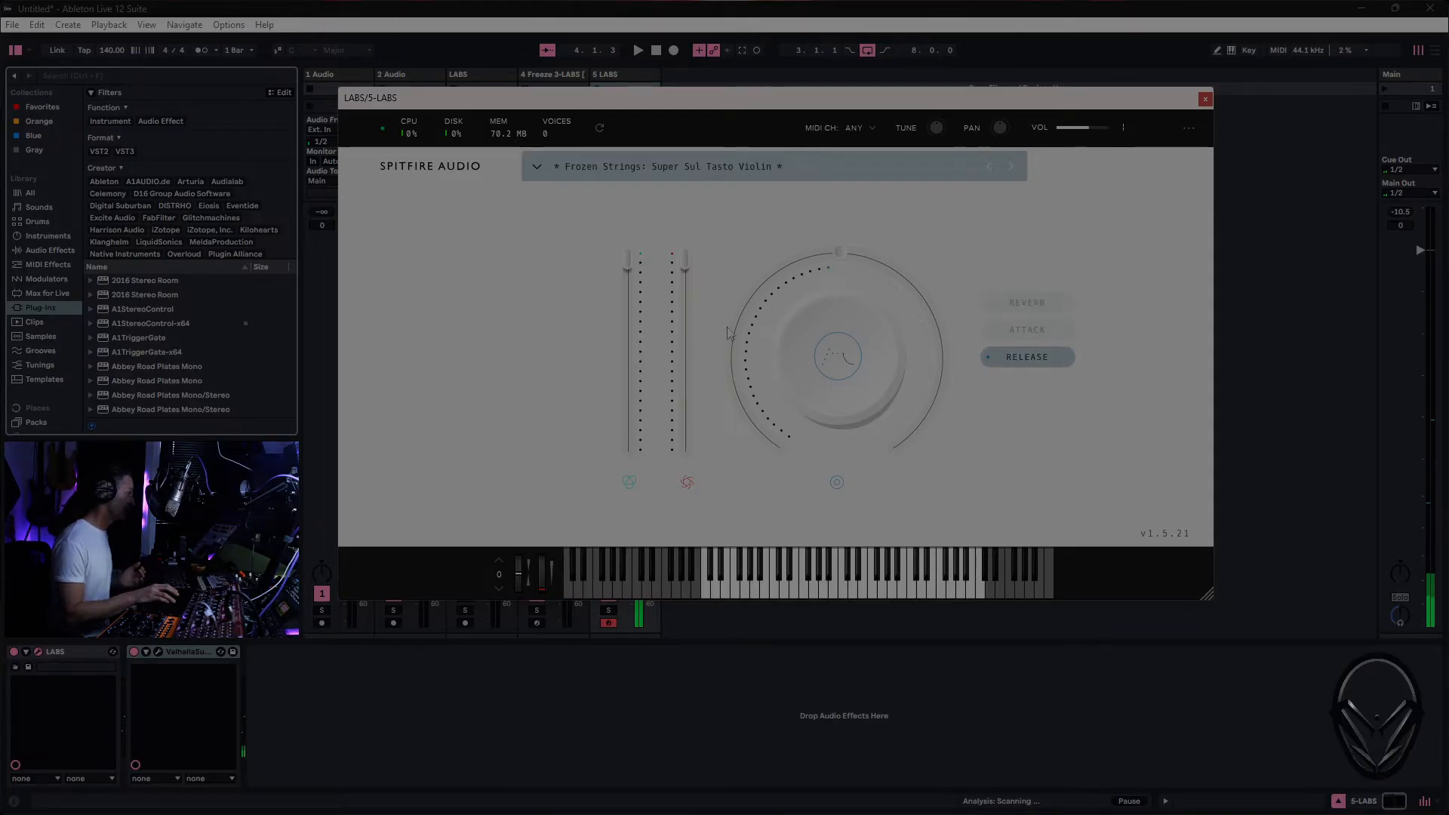
mouse_move(836, 264)
left_click_drag(835, 264, 935, 398)
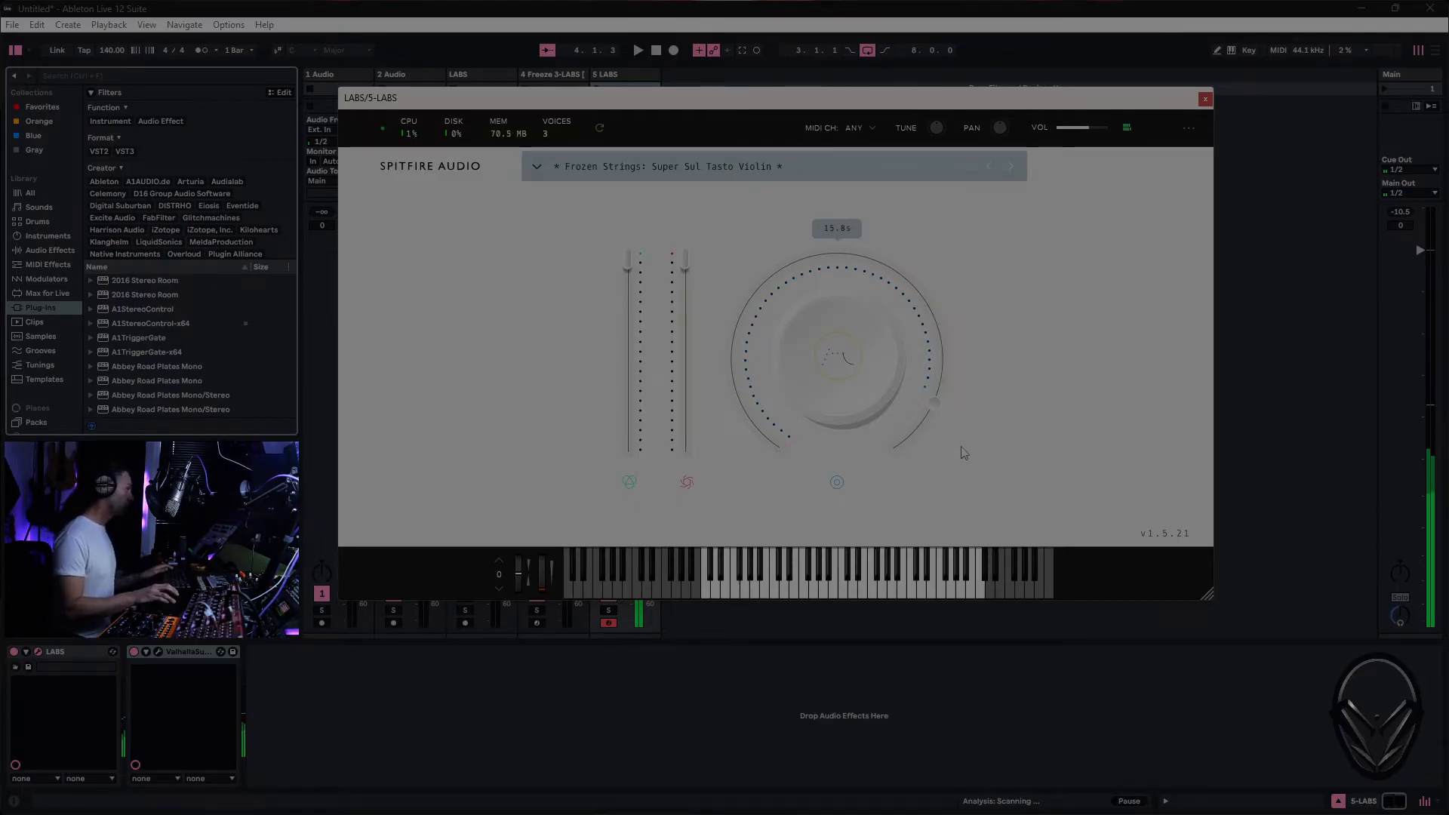
left_click_drag(932, 406, 944, 337)
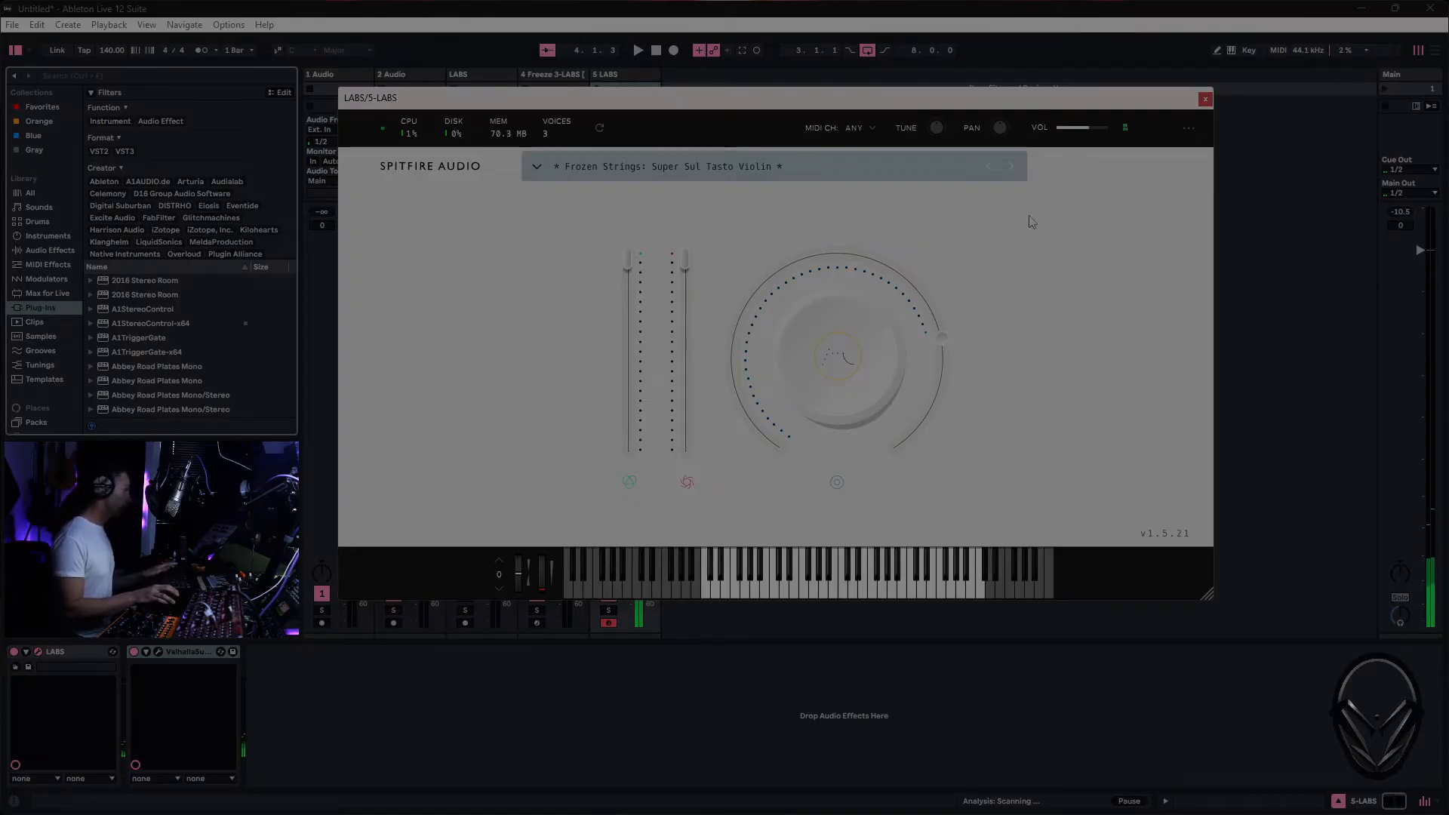
left_click(1205, 100)
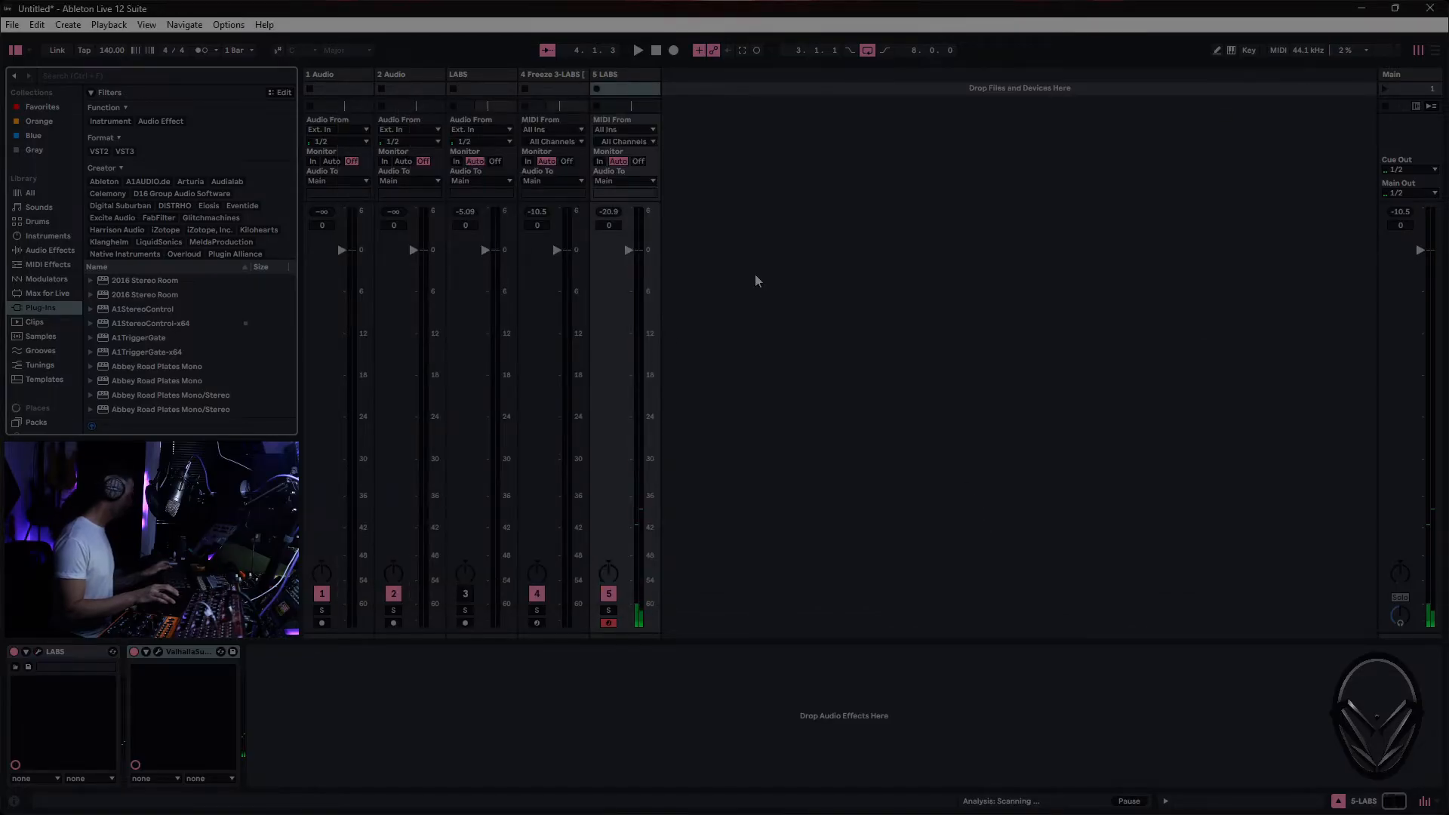
- Insert an empty MIDI clip on the 5 LABS track in the arrangement from bar 3 to bar 11
key("Tab")
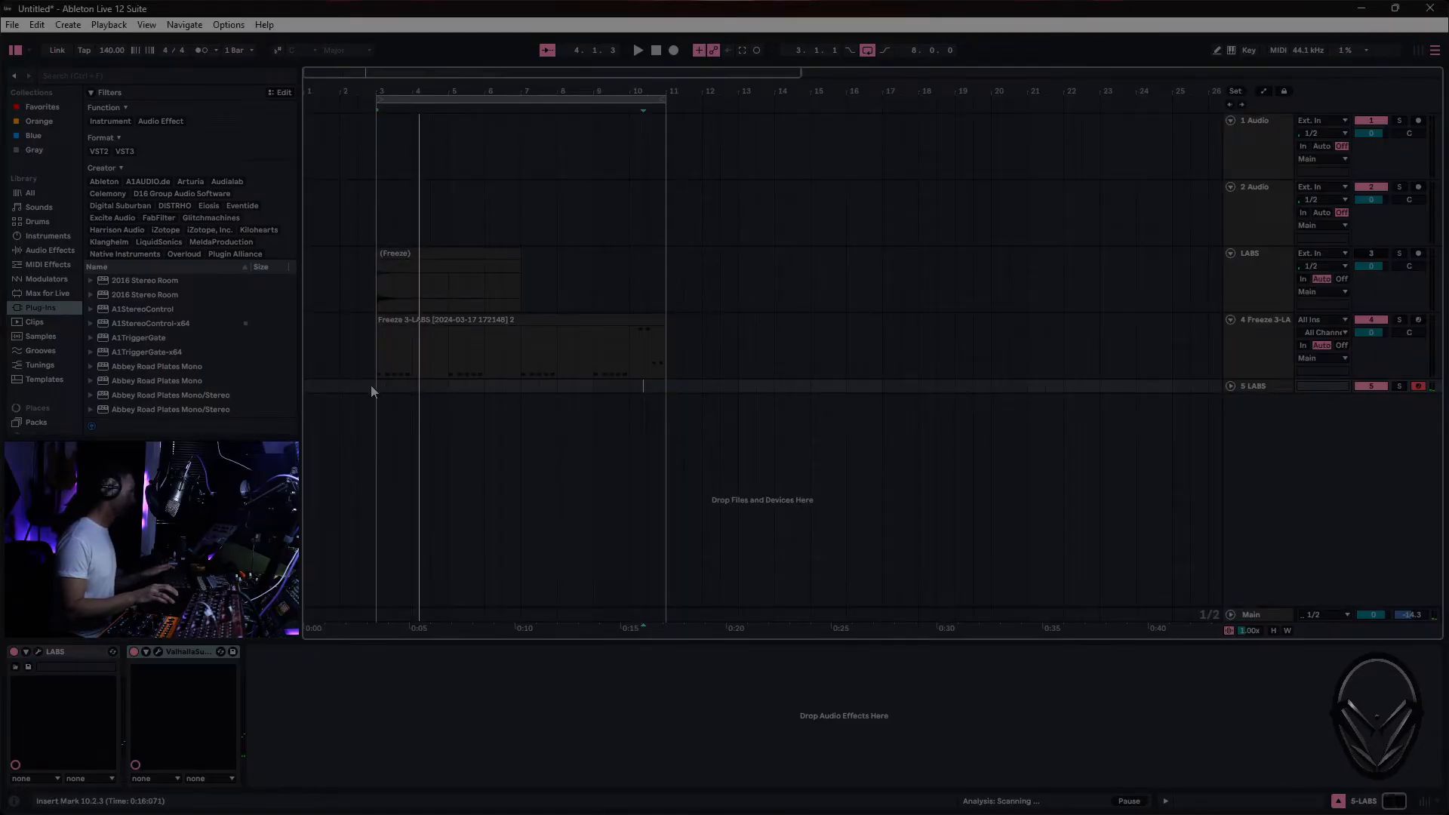
left_click_drag(378, 386, 667, 385)
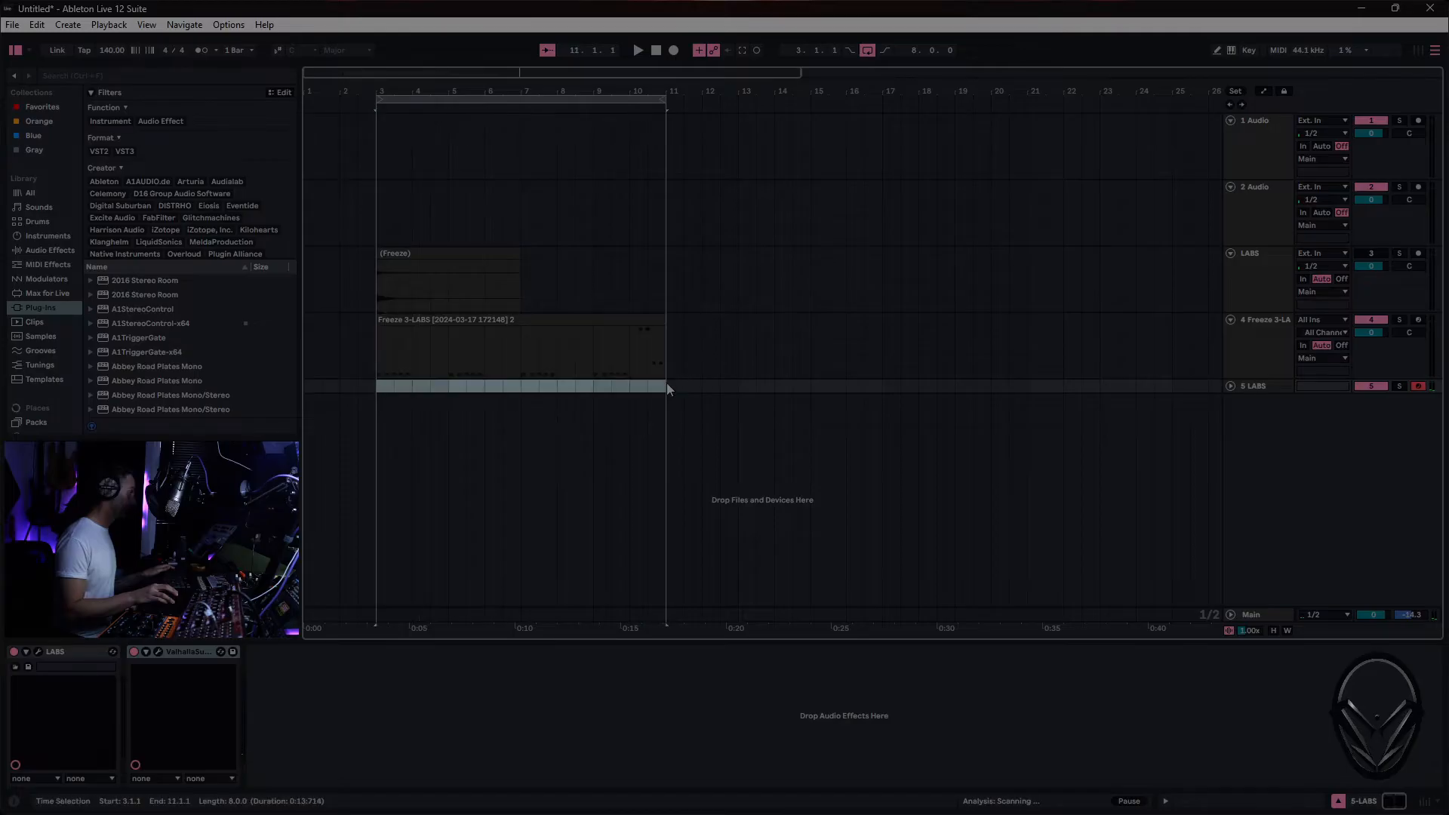
right_click(657, 389)
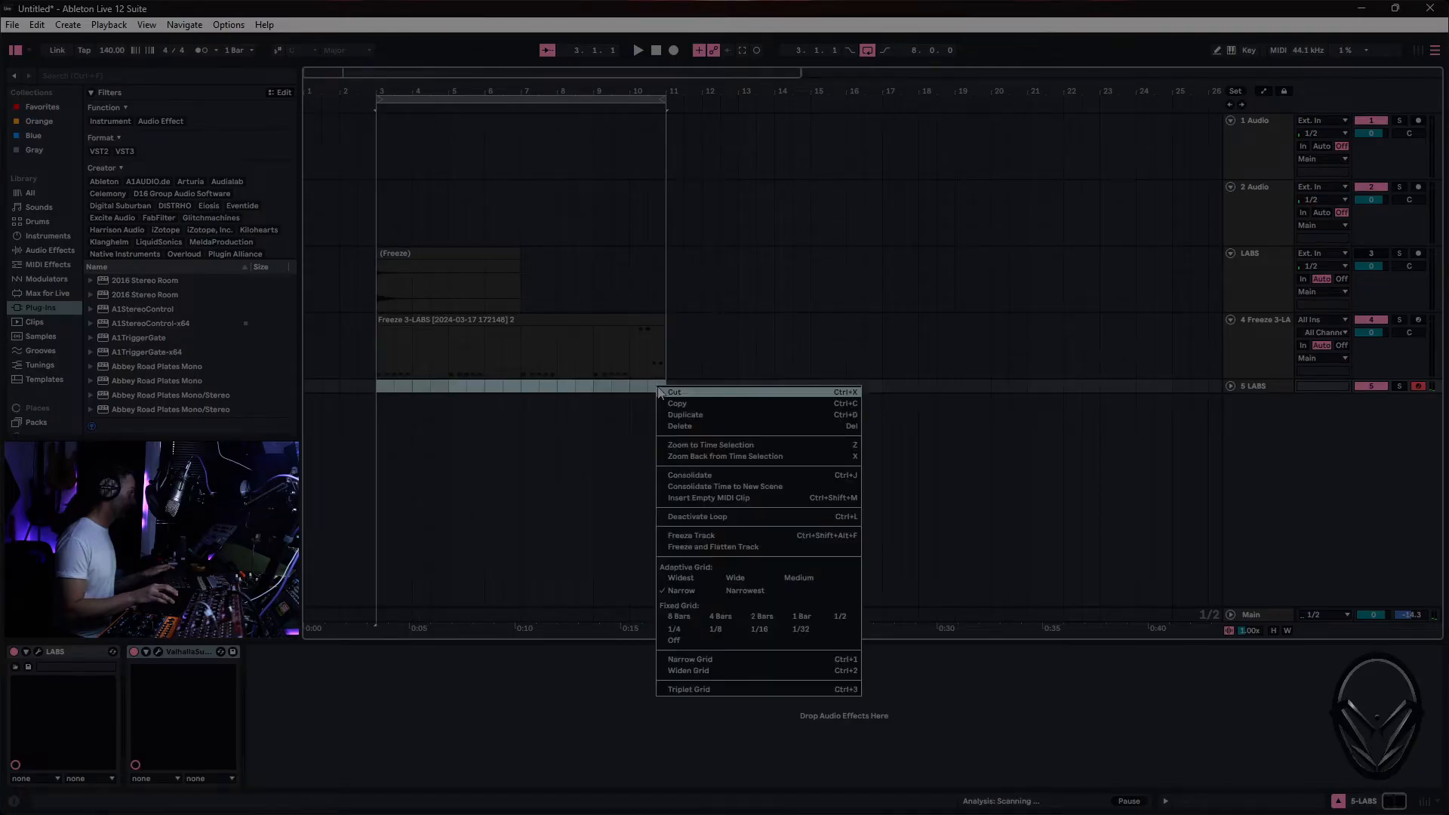
left_click(688, 500)
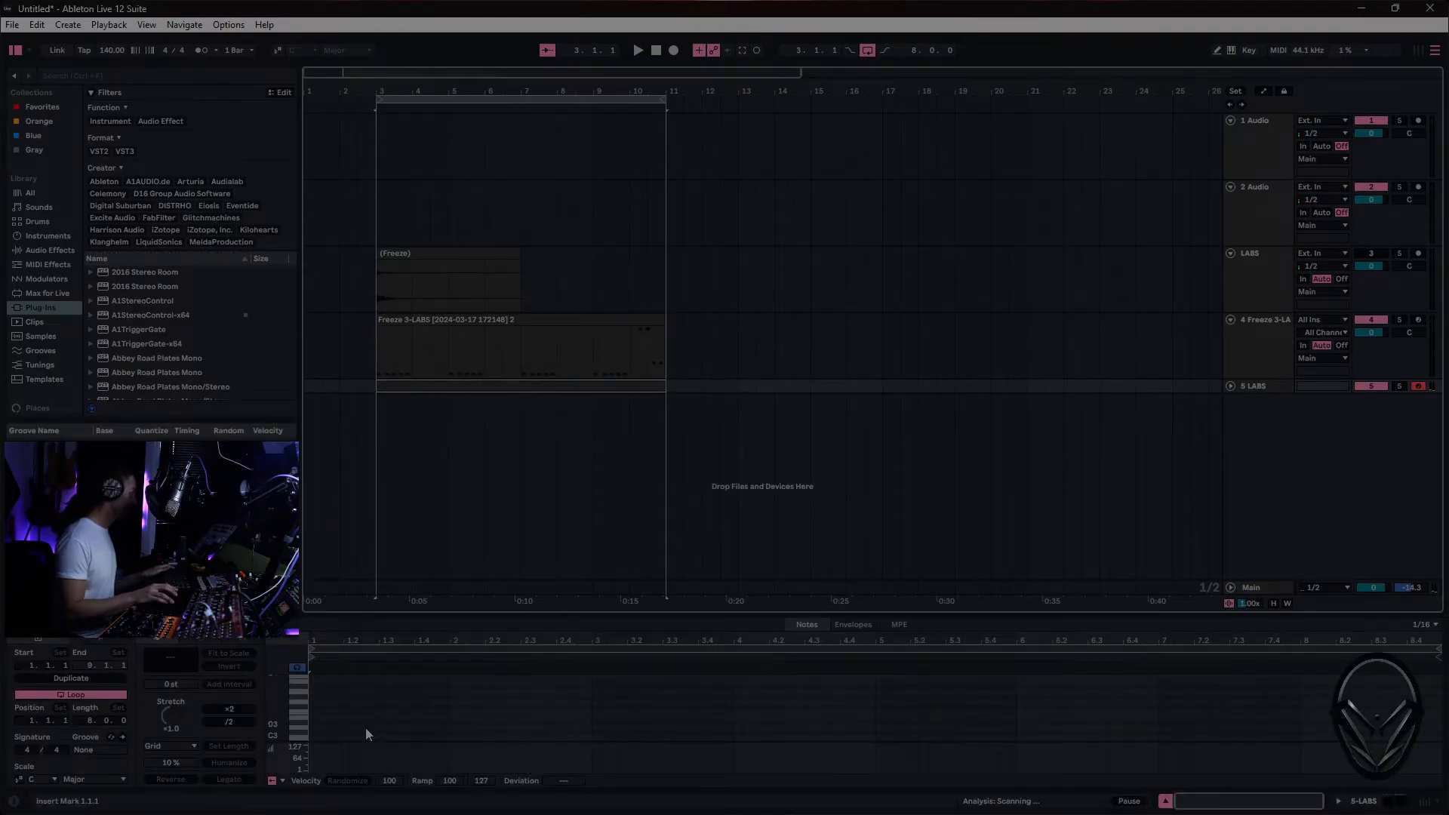
- Draw two sustained notes, F1 and F2, from the clip's start to about 8.4.3
scroll(364, 717, "down", 2)
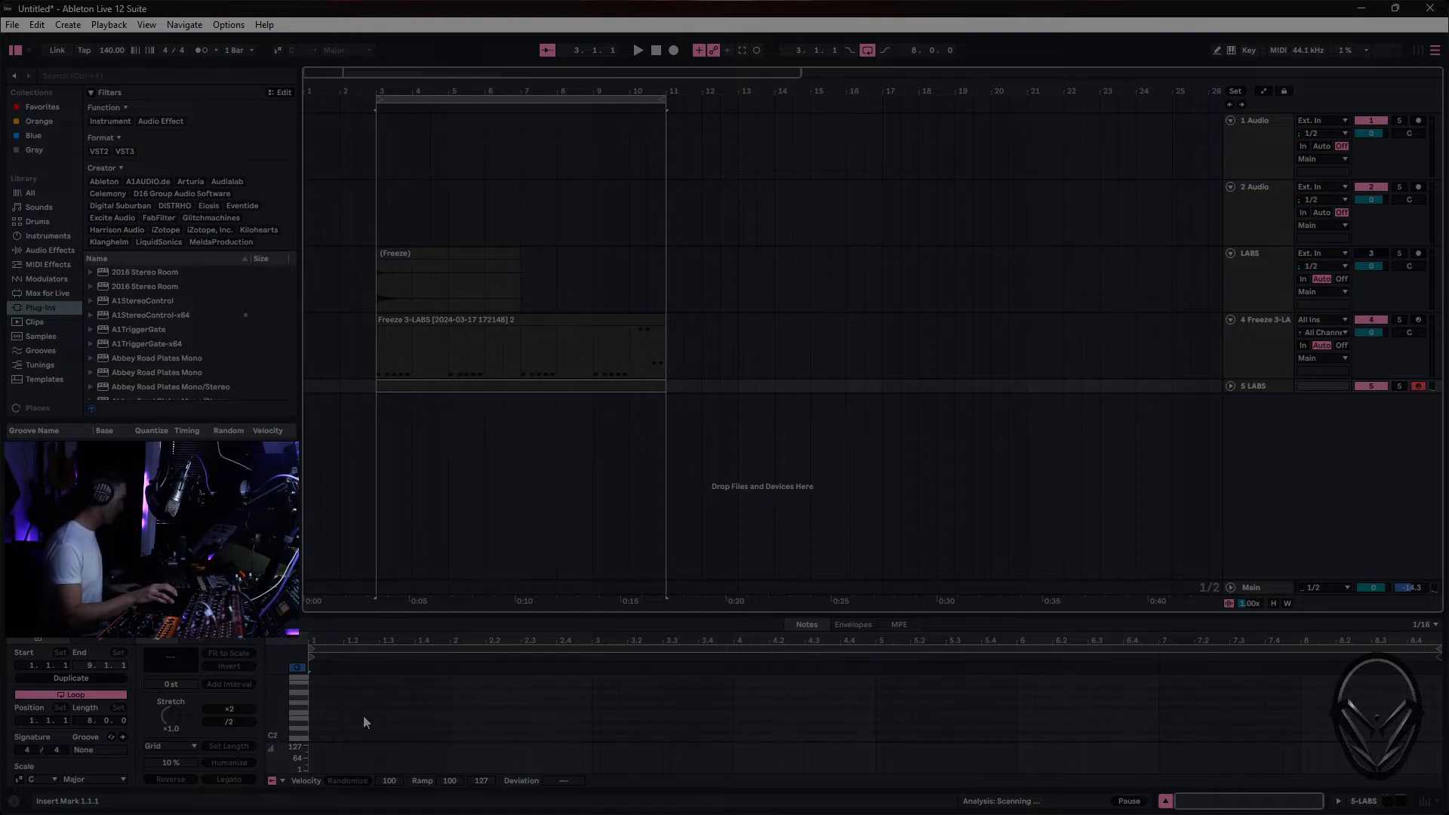
scroll(364, 716, "down", 3)
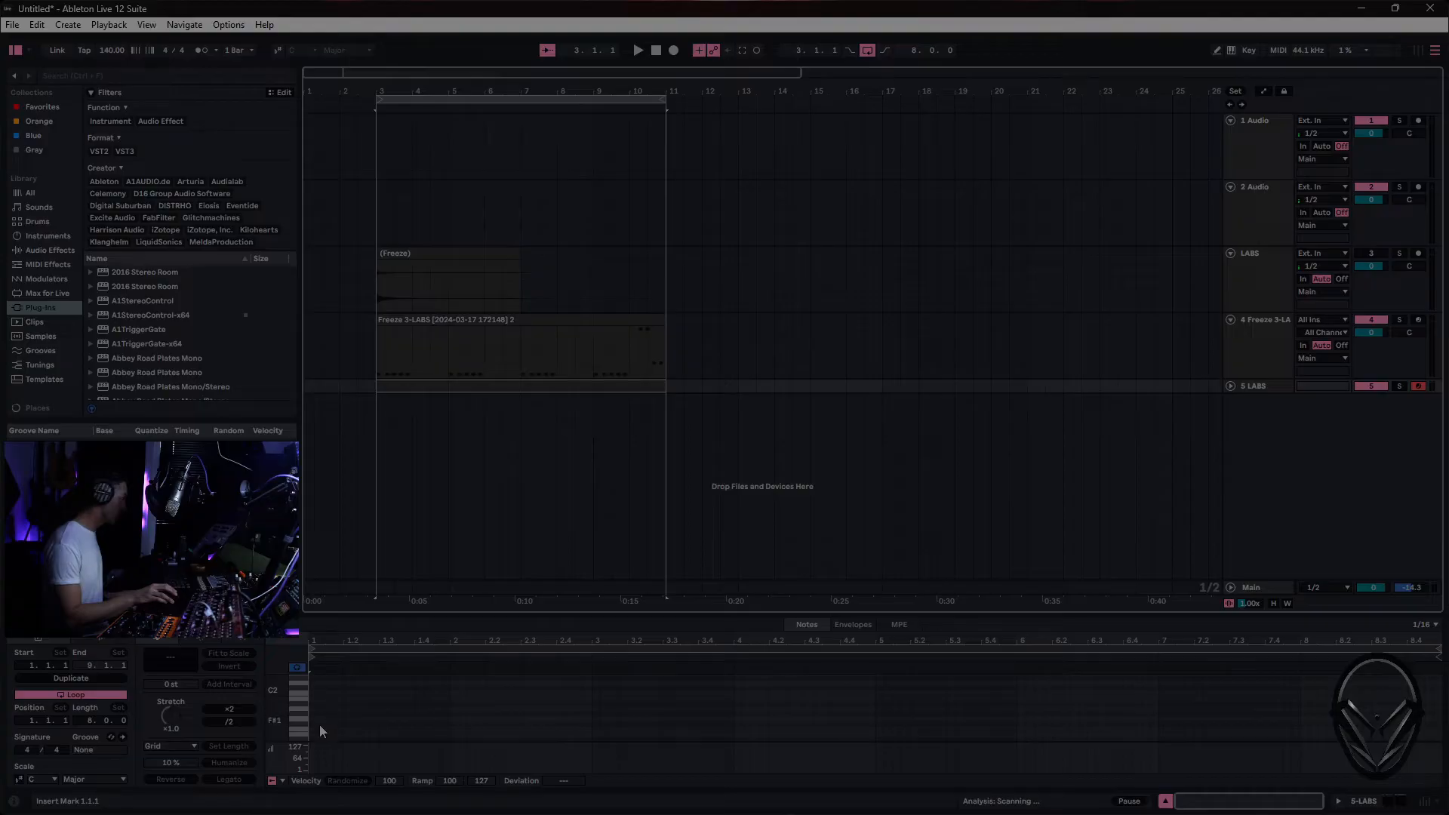
left_click_drag(311, 727, 1416, 716)
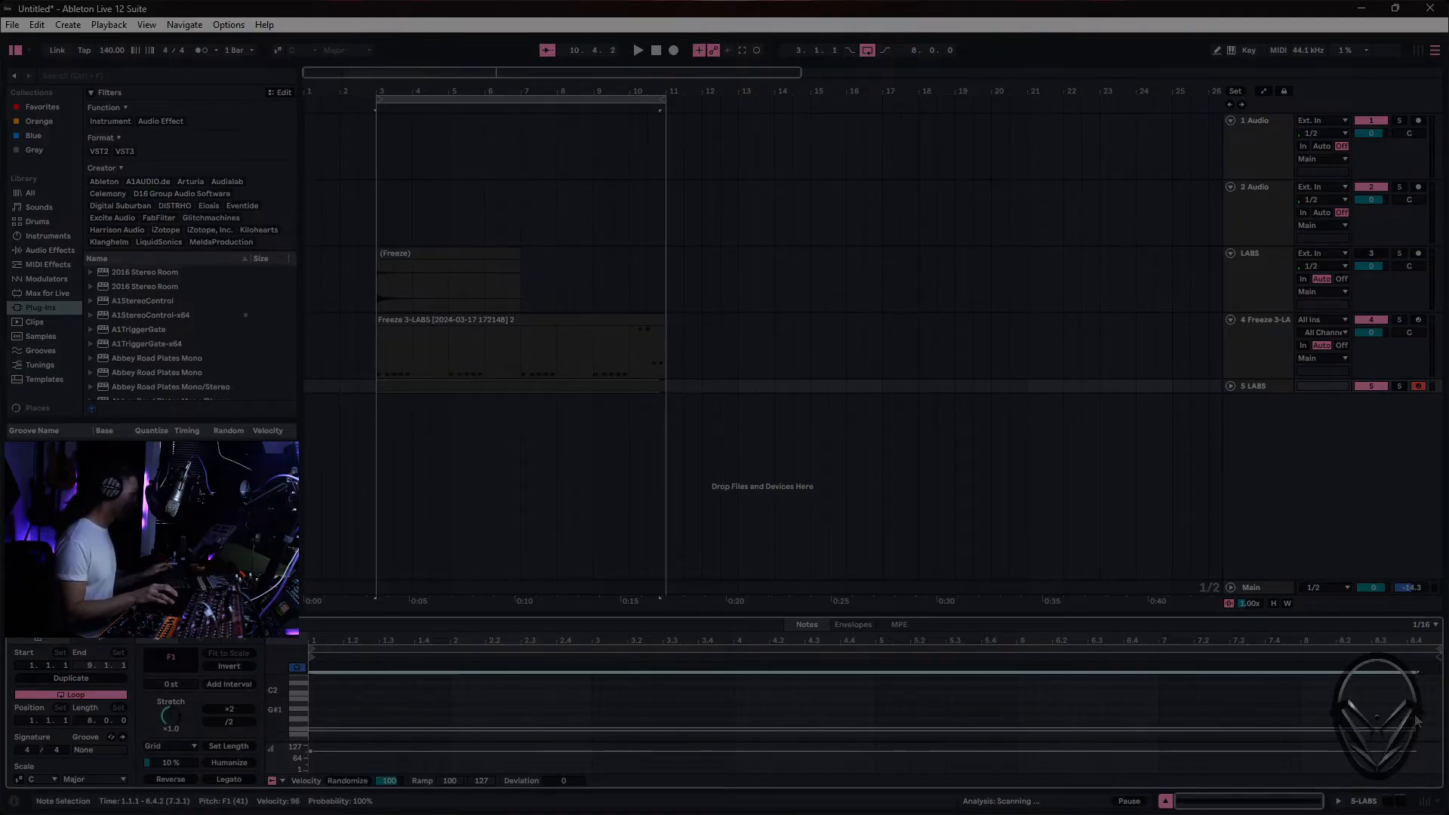
scroll(329, 700, "up", 1)
scroll(322, 696, "up", 1)
left_click(311, 696)
left_click_drag(311, 697, 1426, 677)
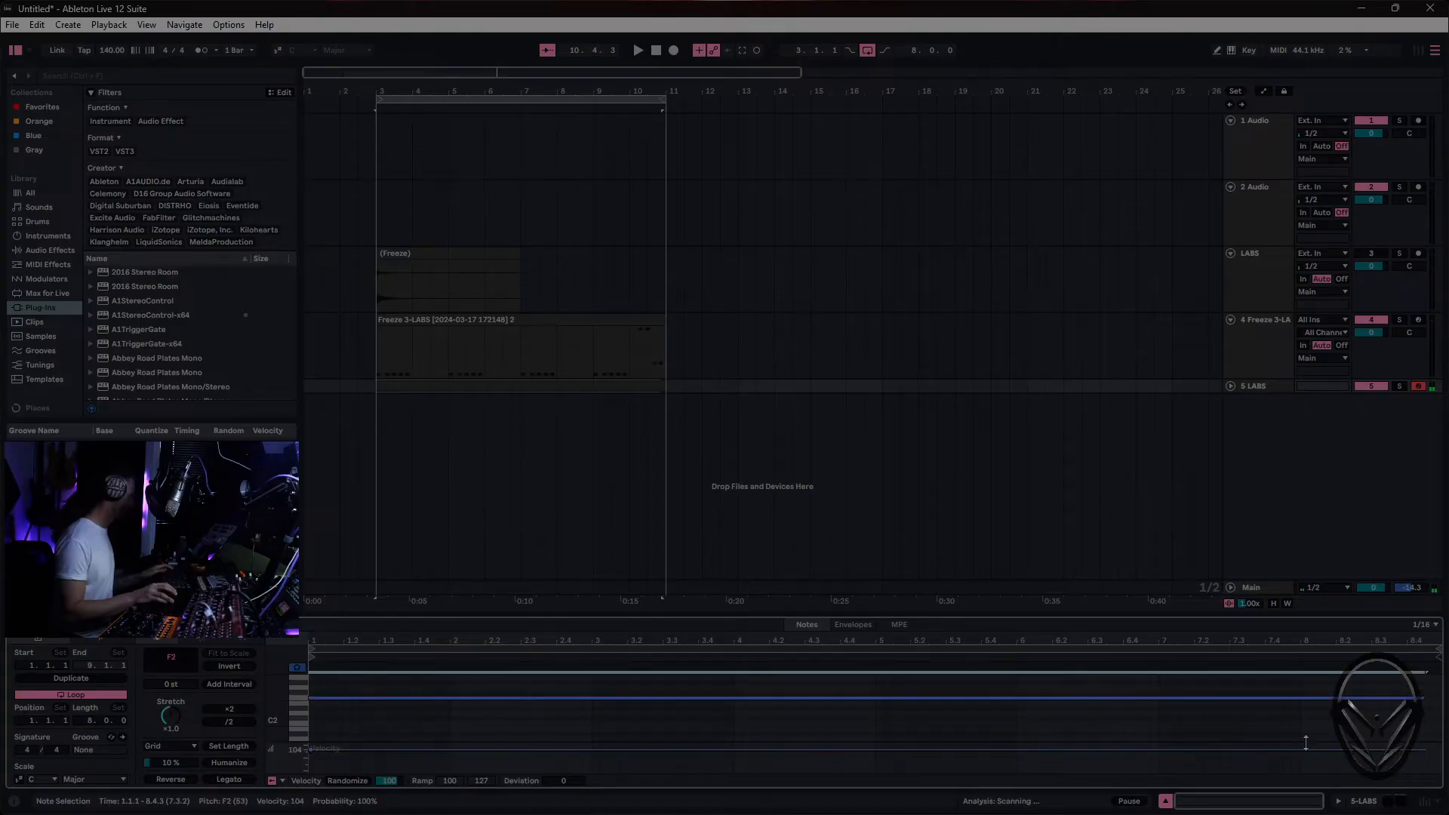
- Freeze and flatten the 5 LABS track and merge its audio with the freeze tail into one clip from bar 3 to 25
right_click(1261, 388)
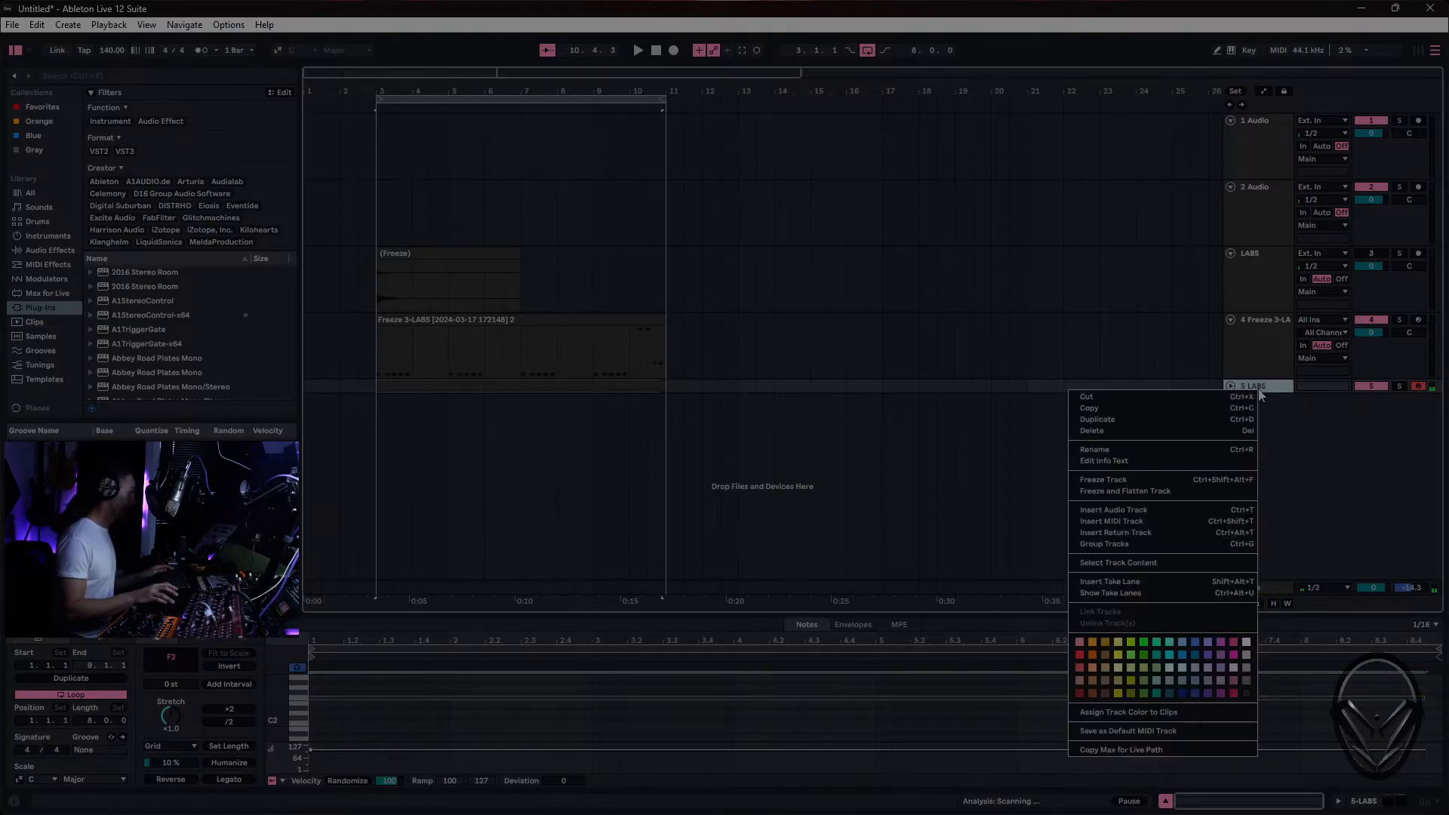
left_click(1153, 480)
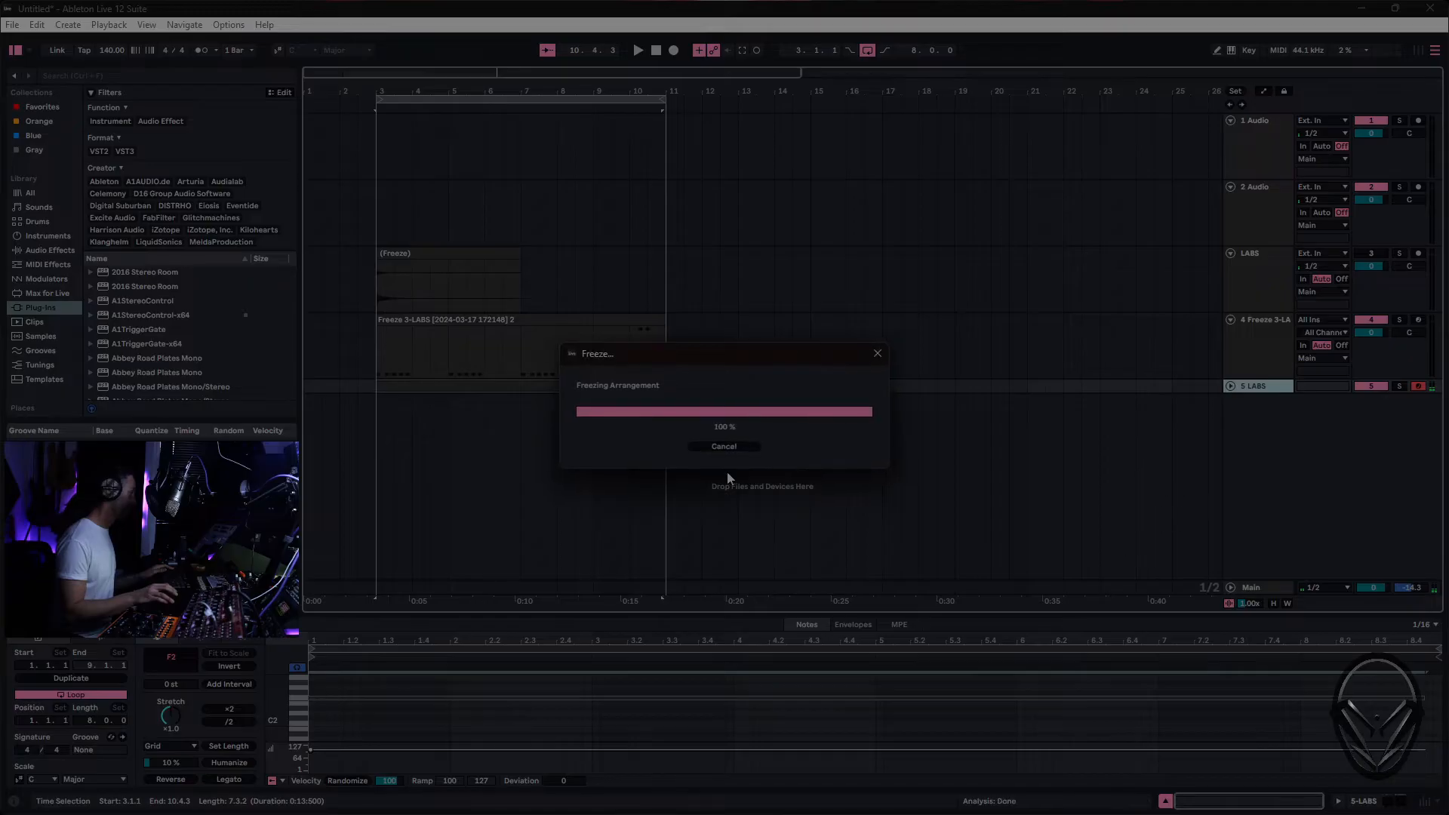
right_click(1264, 389)
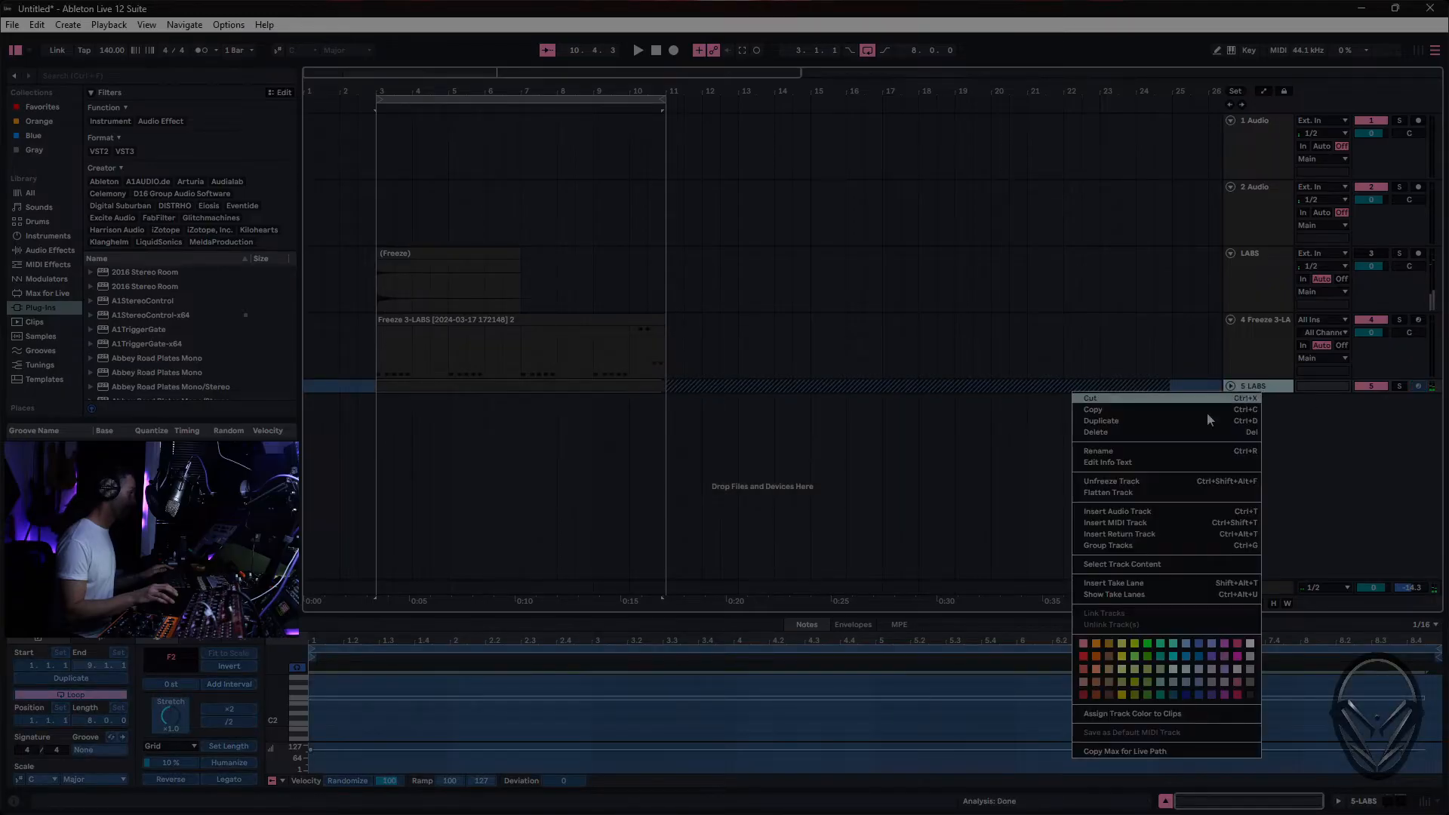
left_click(1177, 494)
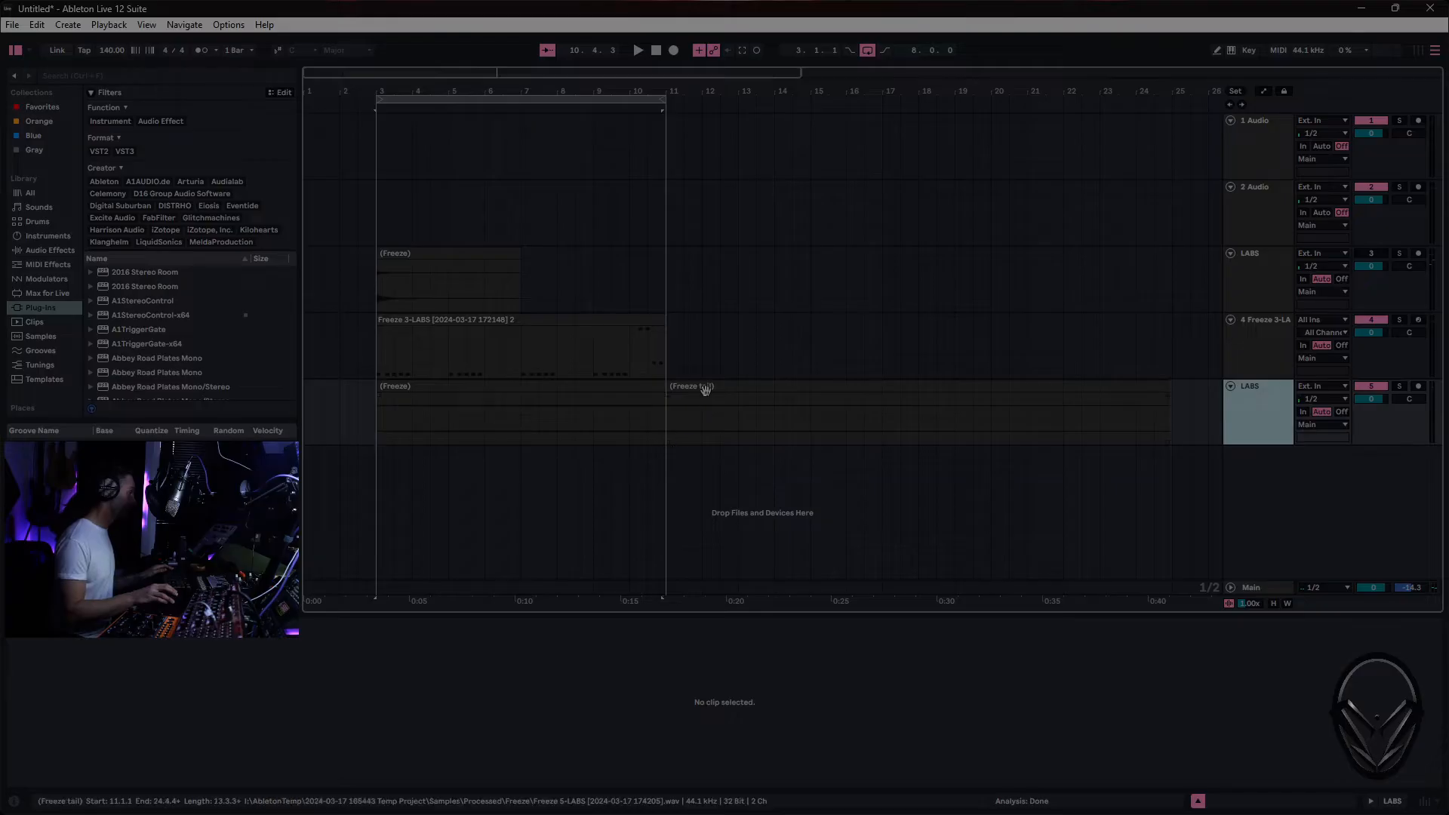
left_click_drag(663, 386, 1267, 394)
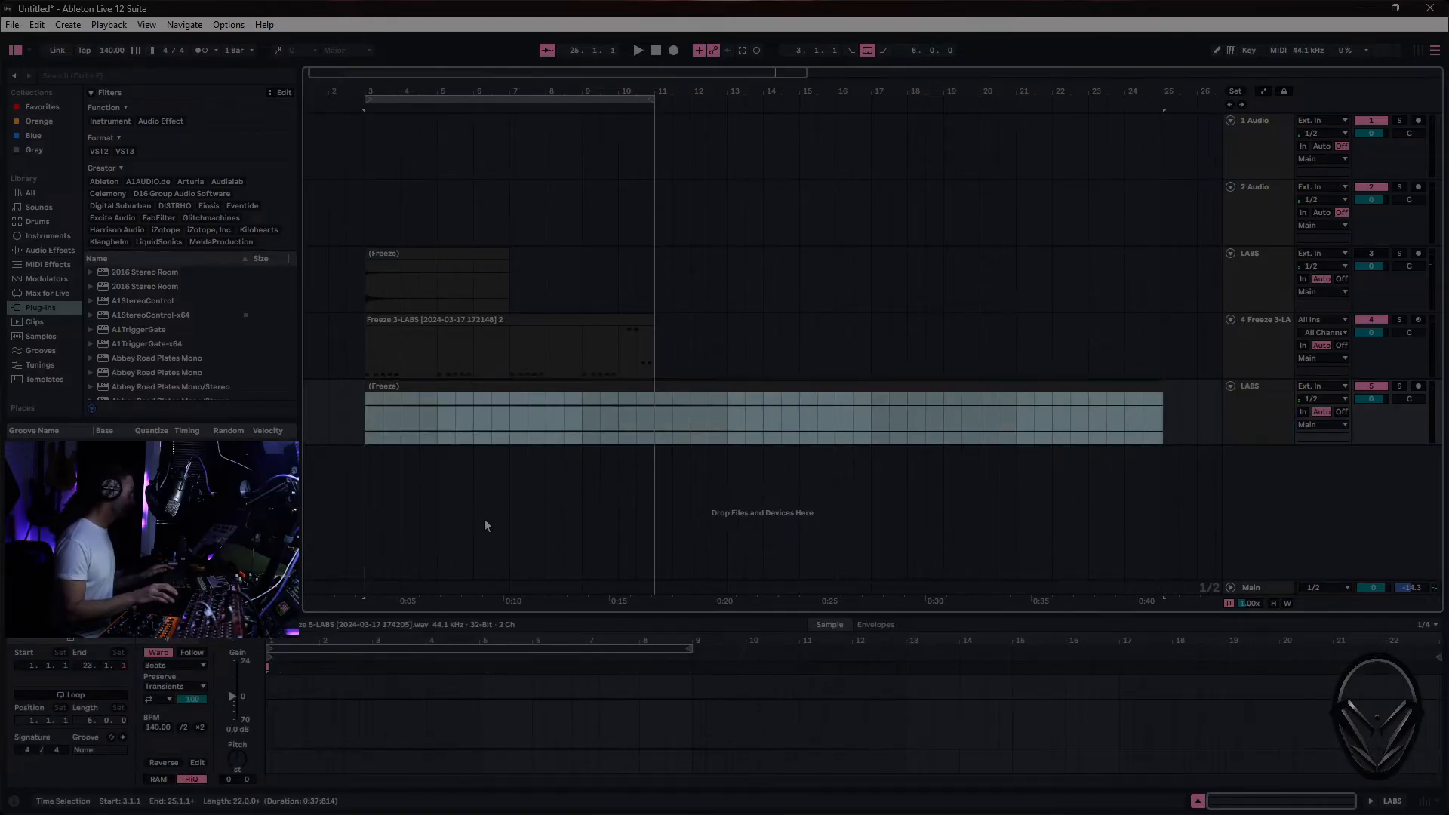
- Load the merged violin clip into a Sampler on a new MIDI track and deactivate the source LABS track
left_click(47, 236)
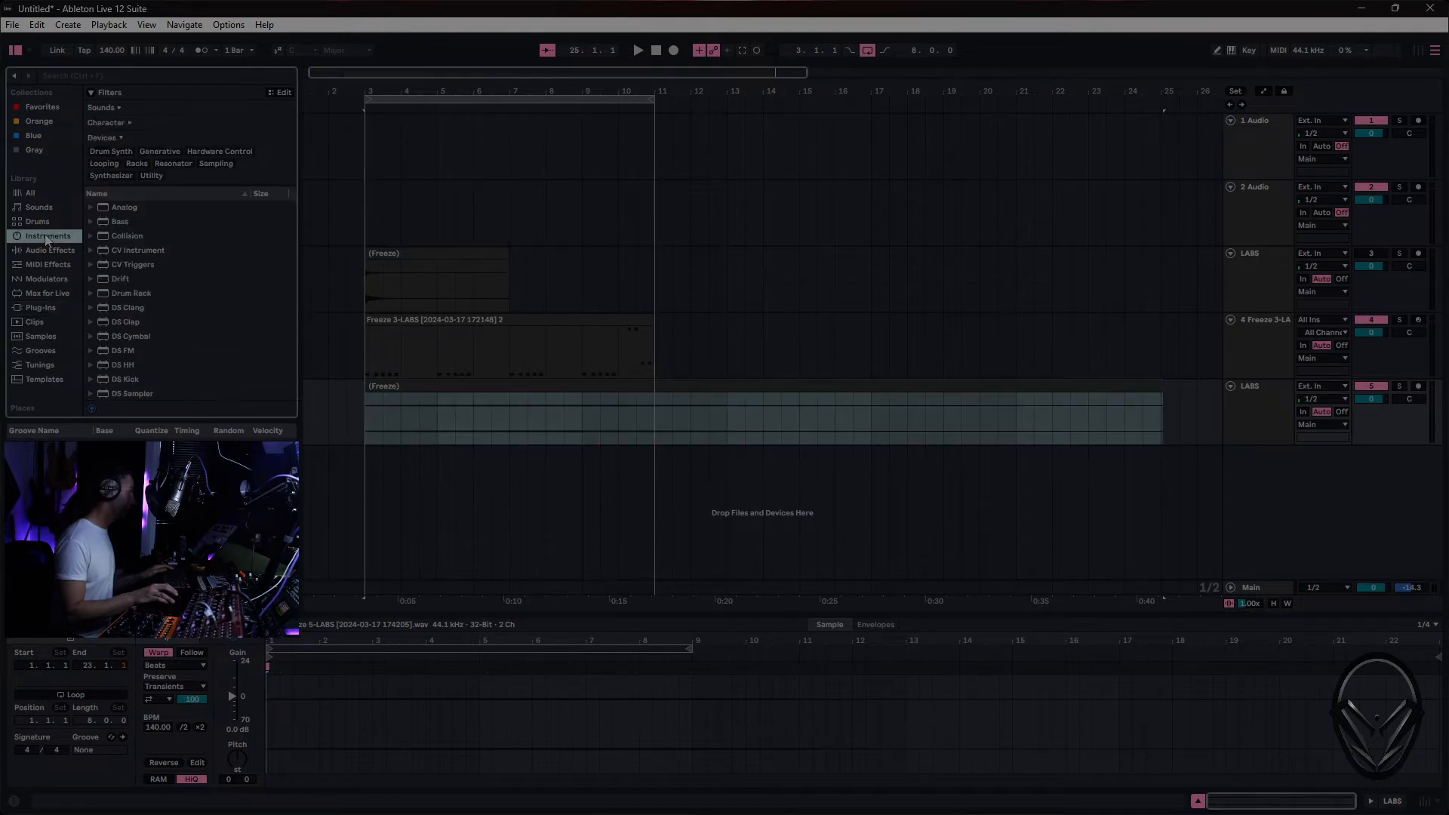
left_click(96, 75)
type("sa")
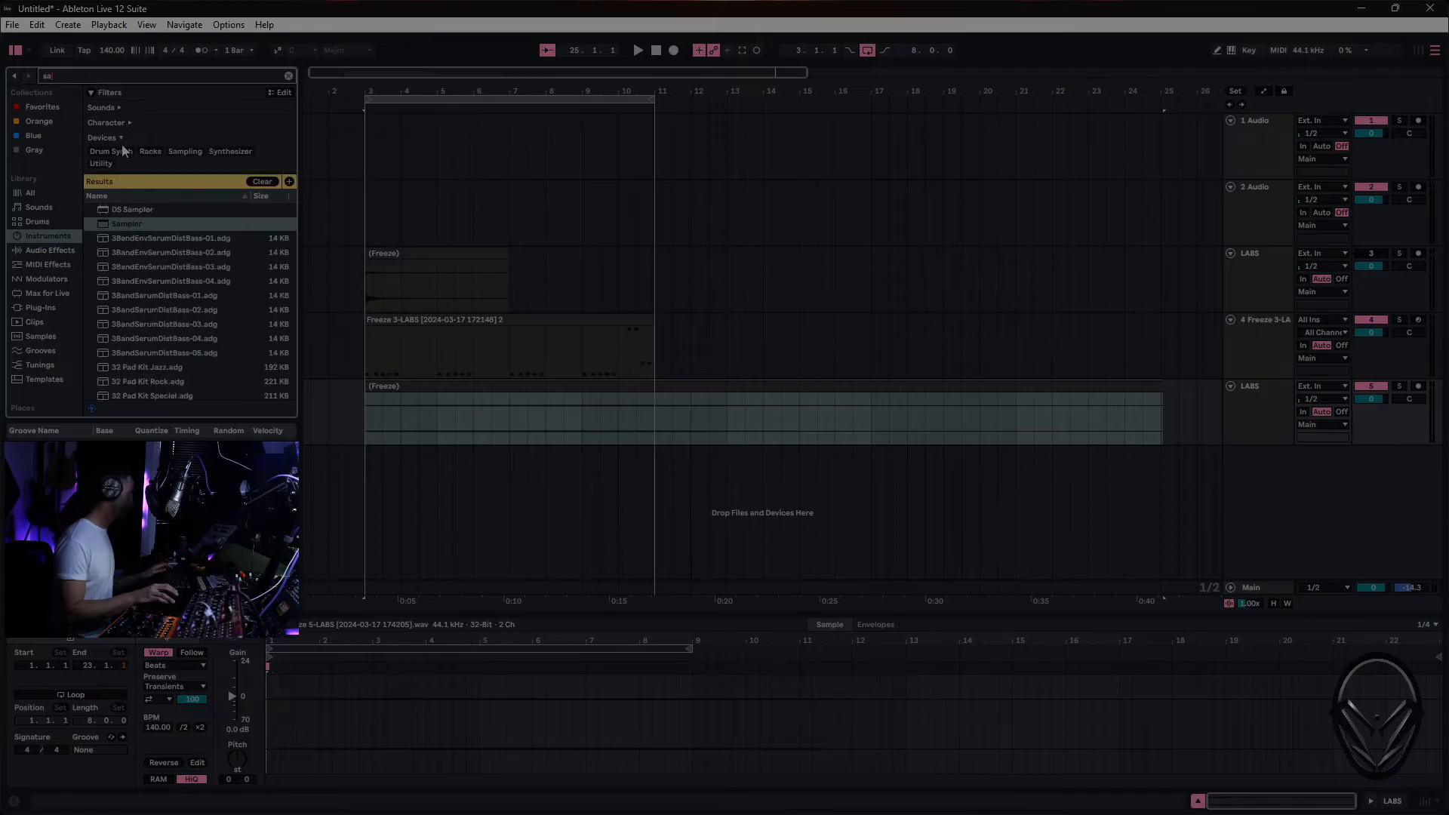
left_click_drag(135, 225, 483, 500)
left_click(538, 386)
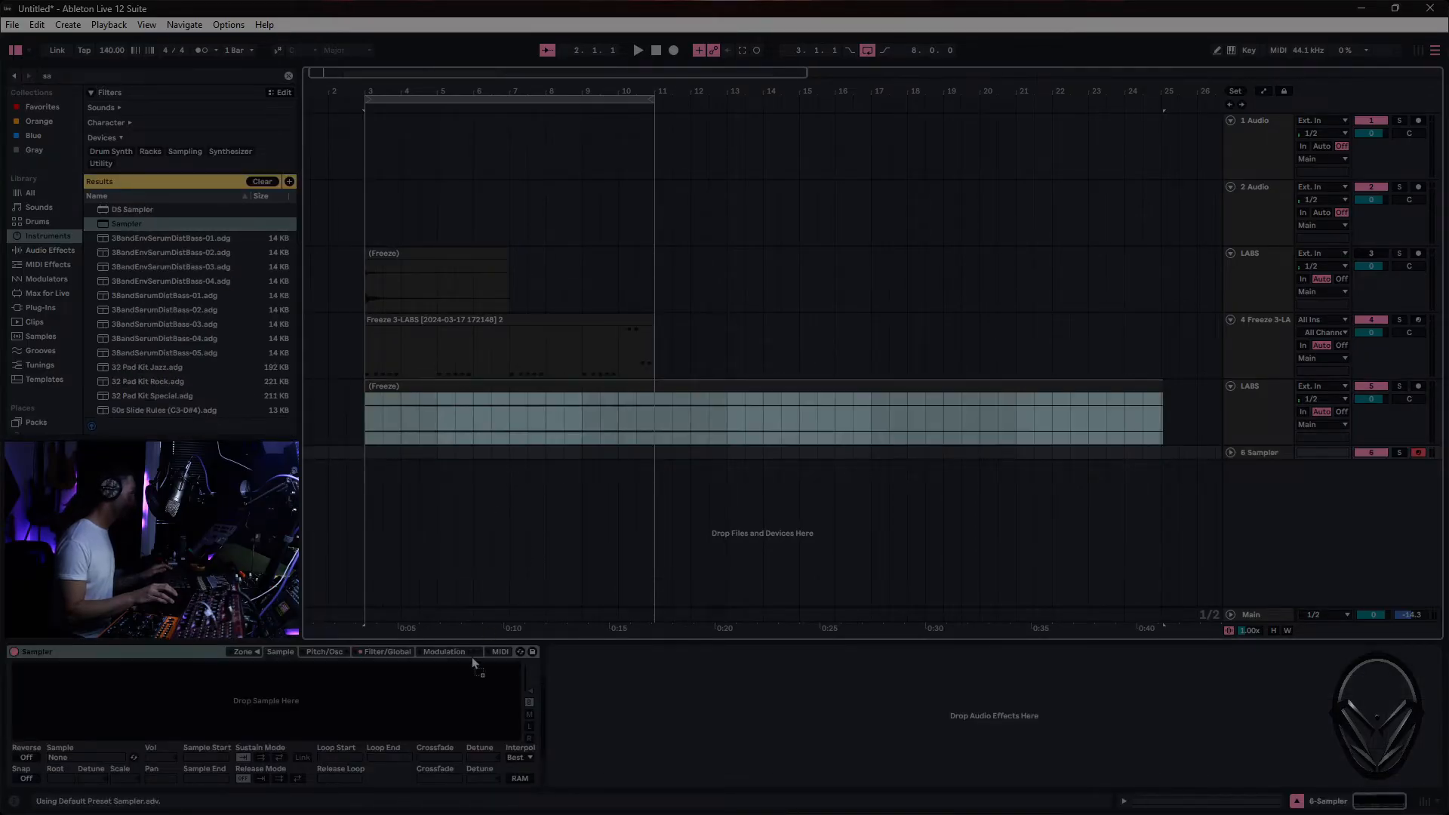
left_click_drag(391, 691, 391, 693)
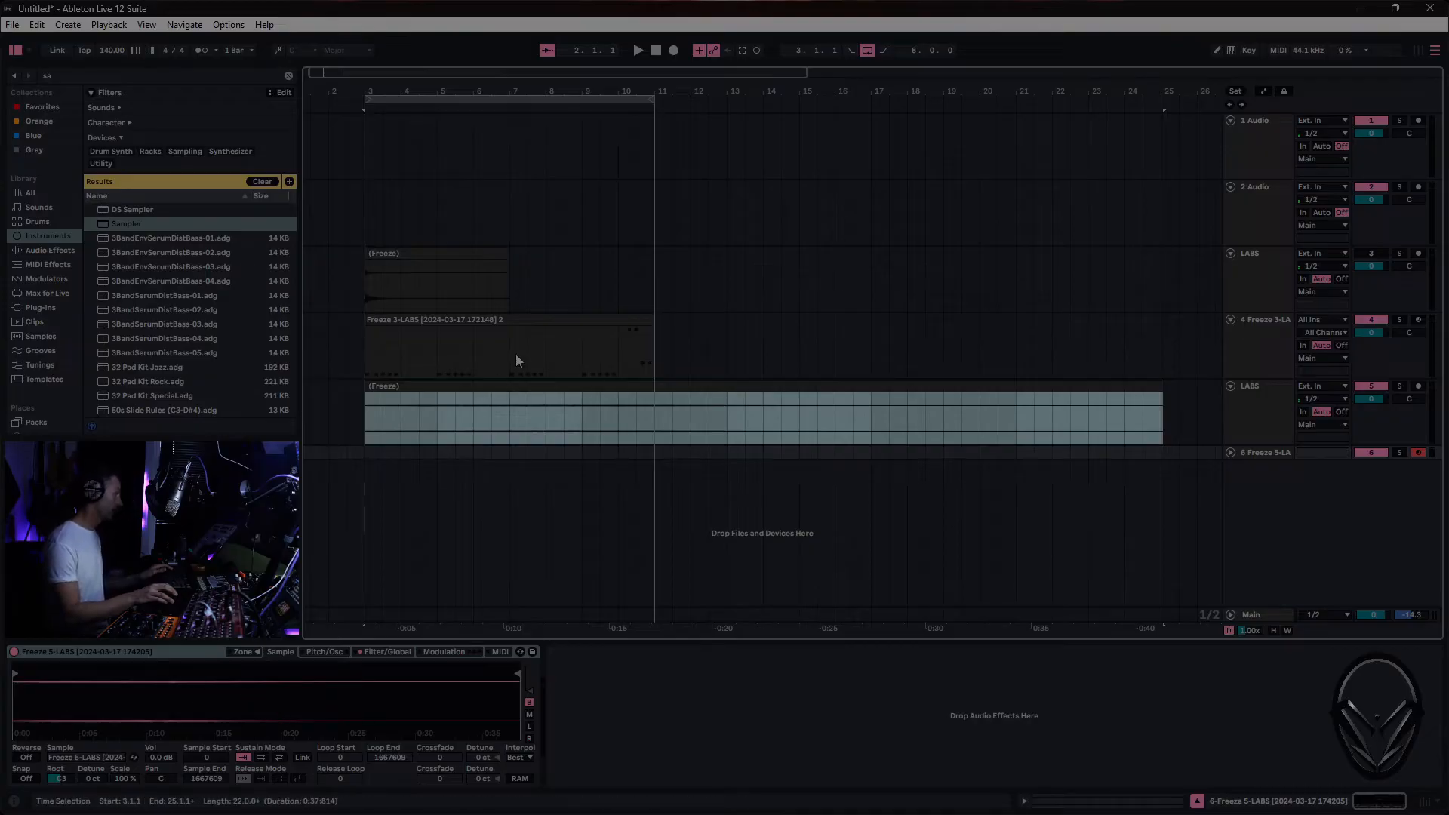
left_click(1373, 387)
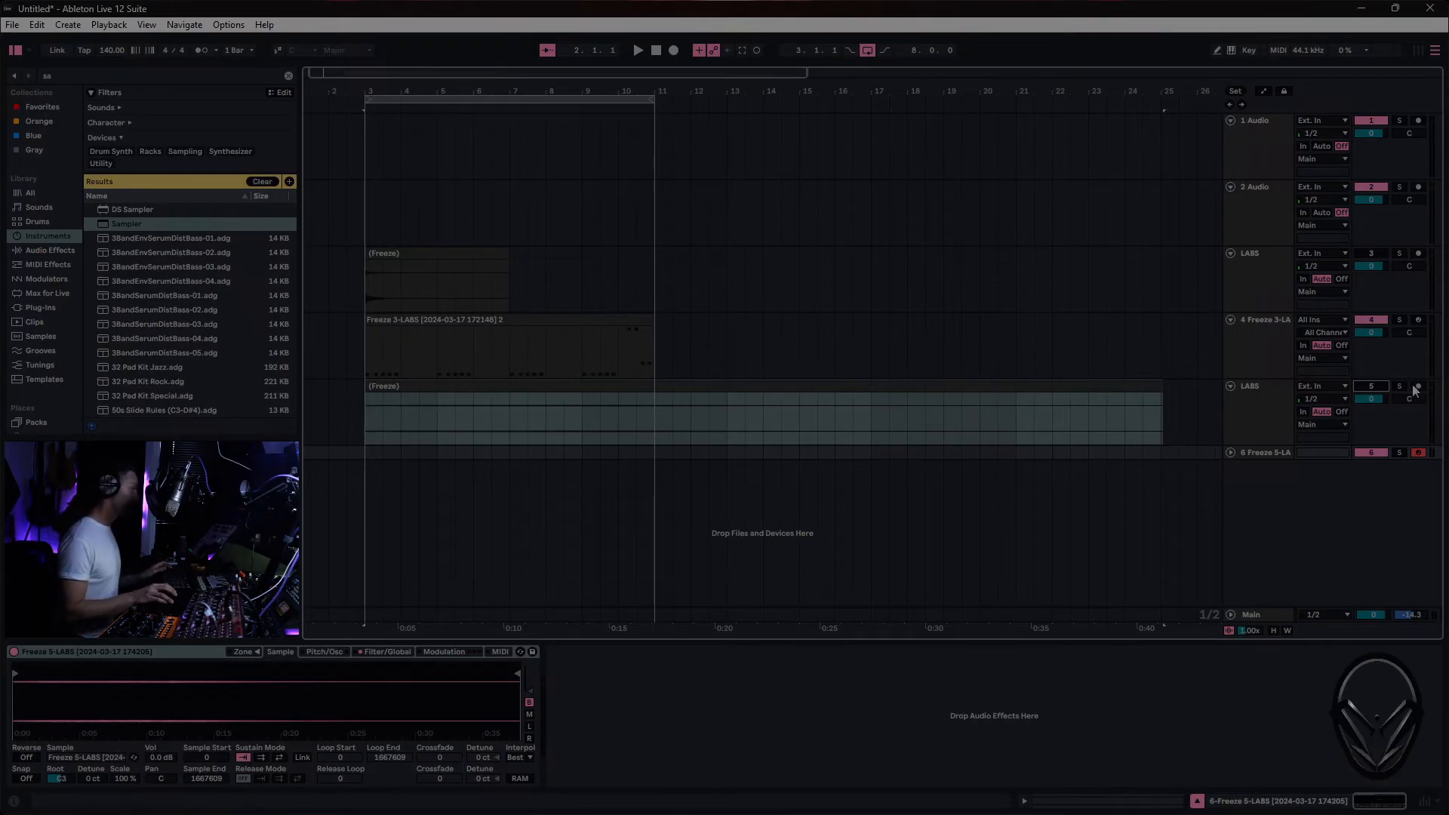
left_click(1273, 455)
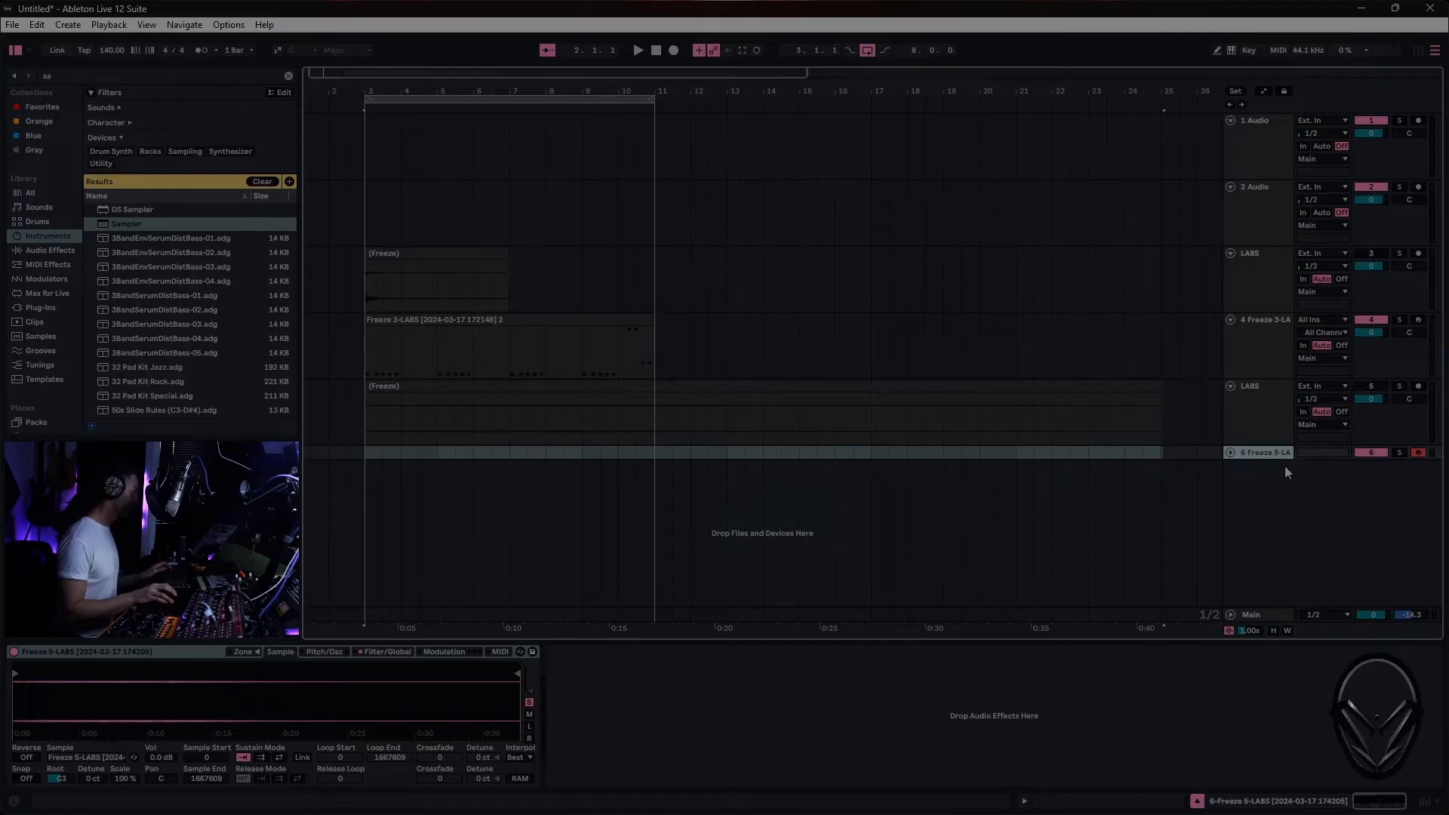
- Set the violin sample's volume to 19 dB and its root key to F2 in Sampler
left_click_drag(160, 757, 160, 698)
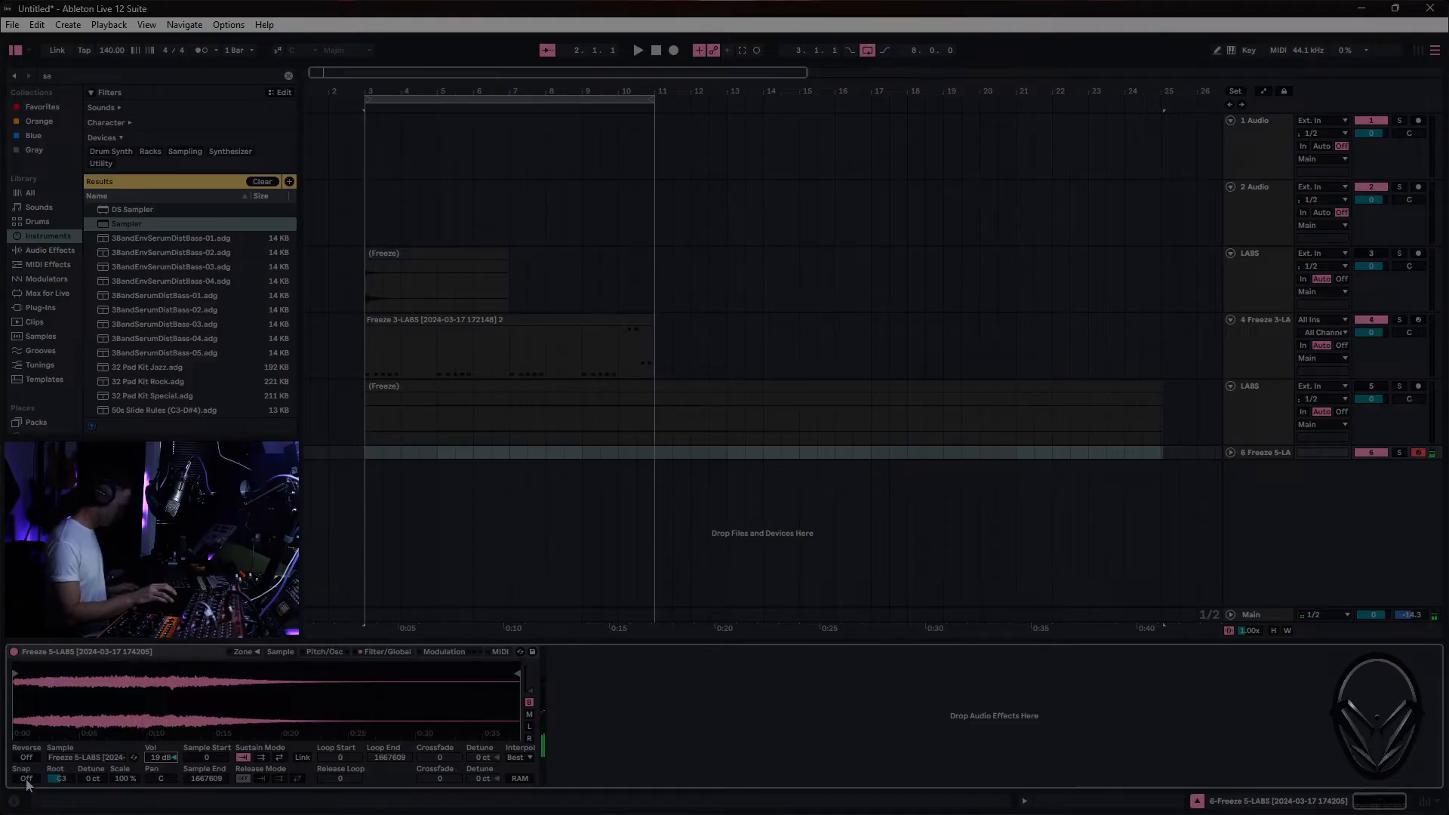
left_click(67, 781)
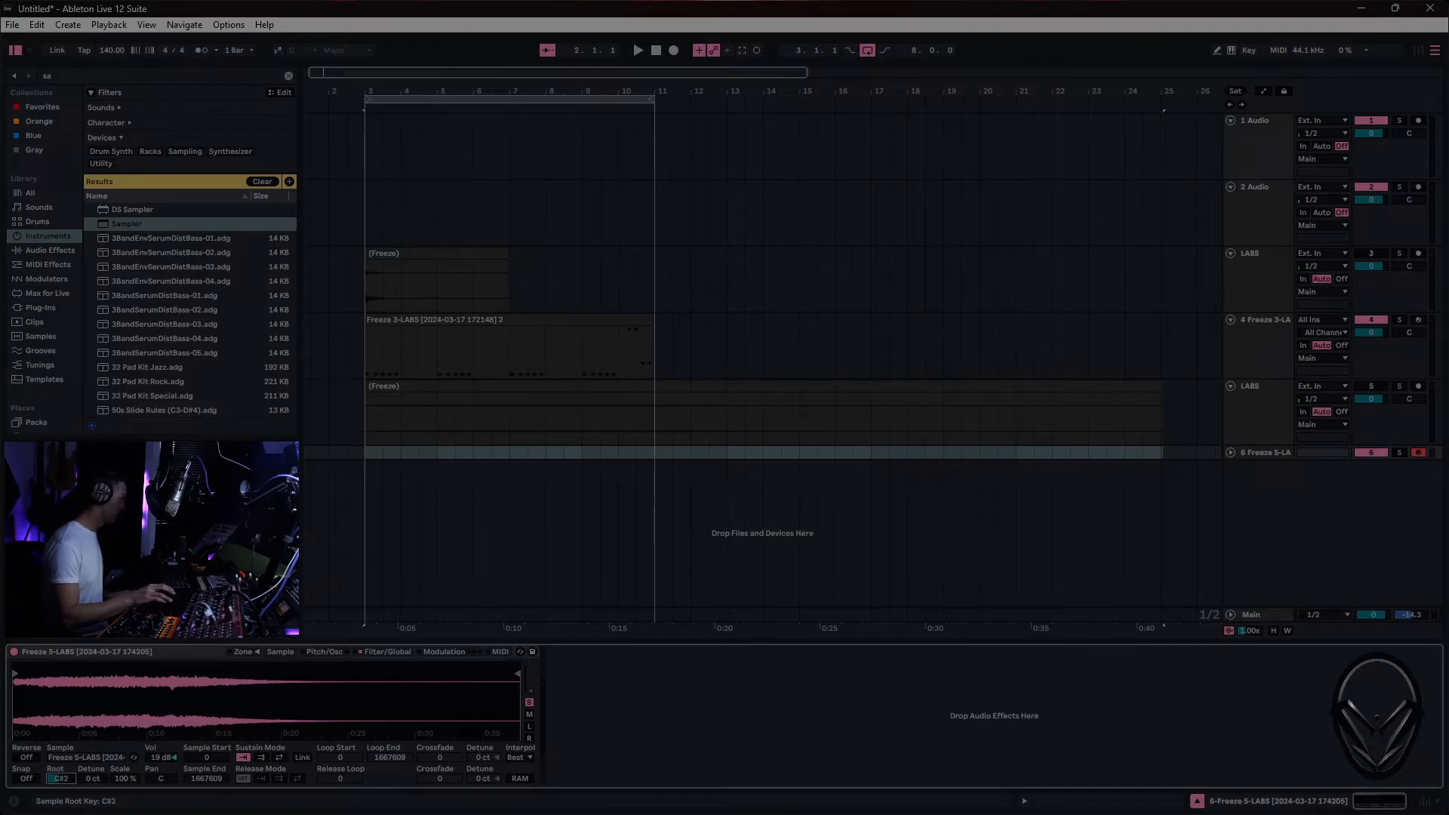
left_click_drag(60, 778, 60, 775)
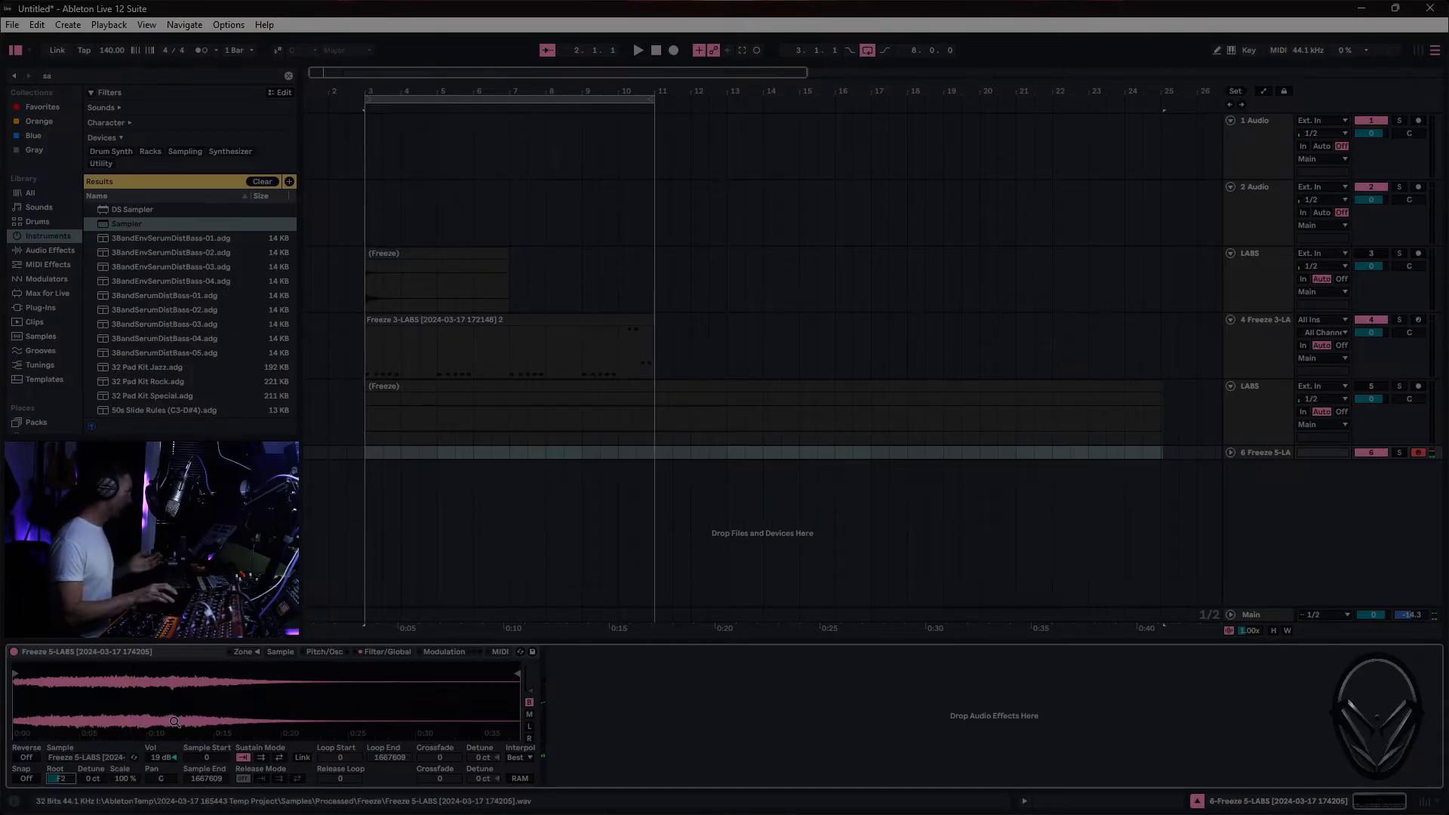
- Enable Snap and move the violin's sample start past the quiet beginning to about 52500 samples
left_click(27, 778)
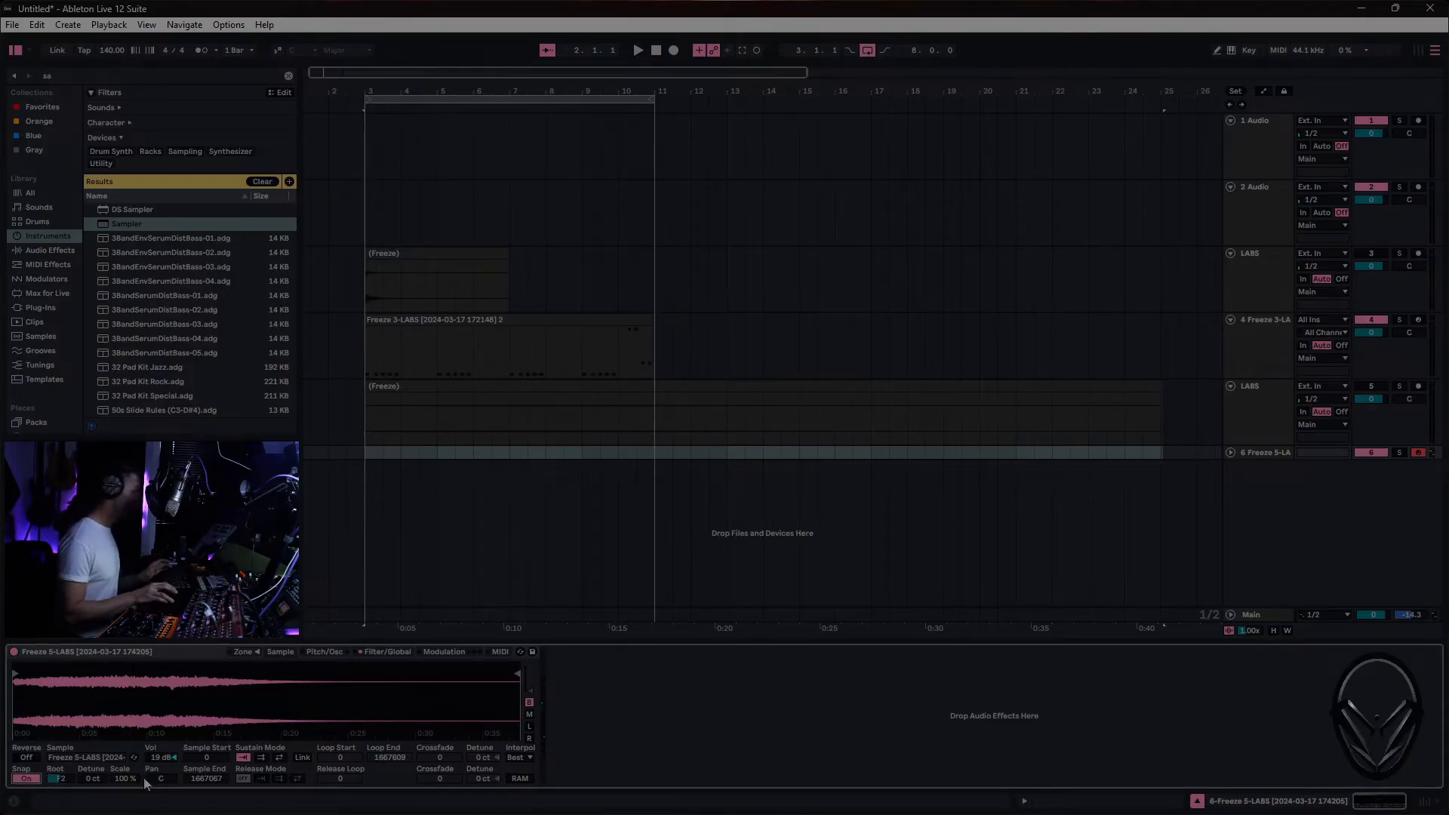
left_click_drag(27, 702, 27, 736)
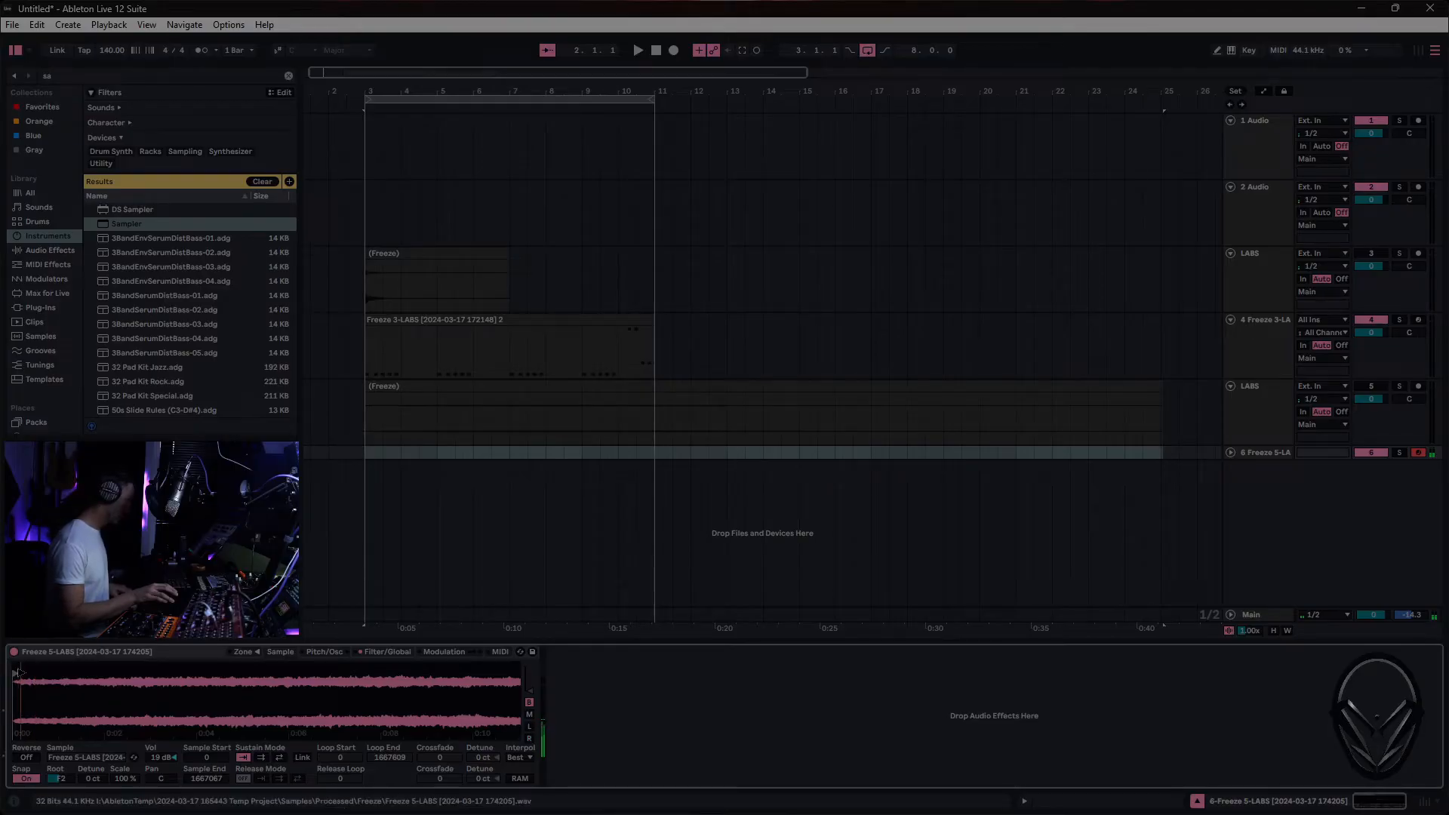
left_click_drag(19, 671, 76, 675)
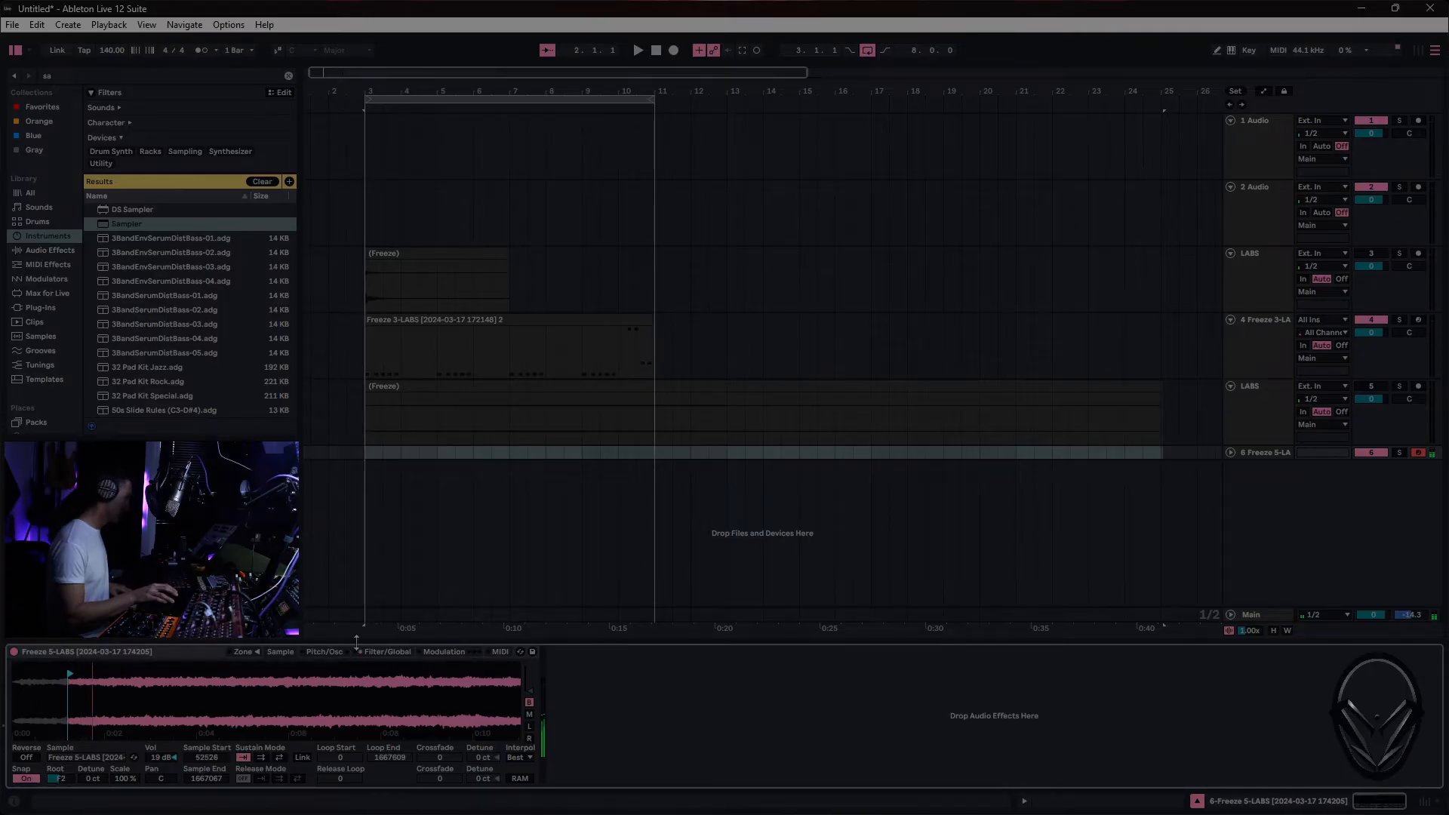
- Lengthen Sampler's volume envelope to an attack of about 4.5 s and a release of several seconds
left_click(387, 652)
left_click_drag(403, 671, 438, 669)
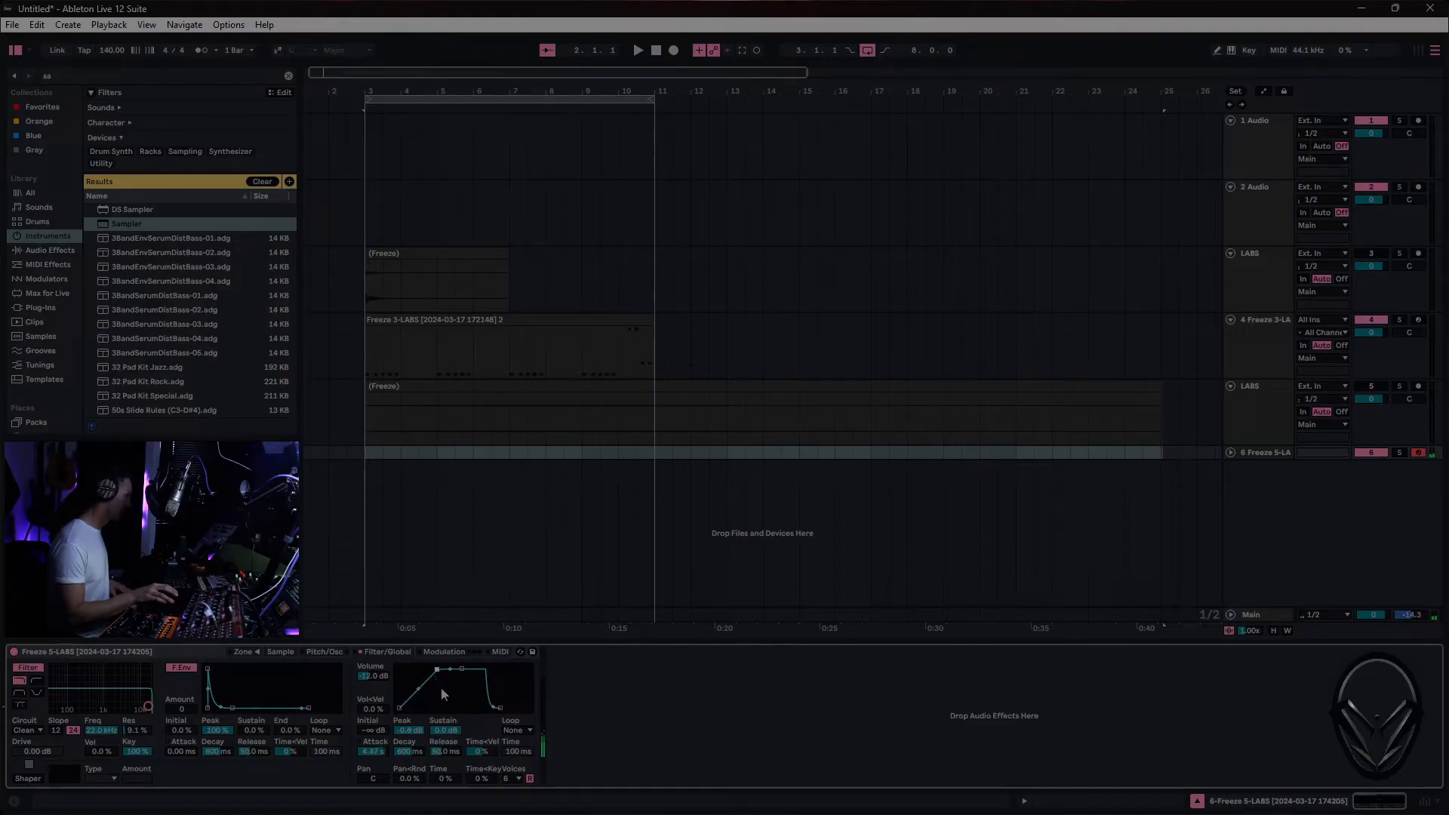
left_click_drag(446, 751, 447, 717)
left_click(444, 731)
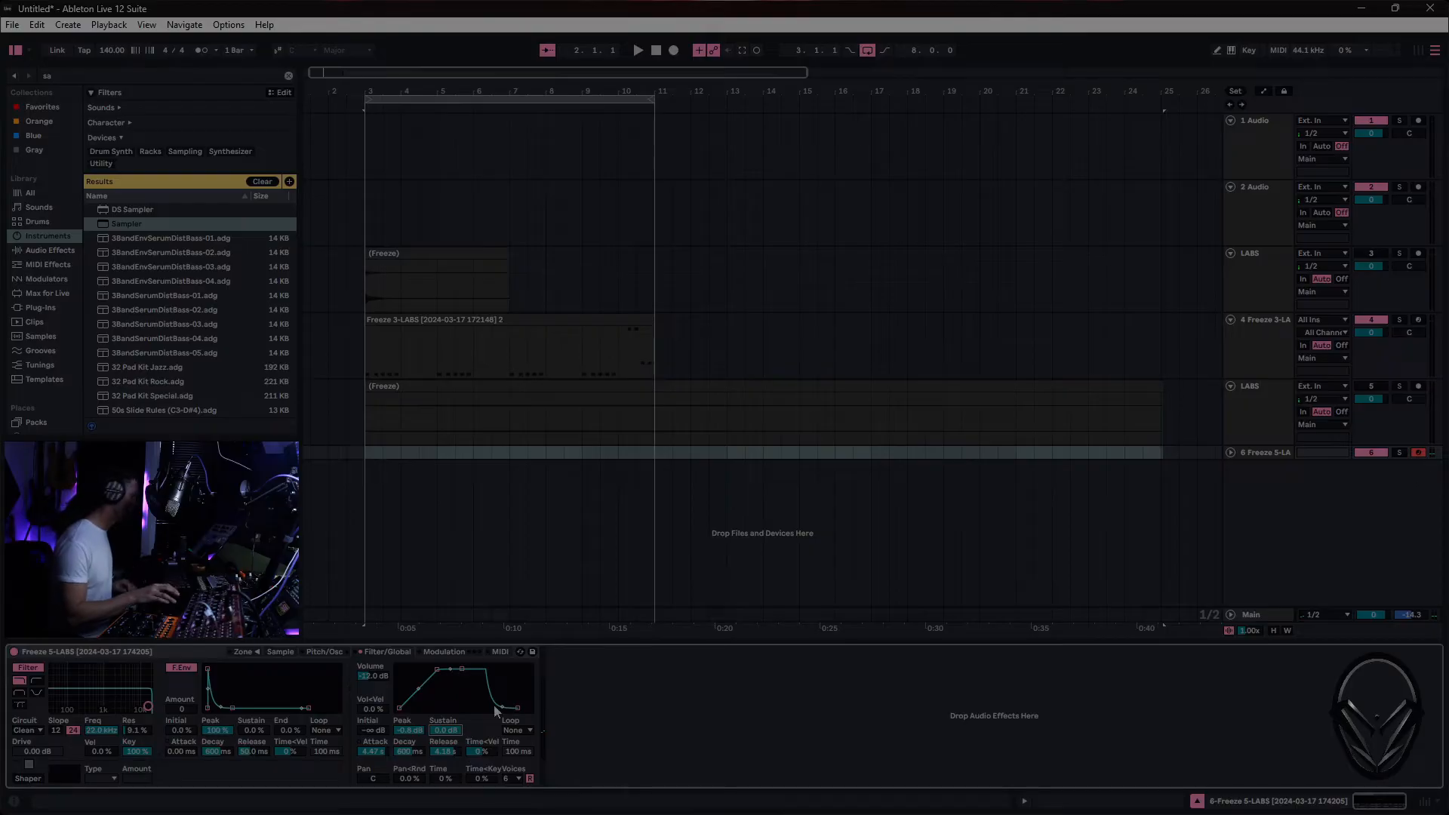
- Set Sampler to 12 voices, the volume envelope's release to 7.00 s, and make its release curve more gradual
left_click(511, 780)
left_click(515, 712)
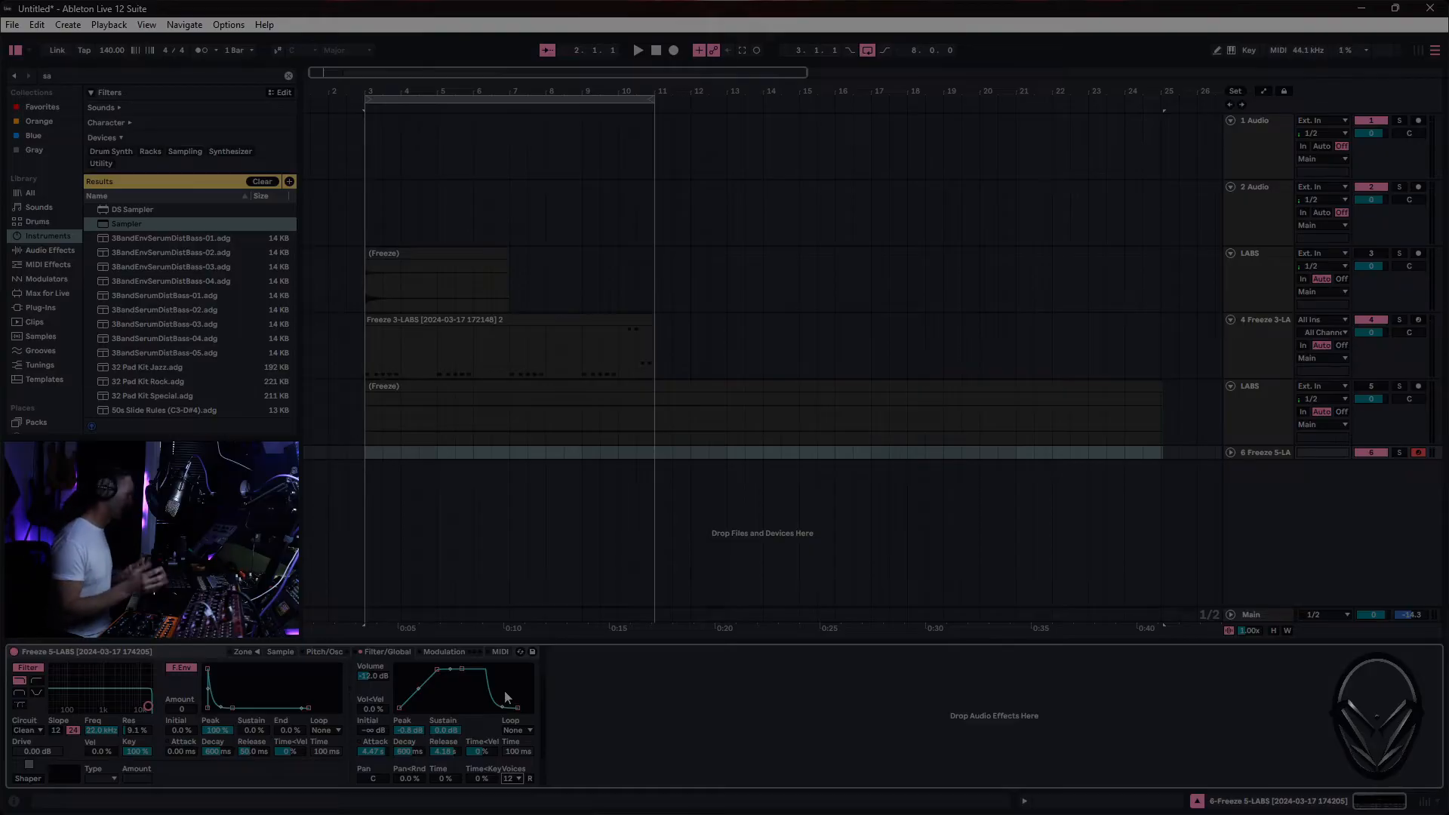
left_click(456, 750)
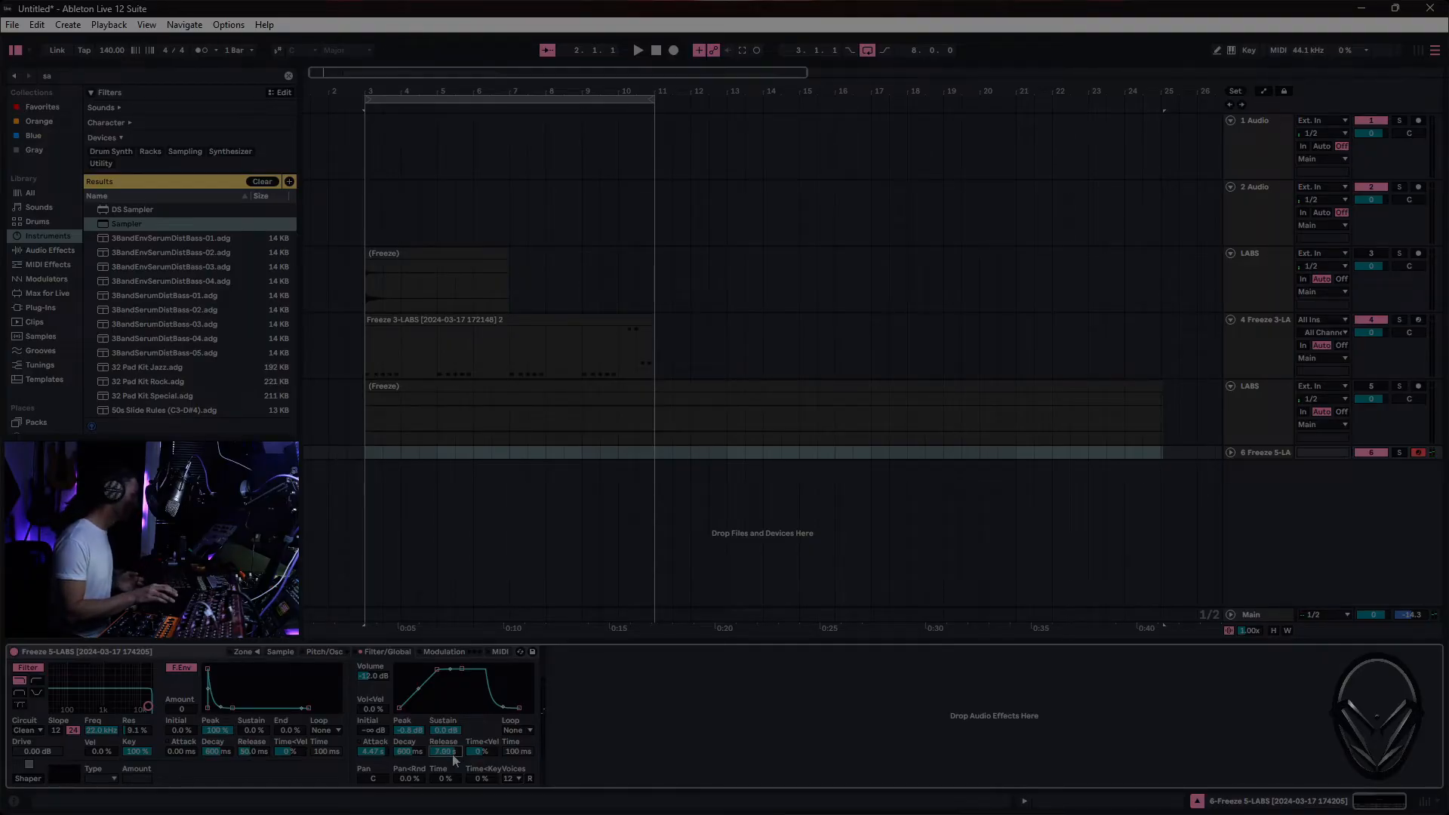
left_click_drag(503, 707, 502, 696)
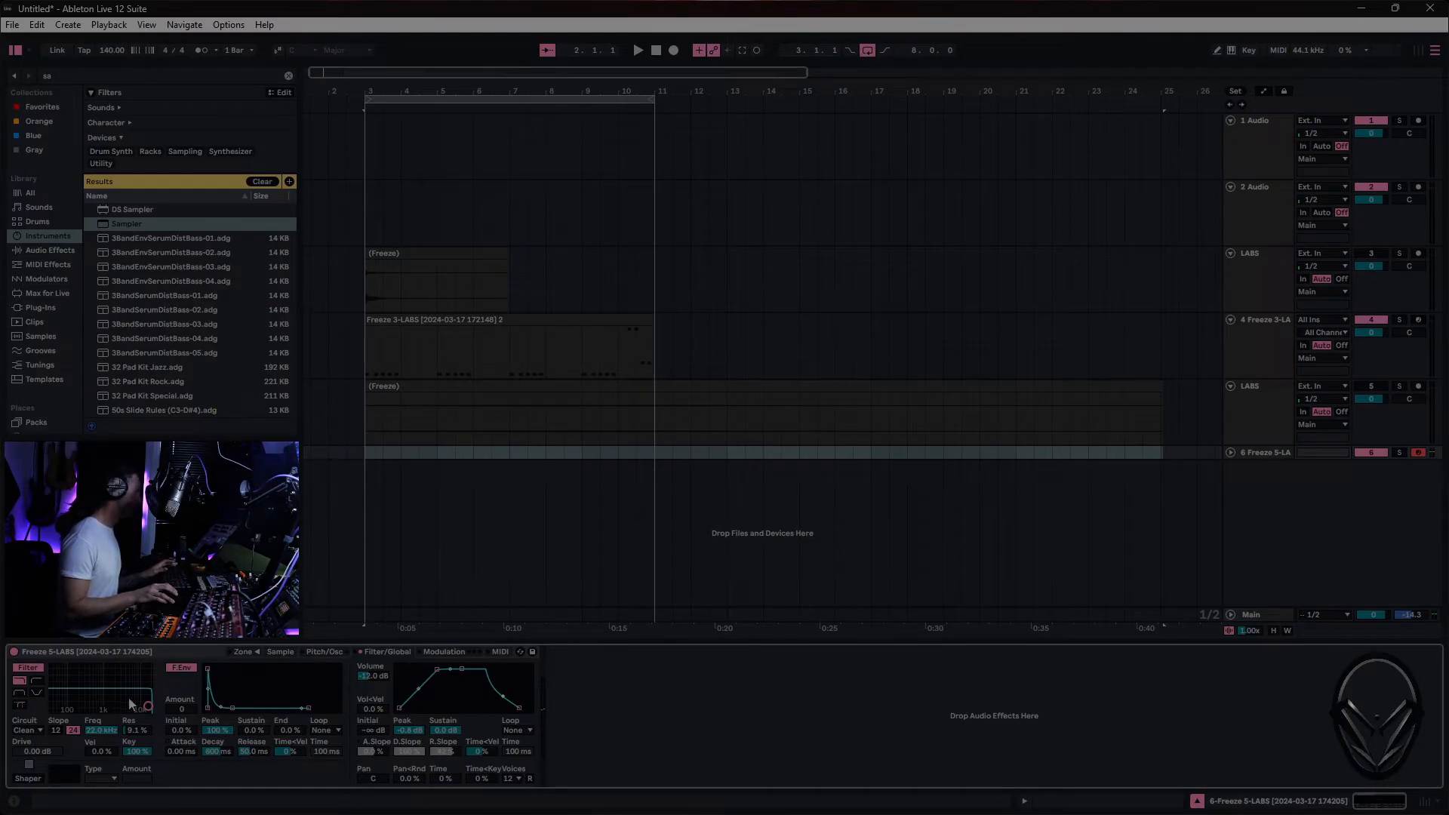
- Try the notch filter type, then set Sampler's filter to a 12 dB low-pass with 0% resonance
left_click(39, 692)
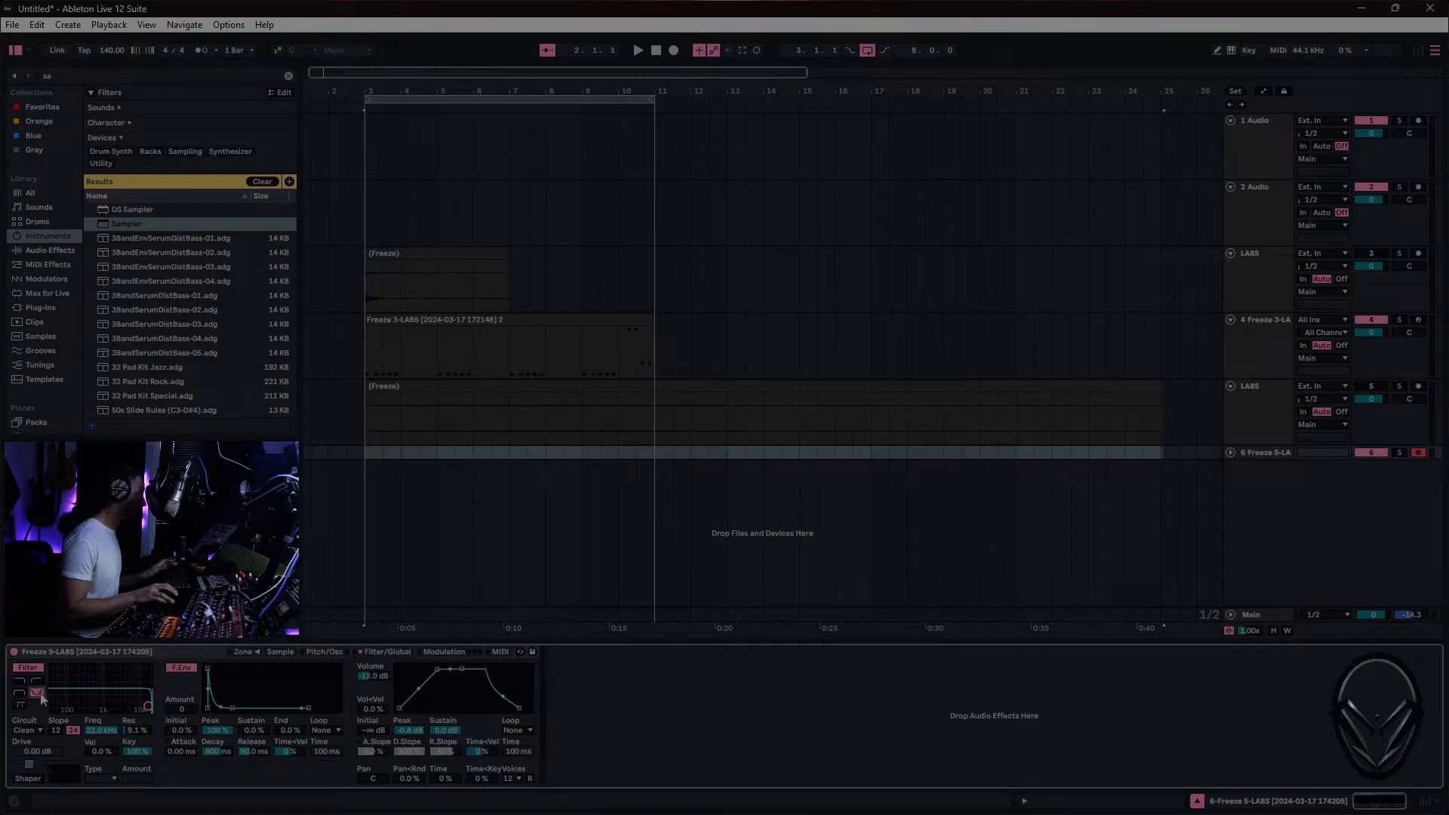
mouse_move(148, 707)
left_mouse_down()
mouse_move(75, 708)
mouse_move(148, 706)
mouse_move(67, 693)
mouse_move(143, 694)
mouse_move(75, 693)
mouse_move(145, 696)
mouse_move(148, 710)
left_mouse_up()
left_click(56, 730)
left_click(20, 680)
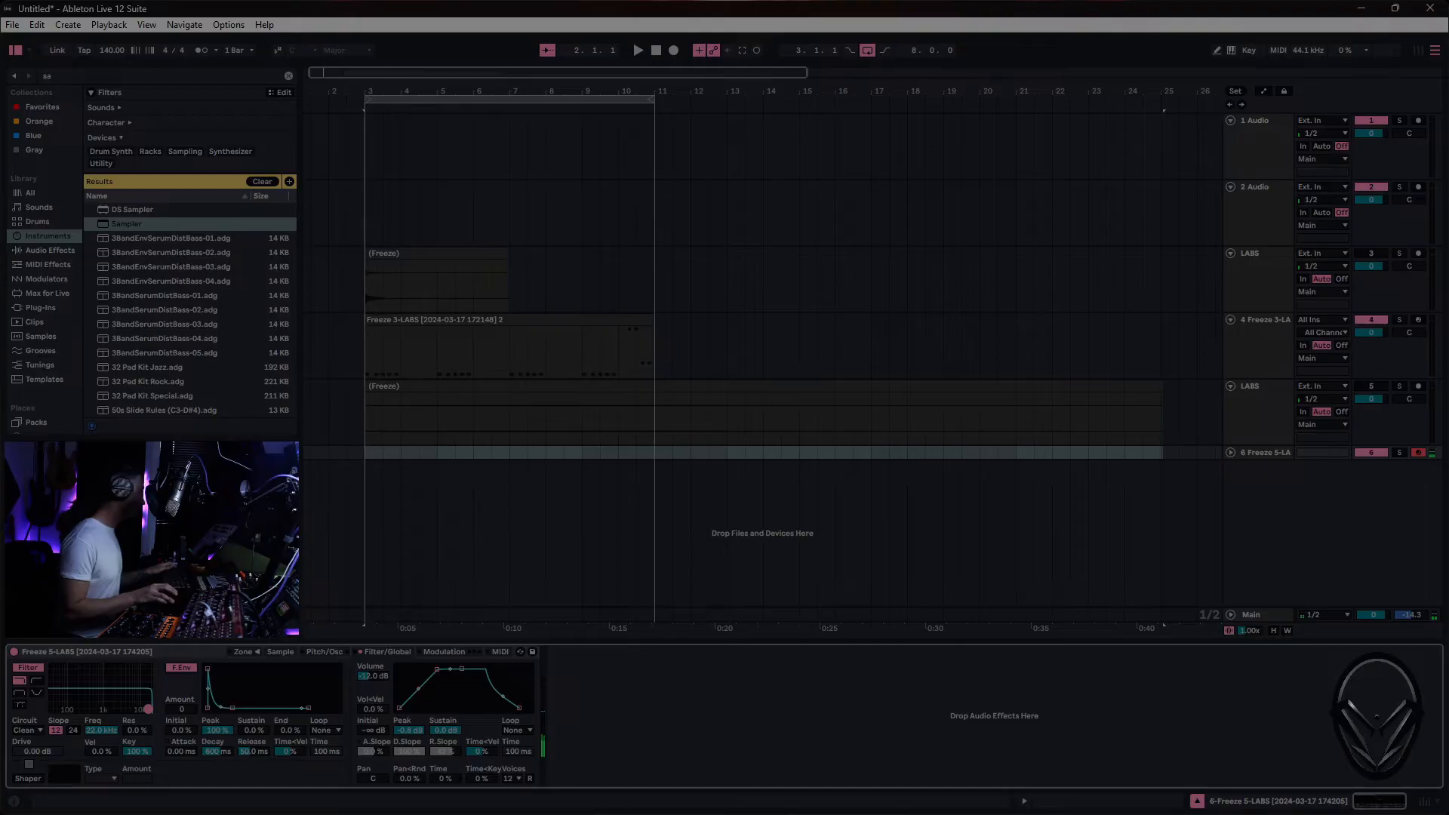
- Switch Sampler's filter circuit to OSR with a drive of 3.19 dB and slightly shorten the volume envelope's attack
left_click(27, 731)
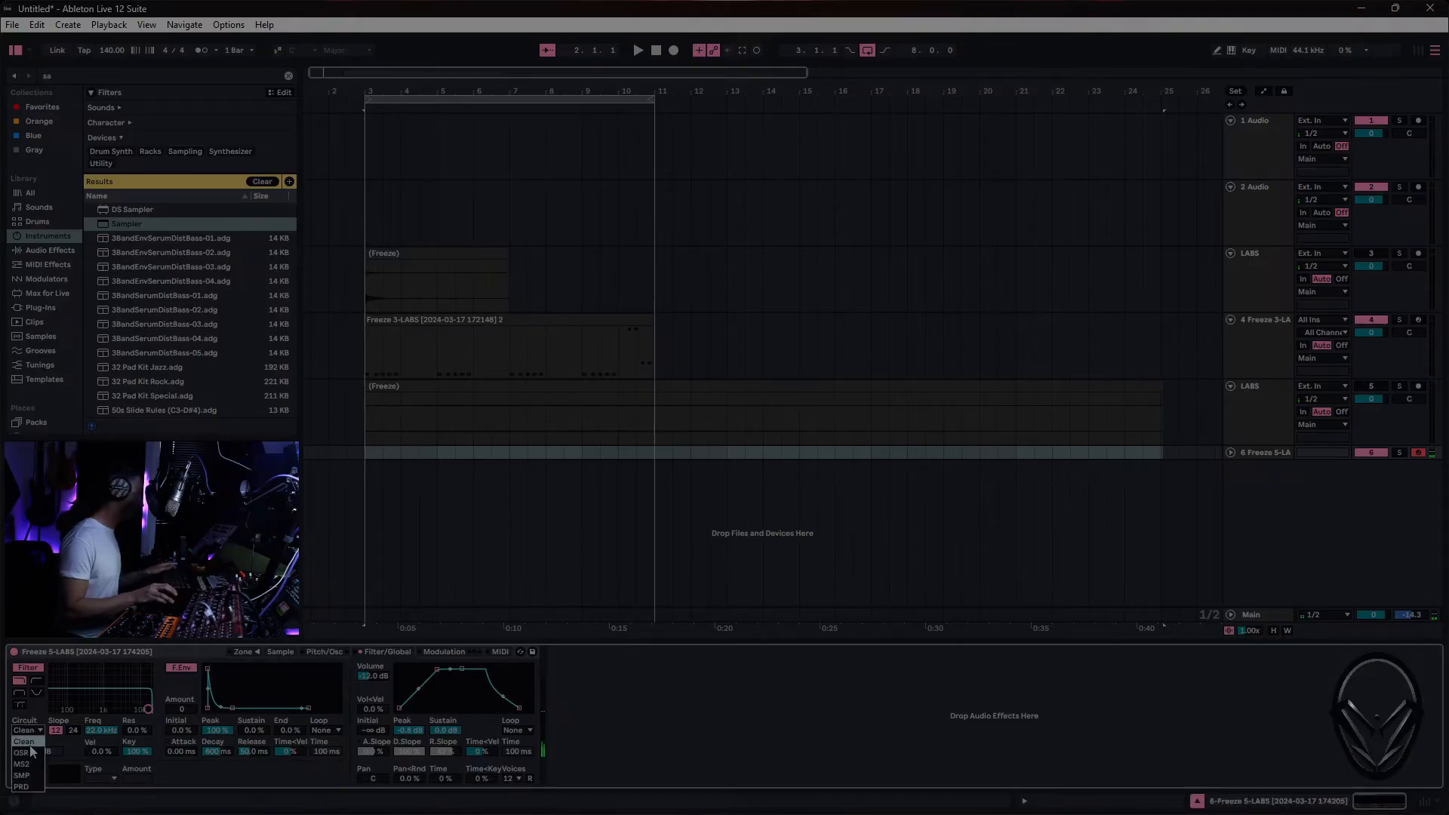
left_click(21, 753)
left_click_drag(32, 755, 32, 748)
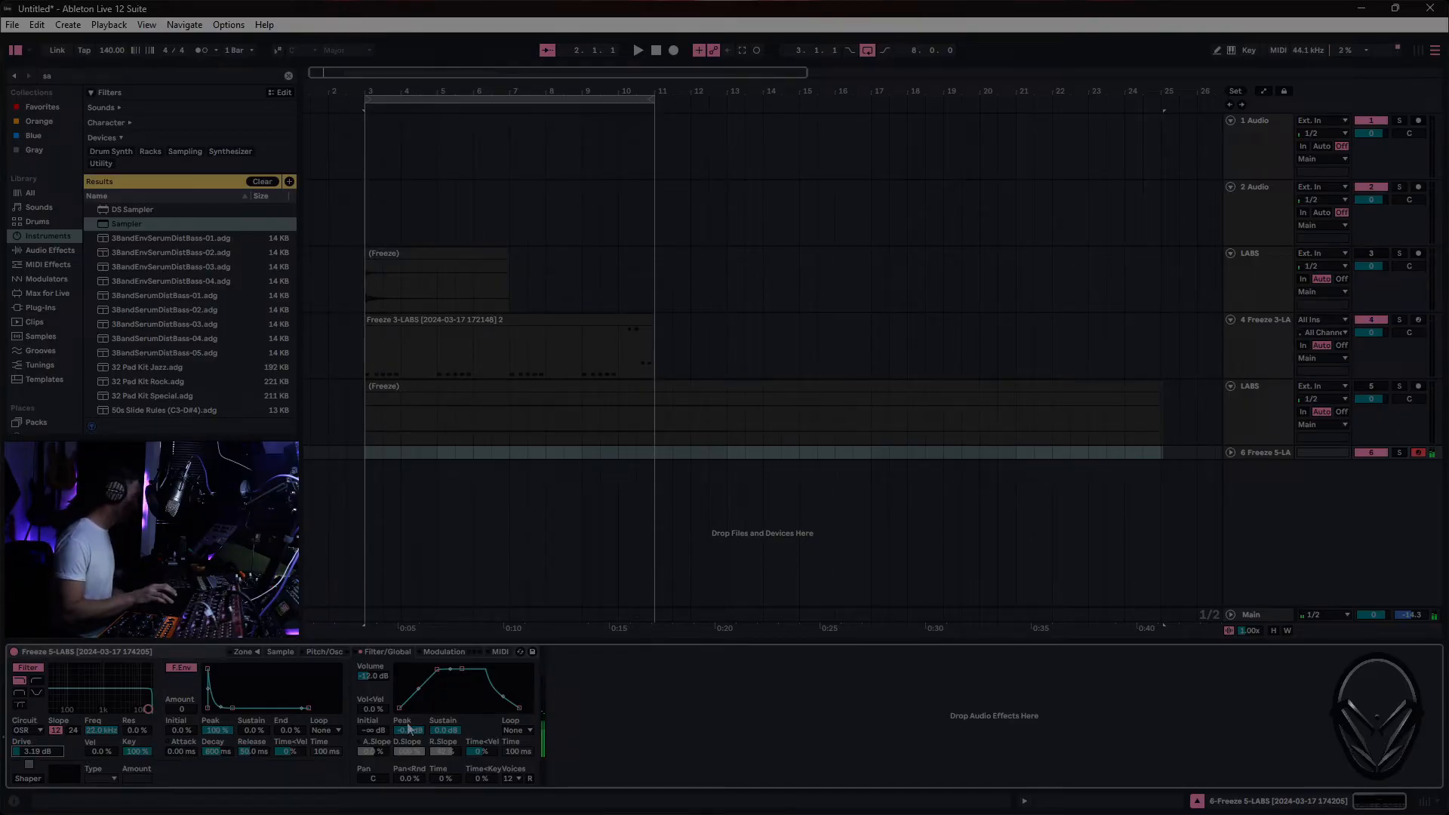
left_click_drag(437, 670, 435, 669)
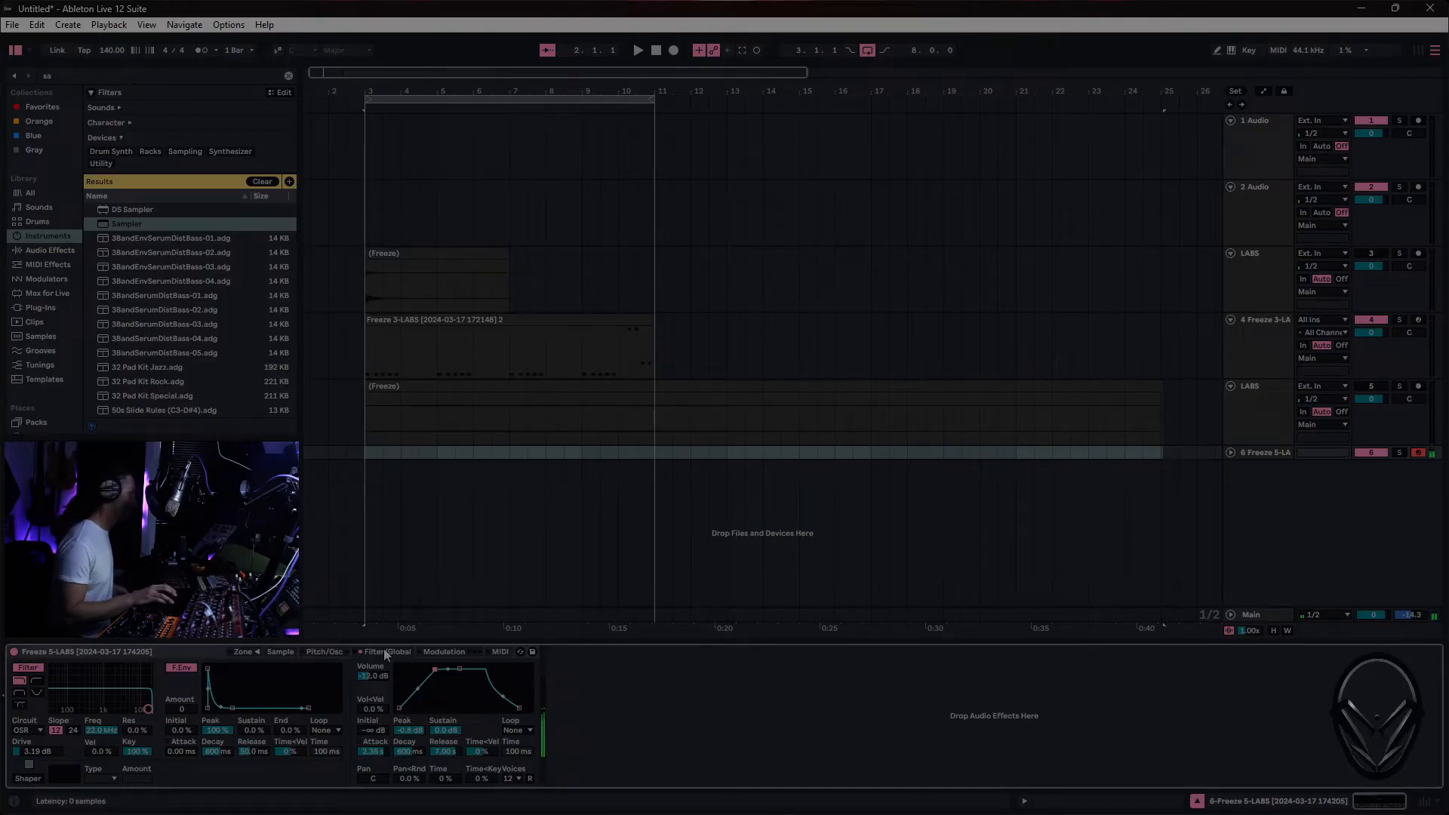
- Show the Session mixer and add the stock Compressor after Sampler on the 6 Freeze 5-LABS track
key("Tab")
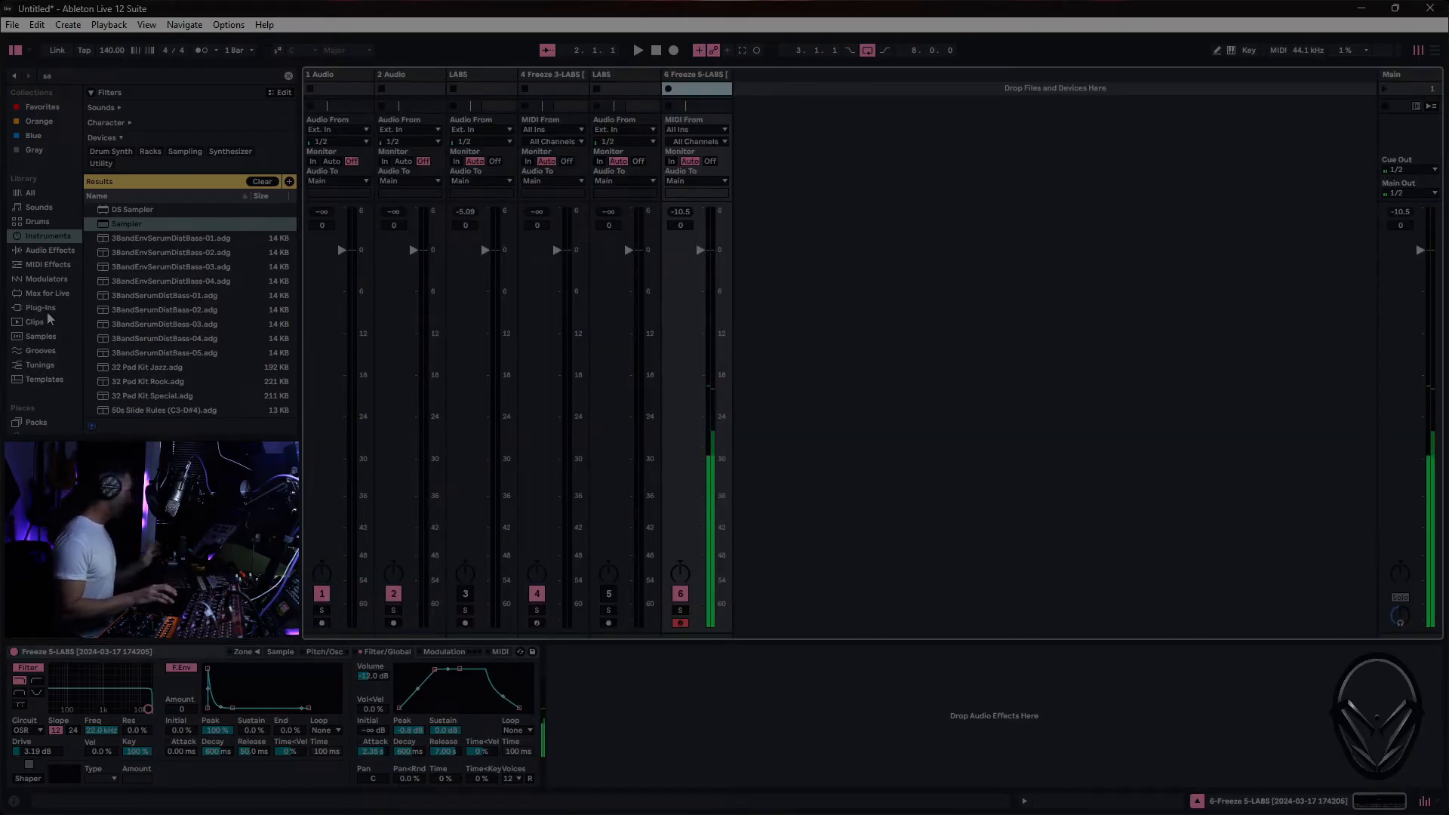
left_click(47, 250)
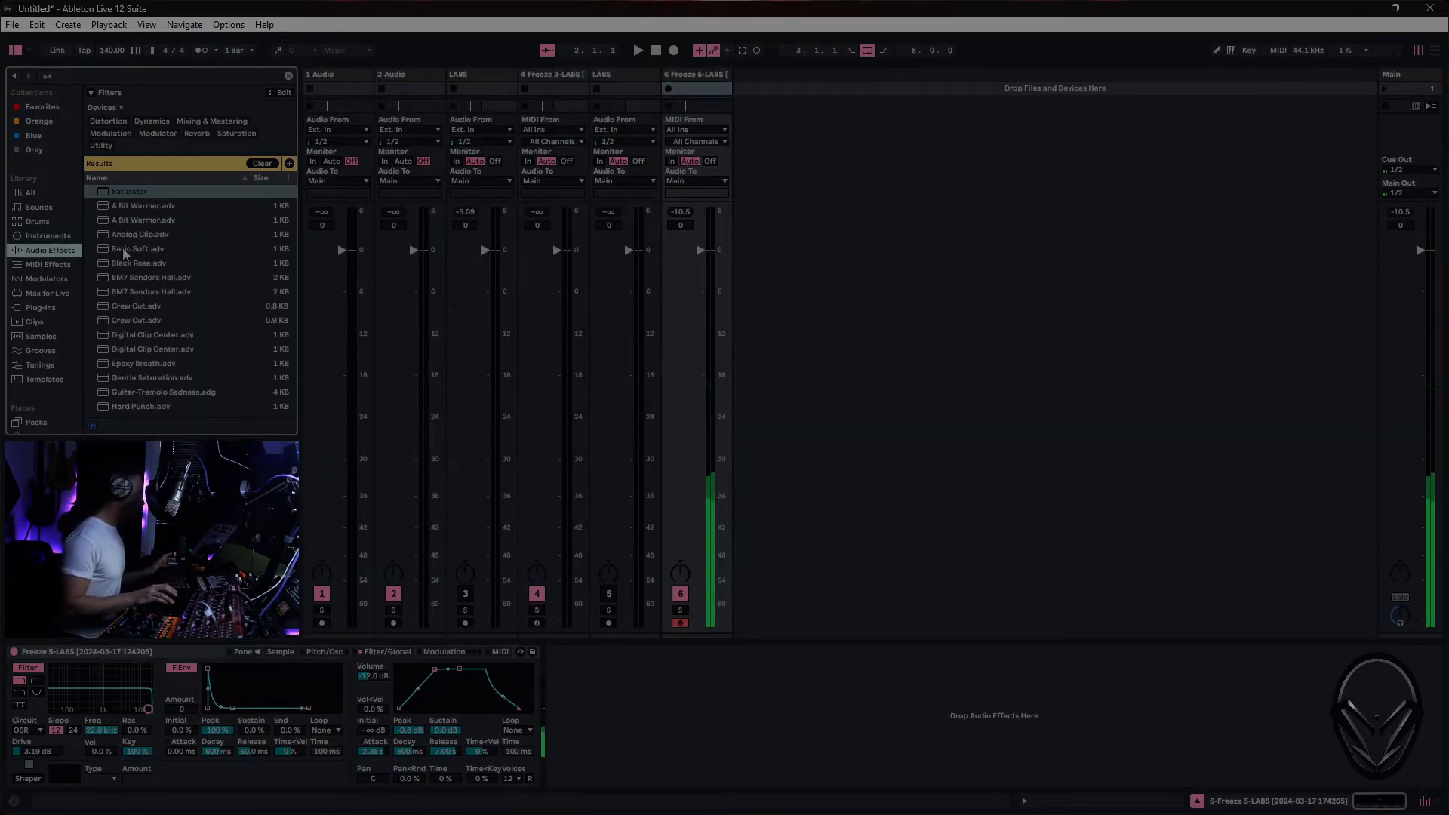
left_click(118, 77)
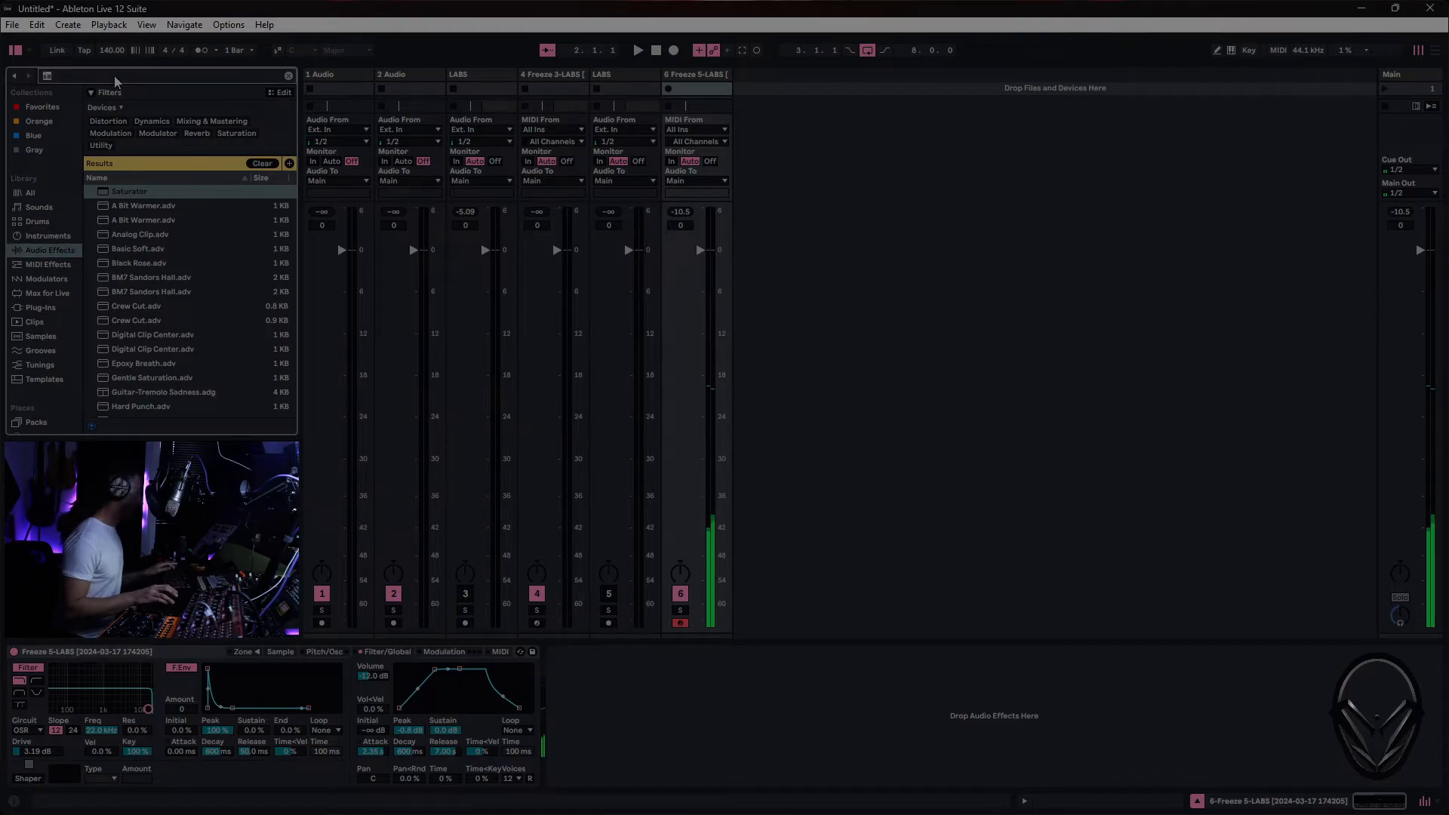
type("compr")
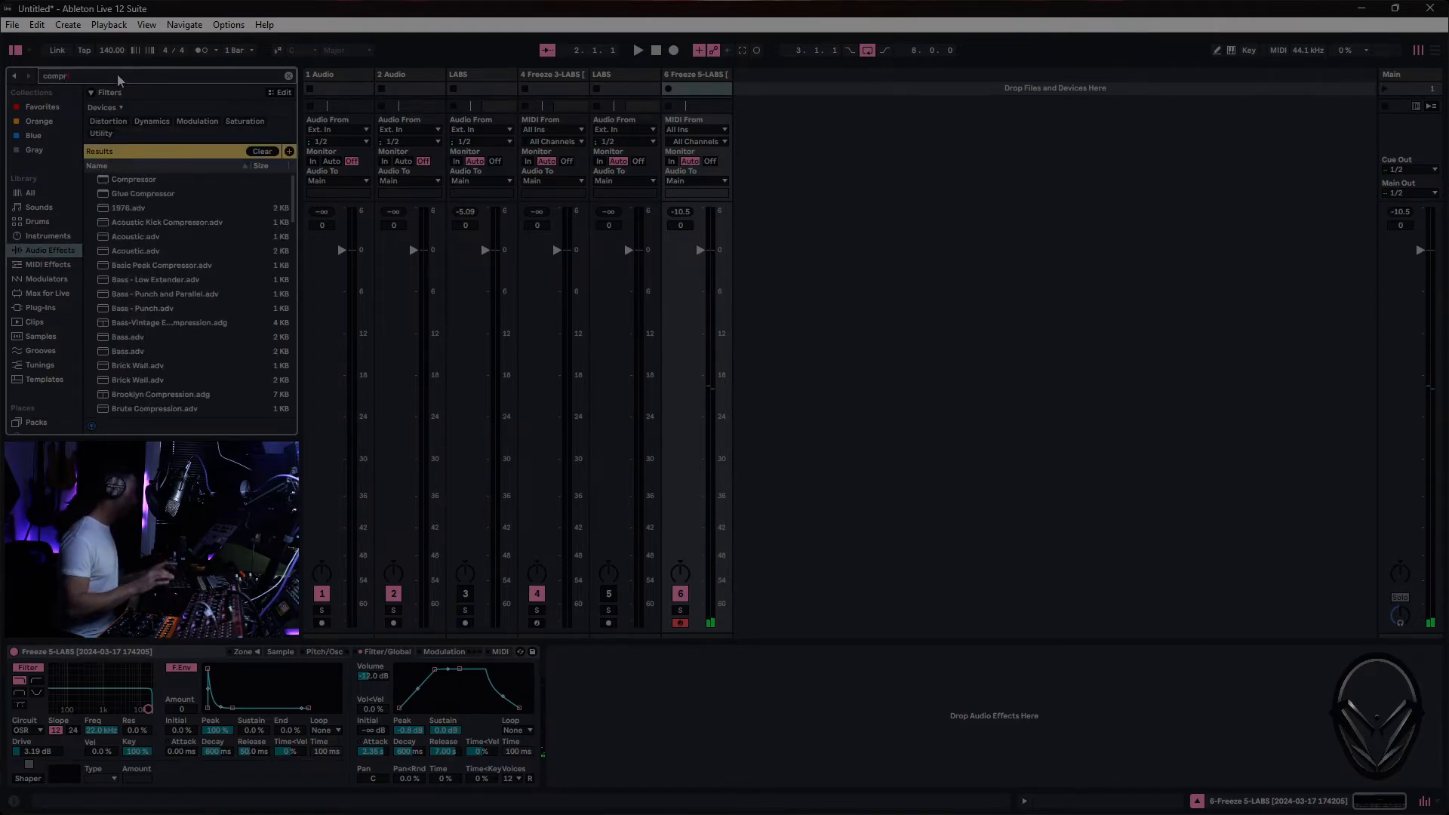
left_click(134, 180)
double_click(133, 180)
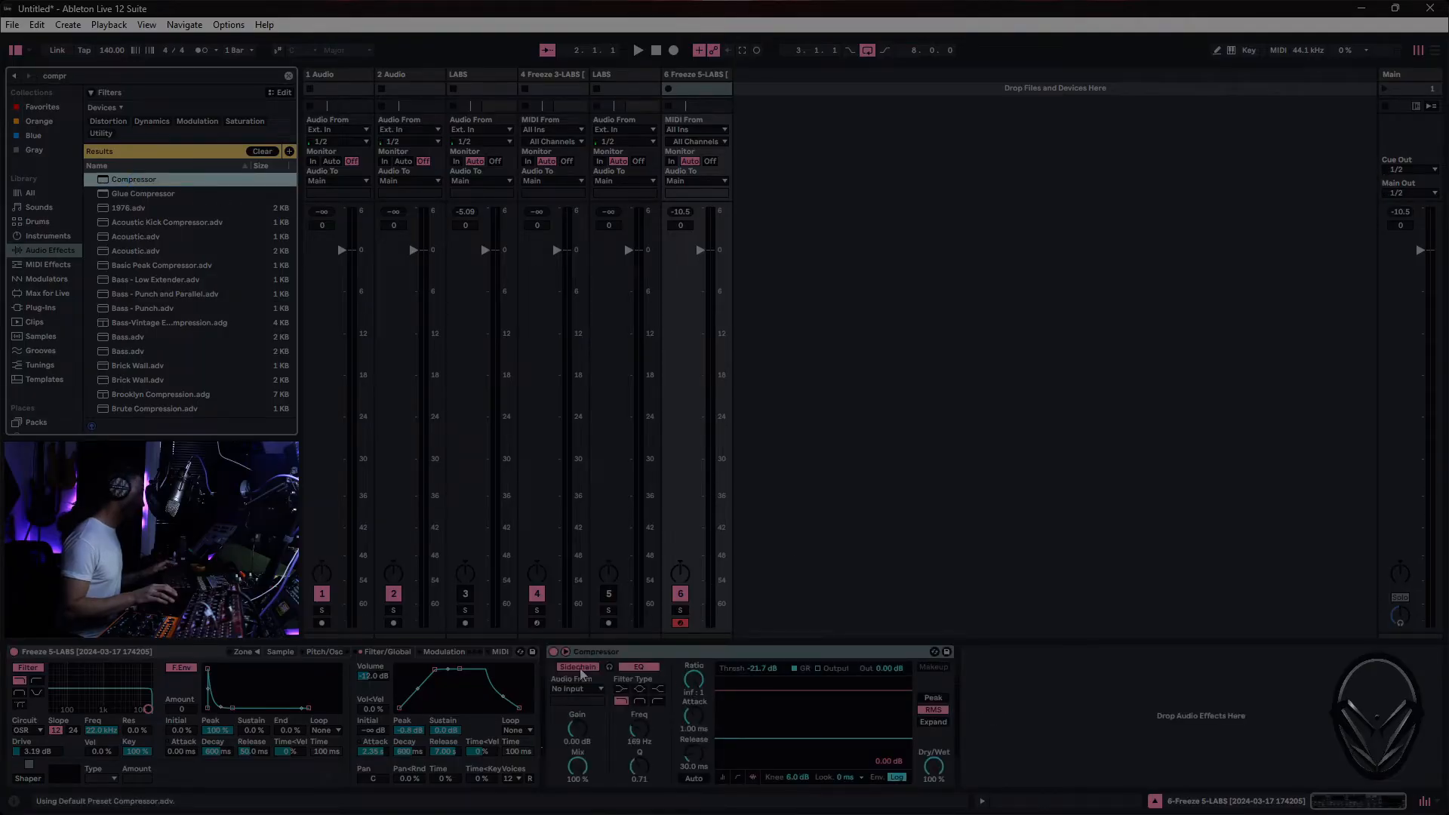
- Turn off the Compressor's sidechain EQ, collapse the sidechain section and set the ratio to inf : 1
left_click(640, 671)
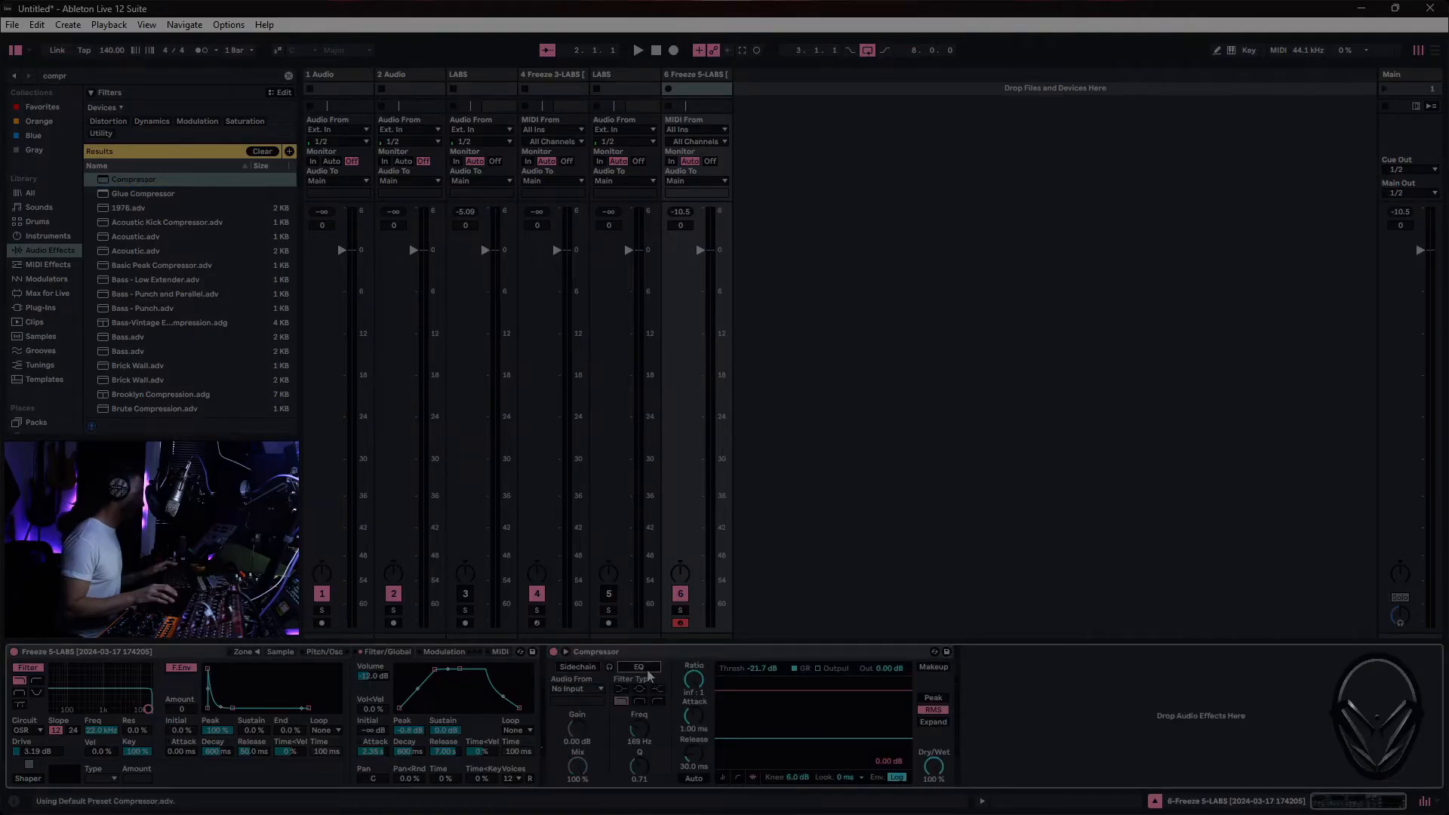
left_click(566, 651)
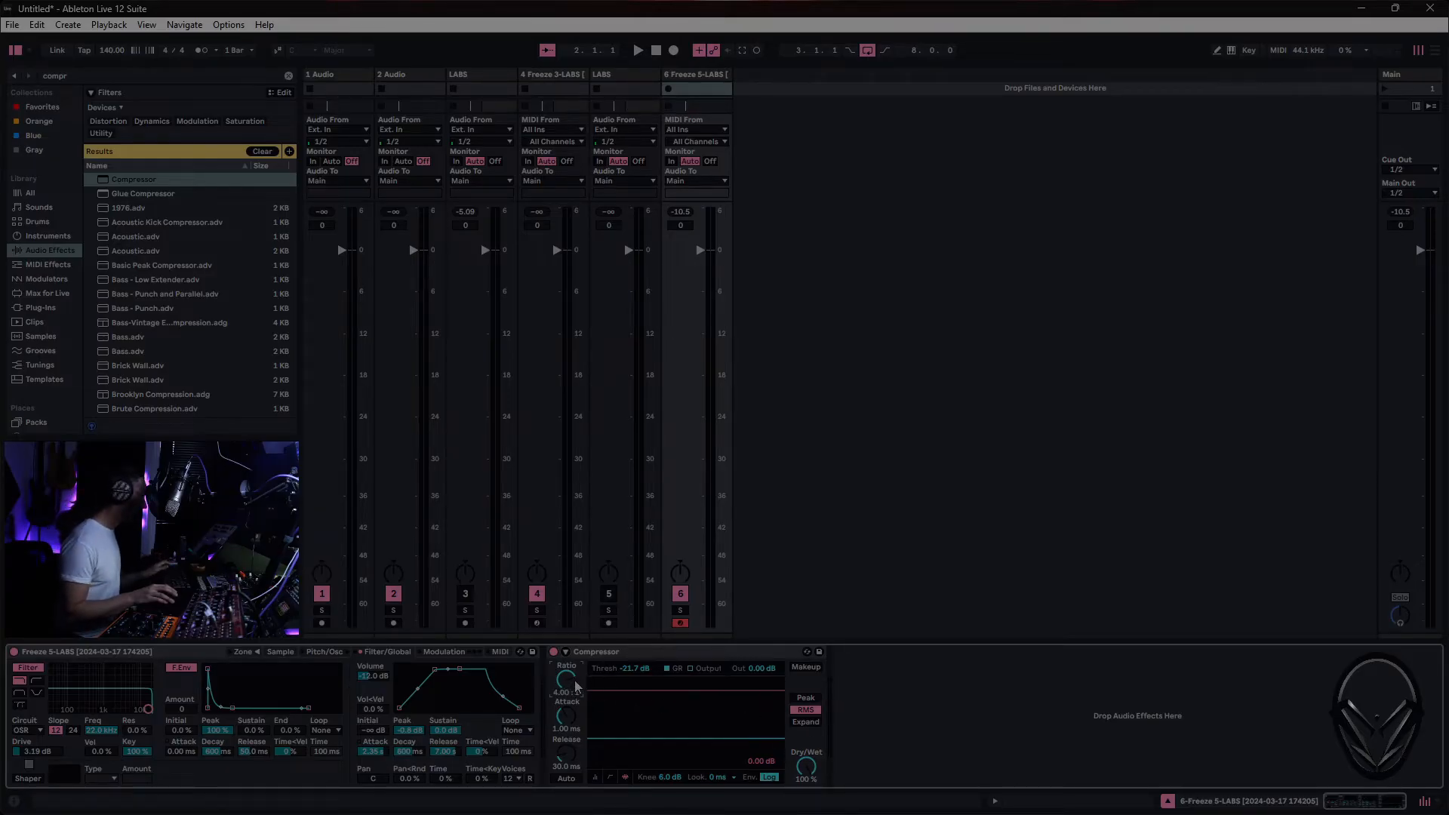
left_click_drag(566, 680, 566, 619)
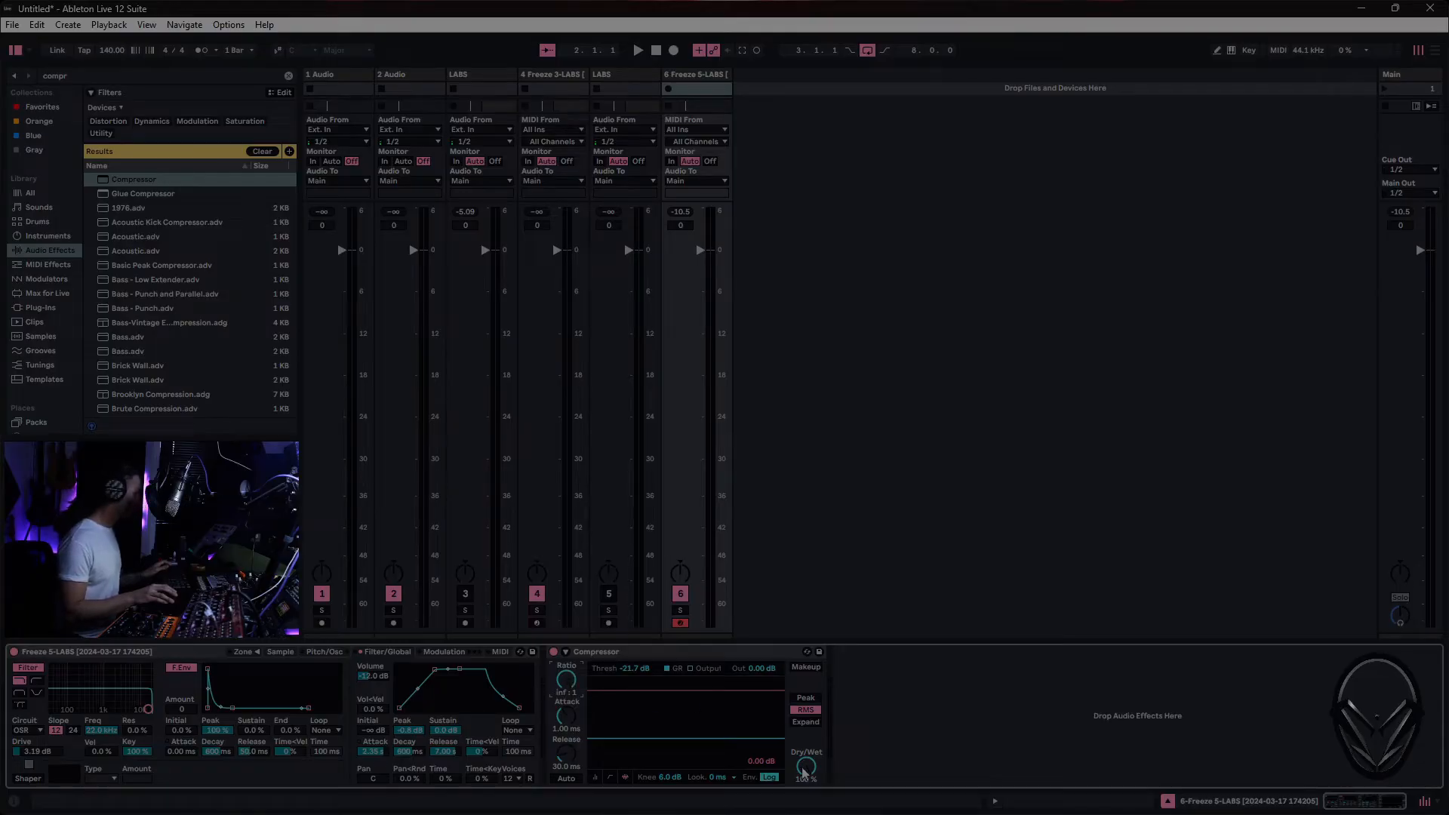
- Set the Compressor's threshold to -21.1 dB and add the stock Delay after it on the 6 Freeze 5-LABS track
left_click_drag(679, 738, 679, 735)
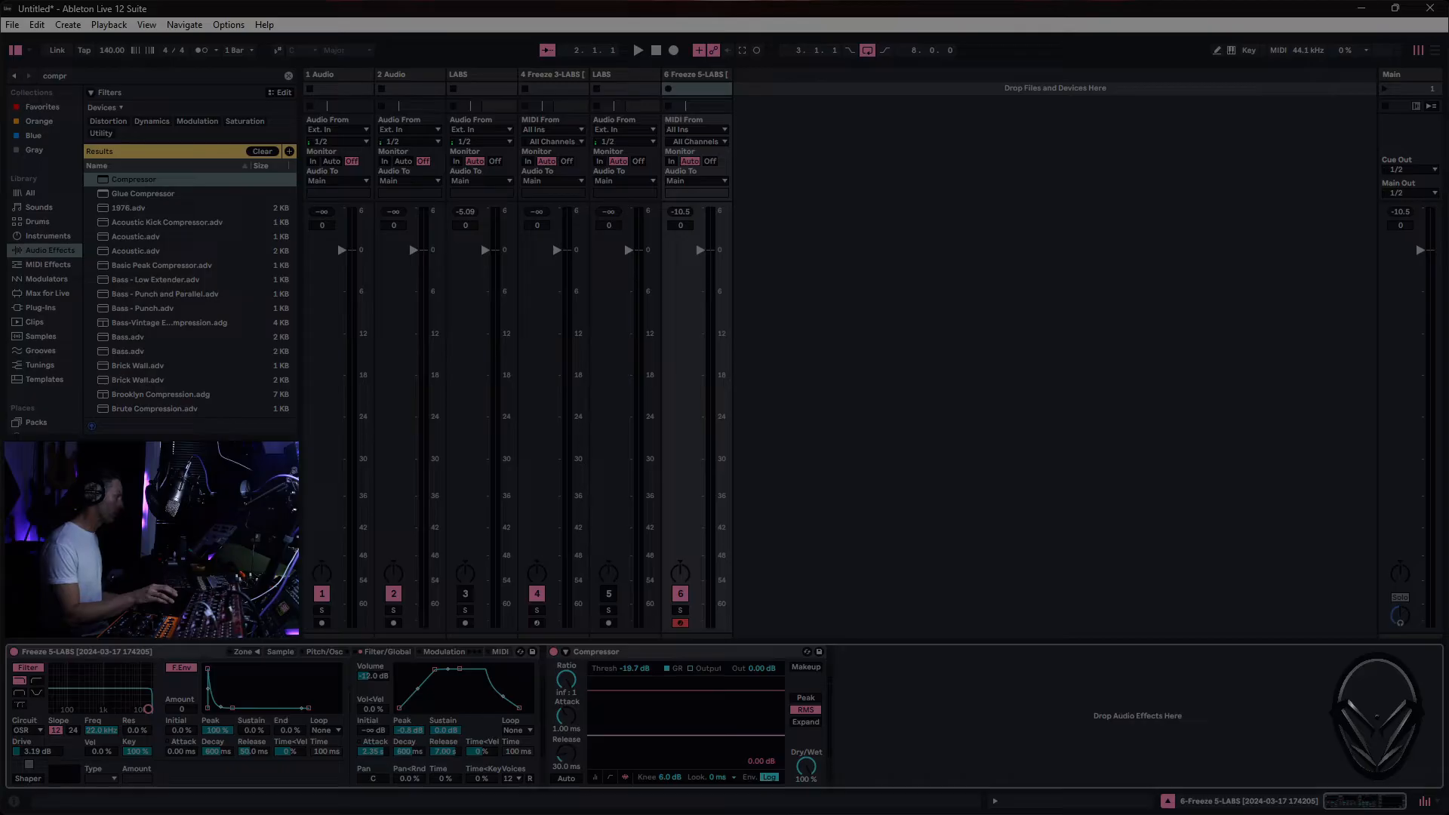
mouse_move(679, 733)
left_mouse_down()
mouse_move(680, 747)
mouse_move(720, 744)
left_mouse_up()
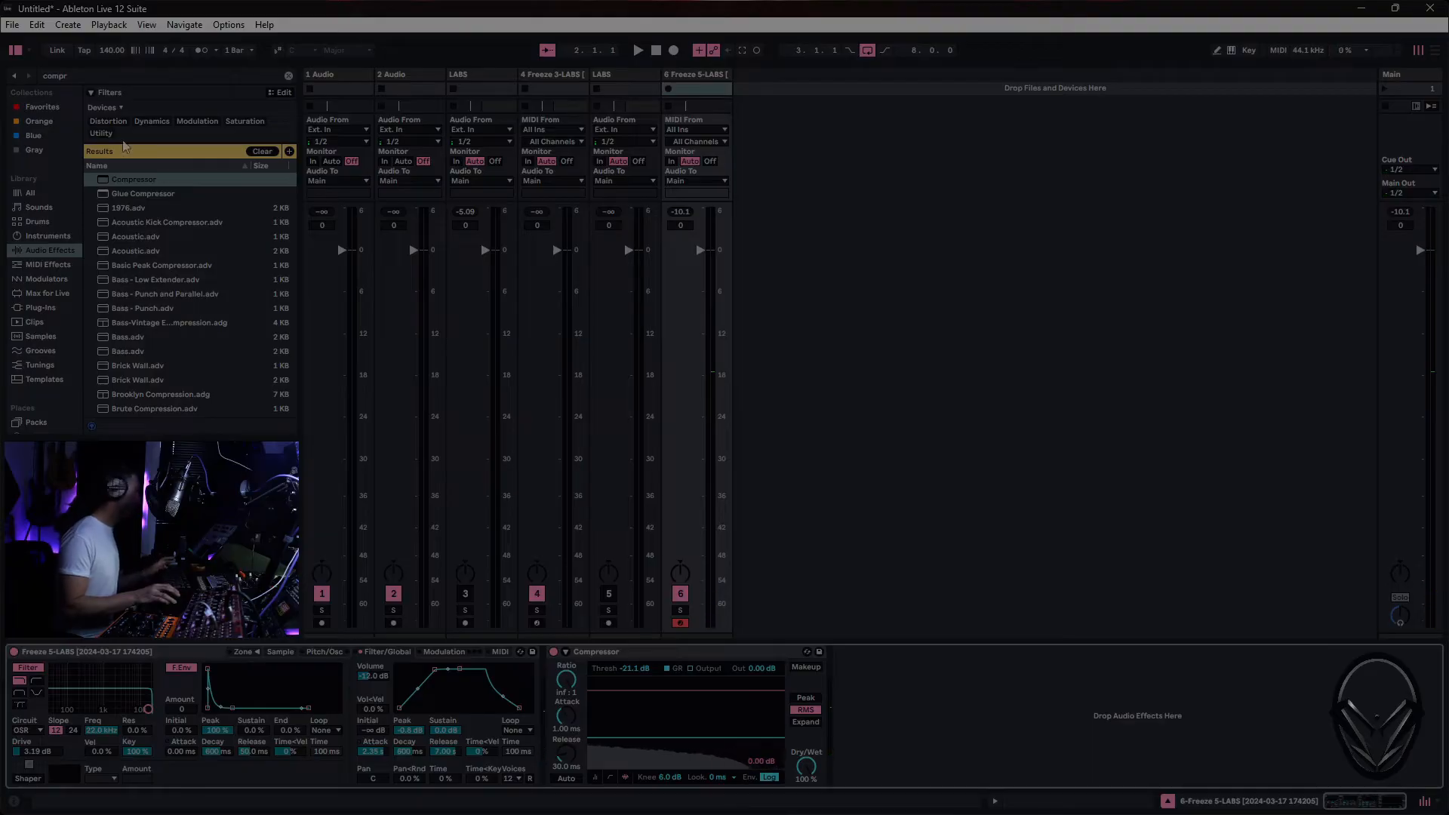
left_click(98, 76)
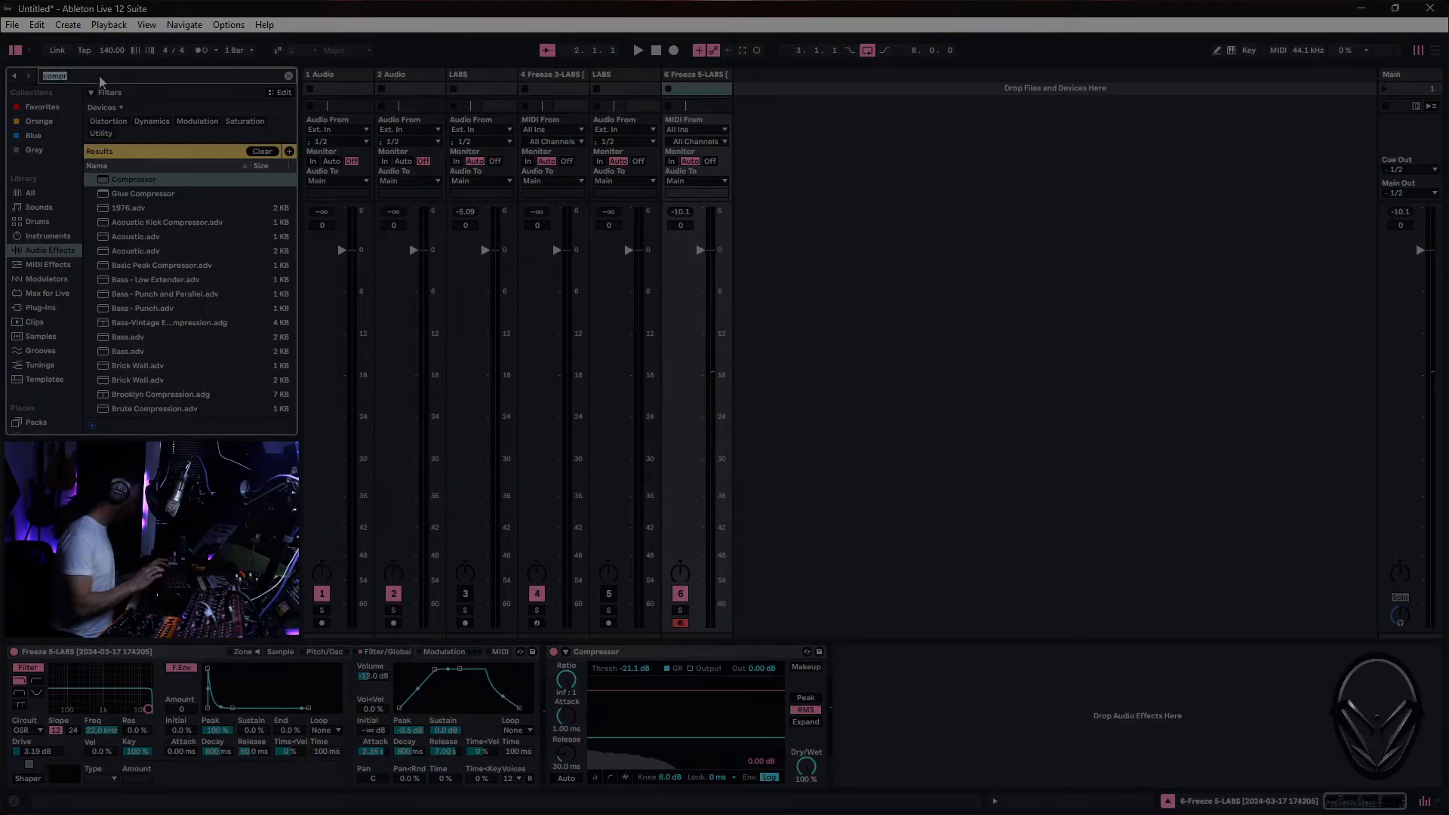
type("delay")
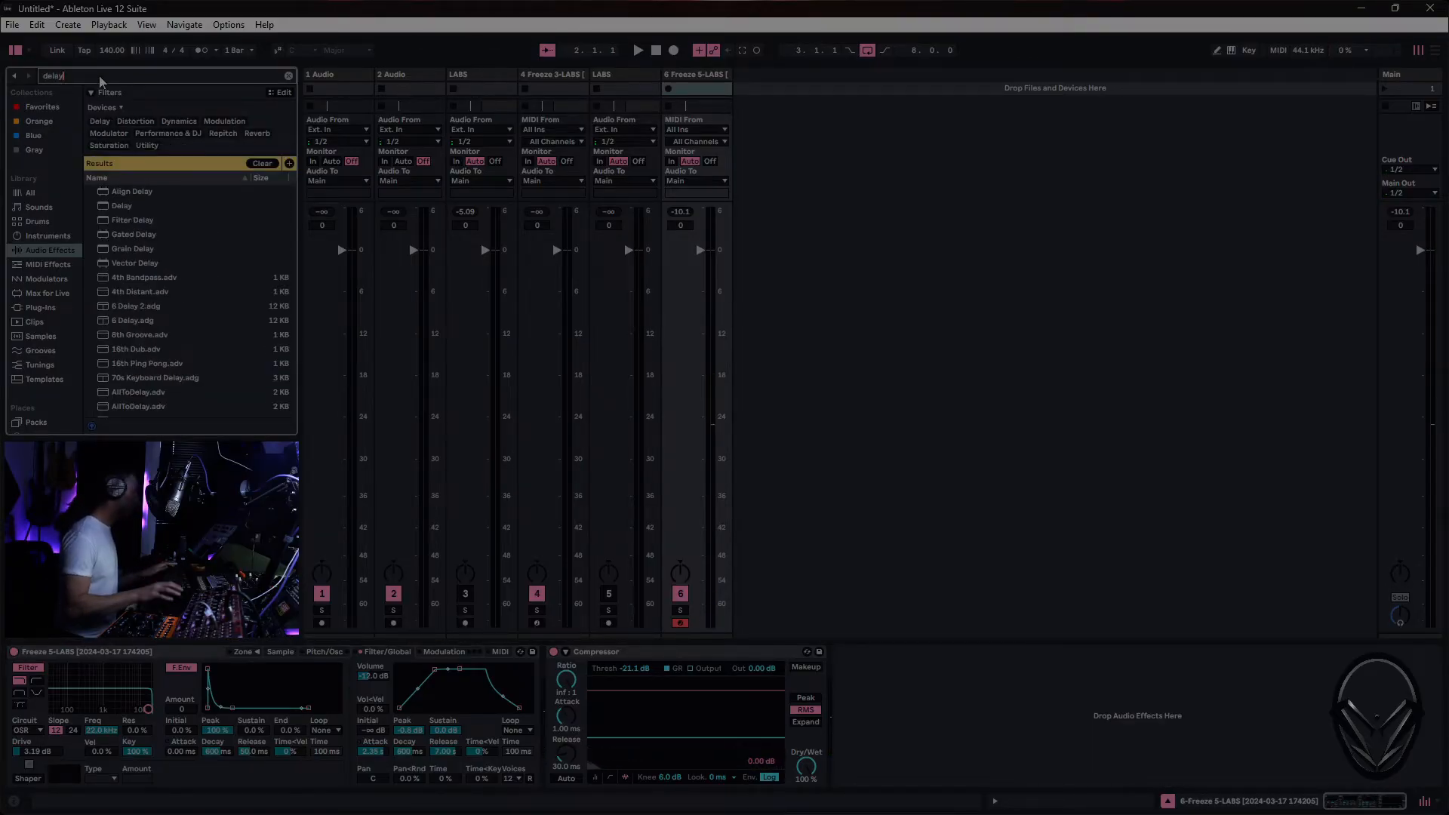
double_click(116, 210)
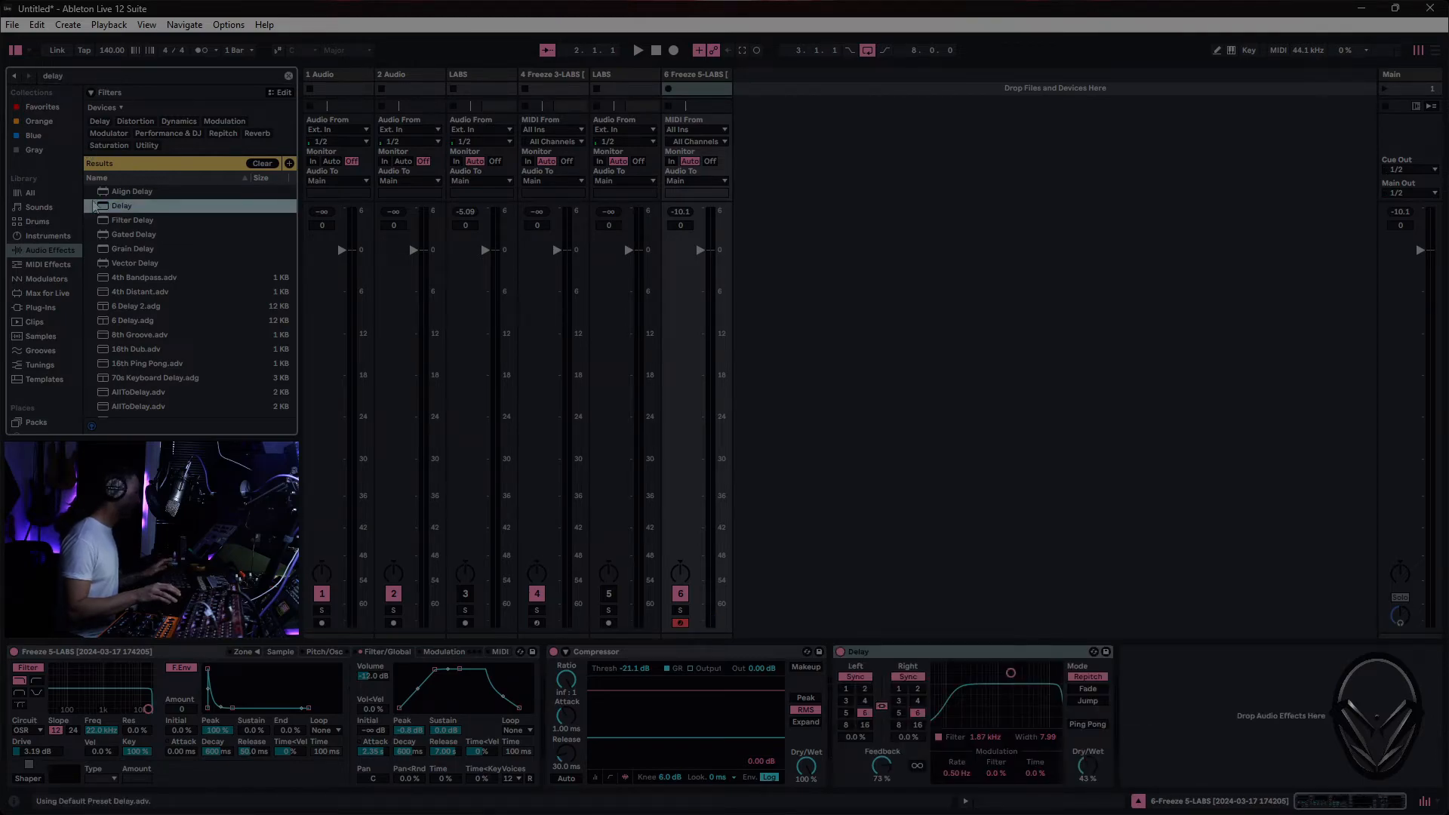
- Find the ValhallaSupermassive plug-in in the browser and add it after the Delay on the 6 Freeze 5-LABS track
left_click(48, 308)
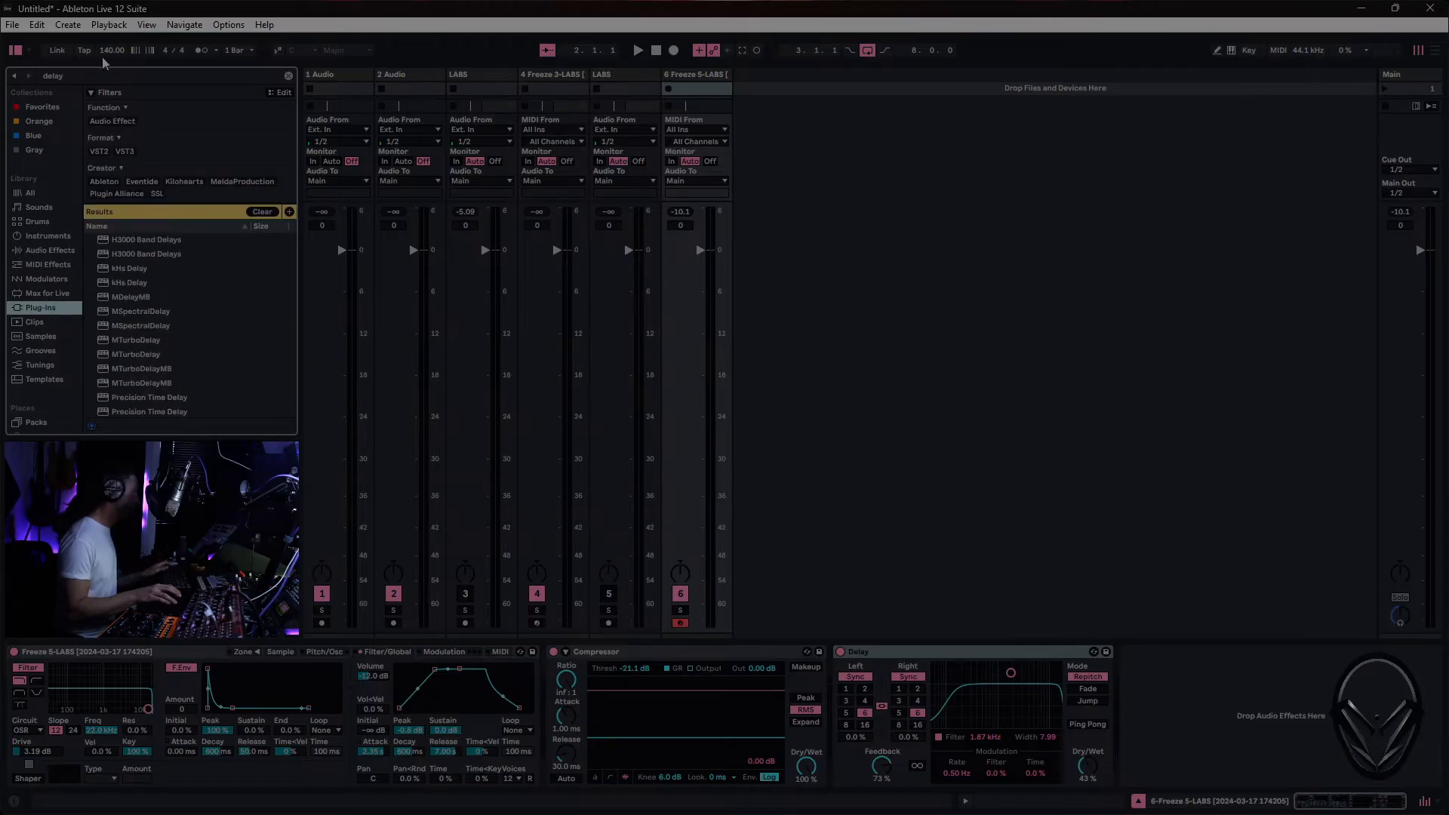
left_click(102, 77)
type("vall")
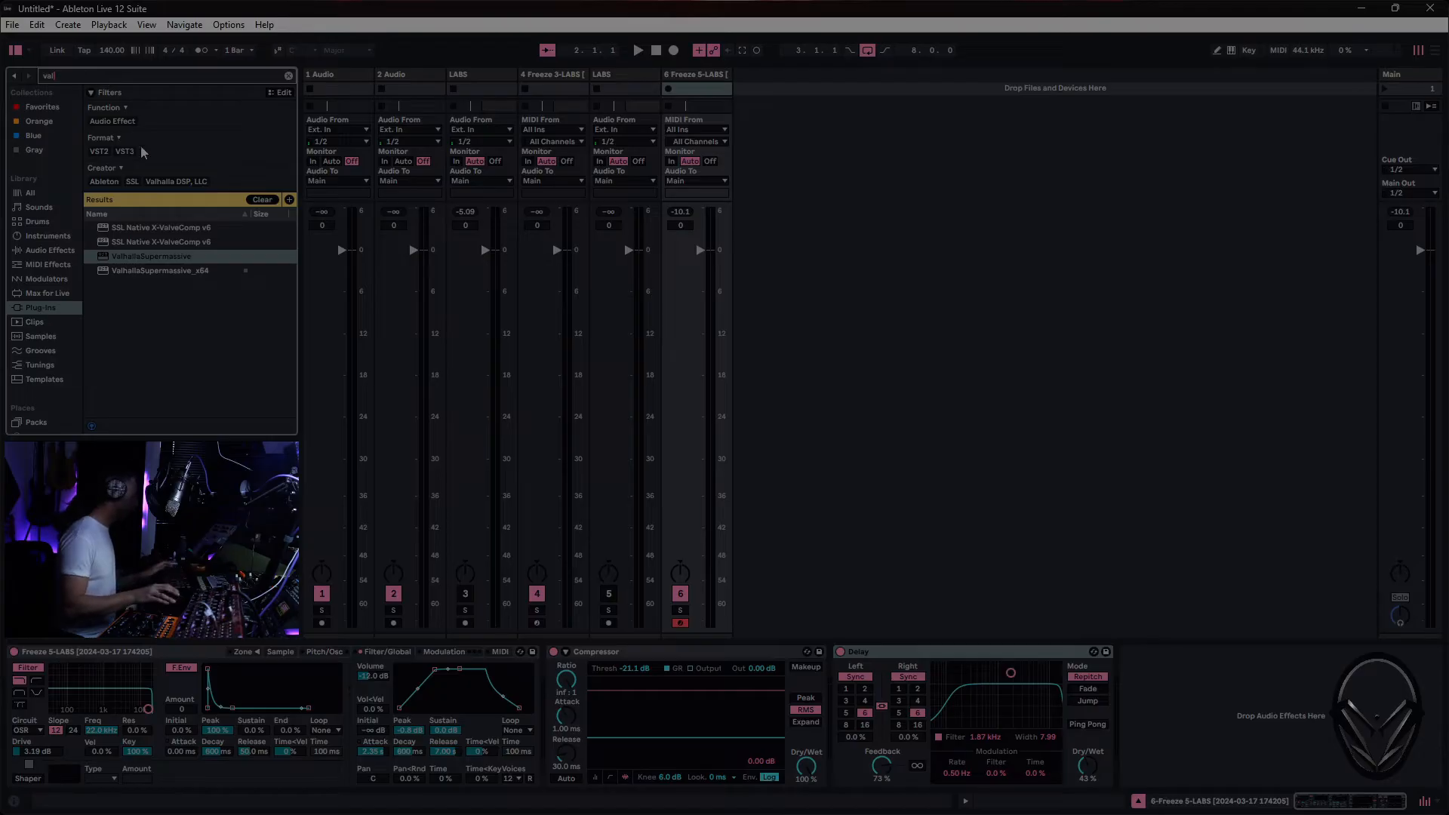
double_click(151, 256)
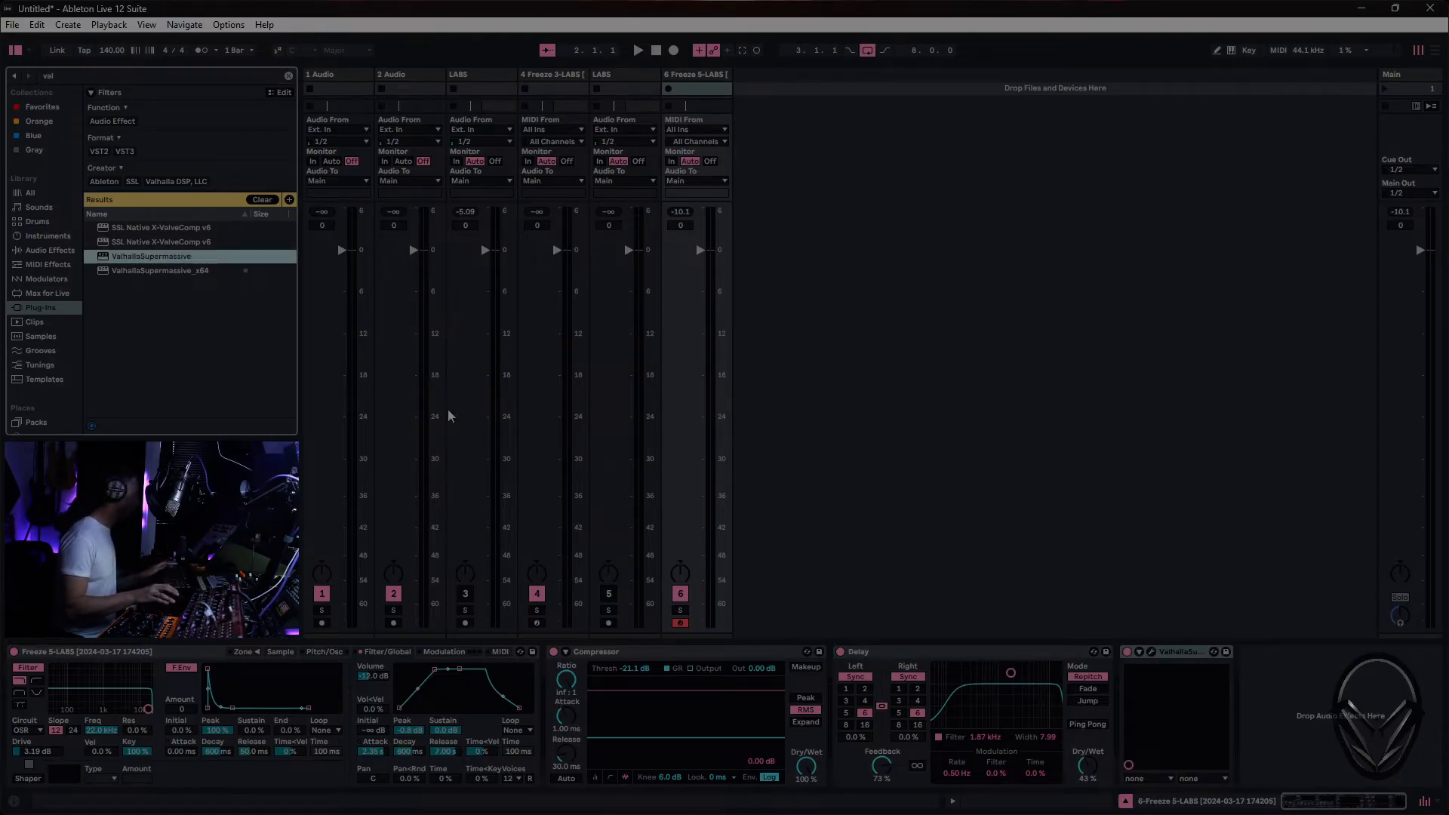
- Load the saved user default preset in ValhallaSupermassive, raise its low EQ cutoff and close the plug-in window
left_click(1152, 652)
left_click(447, 386)
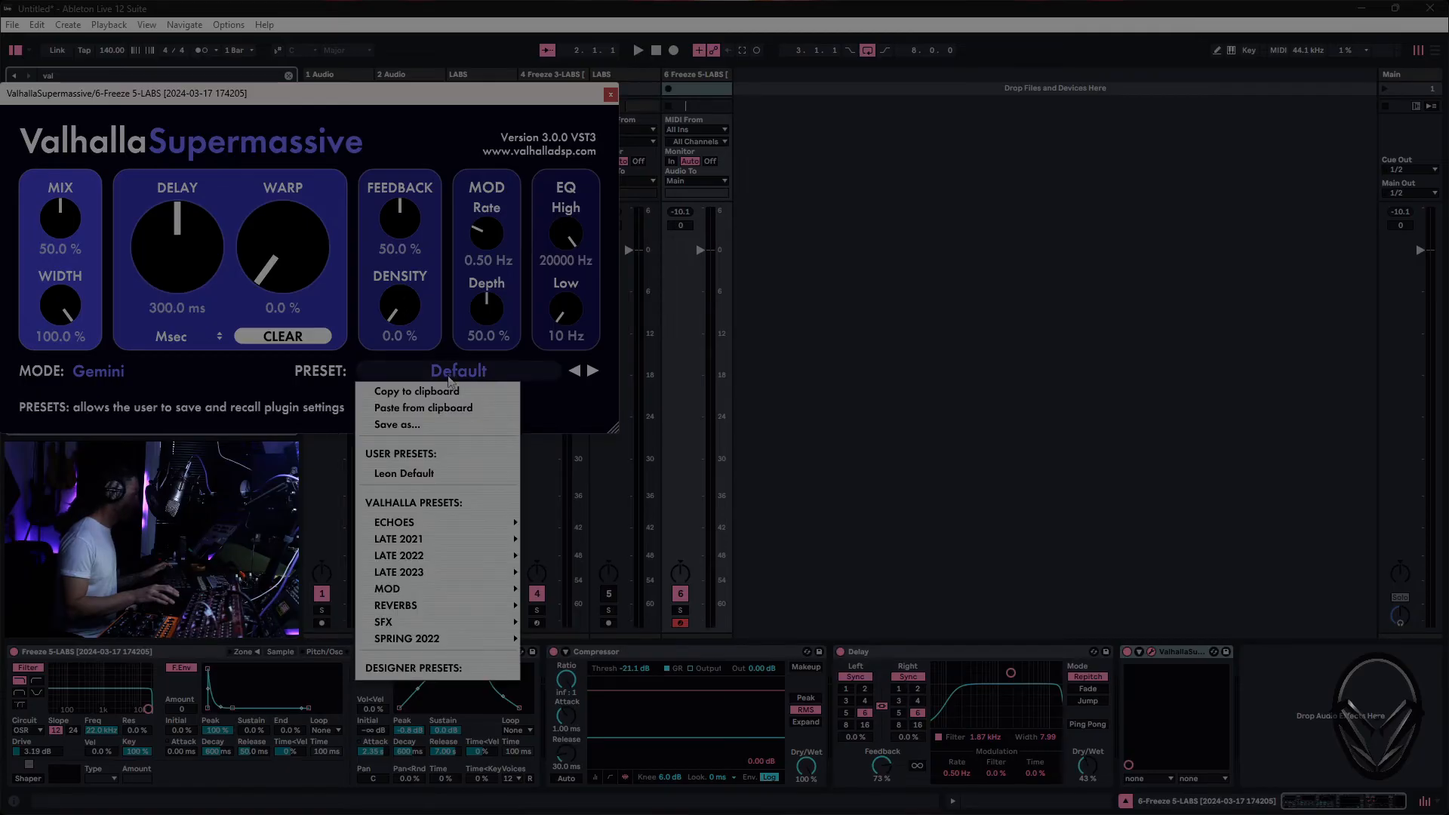
left_click(426, 478)
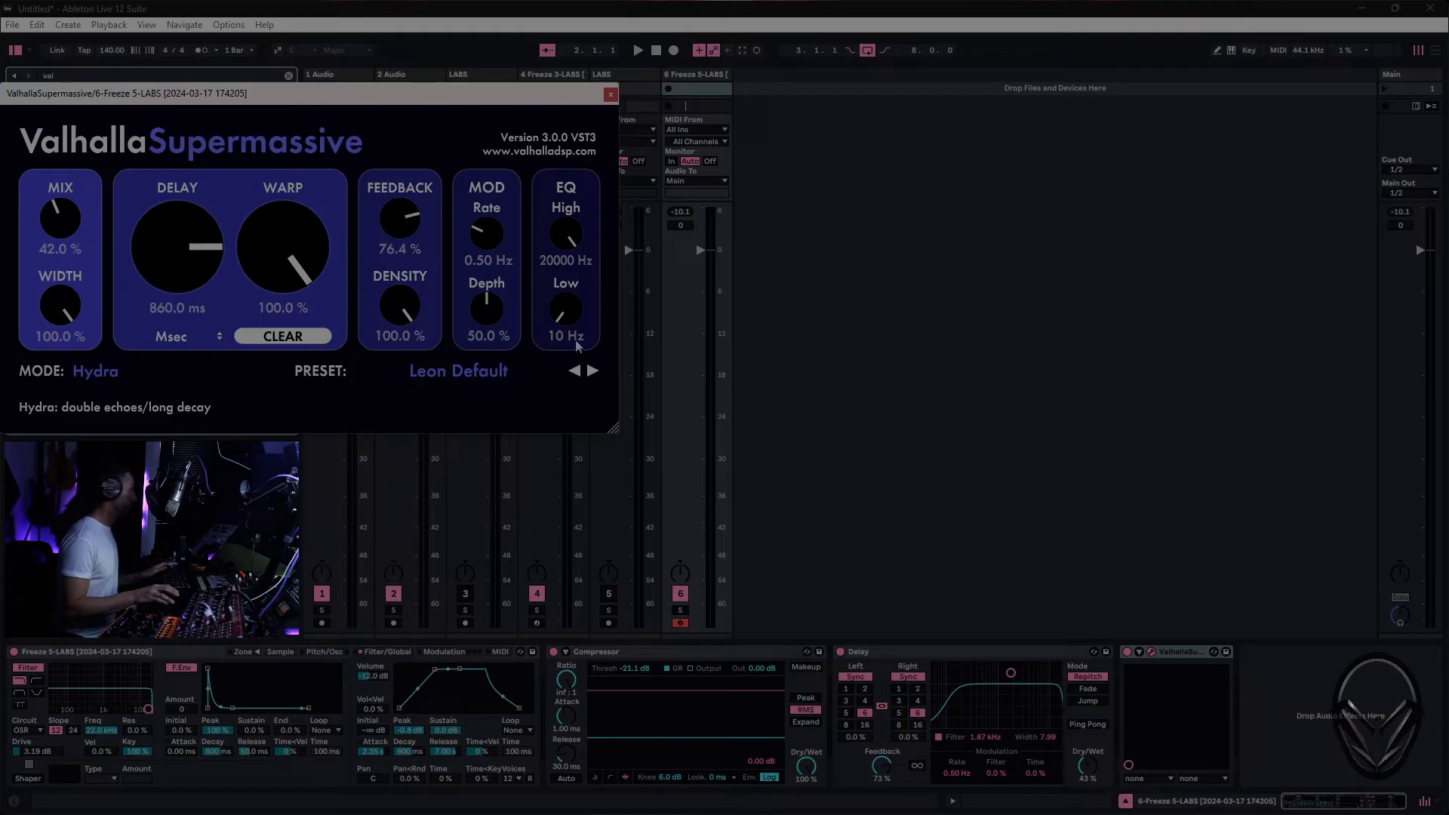
left_click_drag(570, 307, 585, 280)
left_click(613, 95)
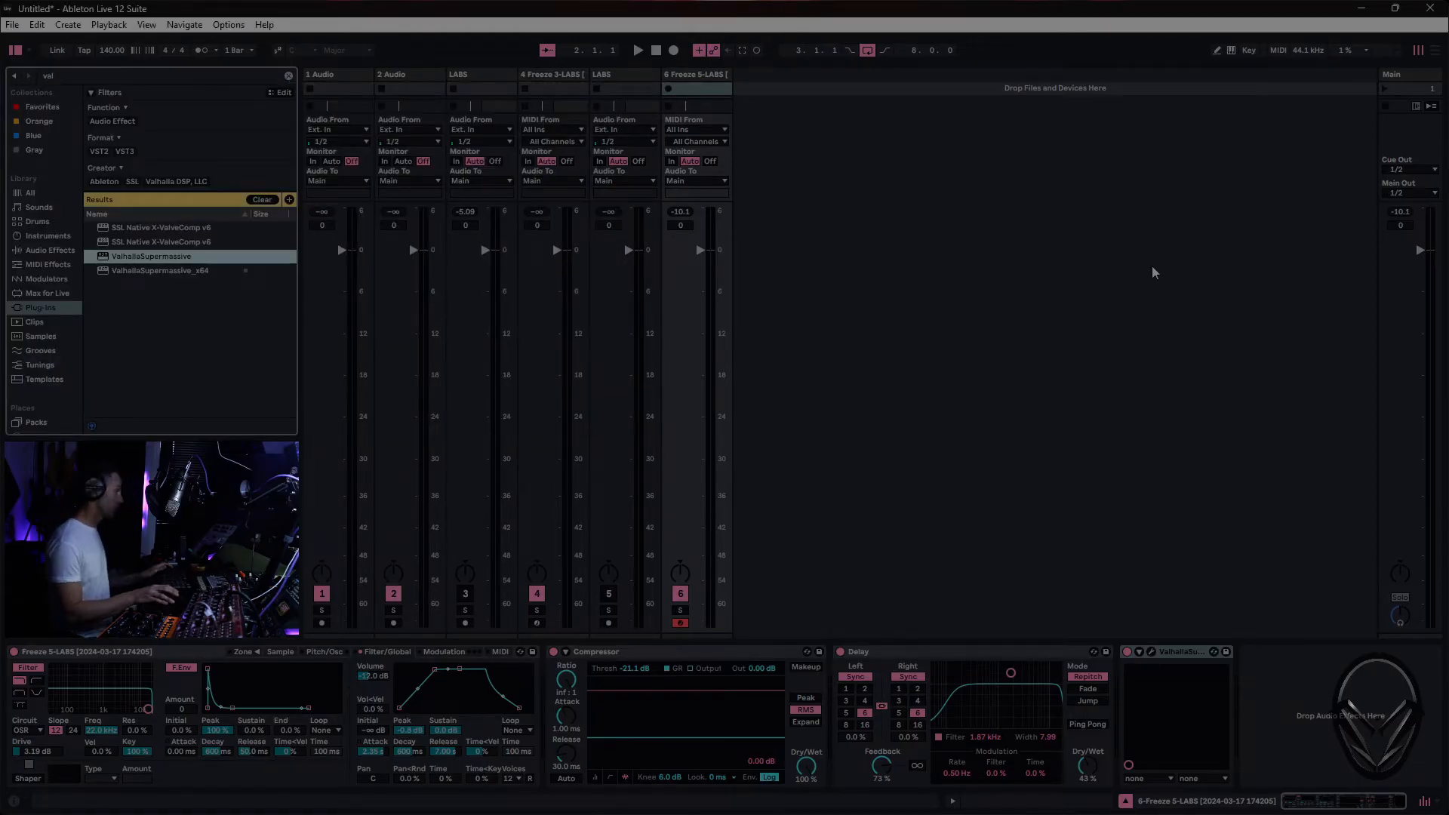
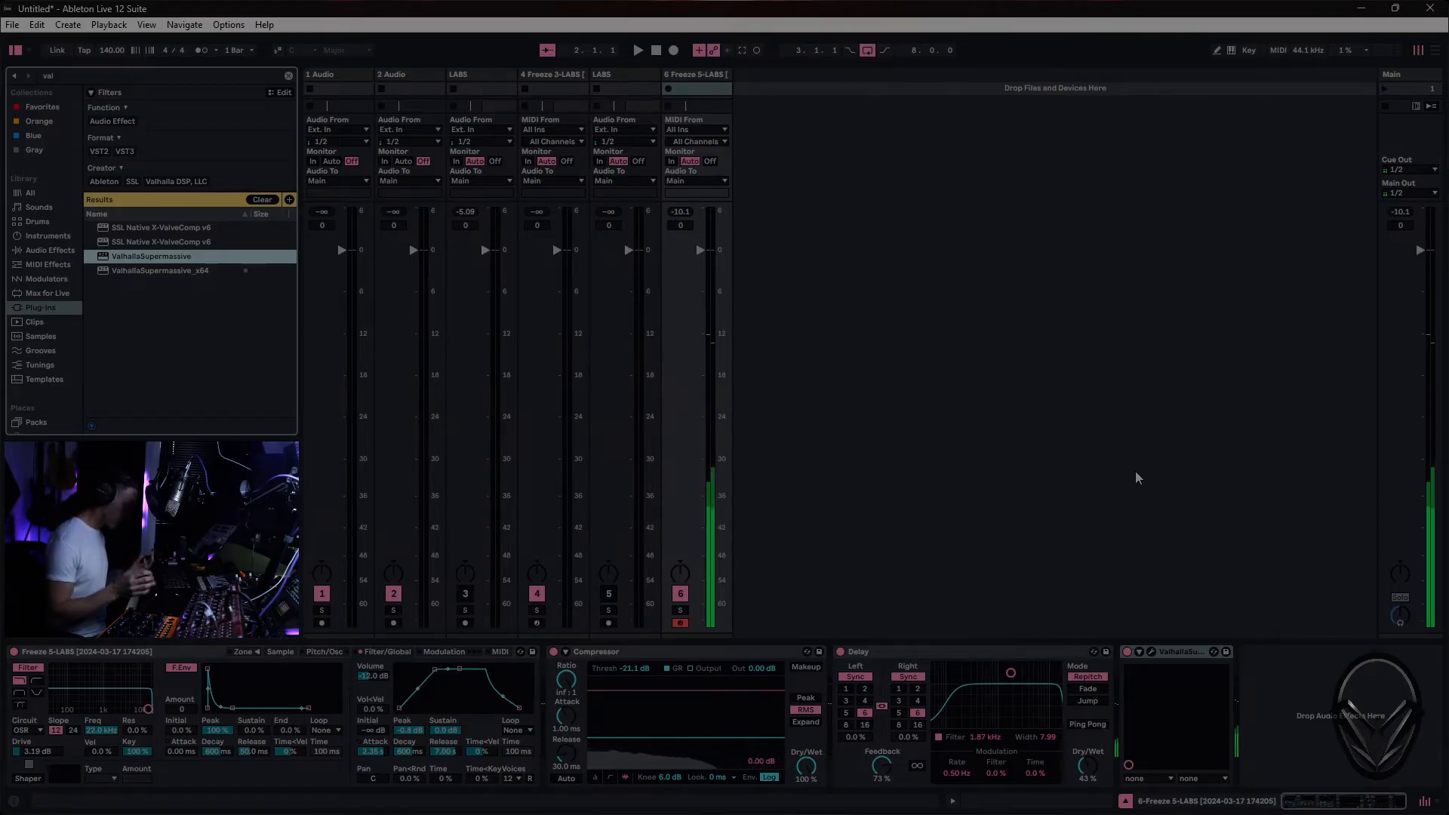
- Adjust the attack of the Sampler's volume envelope on the pad track, settling on a slow attack of over one second
left_click_drag(435, 670, 413, 668)
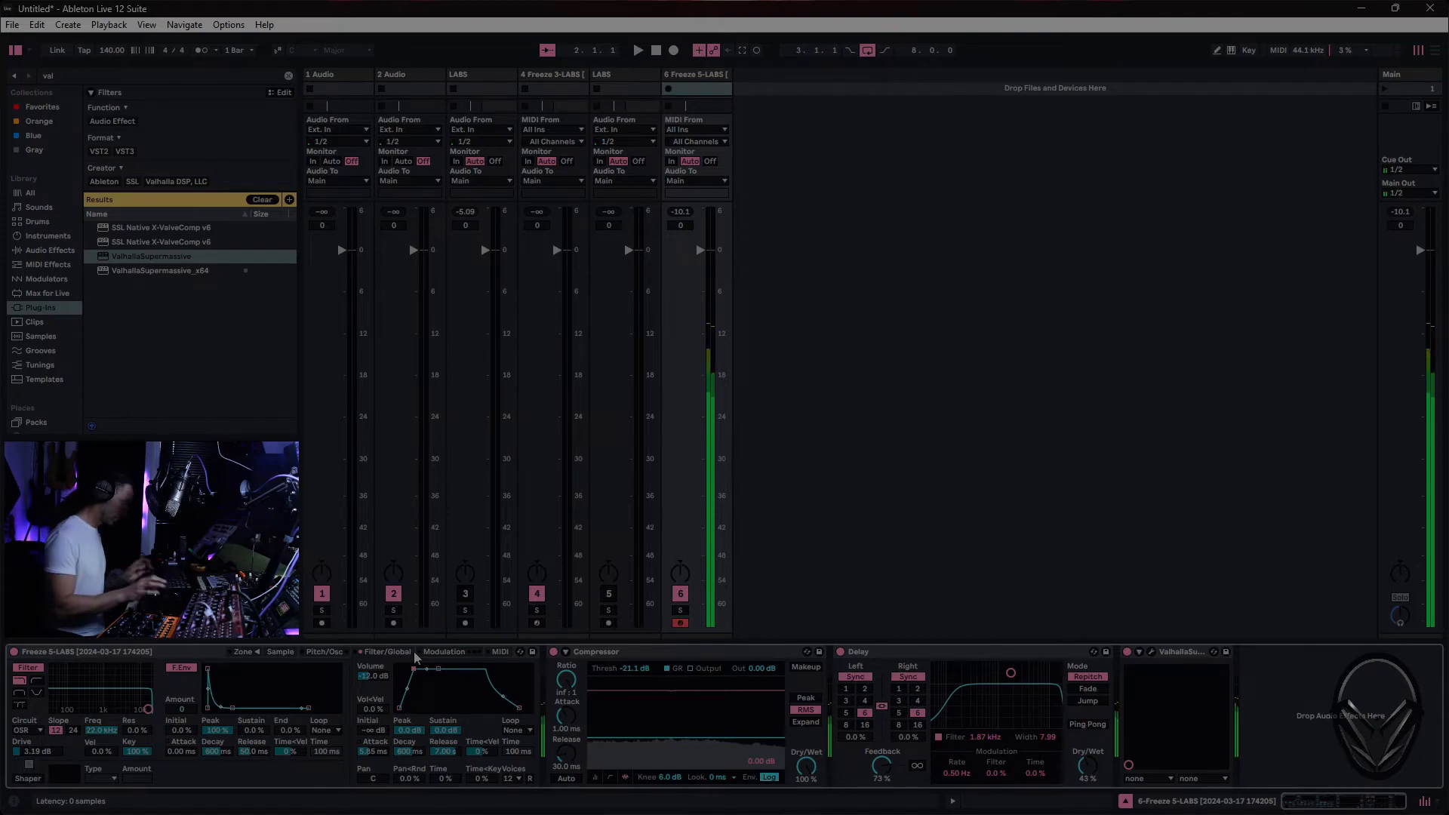
left_click_drag(375, 757, 375, 713)
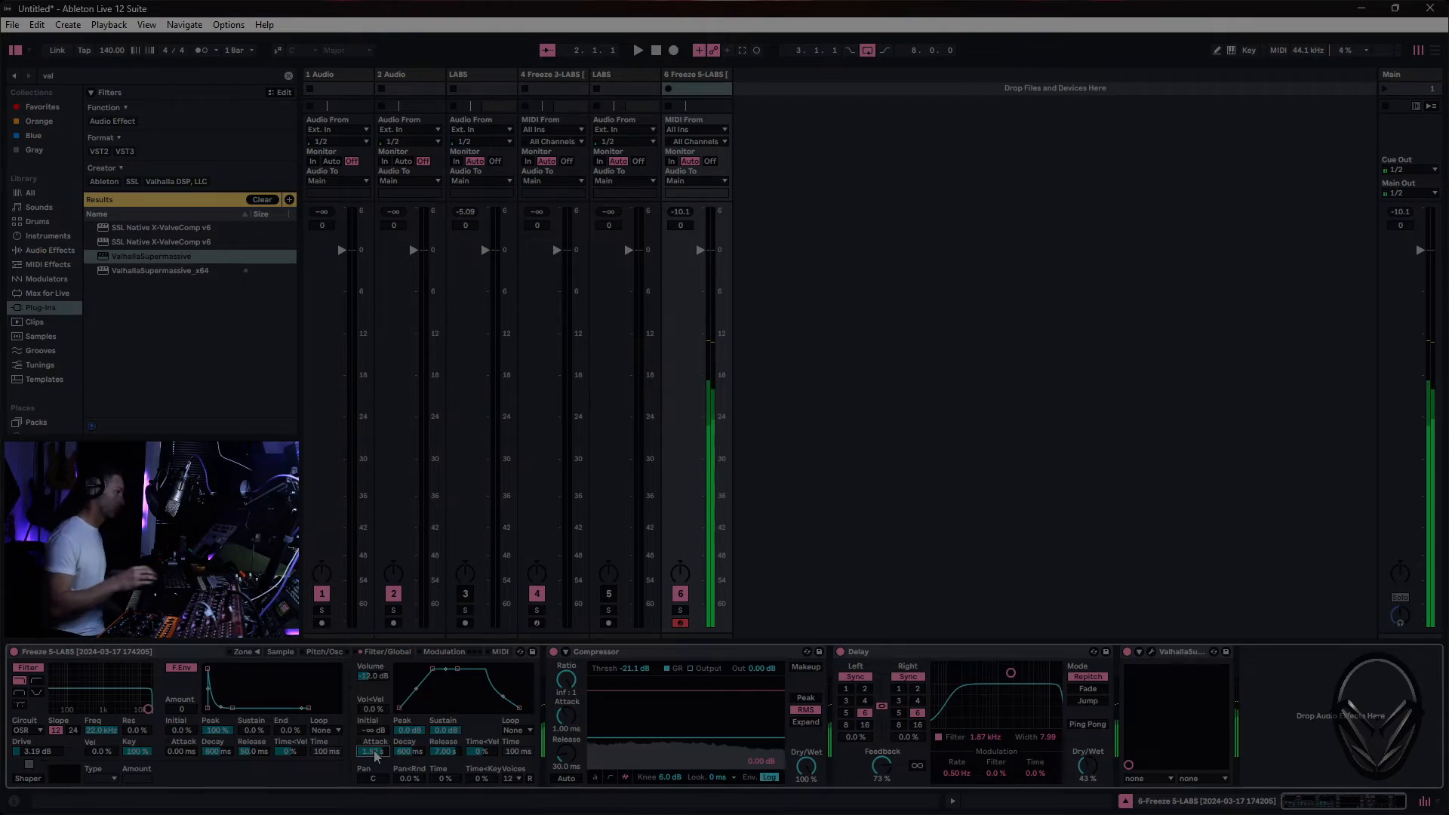
- In the Arrangement, duplicate the 8-bar Freeze 3-LABS bass clip on track 4 and extend the loop to 16 bars
mouse_move(819, 812)
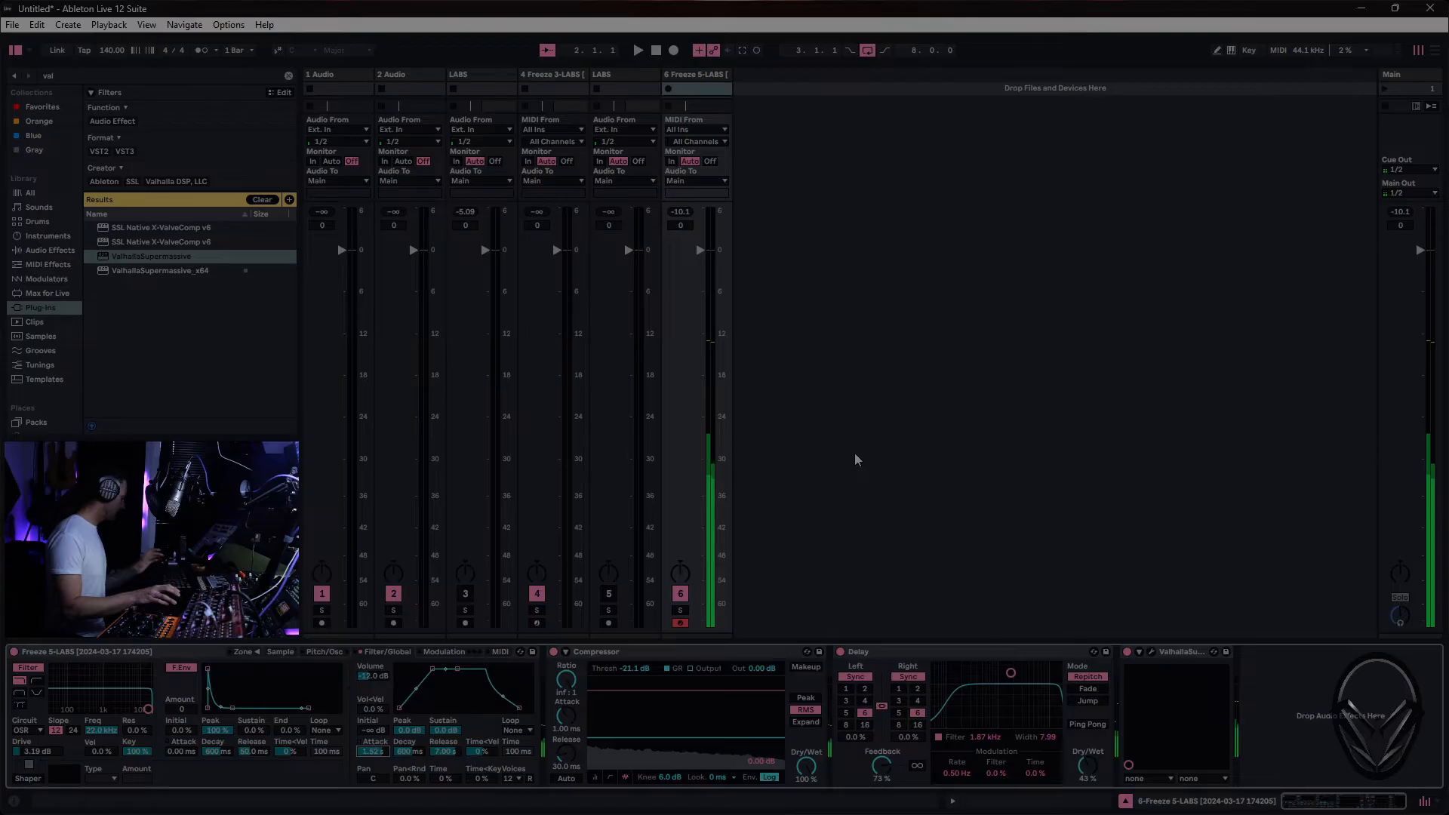
key("Tab")
left_click(586, 332)
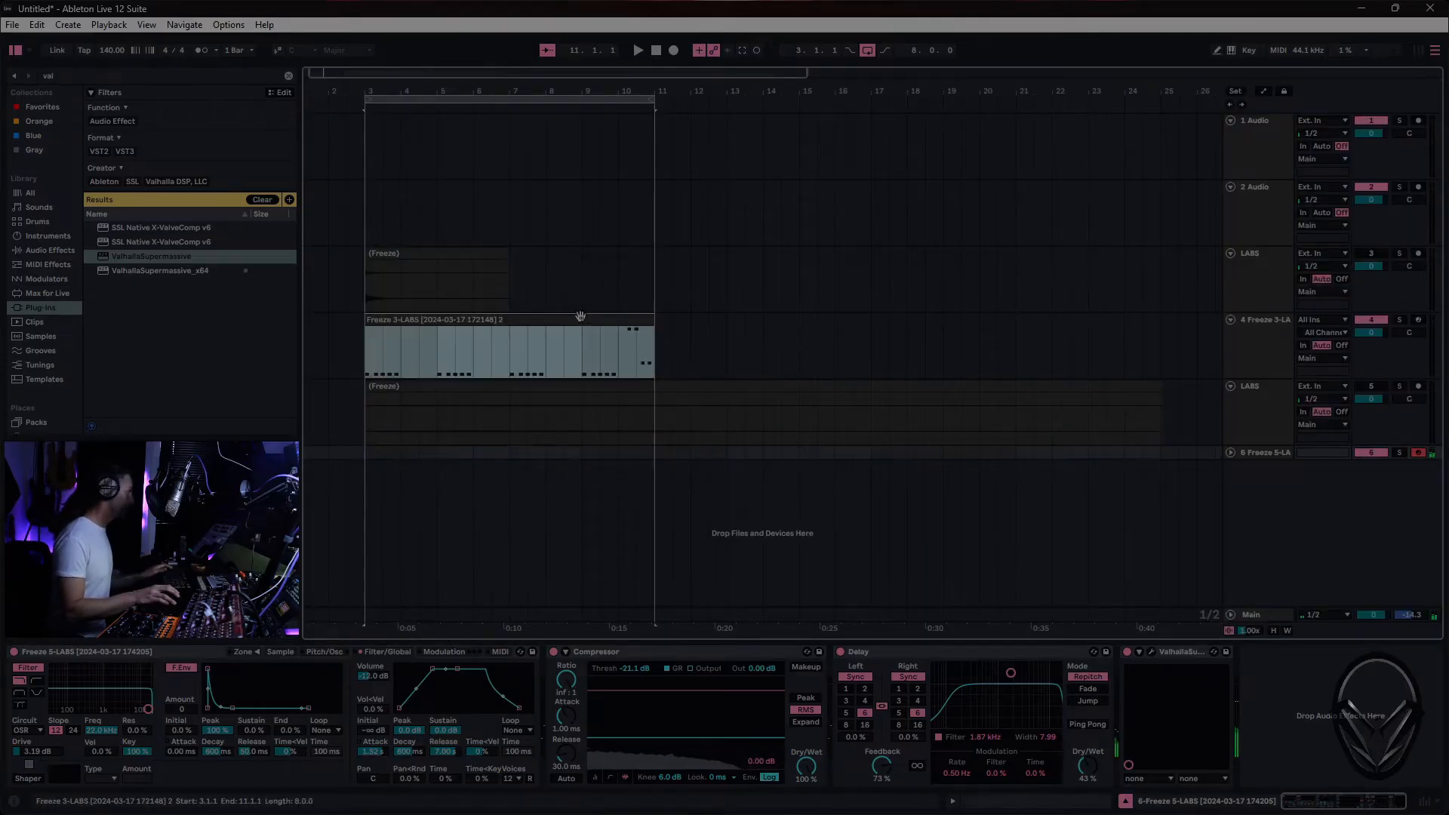
key("ctrl+d")
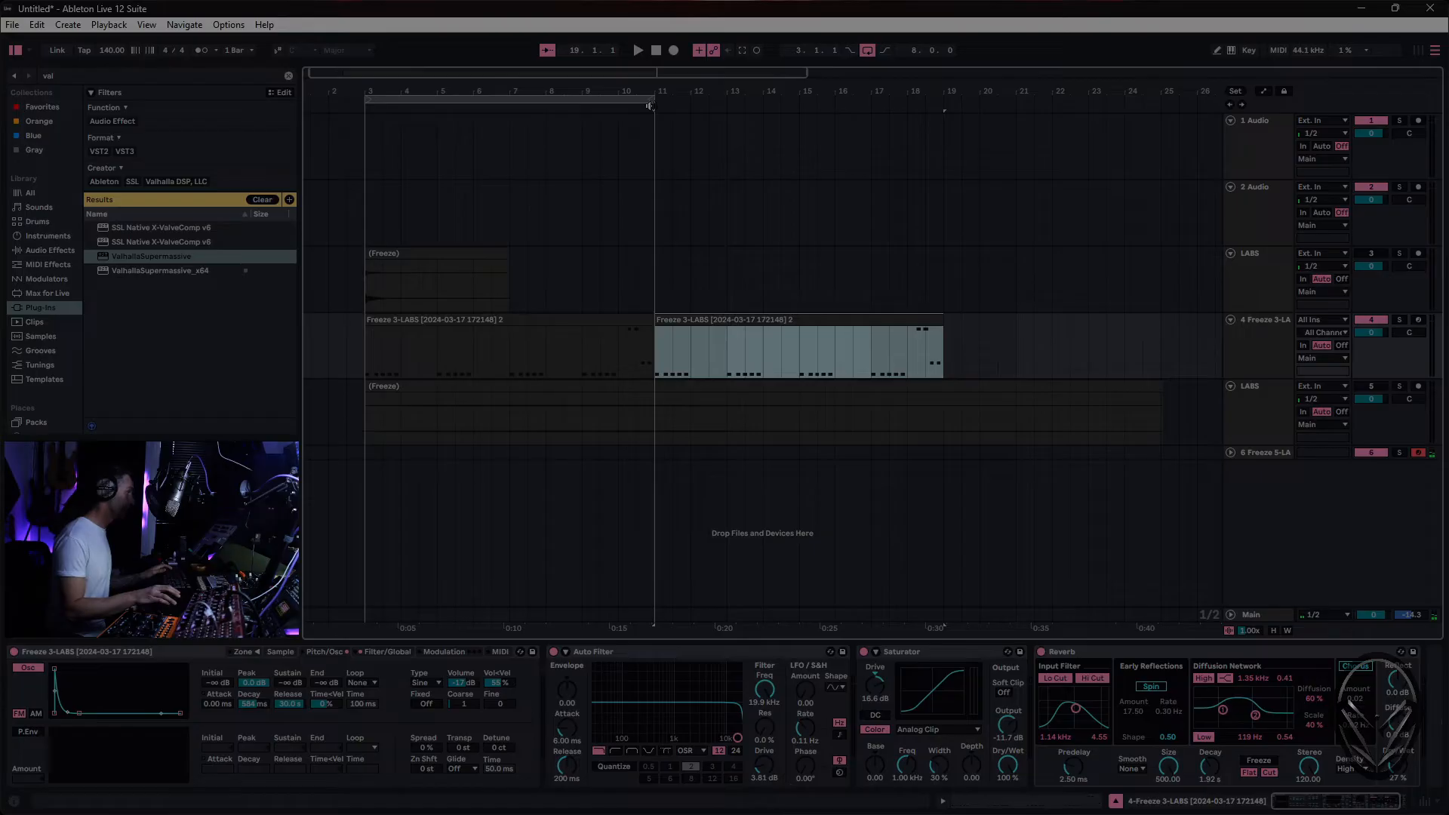
left_click_drag(653, 103, 940, 105)
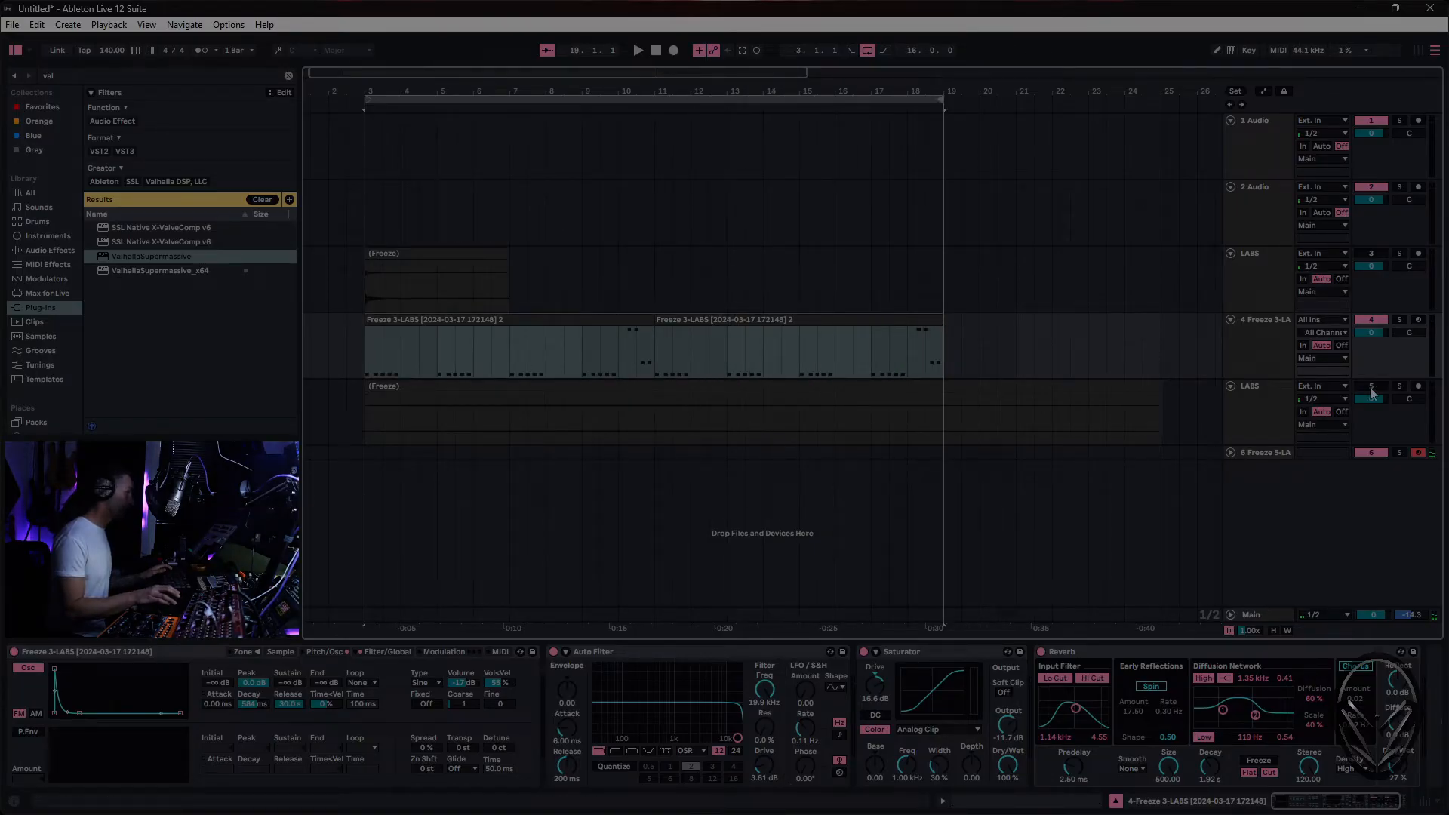
- Move the Freeze 3-LABS bass track below the second frozen LABS track, select it and start playback
left_click_drag(1256, 334, 1257, 296)
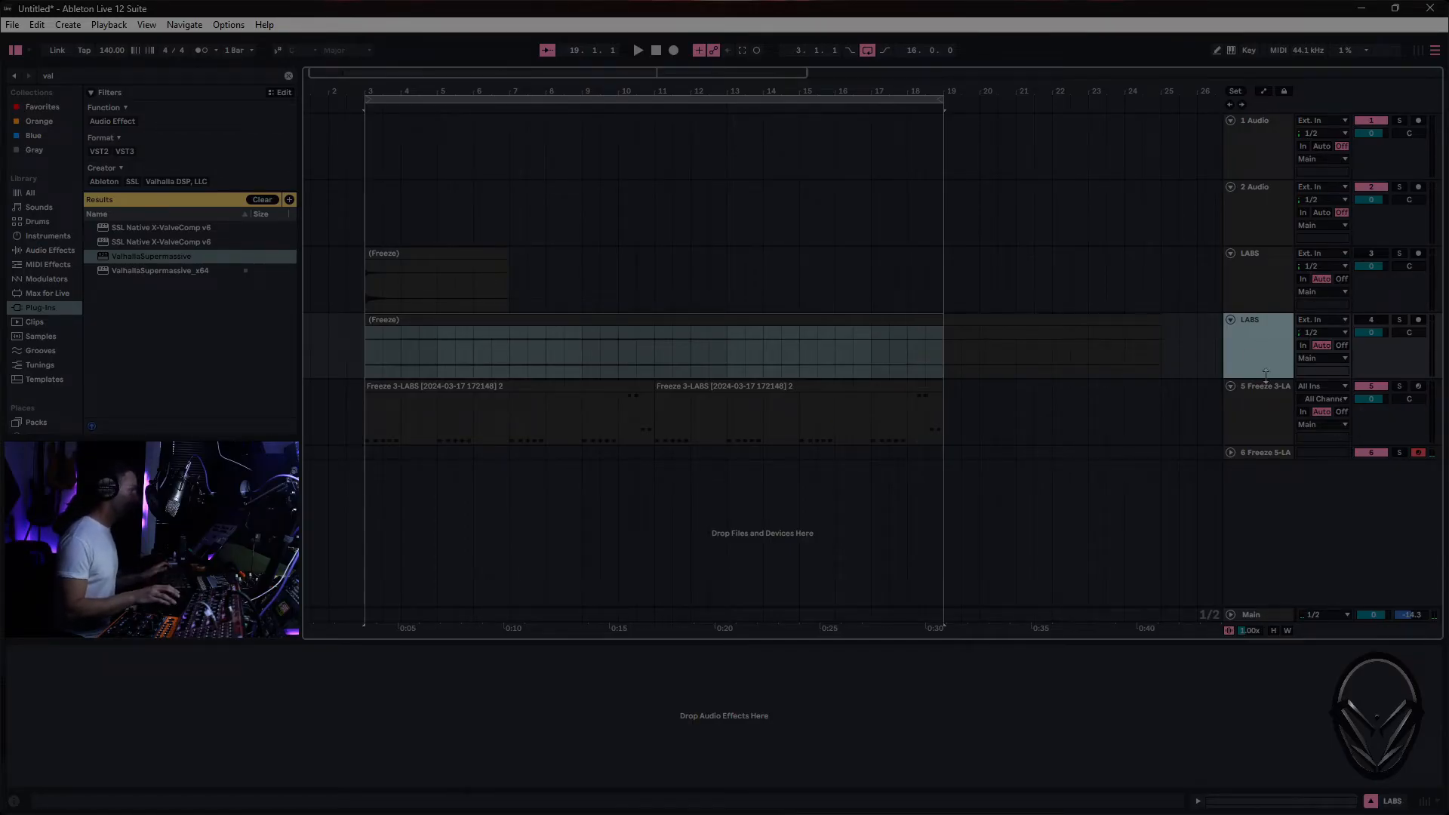
left_click(1249, 400)
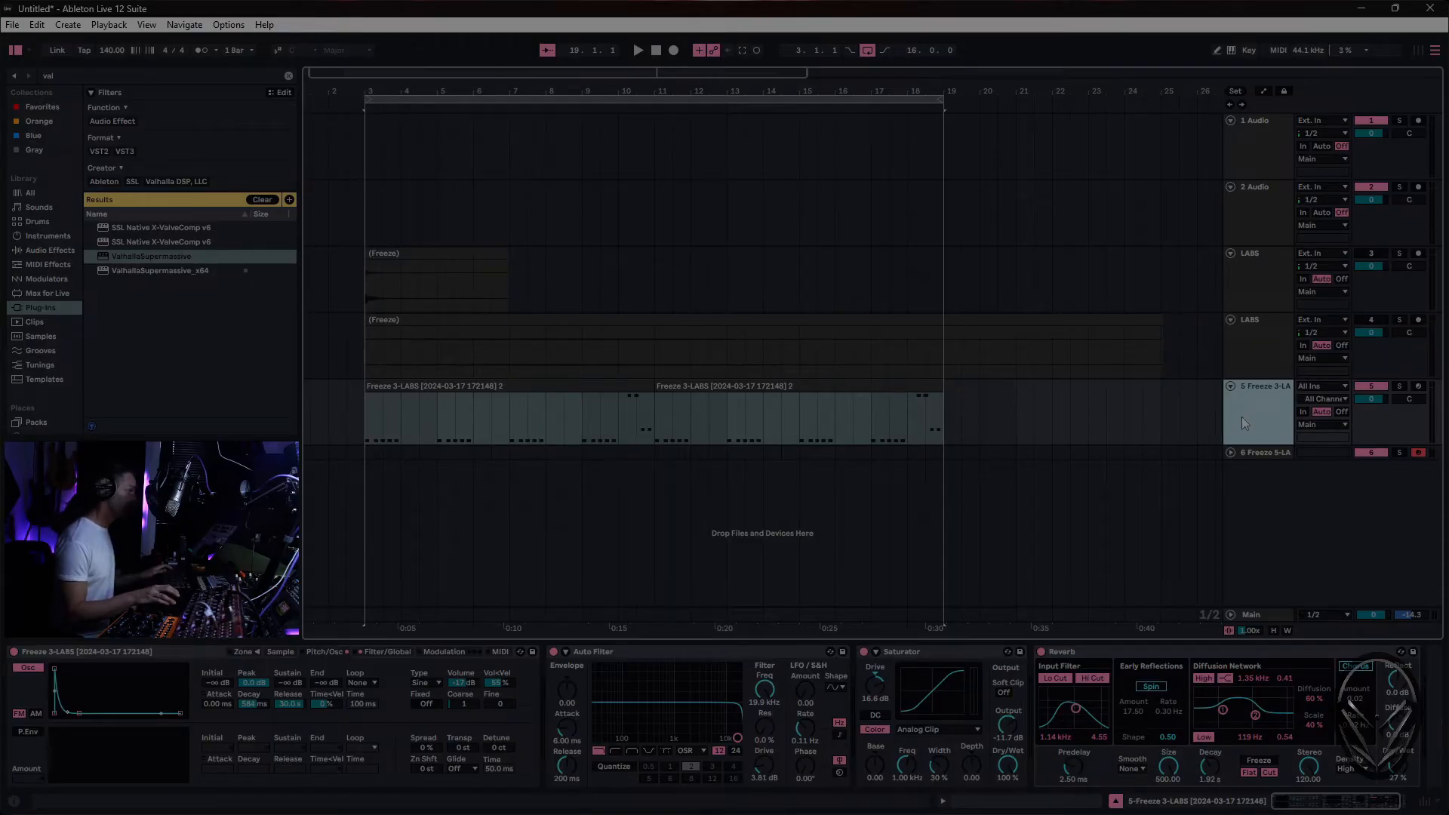
key("space")
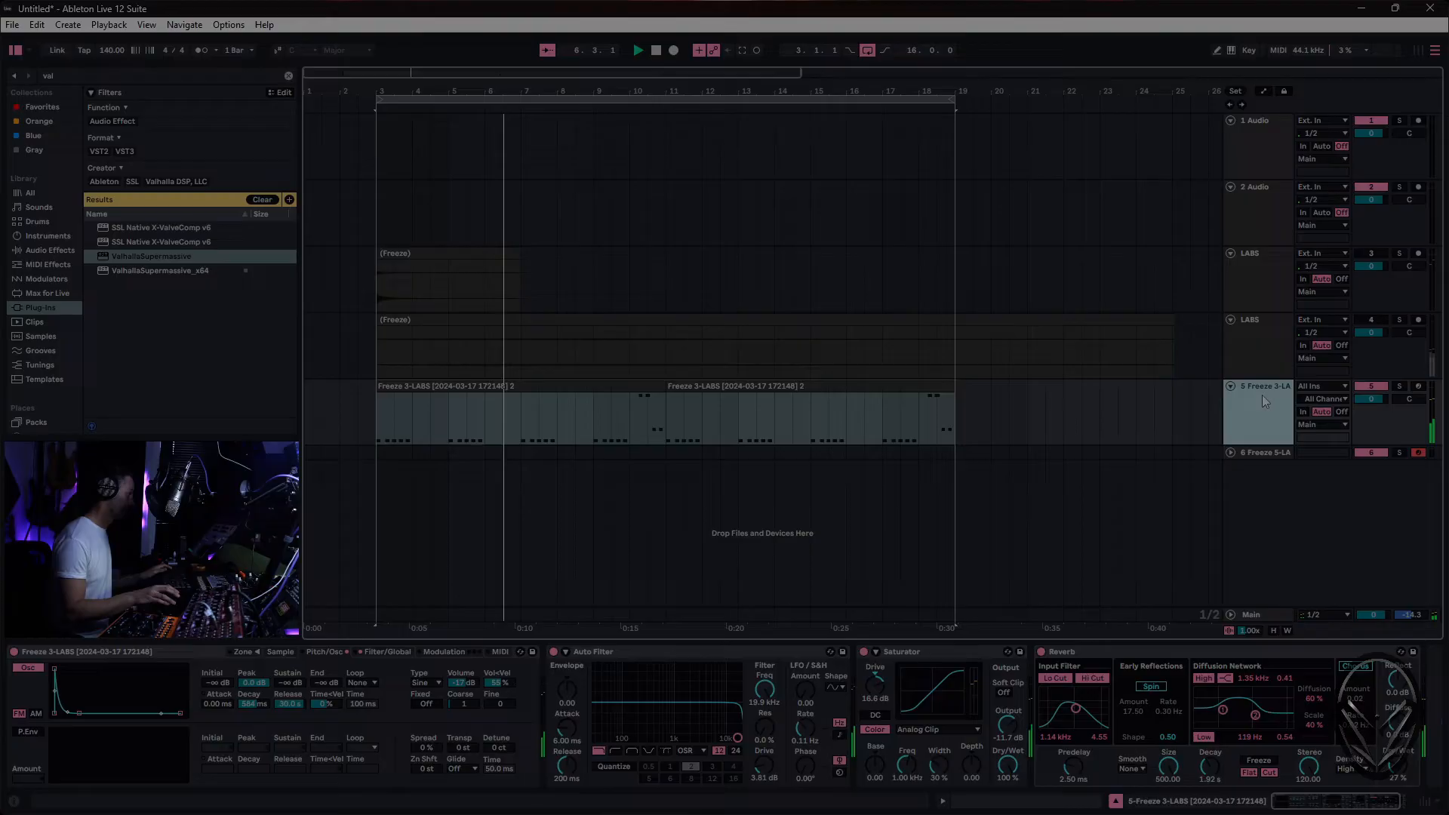
- Adjust the velocities of the closing notes in the first bass clip and duplicate the edited clip over the second one
left_click(646, 391)
double_click(646, 391)
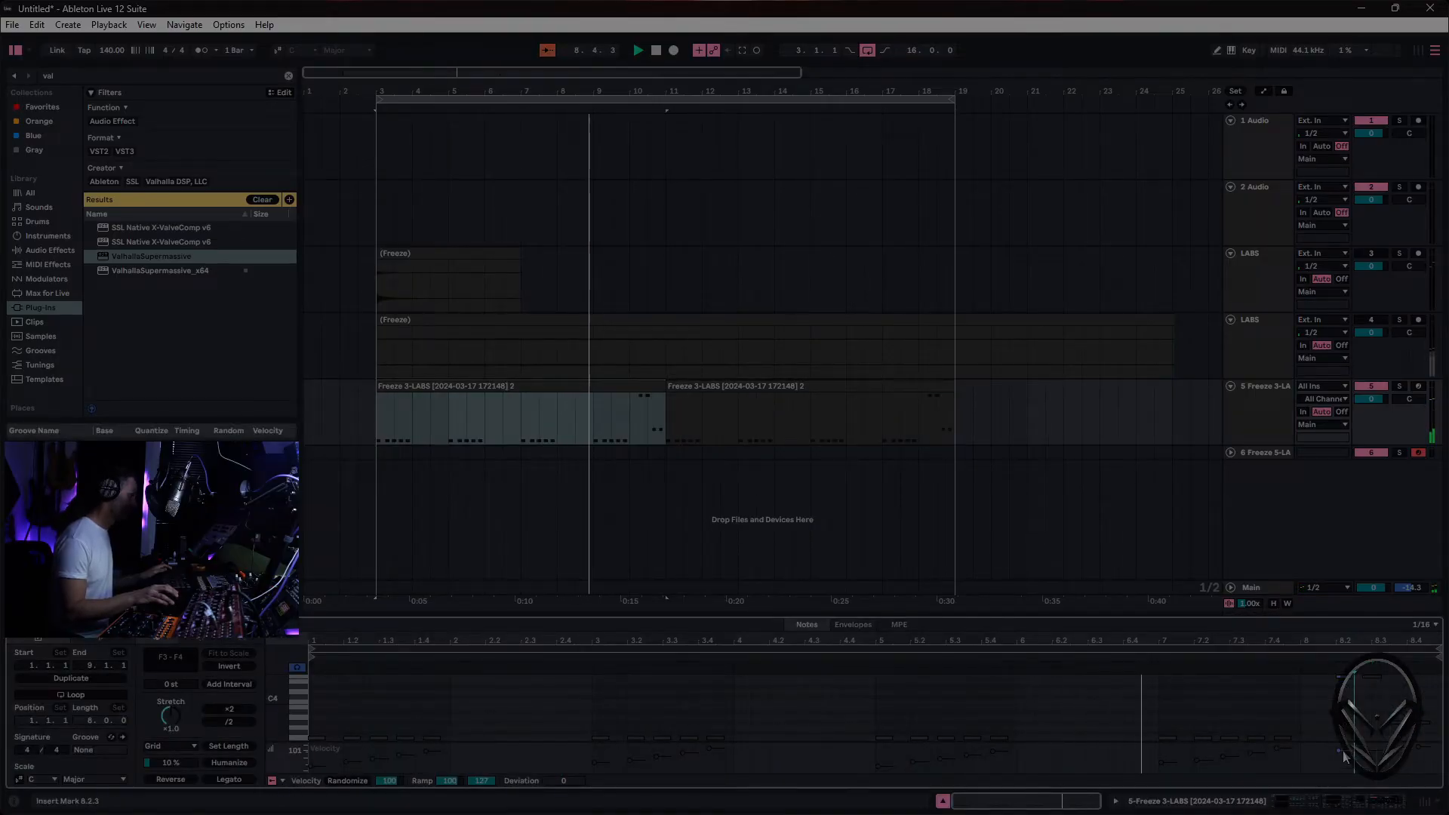
left_click(1372, 757)
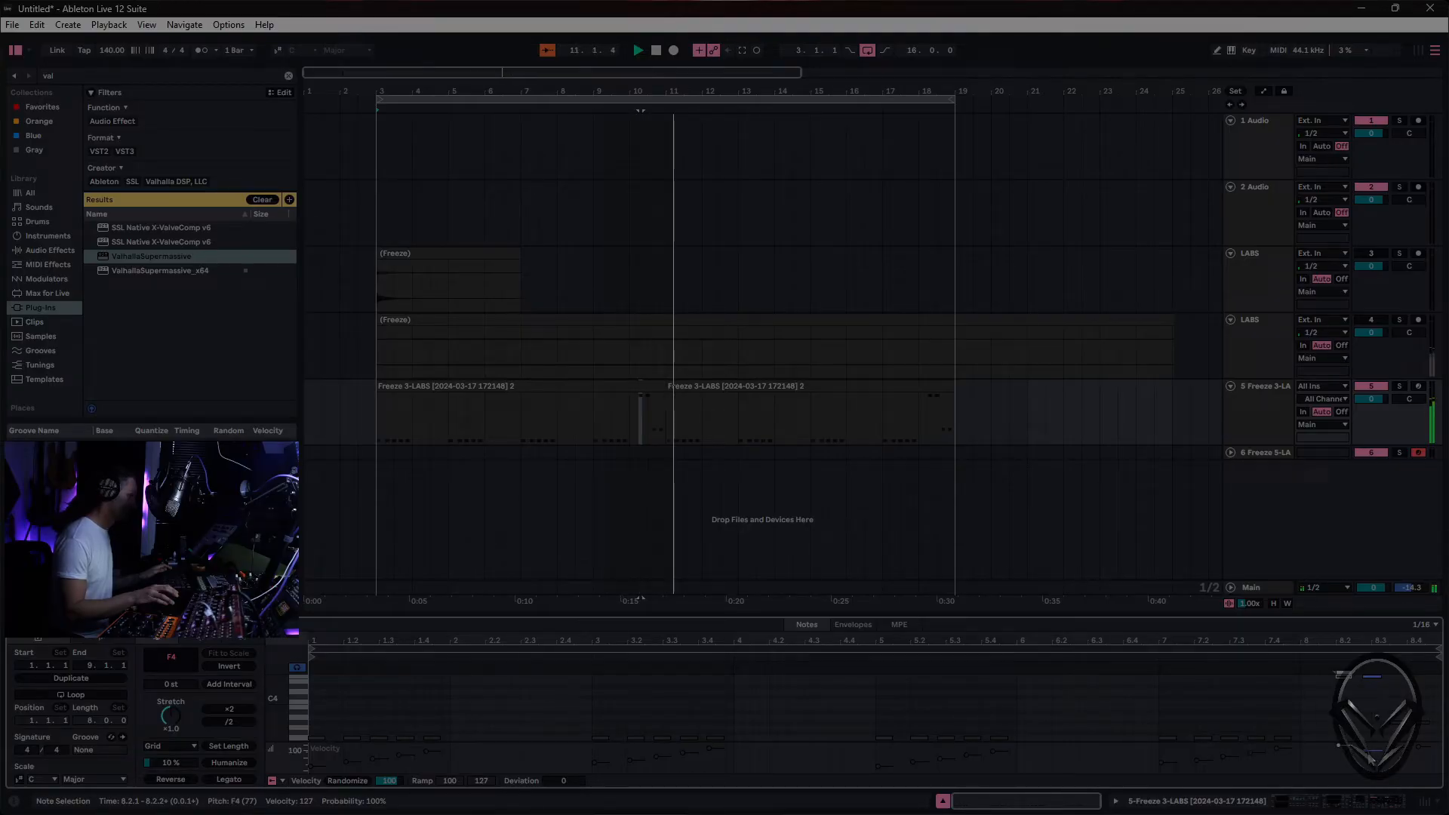
left_click_drag(1392, 754, 1391, 764)
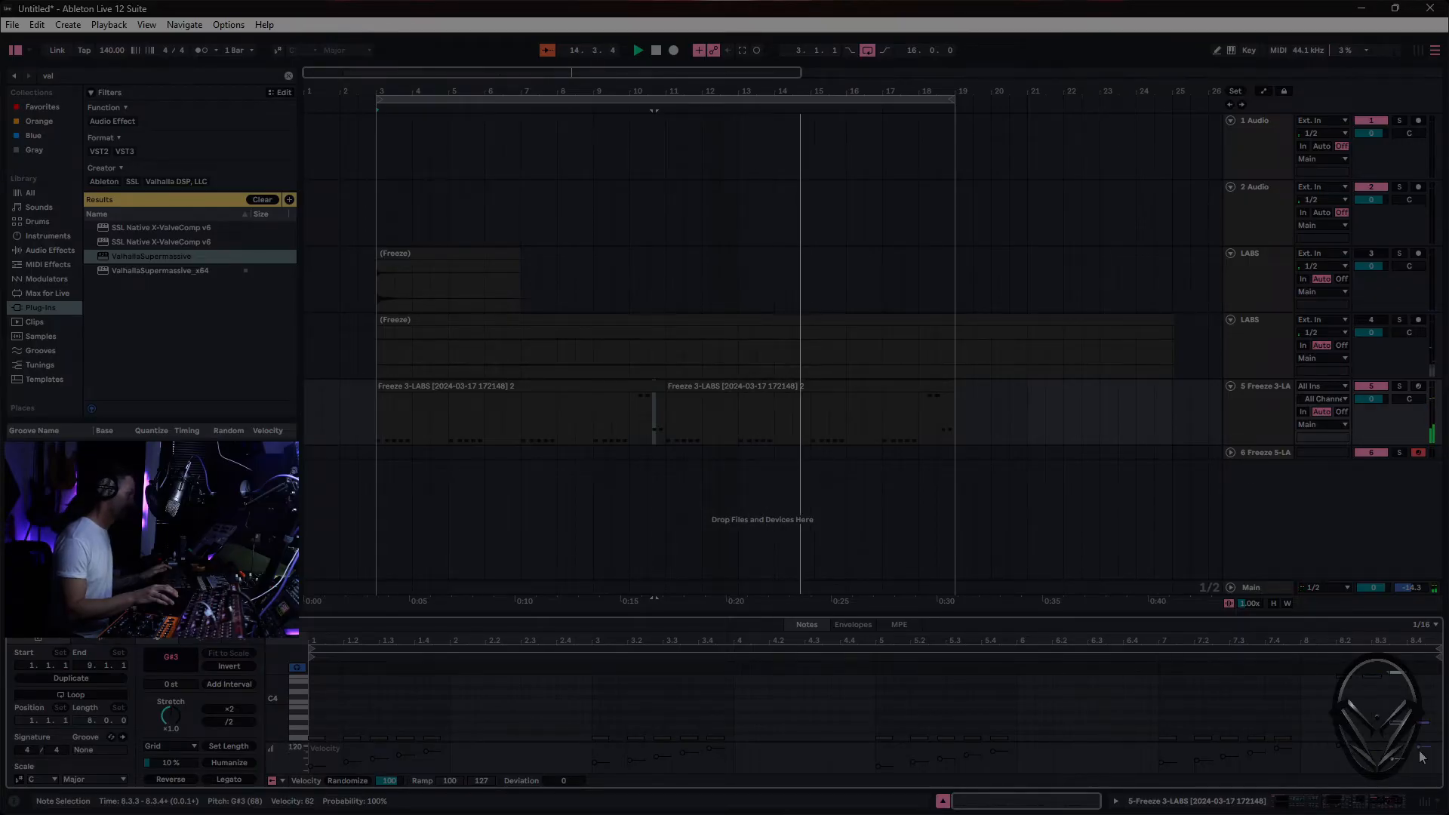
left_click_drag(1419, 747, 1419, 744)
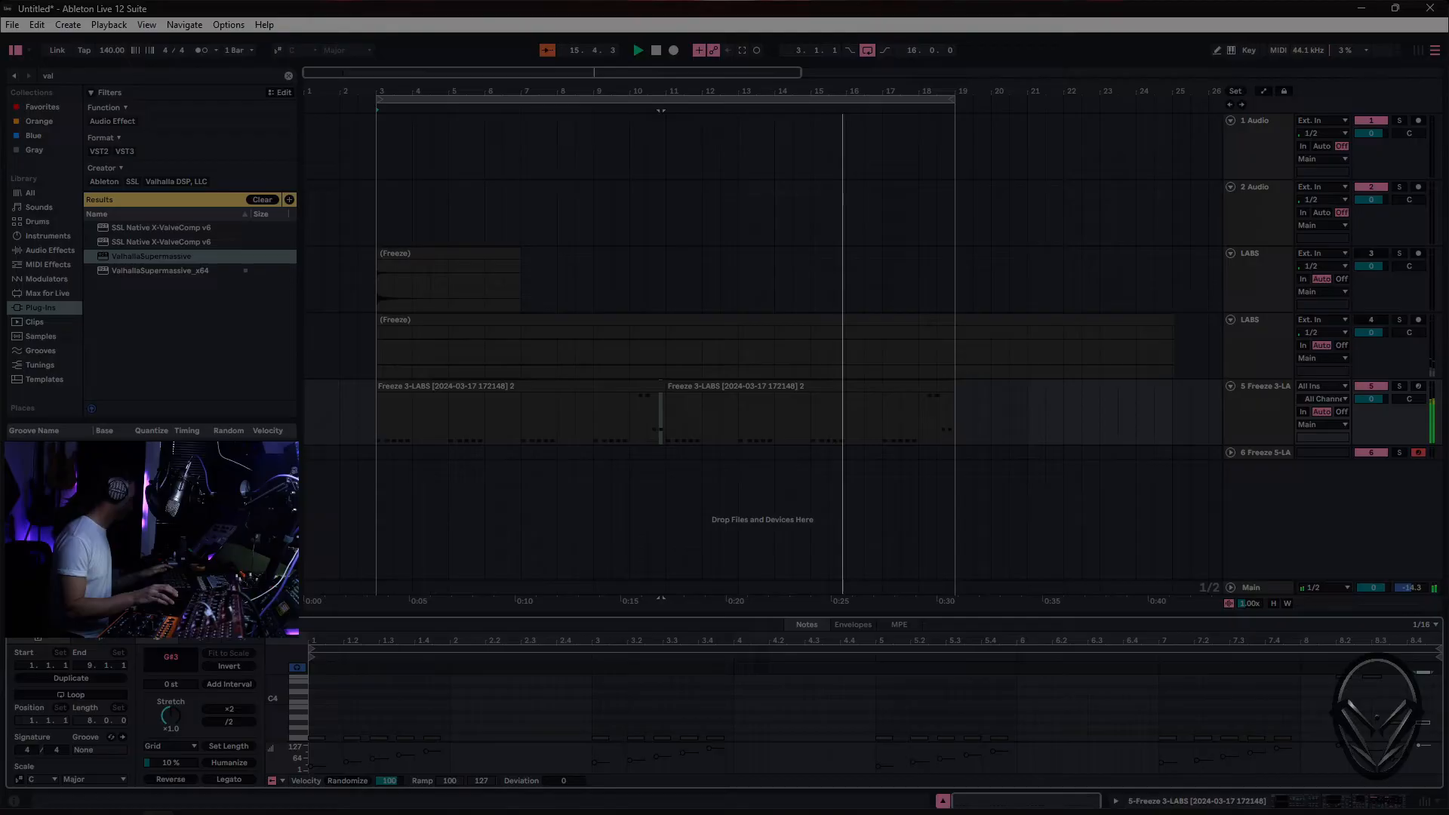
left_click(620, 382)
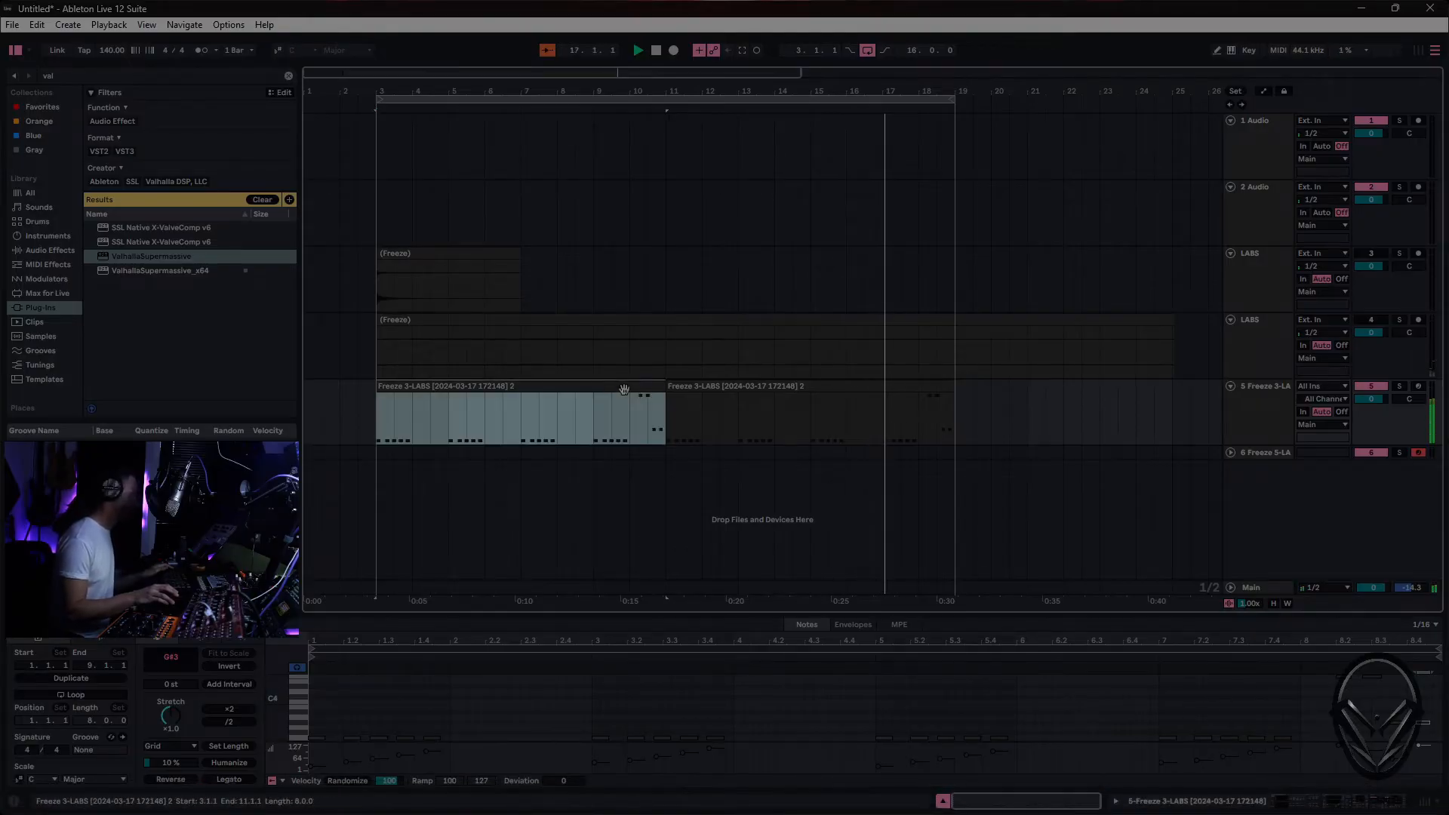
key("Right")
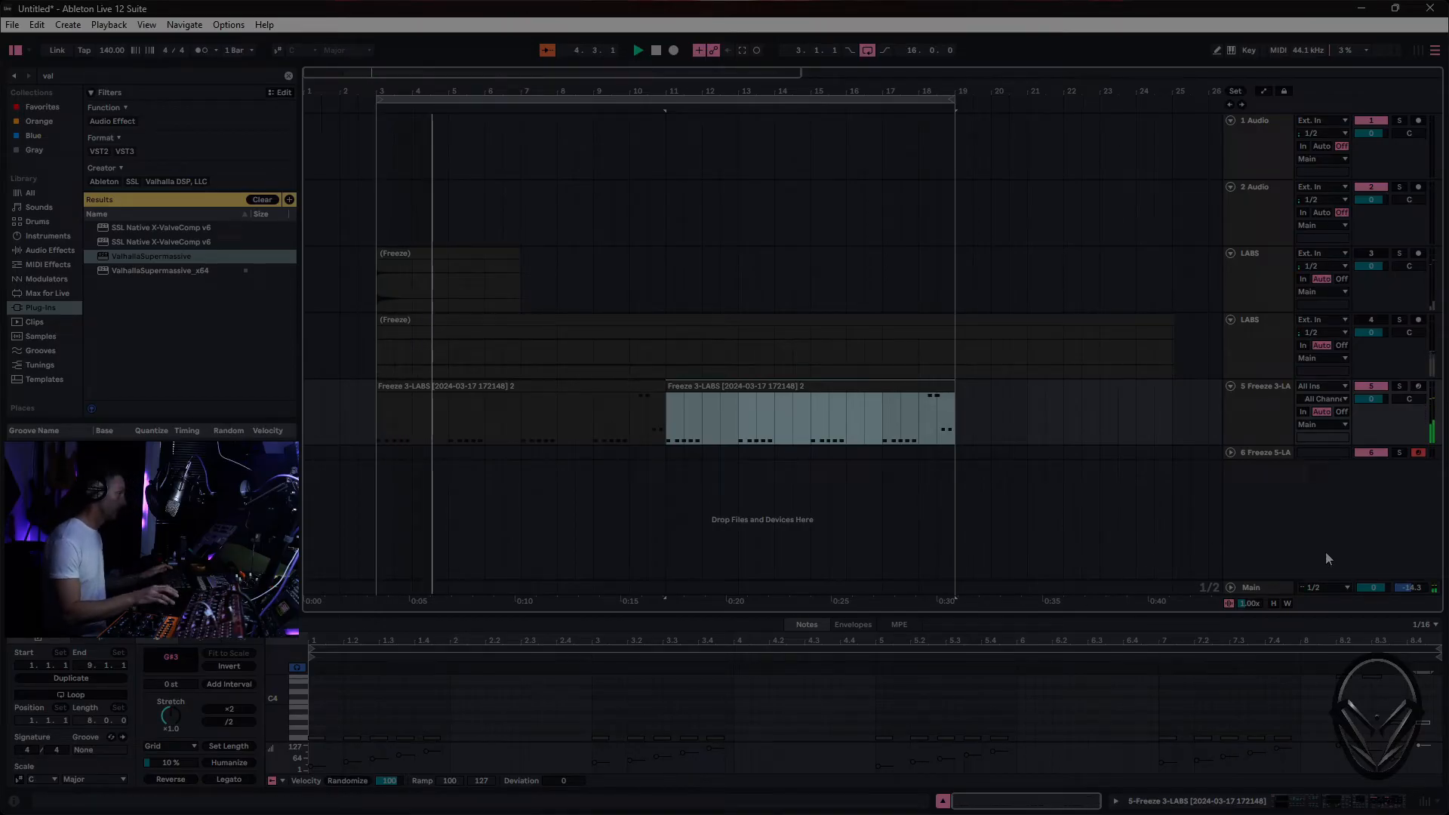
- Audition the 6 Freeze 5-LABS pad over the looping bass, stop playback and select both bass clips
left_click(1277, 455)
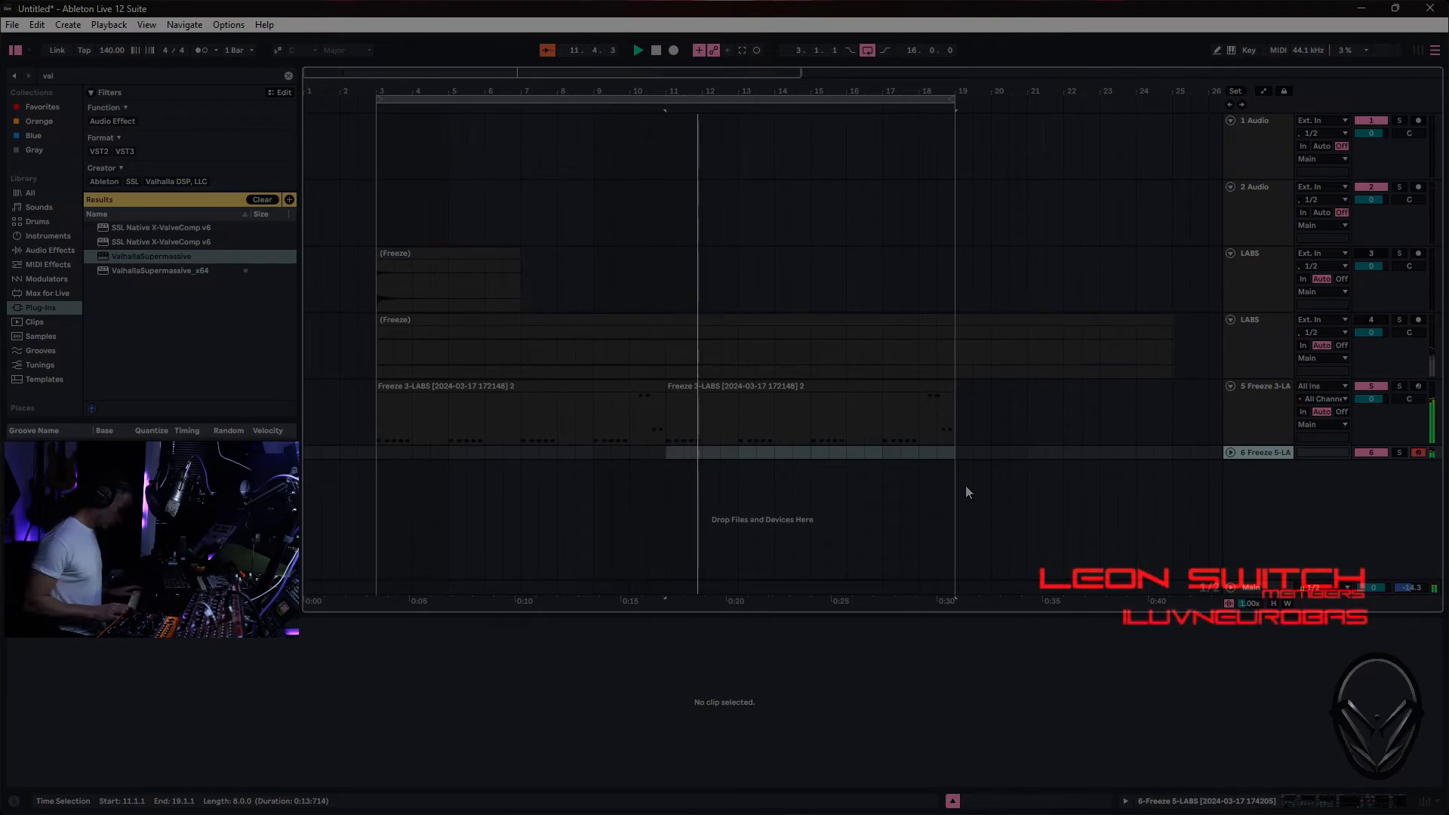
left_click(759, 404)
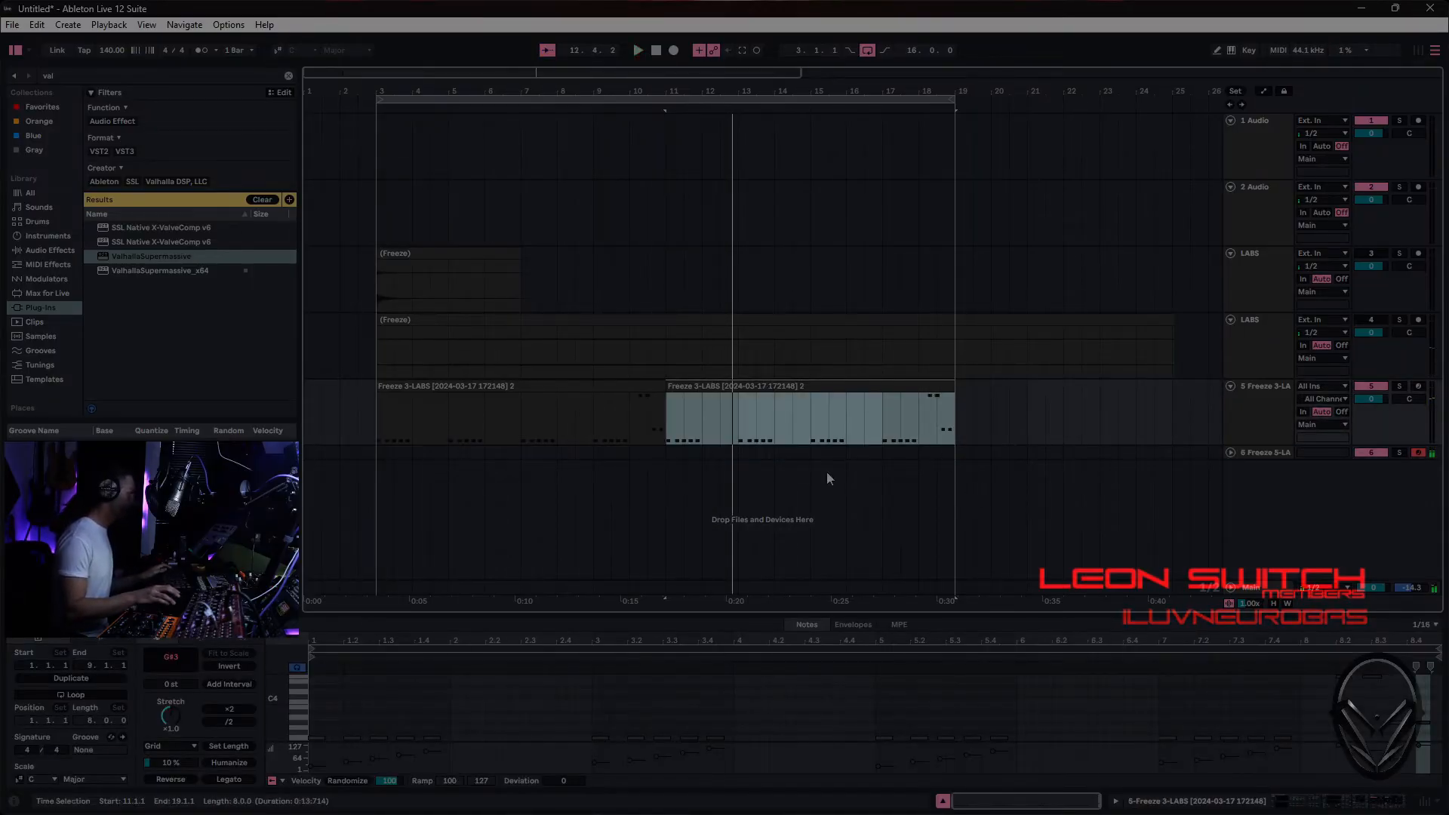
left_click(584, 390, "shift")
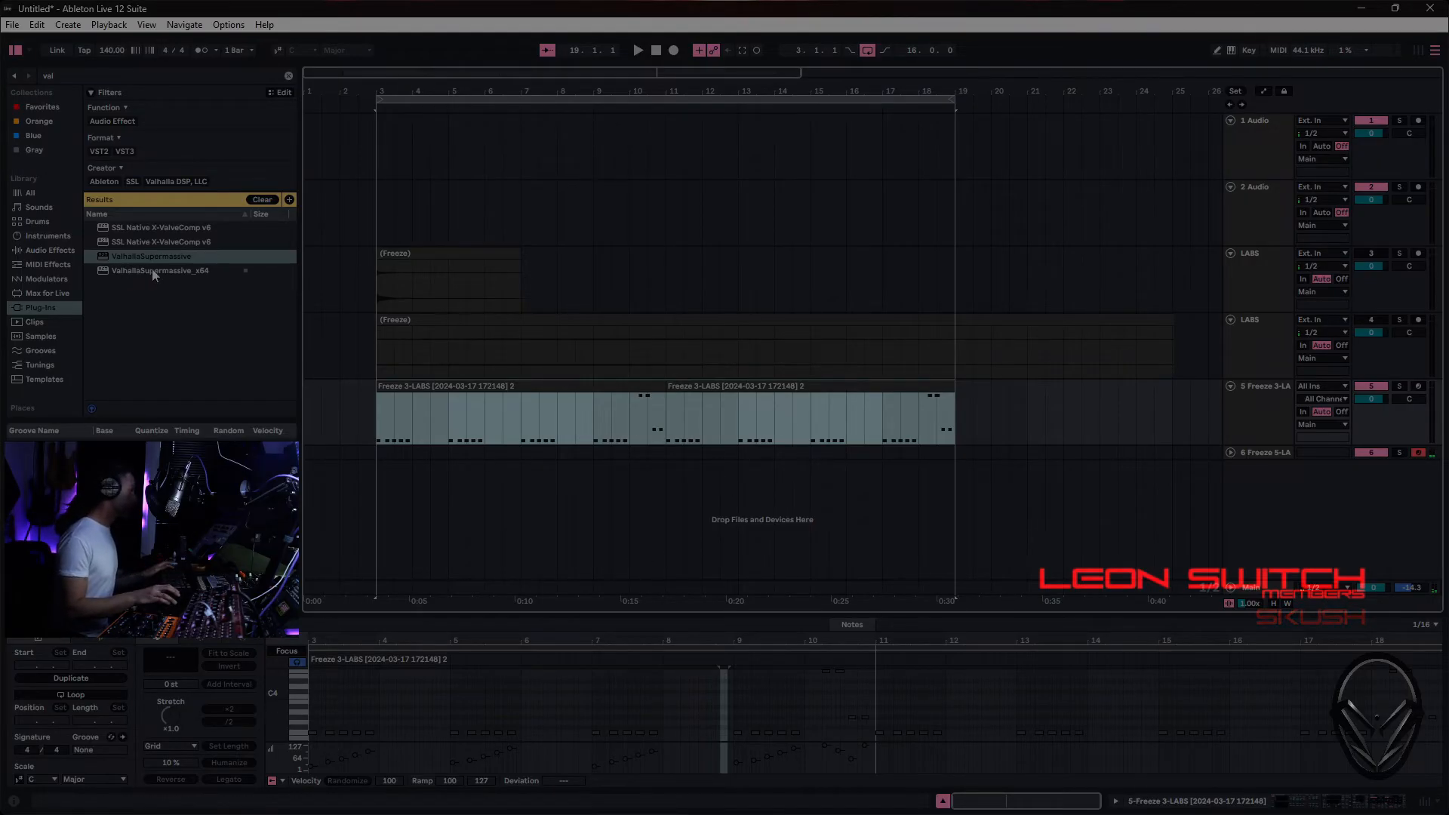
- Find the Tuner audio effect in the browser and add it after the Reverb on the 5 Freeze 3-LABS track
left_click(47, 251)
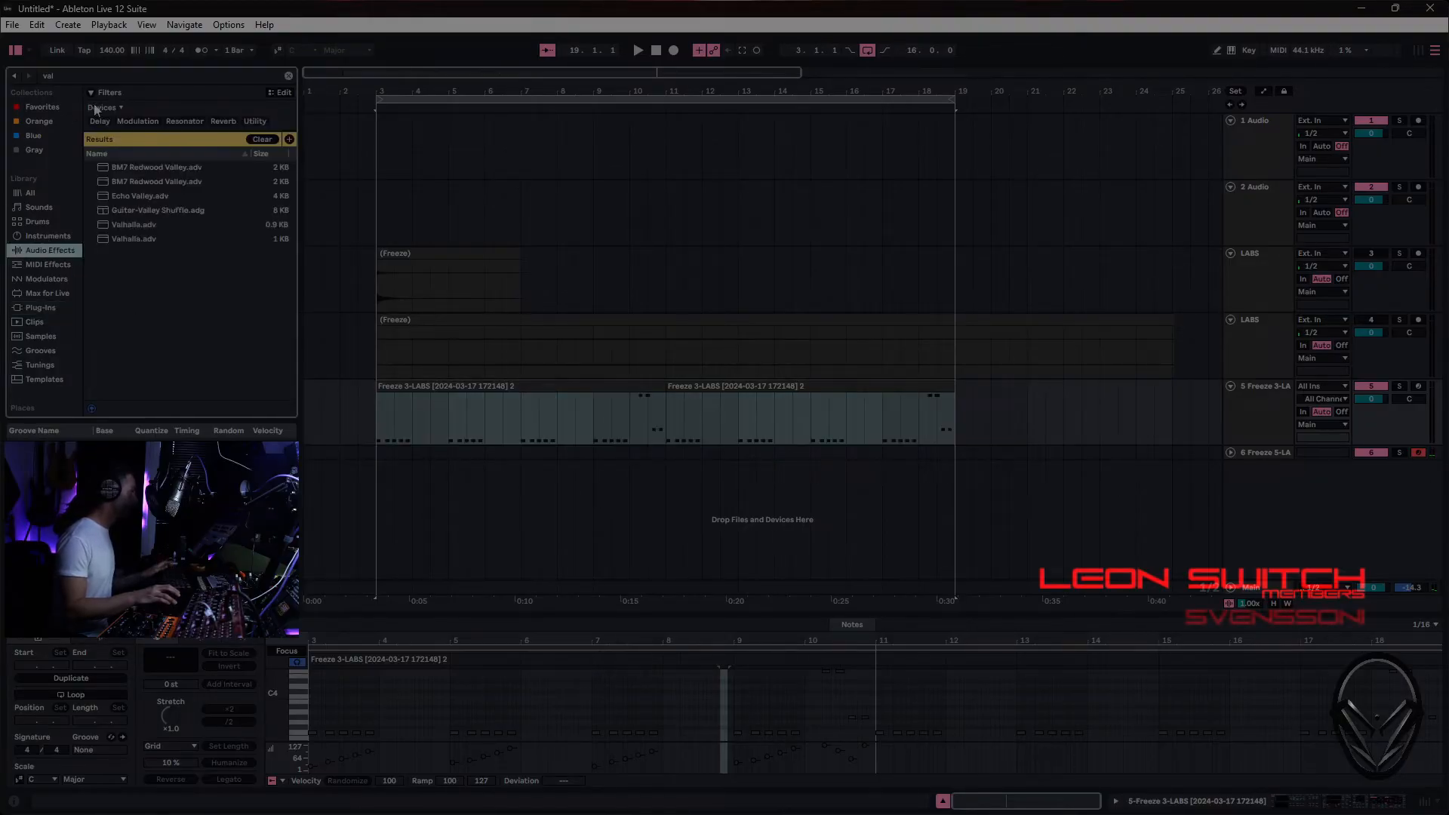
left_click(101, 74)
type("l")
double_click(101, 74)
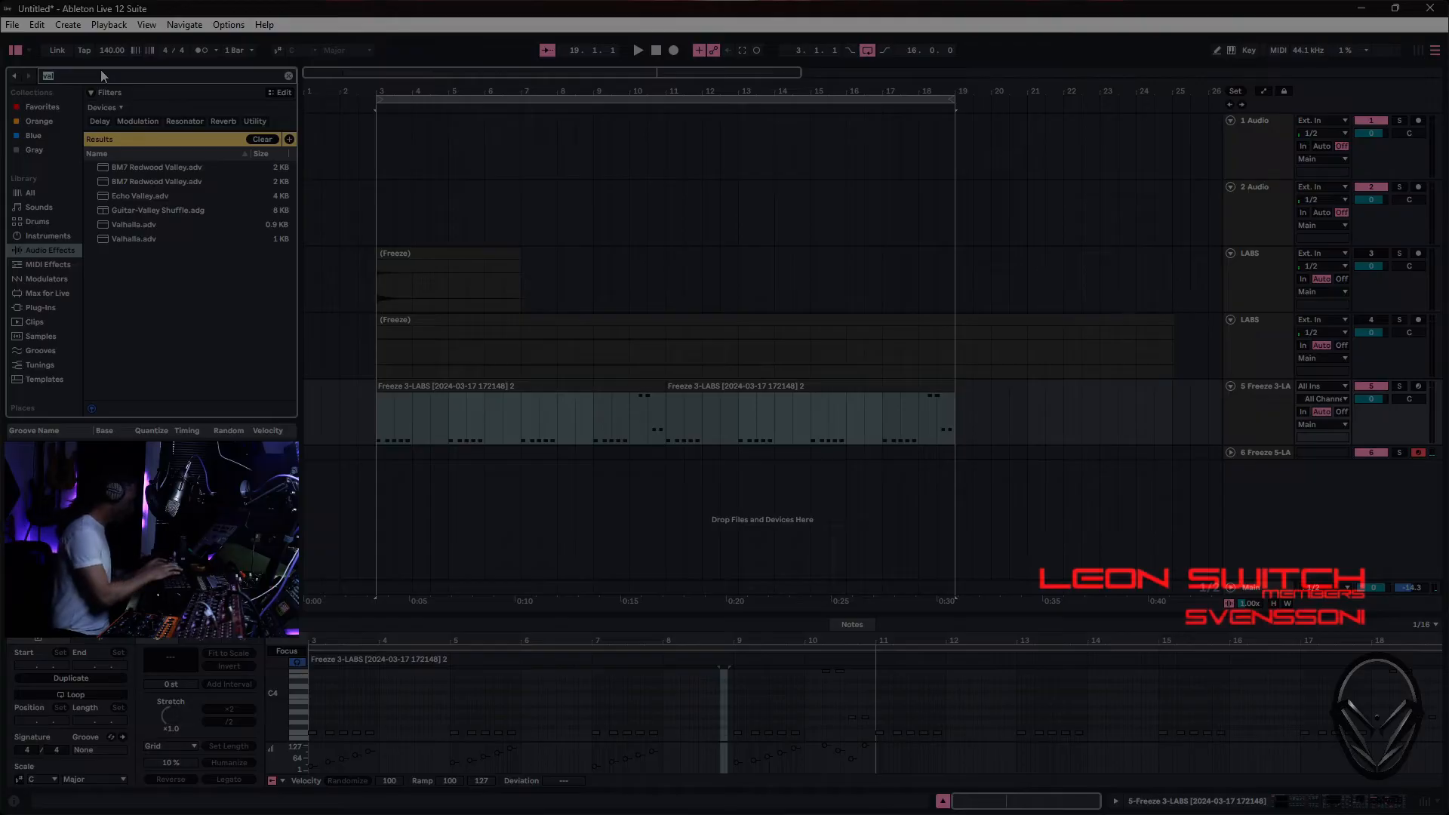
type("tuner")
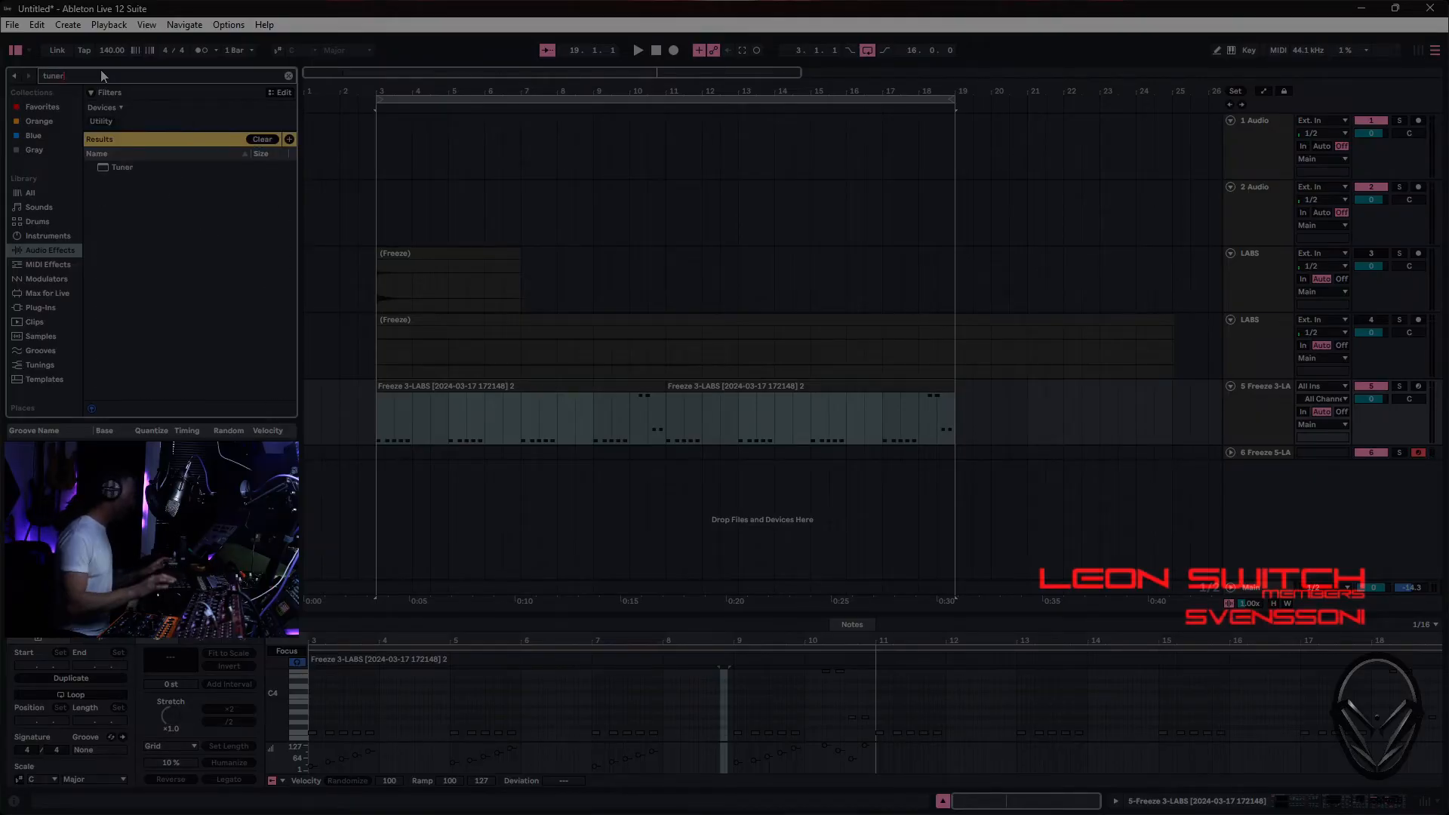
left_click(124, 169)
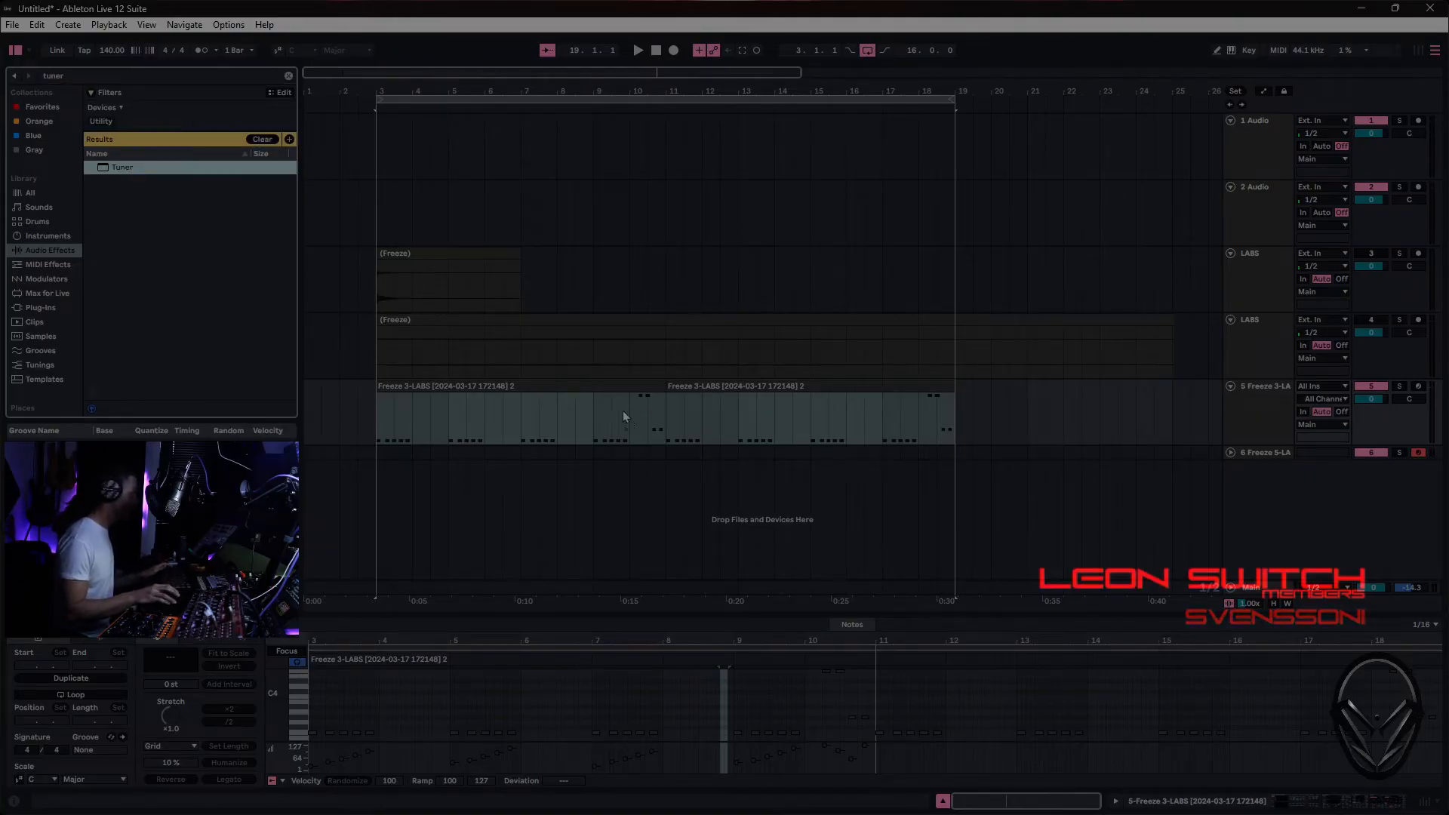
left_click_drag(1102, 419, 1101, 418)
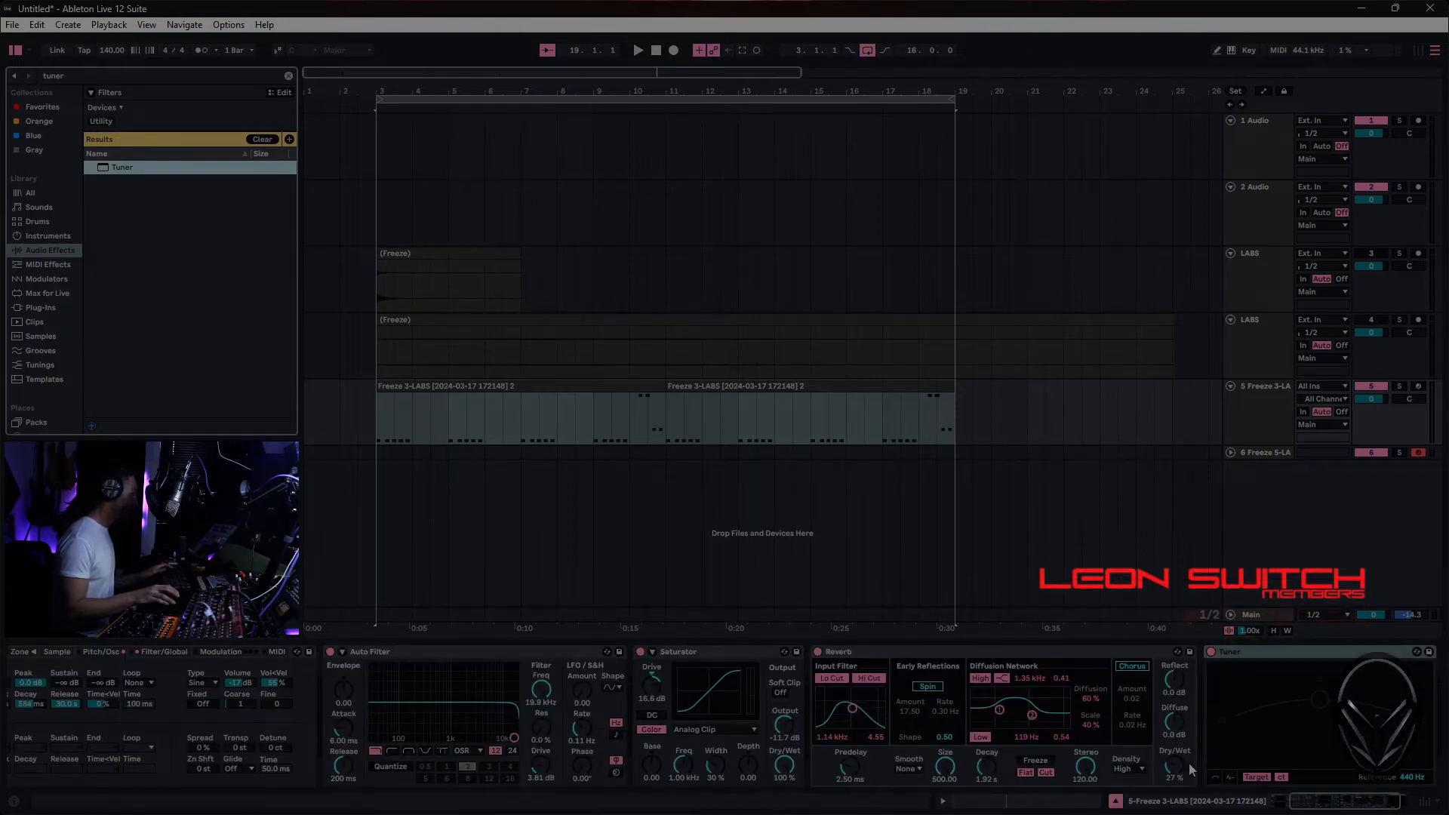
- Set the Reverb's Dry/Wet to 100 %, solo the 5 Freeze 3-LABS track and play it into the Tuner
left_click_drag(1175, 765, 1174, 724)
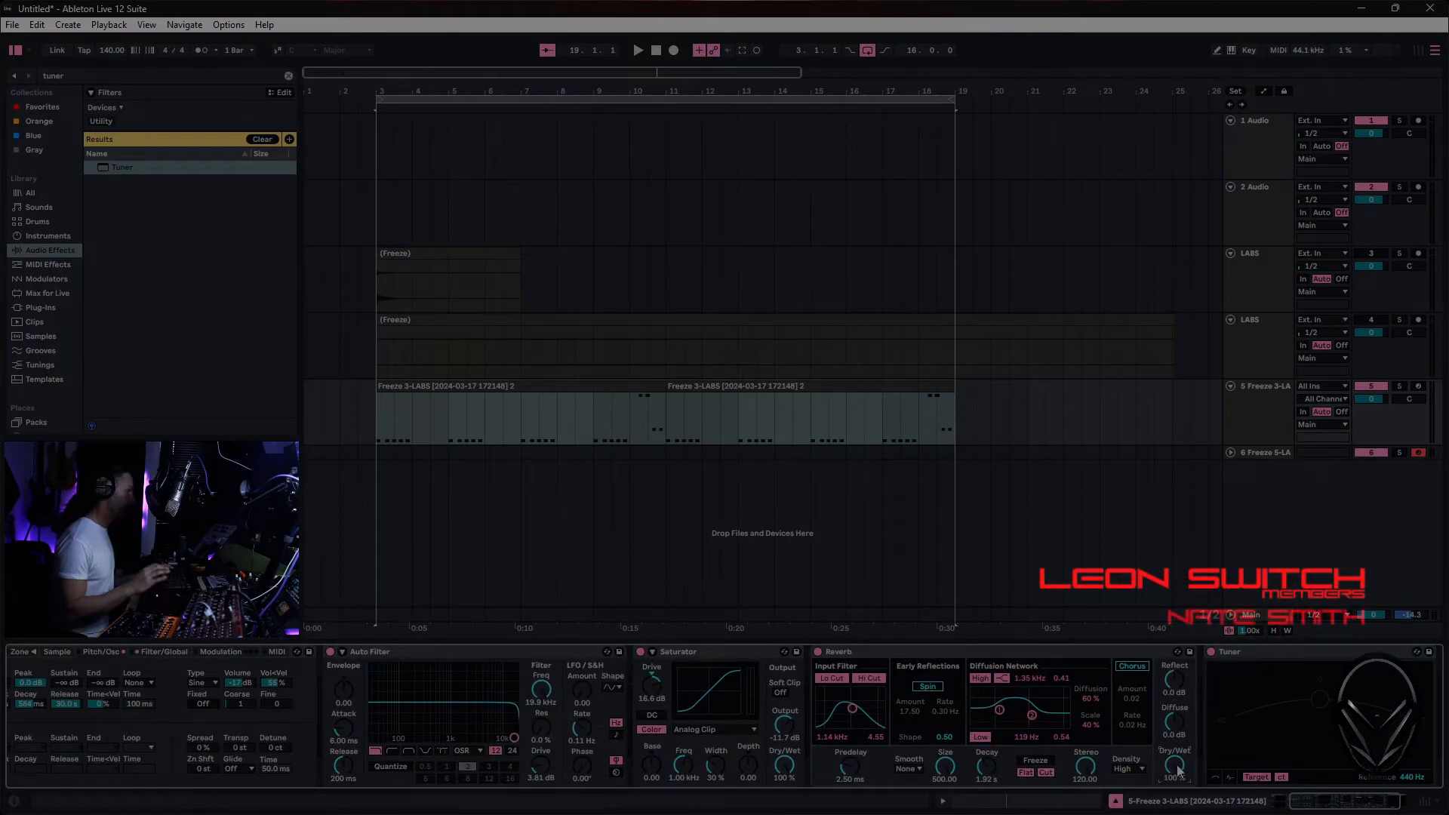
left_click(1399, 386)
key("space")
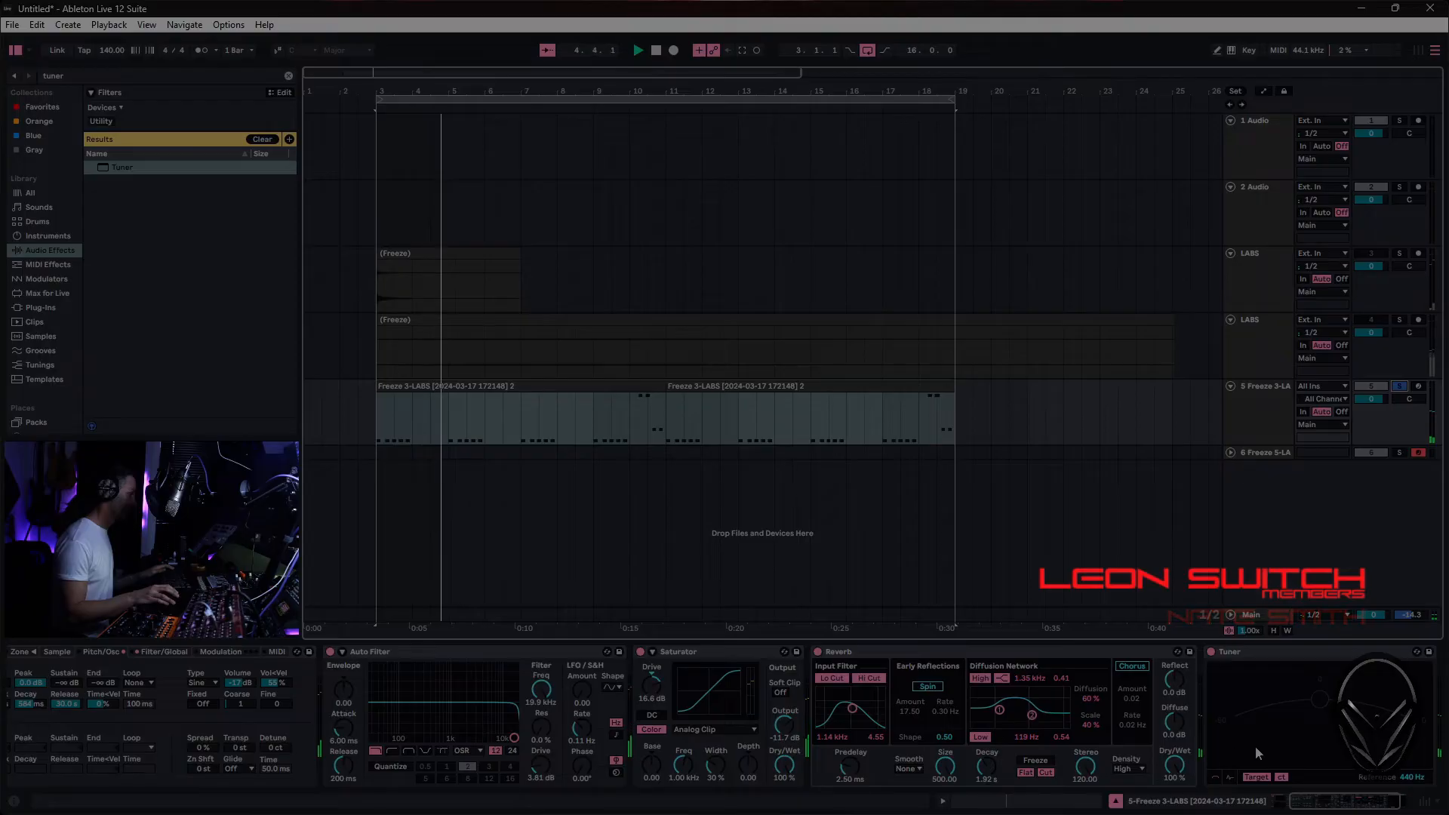
- Turn down the Reverb's Dry/Wet on the bass track, delete the Tuner and stop playback
left_click_drag(1175, 766, 1175, 814)
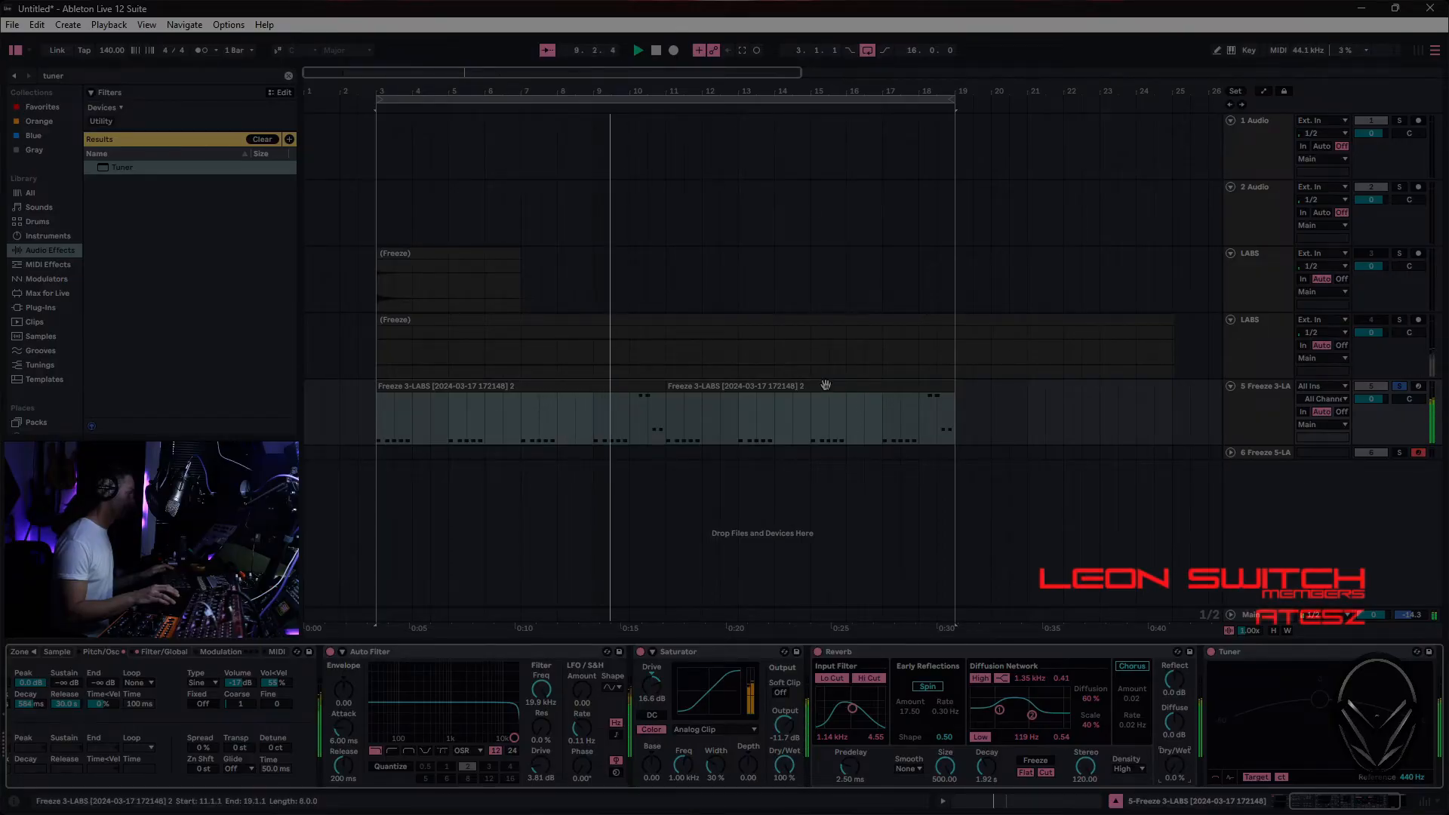
key("Delete")
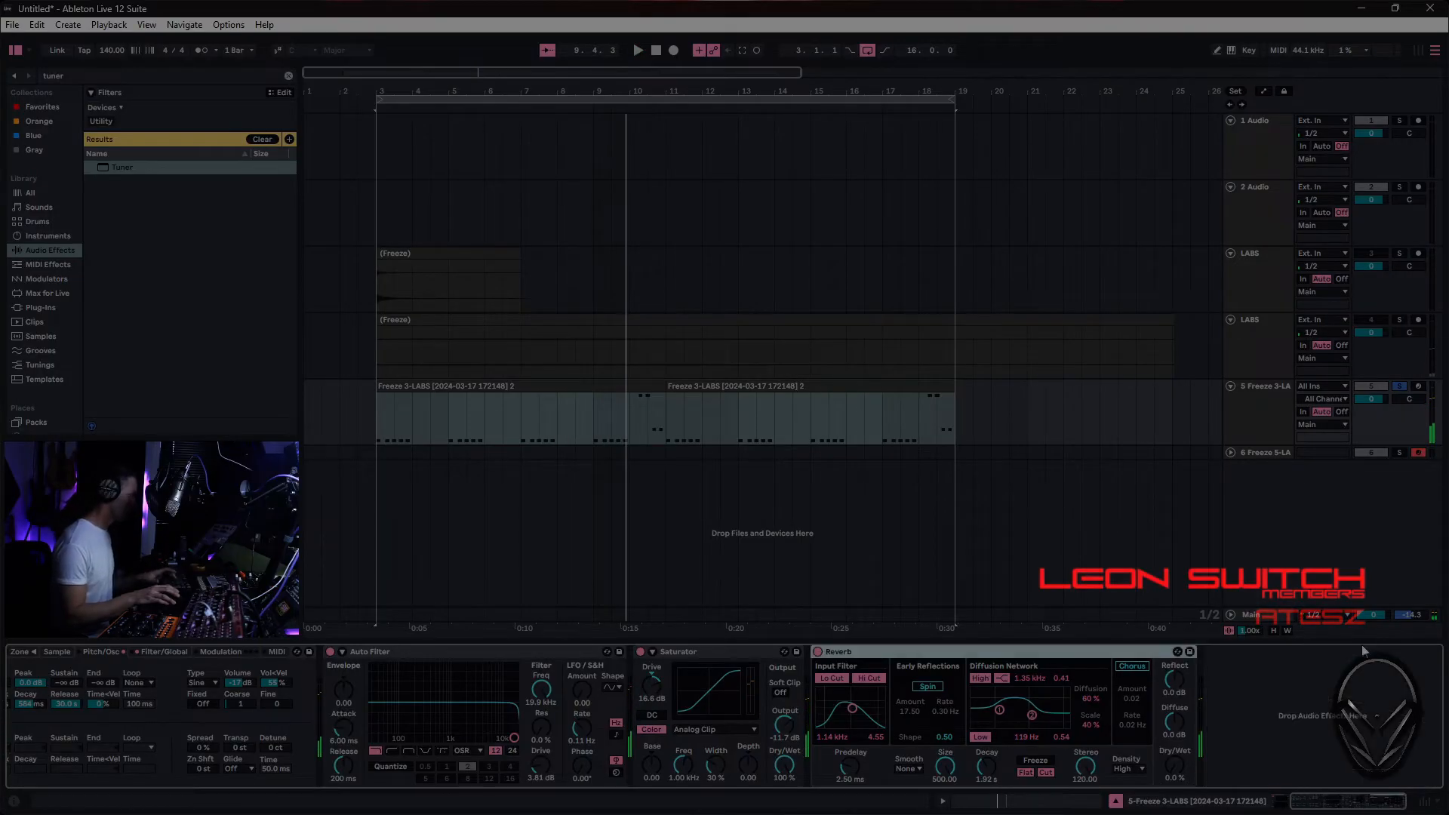
- Open both bass clips together in the note editor and select all of their notes
double_click(729, 387)
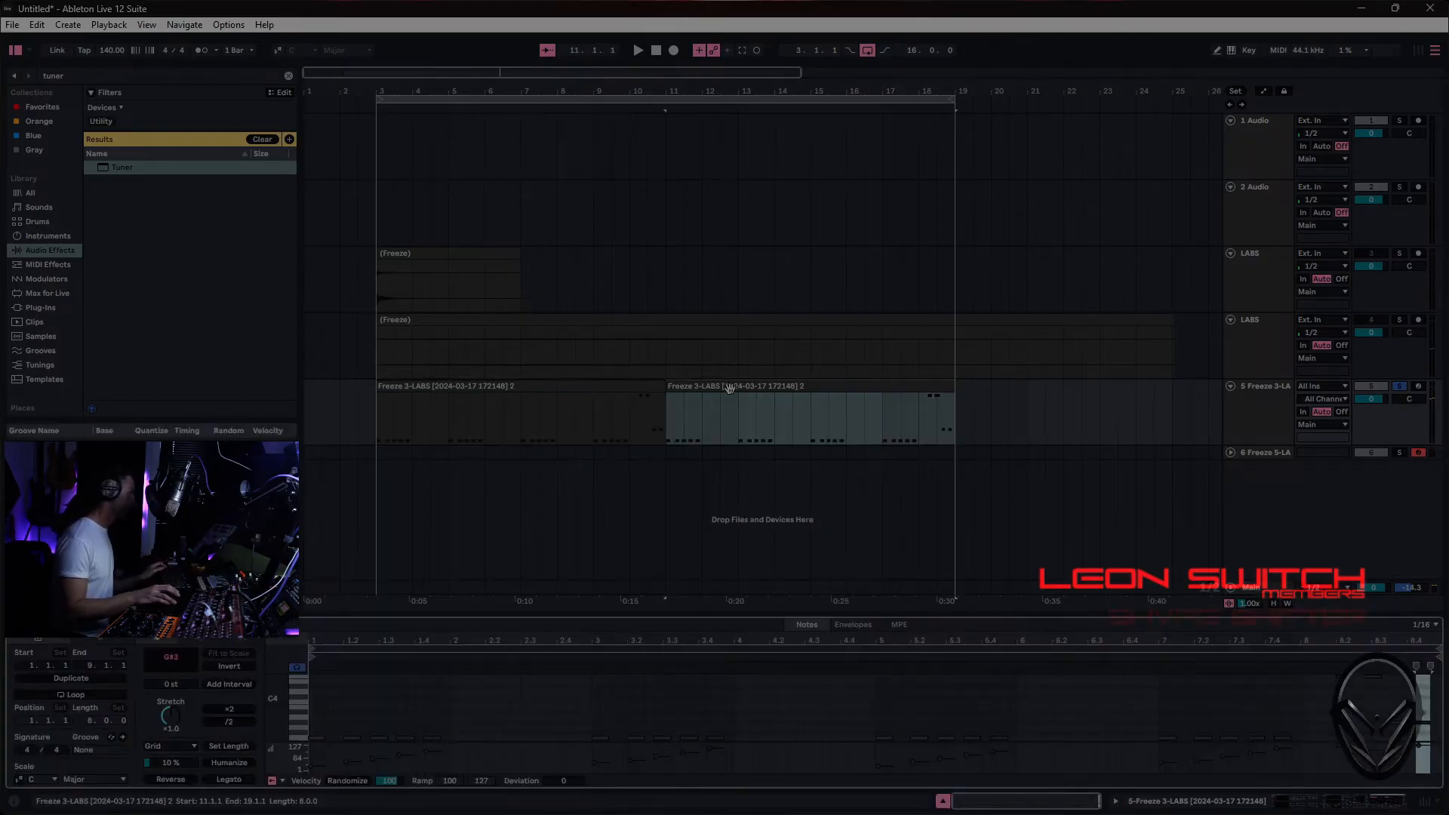
left_click(634, 384, "shift")
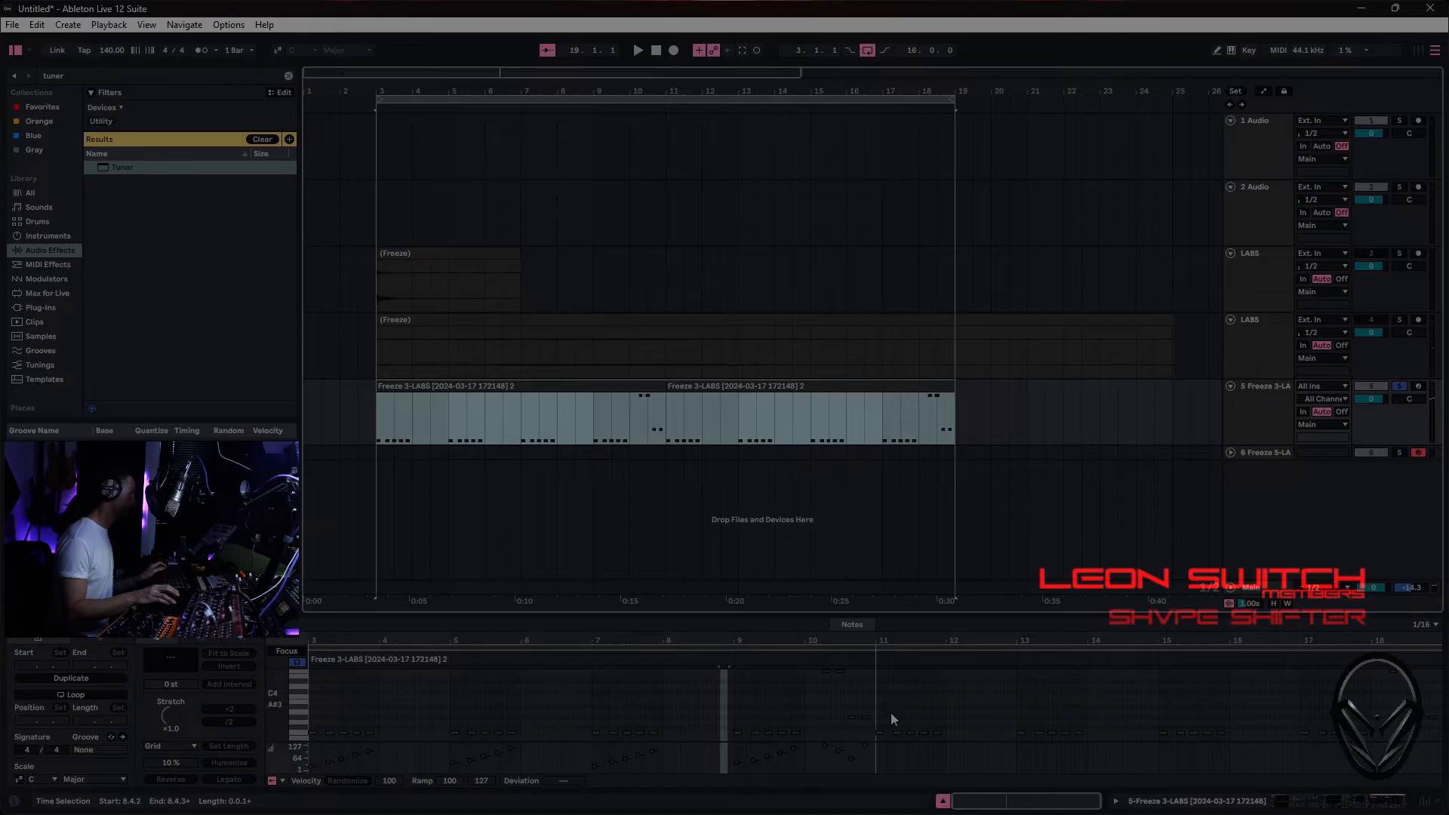
left_click(1009, 700)
key("ctrl+q")
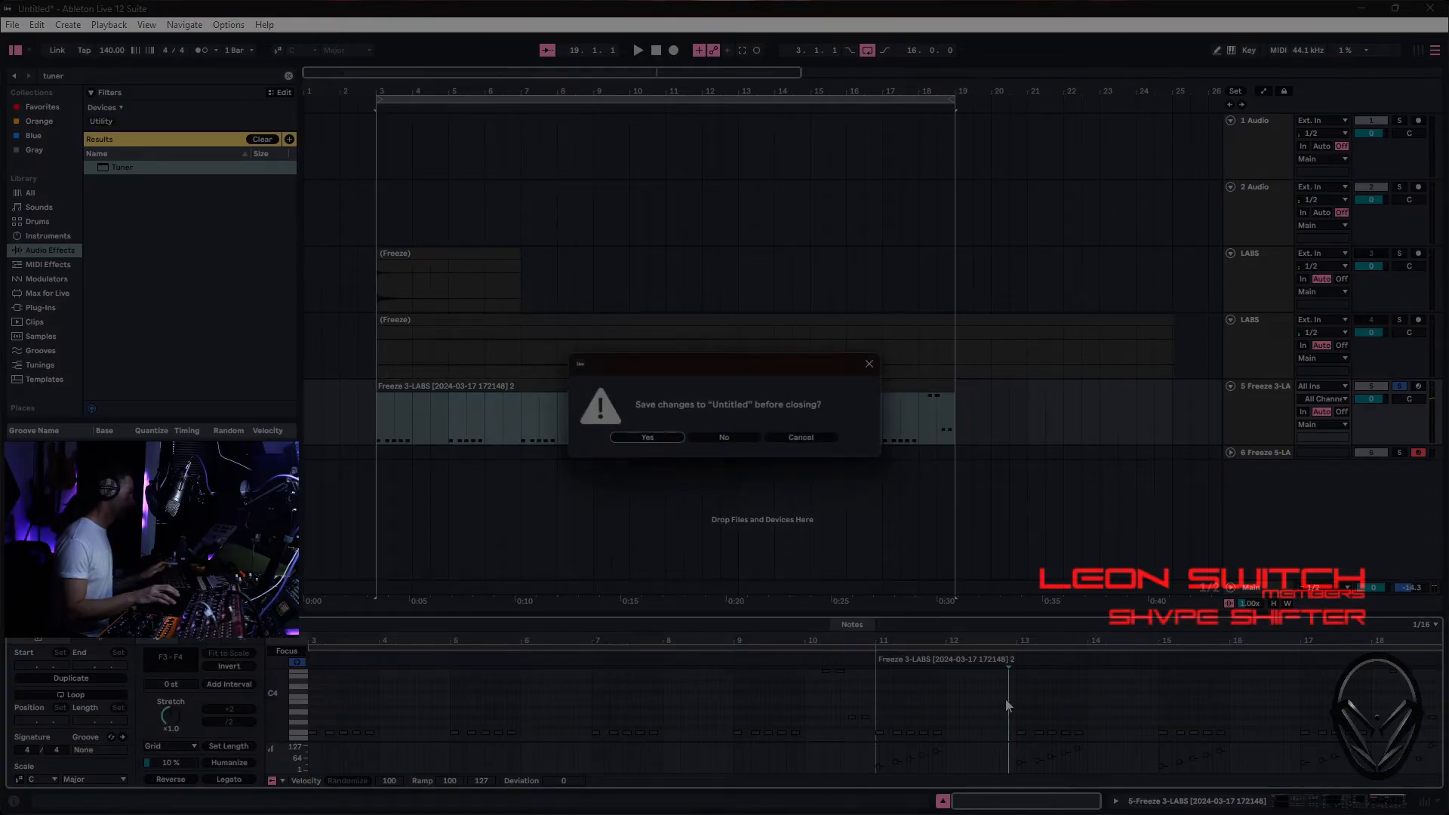
left_click(810, 442)
left_click(1233, 700)
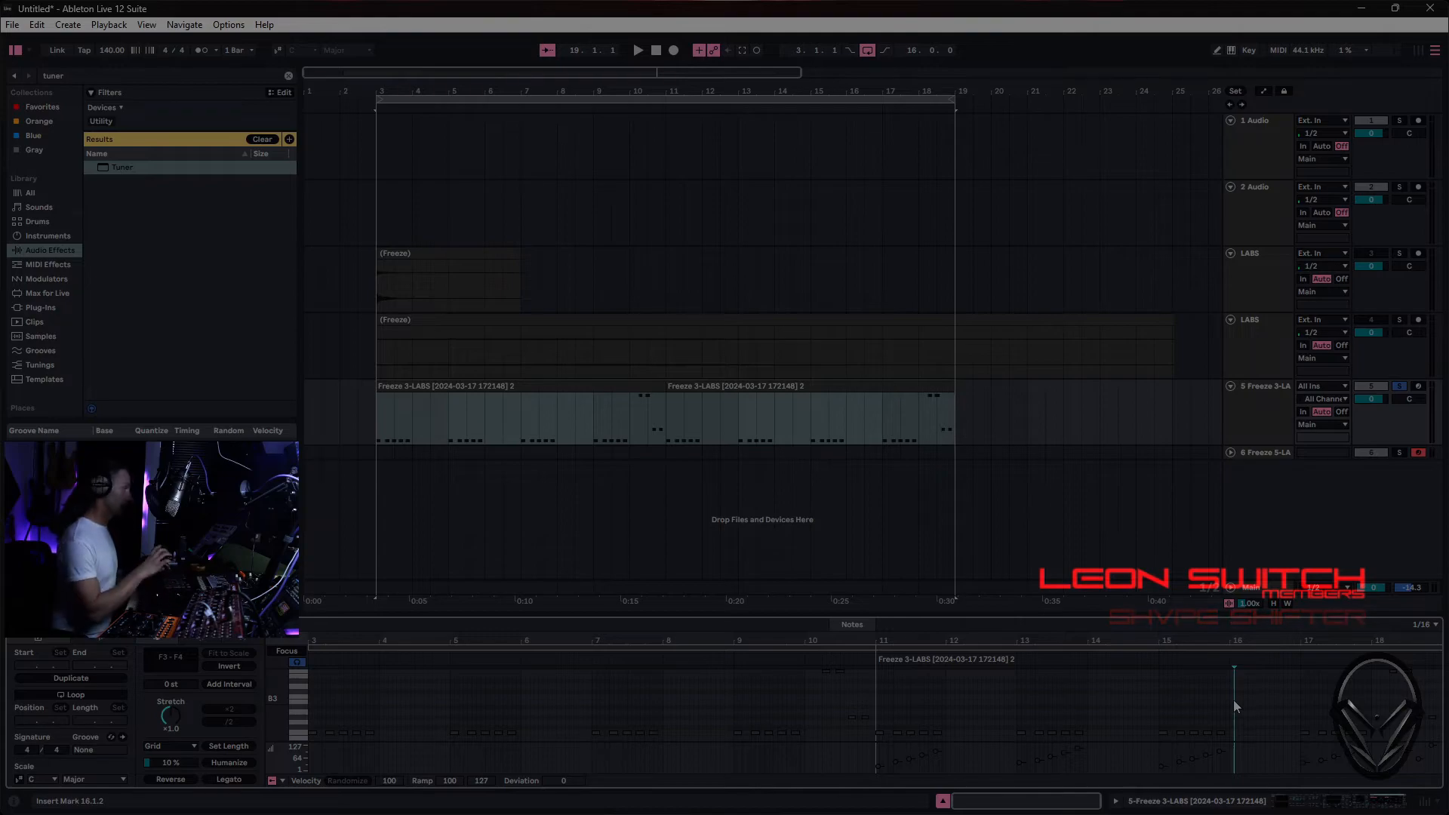
left_click(676, 710)
key("ctrl+a")
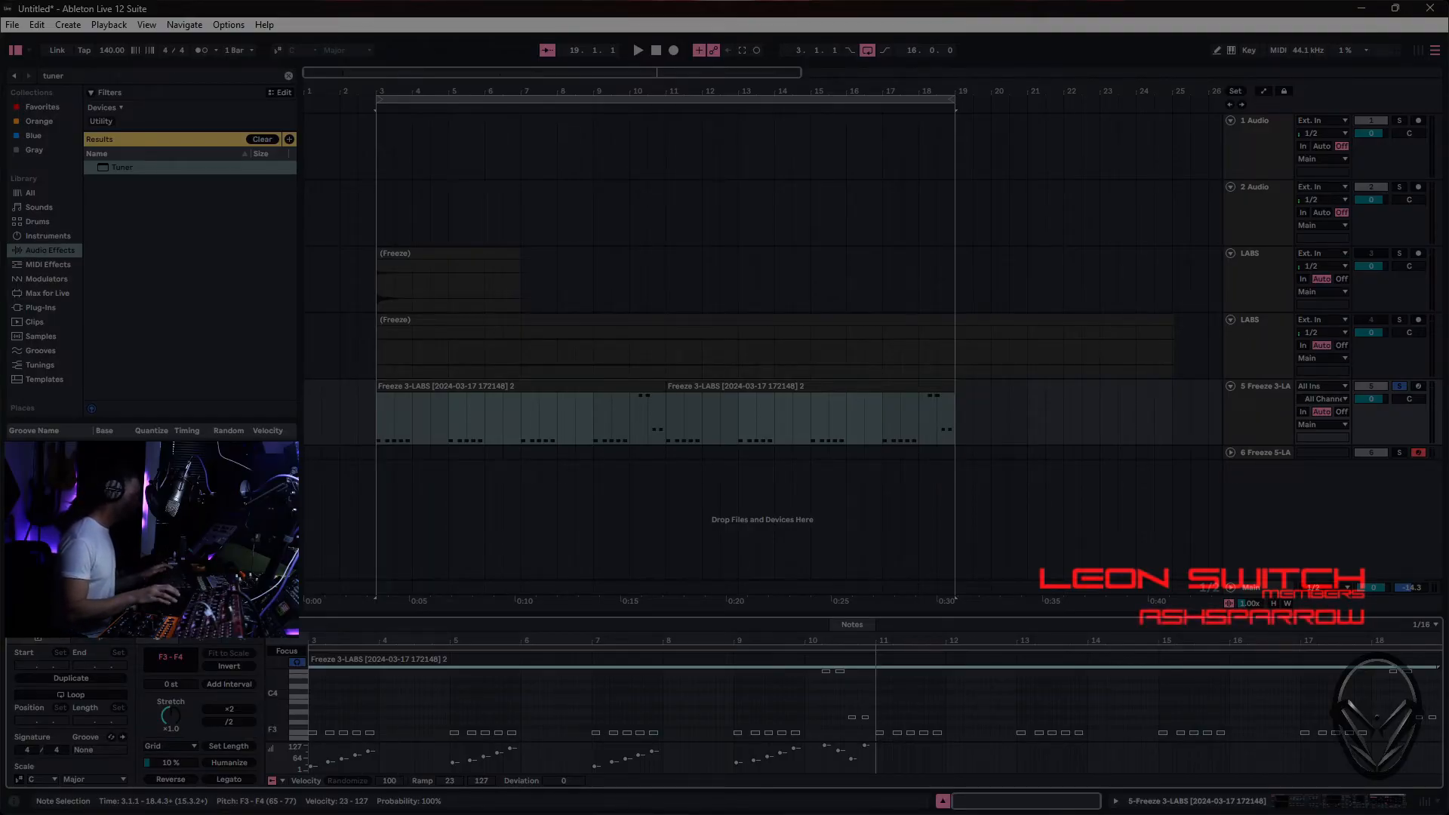
- Unsolo the bass track and, during playback, transpose all notes in both bass clips down one semitone to E3–E4
left_click(1401, 387)
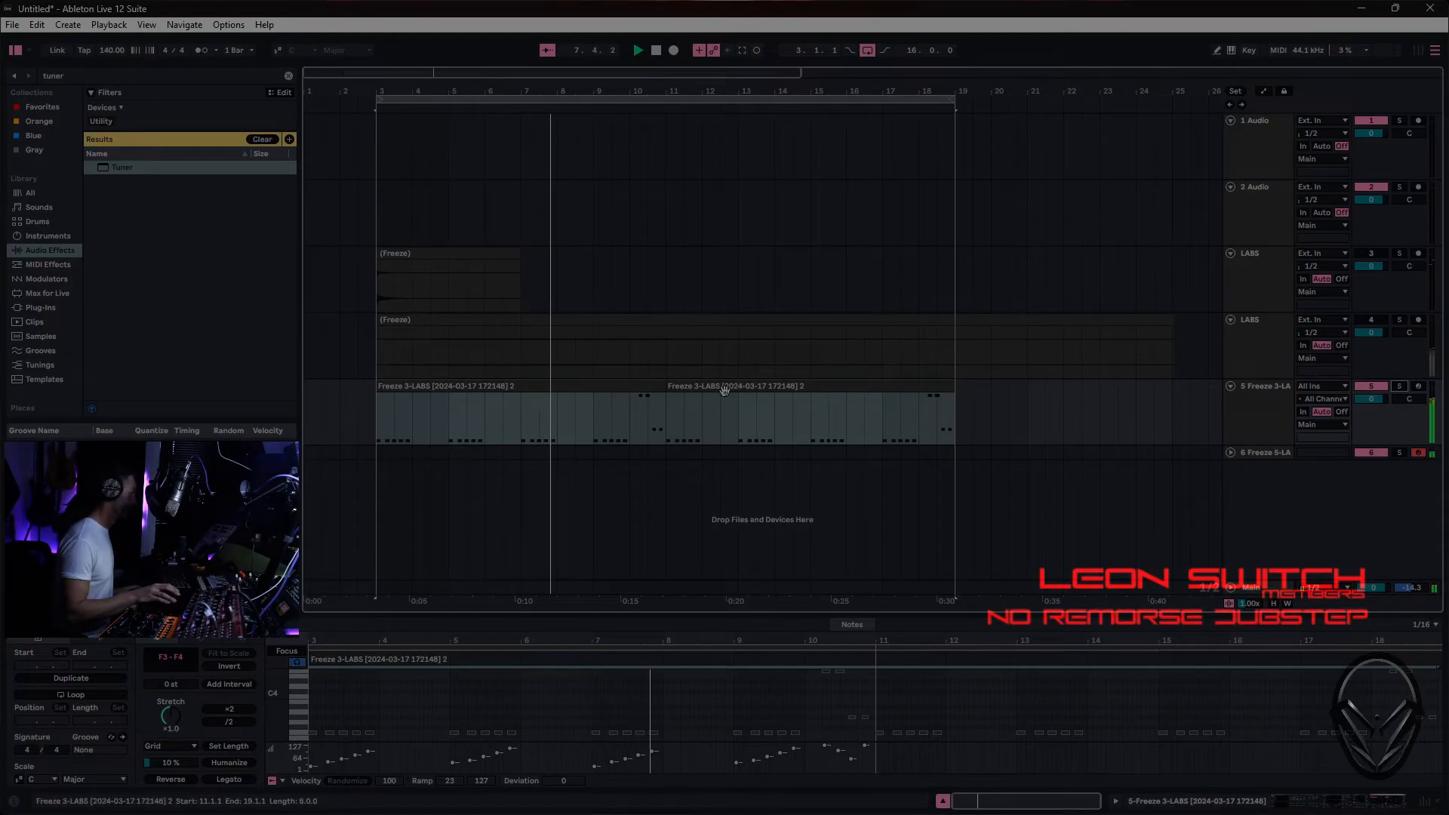
left_click(787, 712)
key("ctrl+a")
key("Down")
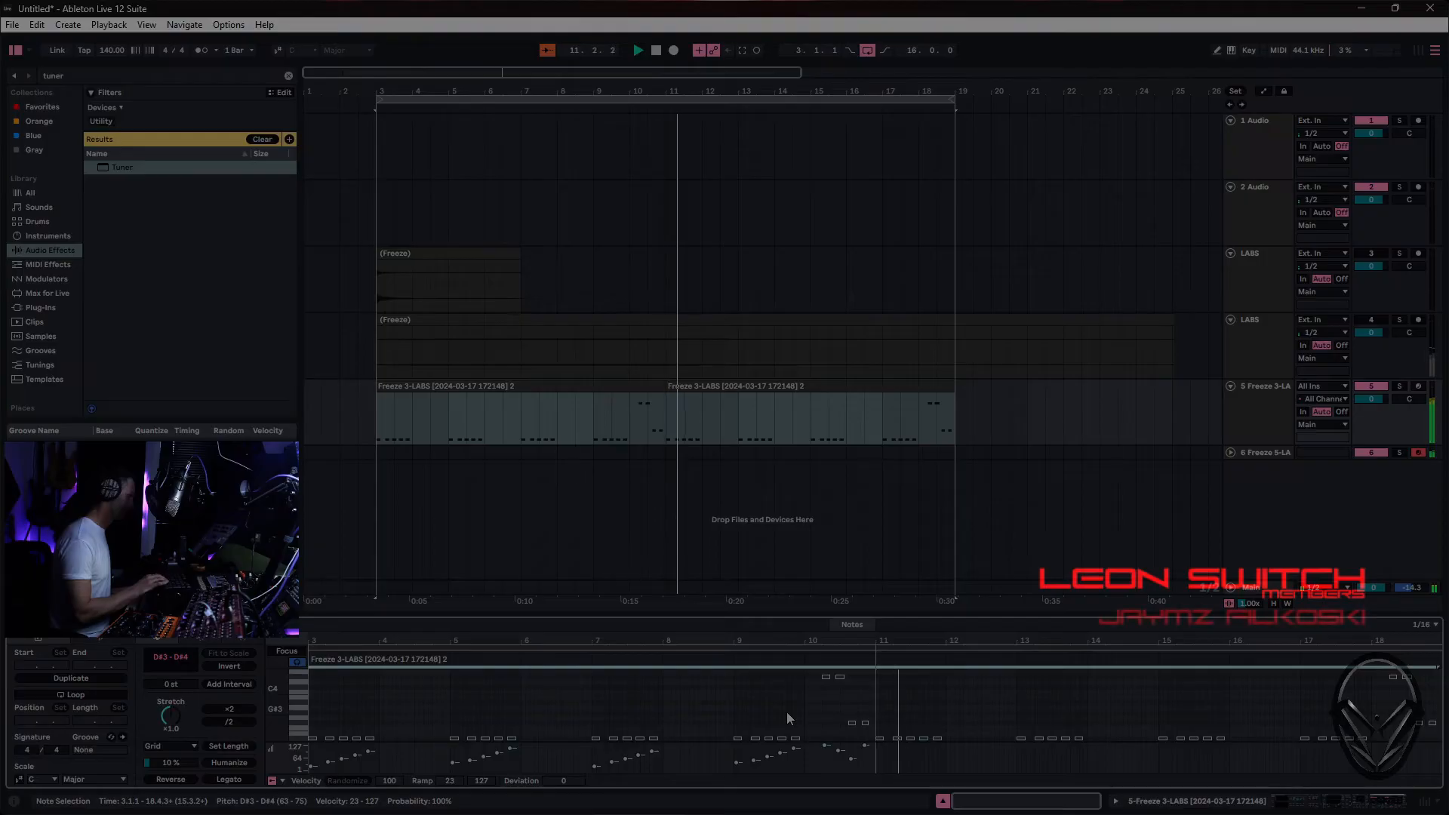
key("Up")
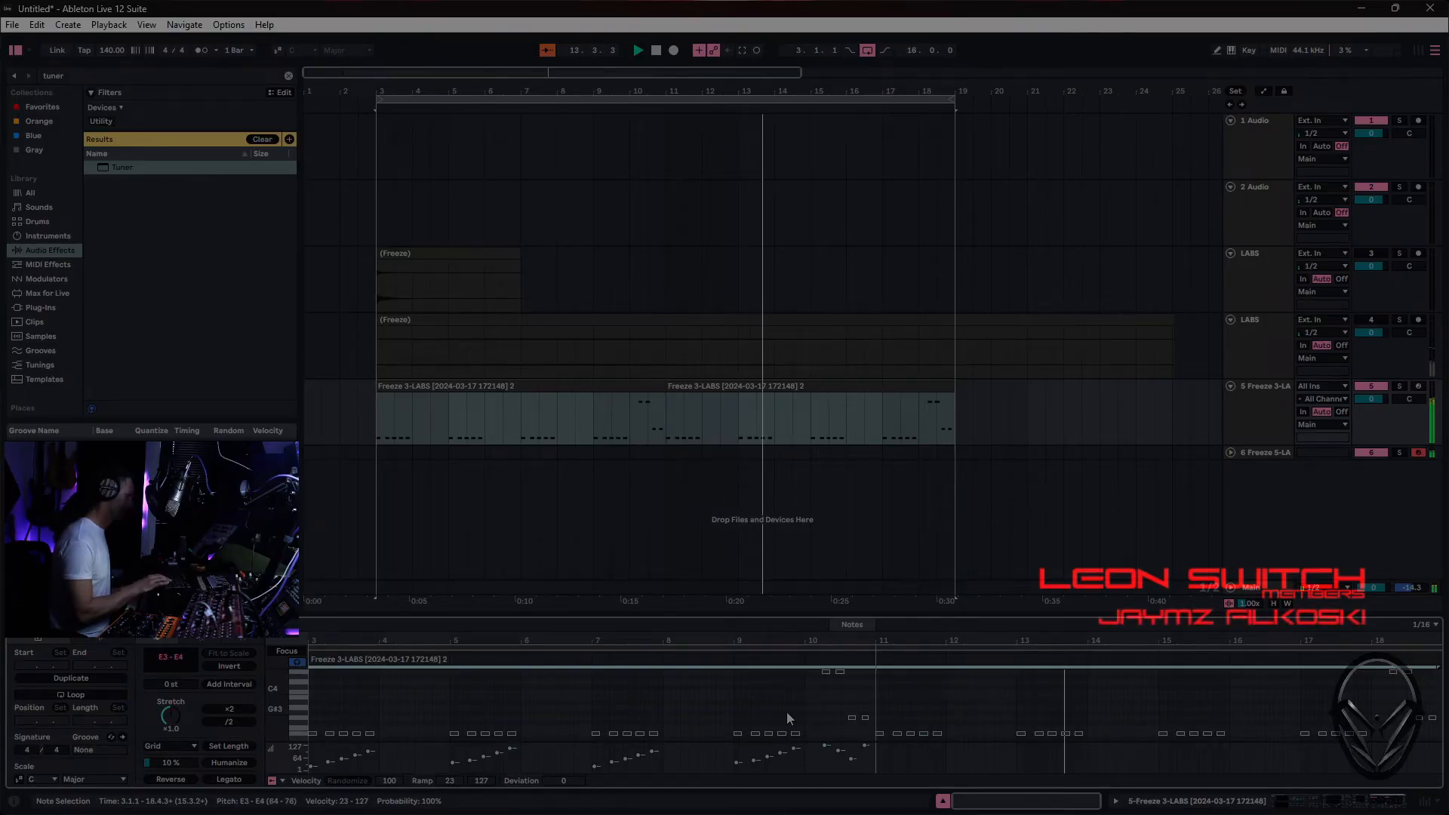
- Transpose all notes in both bass clips up one semitone to F3–F4 and show the 5 Freeze 3-LABS track's devices
key("Up")
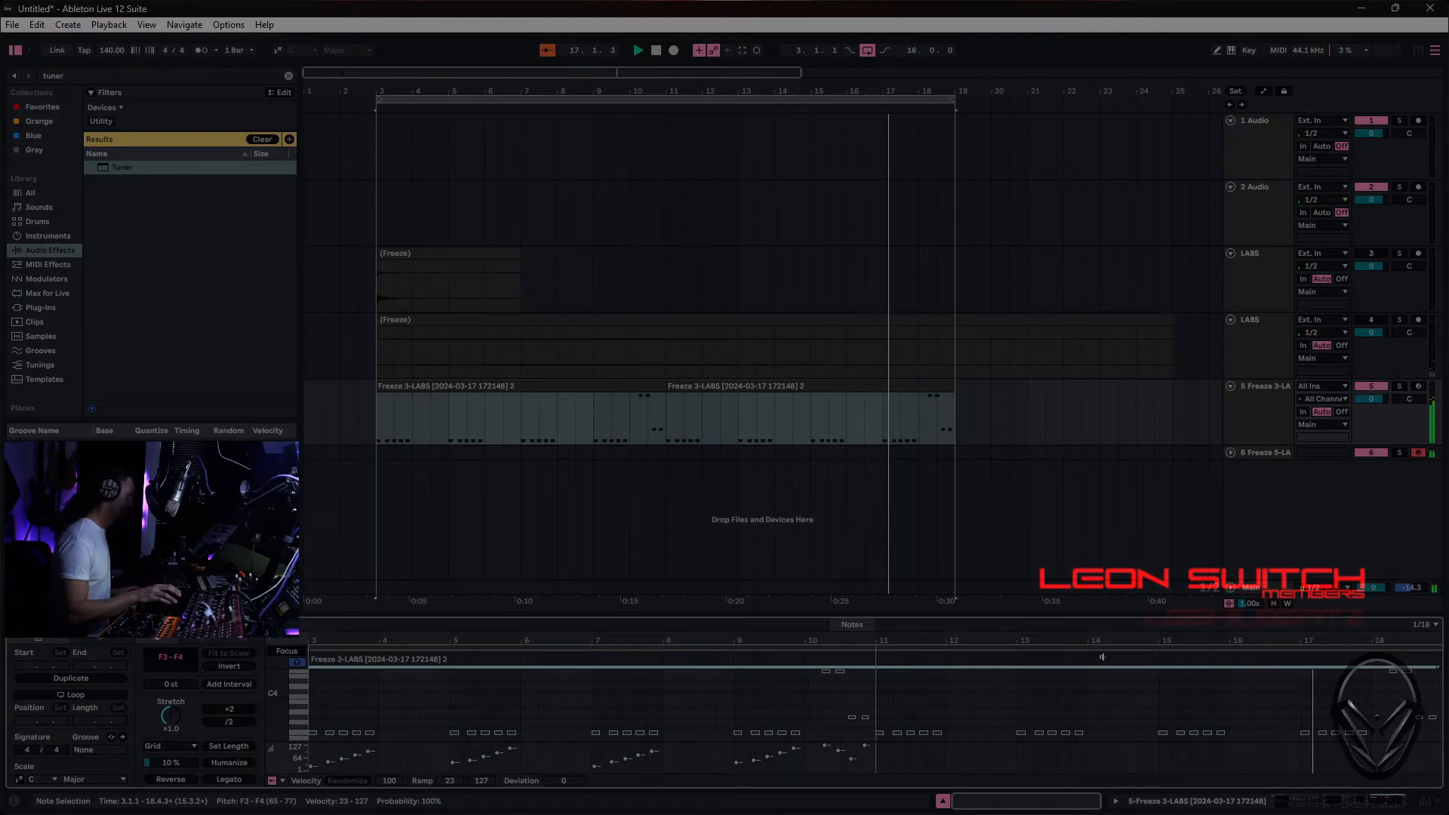
left_click(1271, 396)
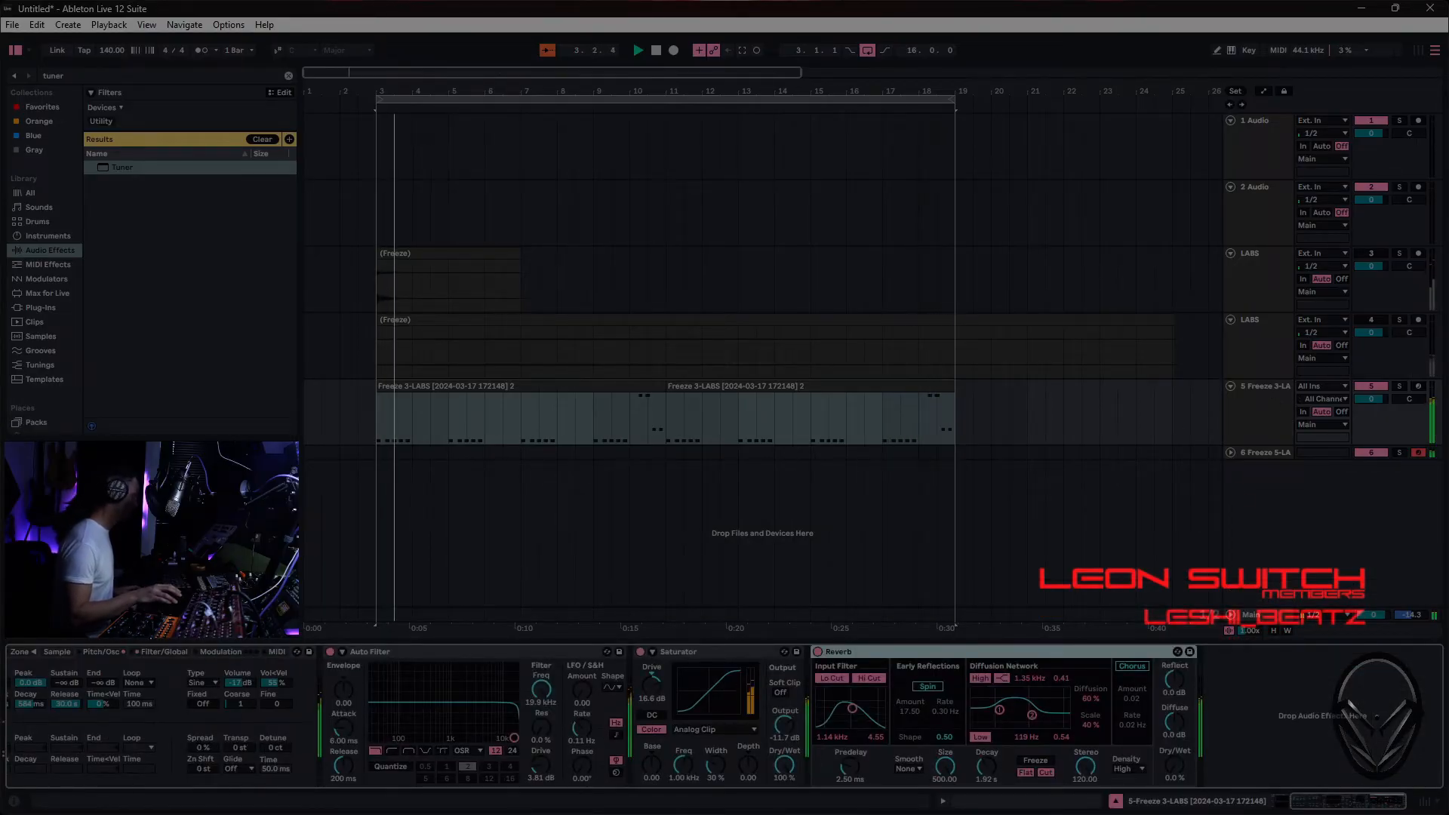
- Try the bass Sampler's Detune at +50 ct and its Transp at +1 st during playback, and reset both to 0
left_click_drag(275, 749, 276, 720)
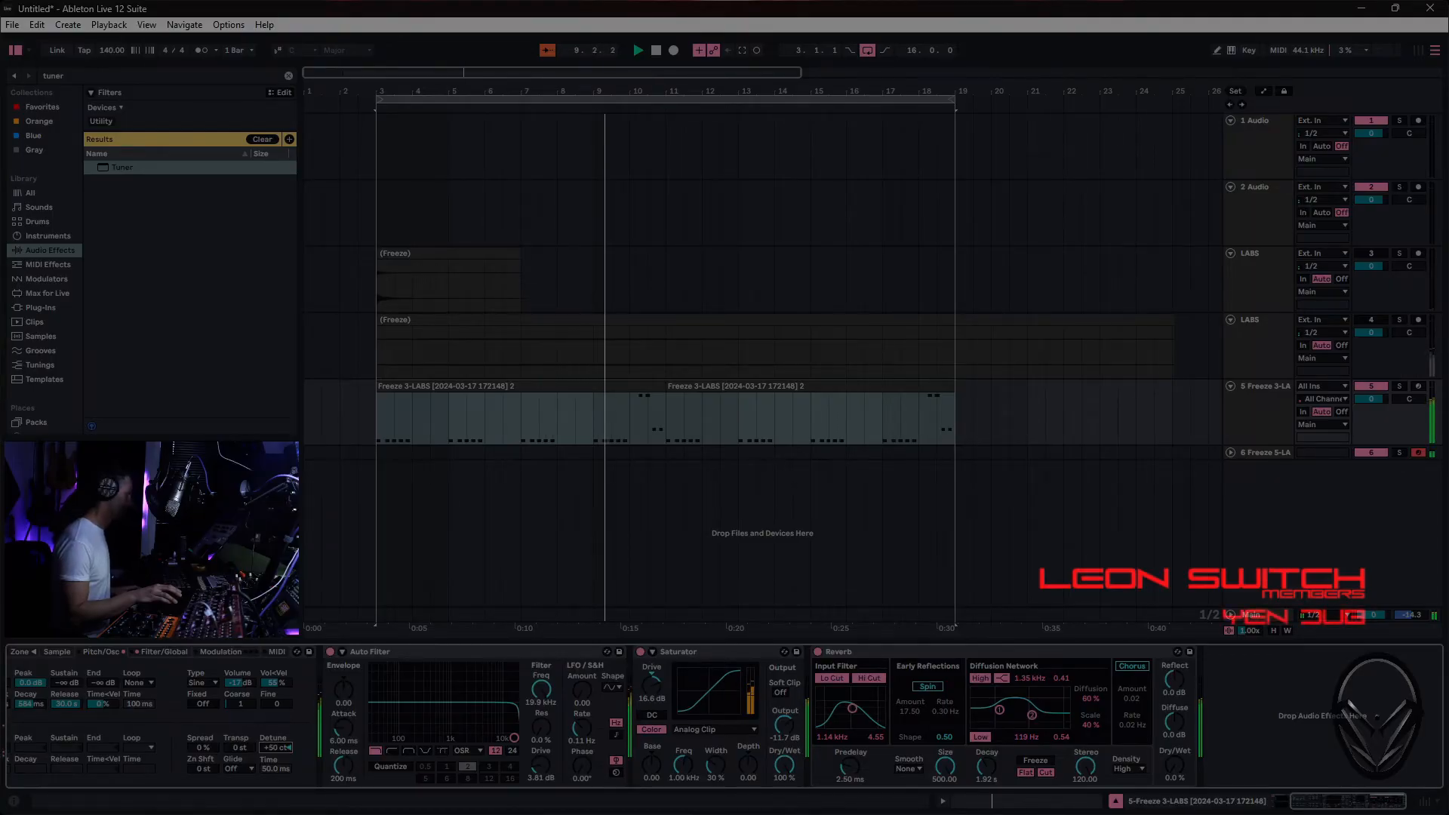
double_click(275, 747)
left_click(240, 748)
left_click_drag(239, 747, 239, 743)
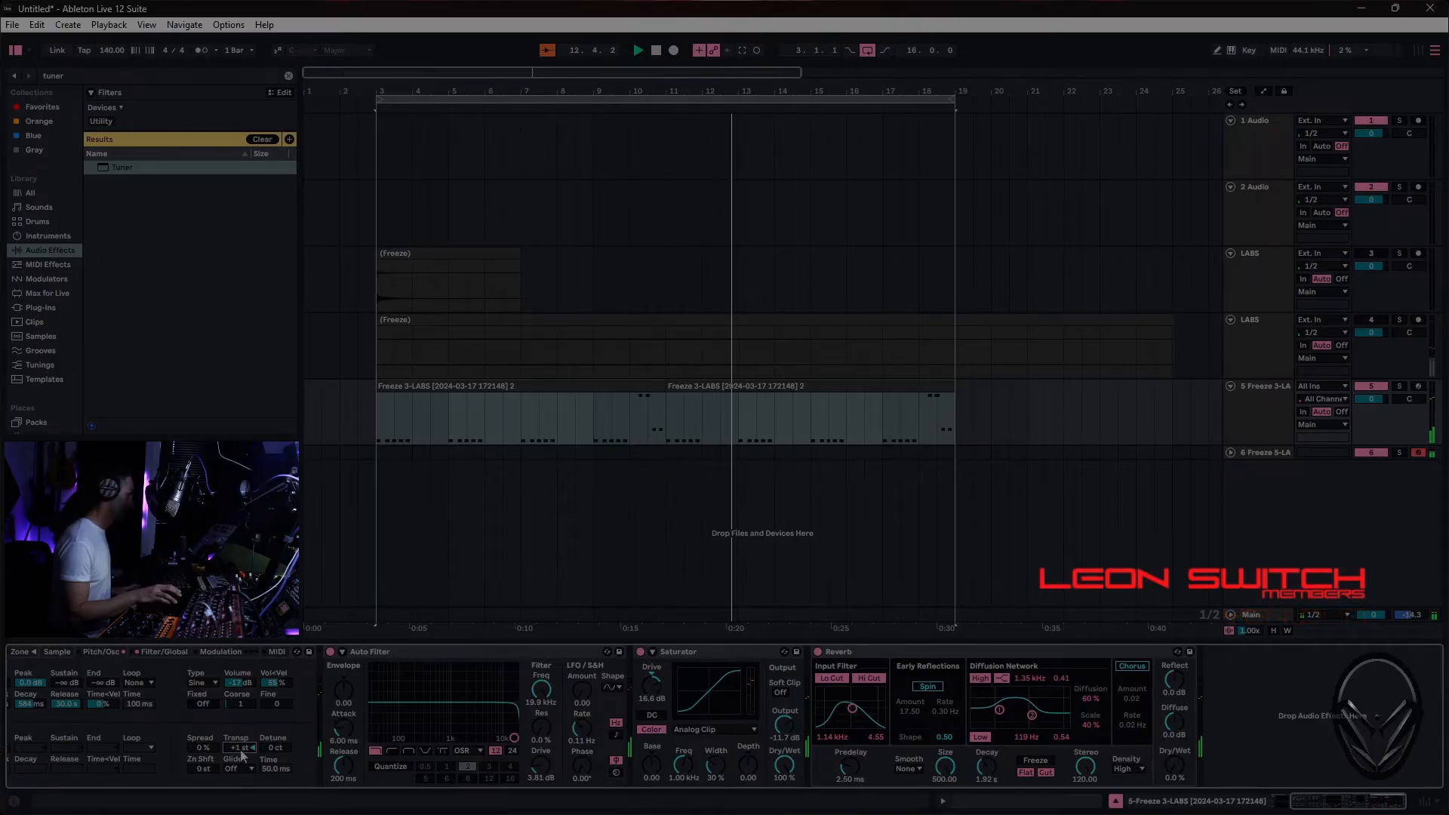
left_click_drag(277, 749, 277, 774)
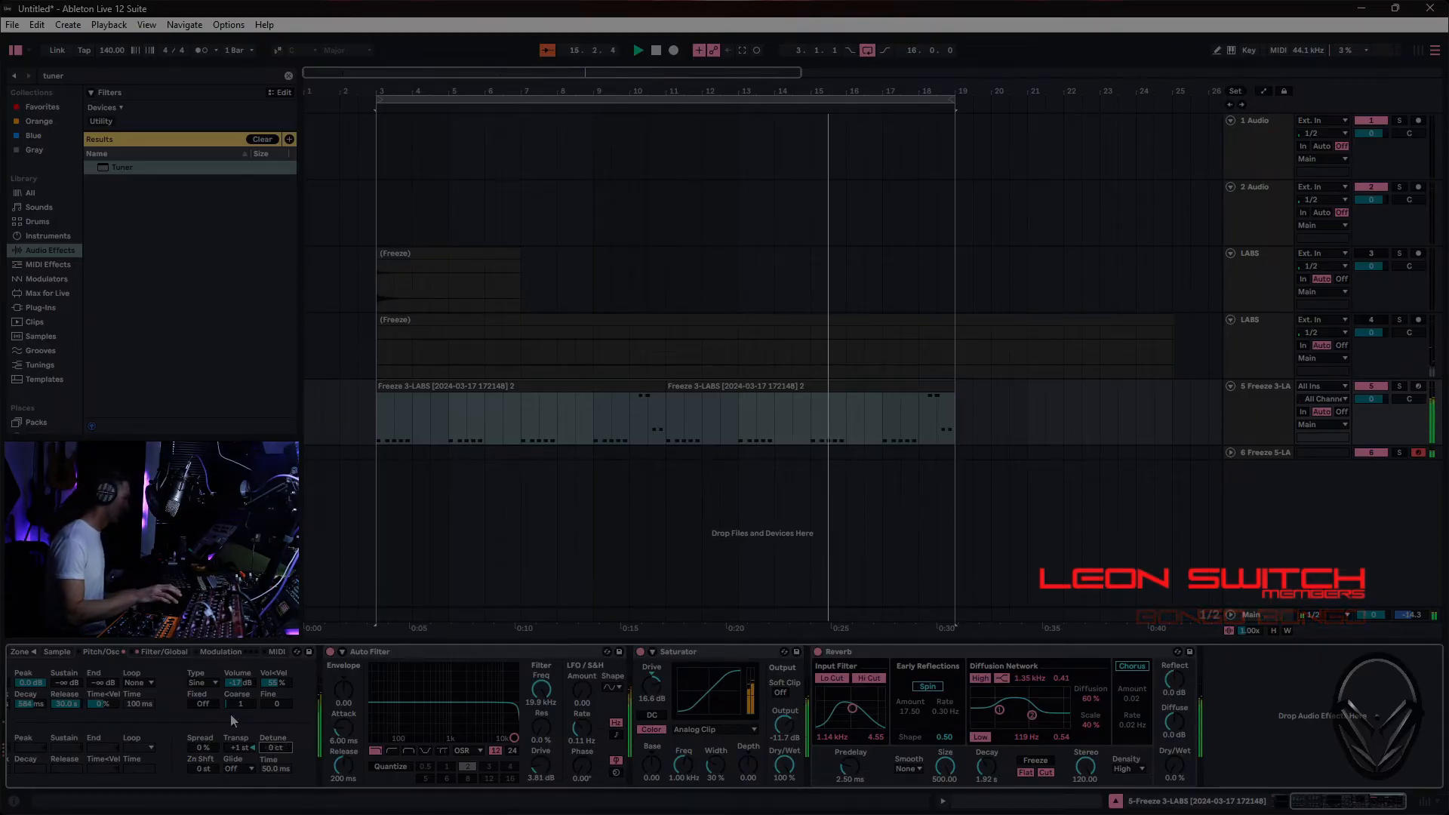
double_click(243, 749)
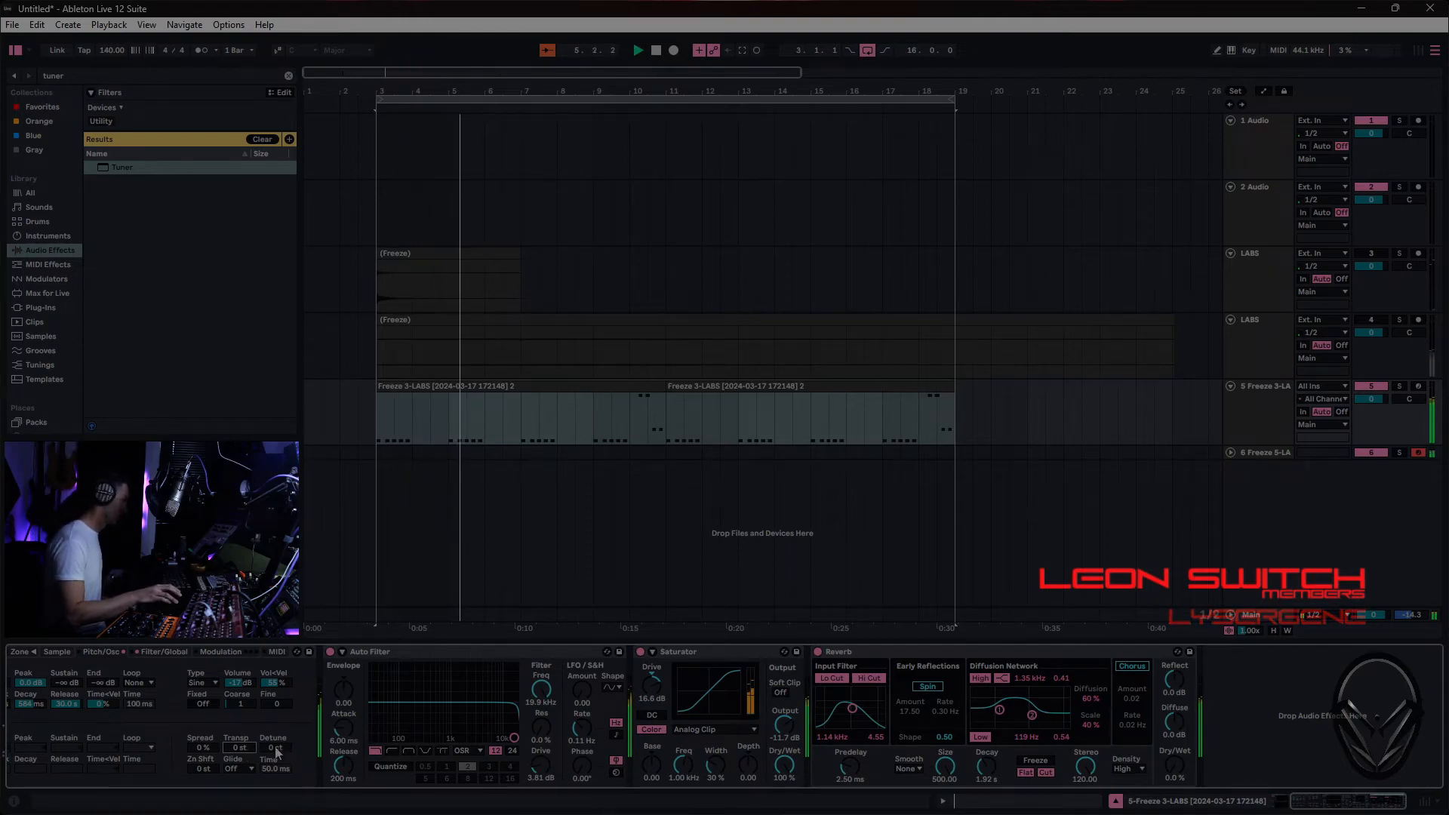
- Set the bass Sampler's Transp to -5 st, comparing it with -3 st during playback
left_click_drag(277, 748, 240, 761)
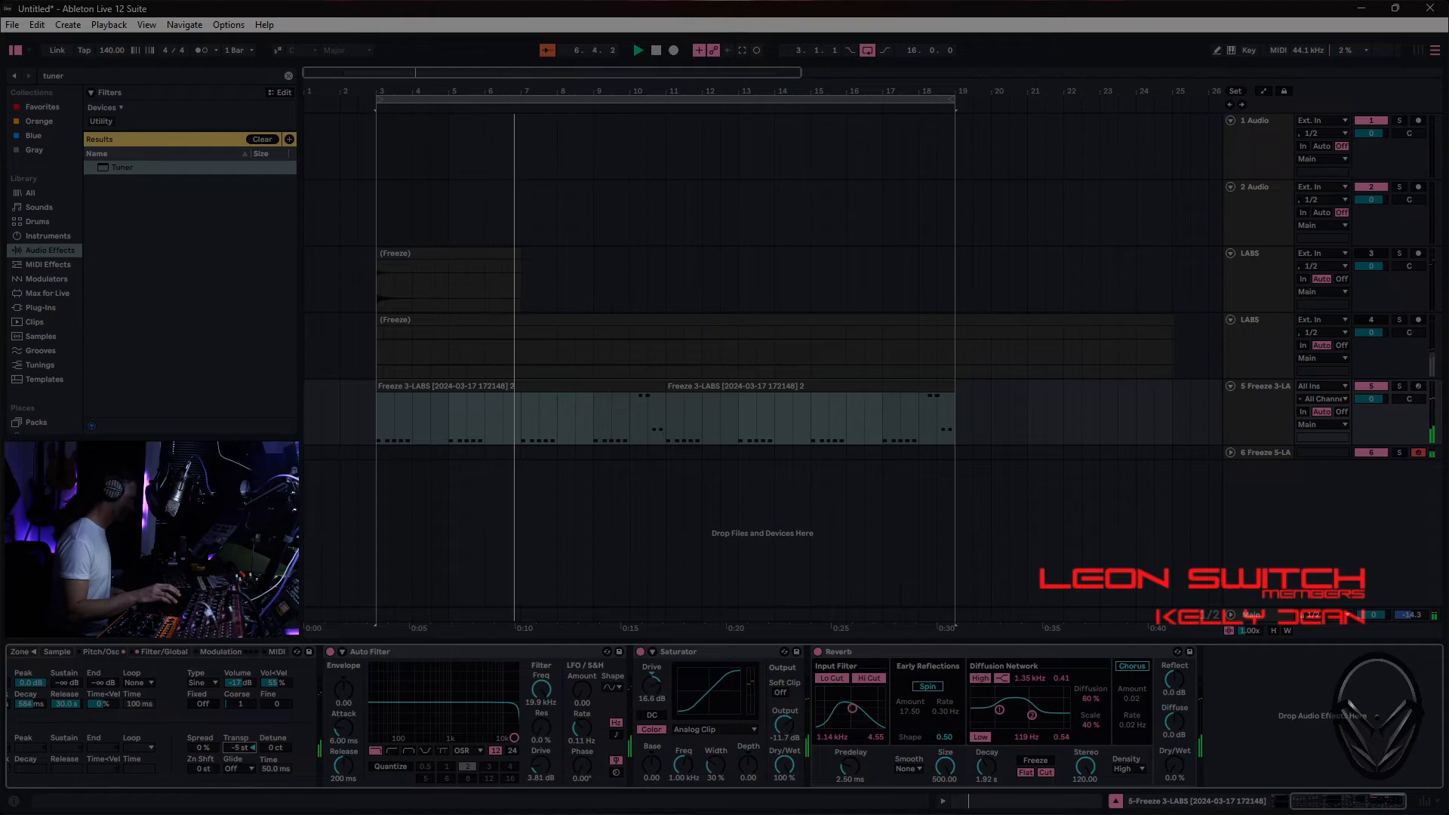
scroll(252, 747, "up", 2)
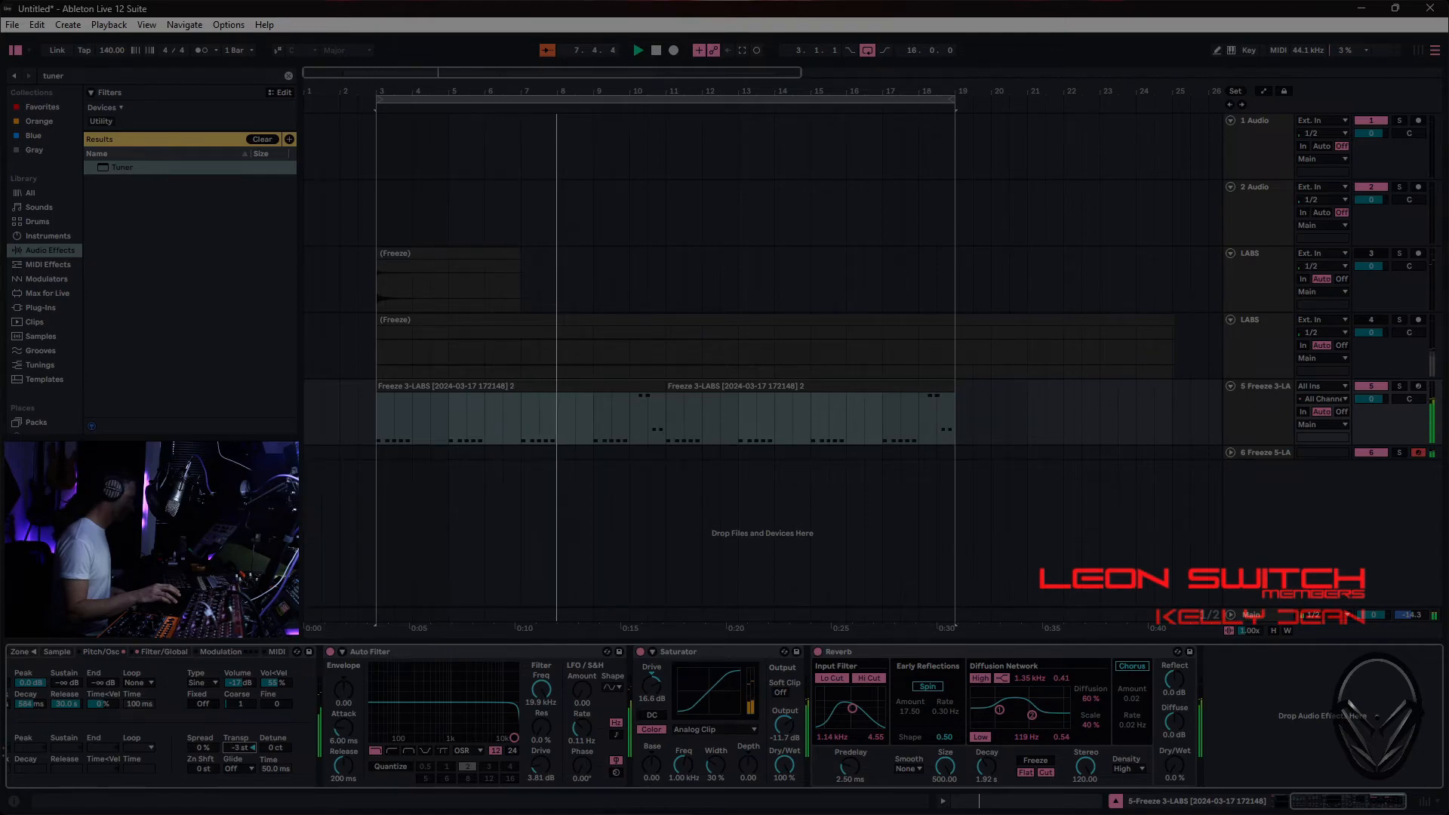
scroll(252, 747, "down", 1)
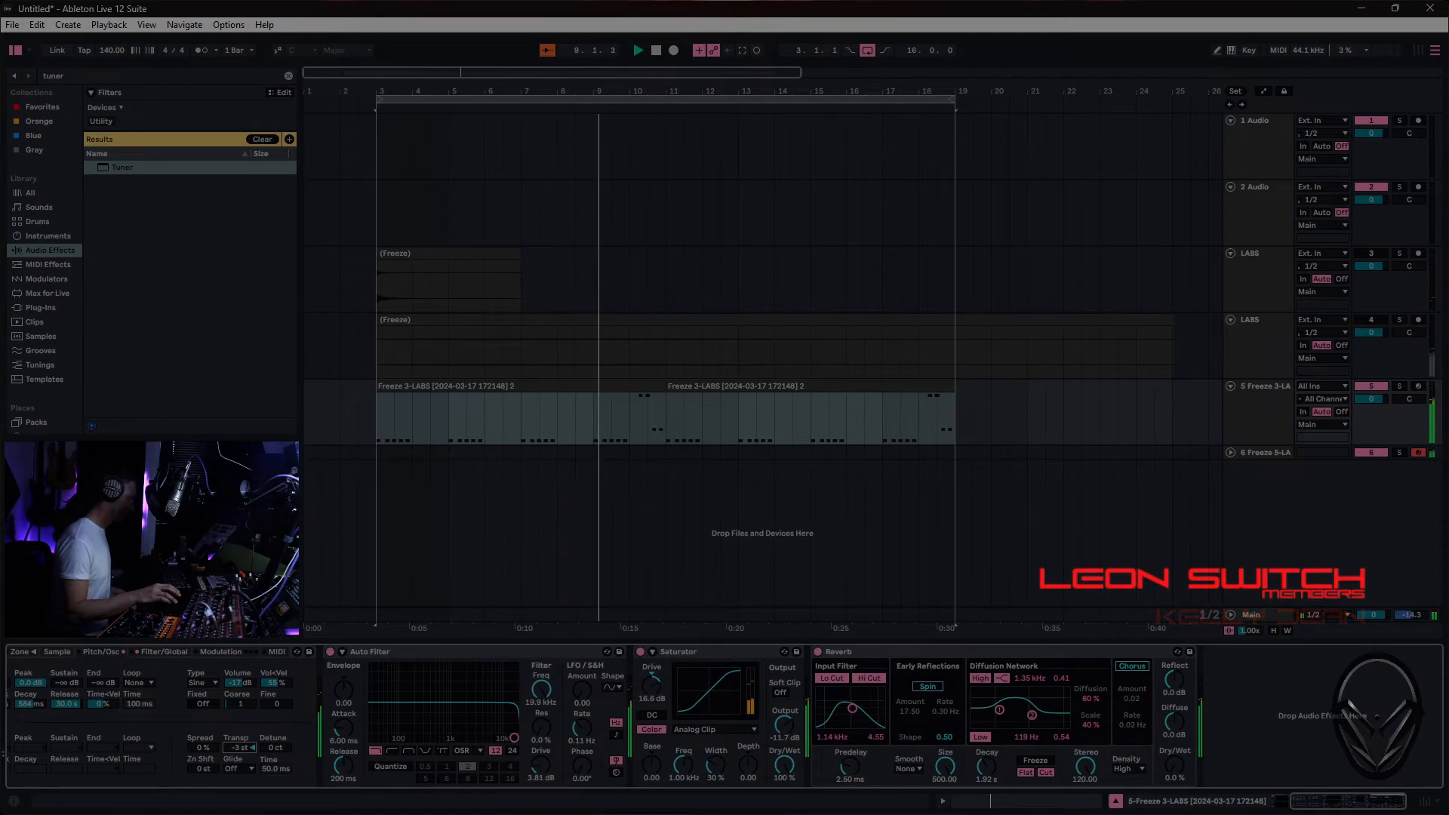
scroll(252, 747, "down", 1)
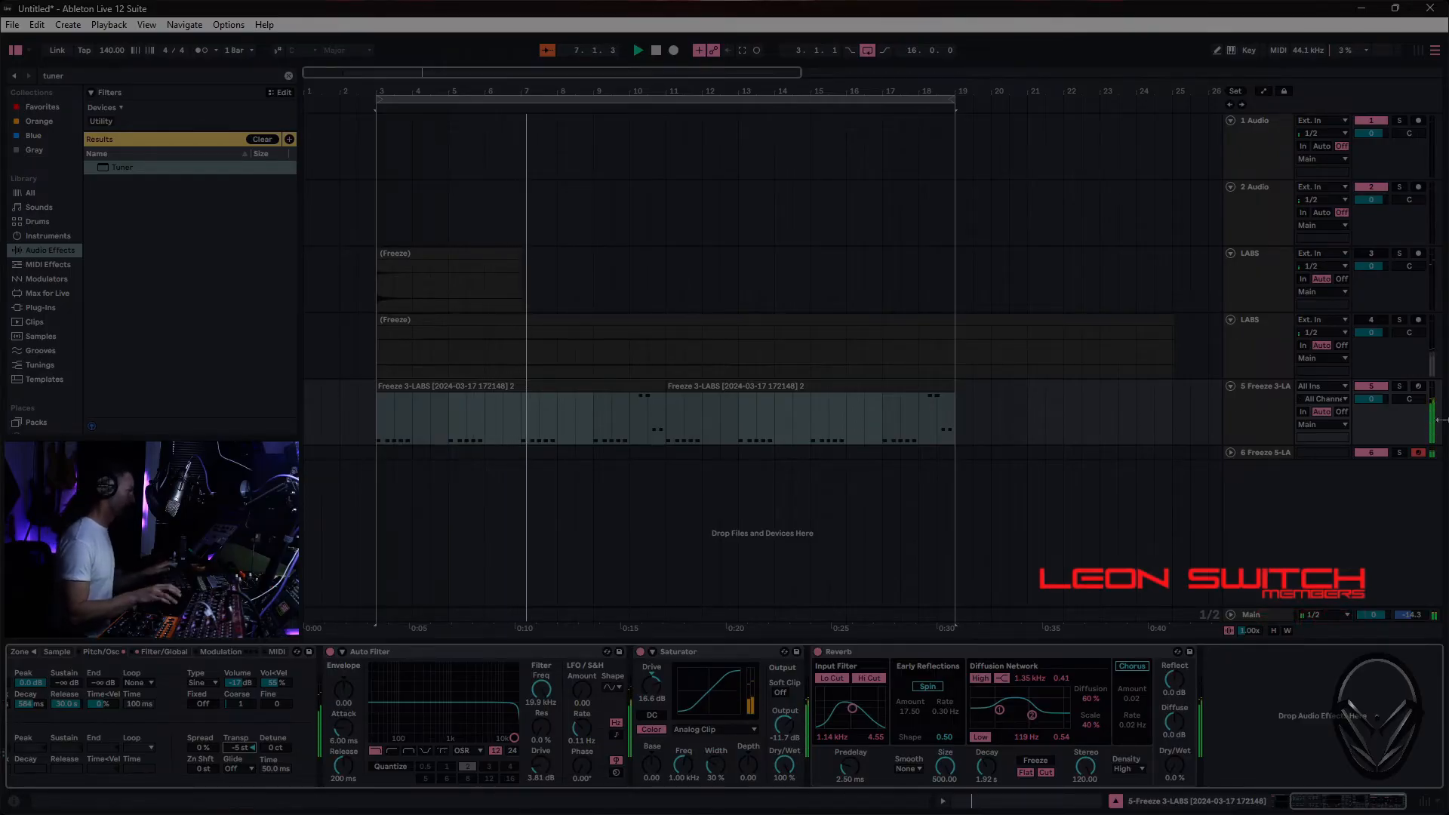
- Record a MIDI part on the 6 Freeze 5-LABS track across the looped 16 bars from bar 3 to 19
left_click(1278, 454)
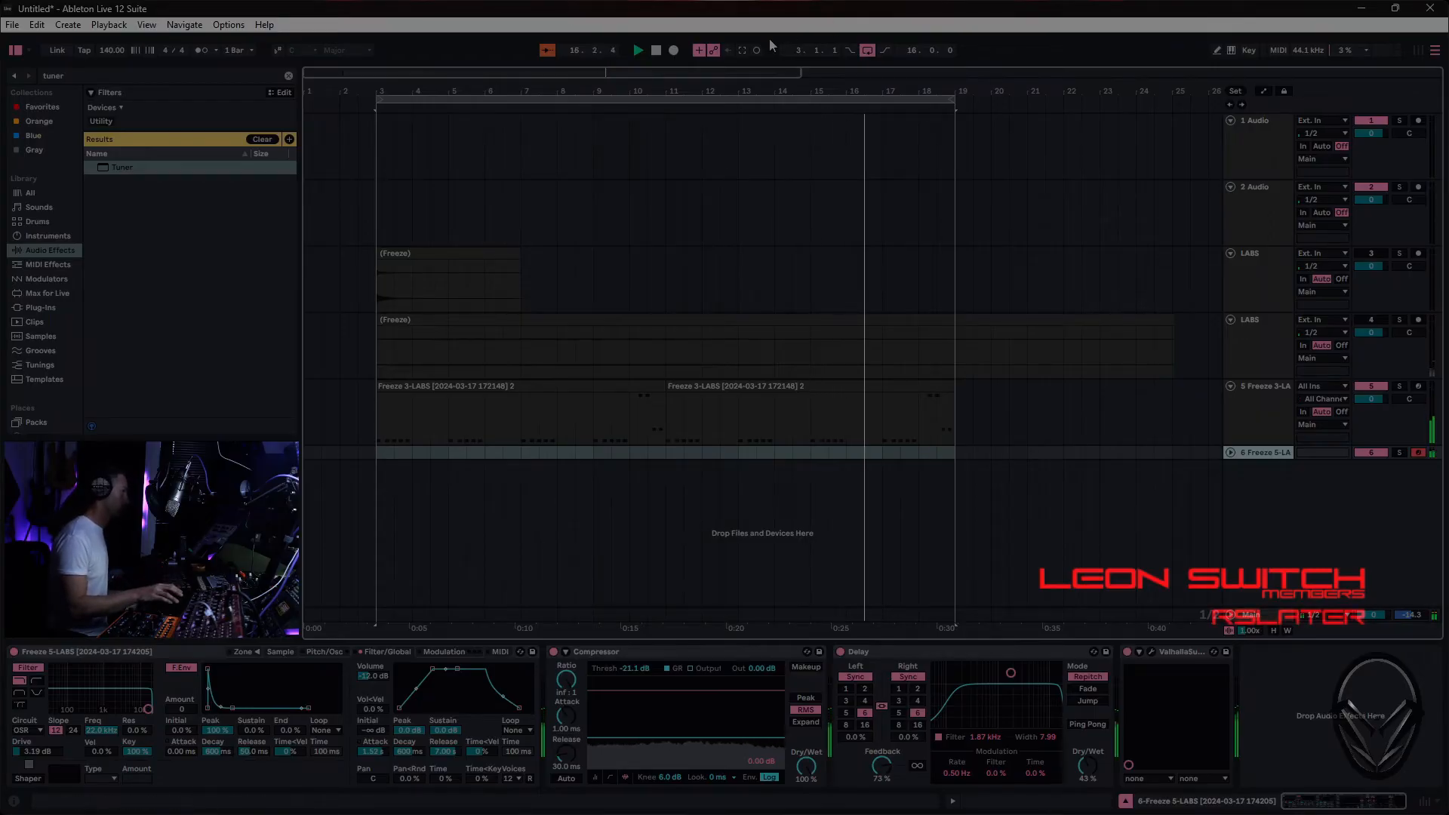
left_click(675, 51)
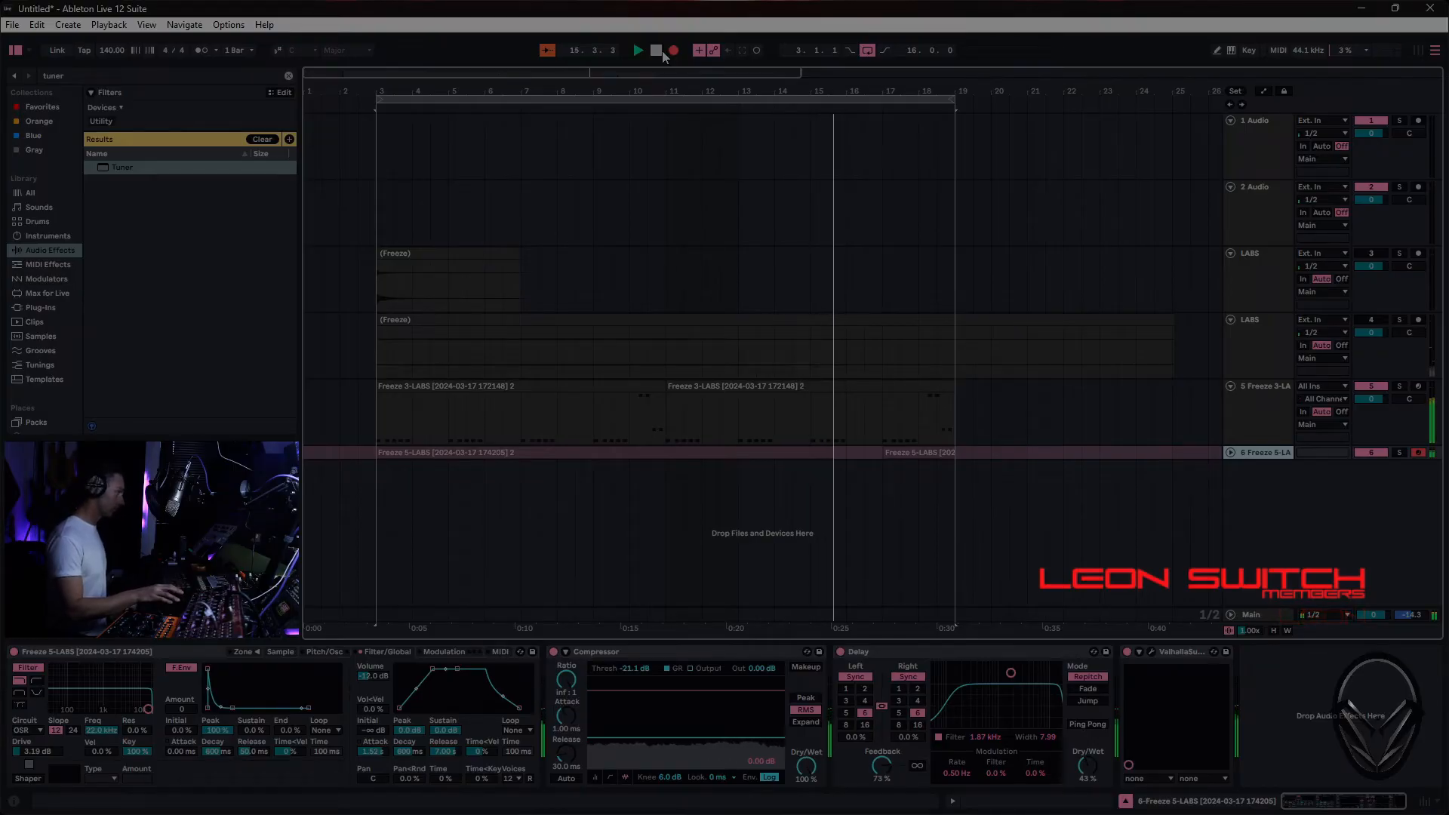
left_click(662, 51)
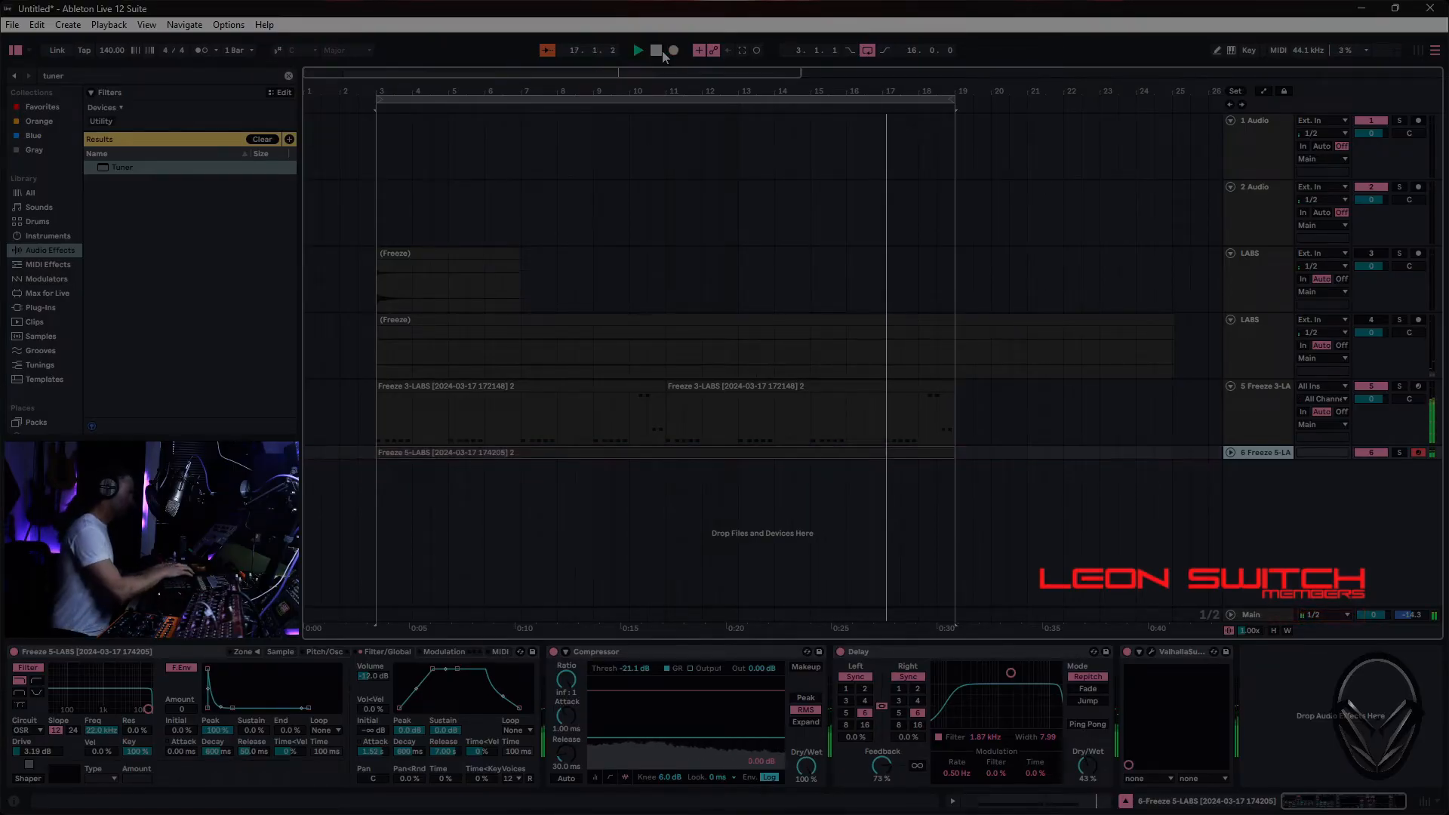
- Set a fixed 1/8 grid for the recorded 6 Freeze 5-LABS clip and delete its short stray G0 note
double_click(640, 458)
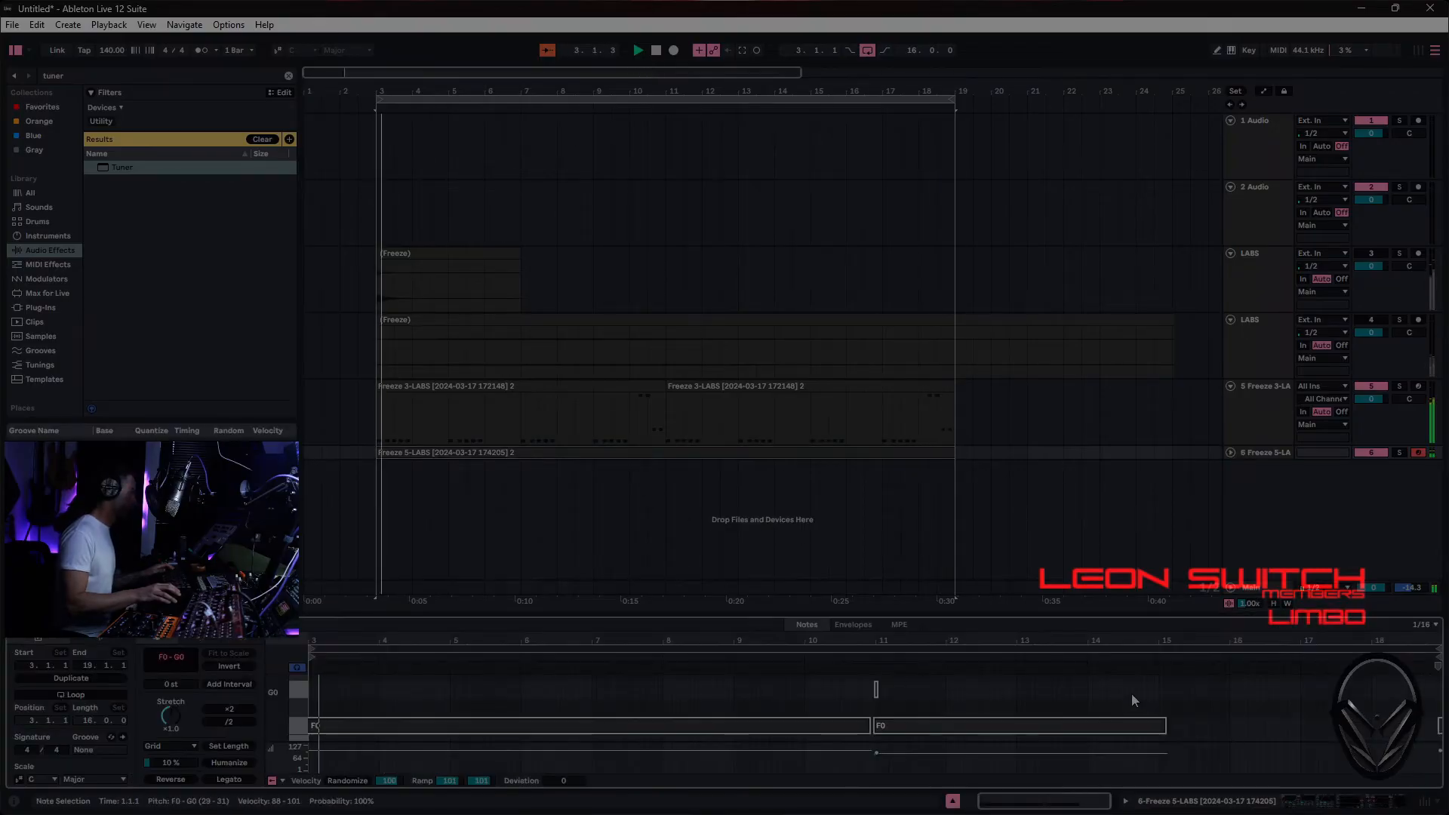
right_click(1103, 690)
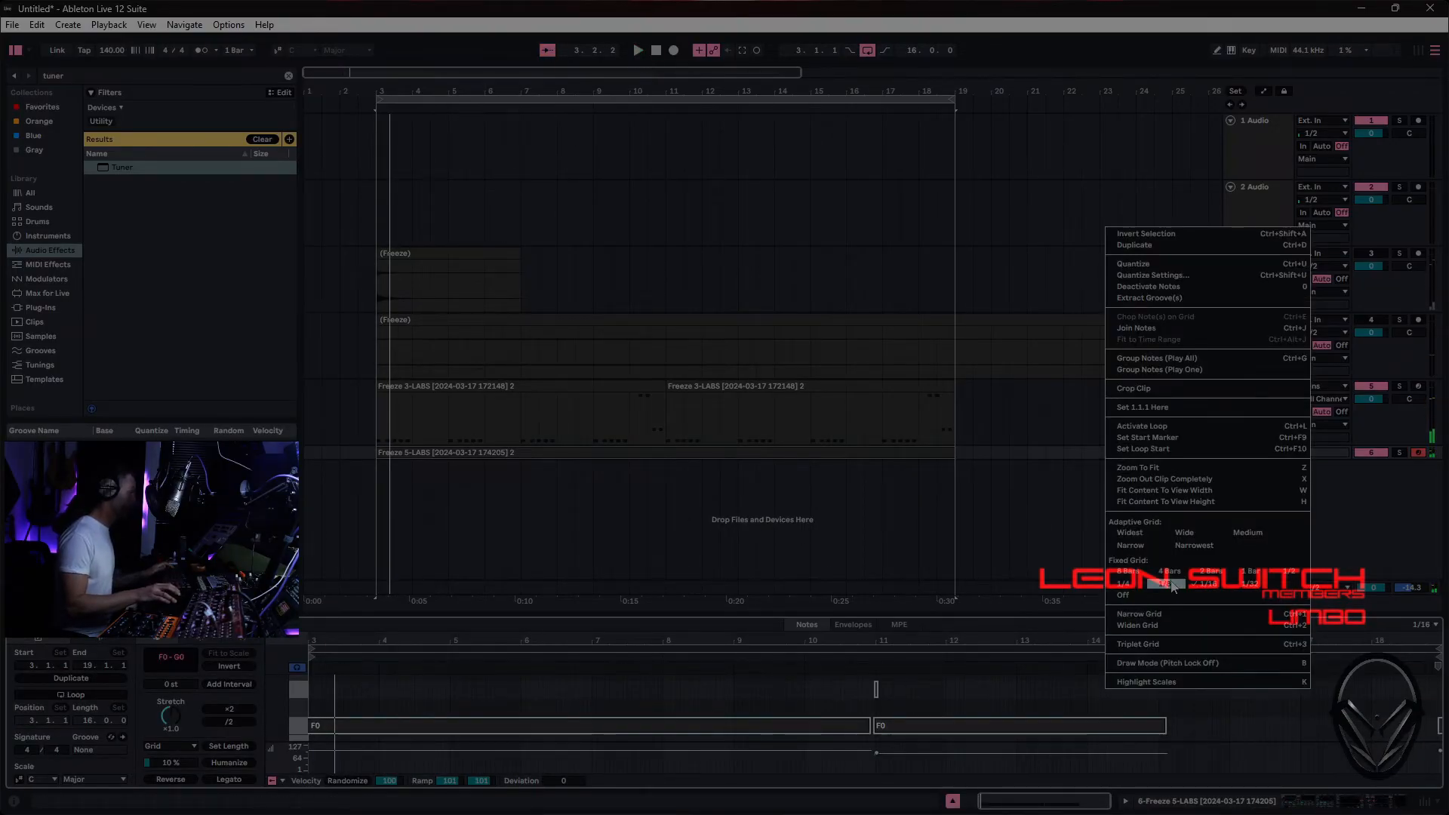
left_click(1169, 643)
left_click_drag(773, 688, 877, 686)
- Quantize the F0 notes in the recorded clip and crop the clip
right_click(941, 686)
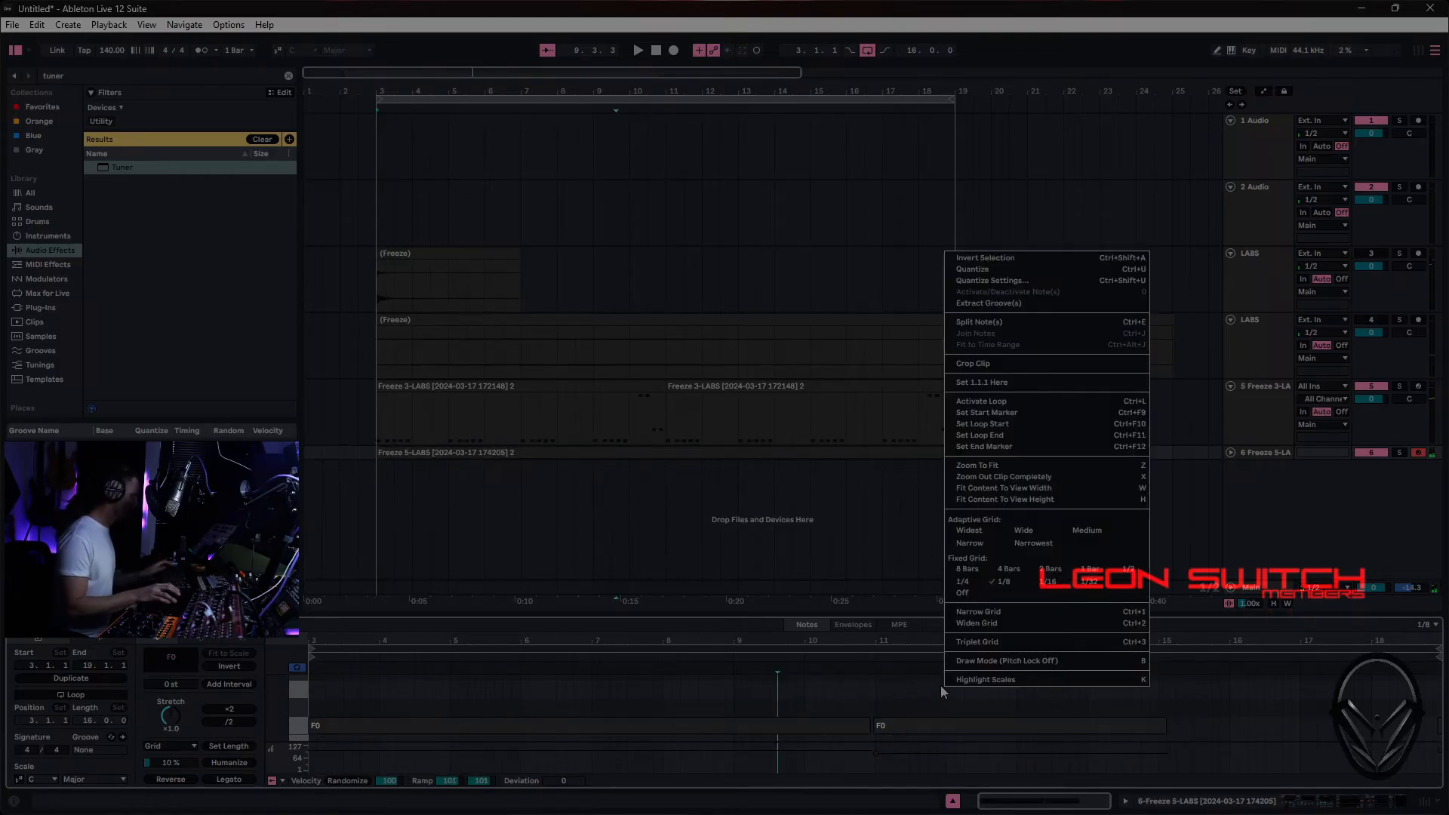
left_click(999, 269)
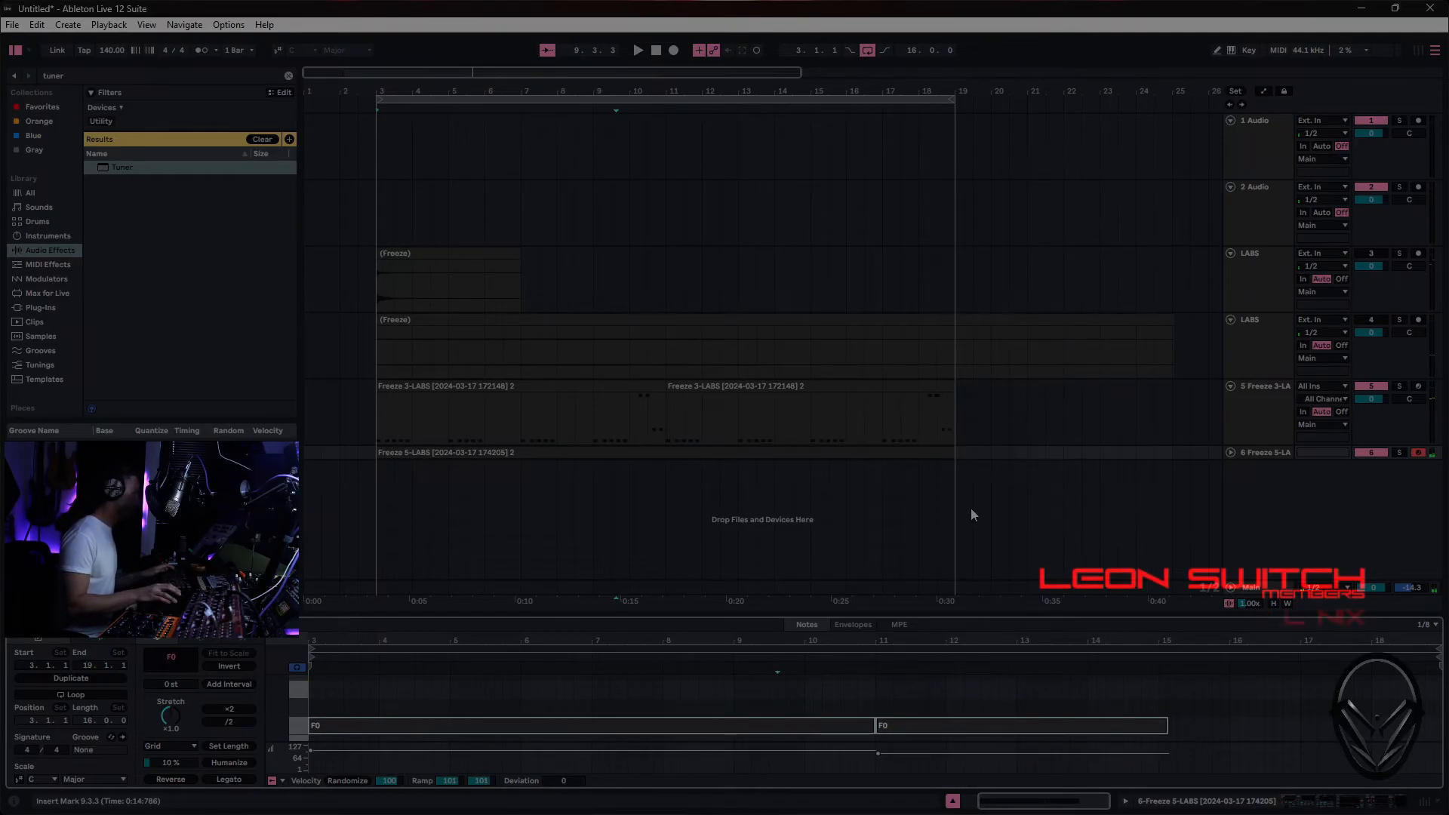
right_click(559, 684)
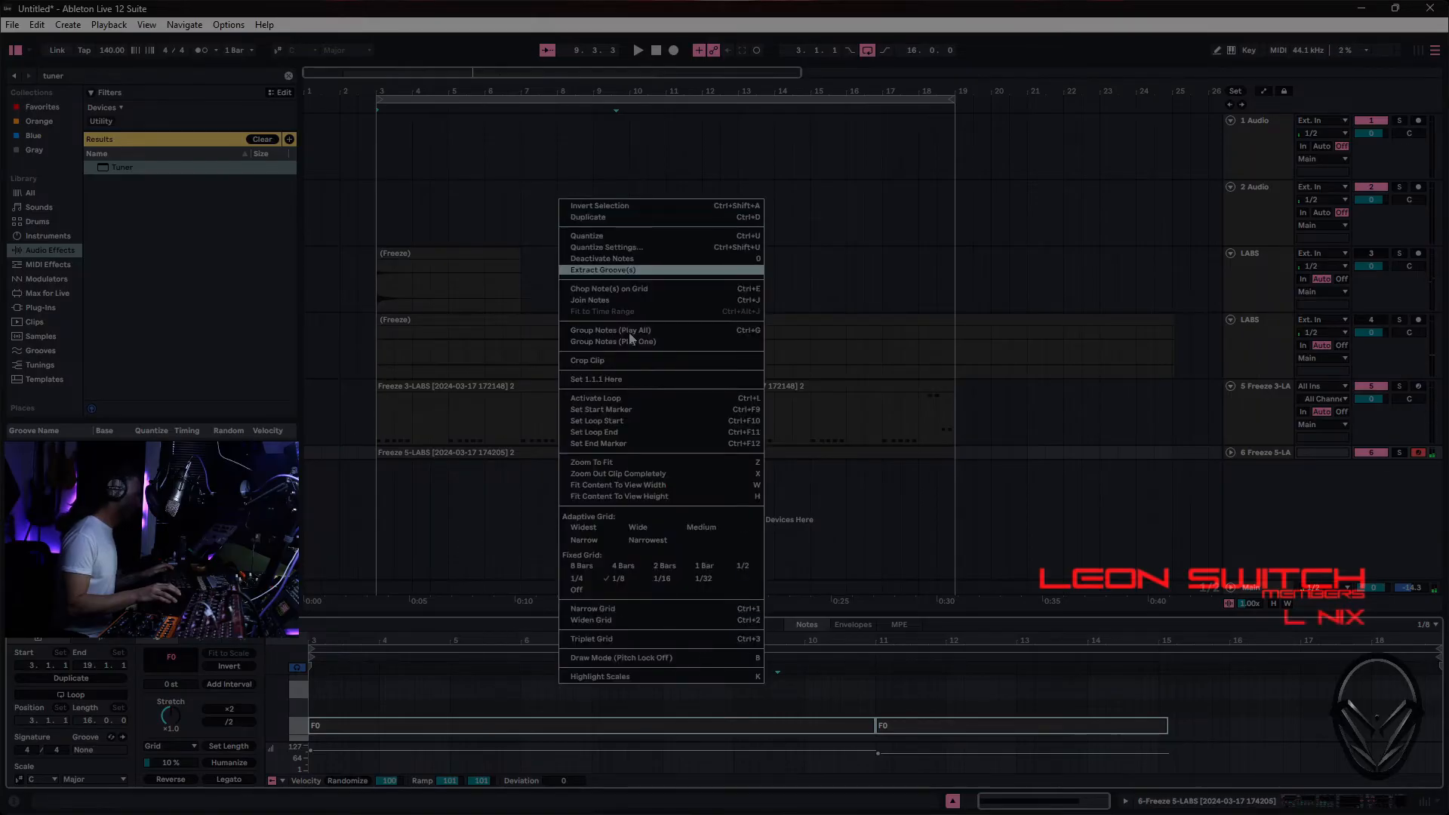
left_click(863, 699)
right_click(863, 699)
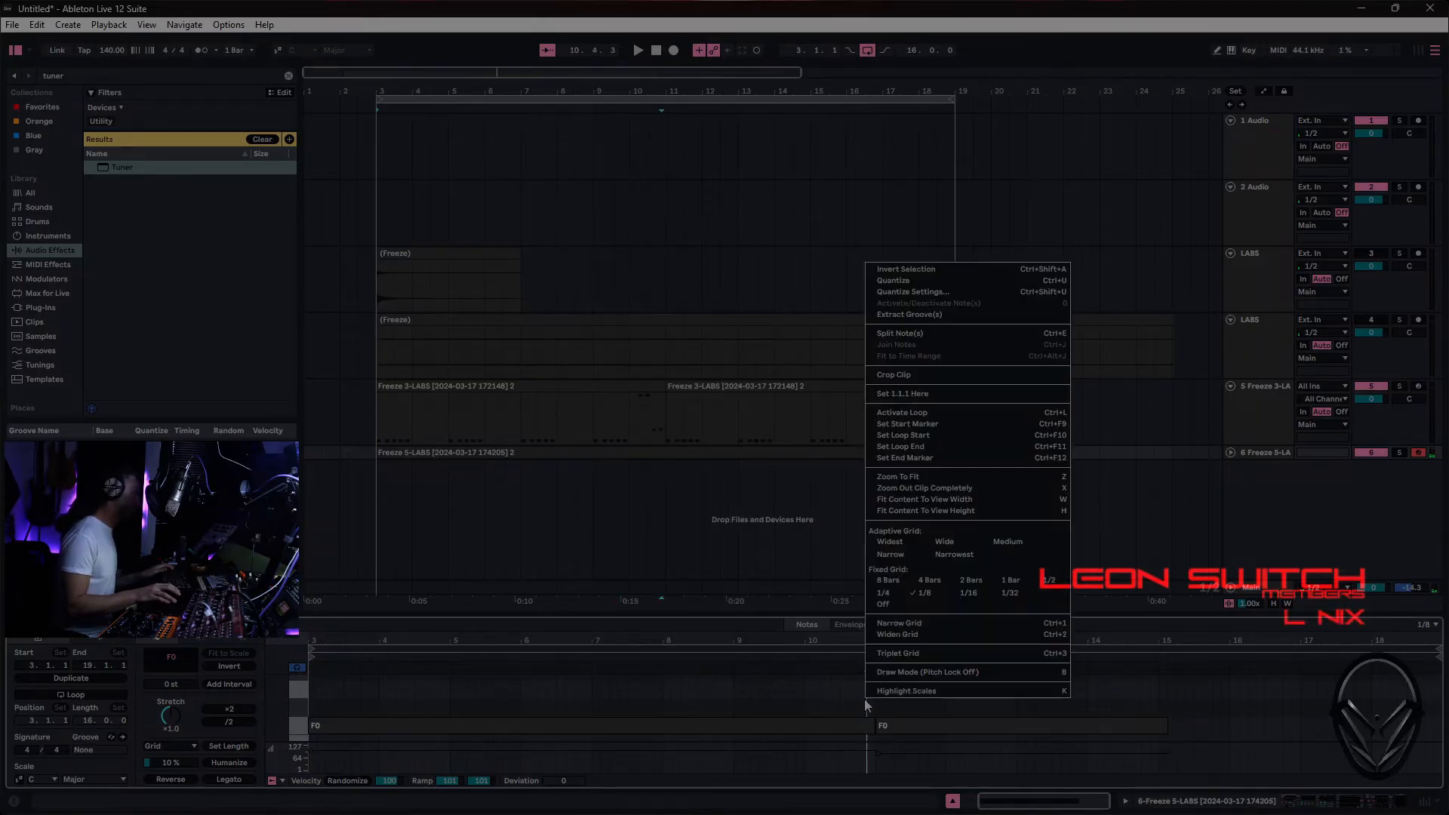
left_click(906, 375)
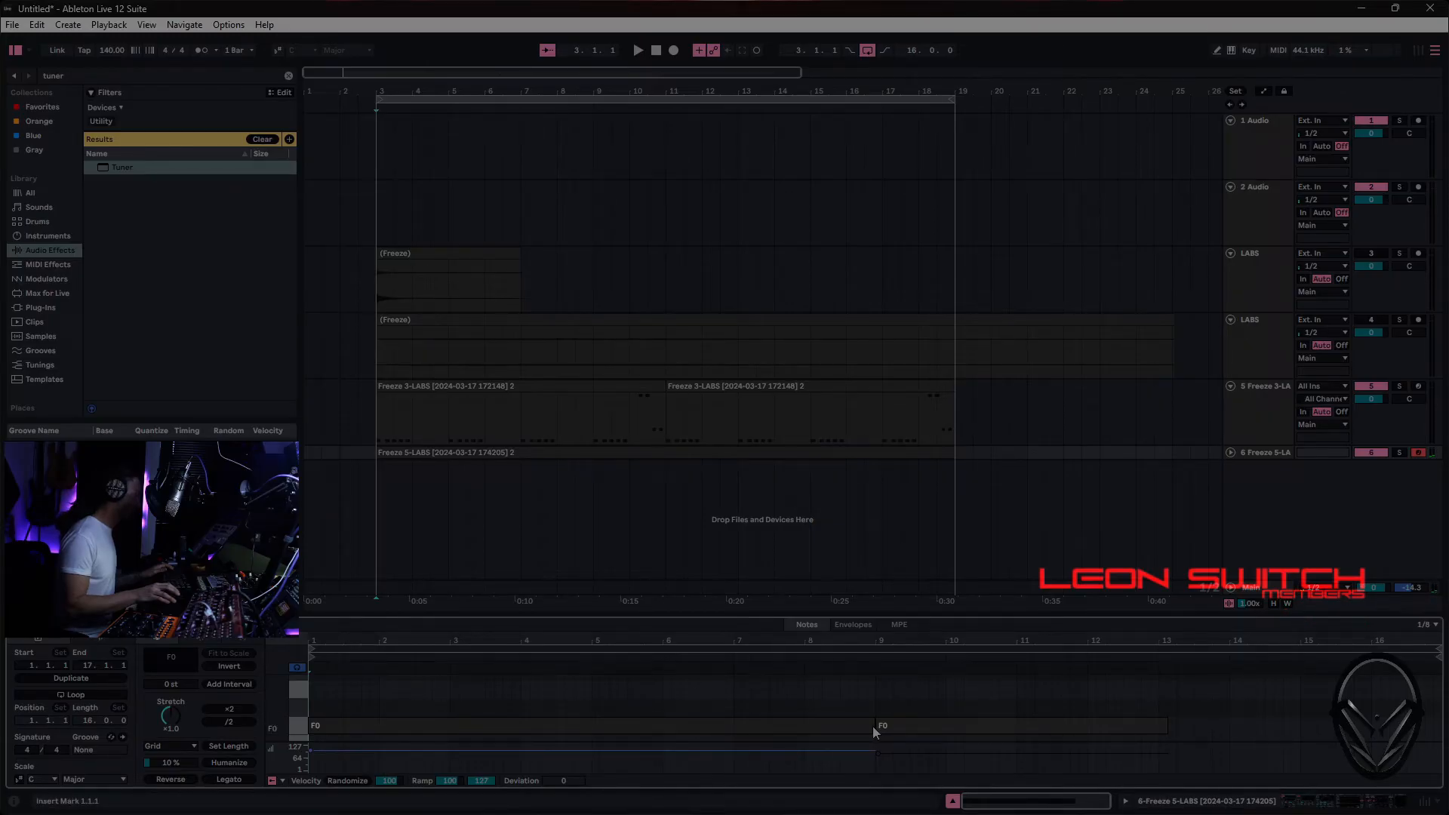
- Shorten the first F0 note by an eighth so it ends just before bar 9, and play the arrangement
left_click_drag(872, 726, 865, 726)
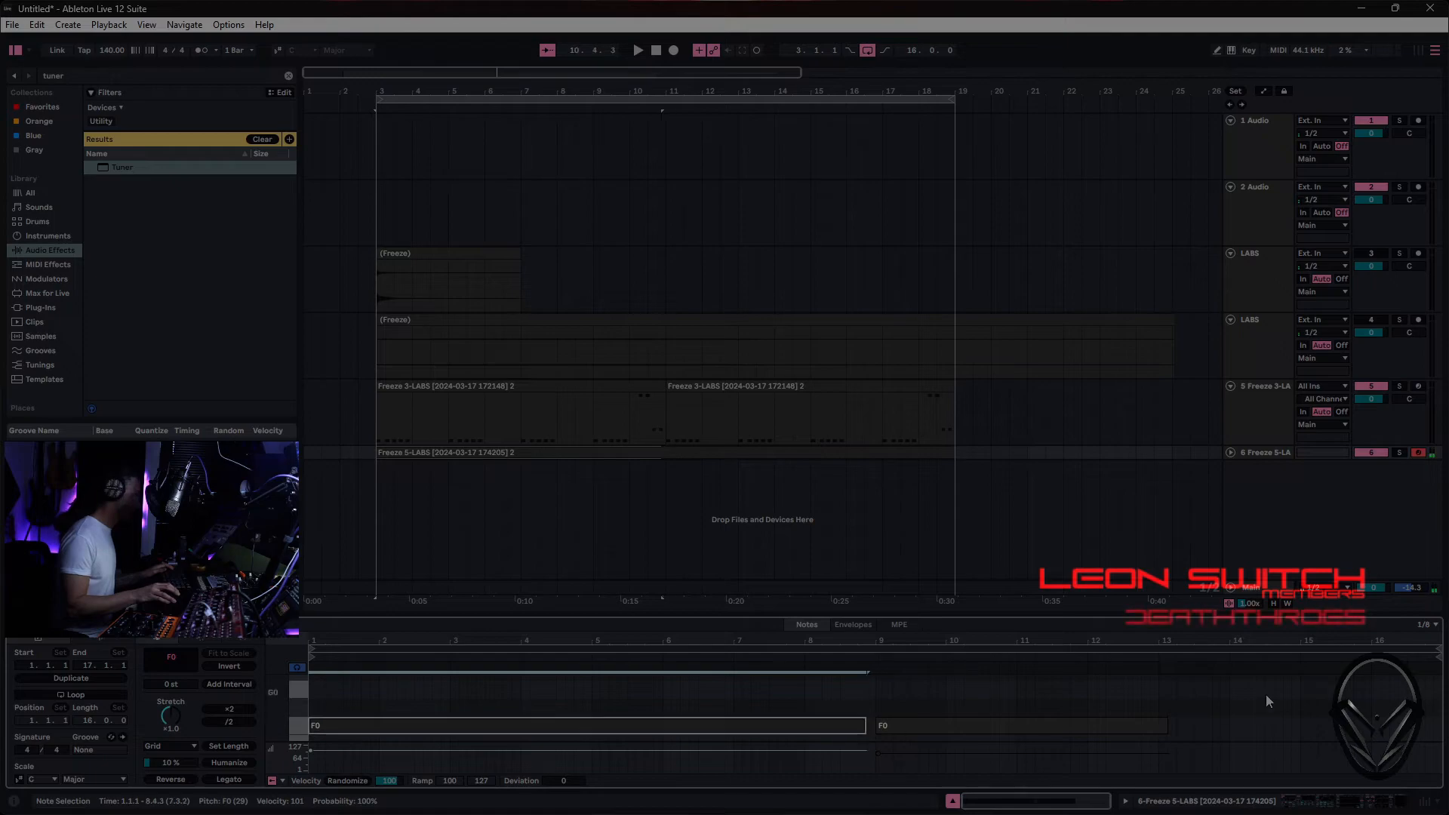
left_click(1266, 694)
key("space")
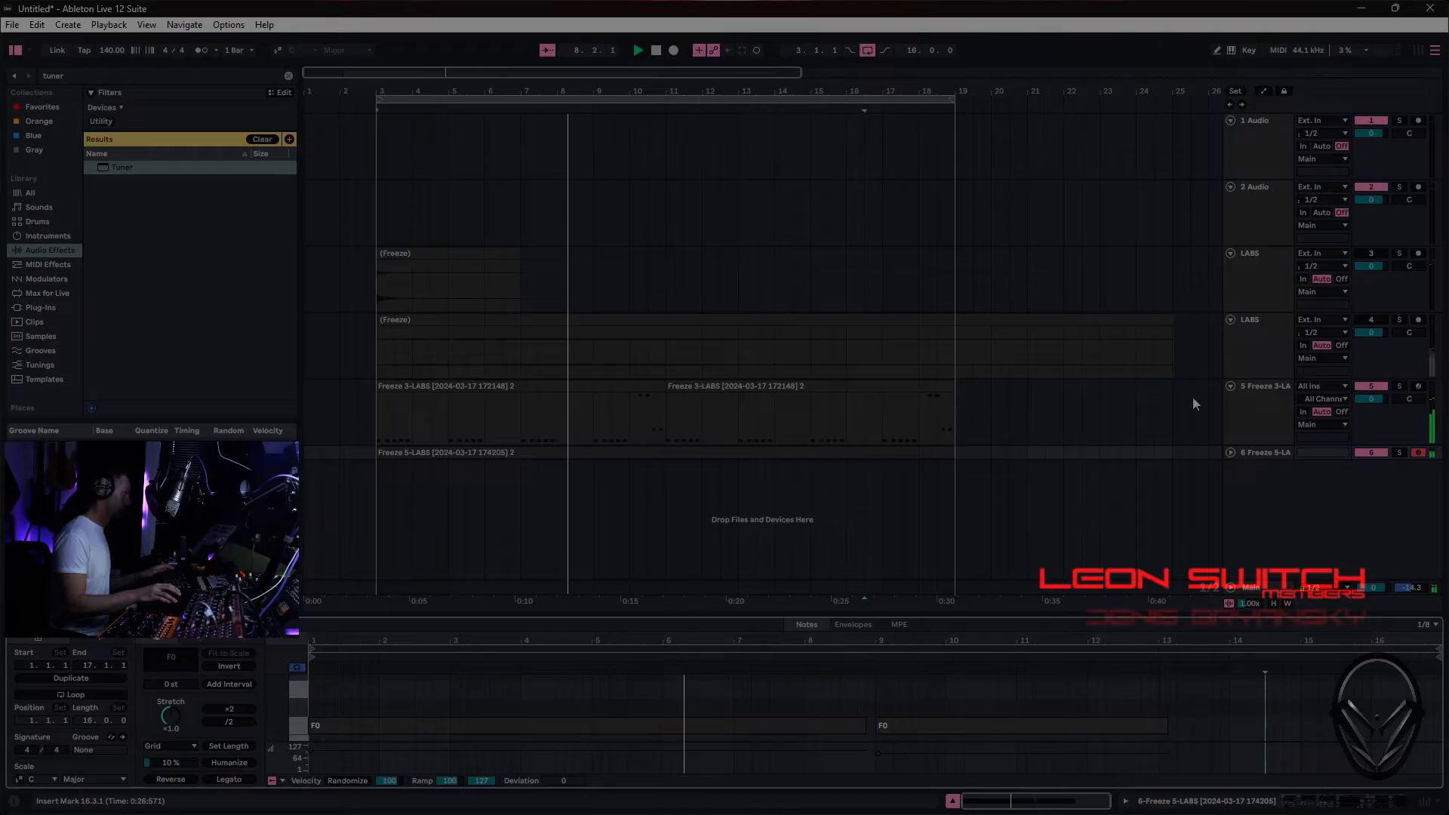
- Delete the closing higher notes in bar 8 of the first bass clip on the 5 Freeze 3-LABS track
left_click(1265, 402)
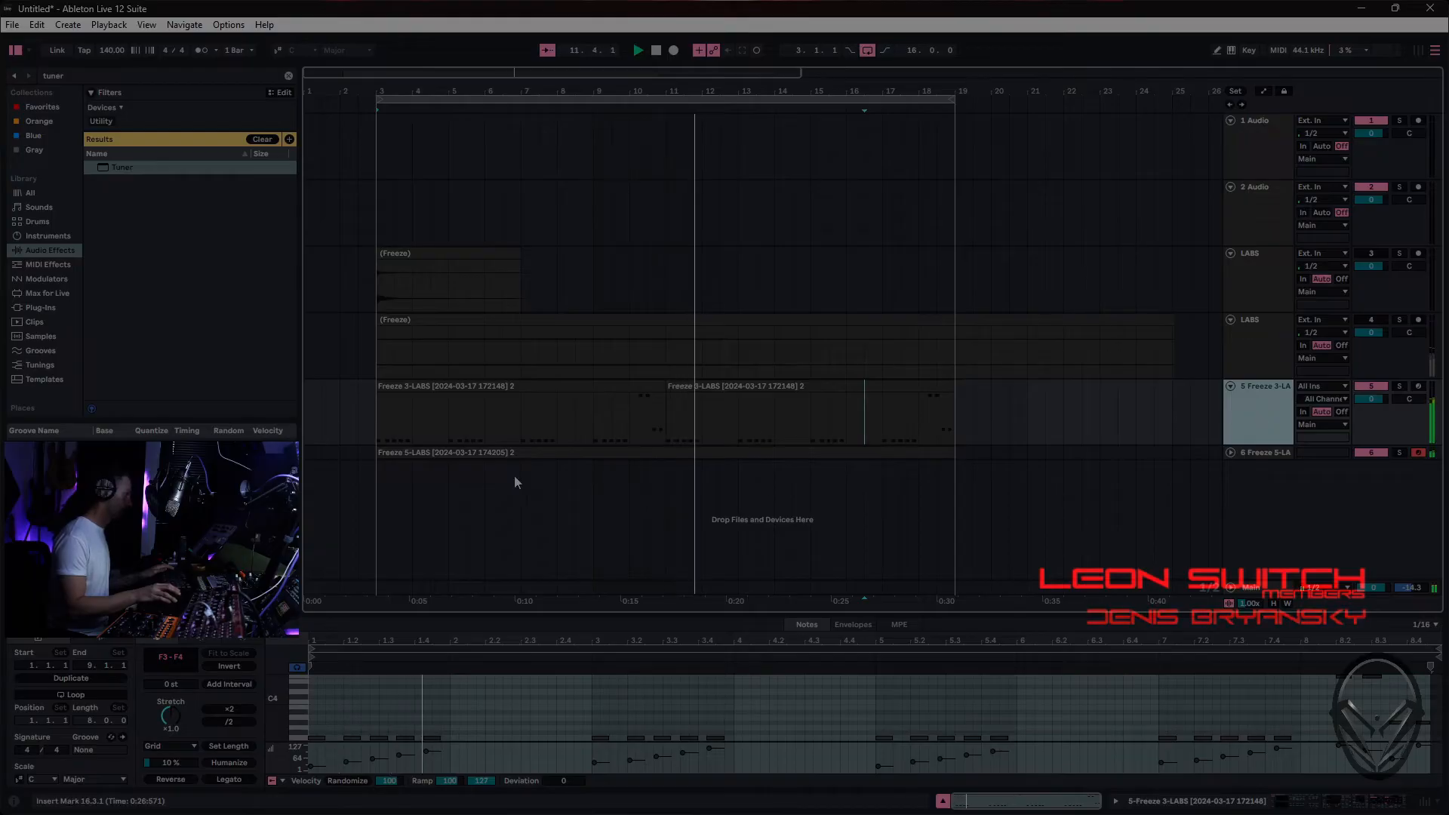
left_click(648, 388)
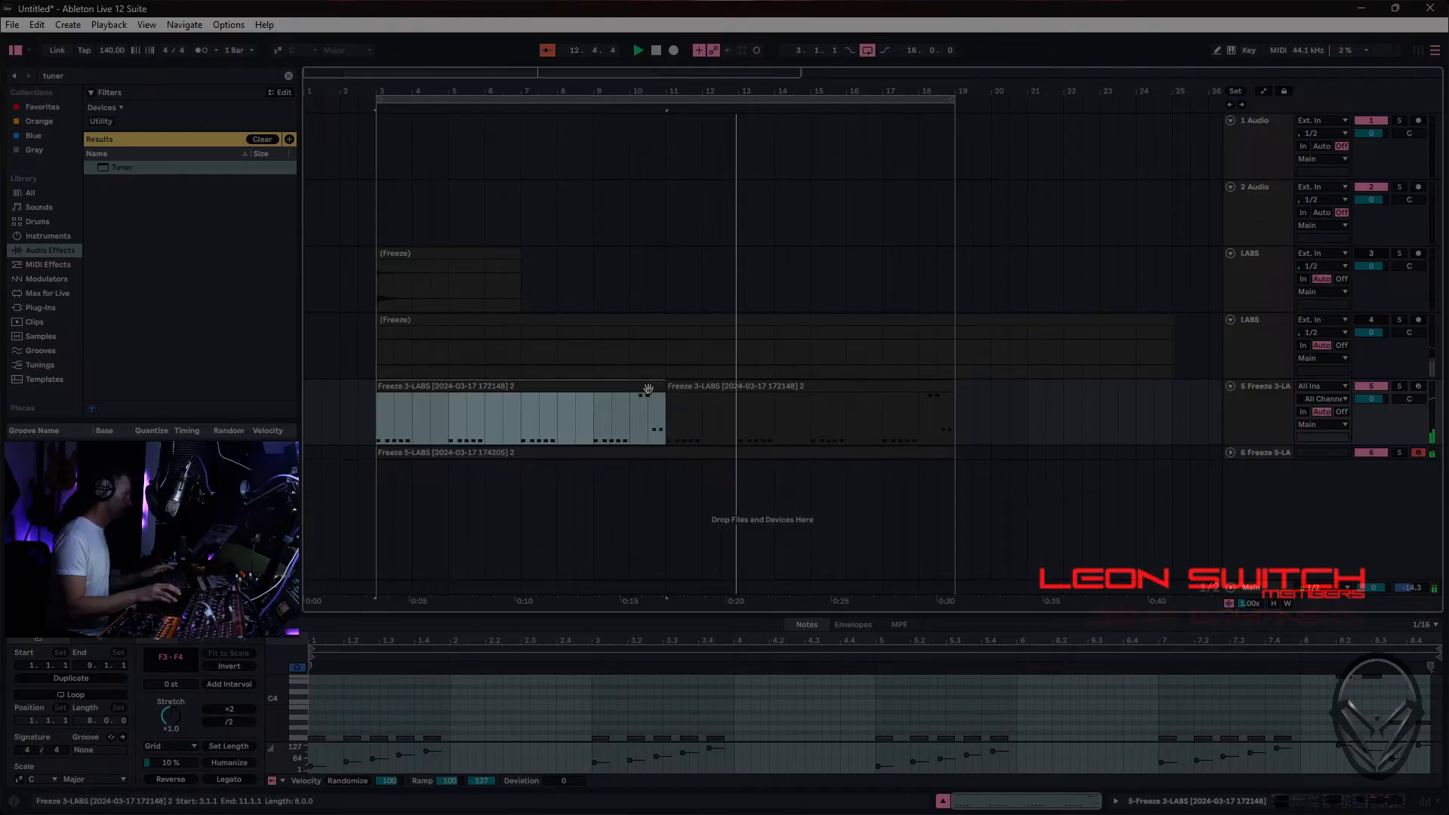
left_click(1329, 732)
key("ctrl+a")
left_click_drag(1326, 733, 1431, 673)
key("Delete")
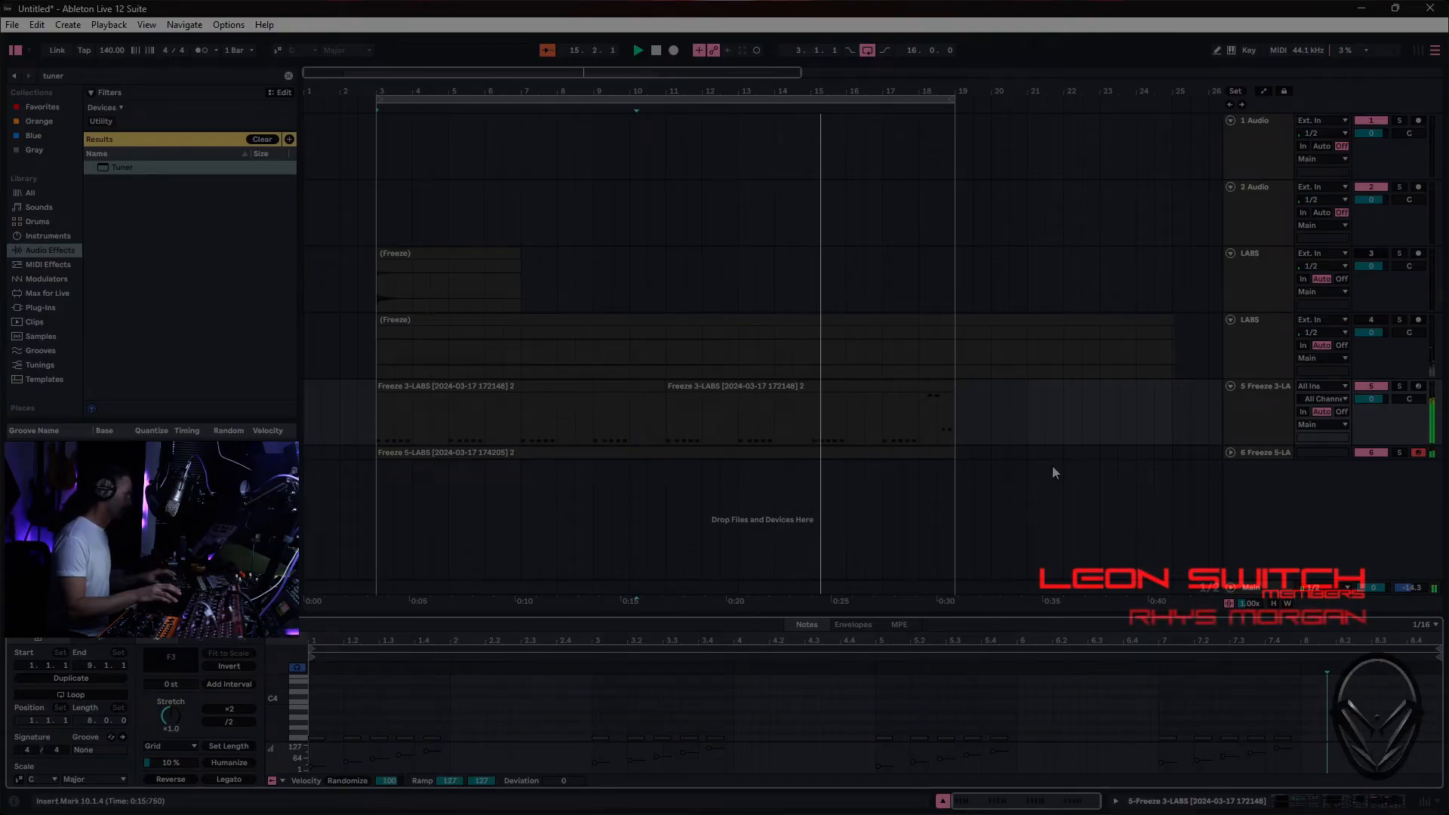
- Try trimming the second bass clip to end at bar 18, and extend it back to bar 19
left_click_drag(954, 402, 923, 387)
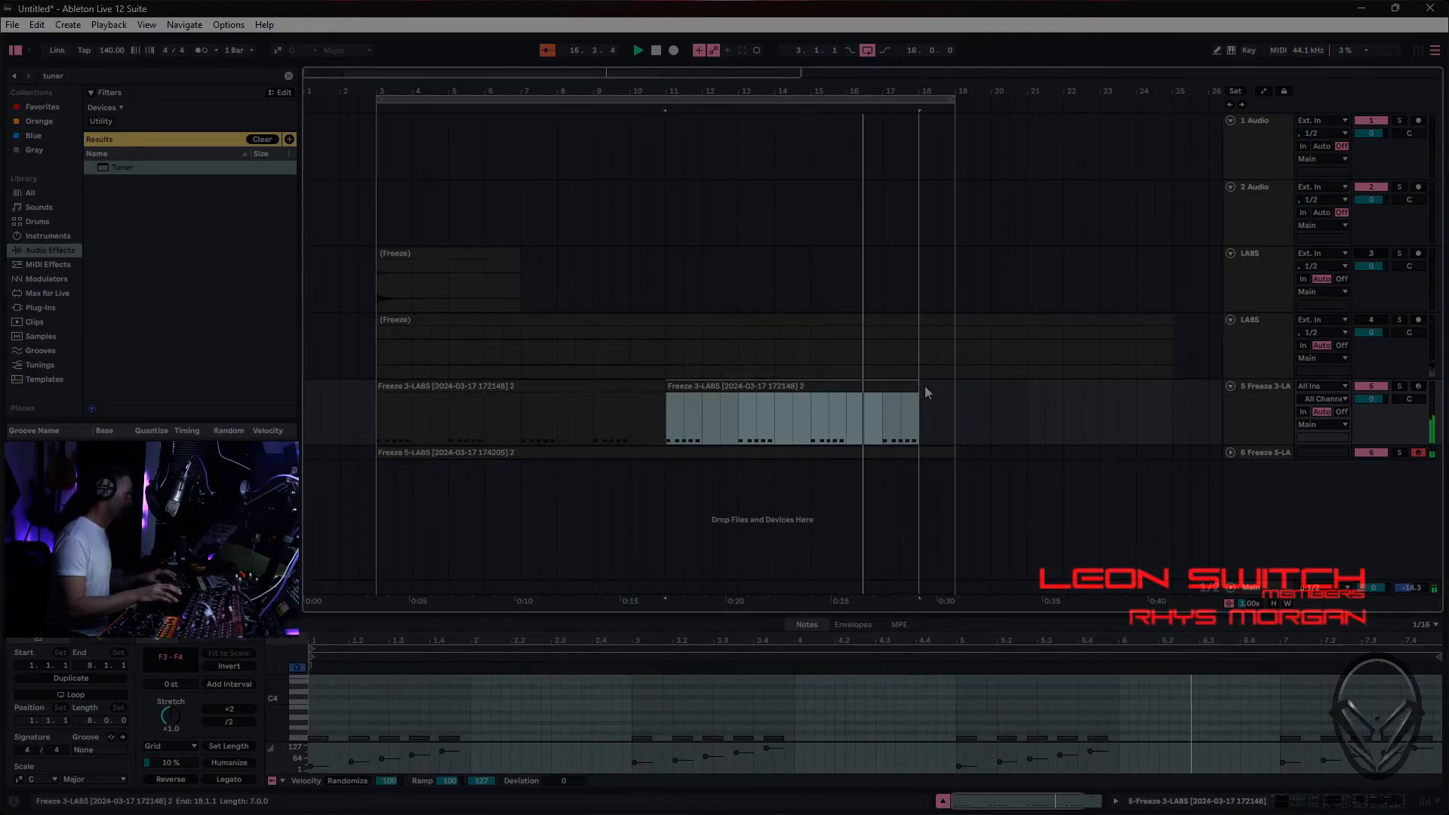
right_click(899, 378)
left_click(890, 383)
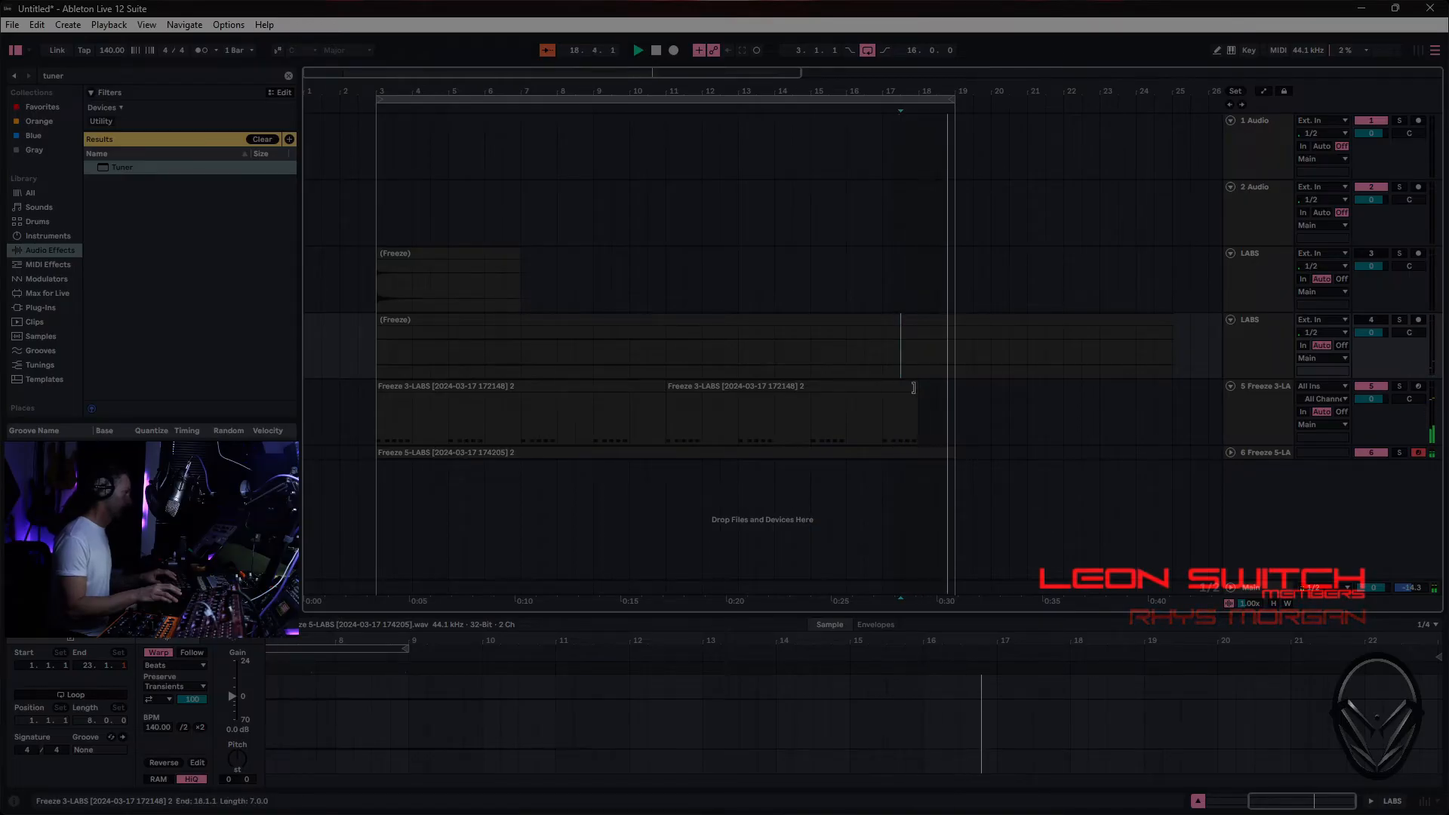
left_click_drag(911, 385, 953, 390)
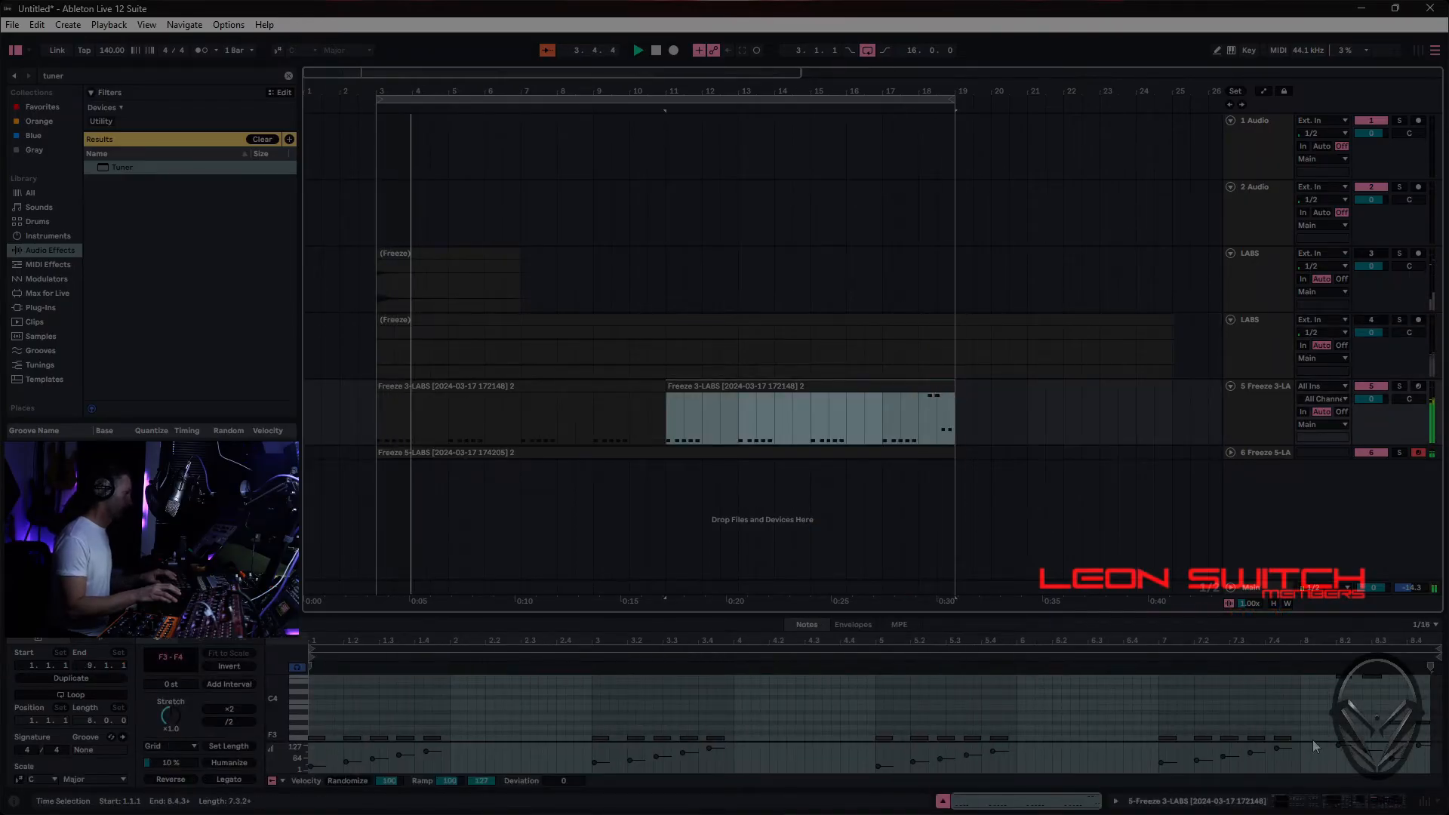
- Delete the closing higher notes in bar 8 of the second bass clip
left_click_drag(1319, 770, 1414, 746)
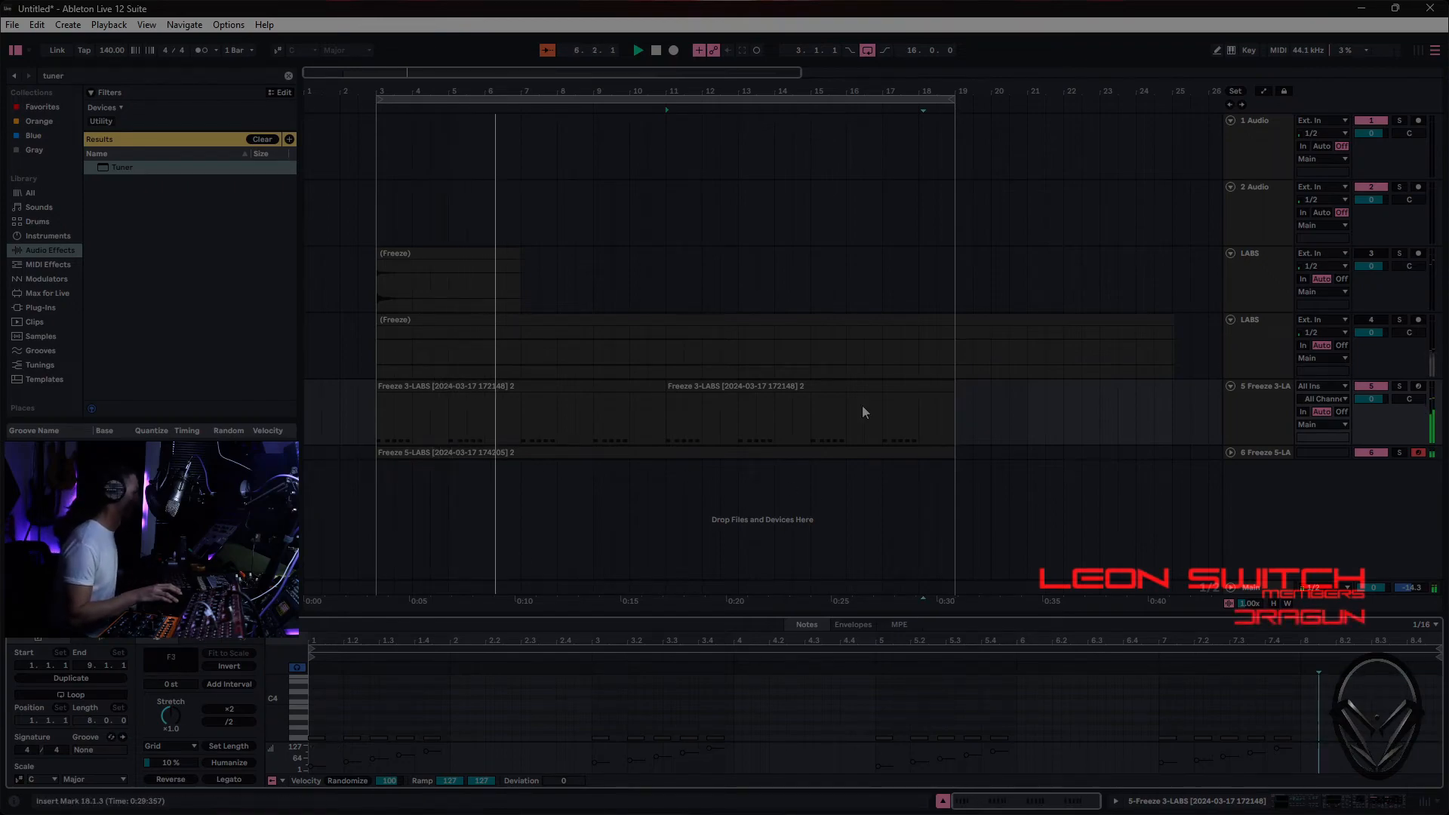
- Clear the tuner search and filter the drum library to Hihat sounds
left_click(265, 140)
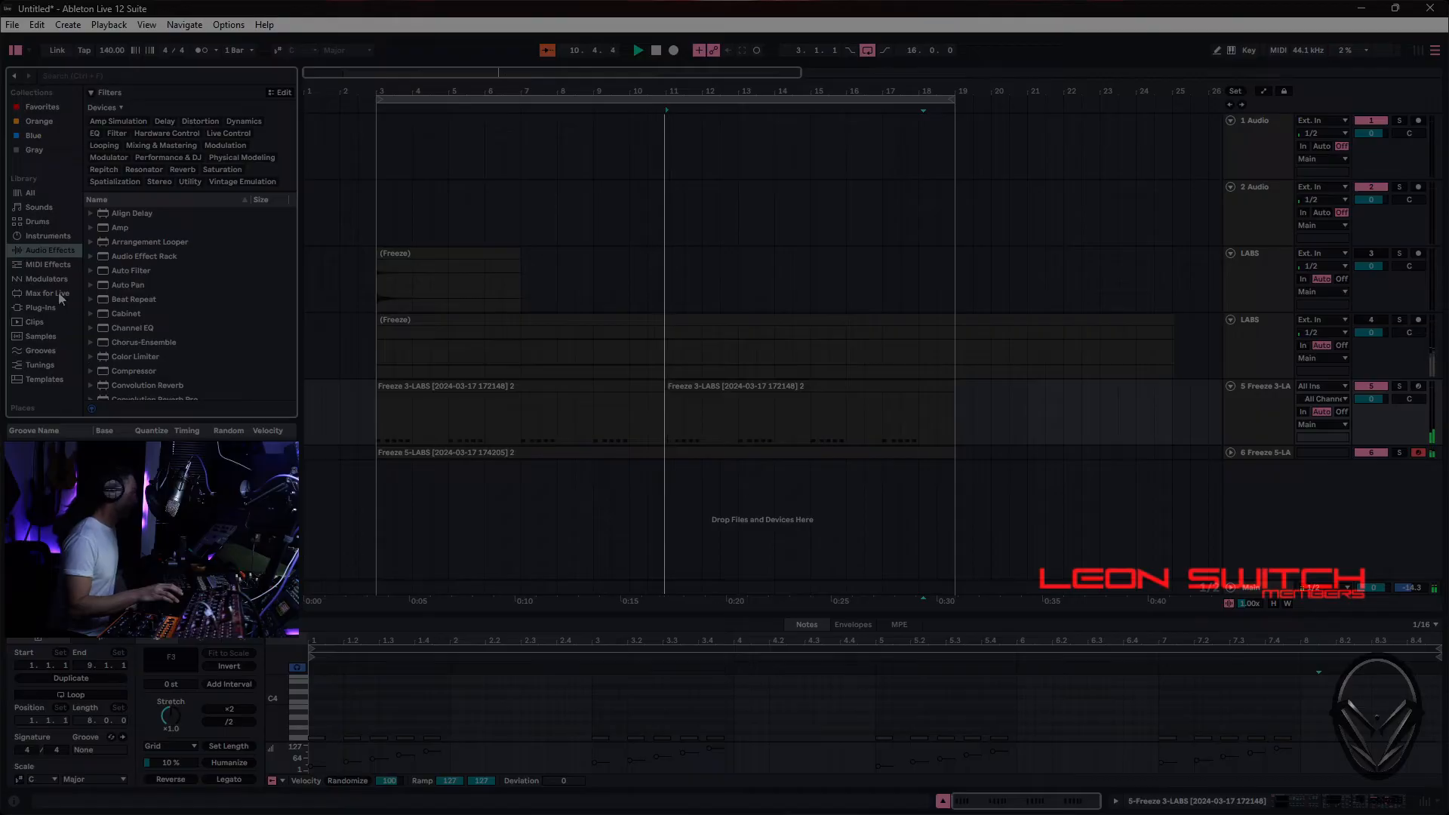
left_click(39, 222)
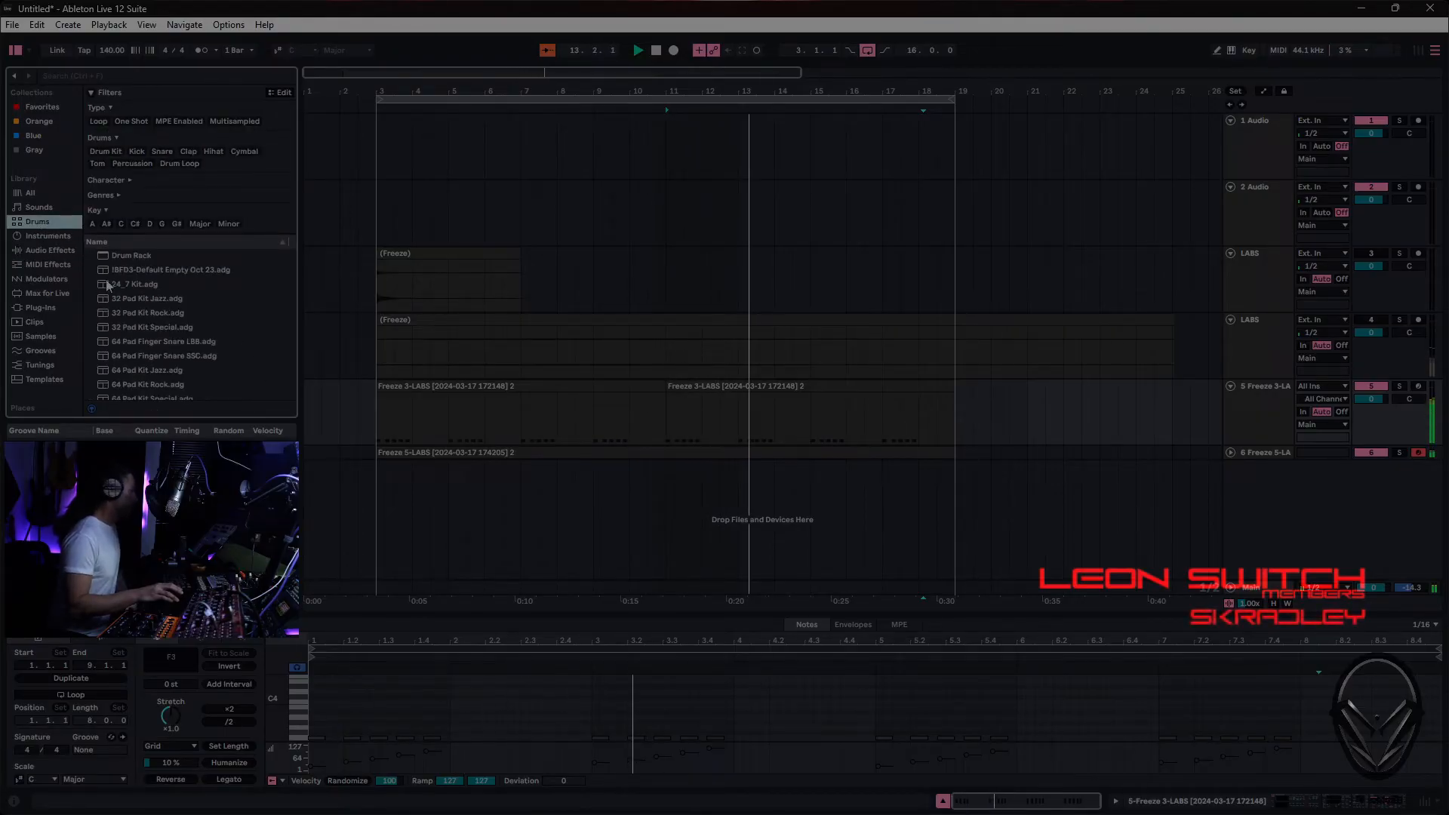
left_click(209, 151)
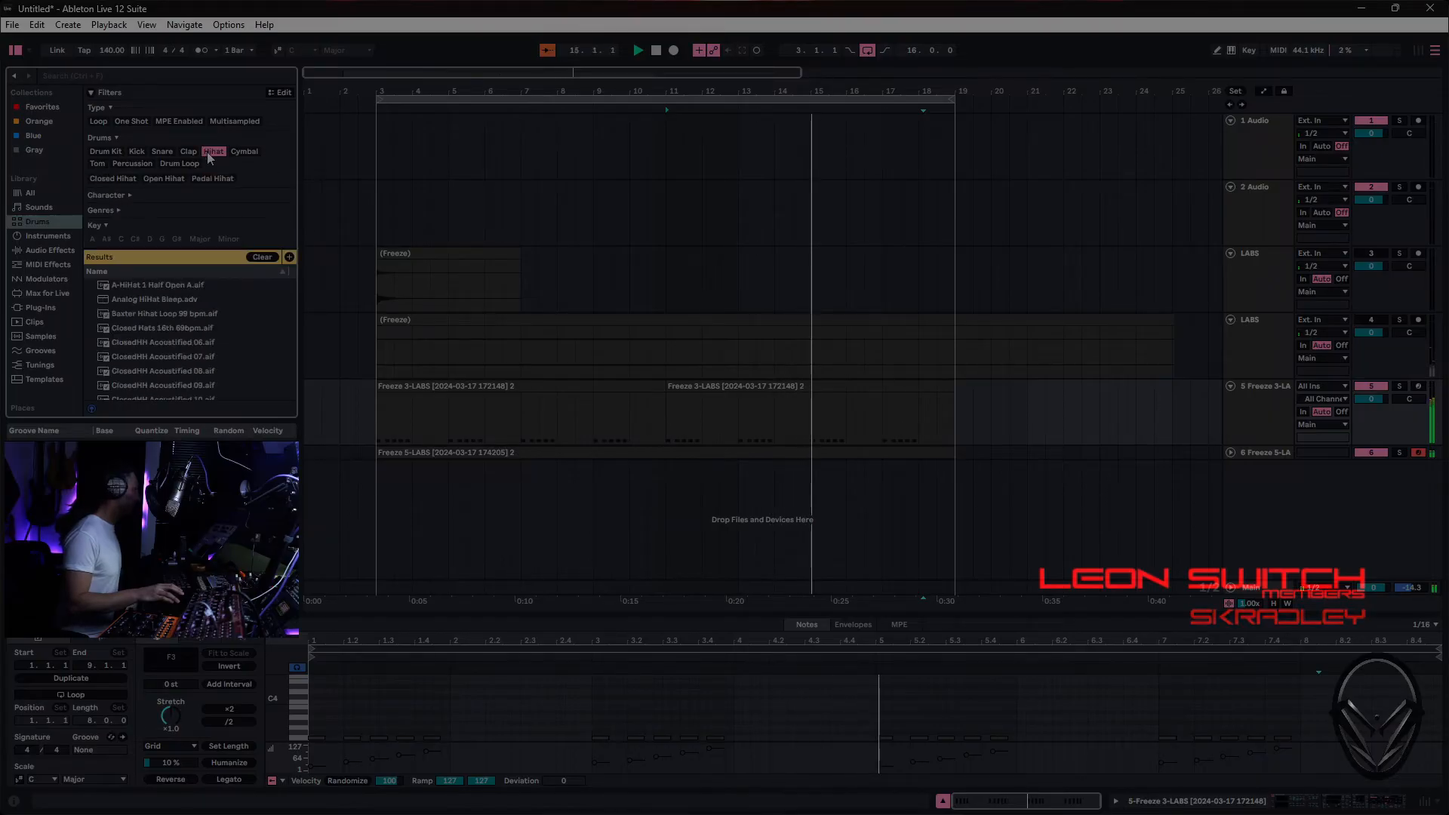
- Audition the hi-hat sounds from Analog HiHat Bleep through ClosedHH Acoustified 07, and replay ClosedHH Acoustified 06
left_click(167, 300)
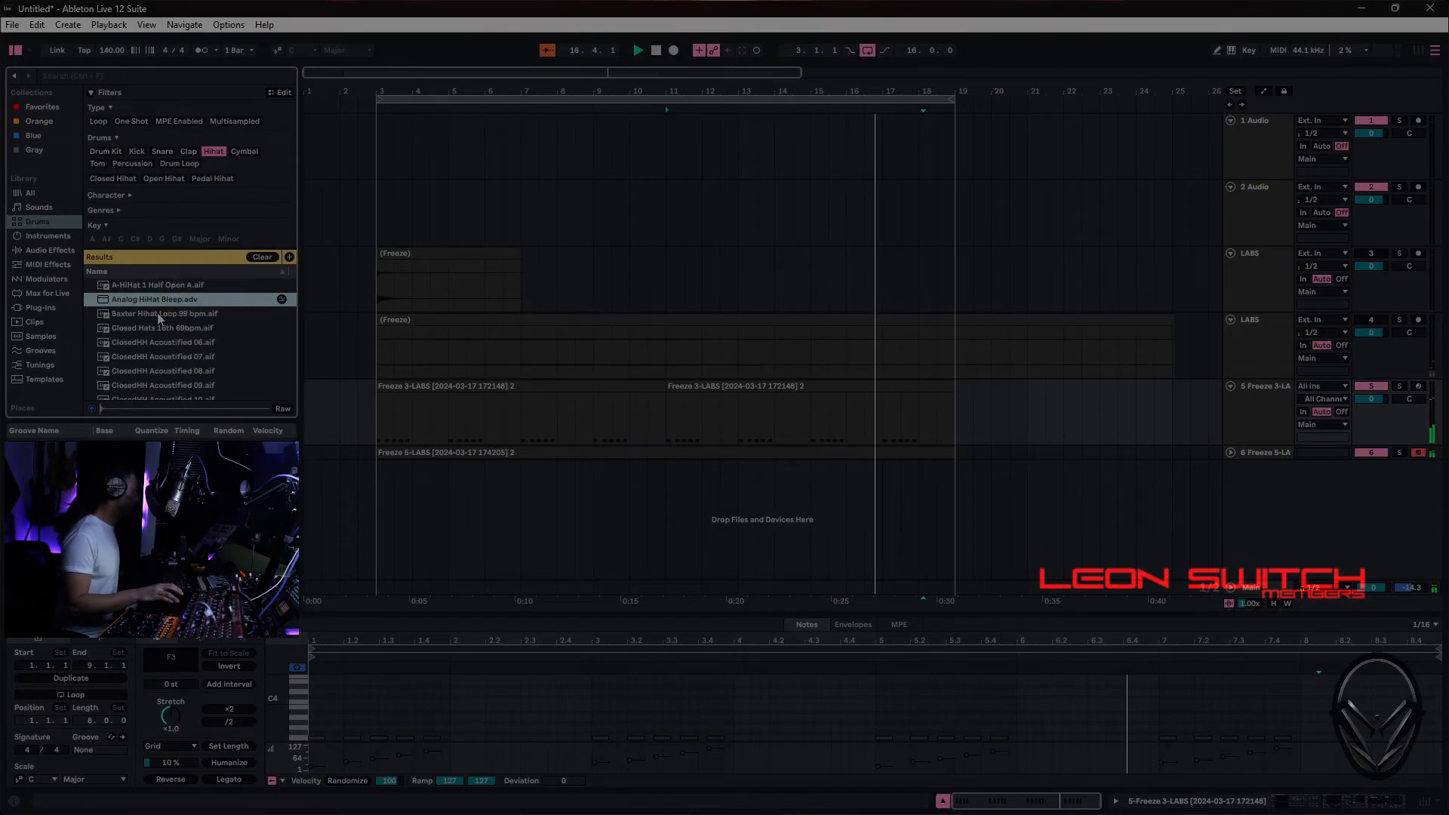
left_click(157, 313)
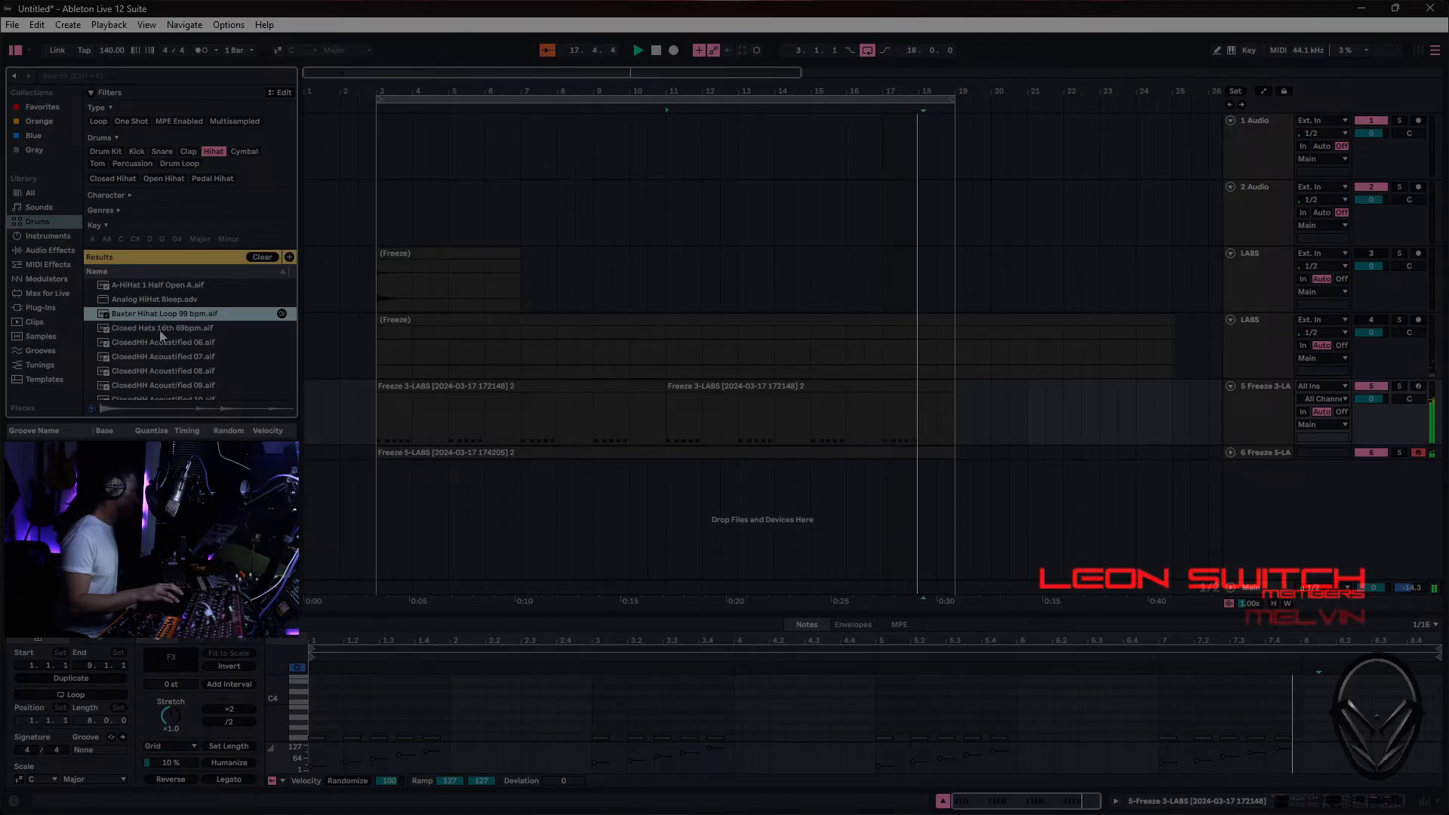
left_click(161, 329)
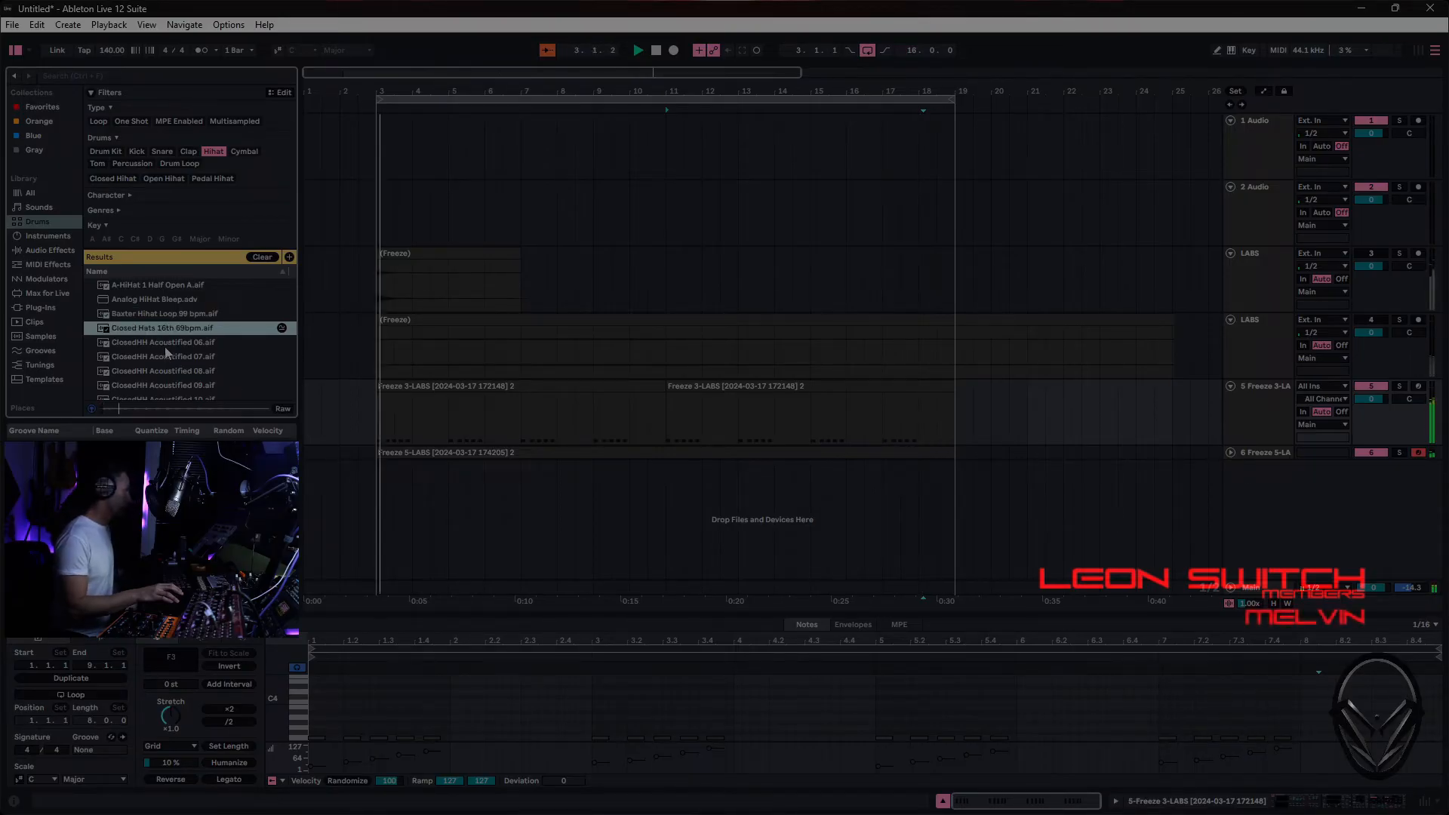
left_click(165, 346)
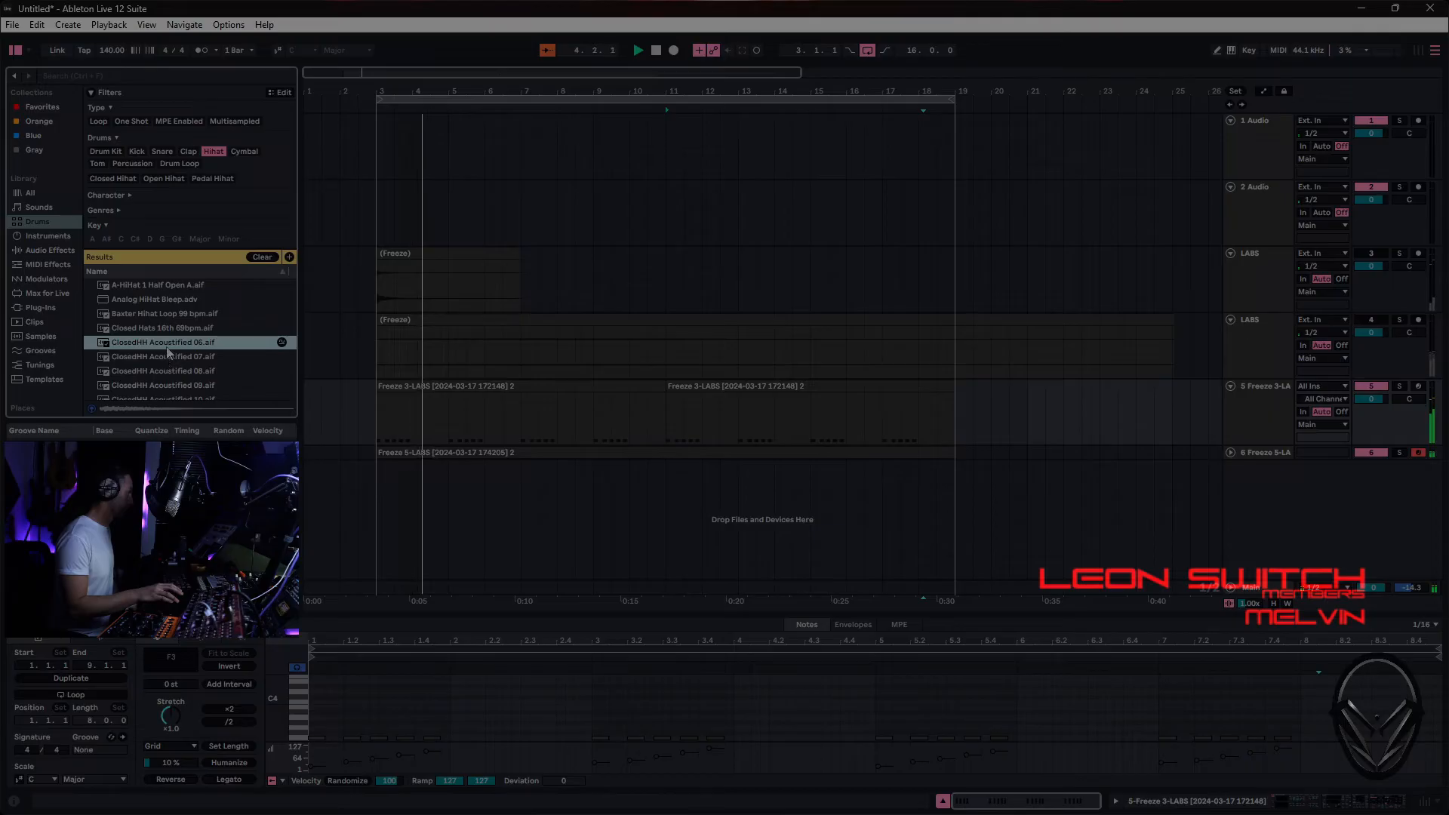
left_click(168, 360)
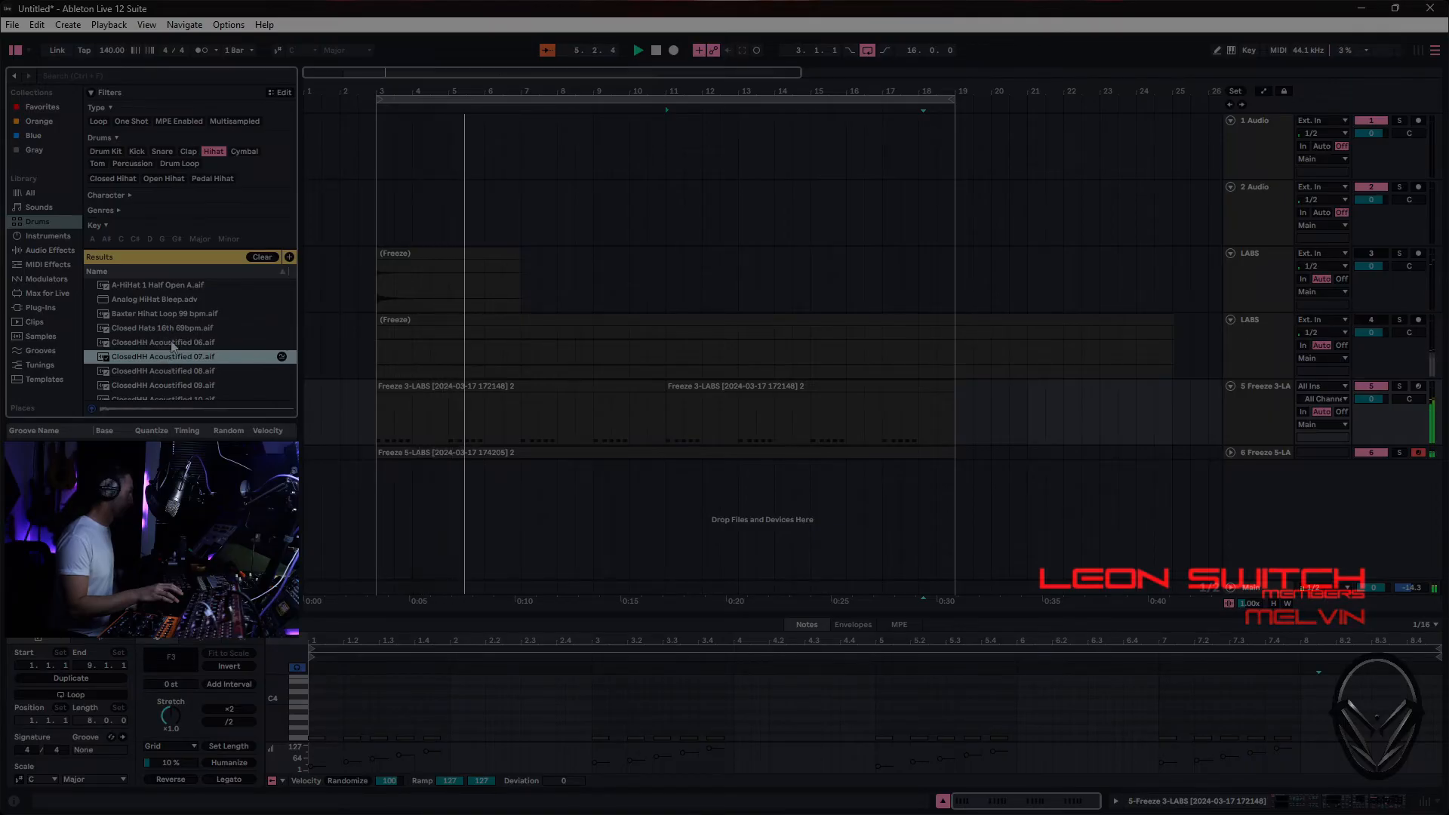
left_click(170, 342)
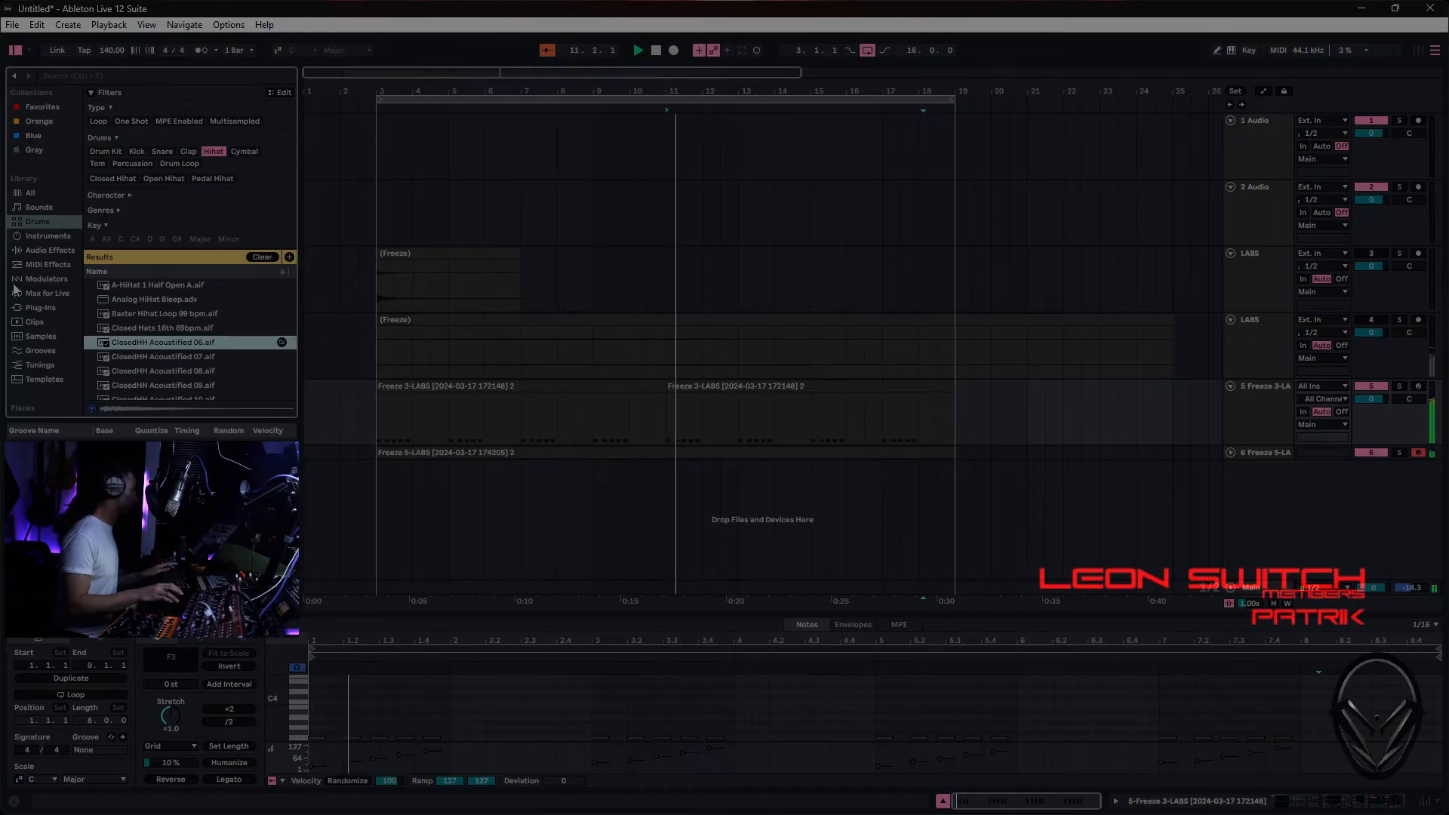
- Add a Drum Rack on a new track and load ClosedHH Acoustified 06 and 07 onto its C1 and C#1 pads
left_click(47, 236)
left_click_drag(137, 294, 452, 510)
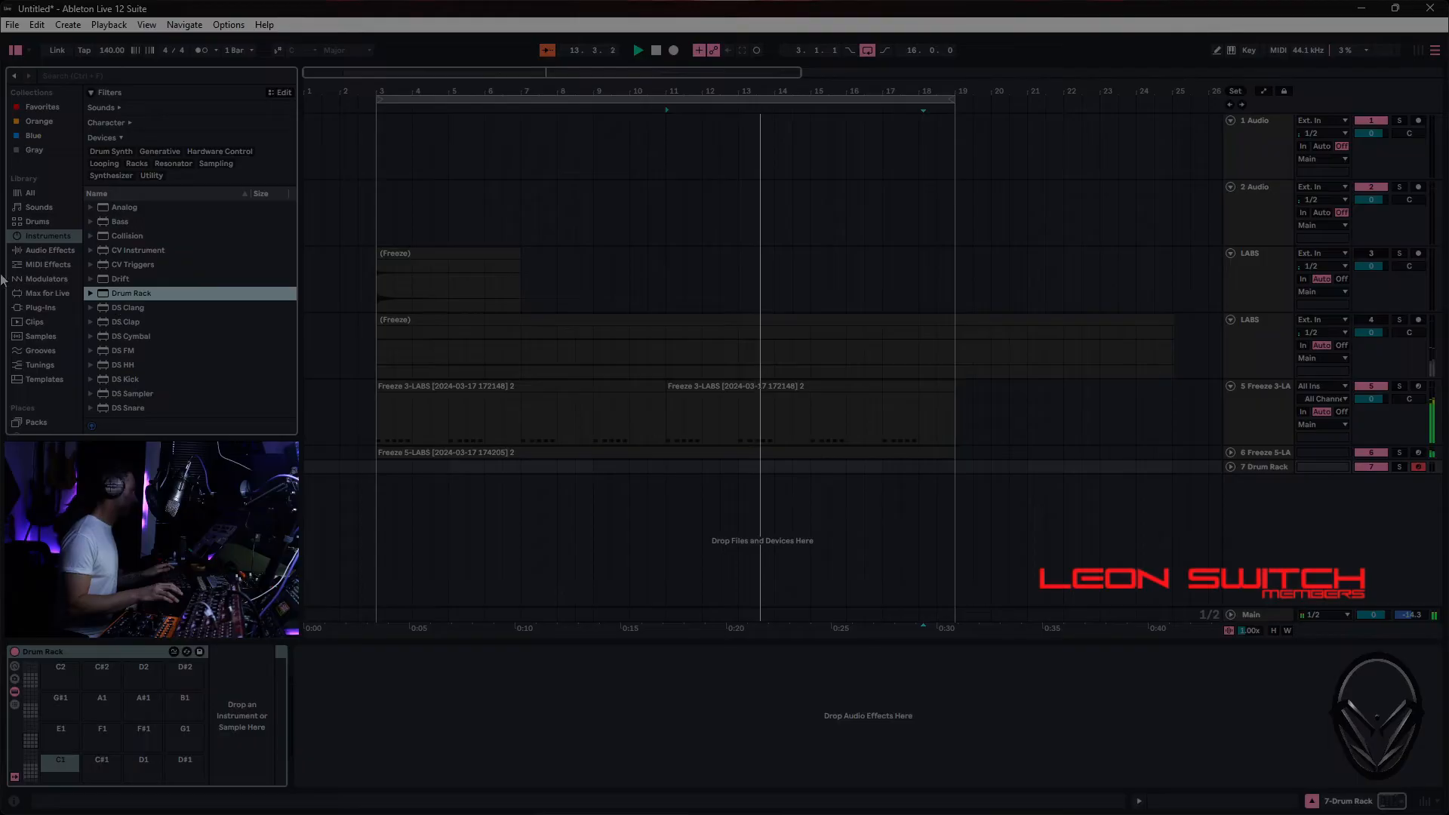
left_click(38, 221)
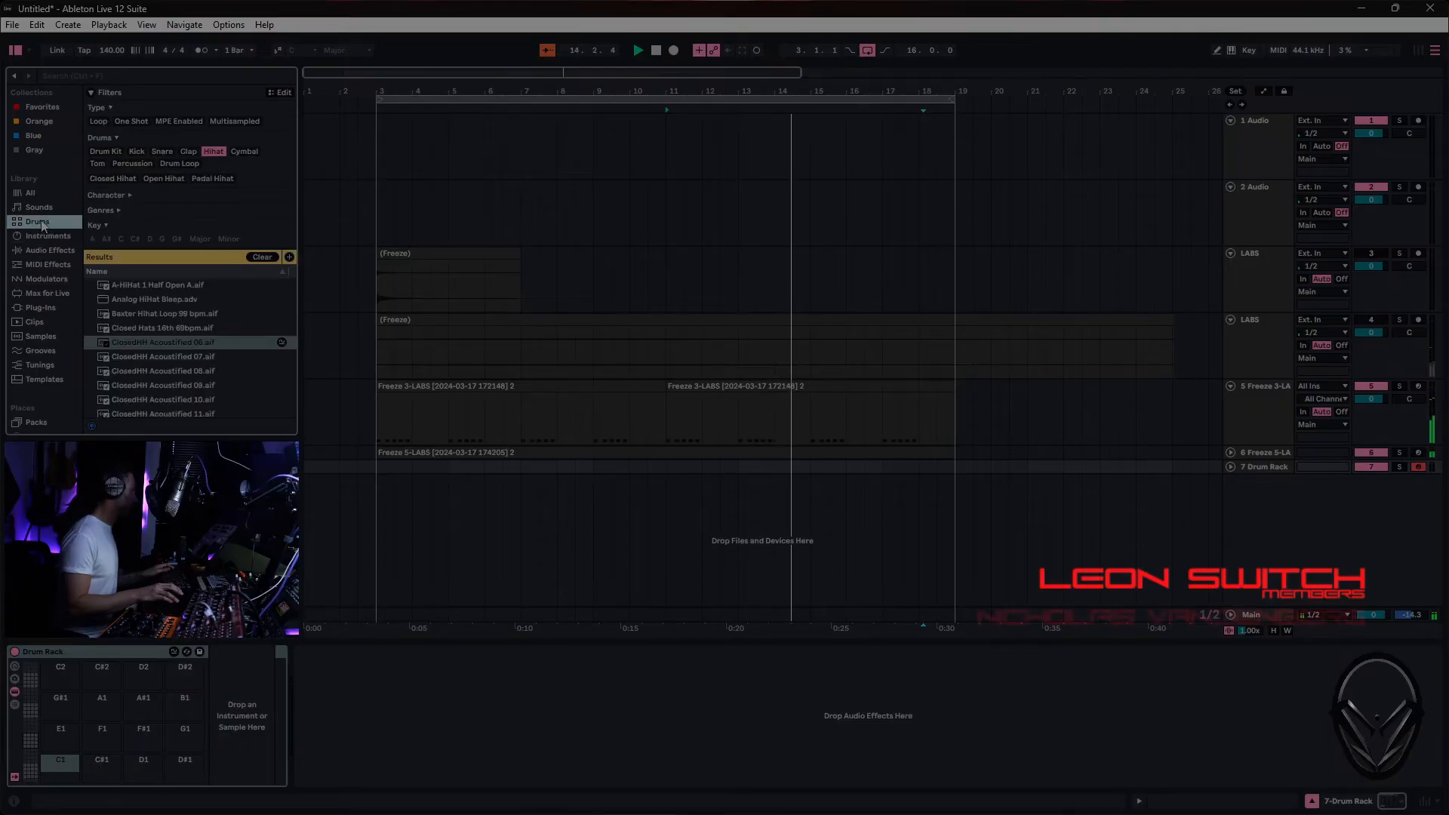
left_click(153, 328, "shift")
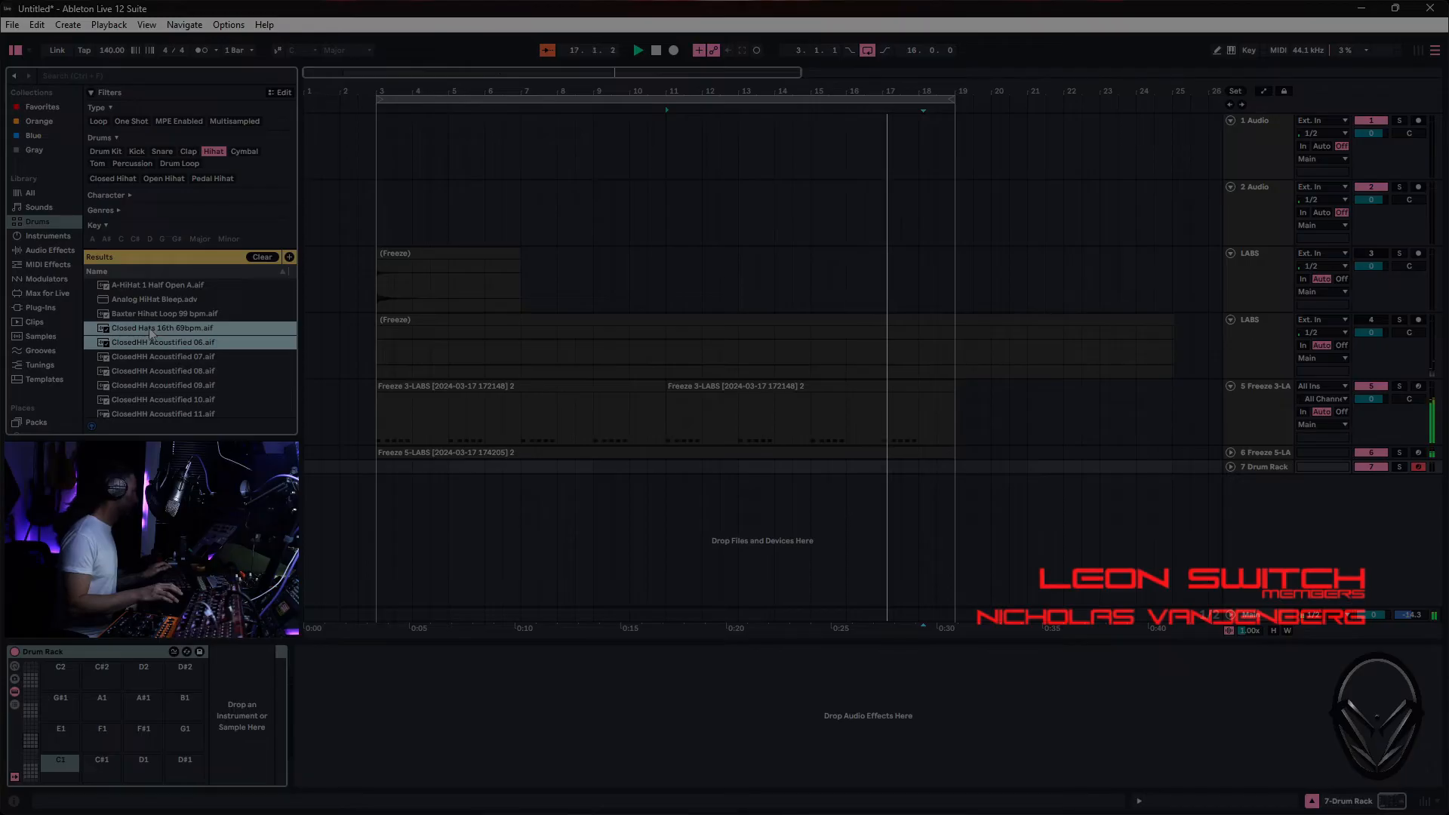
left_click_drag(150, 355, 145, 339)
left_click_drag(132, 416, 42, 753)
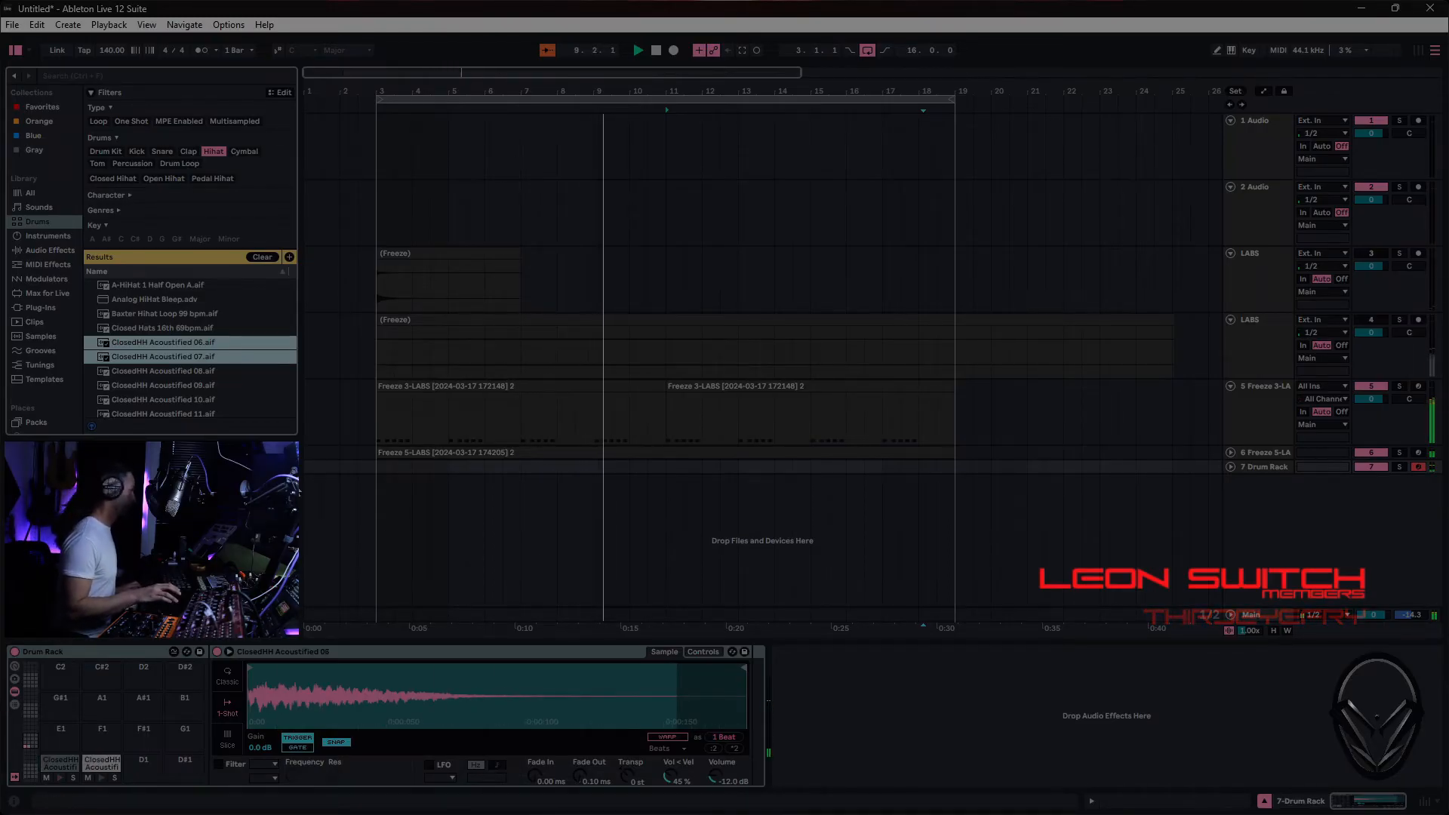
- Insert an empty MIDI clip from bar 3 to bar 11 on the Drum Rack track, and loop playback over that range
left_click_drag(378, 468, 933, 486)
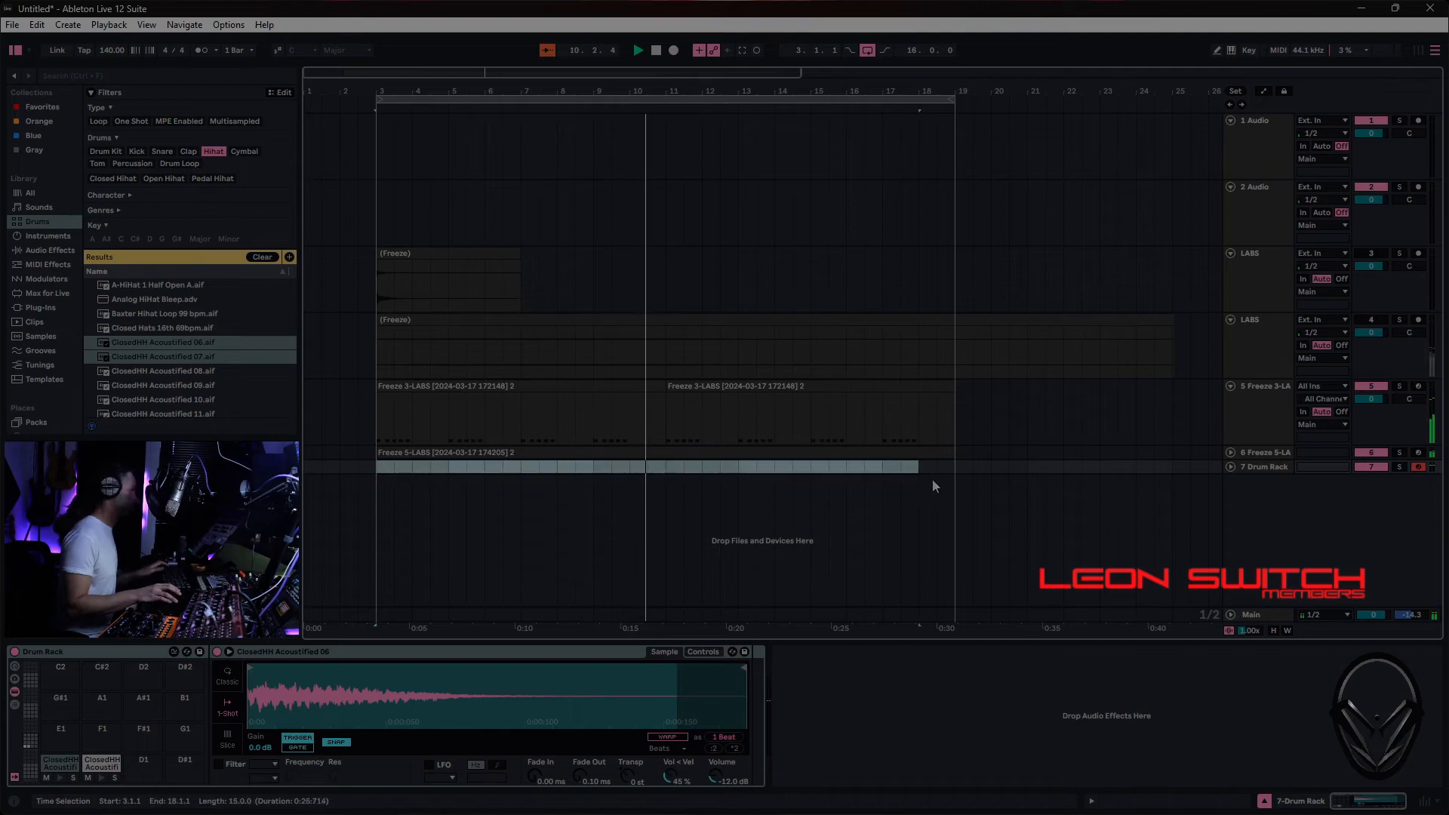
left_click_drag(685, 489, 663, 489)
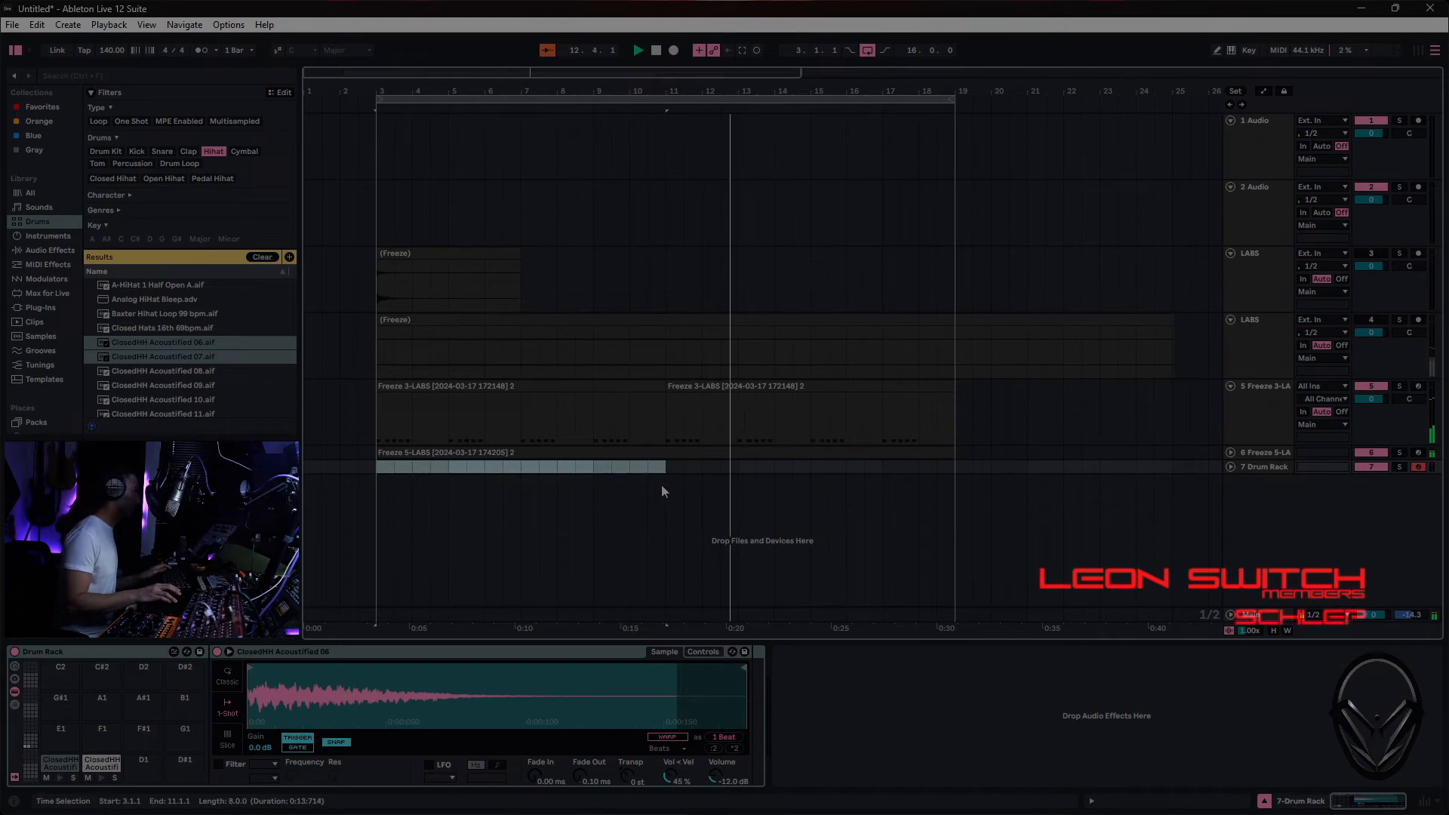
right_click(634, 474)
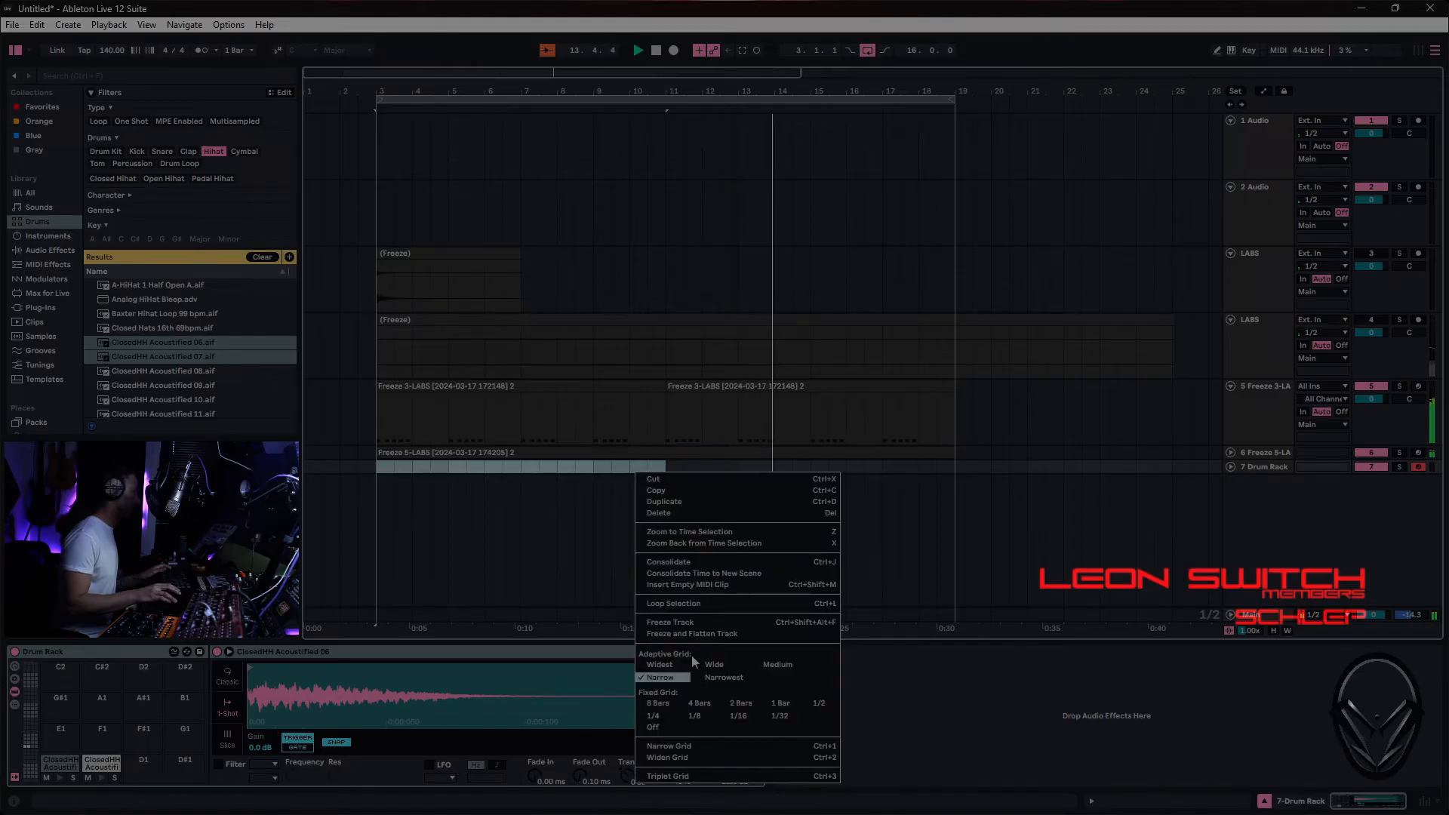
left_click(702, 585)
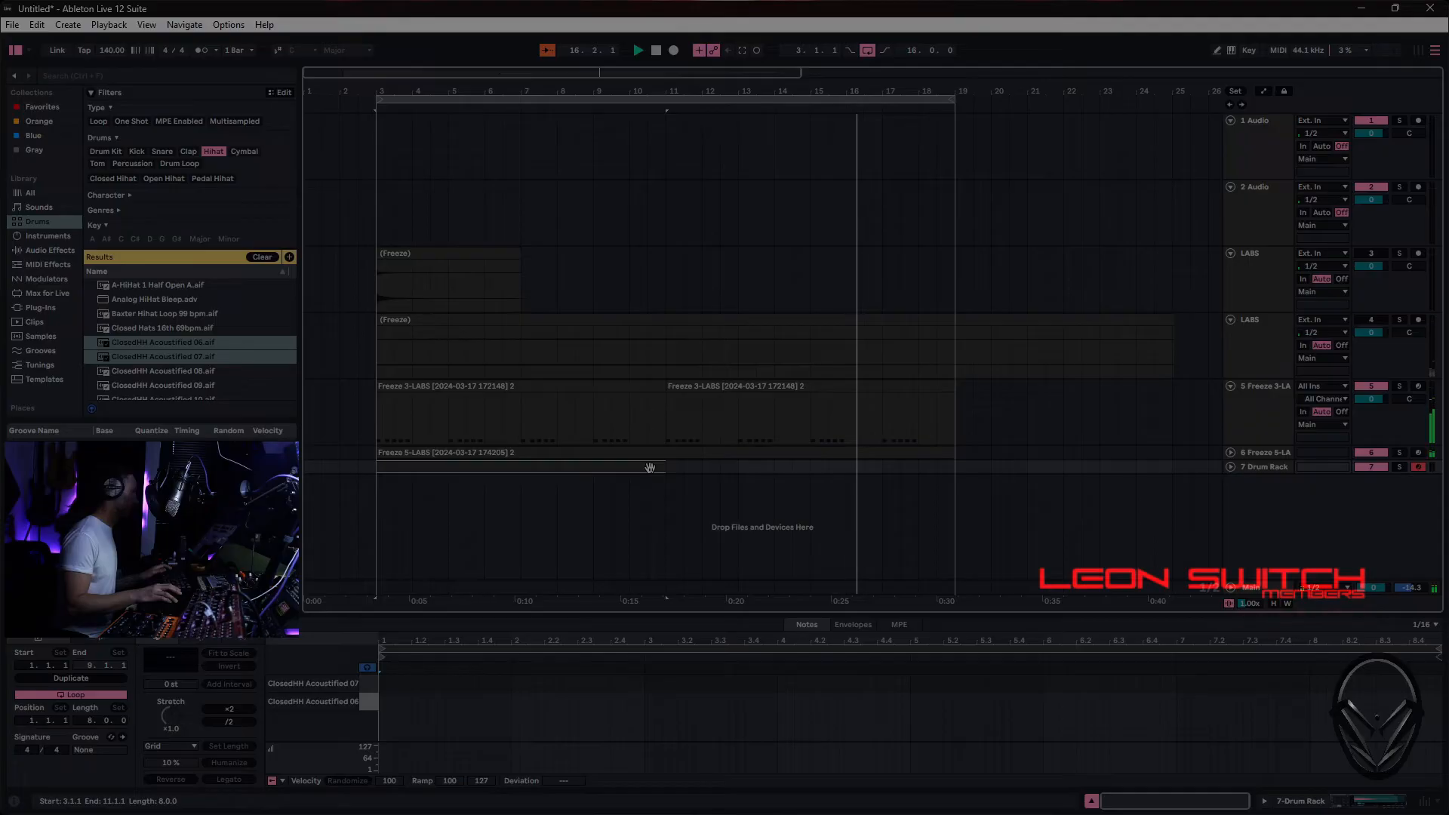
key("ctrl+l")
key("space")
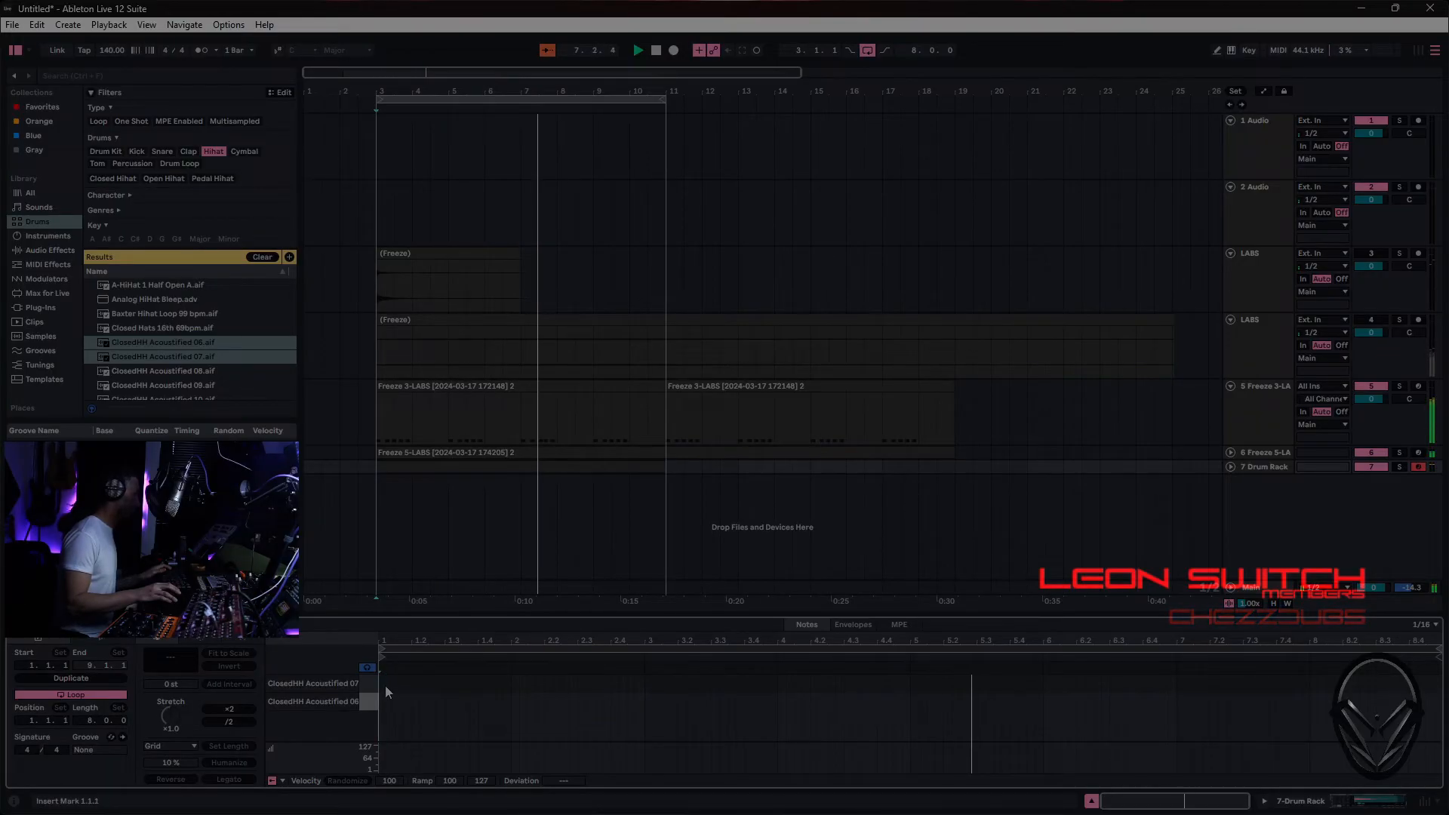
- On a 1/8 grid, draw ClosedHH Acoustified 07 notes at 1.1.1, 1.1.3, 1.3.1 and 1.4.3, and a 06 note at 1.2.3
right_click(427, 687)
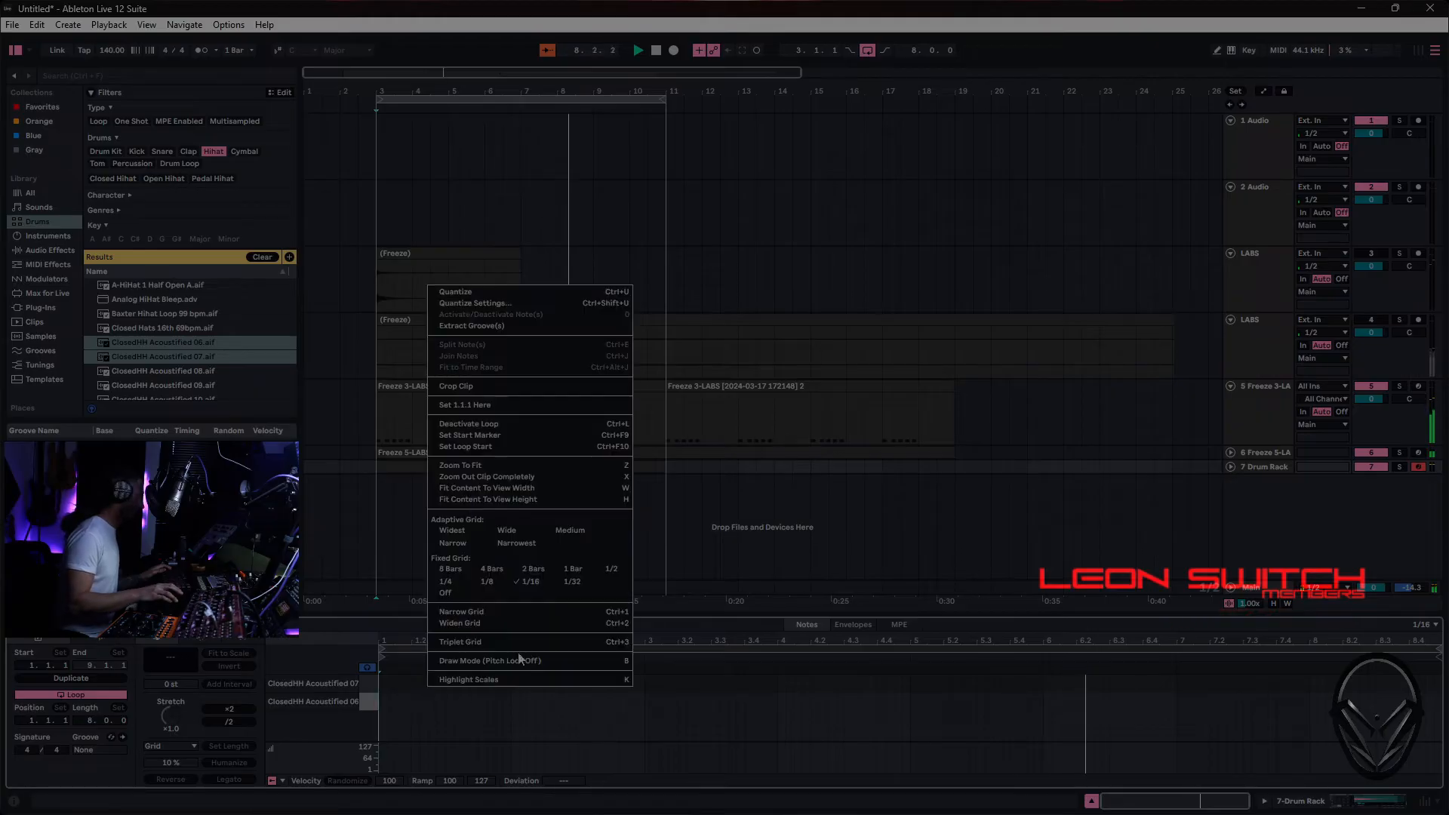
left_click(488, 593)
left_click(485, 591)
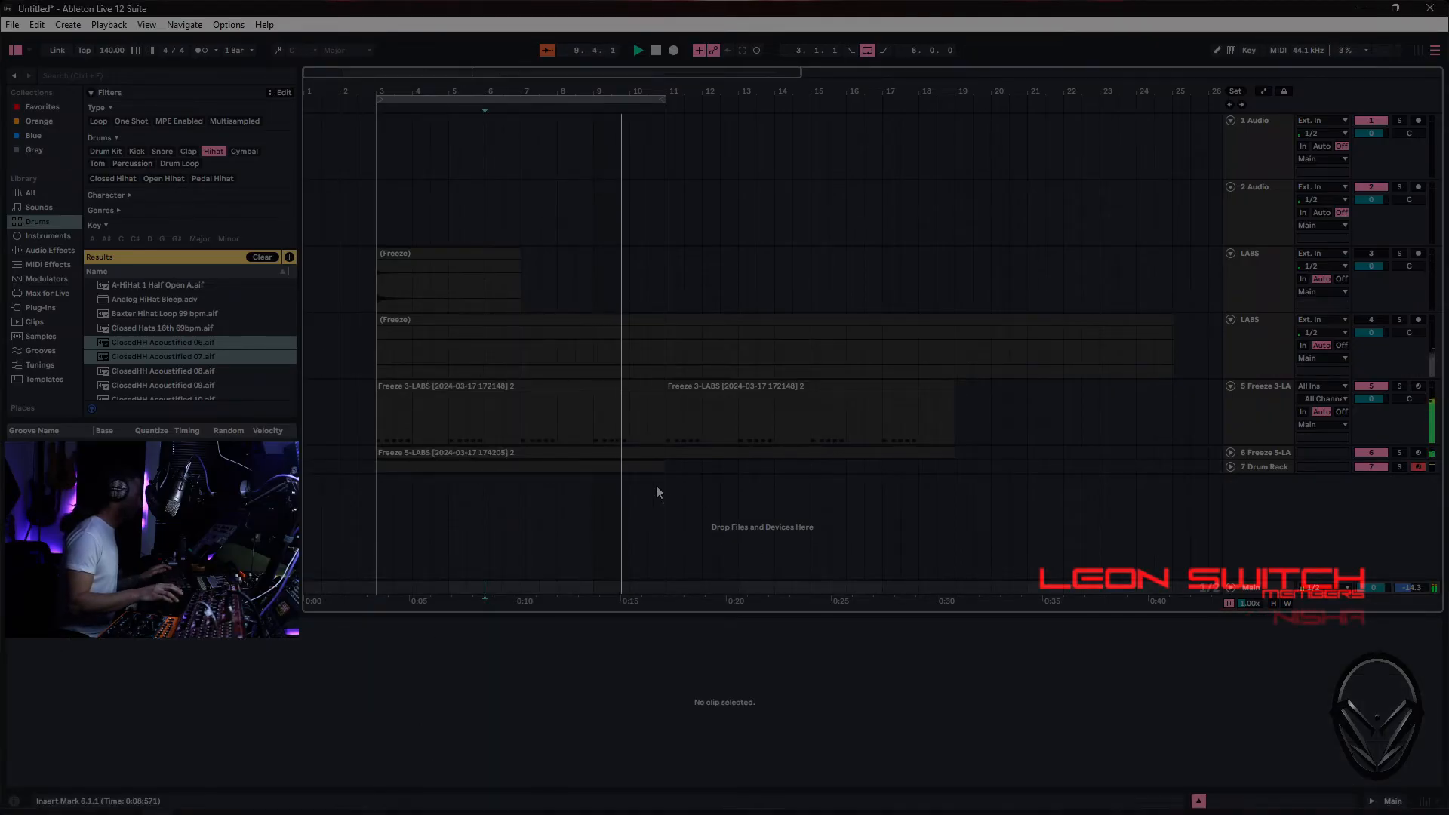
left_click(645, 466)
left_click(382, 681)
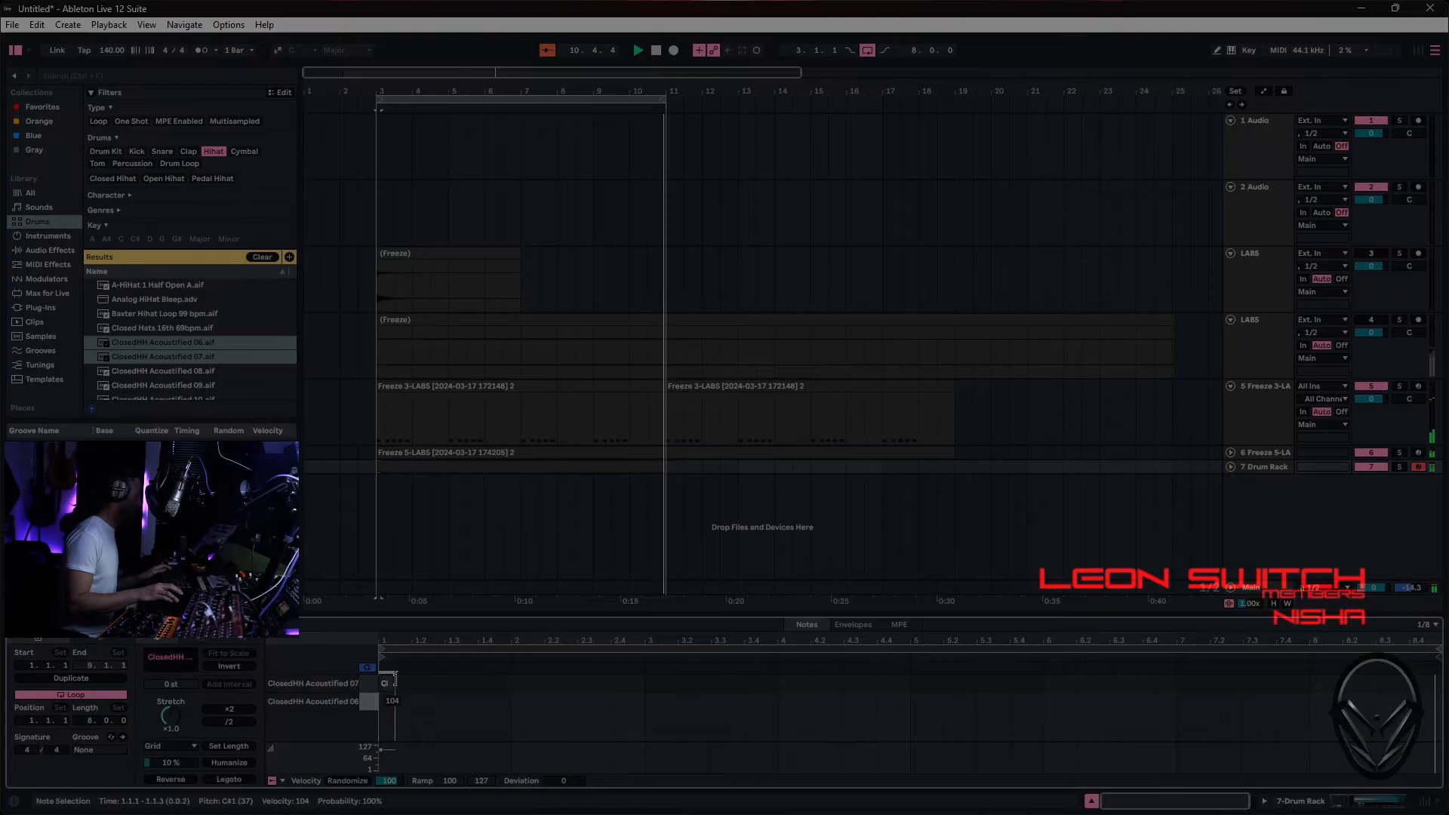
left_click_drag(391, 688, 447, 712)
left_click(477, 710)
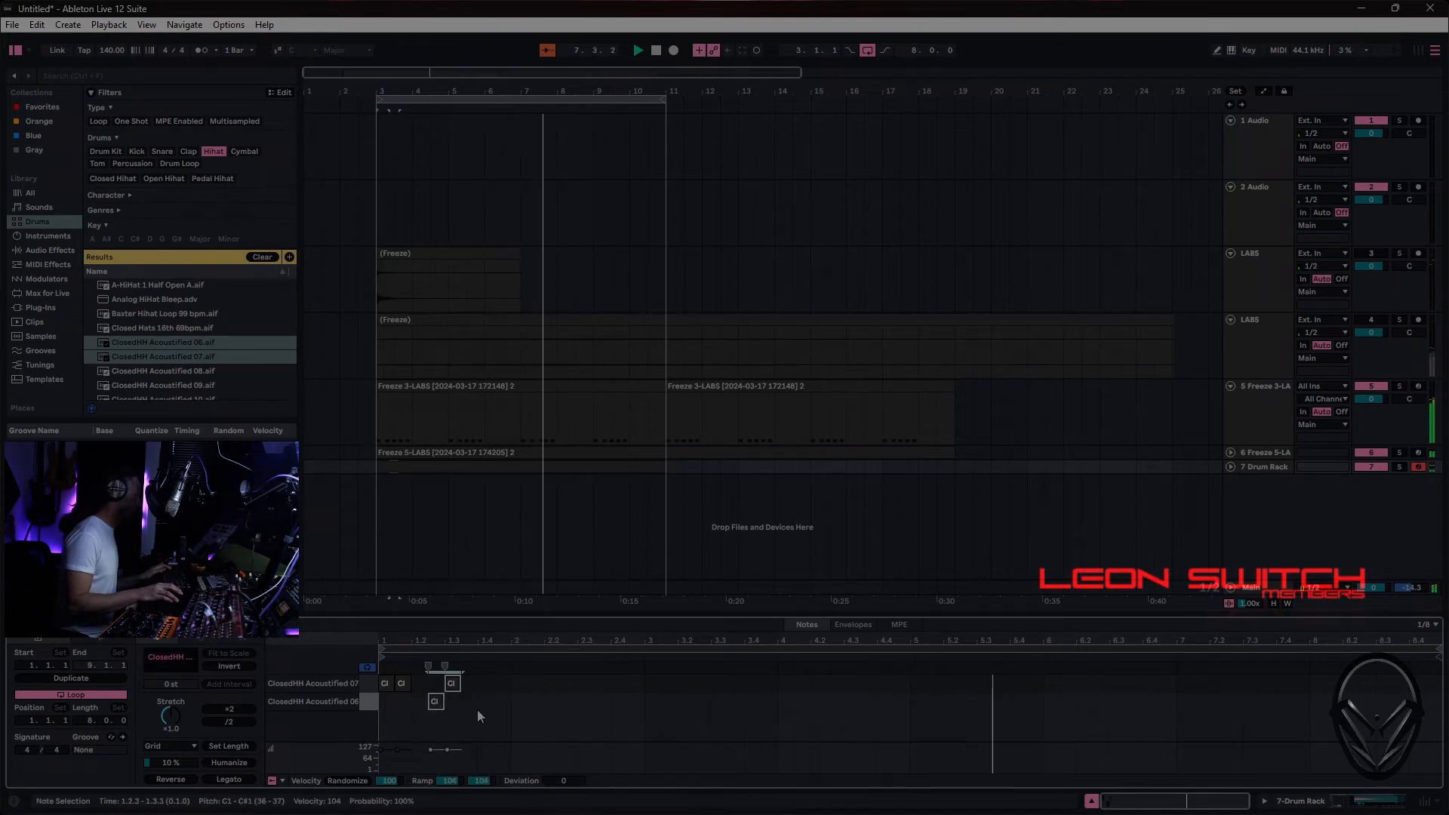
left_click_drag(451, 684, 502, 689)
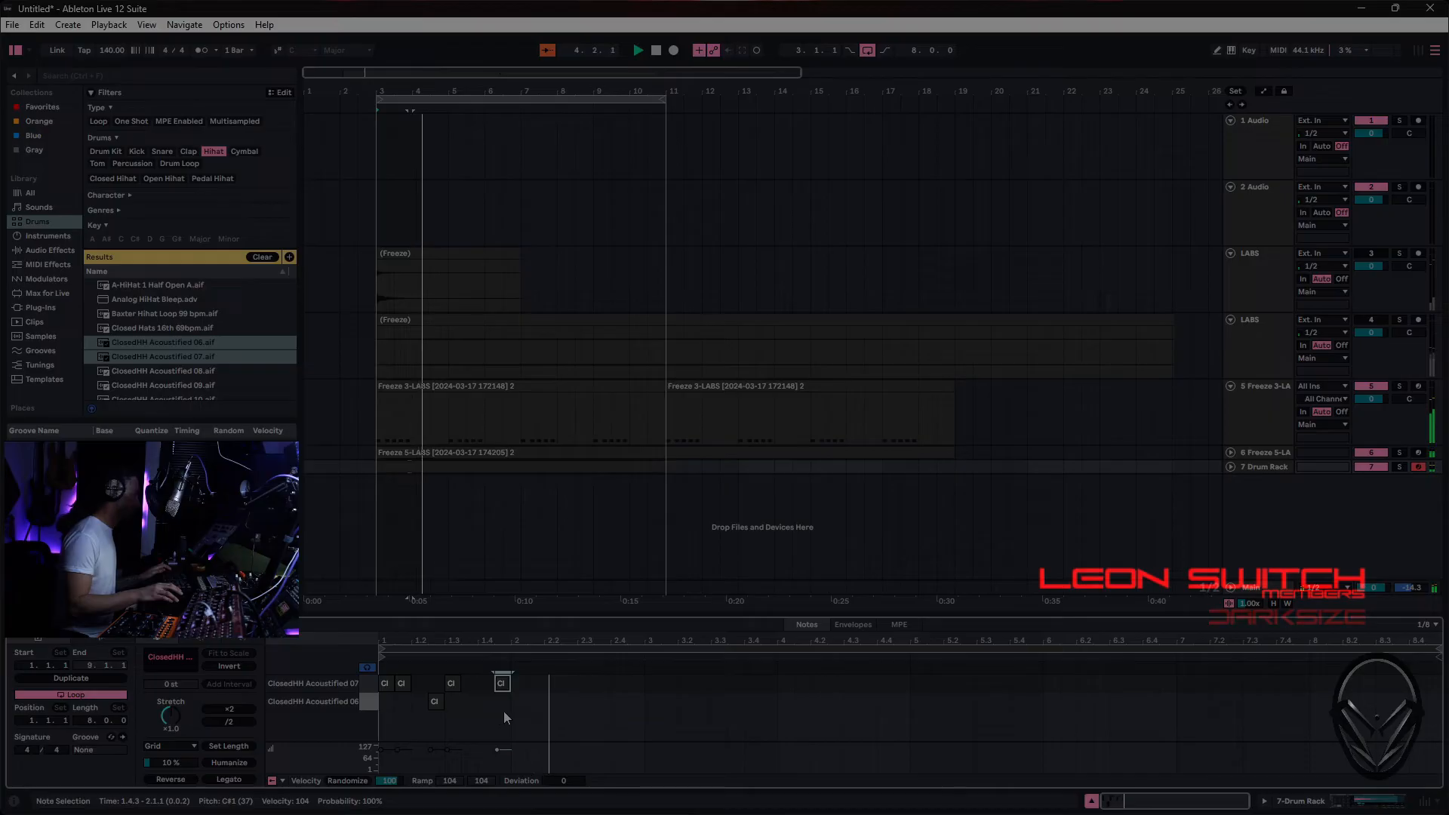
- Duplicate the hi-hat pattern into bar 2 and vary it: delete the 2.1.1 note, move 2.4.3 to the 06 row, add 07 at 2.4.1
key("ctrl+a")
key("ctrl+d")
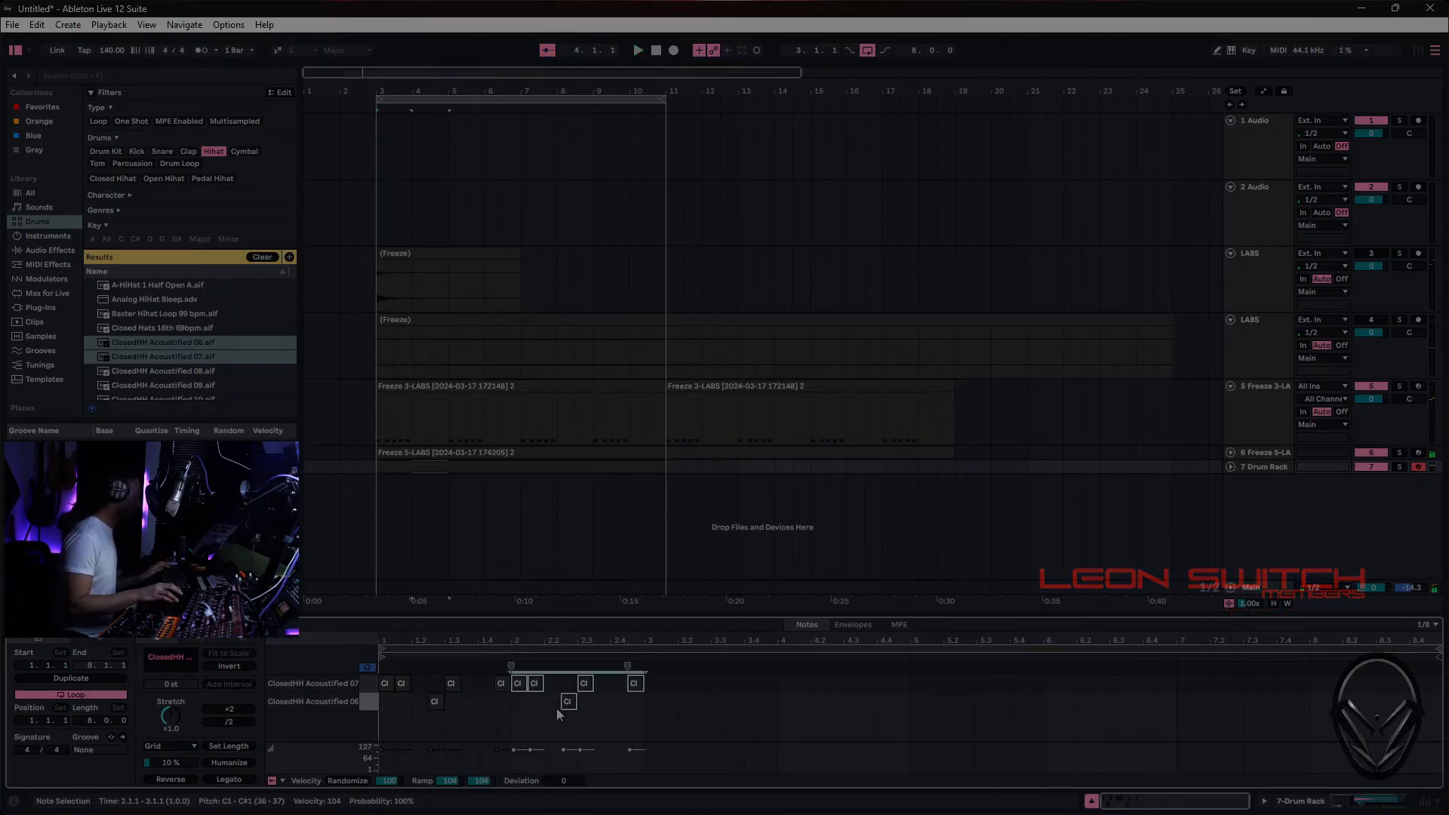
double_click(517, 684)
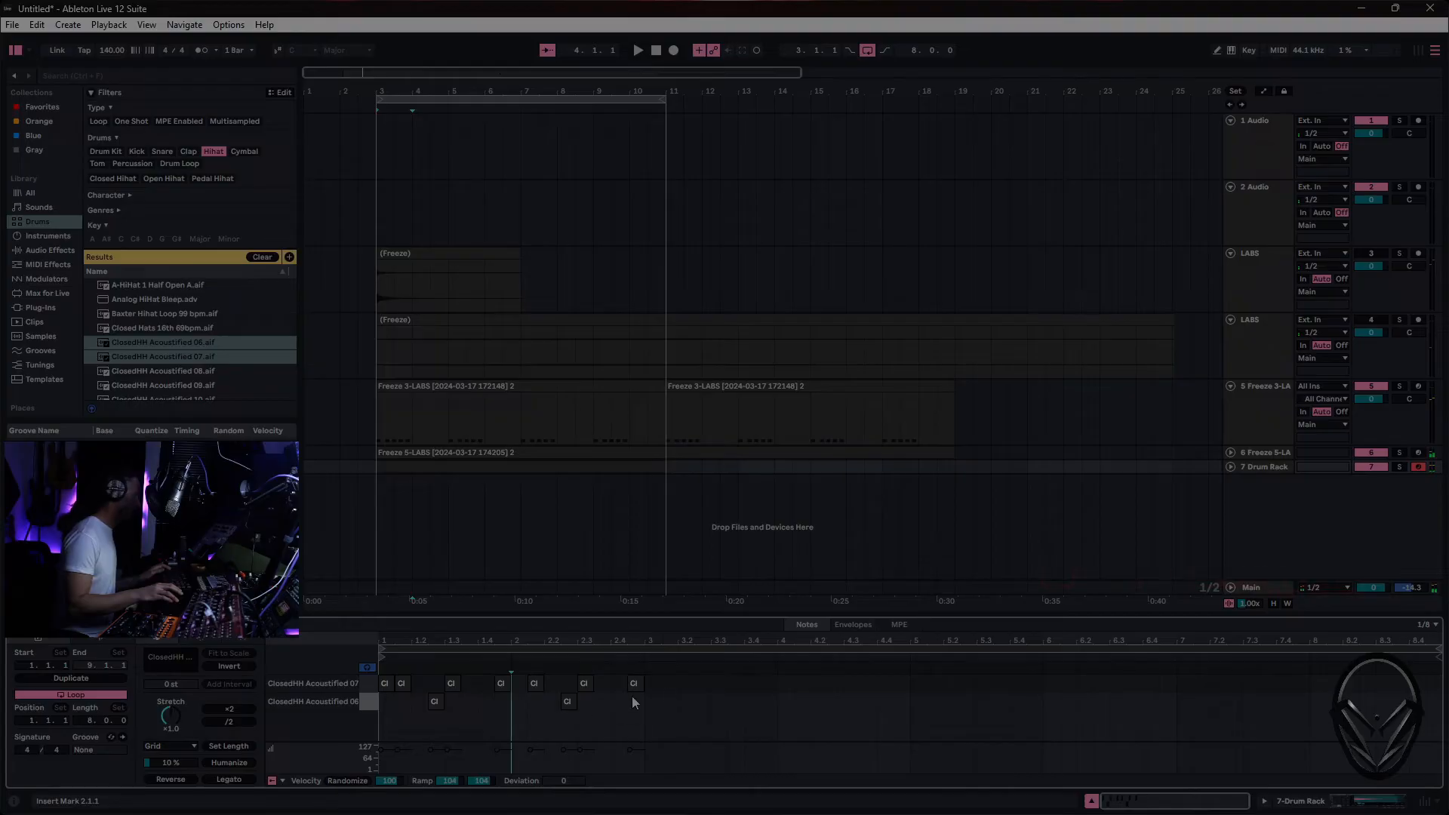
left_click_drag(636, 685, 637, 698)
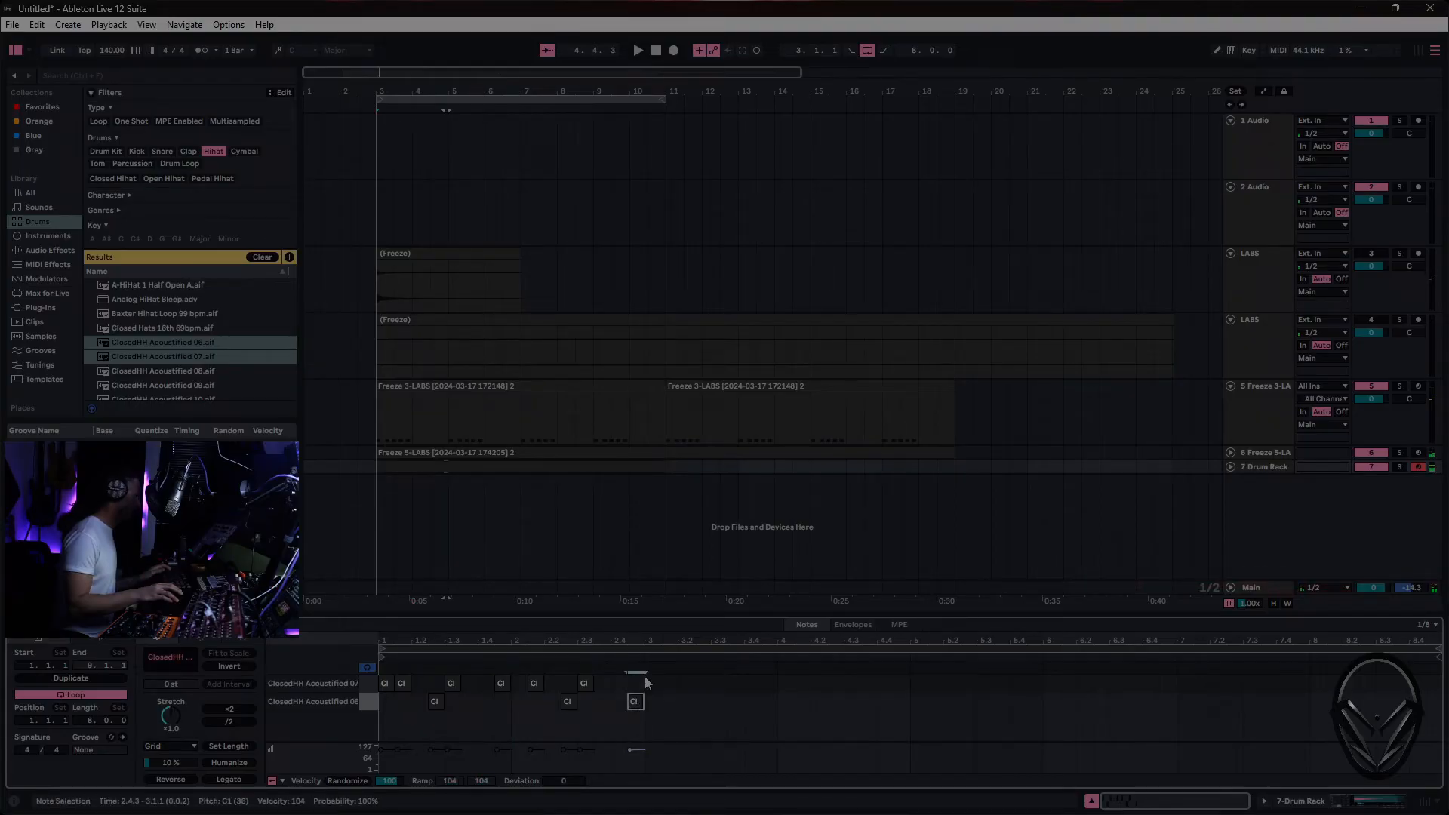
left_click(659, 691)
- Duplicate the two-bar hi-hat pattern three times to fill the eight-bar clip
key("ctrl+a")
key("ctrl+d")
key("ctrl+d")
key("ctrl+d")
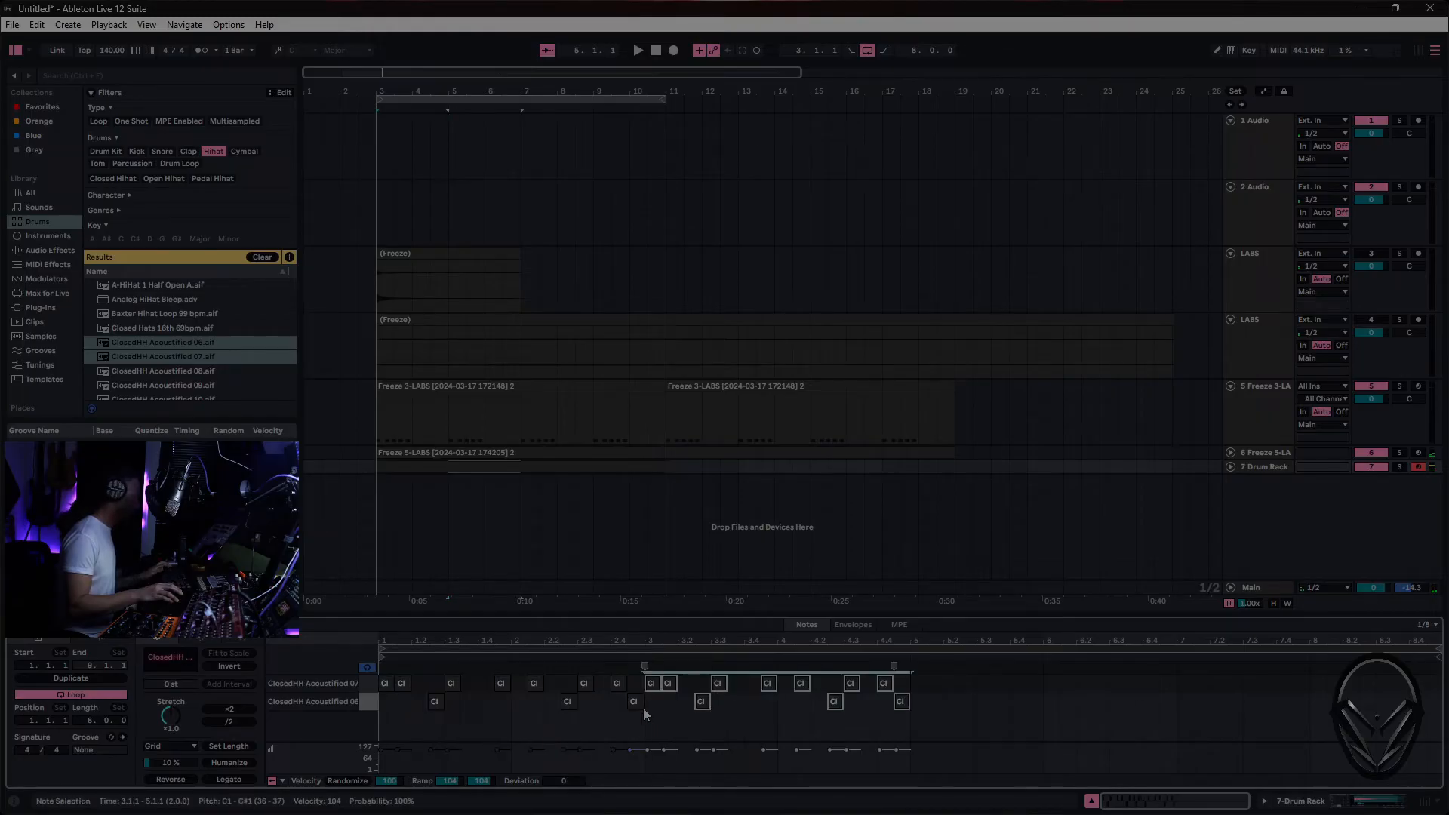
- Play the arrangement with the hi-hat clip duplicated at bar 11, and extend the loop to bar 19
key("space")
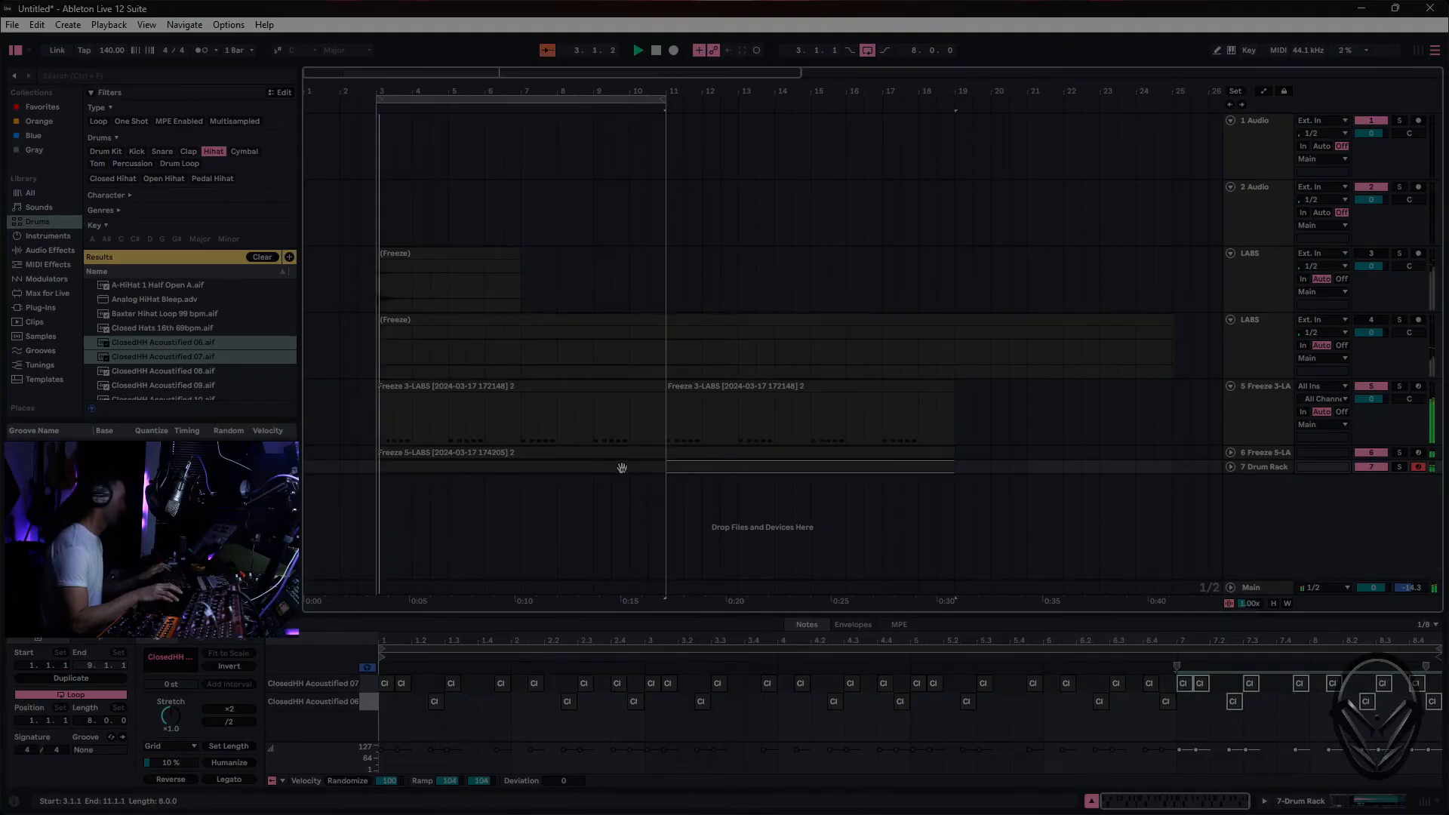
left_click_drag(658, 97, 954, 96)
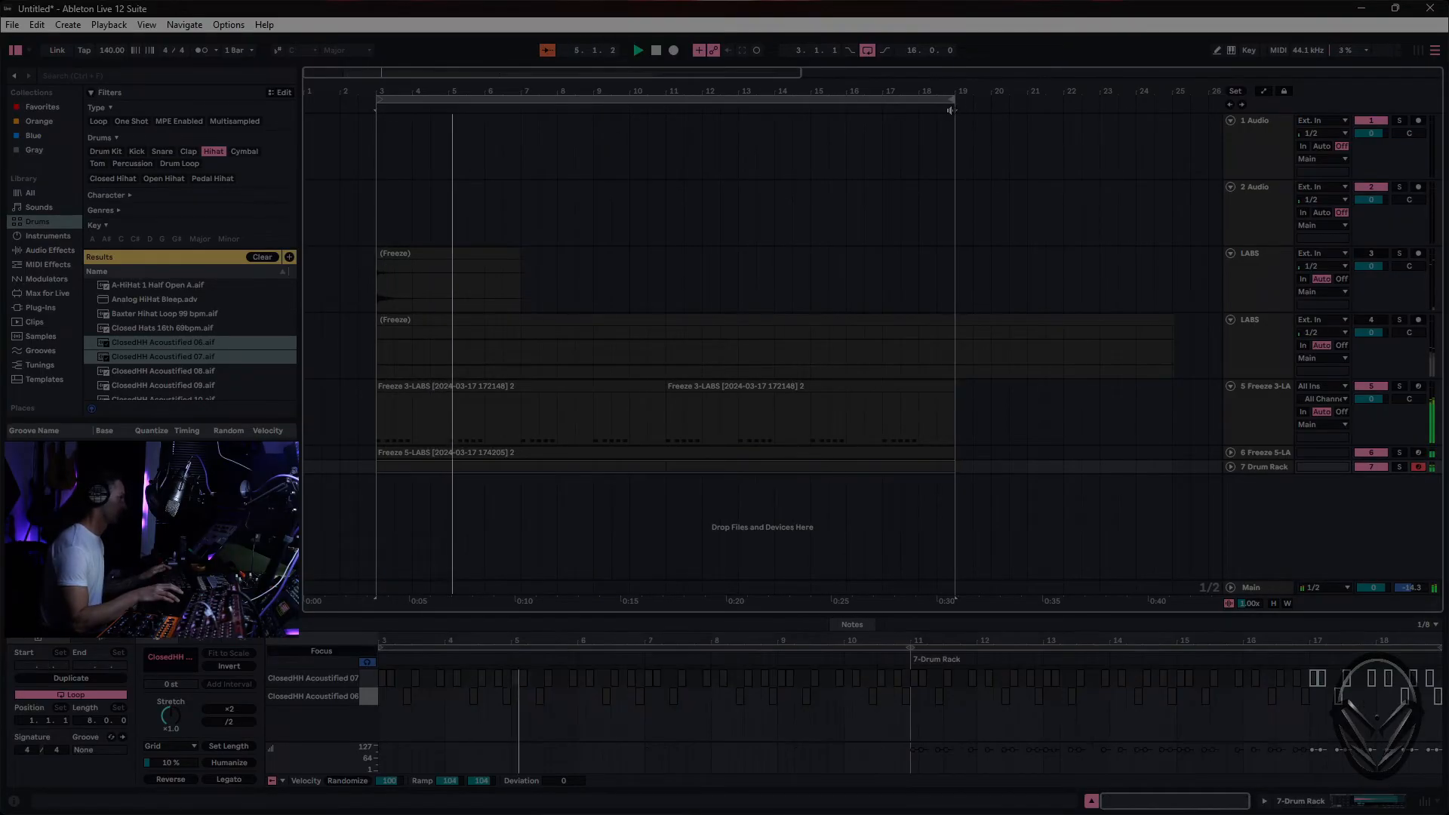
- Add an Auto Filter after the Drum Rack, set to high-pass with a 732 Hz cutoff and 0% resonance
left_click(1293, 469)
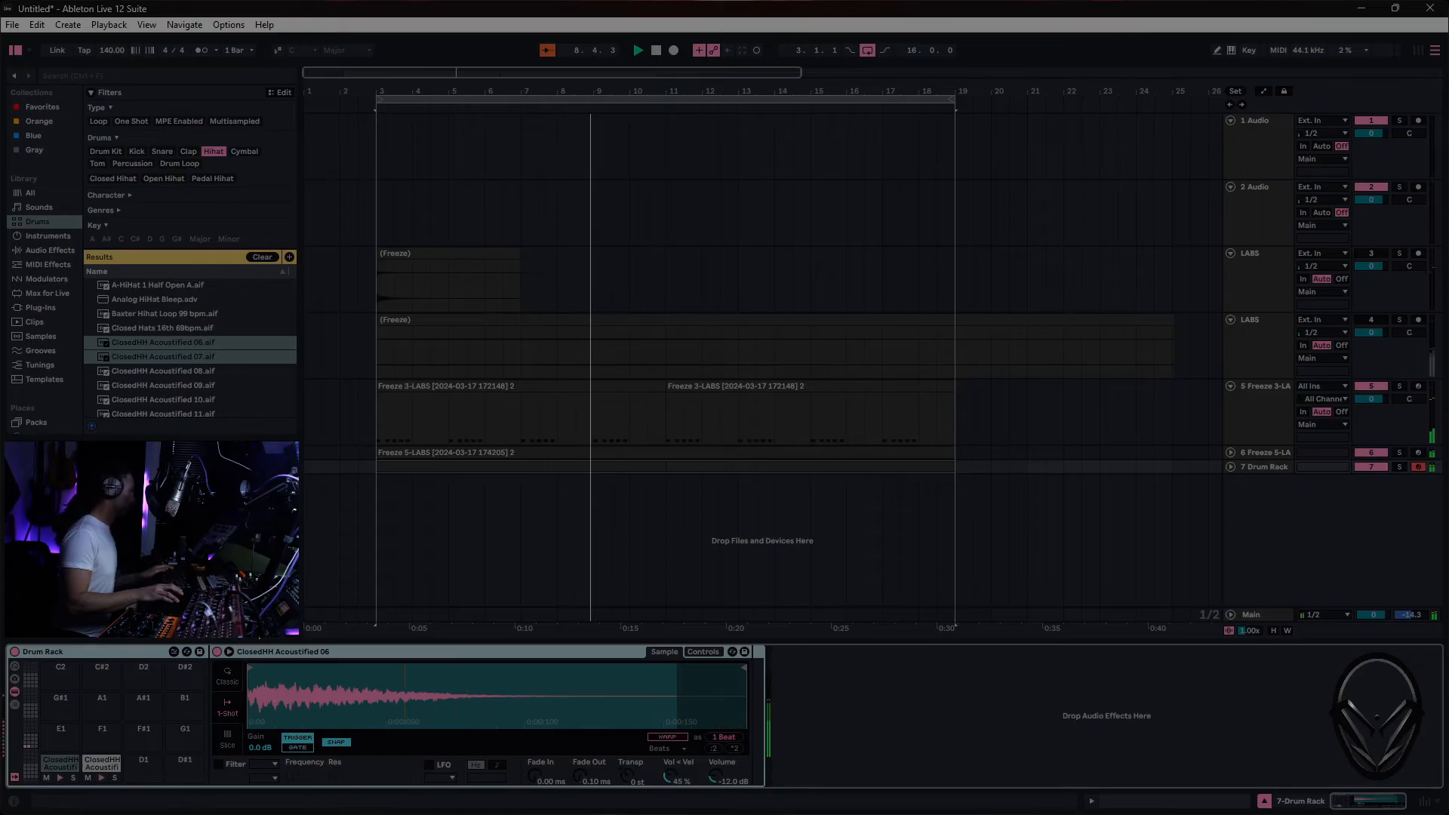
left_click(37, 251)
left_click_drag(124, 271, 1088, 728)
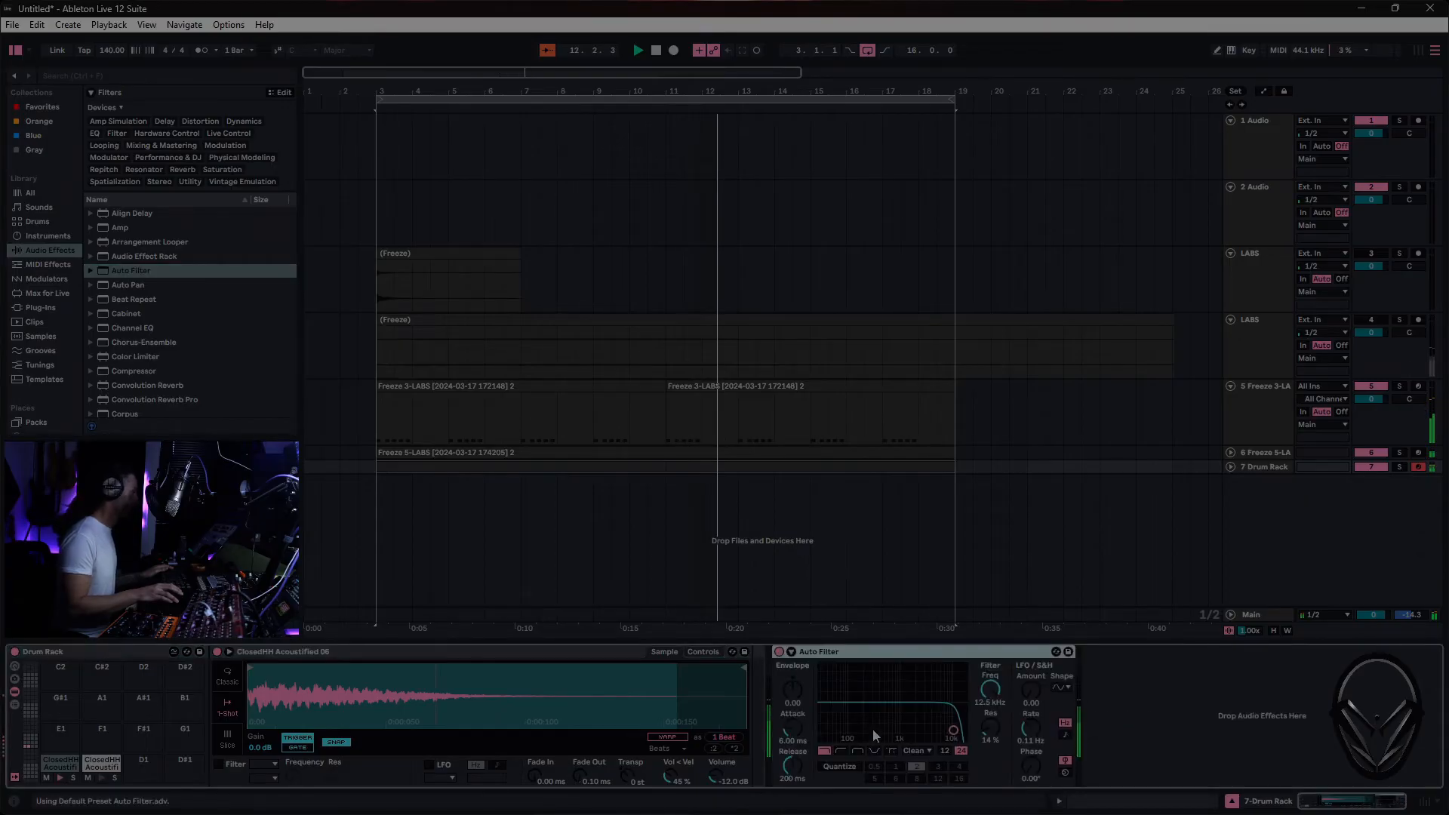
left_click(841, 750)
left_click_drag(953, 730, 893, 737)
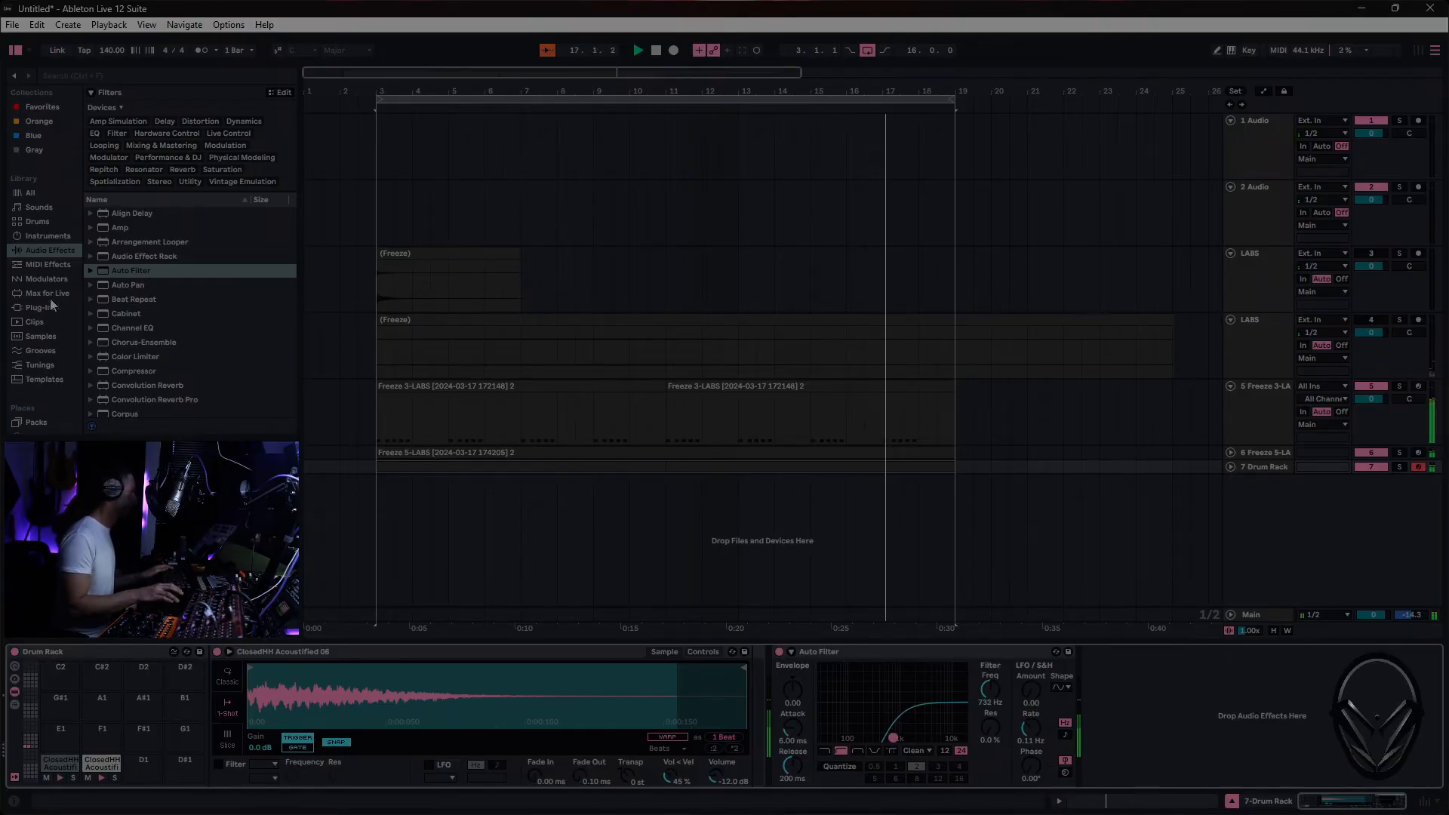
- Add a Delay effect after the Auto Filter on the Drum Rack track
scroll(132, 249, "down", 1)
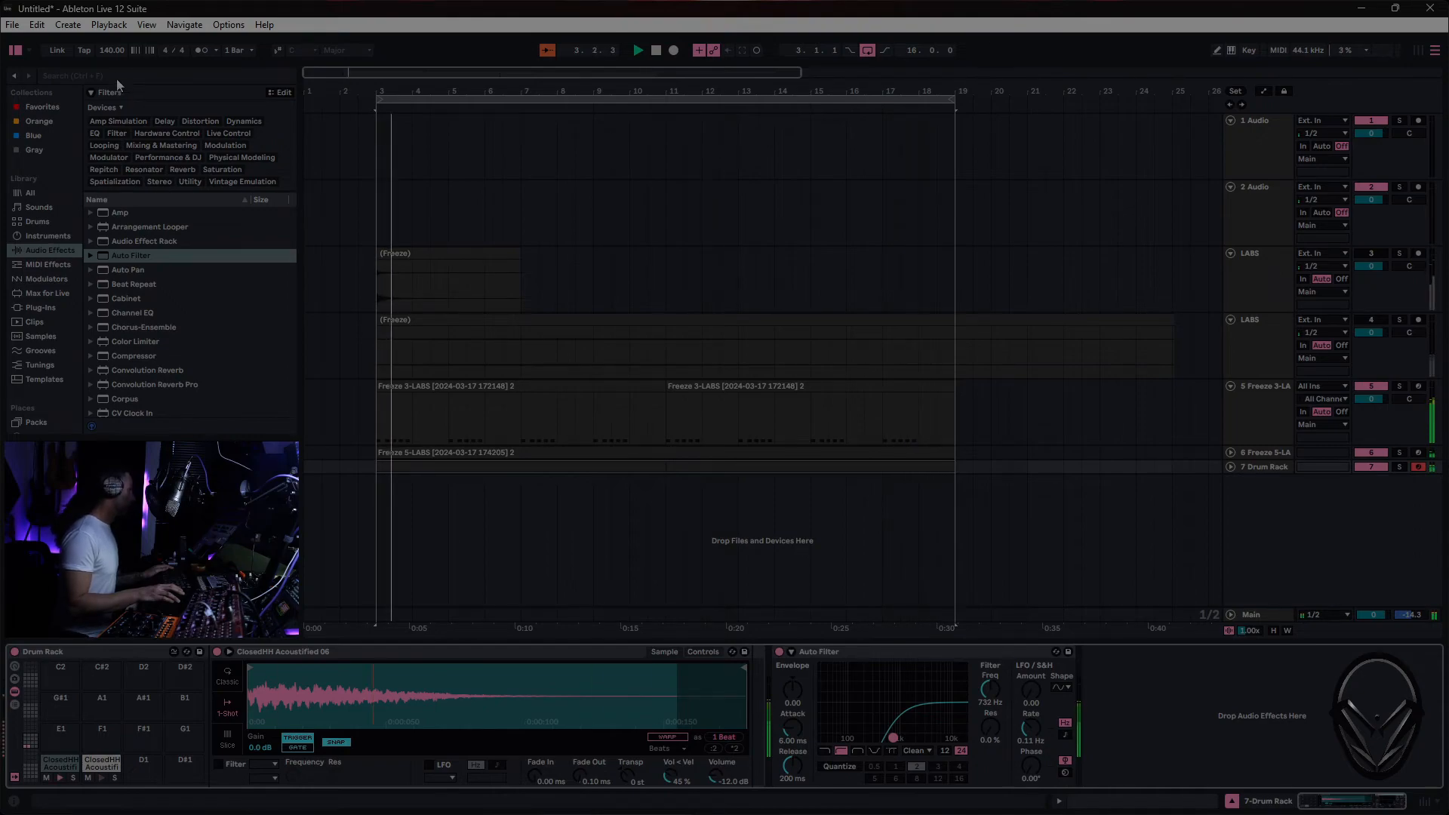
scroll(145, 347, "down", 5)
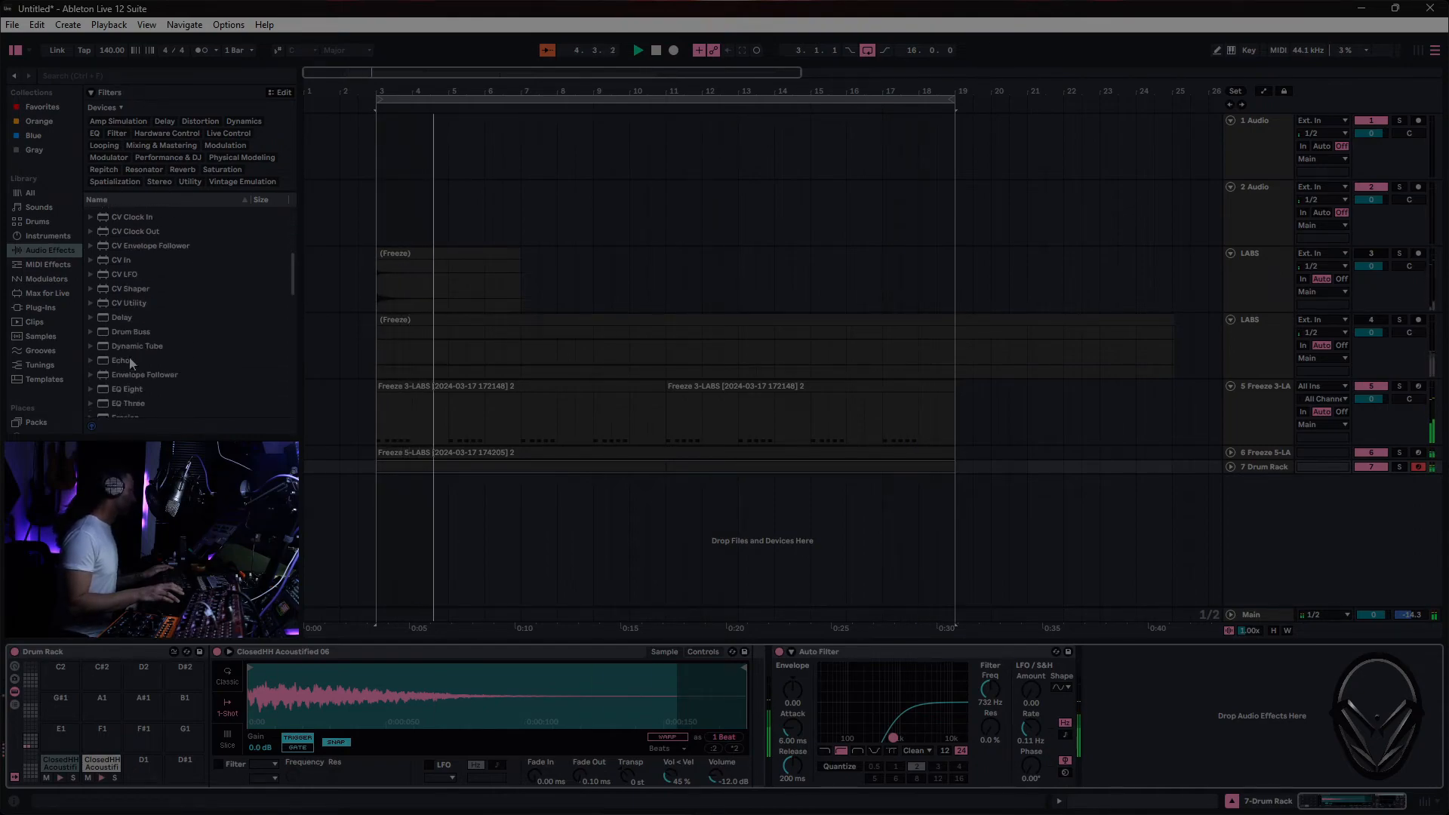
left_click_drag(118, 323, 1202, 659)
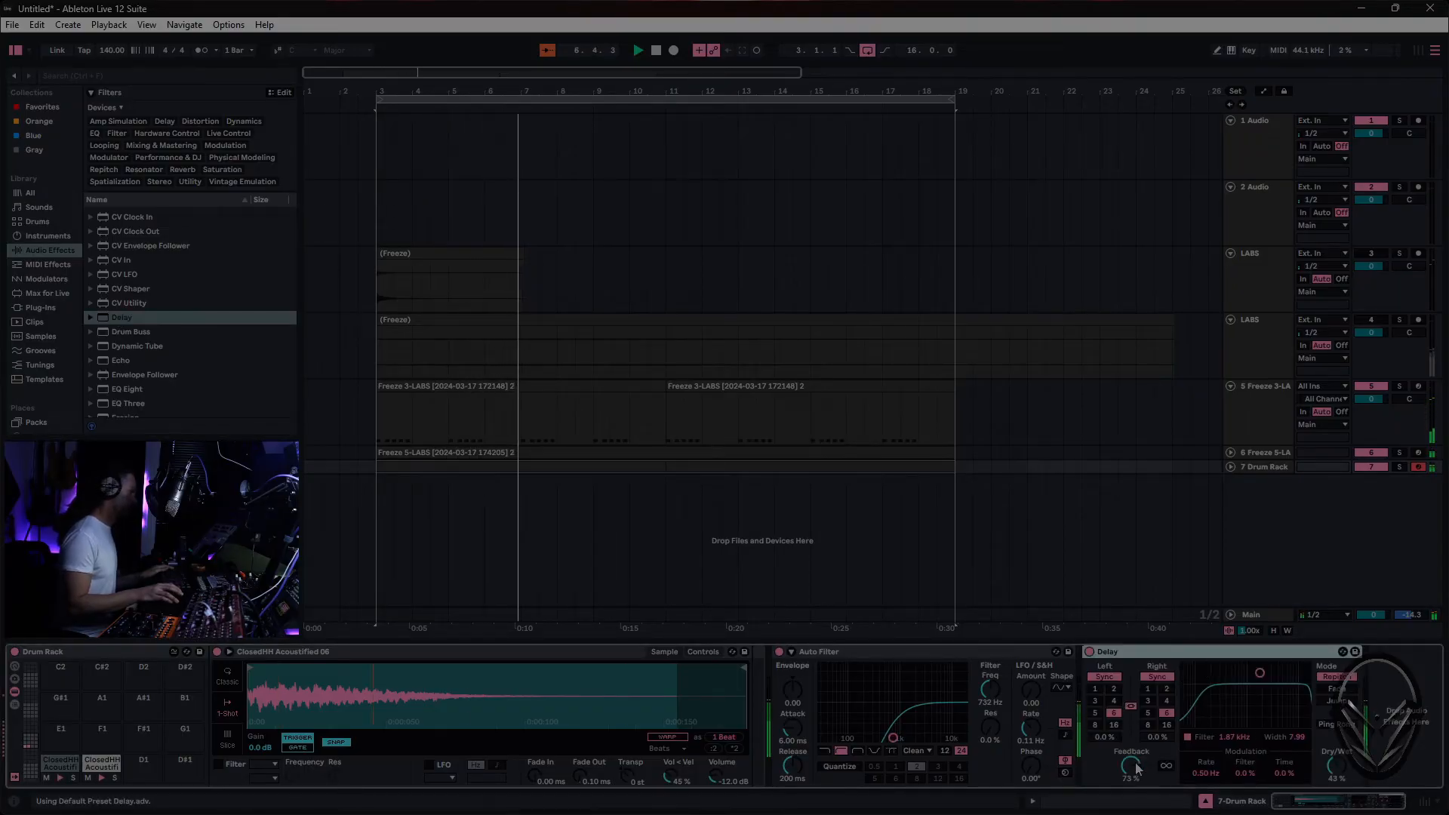
- Set the Drum Rack's Delay to 32% feedback, a left delay time of 3 sixteenths, and 13% dry/wet
left_click_drag(1137, 767, 1138, 802)
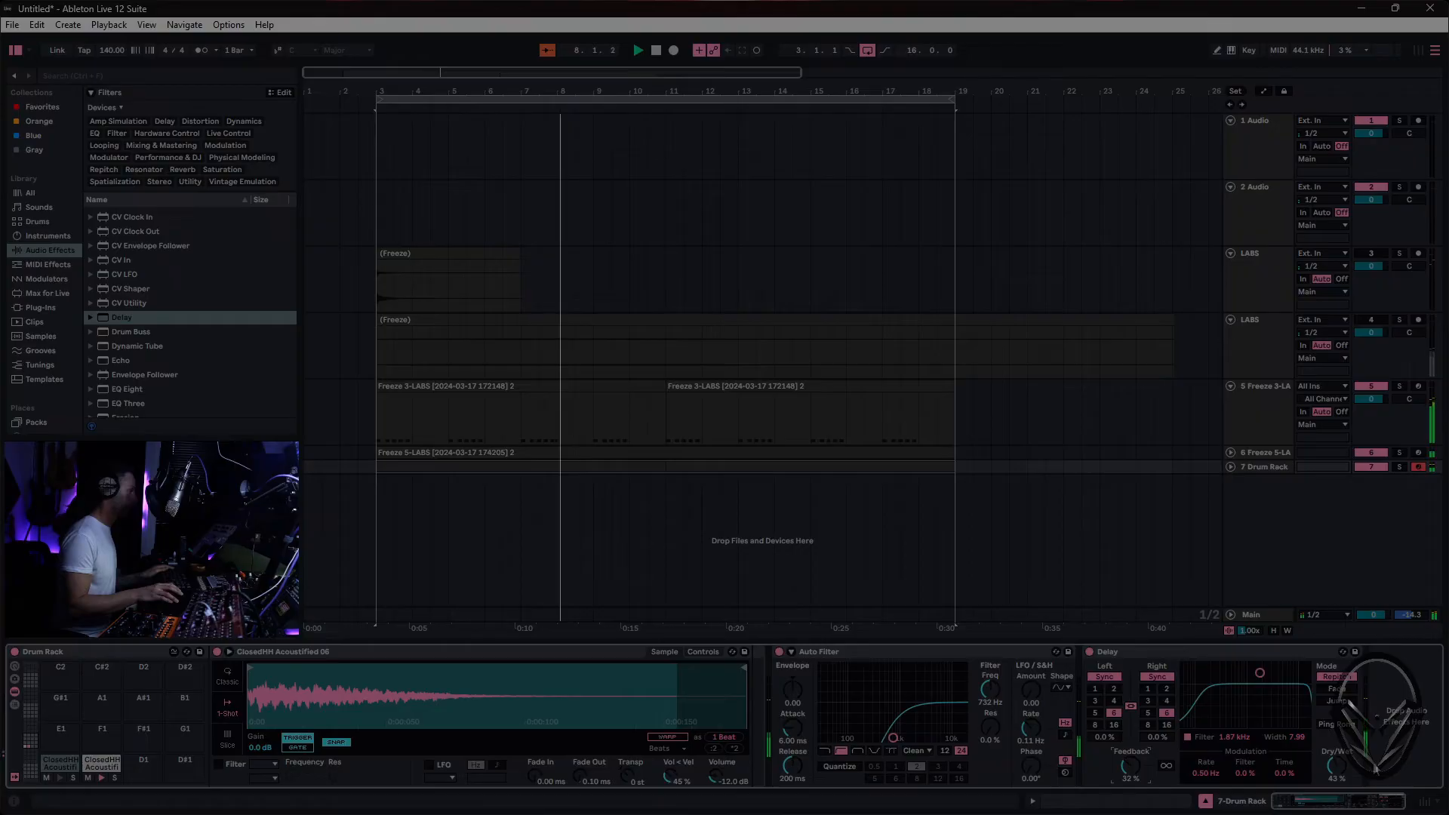
left_click_drag(1340, 767, 1340, 779)
left_click(1095, 701)
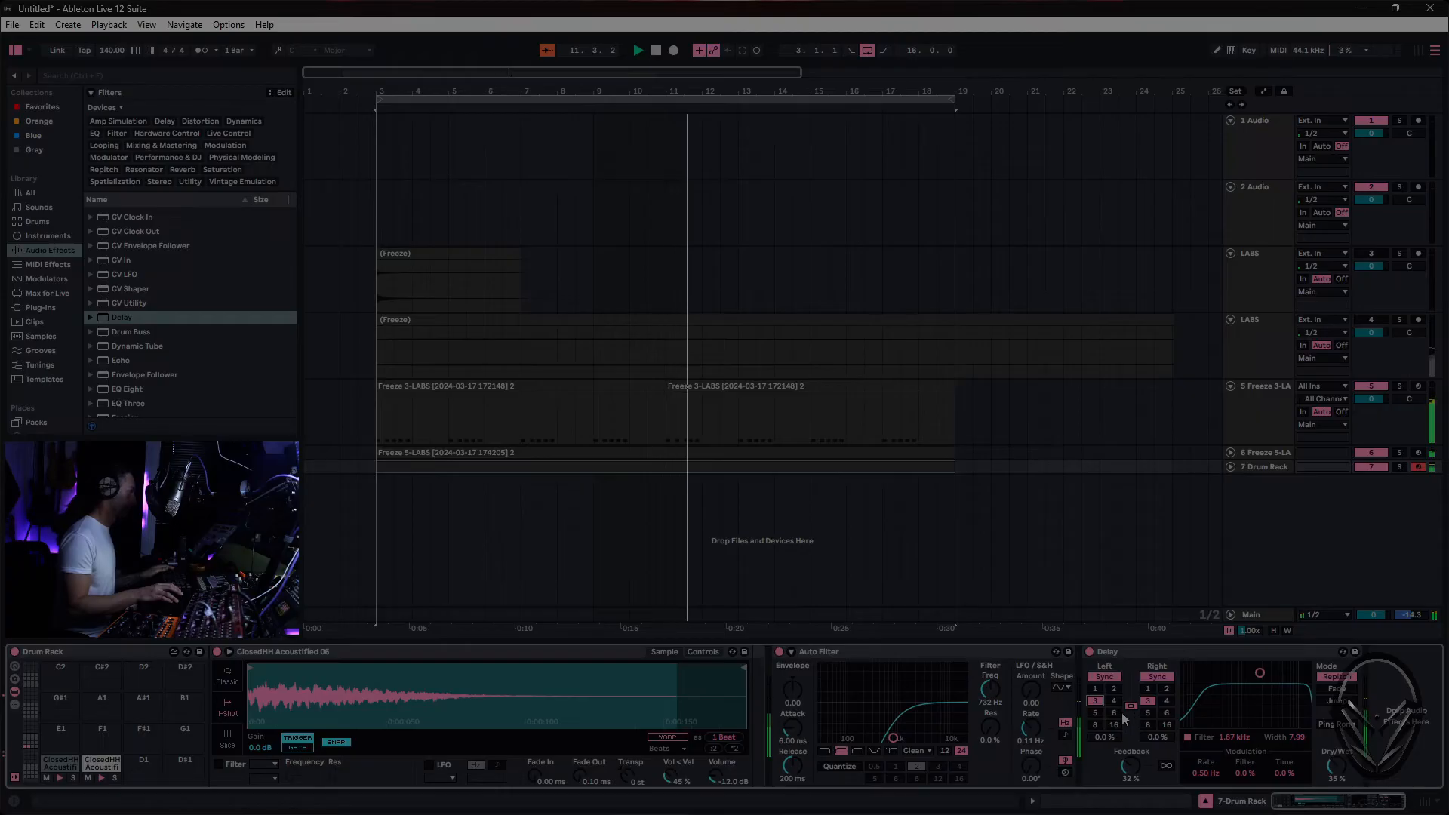
left_click(1130, 706)
left_click(1166, 701)
left_click(1167, 713)
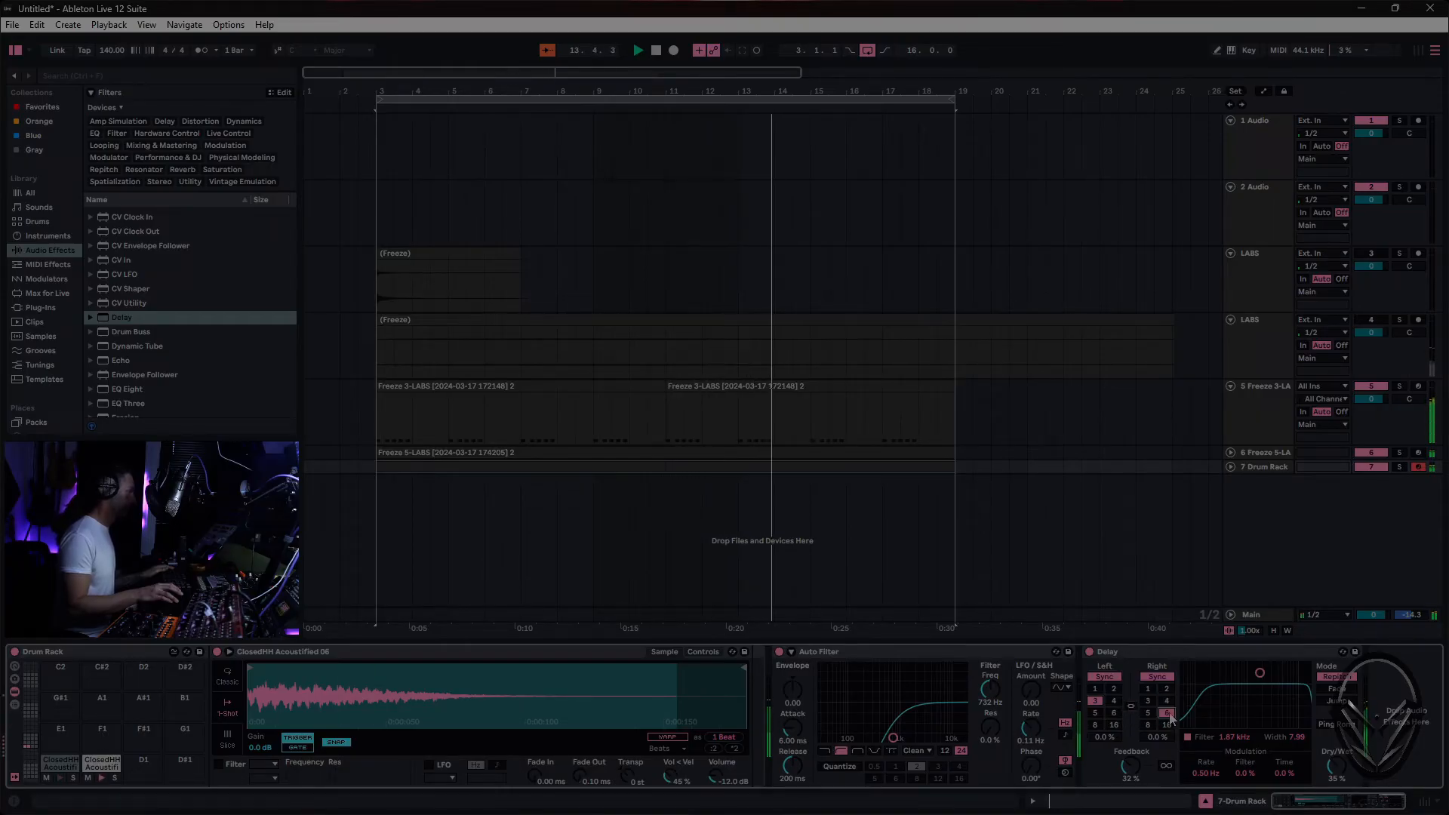
left_click(1131, 706)
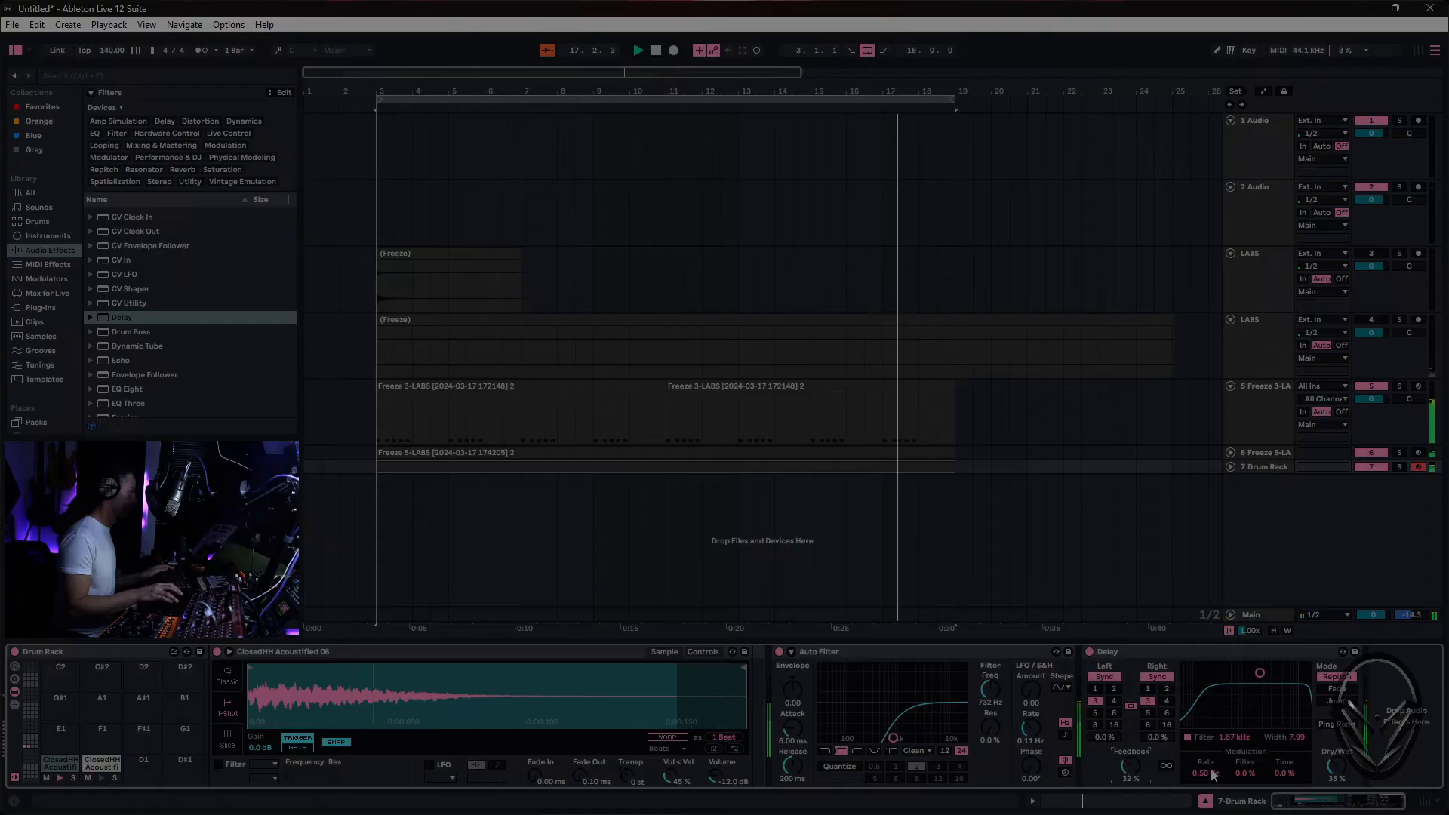
left_click_drag(1336, 766, 1336, 782)
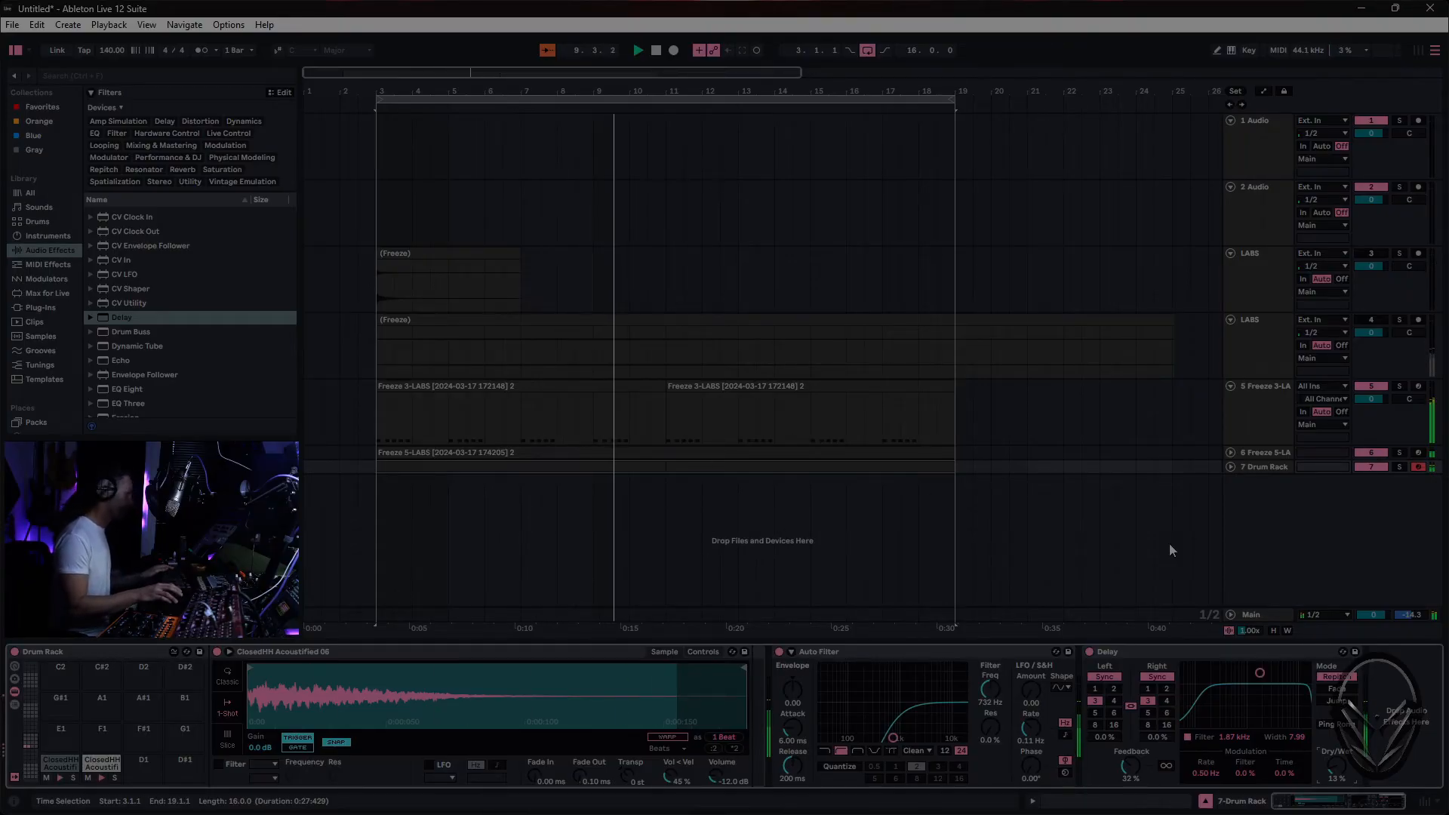
- Copy the whole device chain of track 6 onto a new MIDI track below the Drum Rack
left_click(1286, 515)
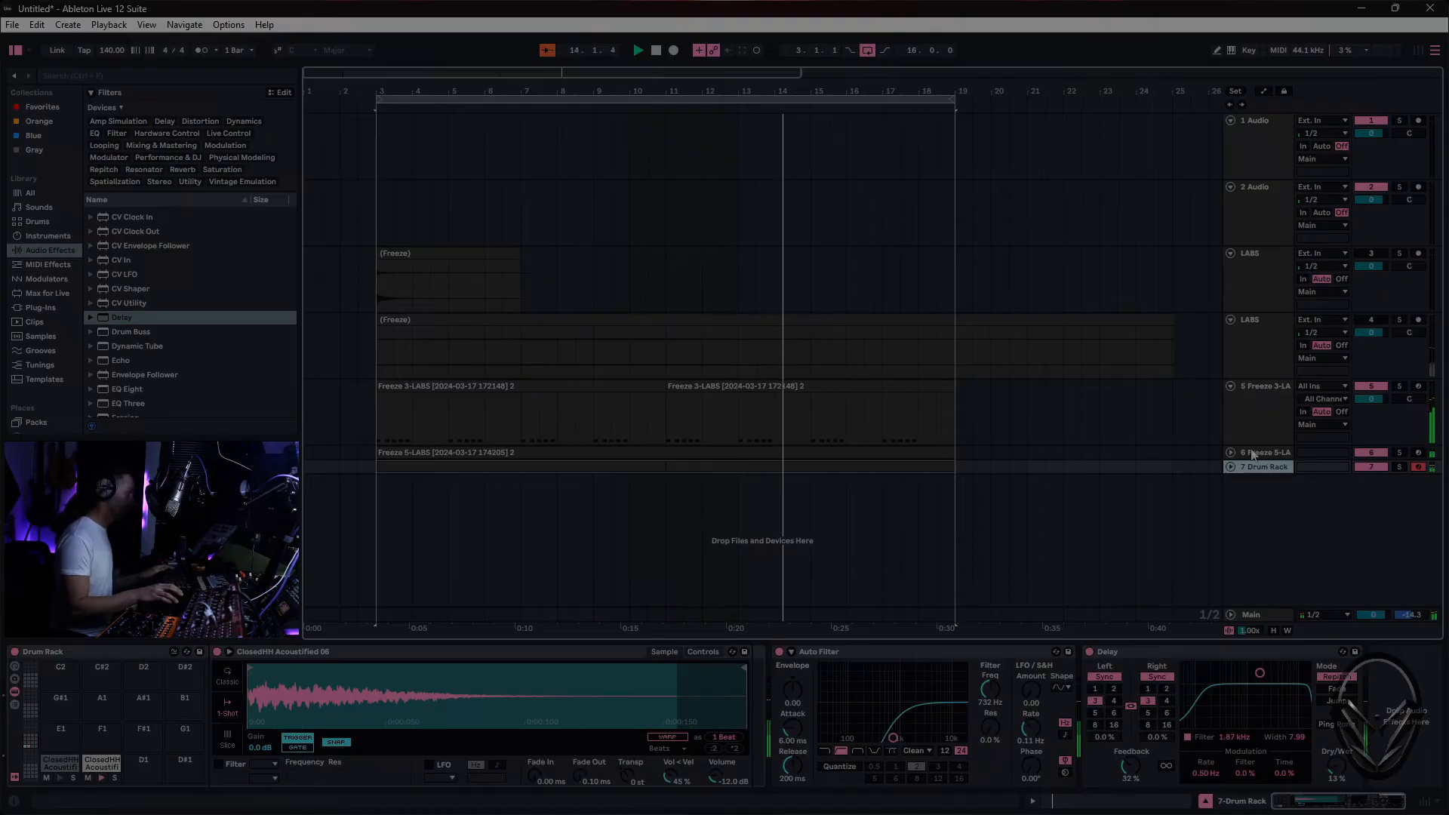
left_click(1145, 455)
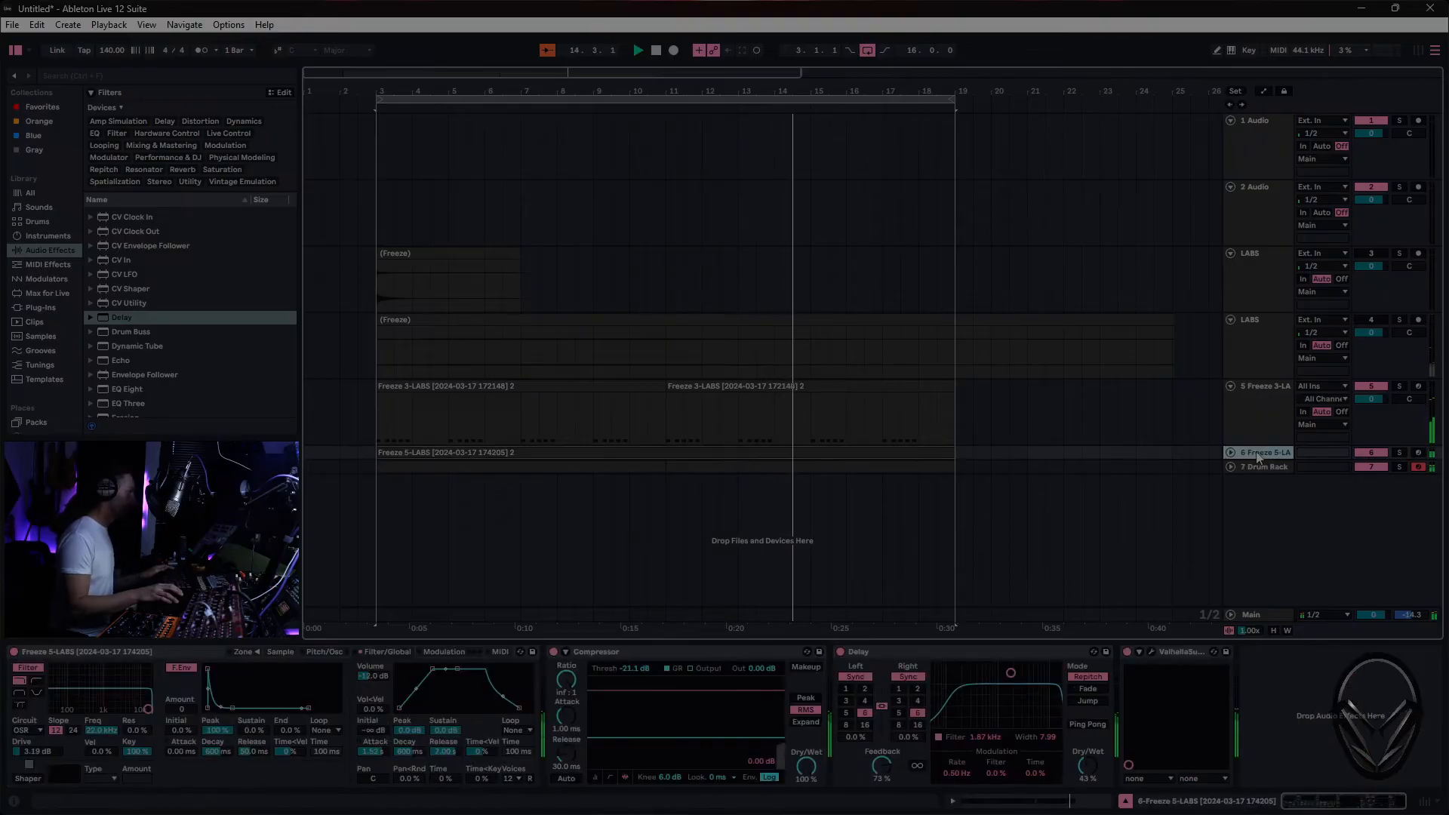
left_click(1290, 709)
left_click(85, 654)
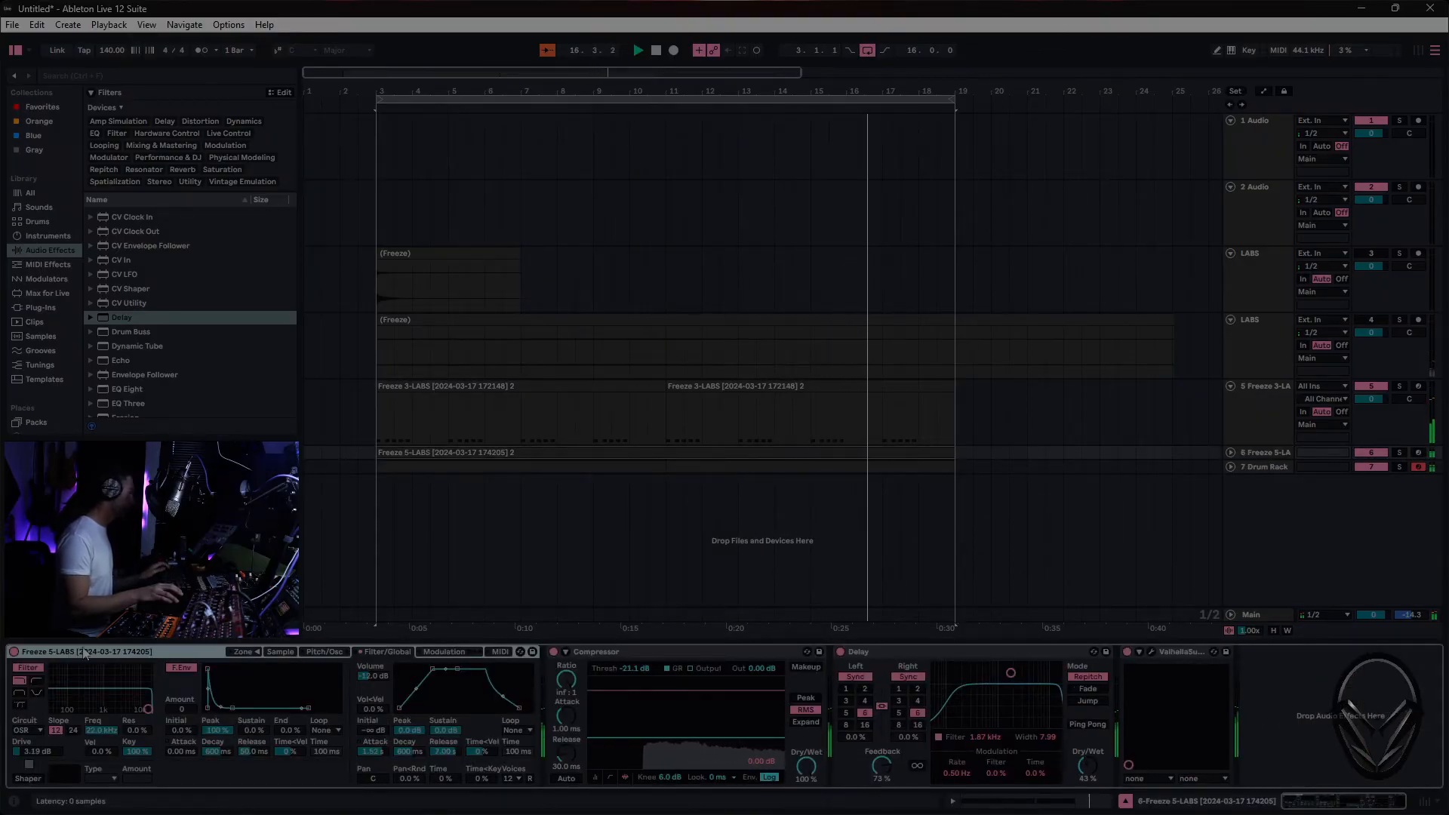
key("ctrl+a")
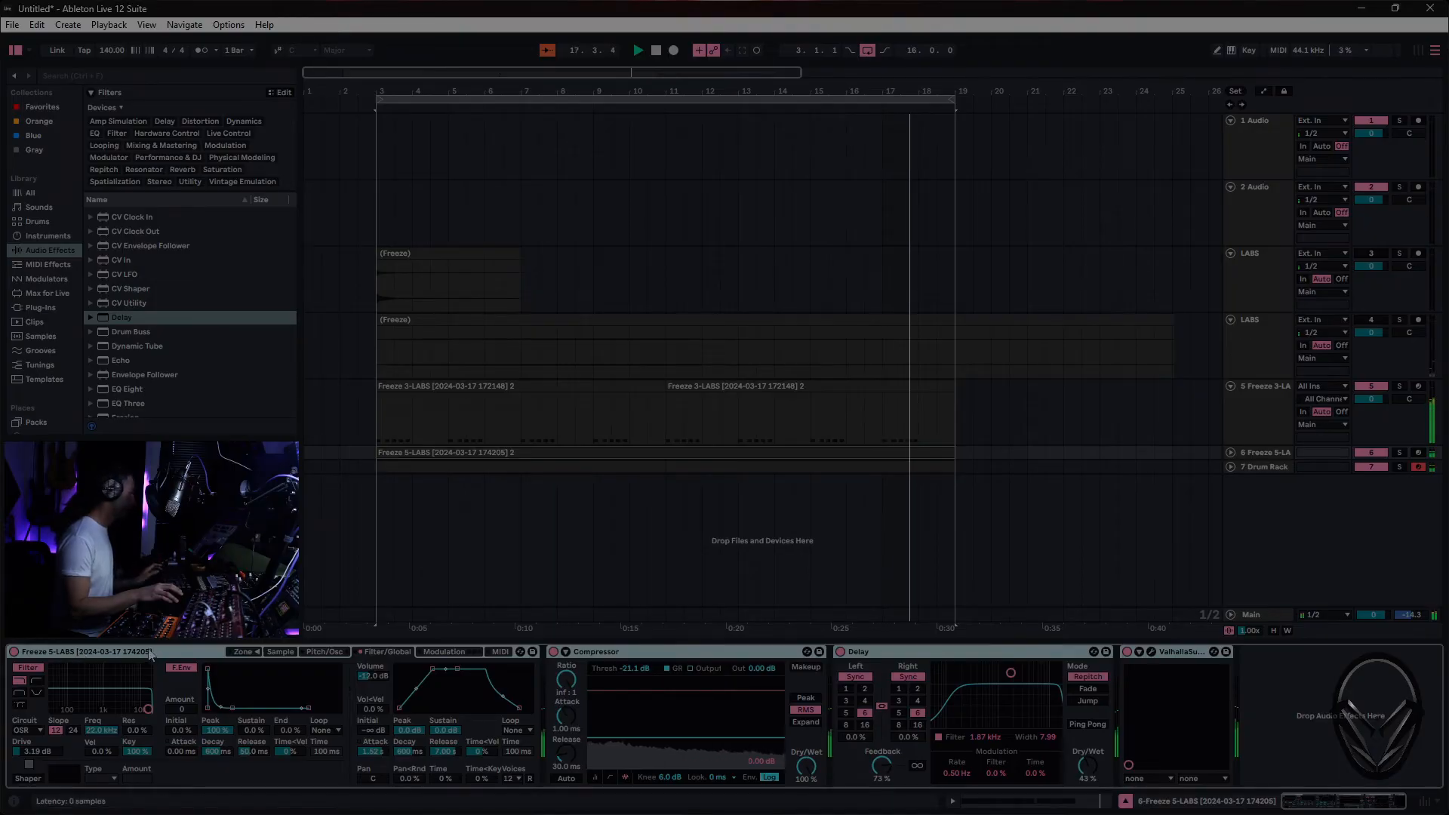
left_click_drag(446, 563, 451, 562)
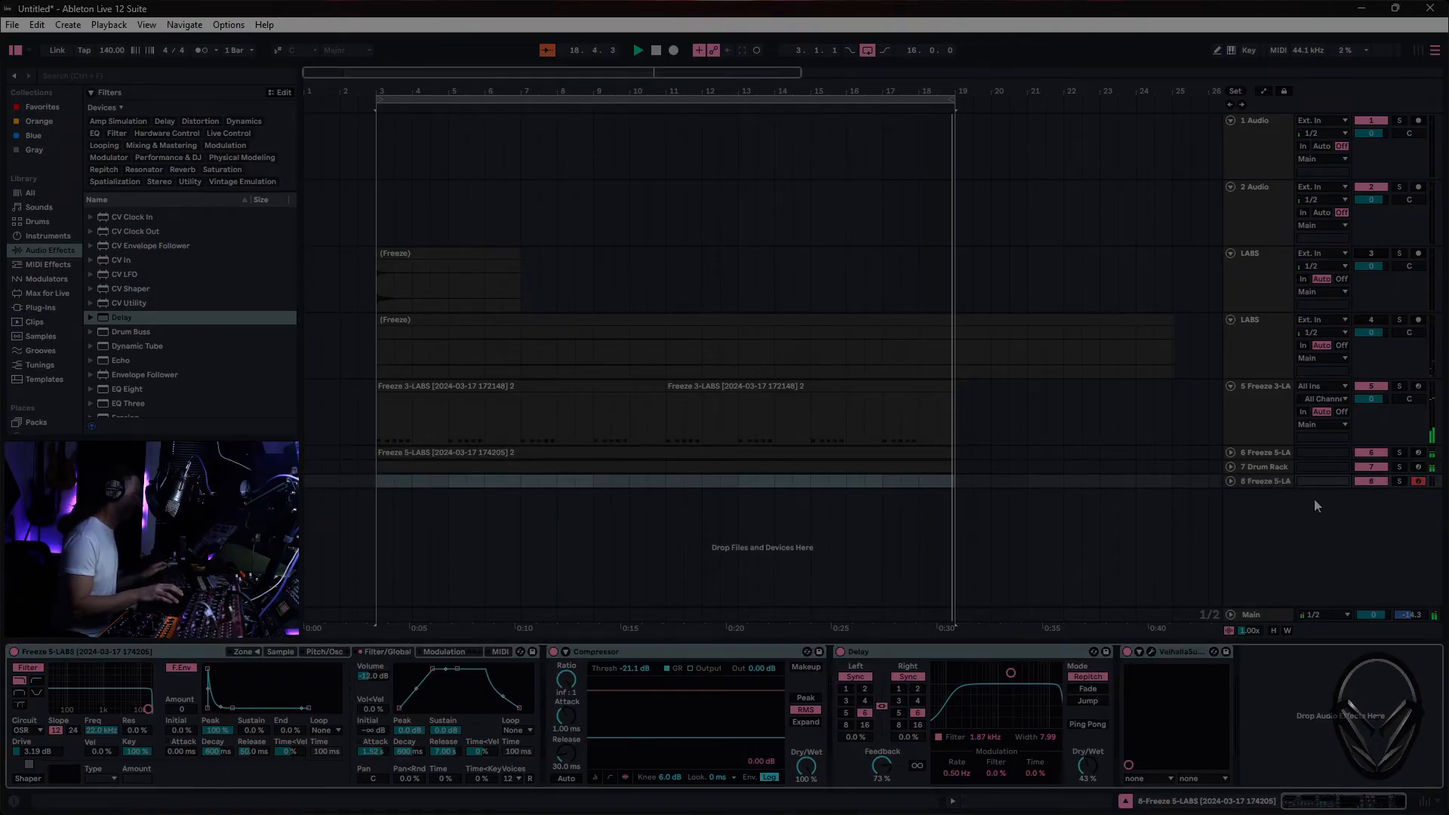
left_click(1270, 483)
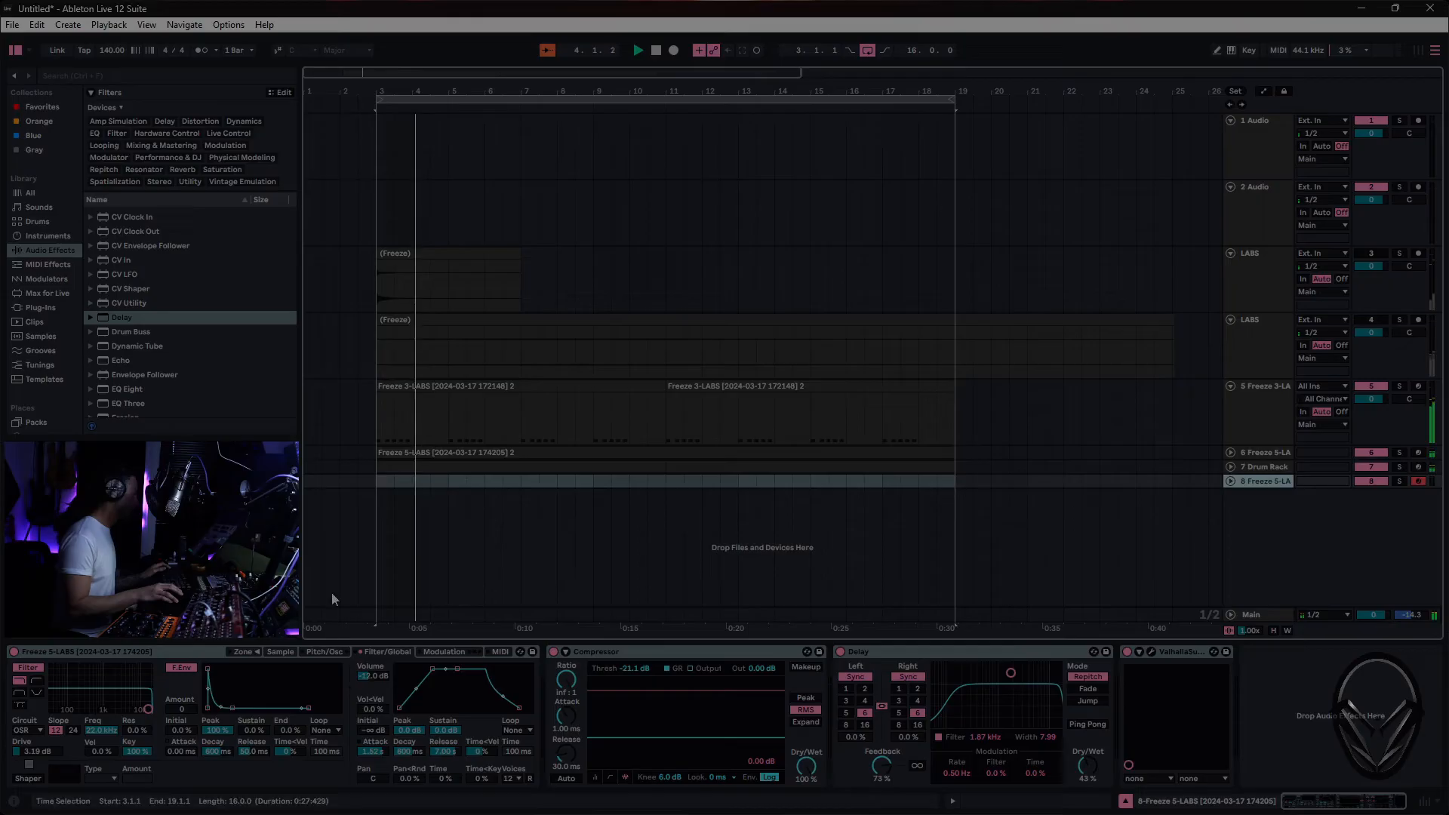
- Reshape the new Sampler's volume envelope to an immediate attack and -24 dB sustain, and move the sample start to 329002
left_click_drag(434, 670, 399, 669)
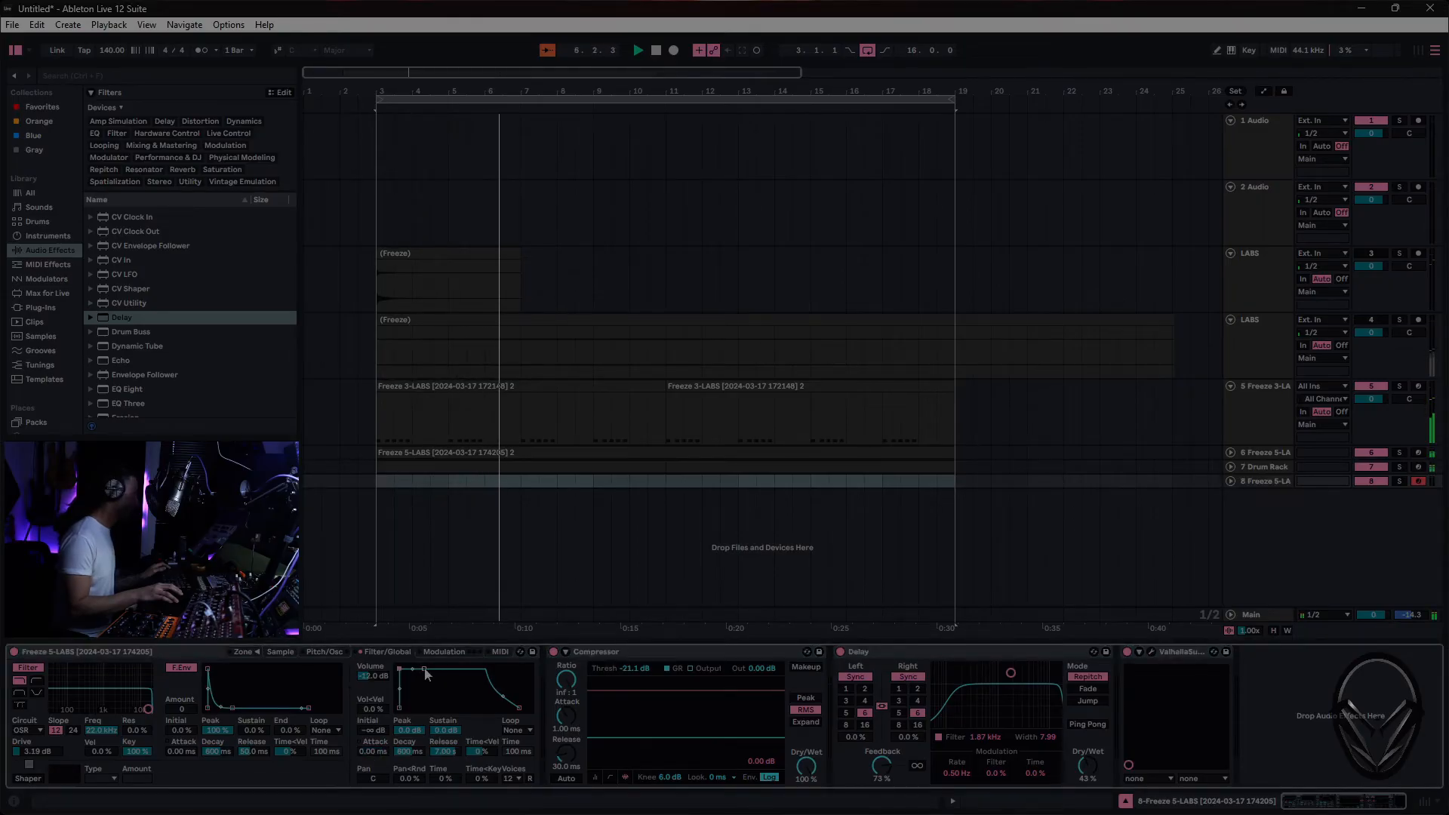
left_click_drag(425, 668, 424, 693)
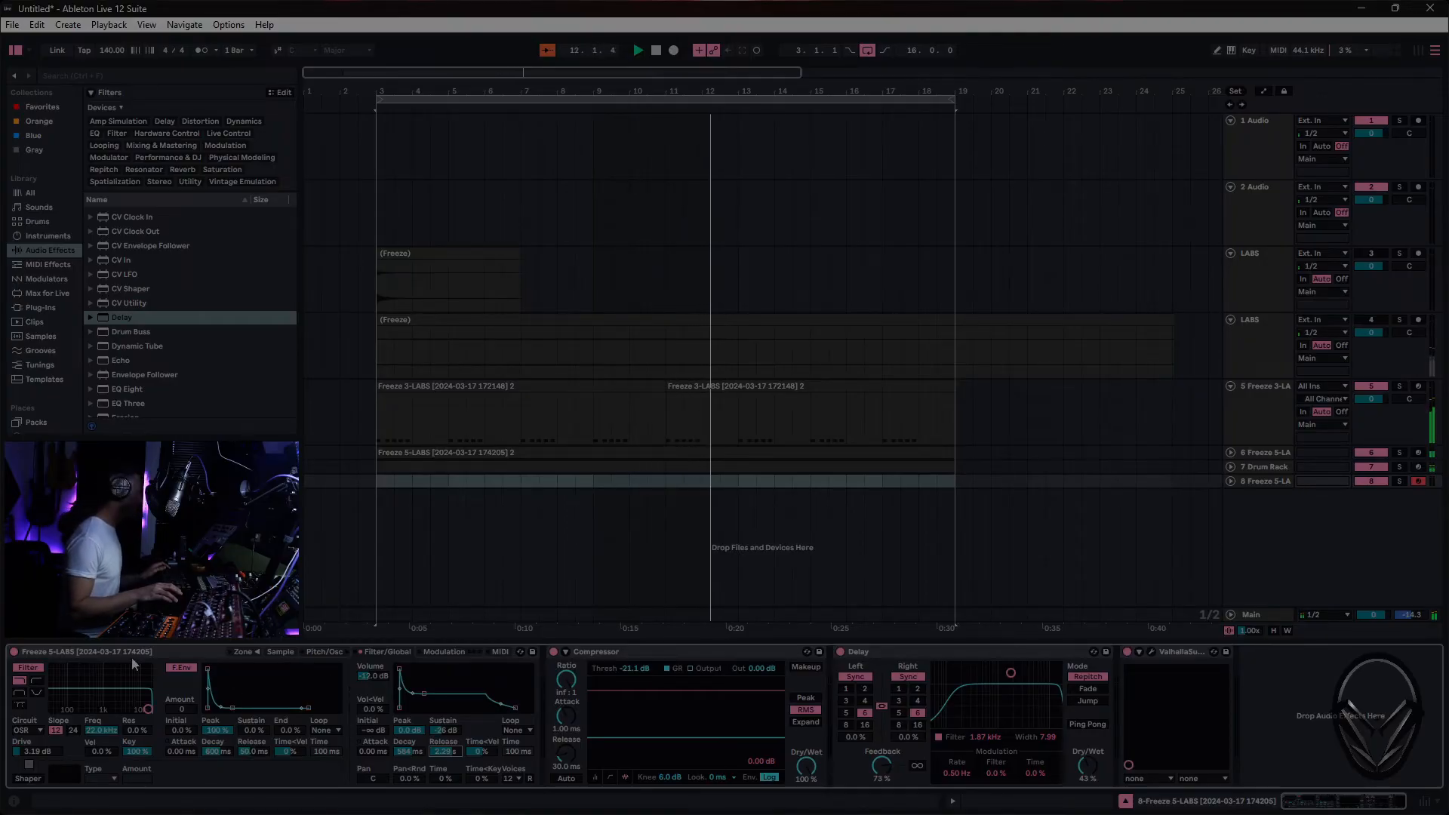
left_click(282, 653)
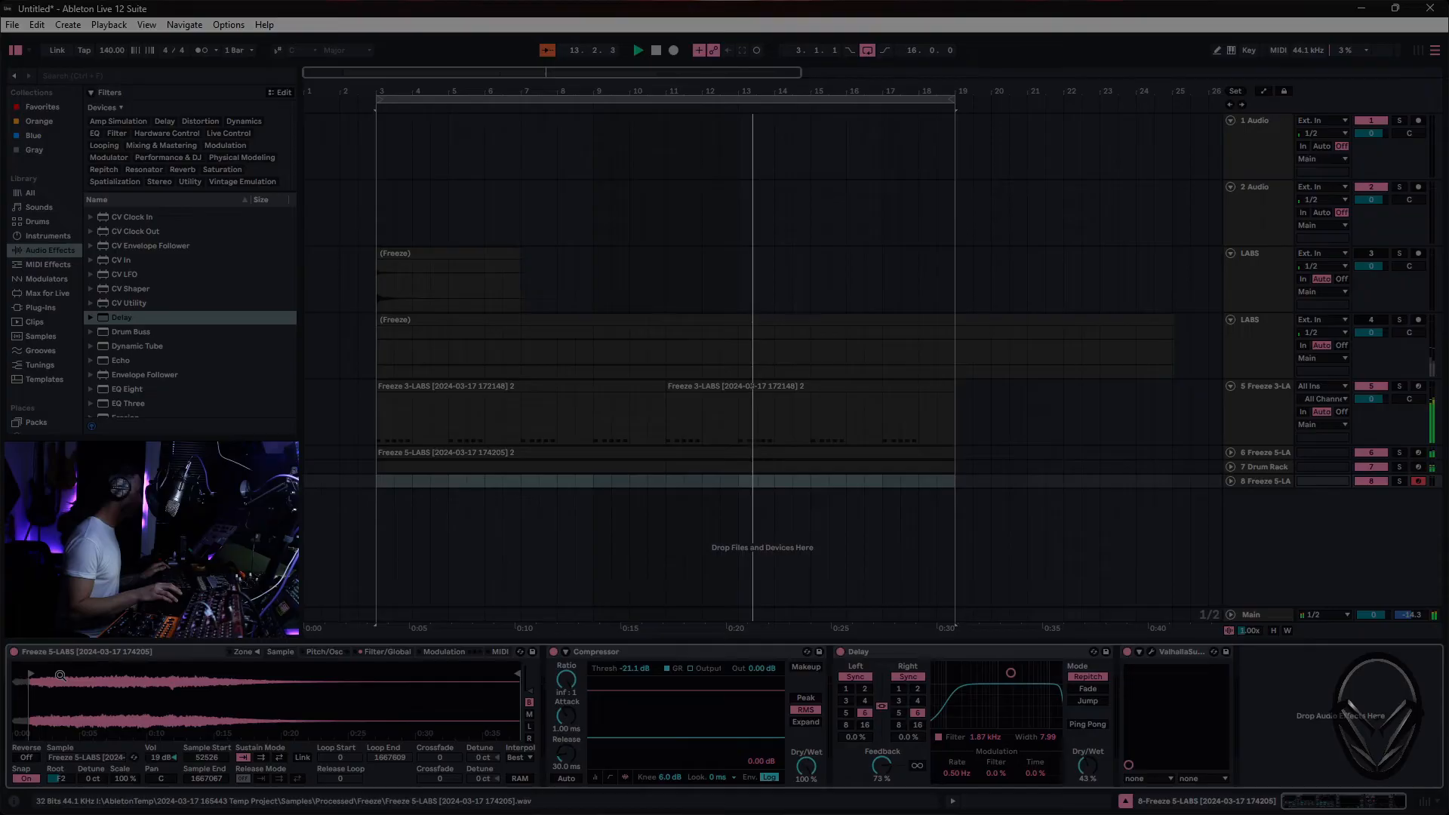
left_click_drag(32, 671, 130, 671)
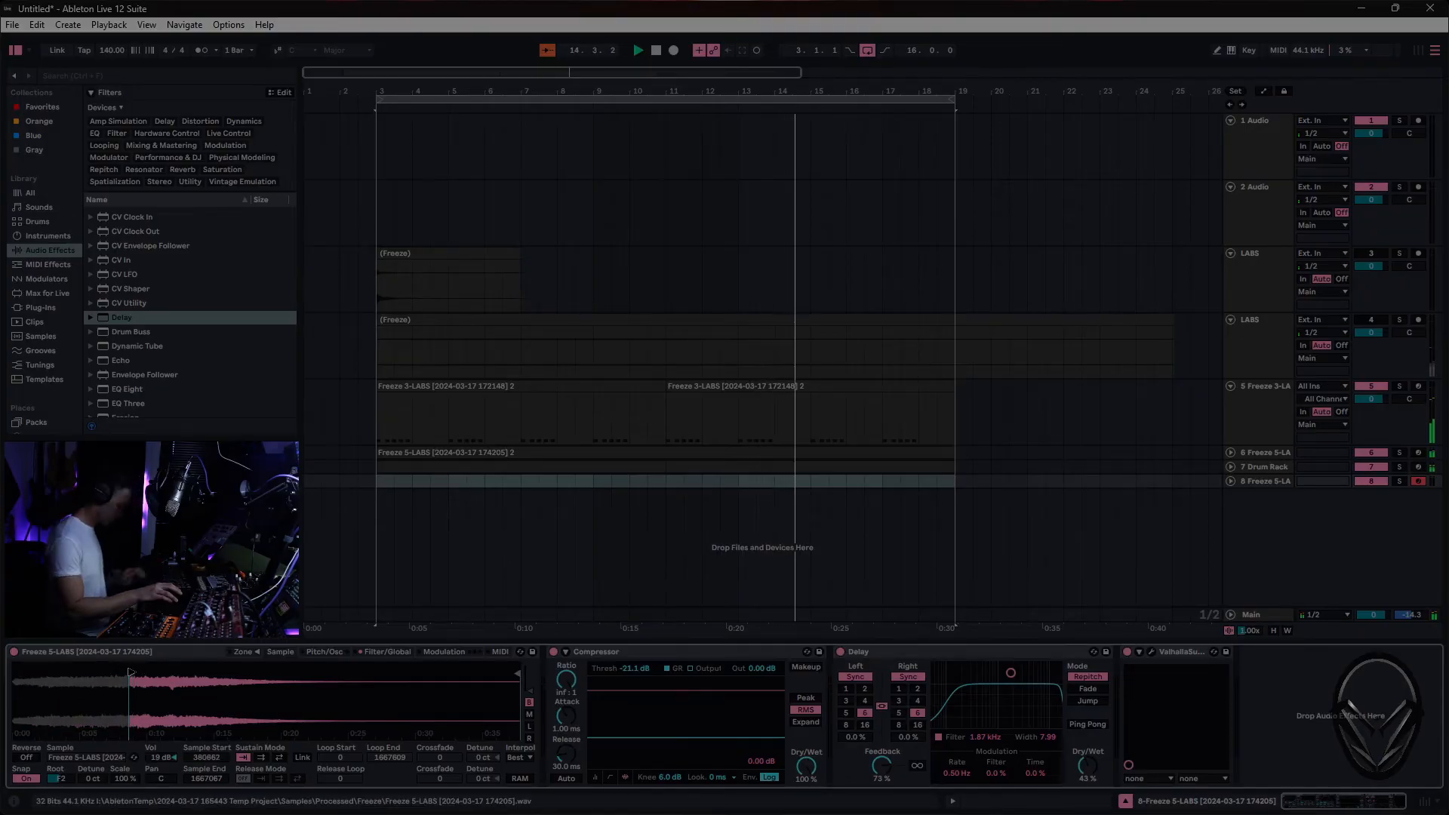
left_click_drag(132, 673, 119, 673)
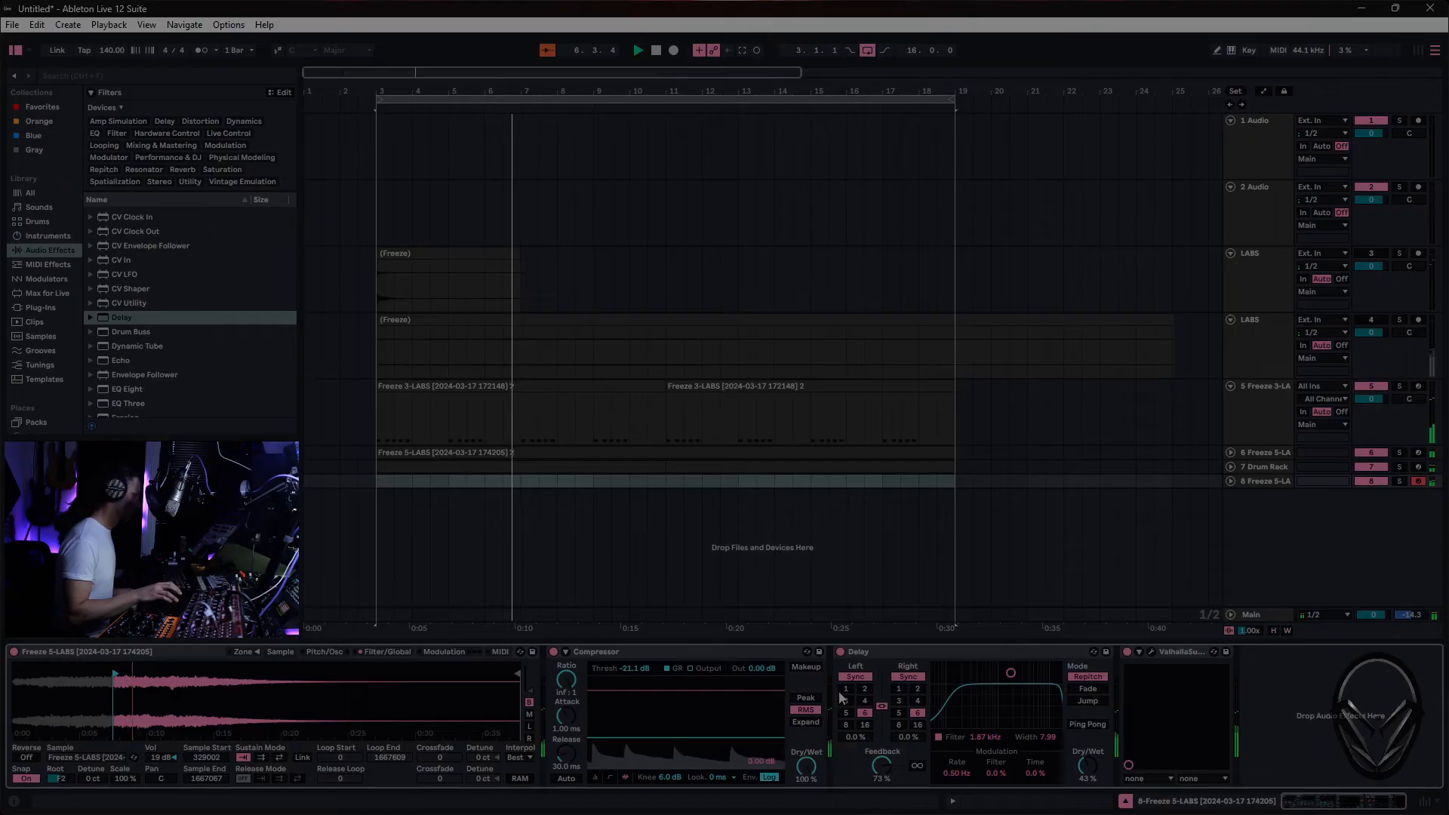
- Delete the Delay from the new track's device chain
left_click(911, 657)
key("Delete")
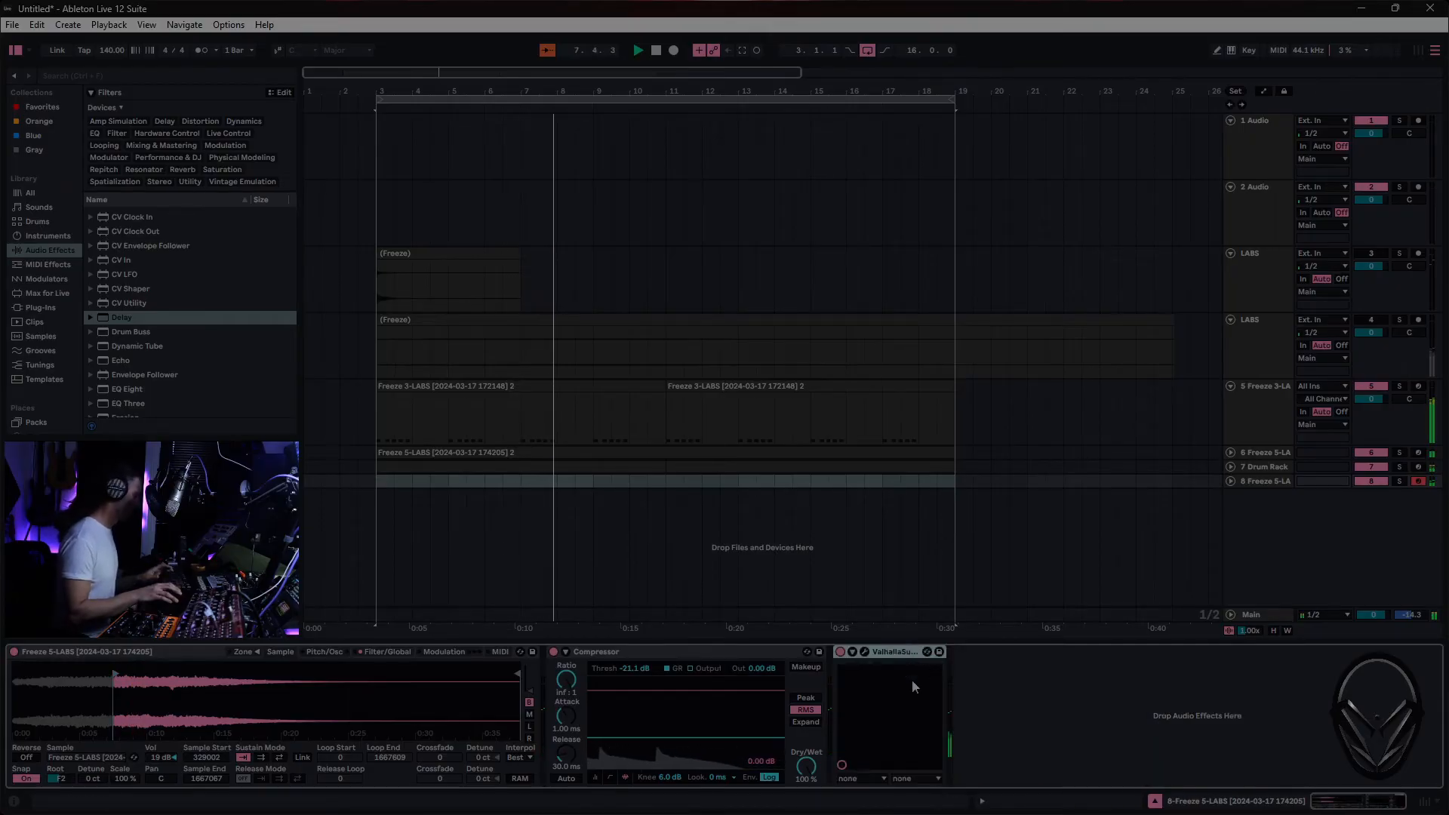
- Lower the new Sampler's filter cutoff with 11% resonance, and set the Compressor threshold to -43.9 dB
left_click(383, 652)
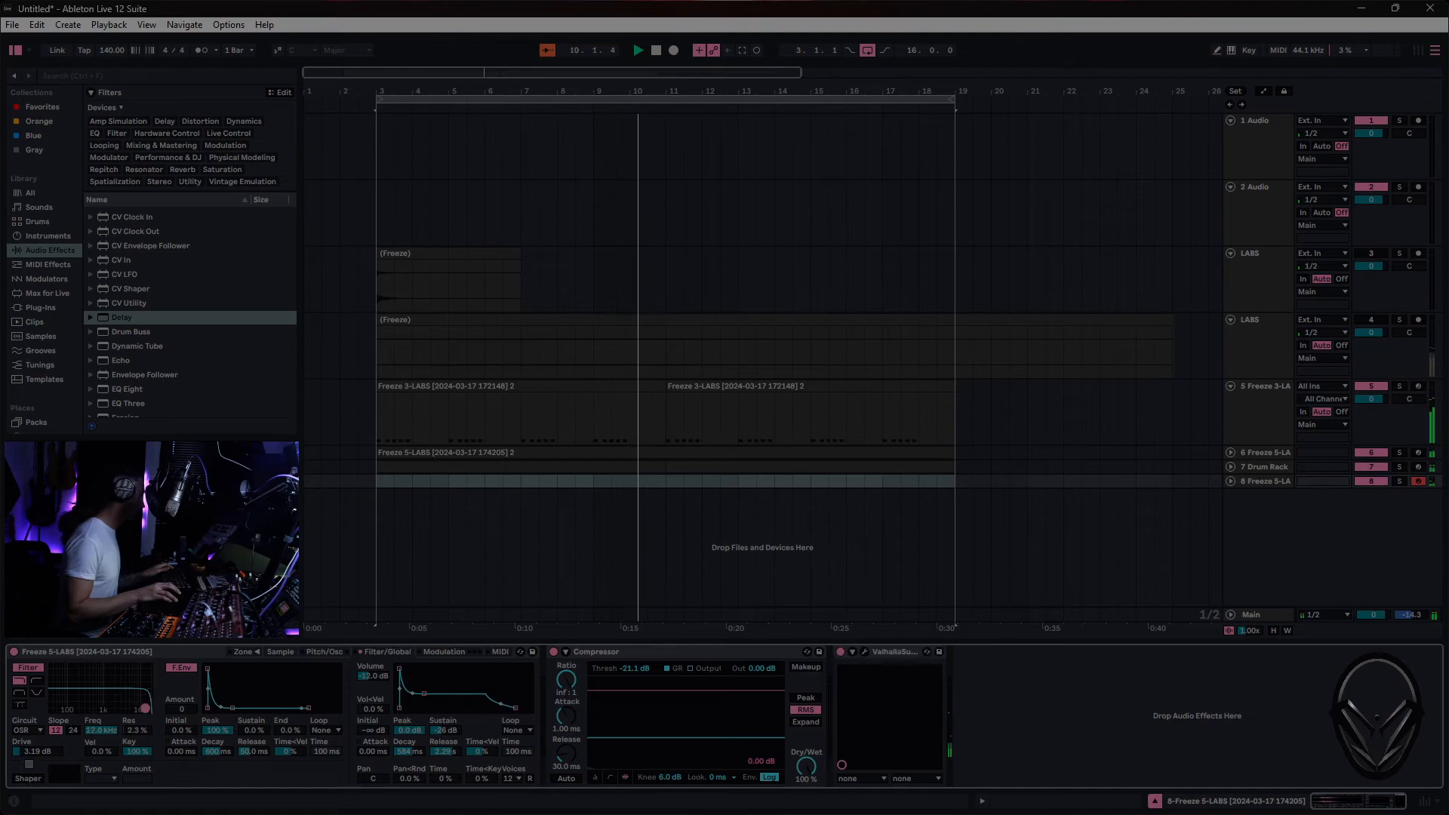
left_click_drag(146, 708, 98, 698)
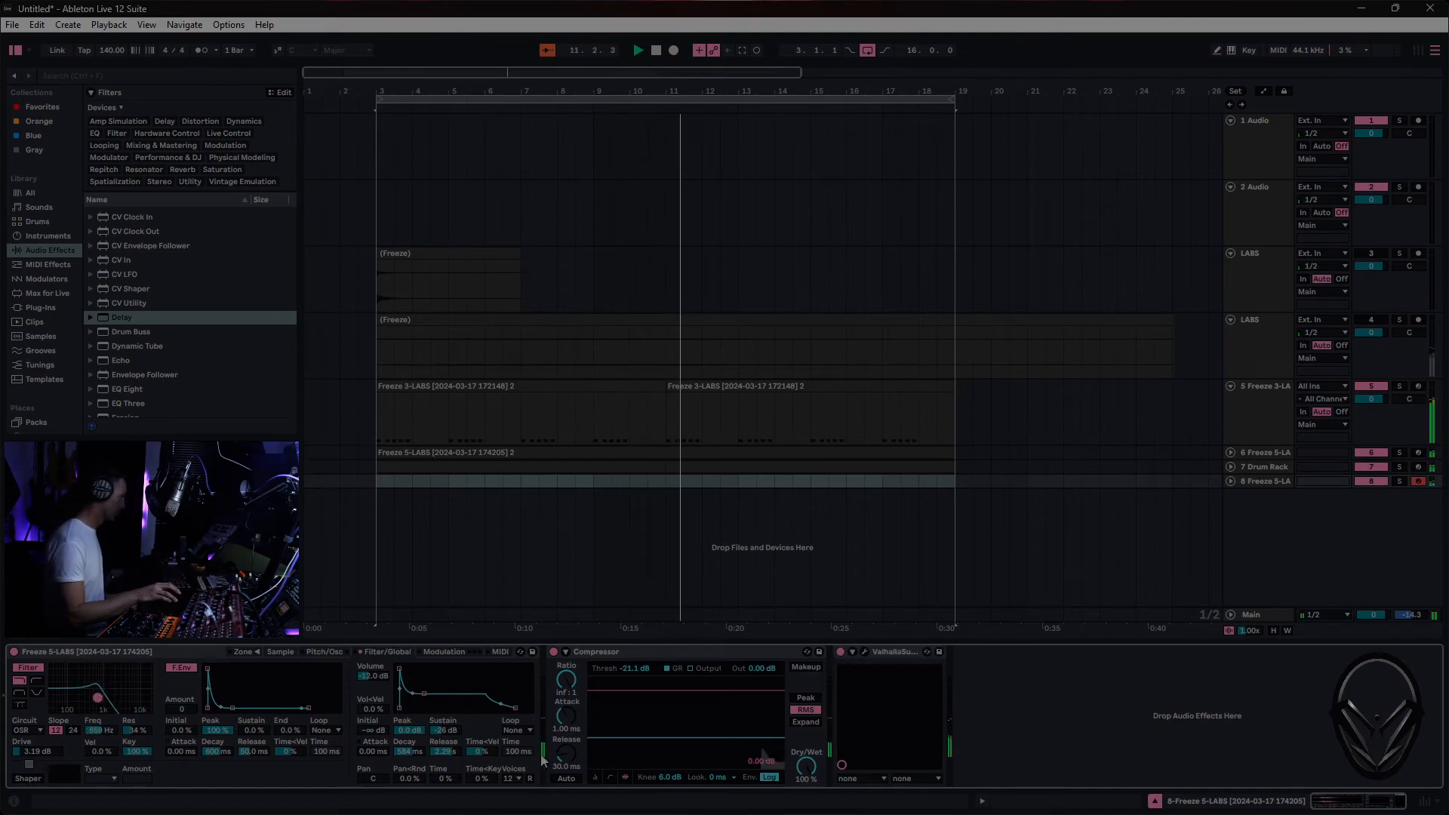
left_click_drag(685, 738, 685, 757)
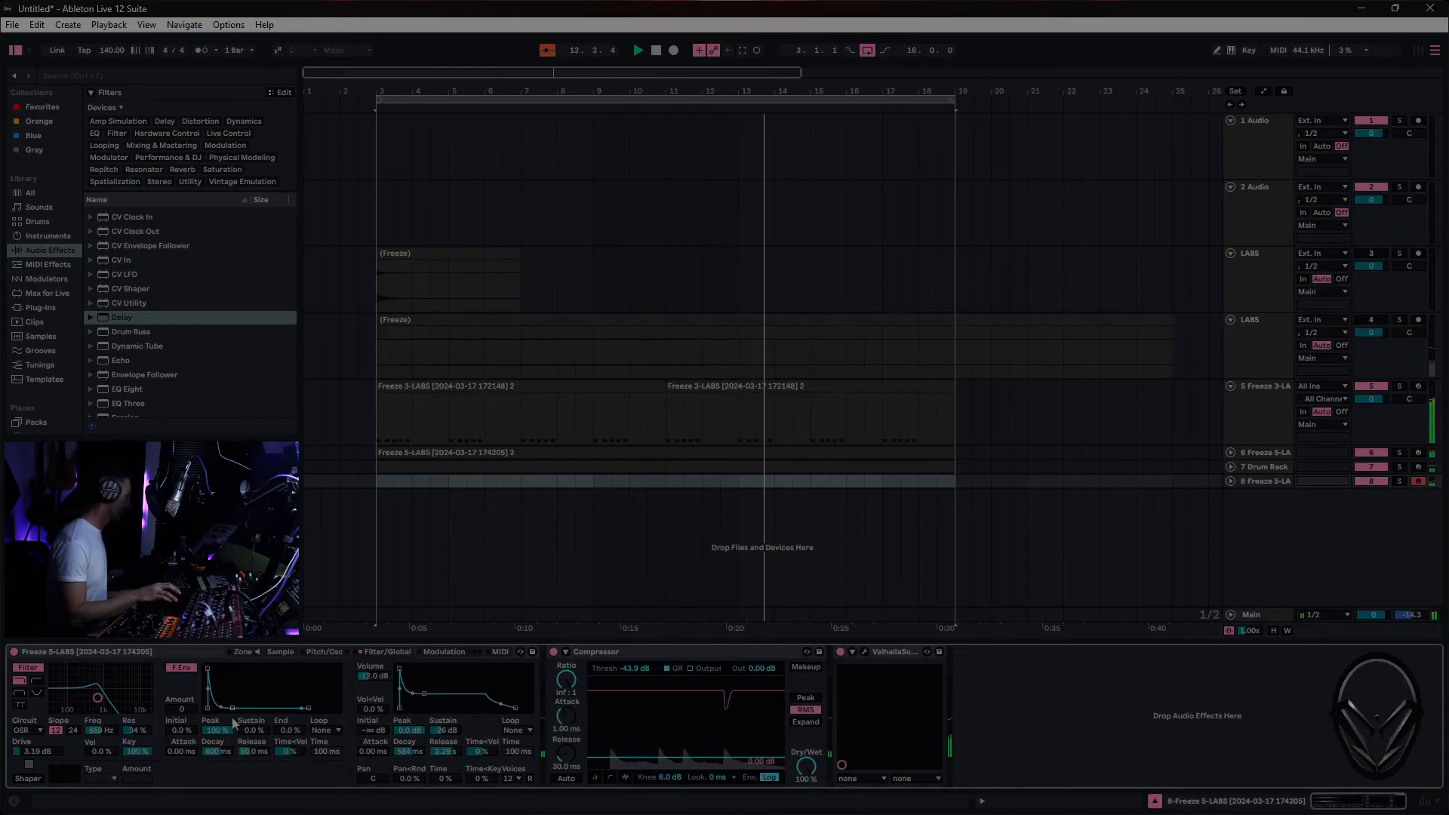
left_click_drag(97, 698, 91, 710)
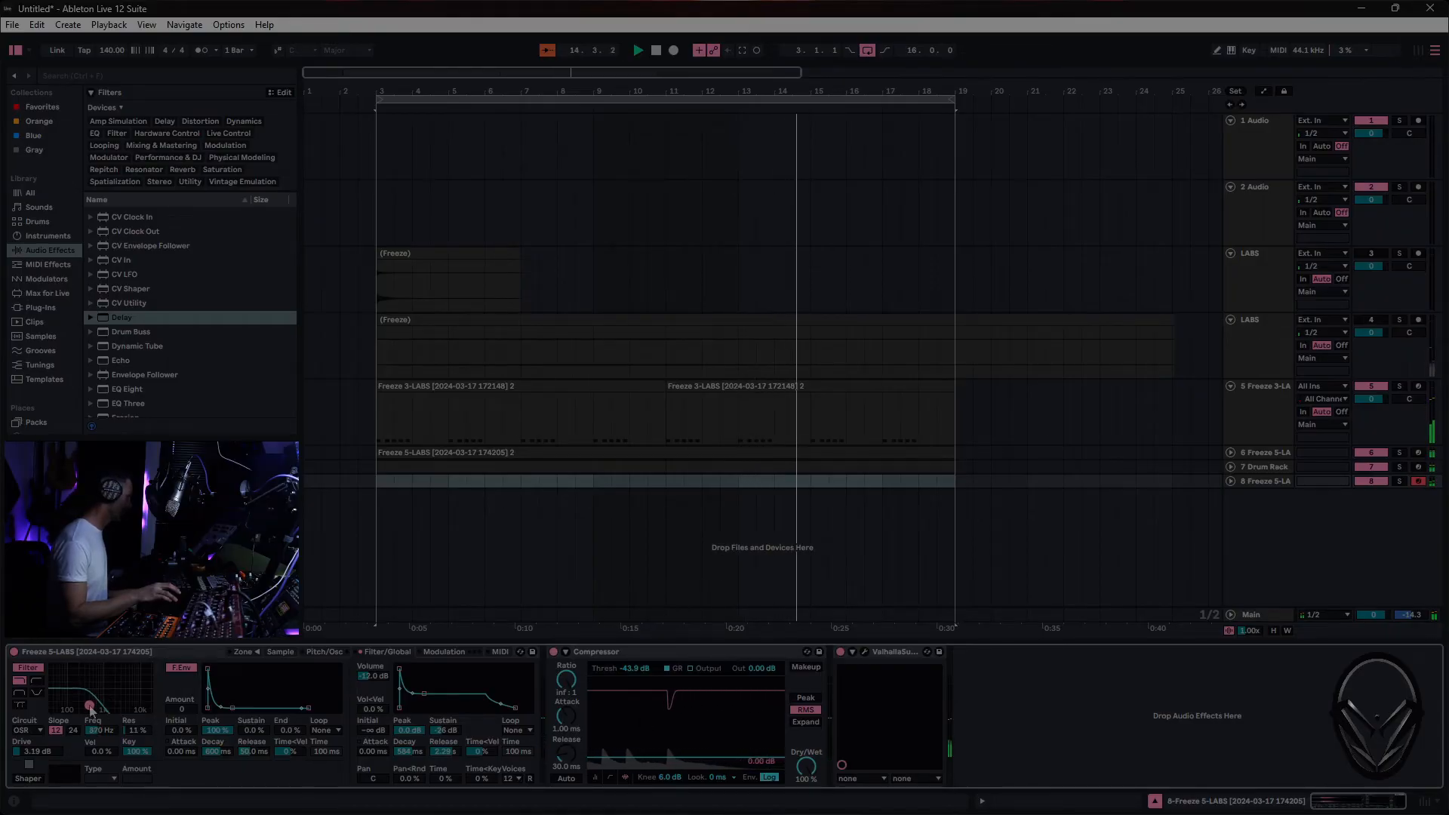
- Raise the new Sampler's volume to 20.8 dB, and set its filter to 3.3% resonance with an envelope amount of 49
left_click(280, 651)
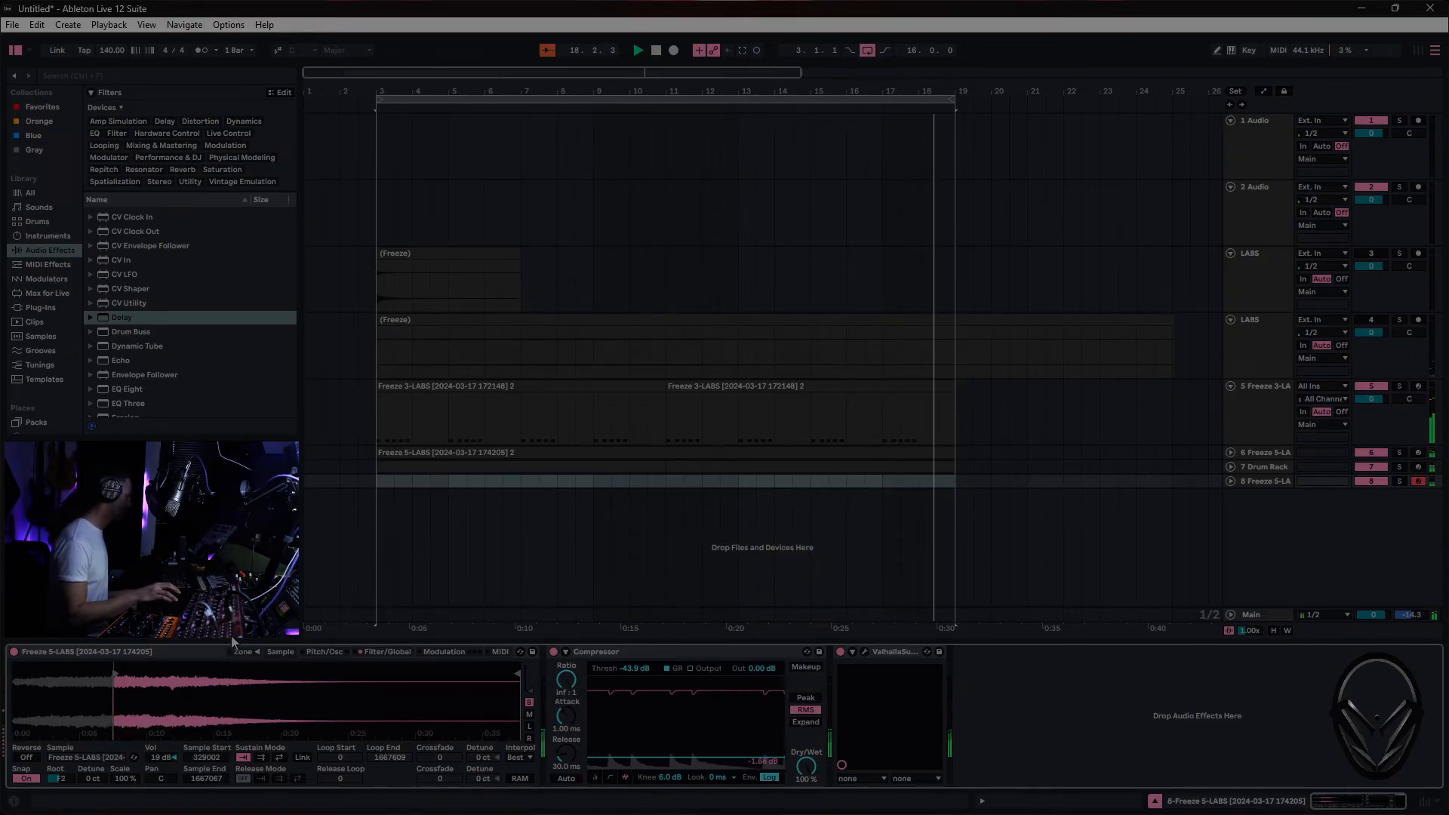
left_click(332, 652)
left_click(387, 652)
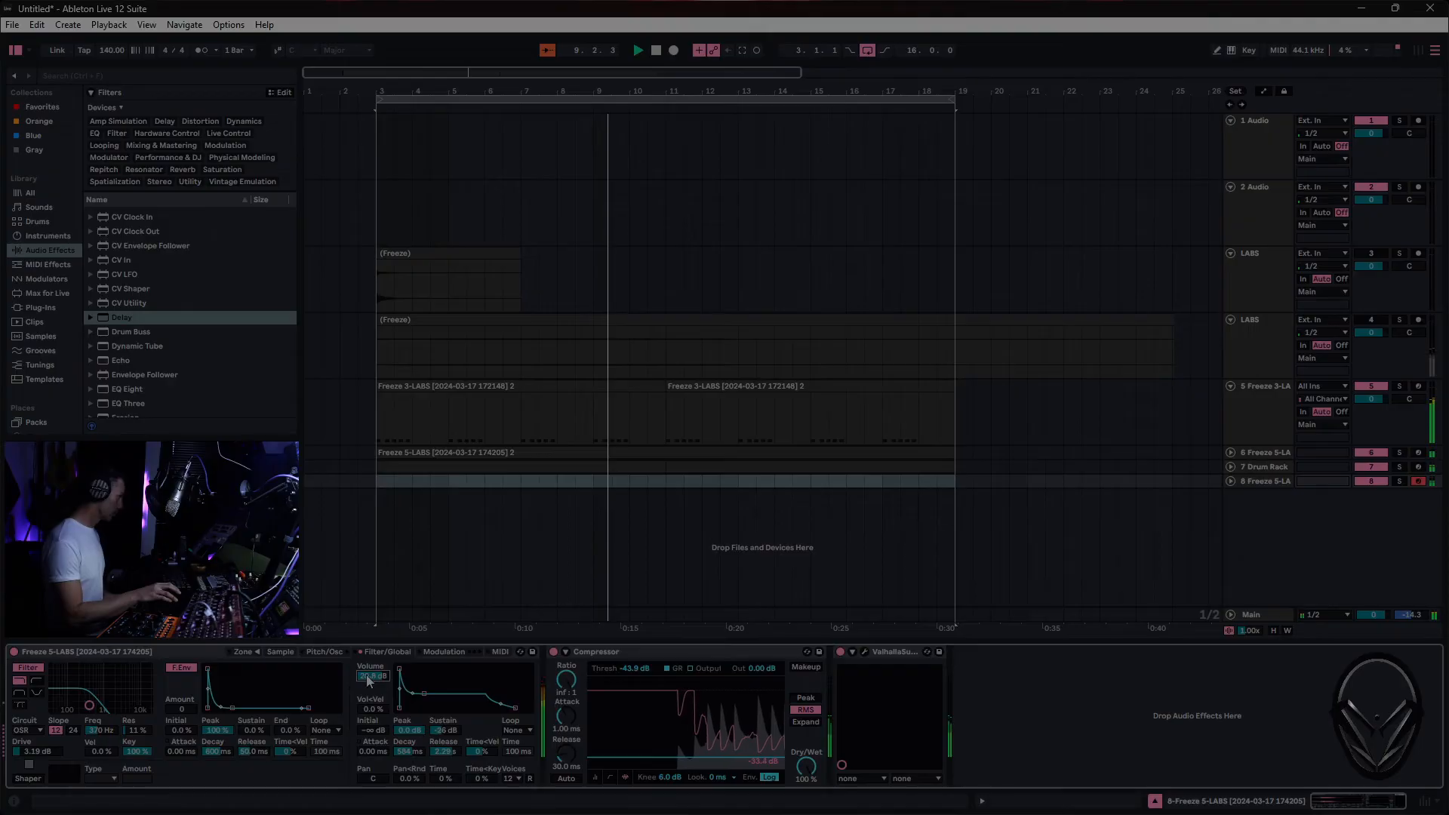
left_click_drag(101, 713, 109, 717)
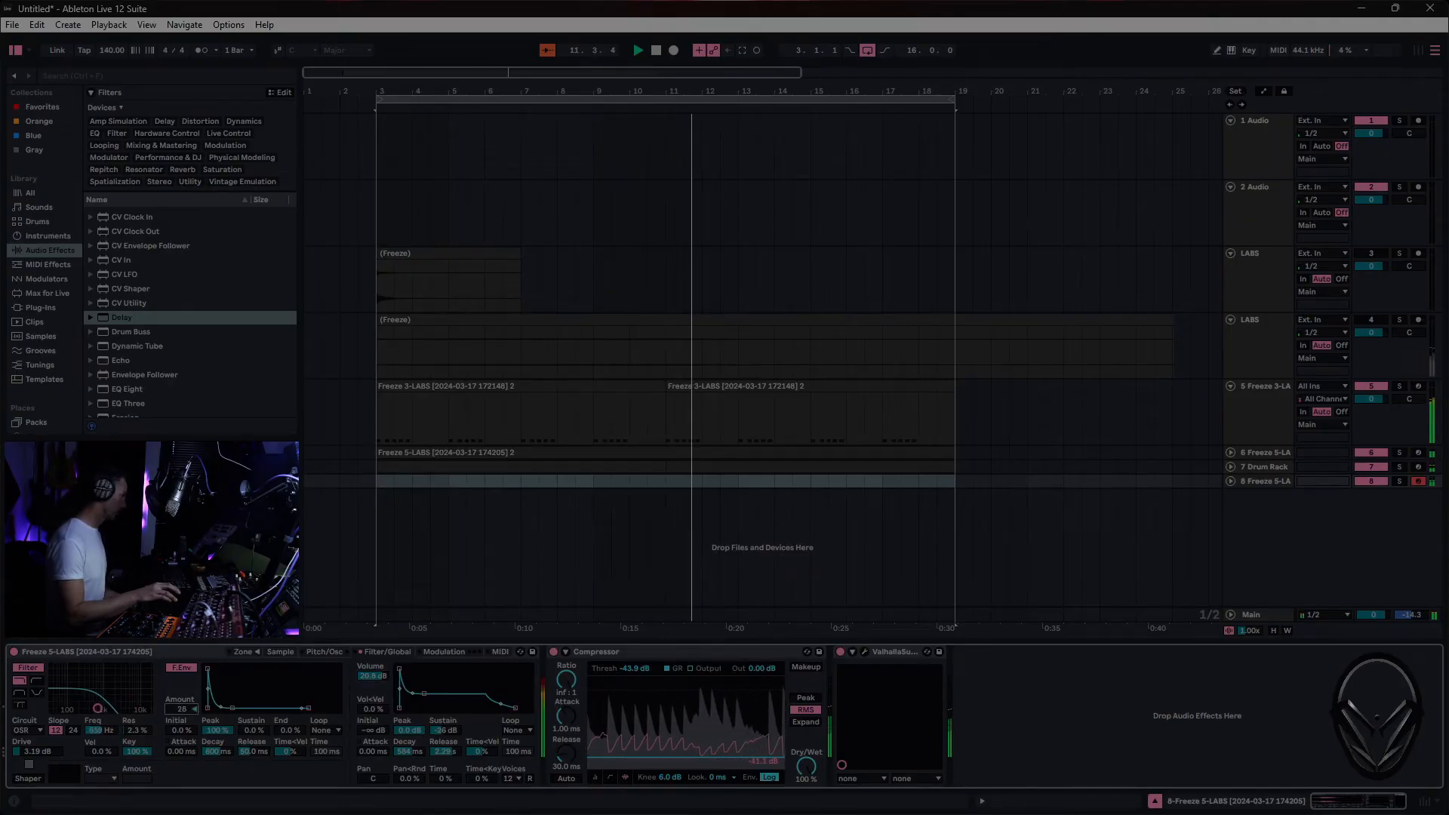
left_click_drag(181, 710, 250, 708)
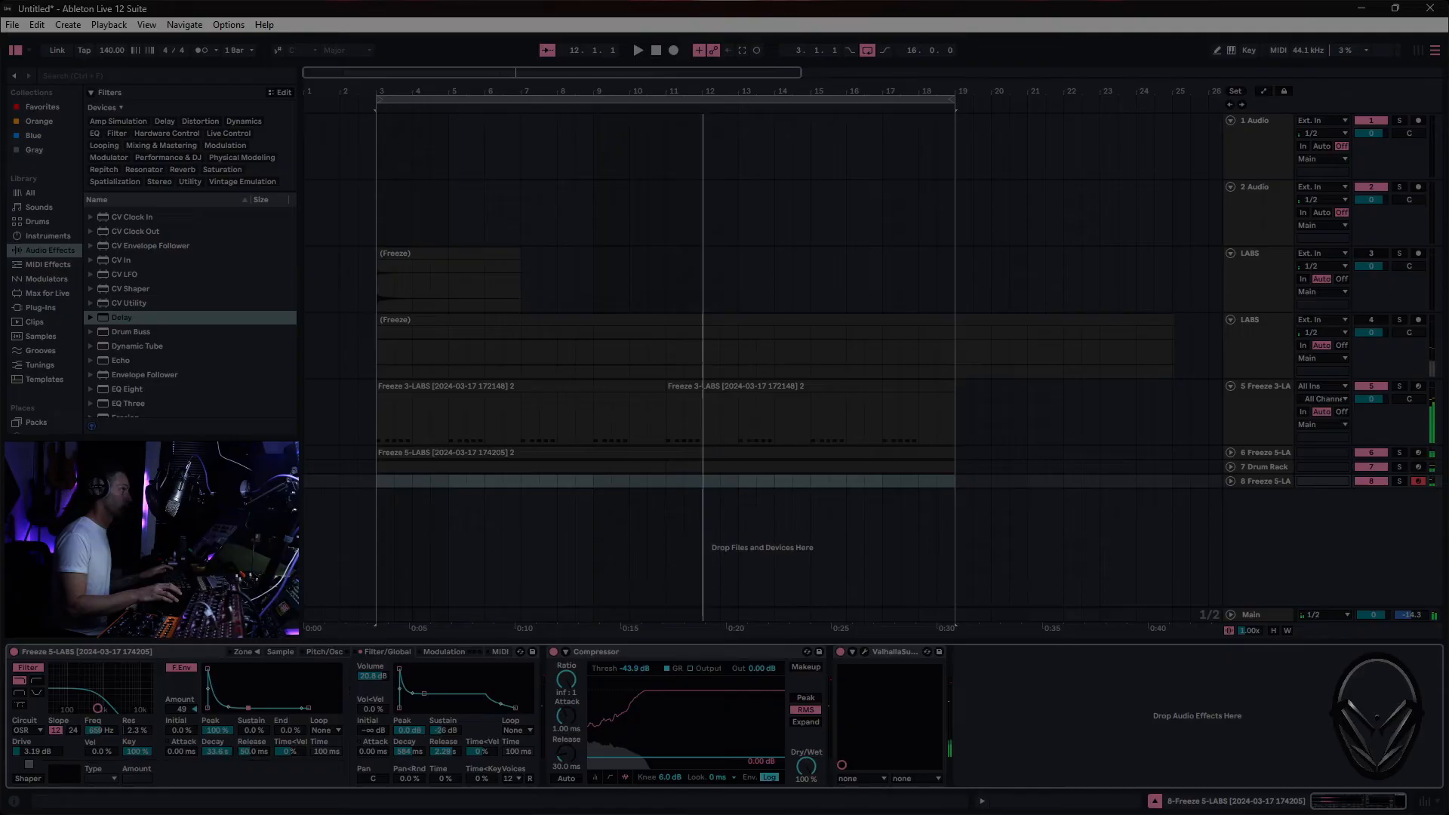
- Play the arrangement, then record a four-bar MIDI clip on the new sampler track from bar 9 to bar 13
left_click(1136, 481)
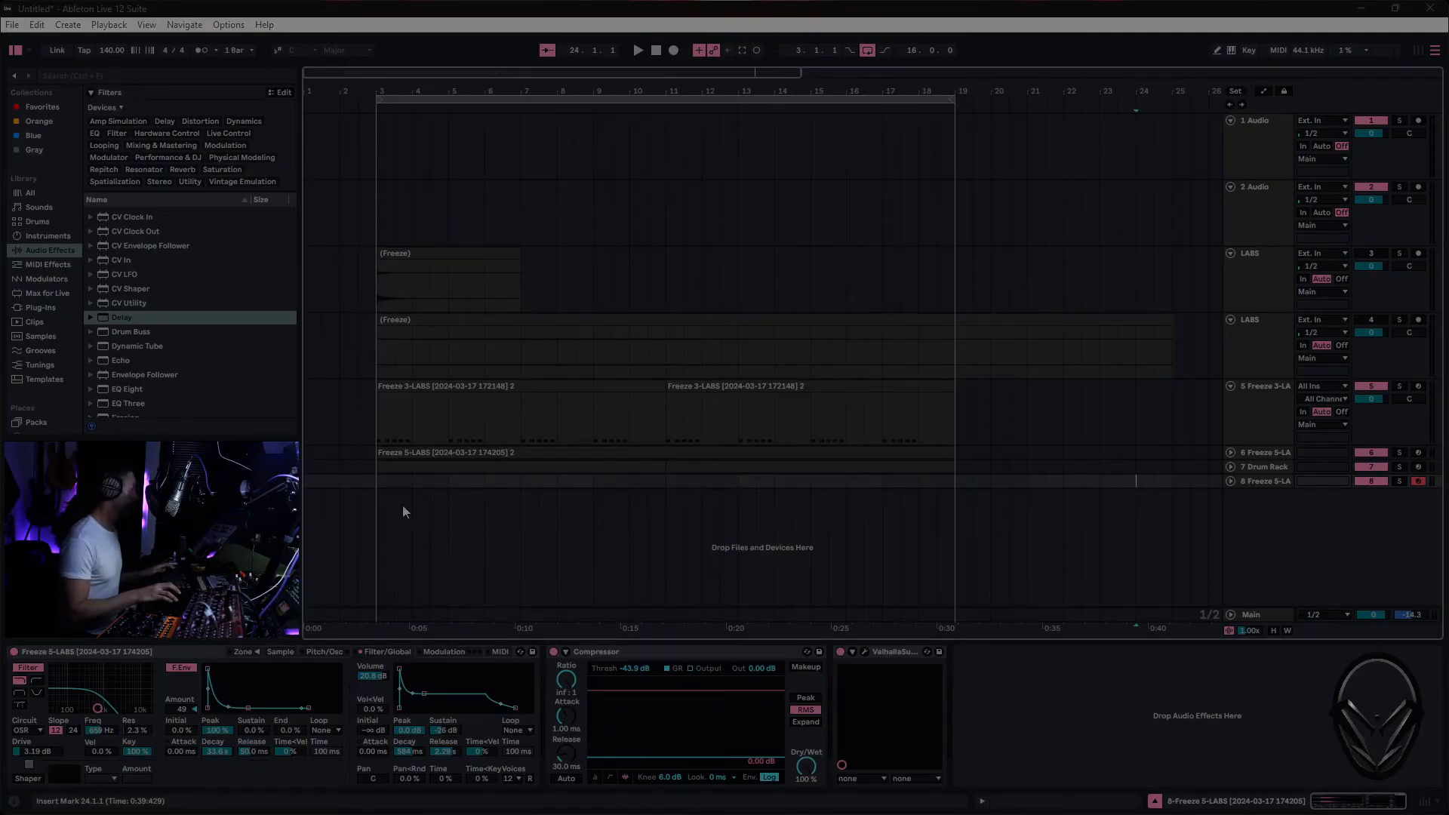
key("space")
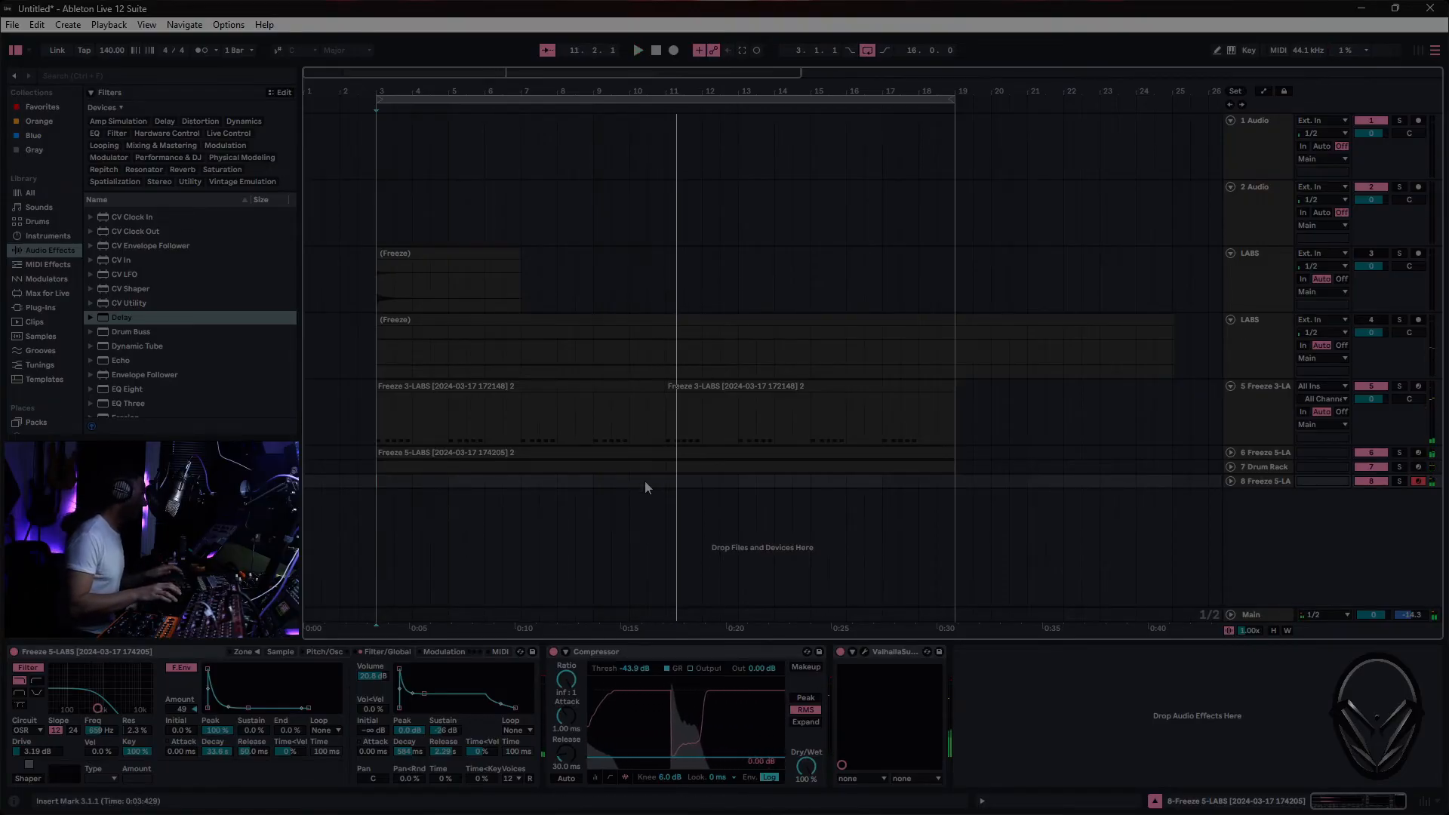
left_click(590, 485)
key("F9")
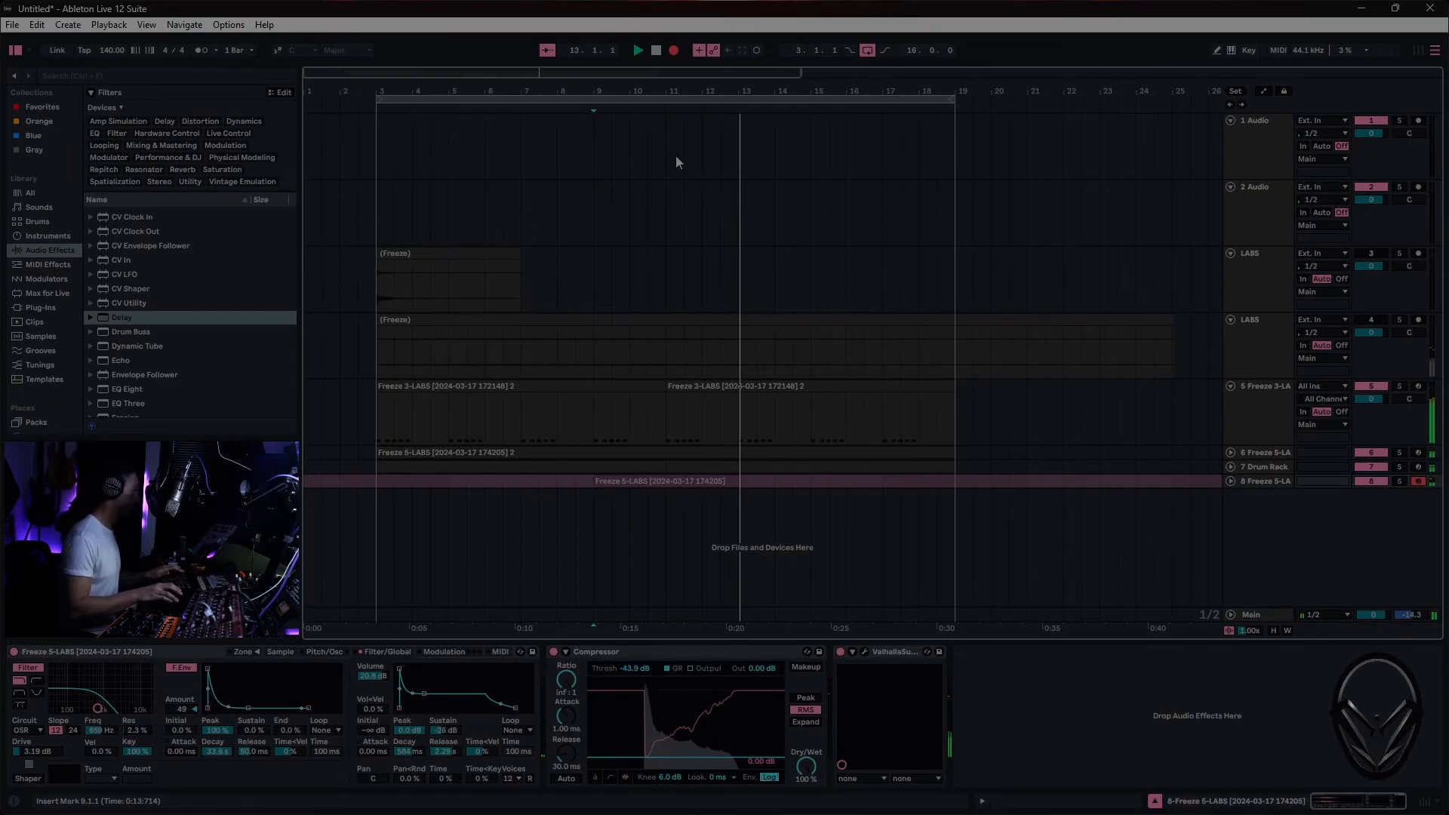
key("F9")
key("space")
- Quantize the F3 note in the recorded clip to a 1/8 grid and play it back
left_click_drag(735, 485, 727, 486)
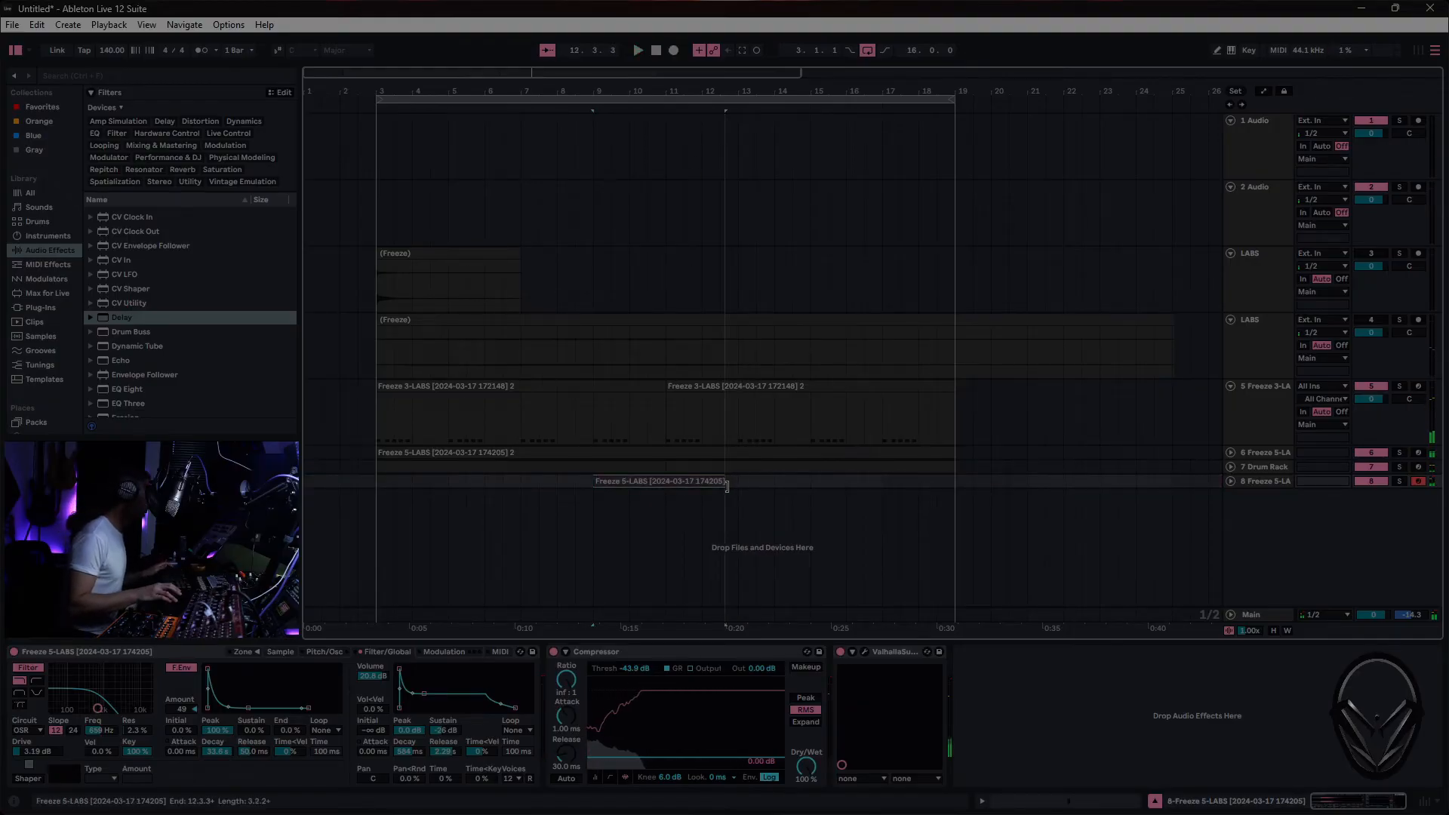
double_click(688, 481)
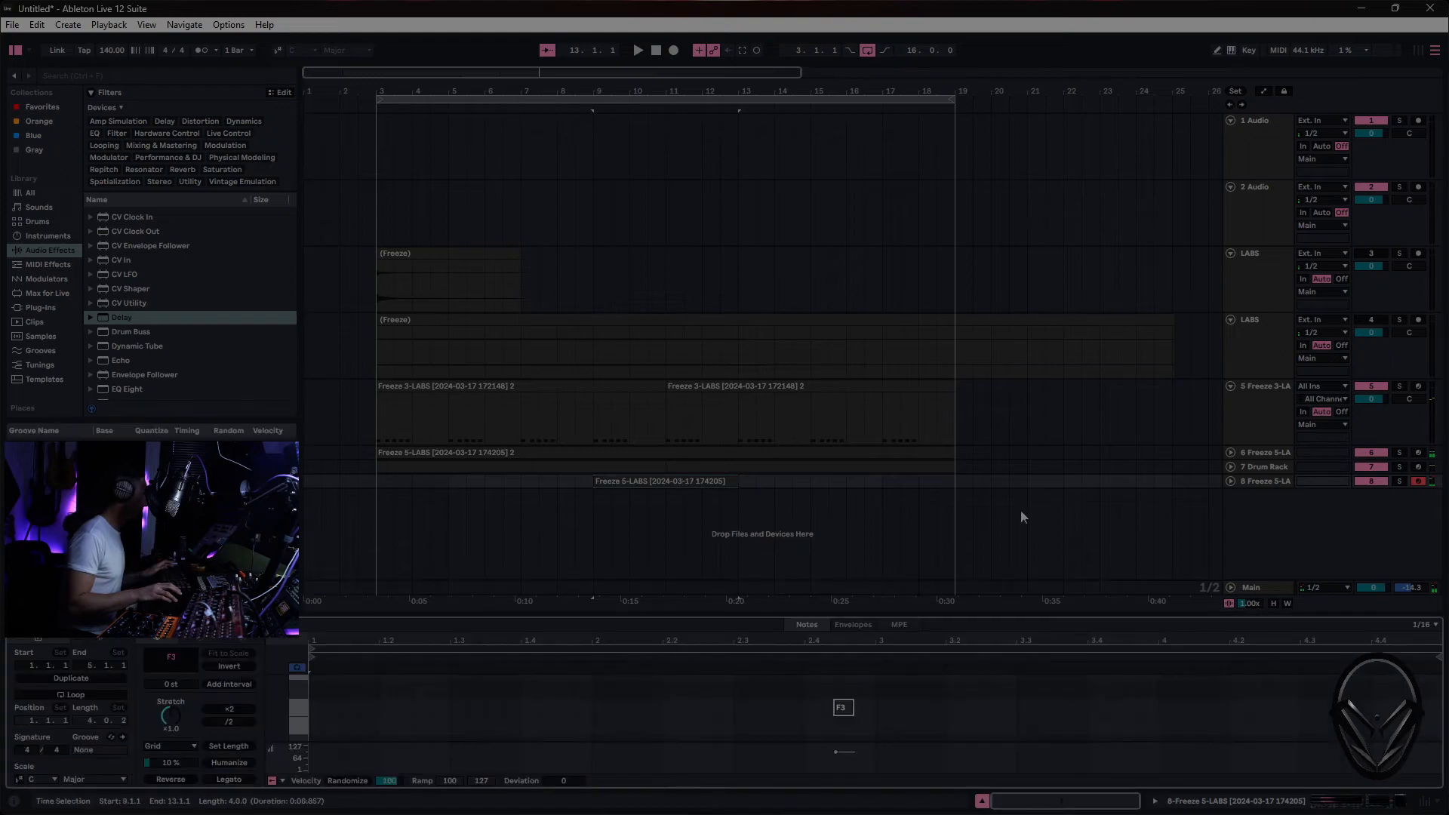
right_click(714, 709)
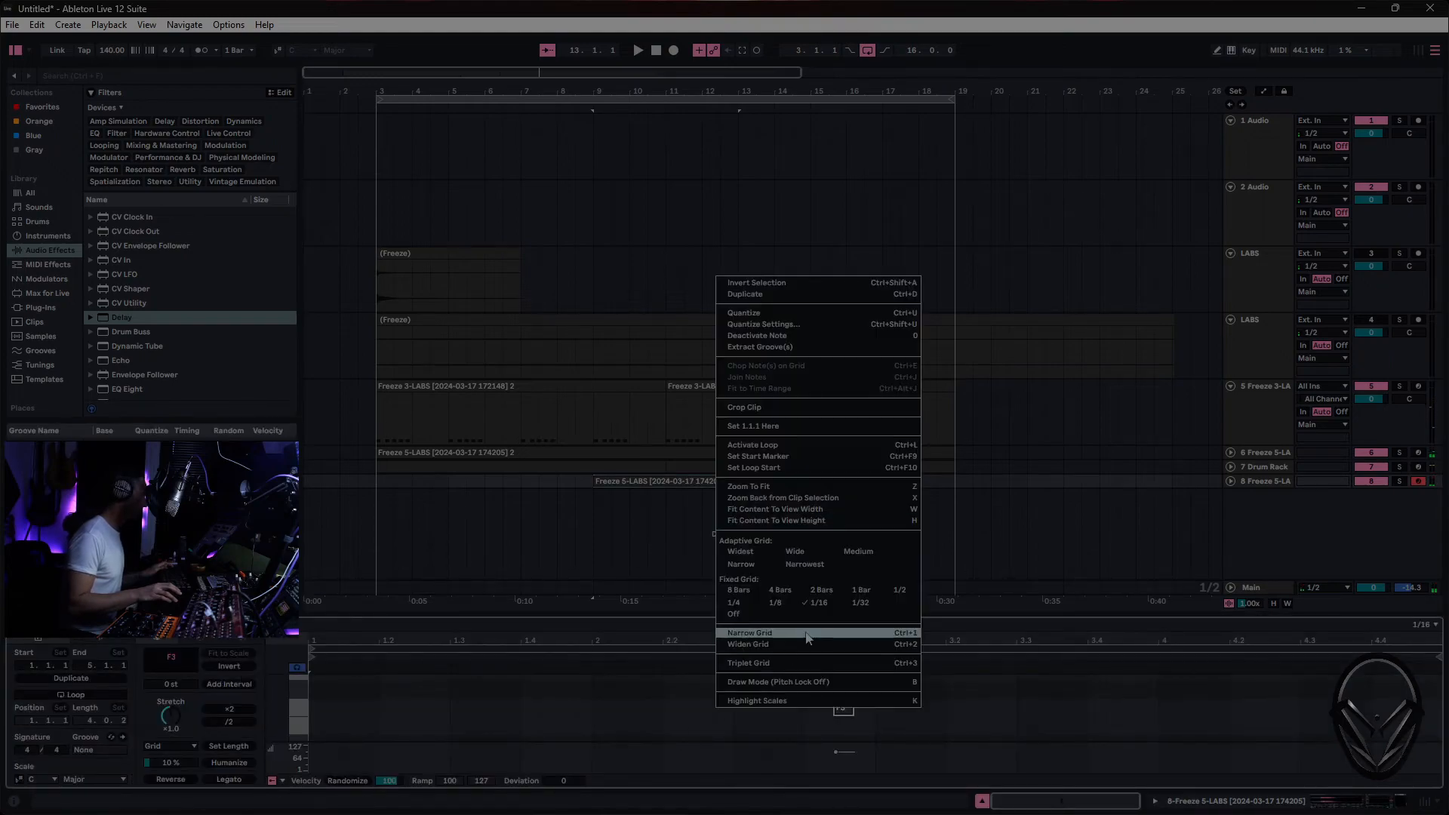
left_click(775, 603)
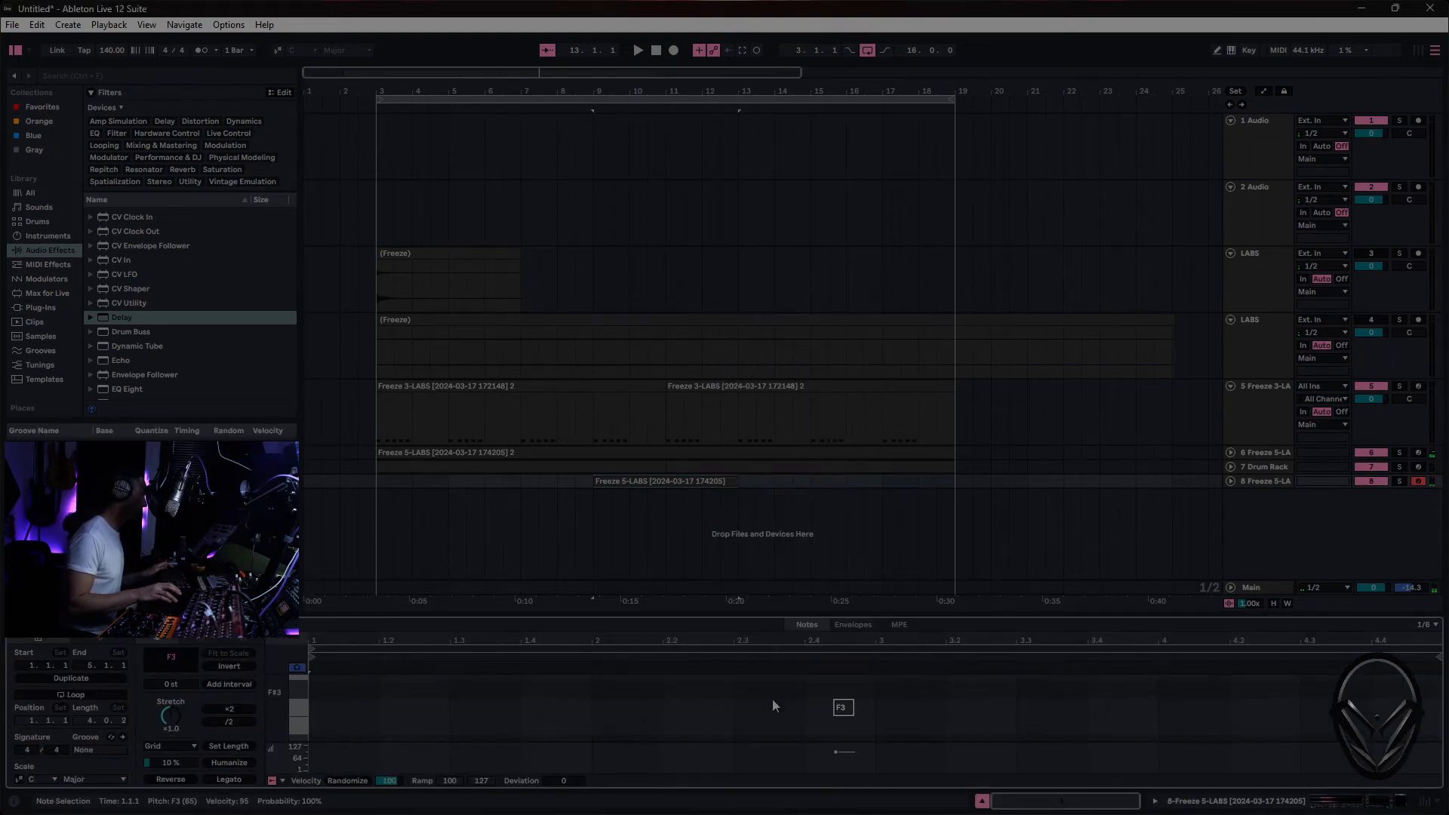
right_click(763, 723)
left_click(839, 338)
key("space")
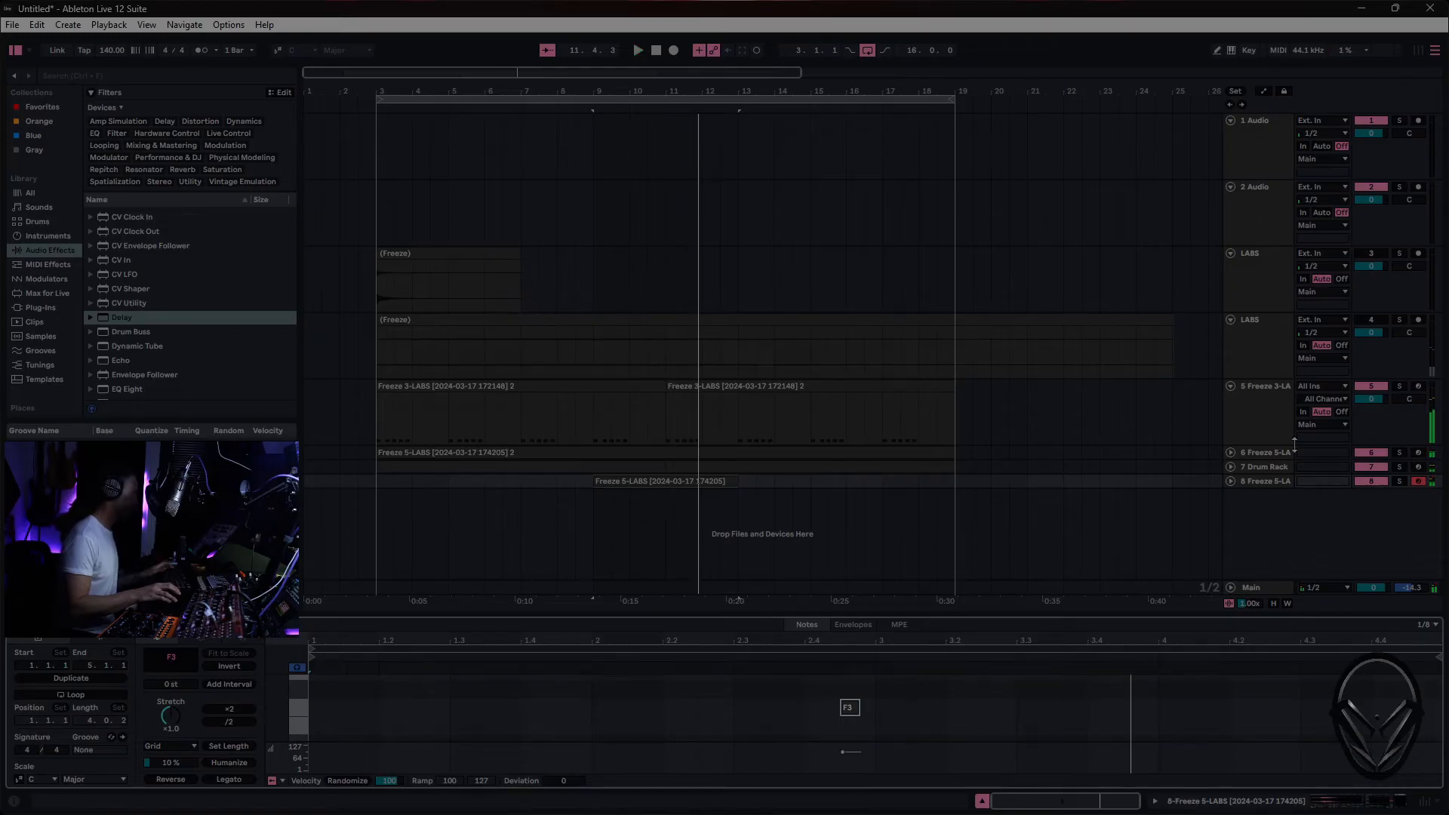
- Set the density of ValhallaSupermassive on track 8 to 68.4% and play back the arrangement
left_click(1275, 482)
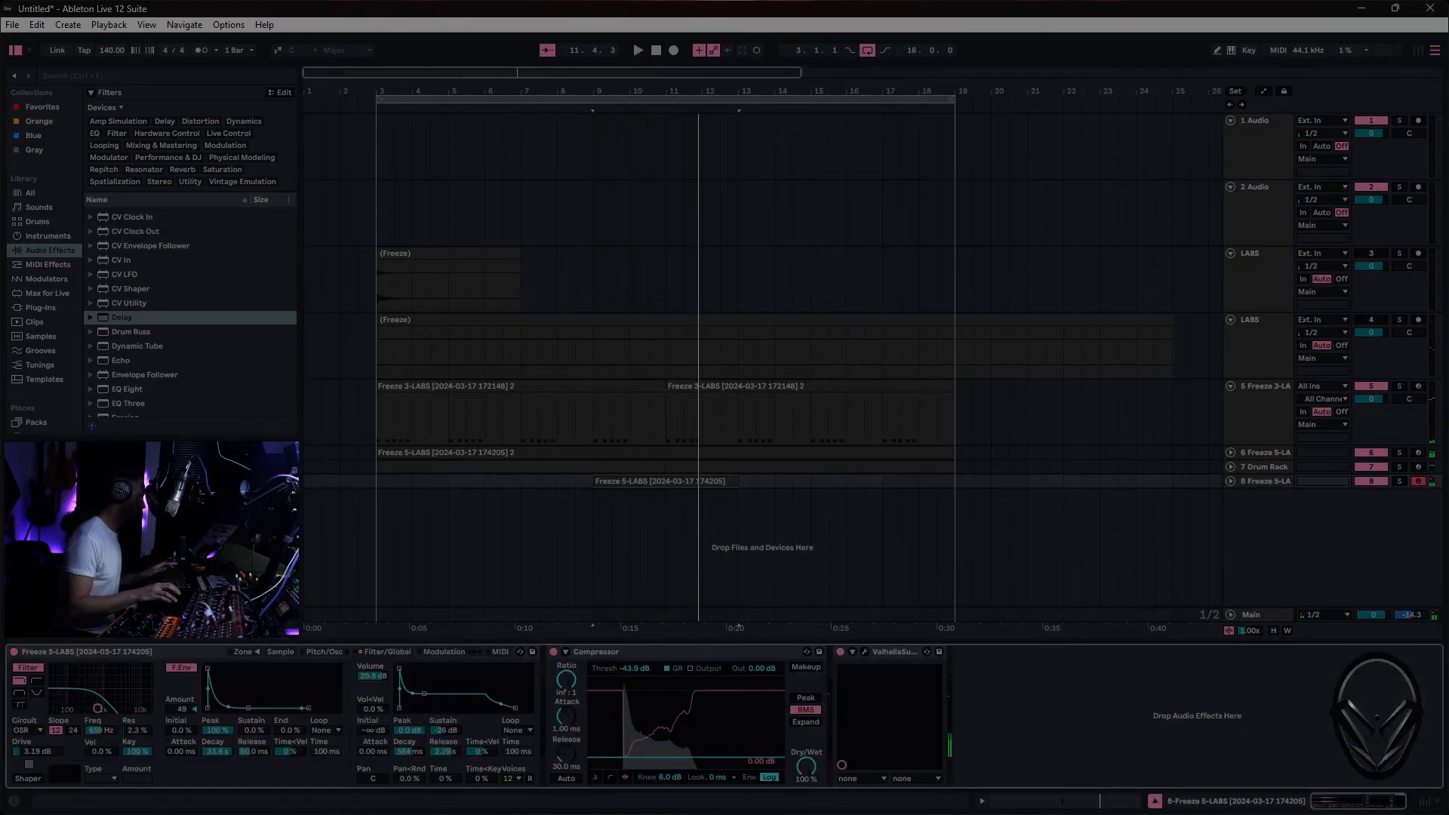
left_click(865, 652)
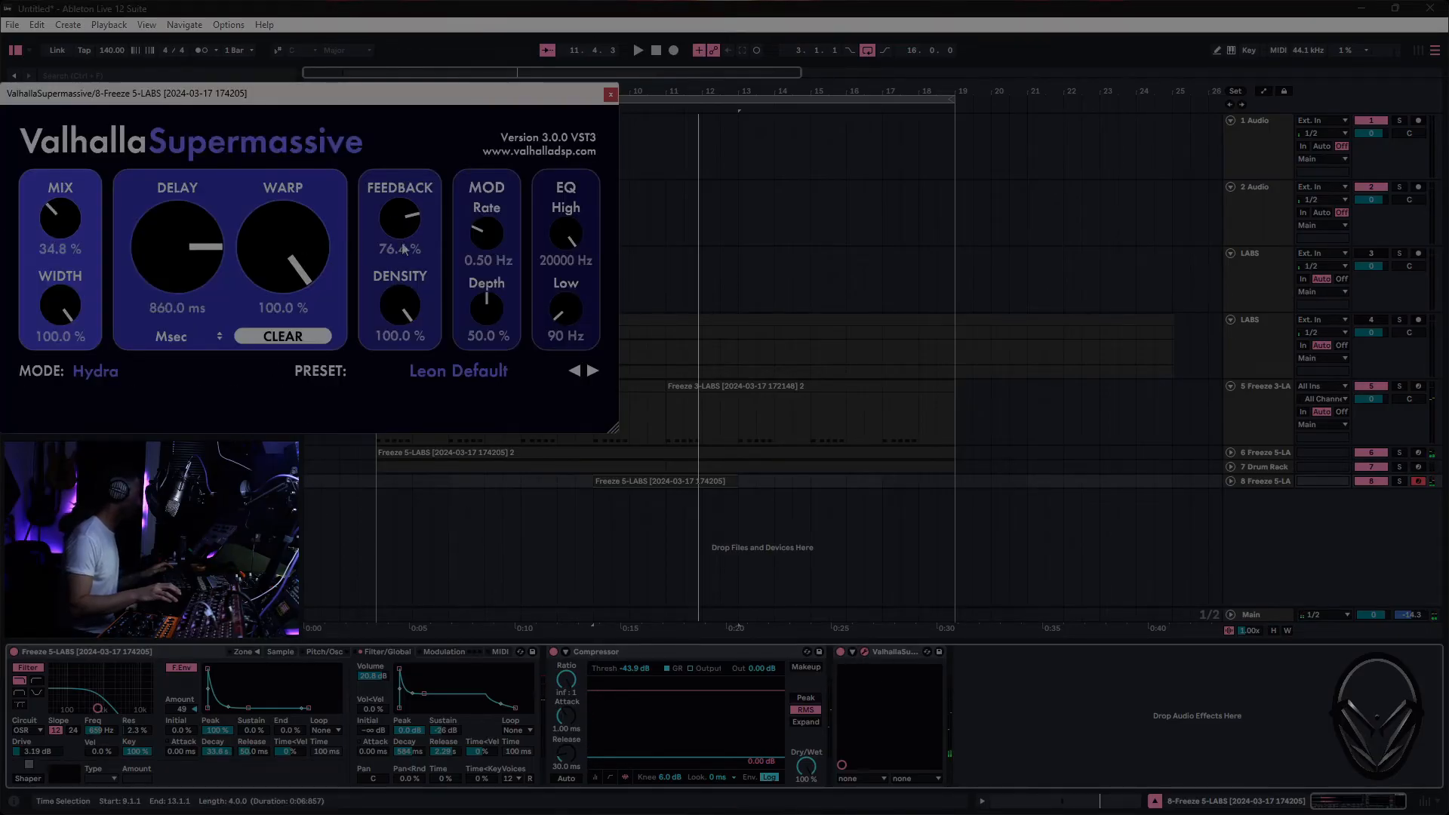
left_click_drag(400, 306, 407, 369)
key("space")
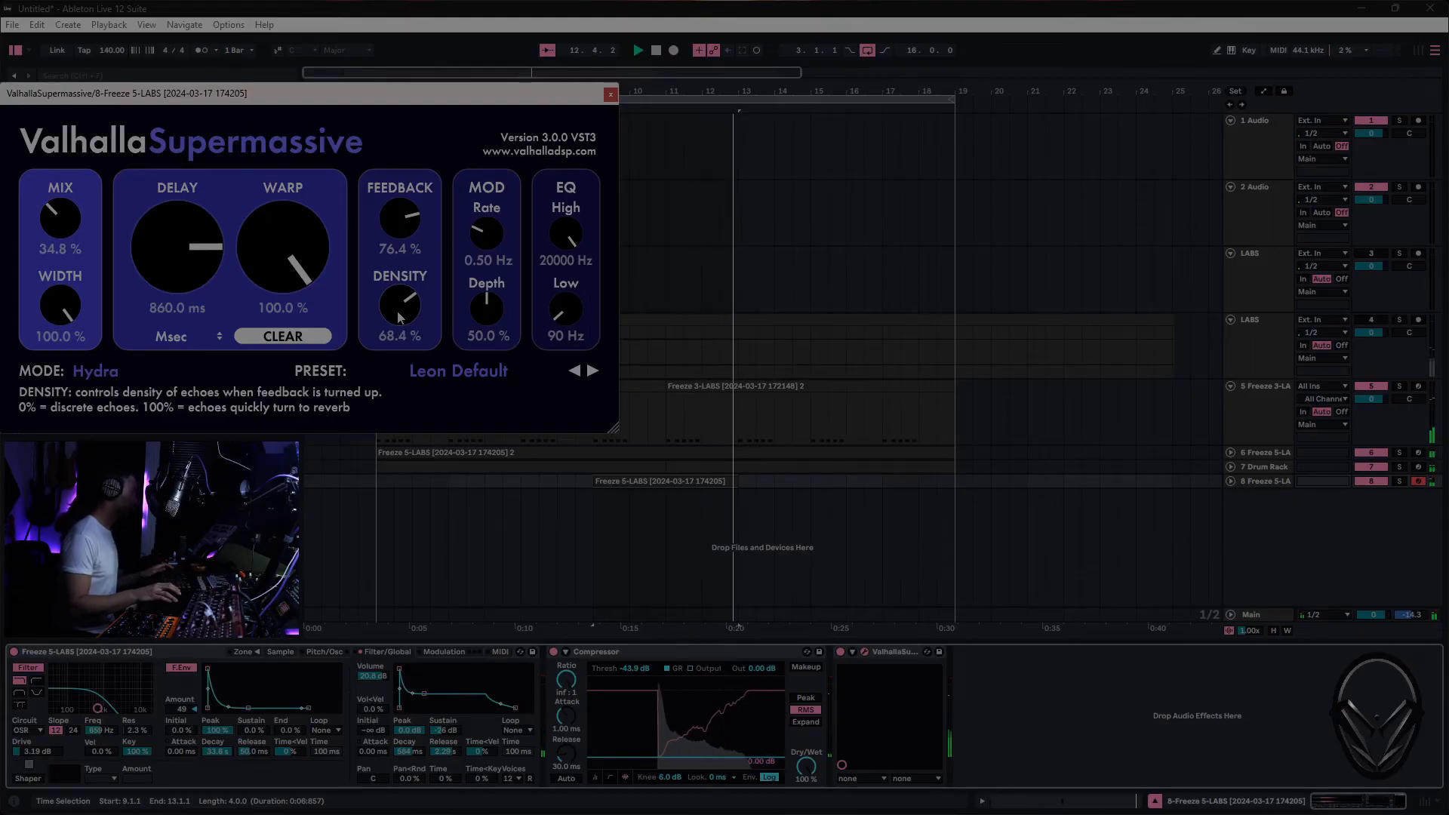
left_click(611, 96)
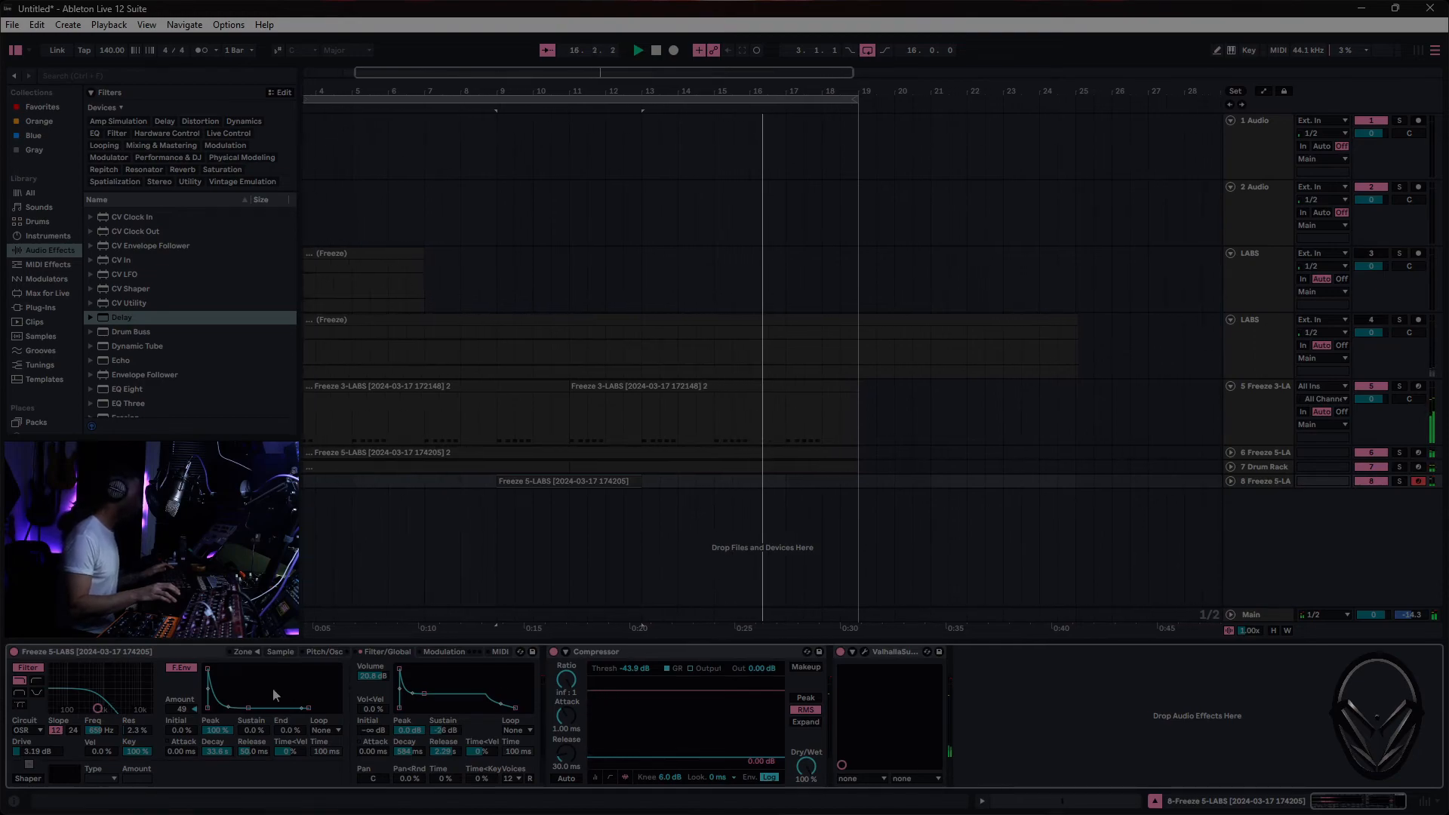
- Lower the track 8 Sampler's filter envelope amount to 19, replaying the clip to check the sound
left_click_drag(183, 712, 182, 724)
key("space")
key("space")
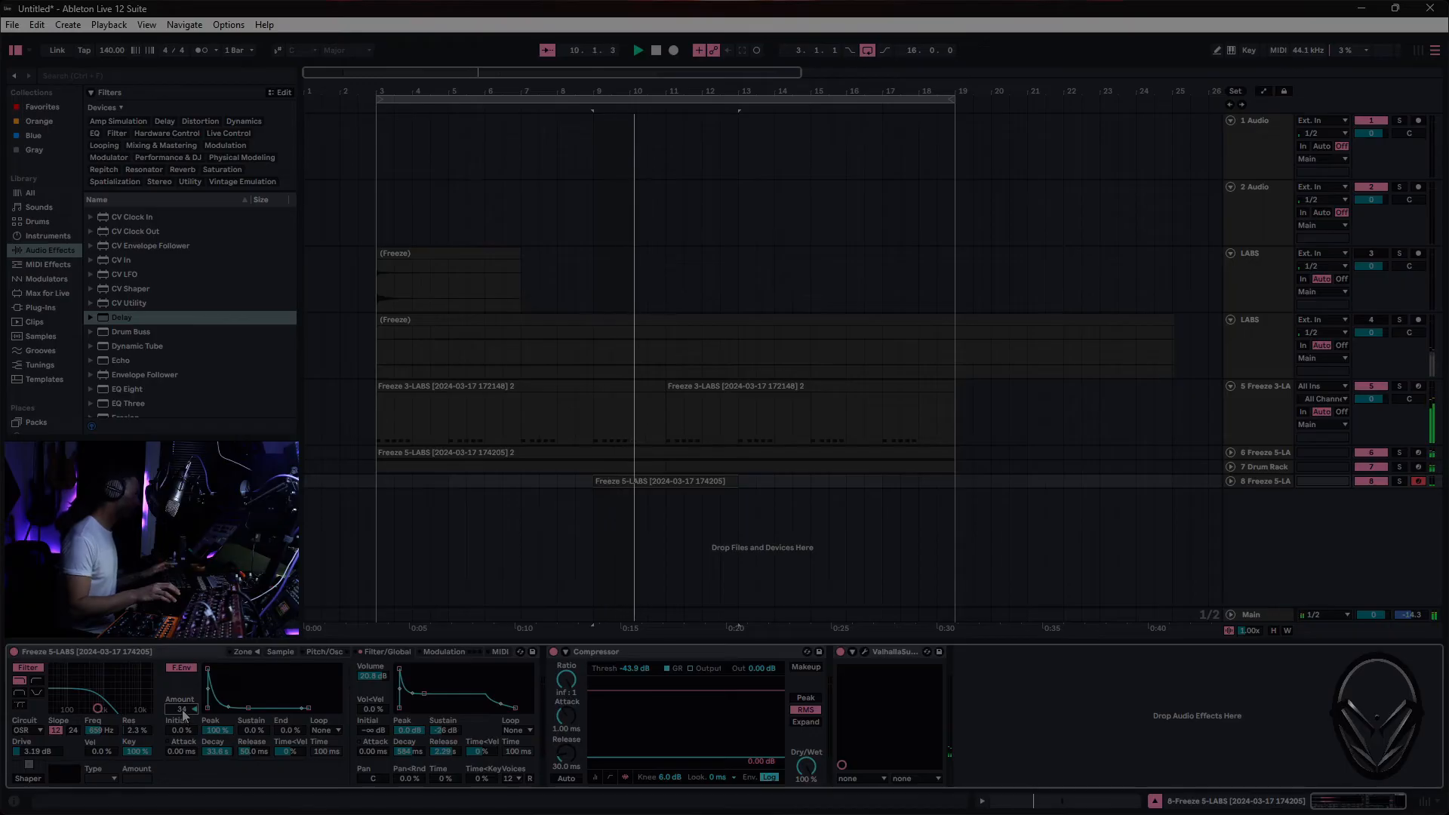
left_click_drag(183, 710, 182, 721)
key("space")
key("space")
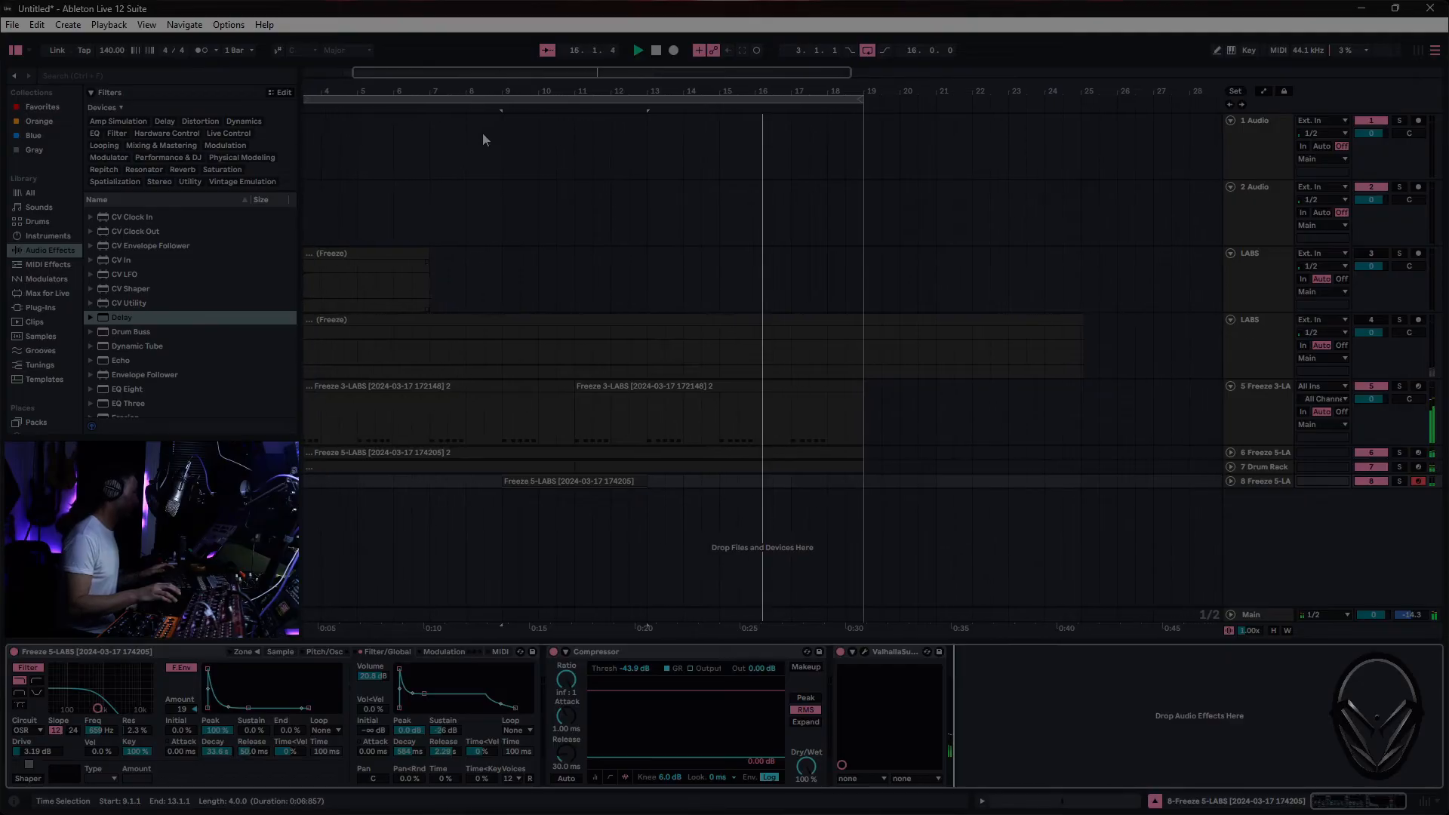
- Select the looped range from bar 3 to 19 and move a copy of track 8's device chain onto a new track 9
left_click(542, 99)
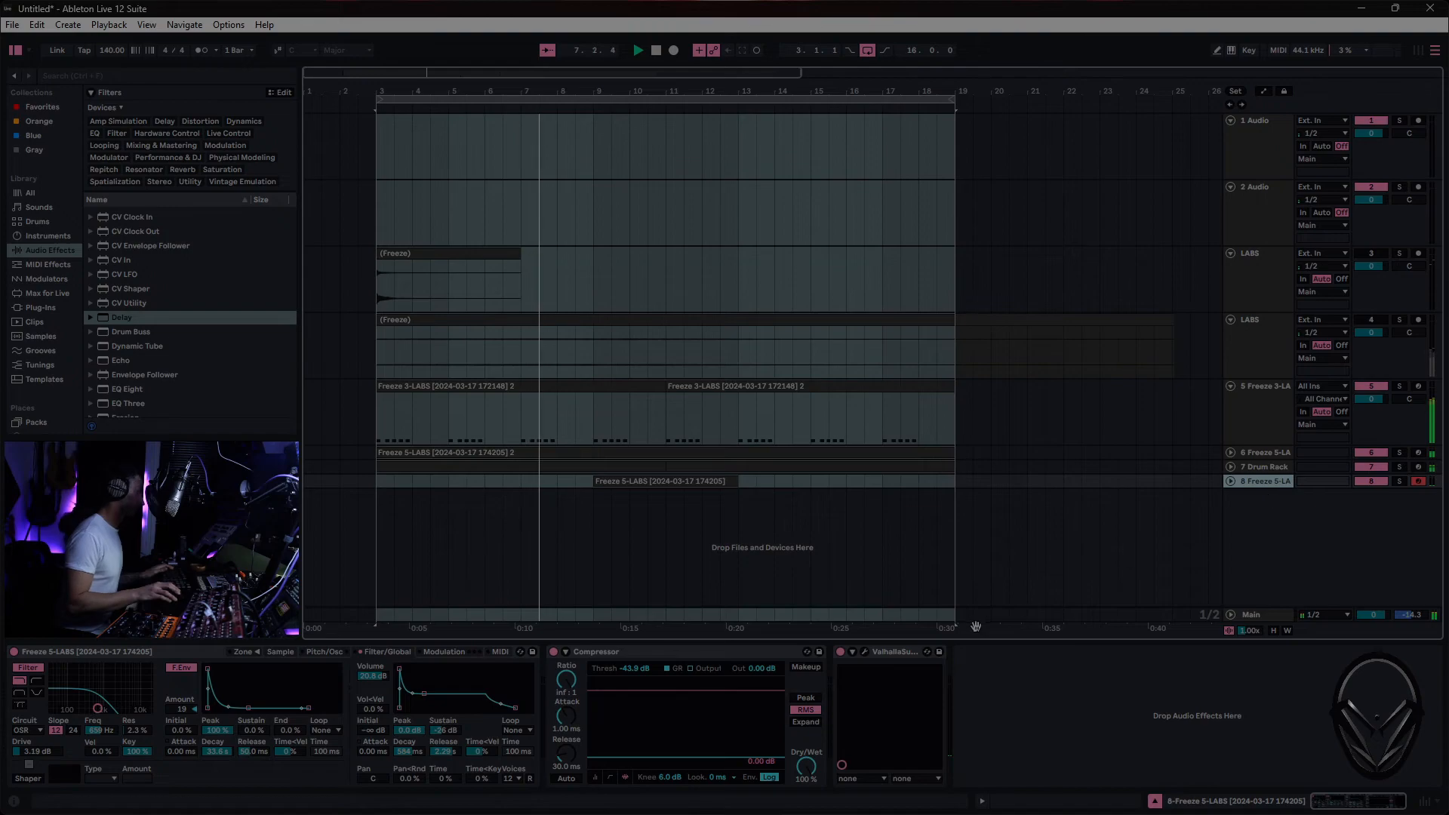
left_click(903, 654)
left_click(59, 653, "shift")
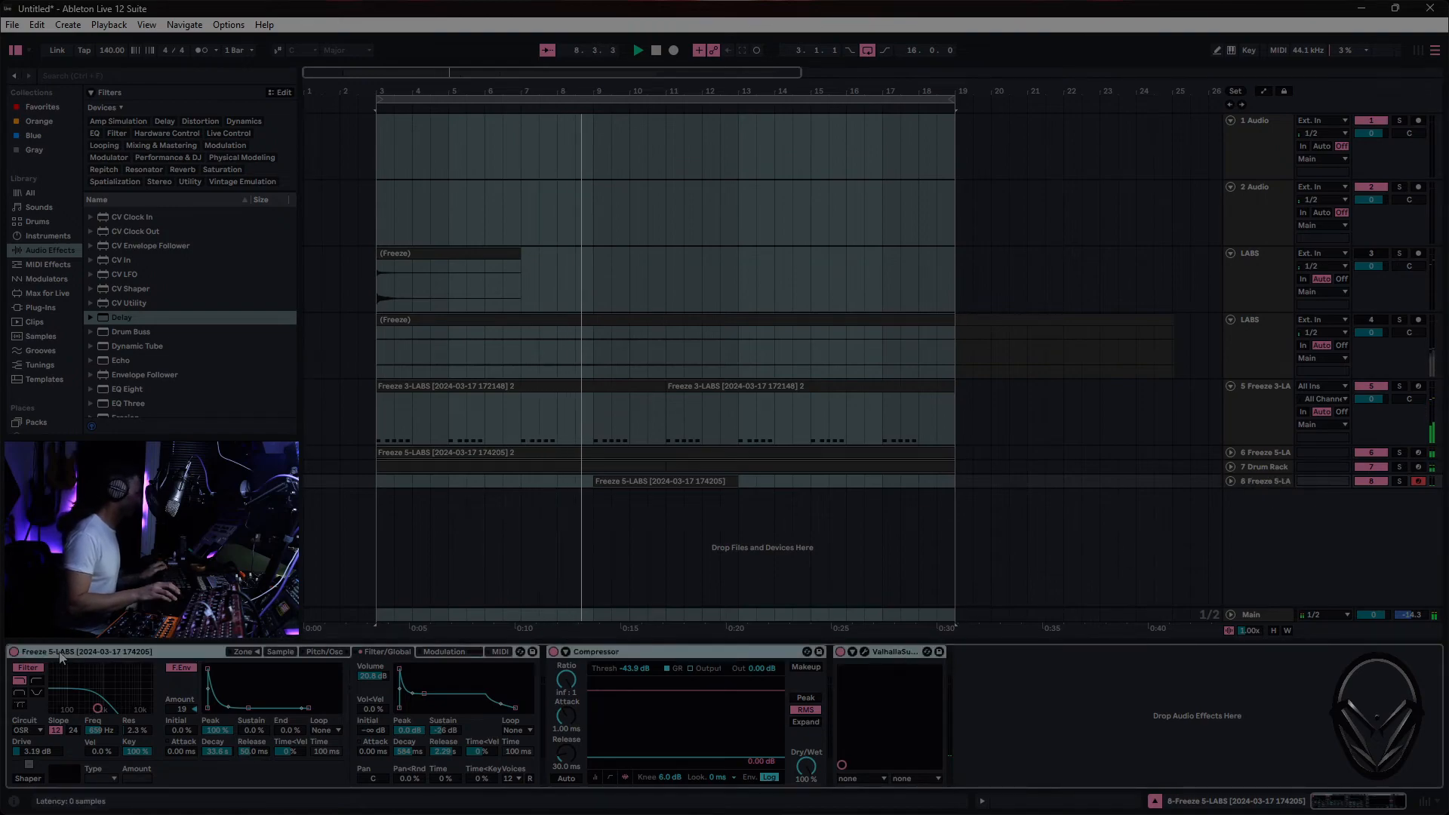
left_click_drag(60, 652, 429, 549)
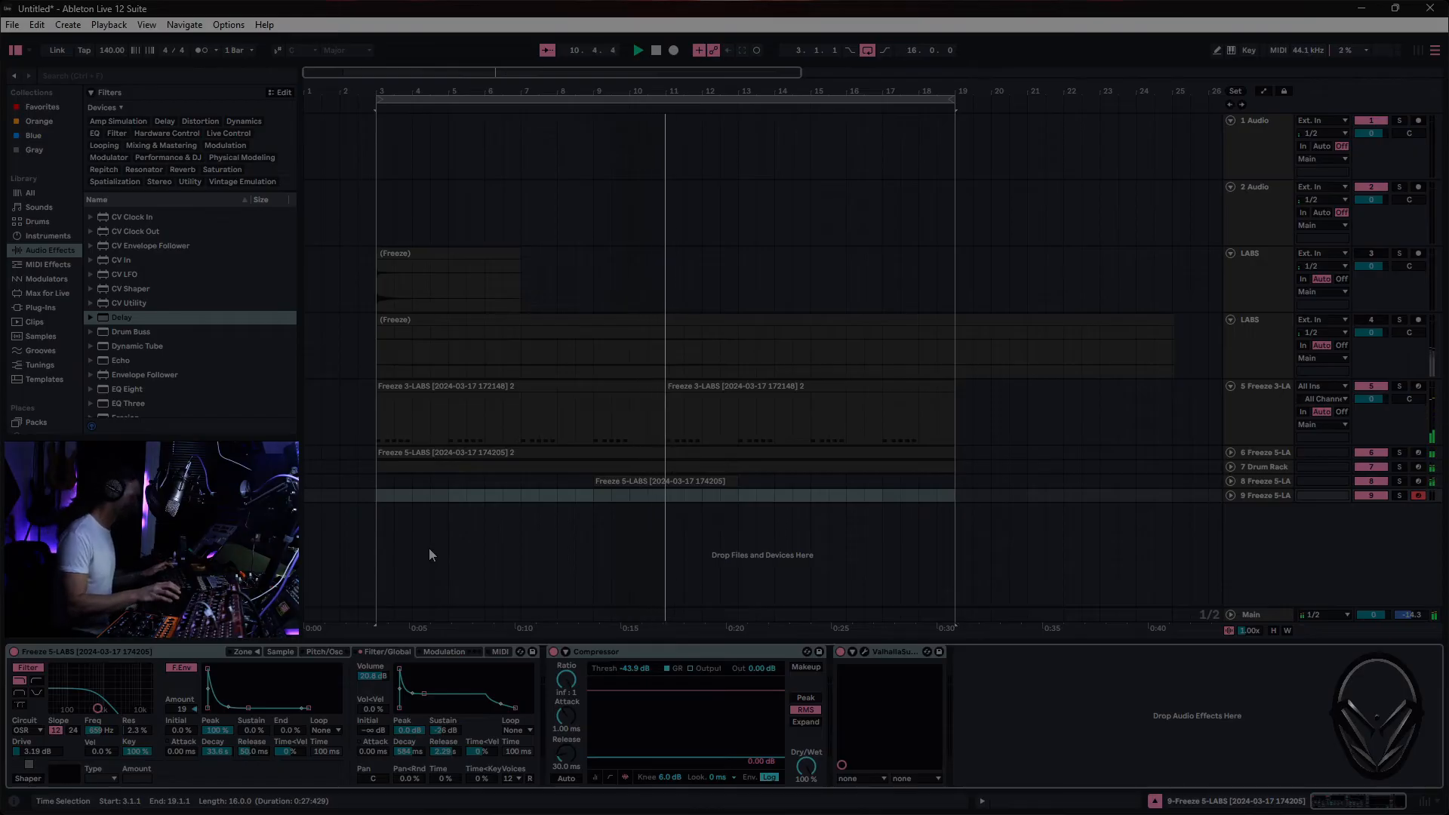
left_click(1267, 496)
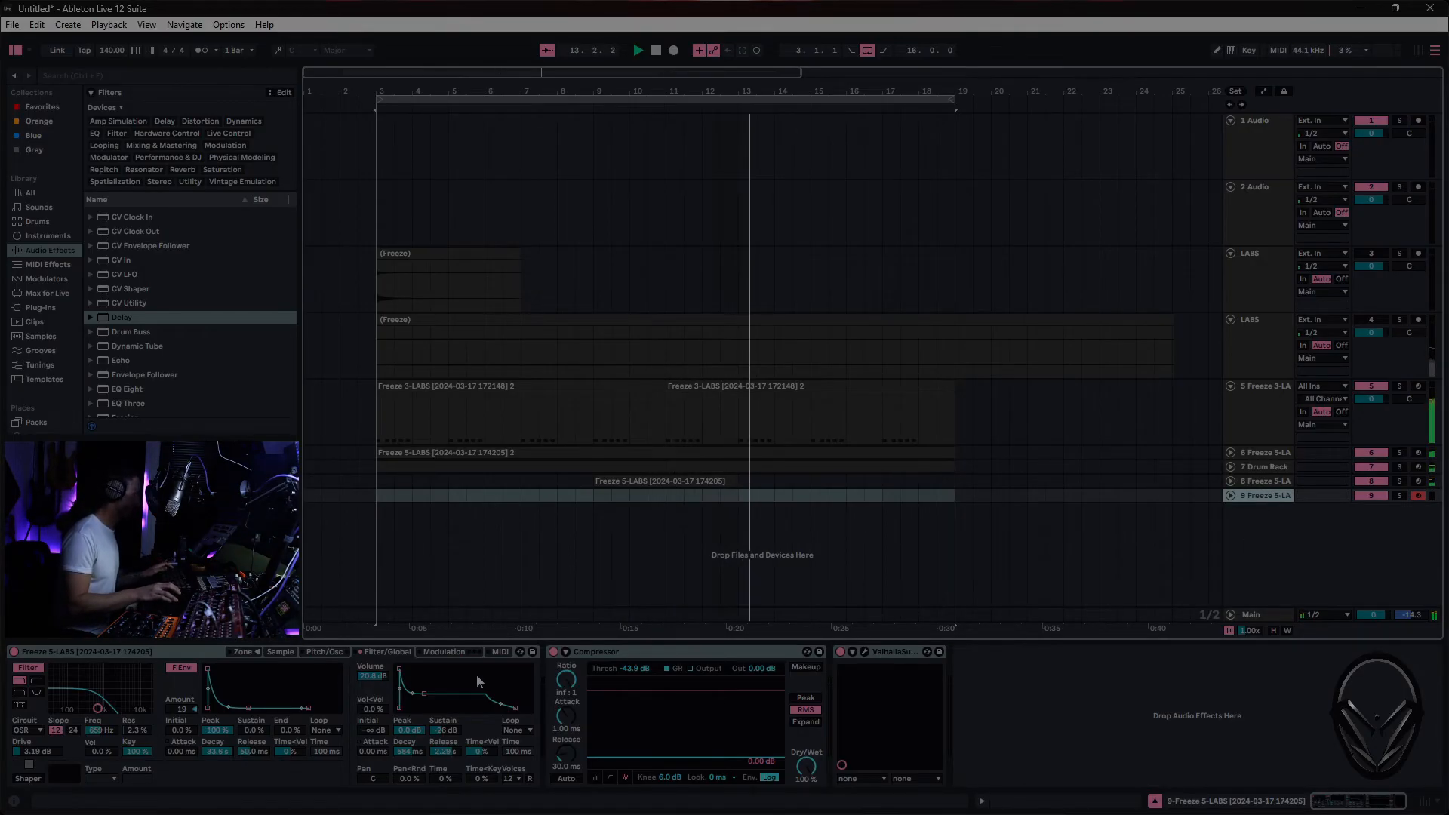
- Reshape the track 9 Sampler's envelopes, with volume sustain at -2.3 dB and filter sustain at 31% with a slower attack
left_click_drag(423, 698, 442, 671)
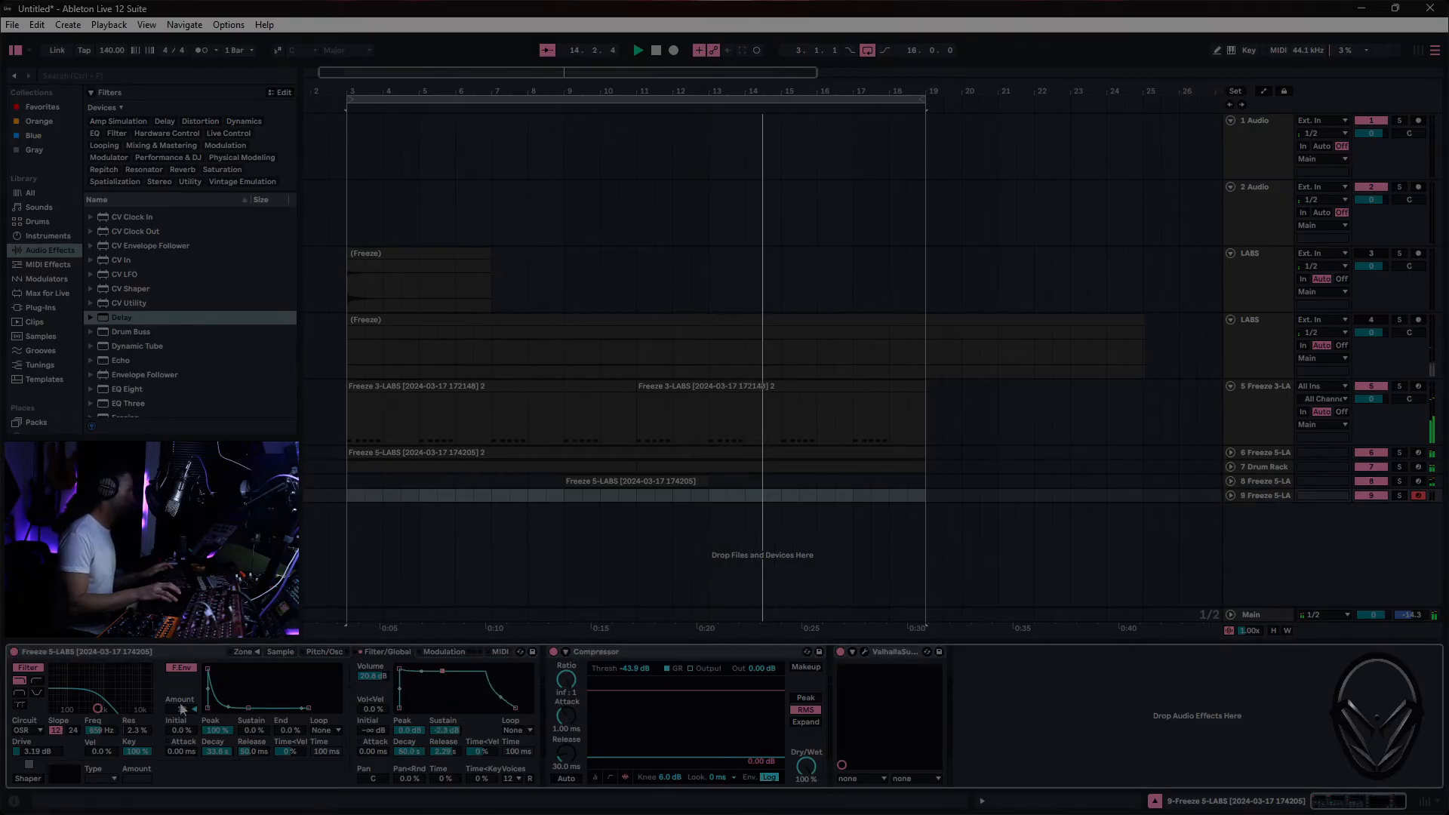
left_click_drag(248, 708, 243, 671)
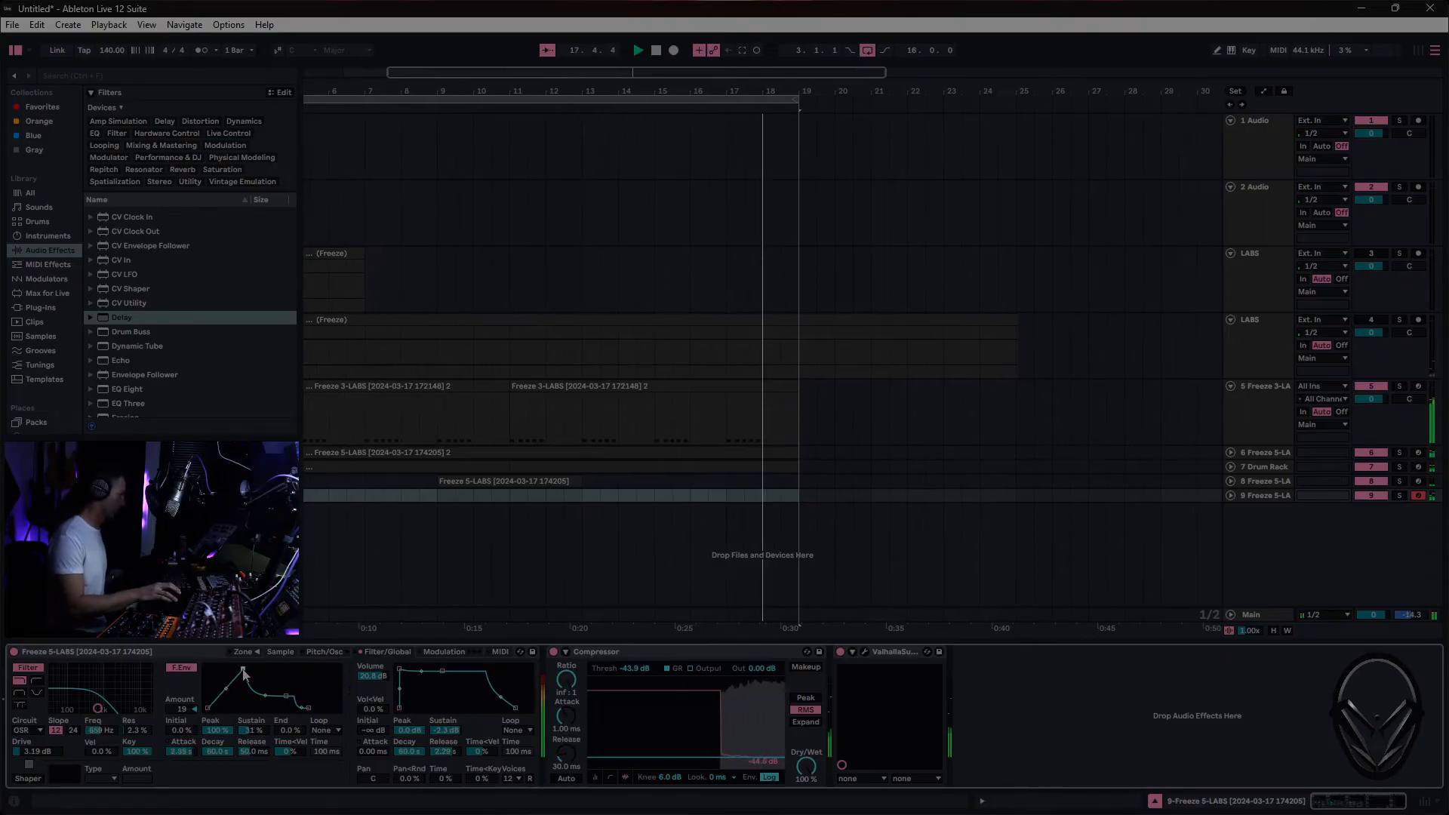
left_click_drag(243, 671, 226, 669)
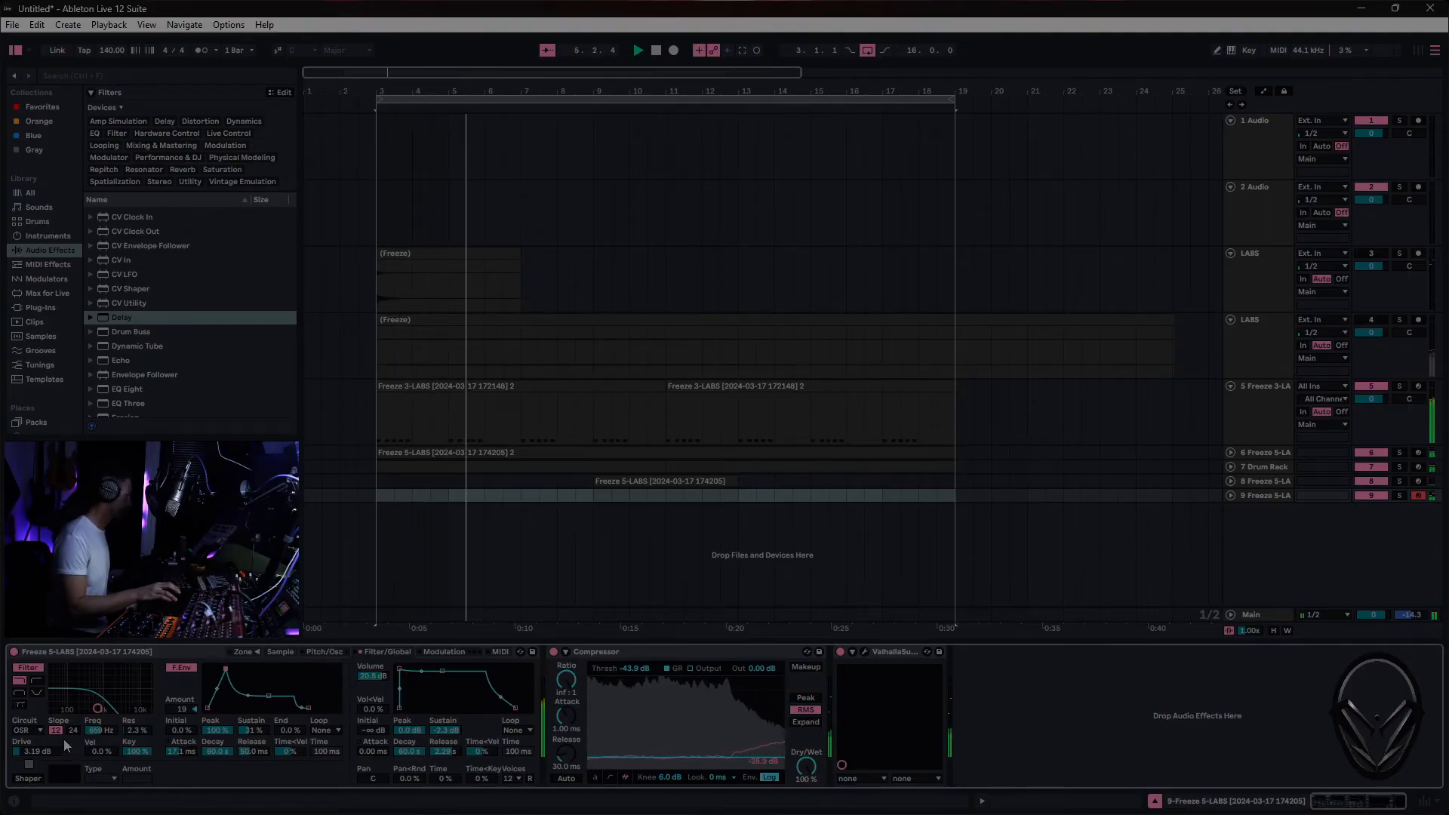
- Rebalance track 9's level by setting the sample gain to 15 dB, lowering the Sampler volume, and setting Compressor output to 16.3 dB
left_click(281, 648)
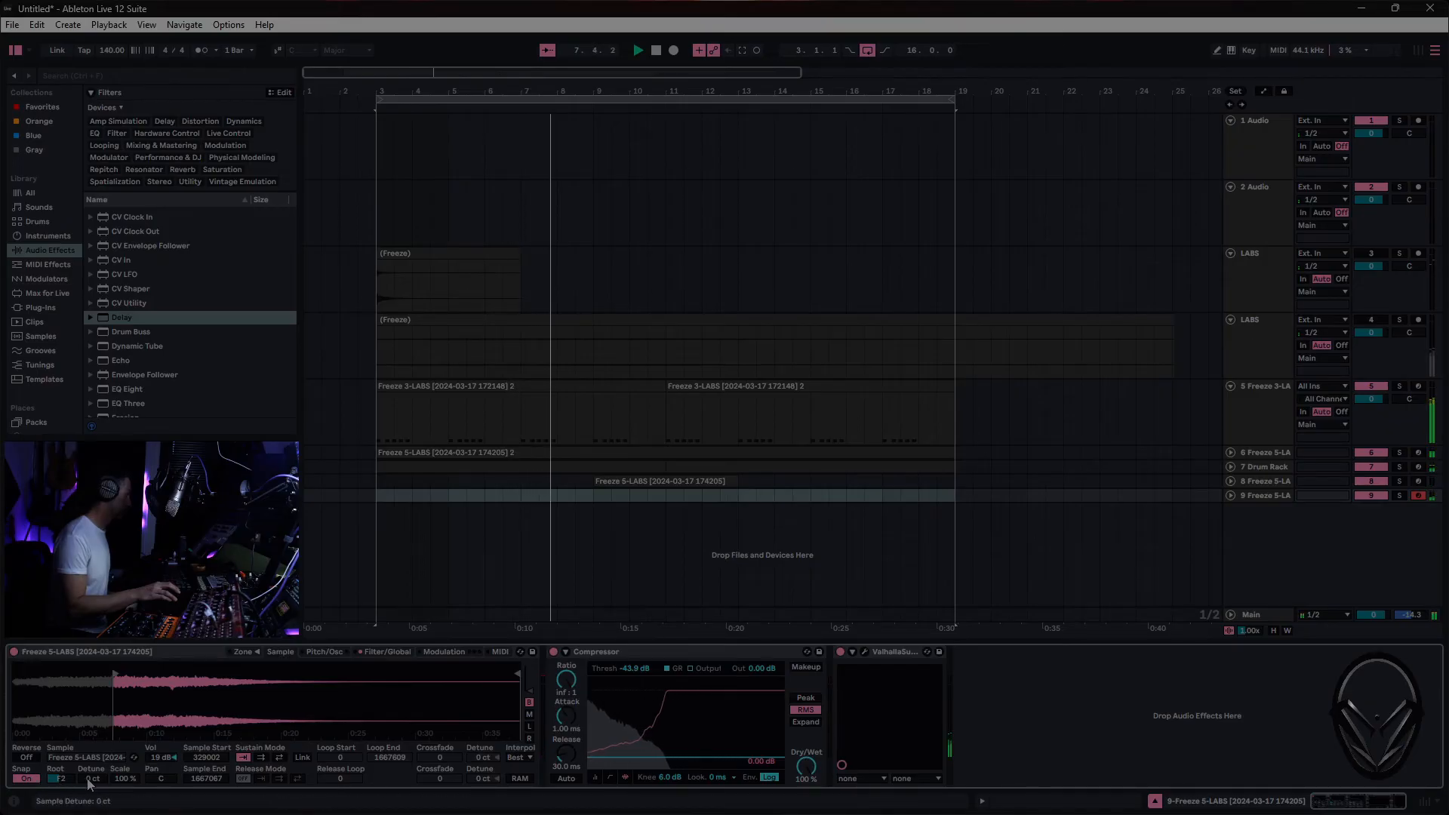
left_click_drag(160, 761, 160, 770)
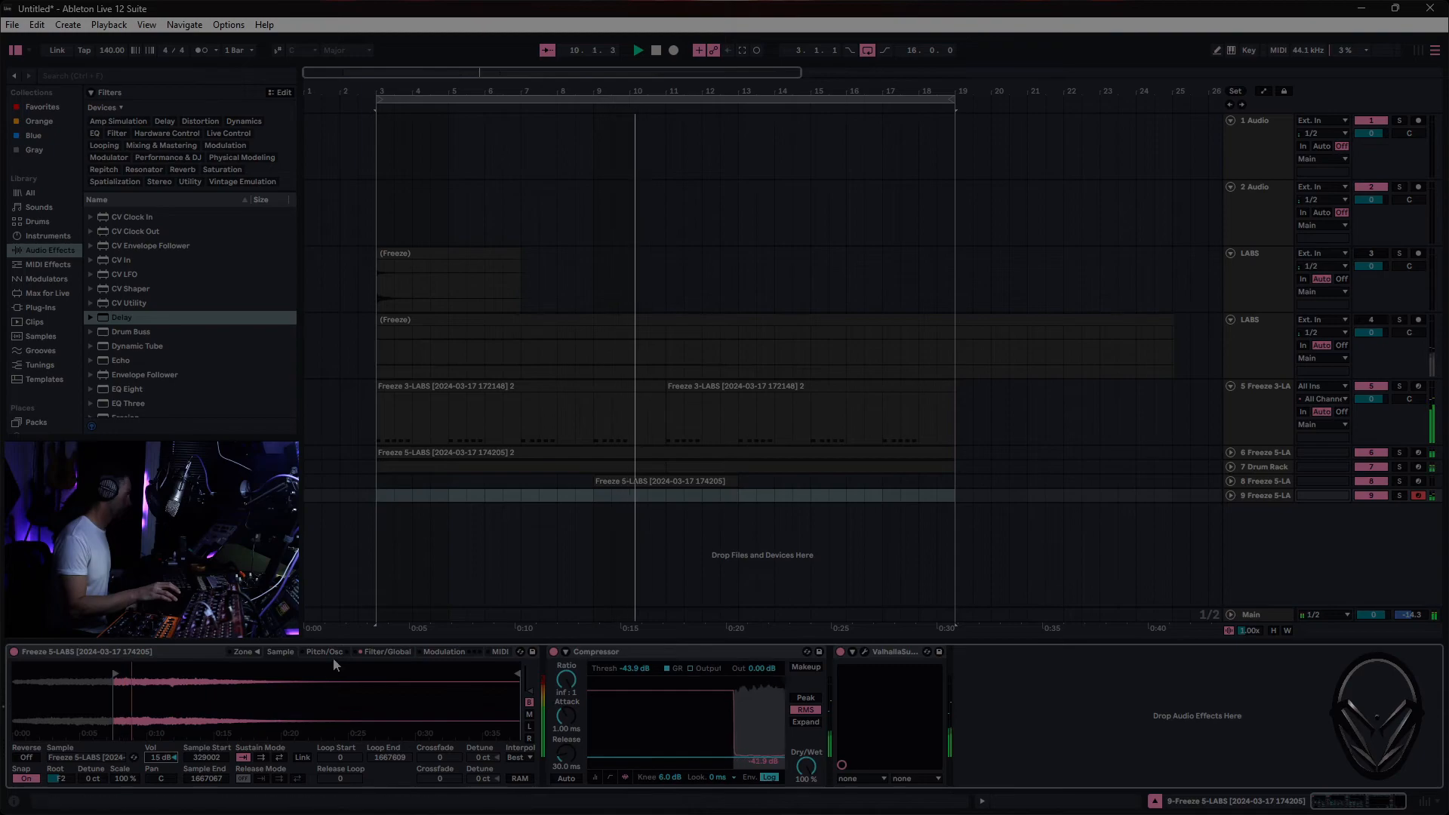
left_click(387, 651)
left_click_drag(391, 684, 391, 741)
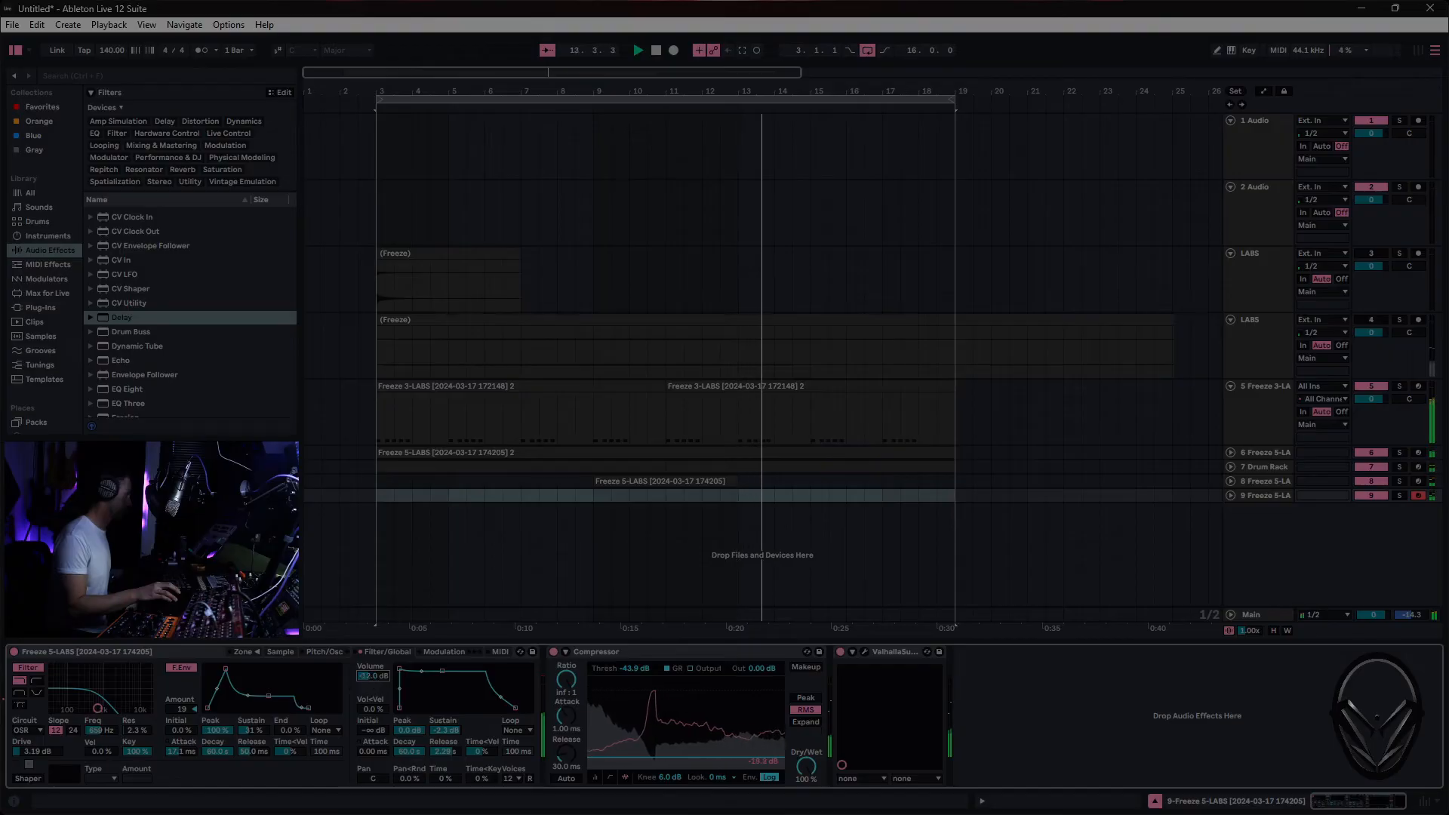
double_click(374, 678)
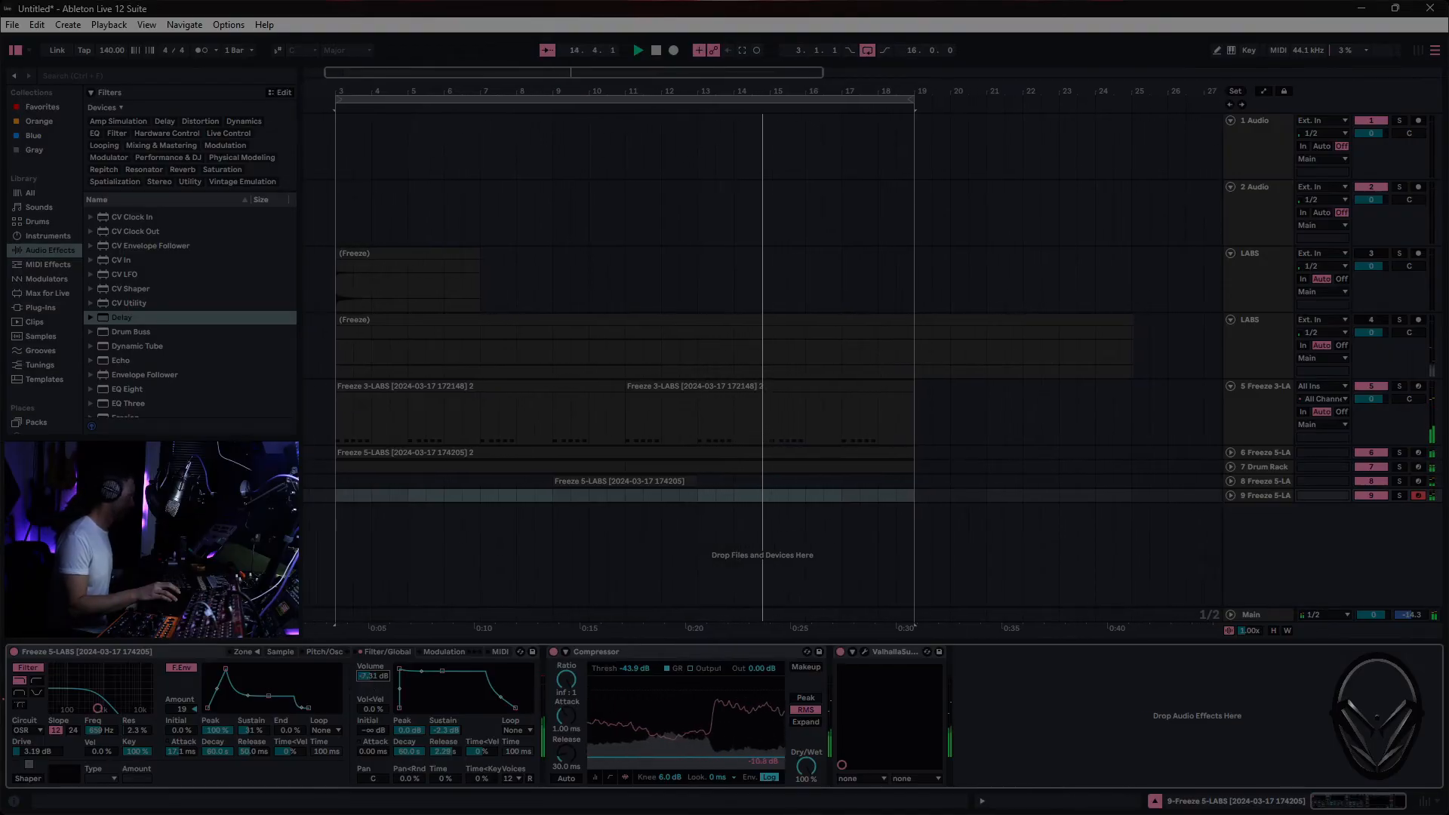
left_click_drag(374, 679, 375, 672)
left_click_drag(761, 670, 761, 640)
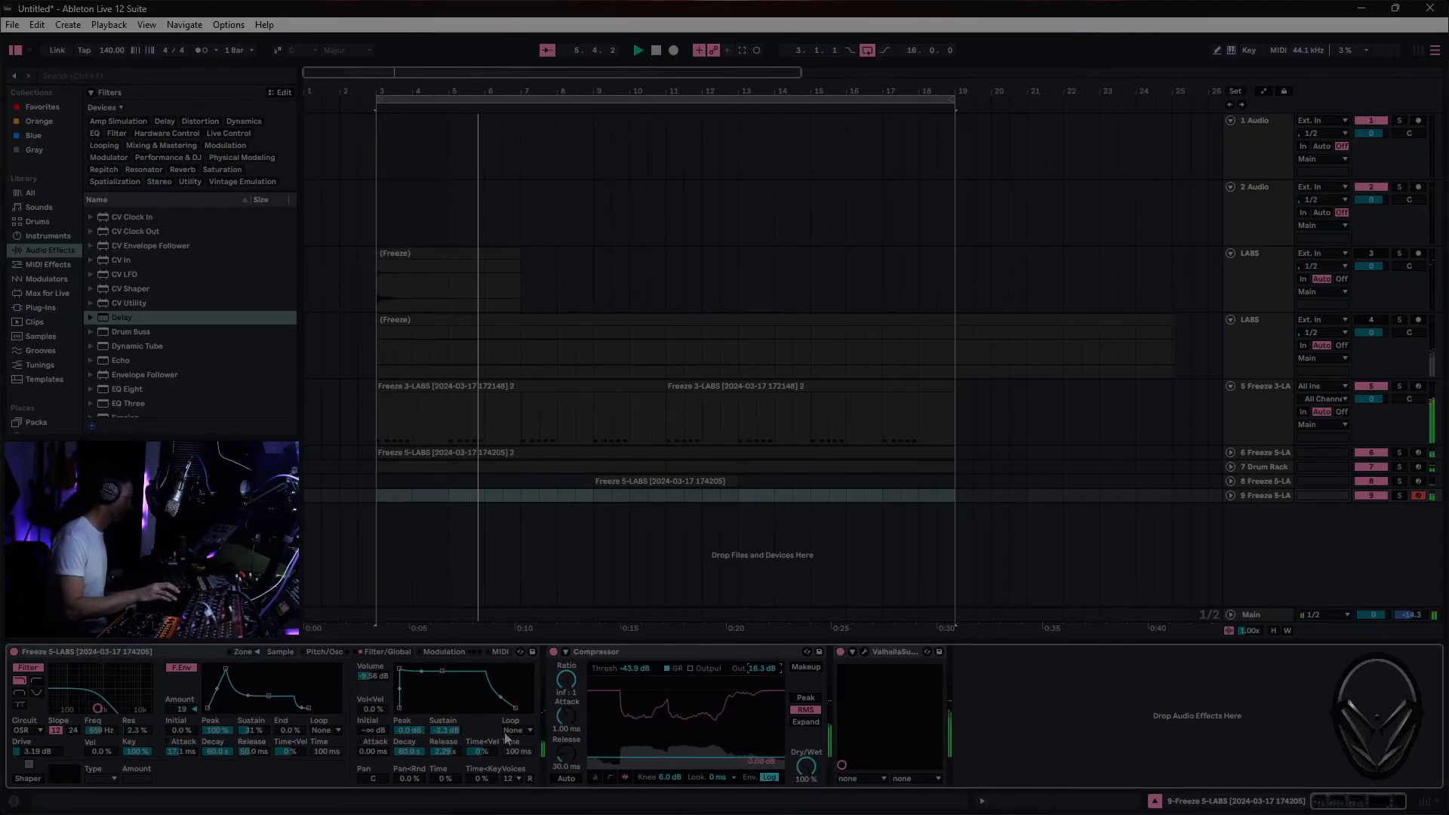
- Lengthen the Sampler's volume envelope release, and set the filter envelope amount to 28 with a higher sustain
left_click_drag(447, 752, 447, 725)
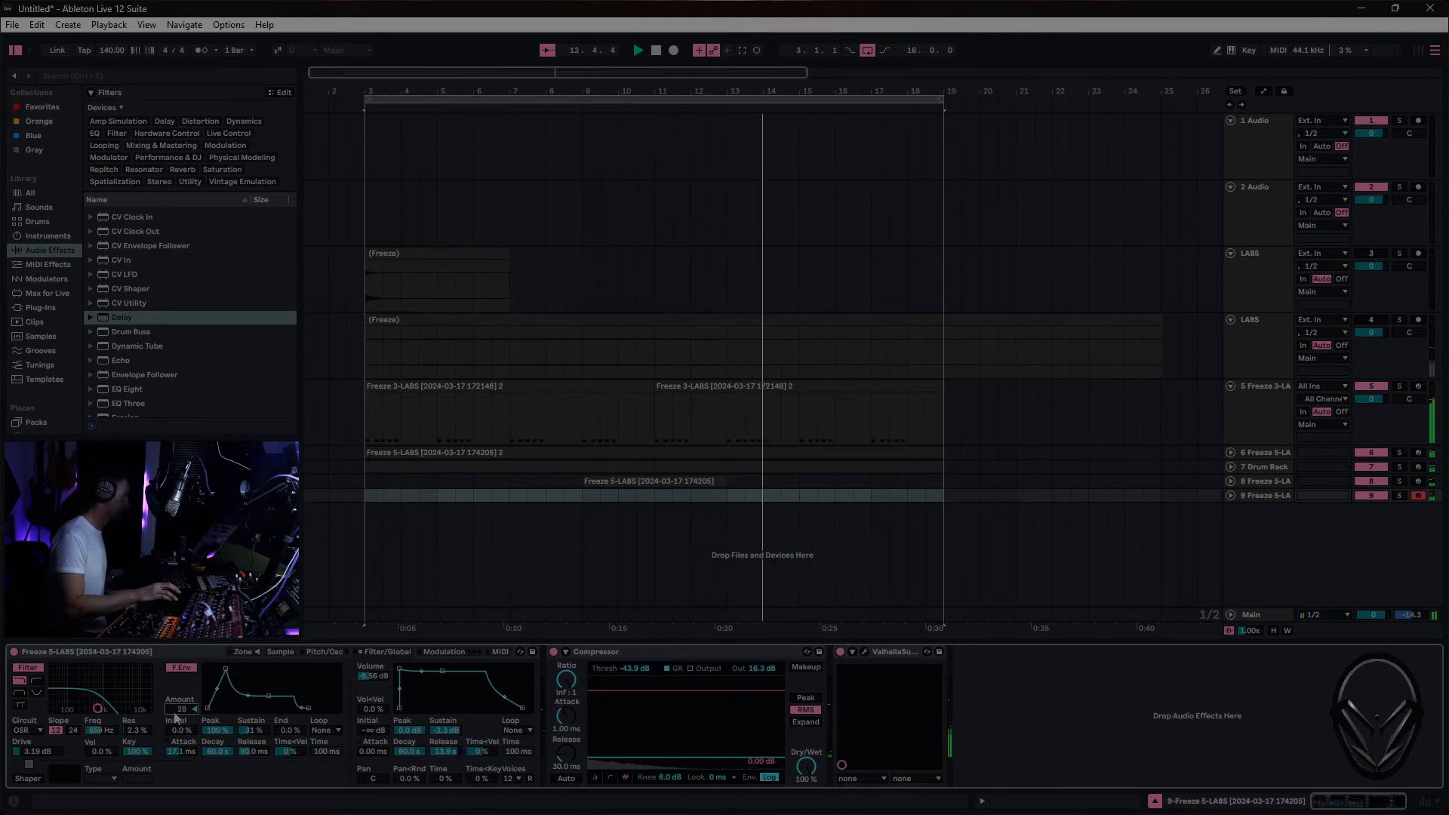
left_click_drag(269, 697, 267, 685)
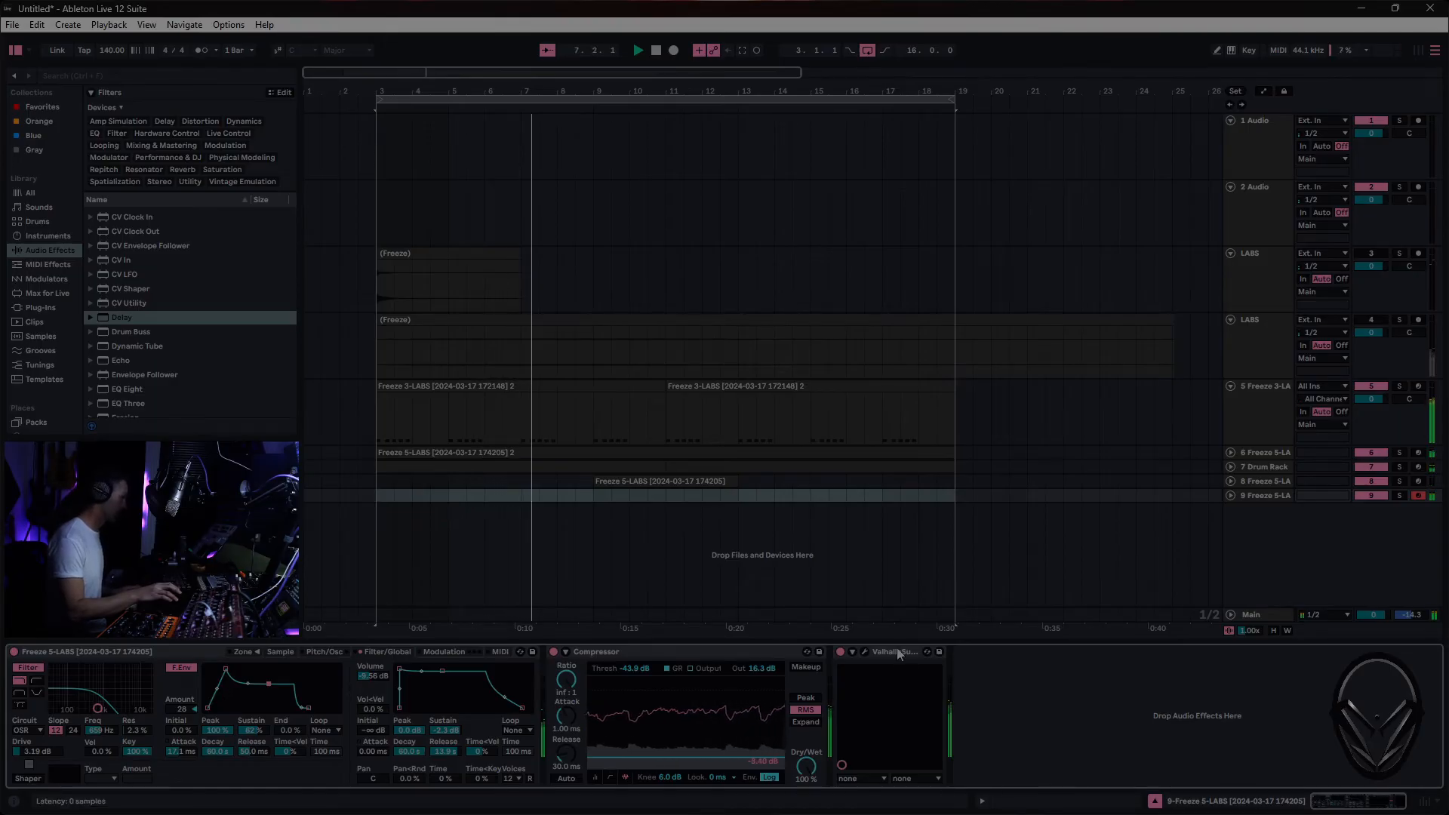
- Set ValhallaSupermassive on track 9 to a 24.0% mix and a 190 Hz low EQ
left_click(866, 652)
left_click_drag(70, 227, 74, 250)
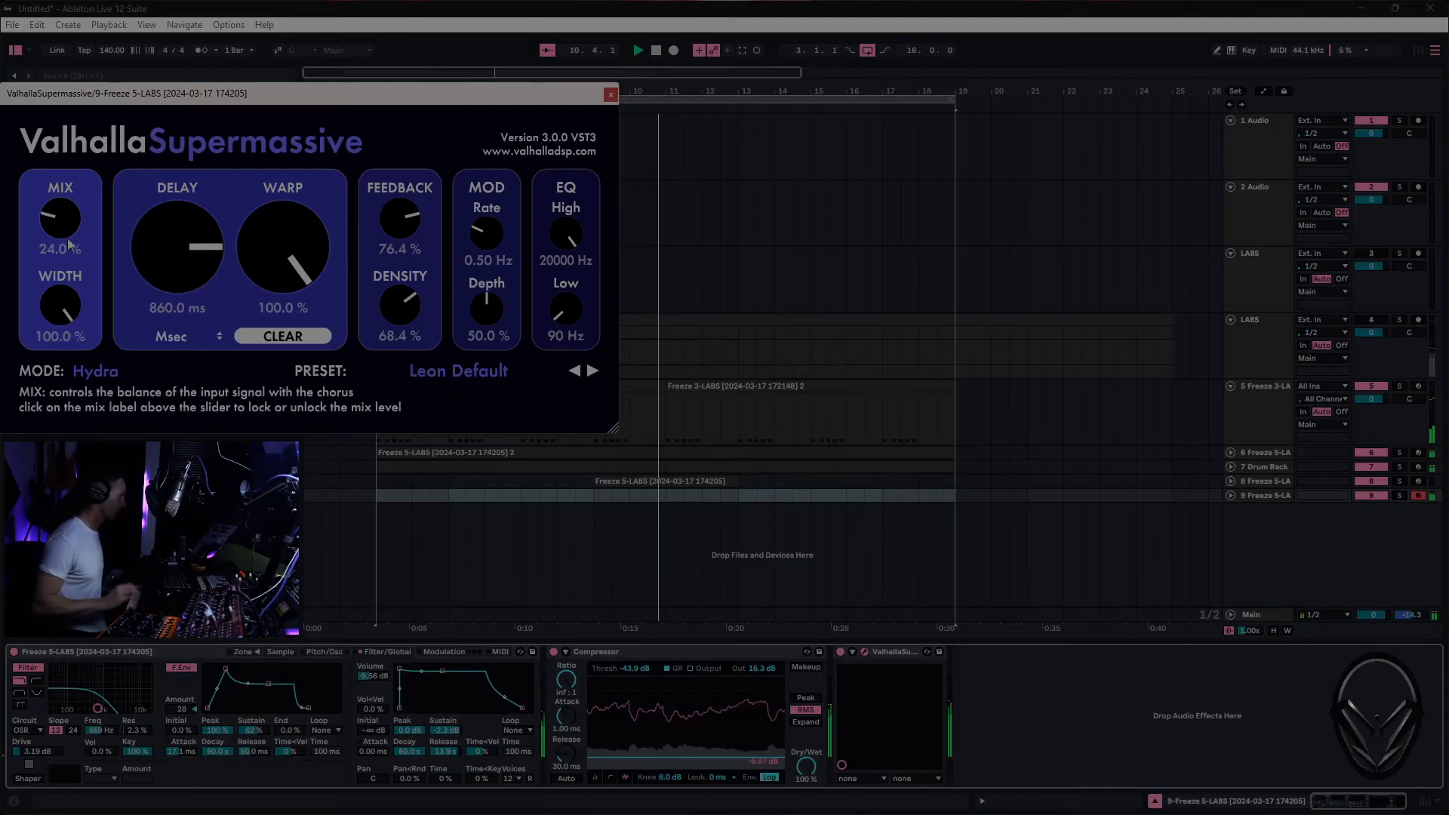
left_click_drag(565, 314, 562, 306)
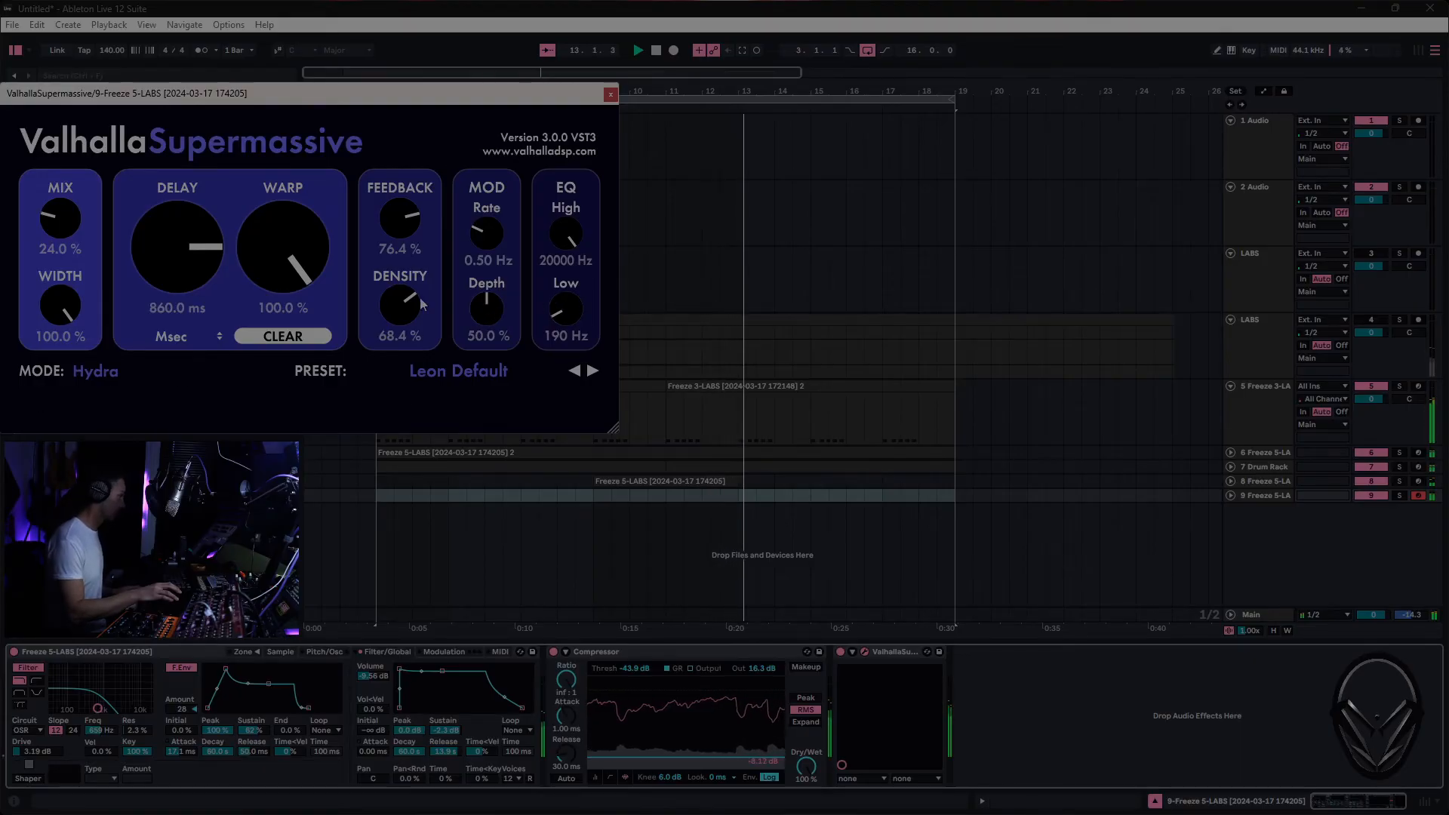
left_click(611, 95)
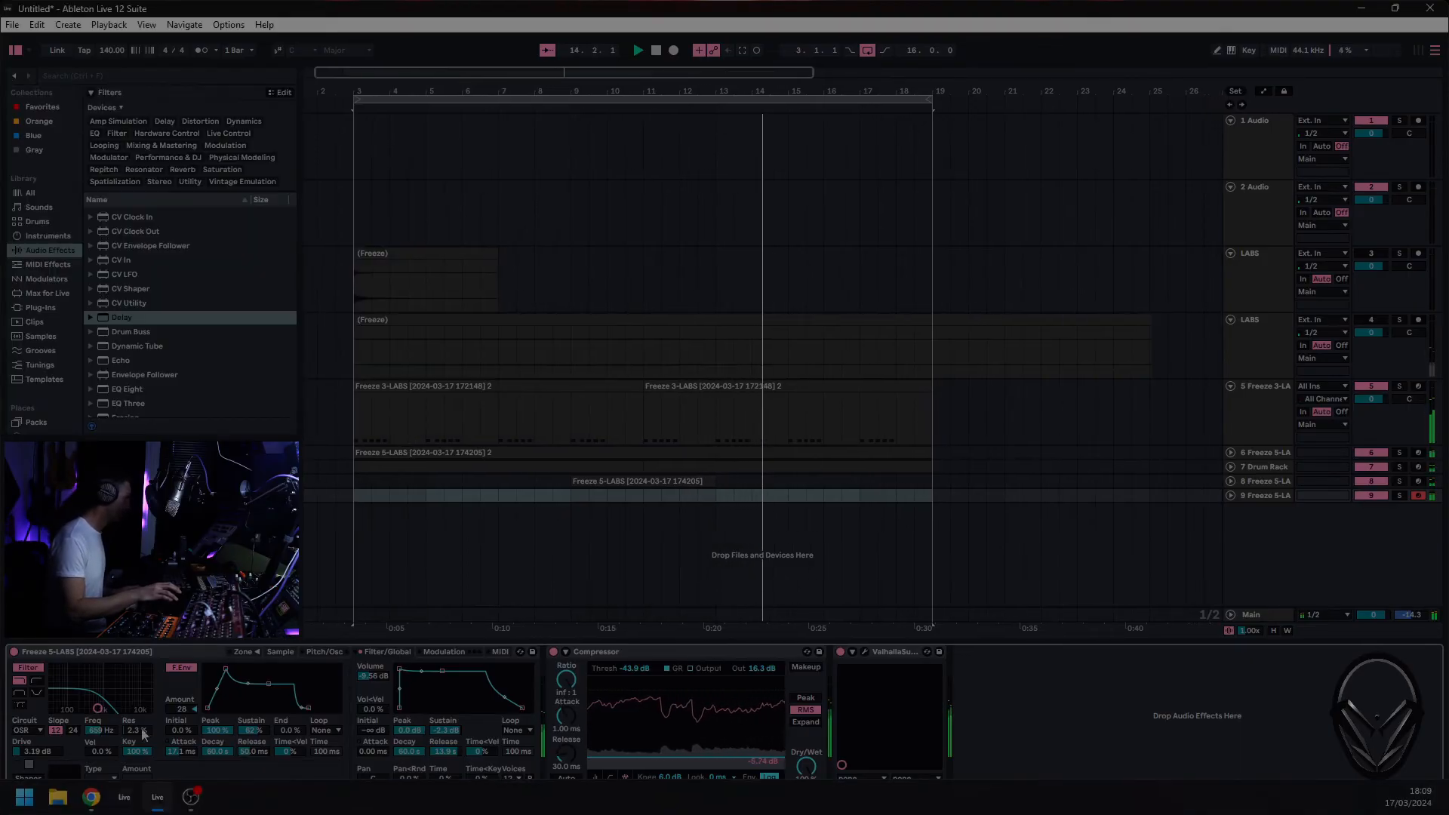
- Raise the track 9 Sampler's filter cutoff with 14% resonance, and lower its volume envelope sustain
left_click_drag(113, 703, 113, 706)
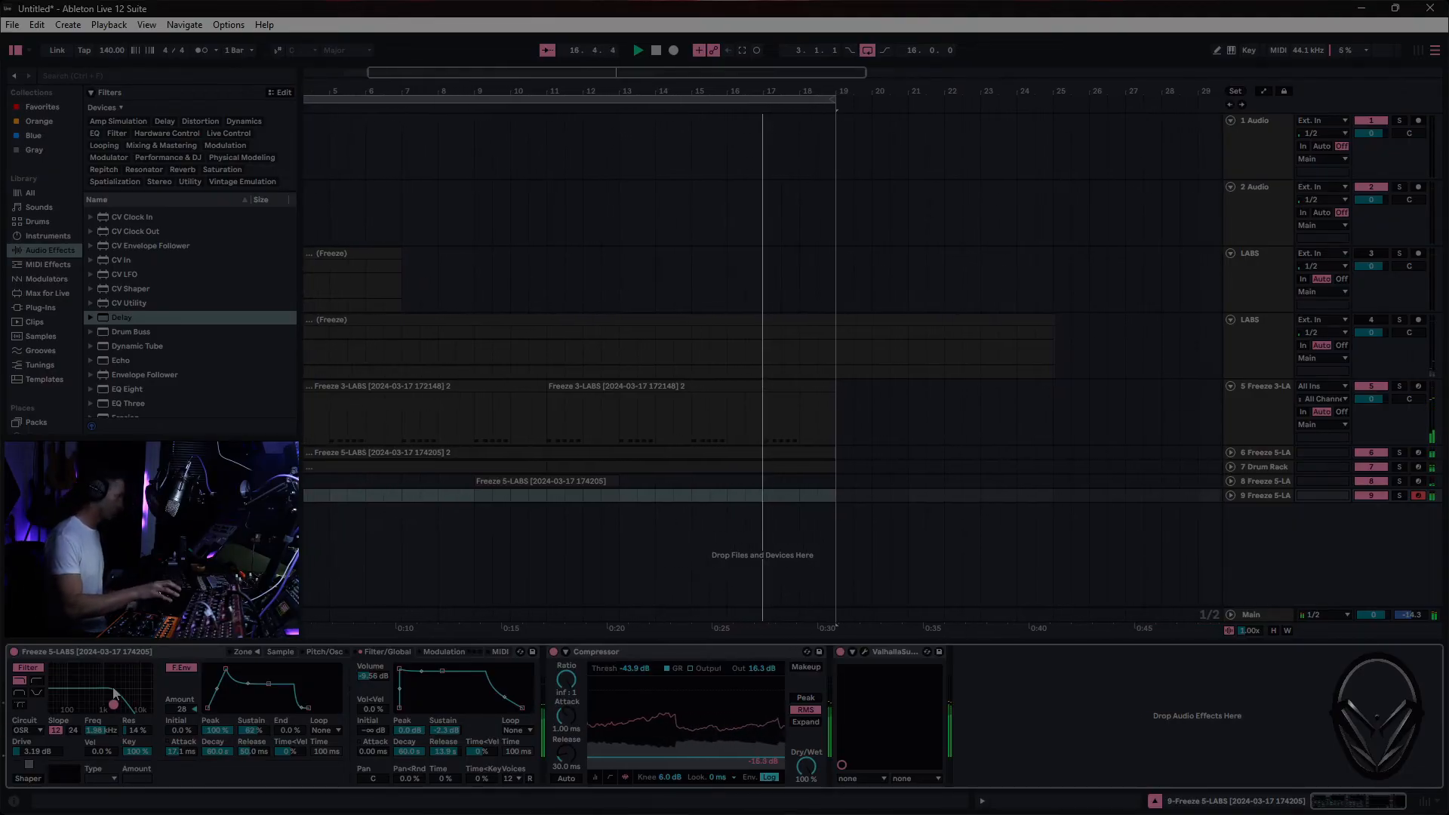
mouse_move(568, 814)
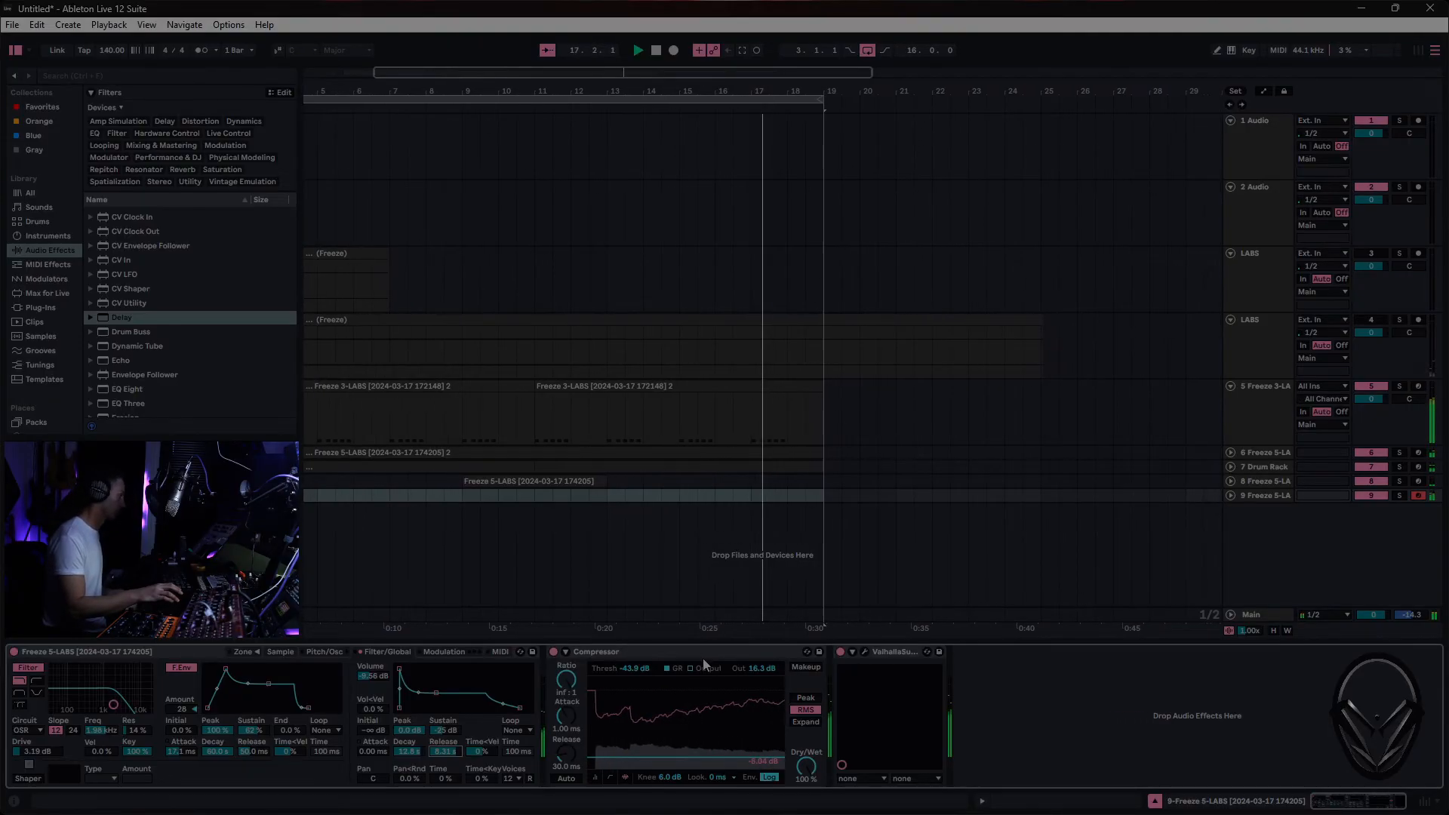
- Set the track 9 Compressor threshold to -22.3 dB and its output gain to 7.31 dB
left_click_drag(710, 757, 710, 751)
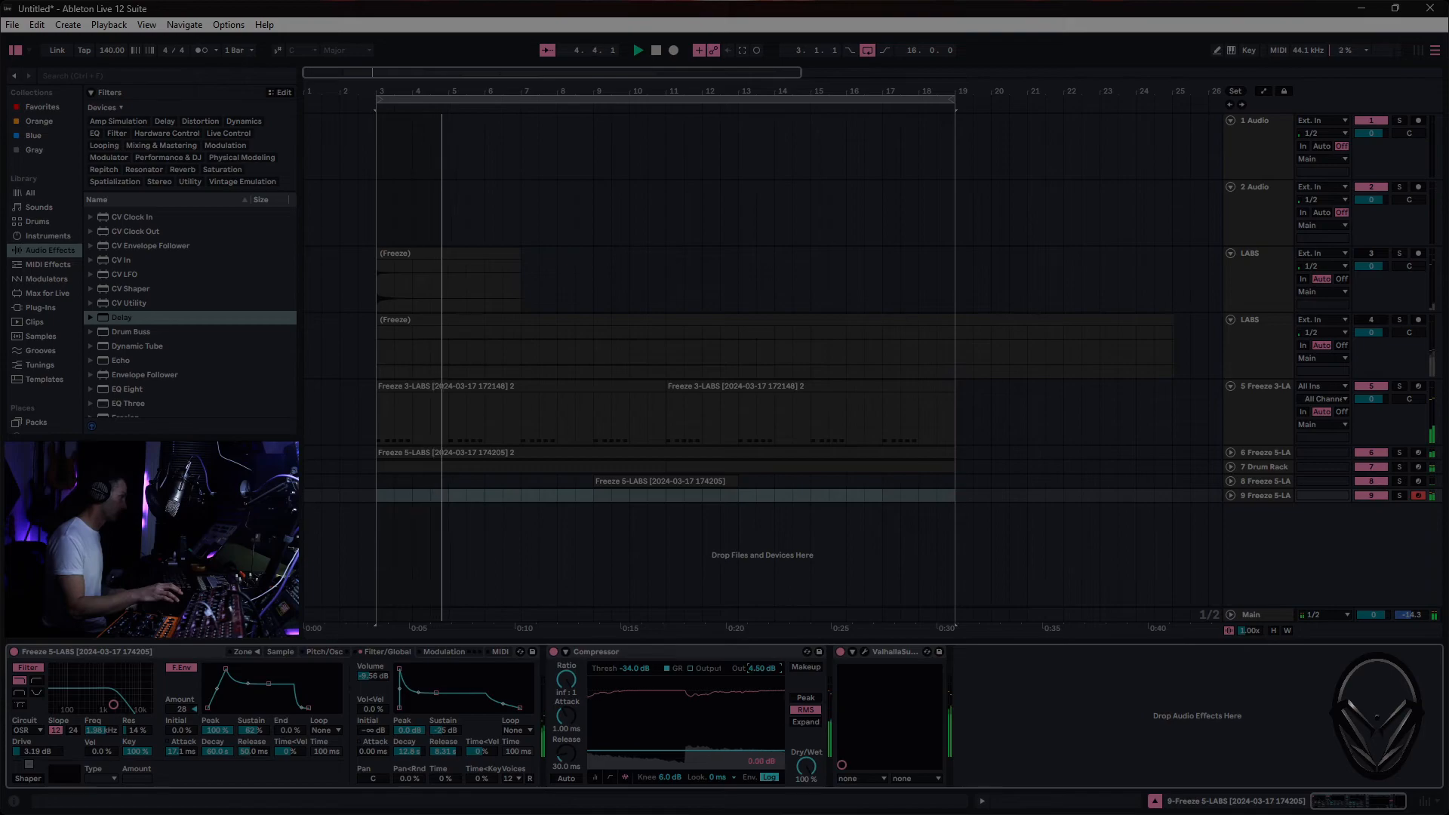
left_click_drag(710, 751, 710, 740)
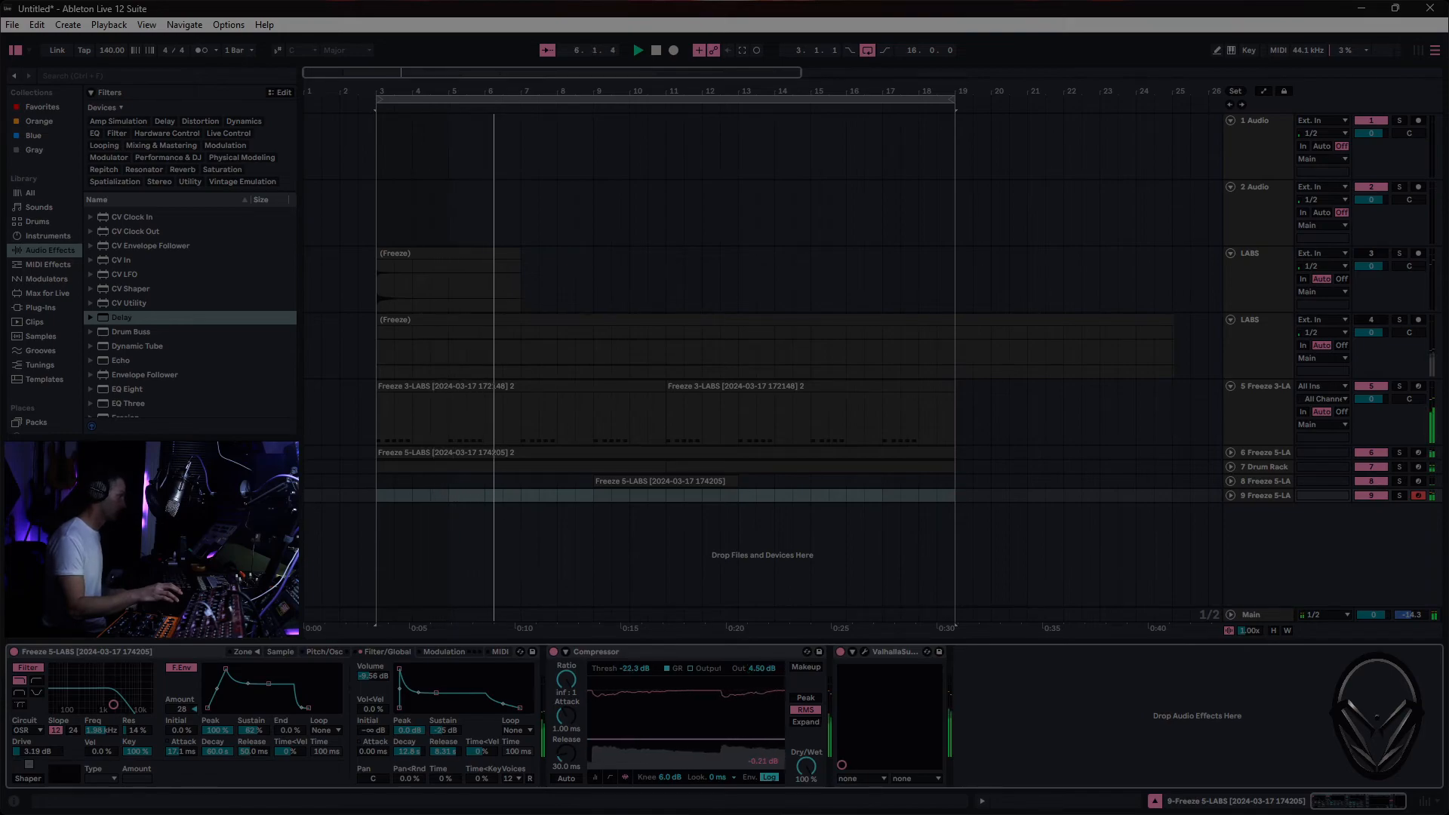
left_click(753, 668)
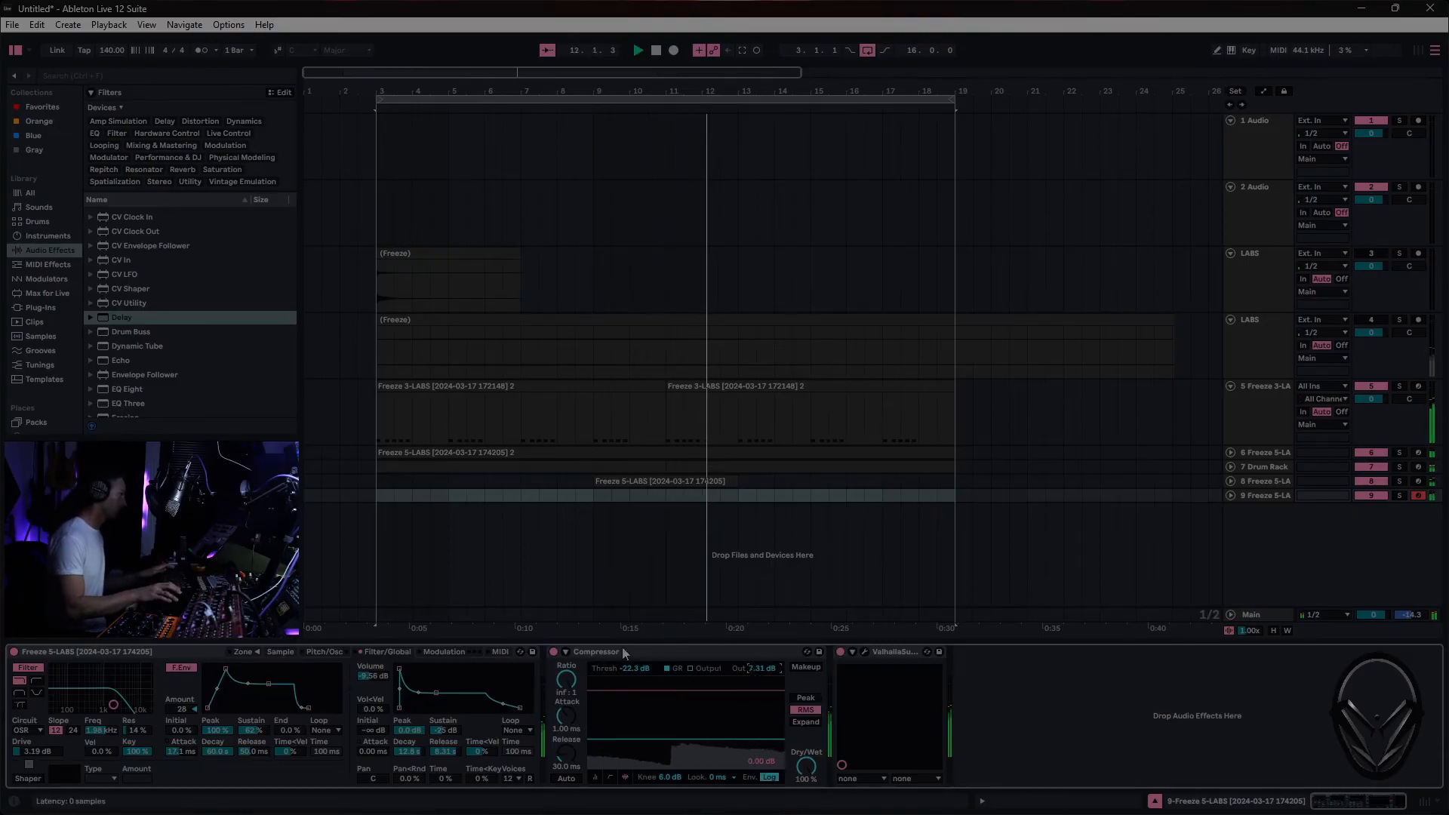
- Record a MIDI clip on track 9 starting at bar 9
left_click(596, 496)
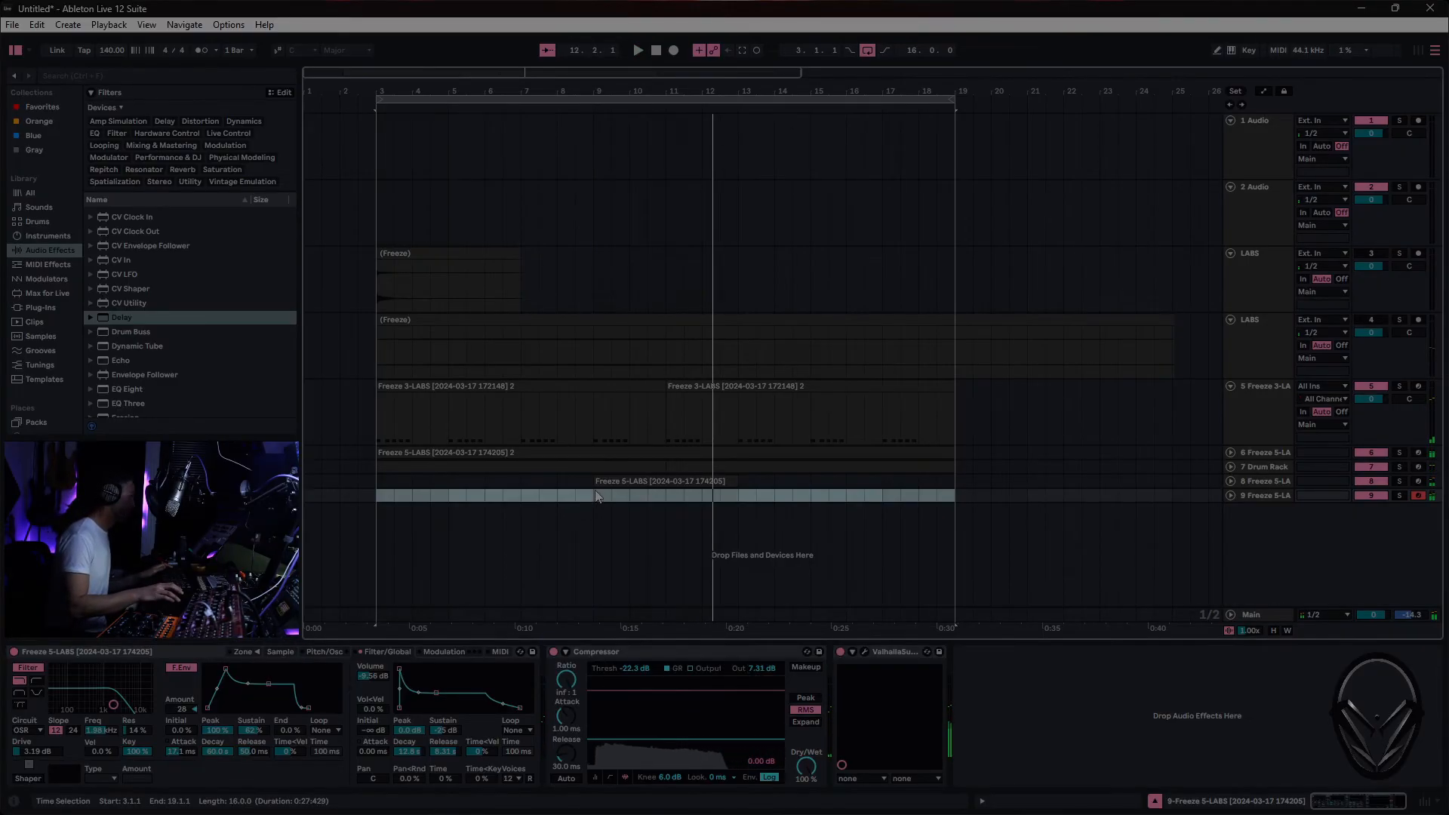
left_click(588, 496)
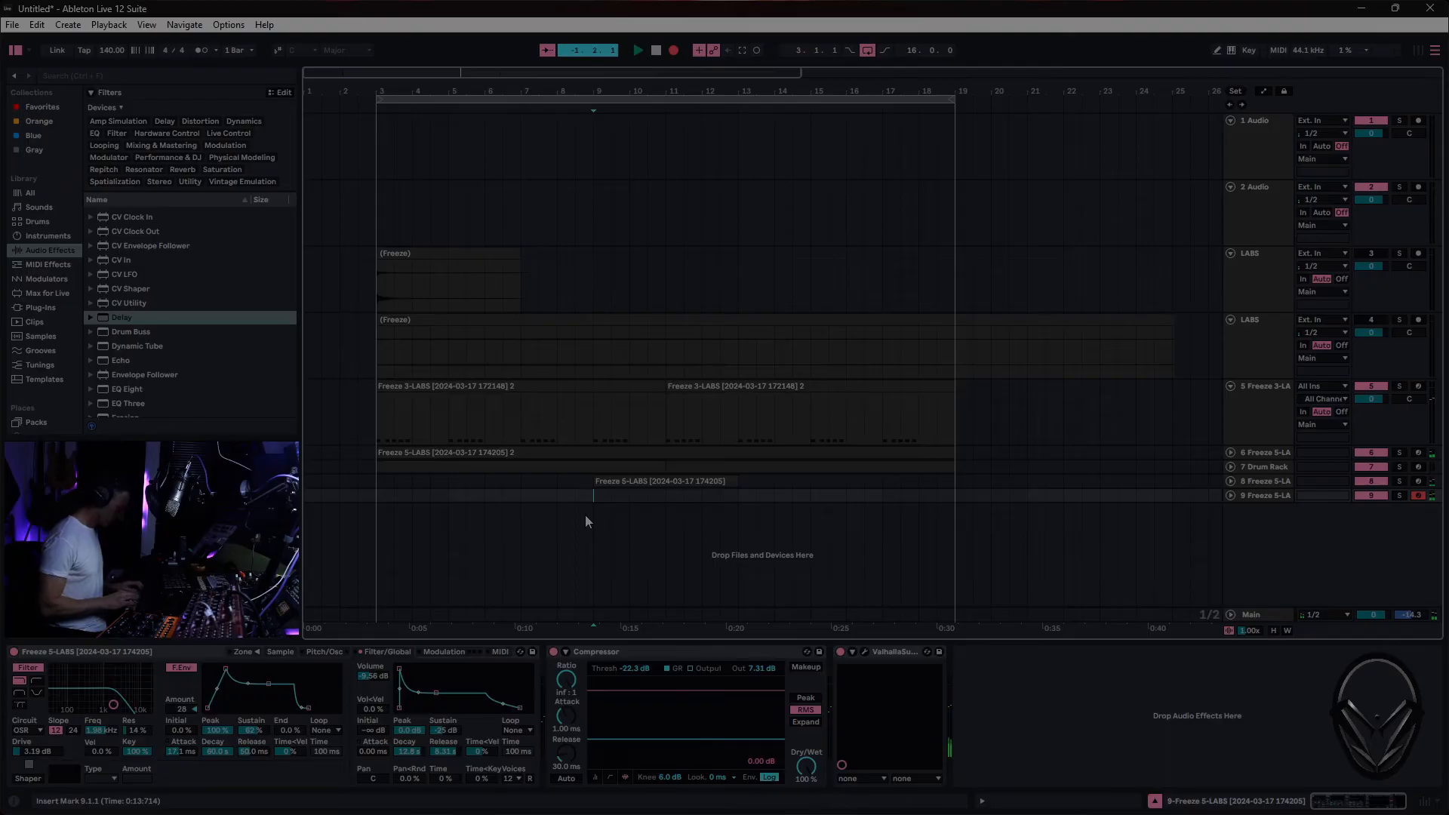
key("space")
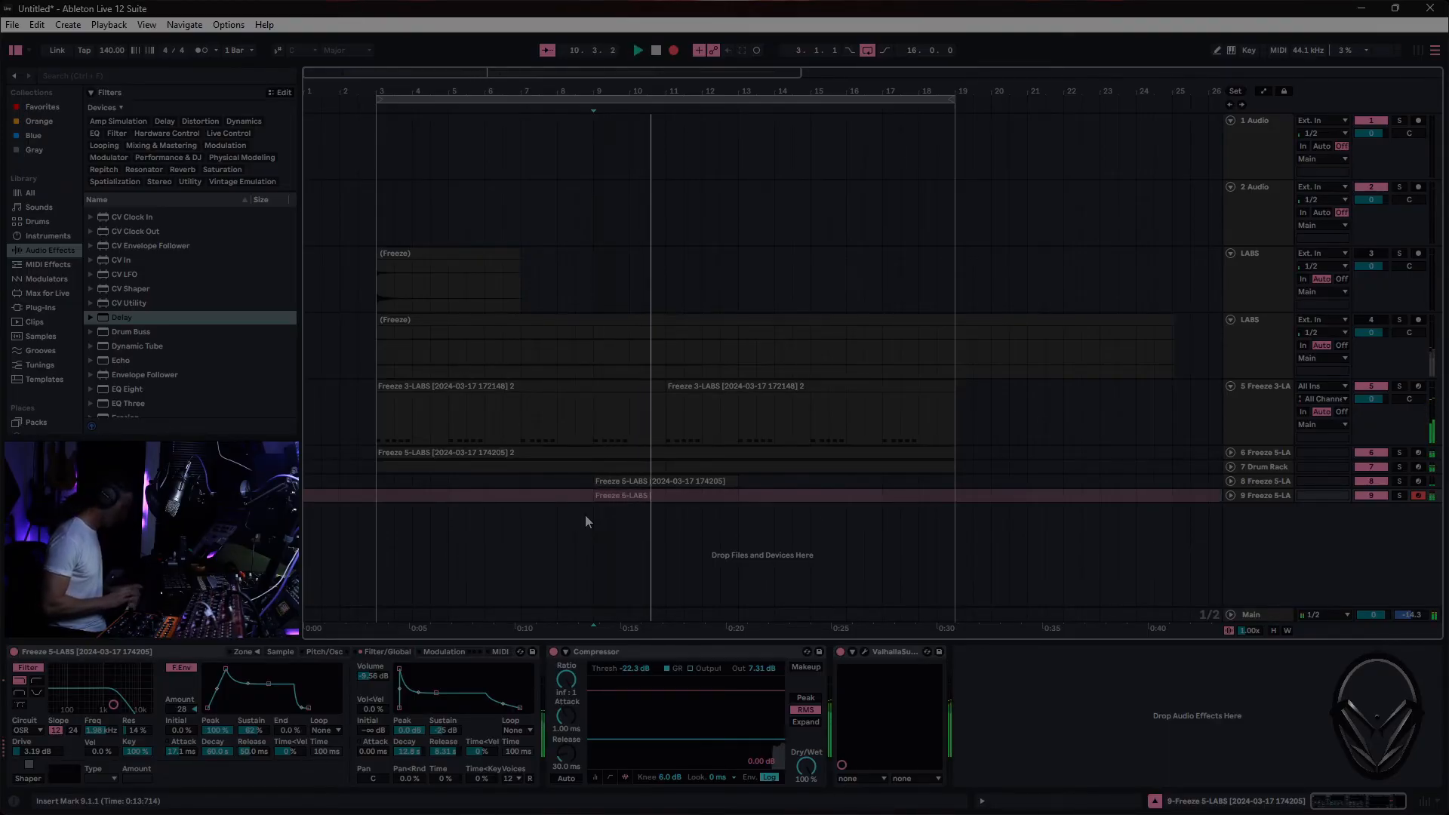
key("F9")
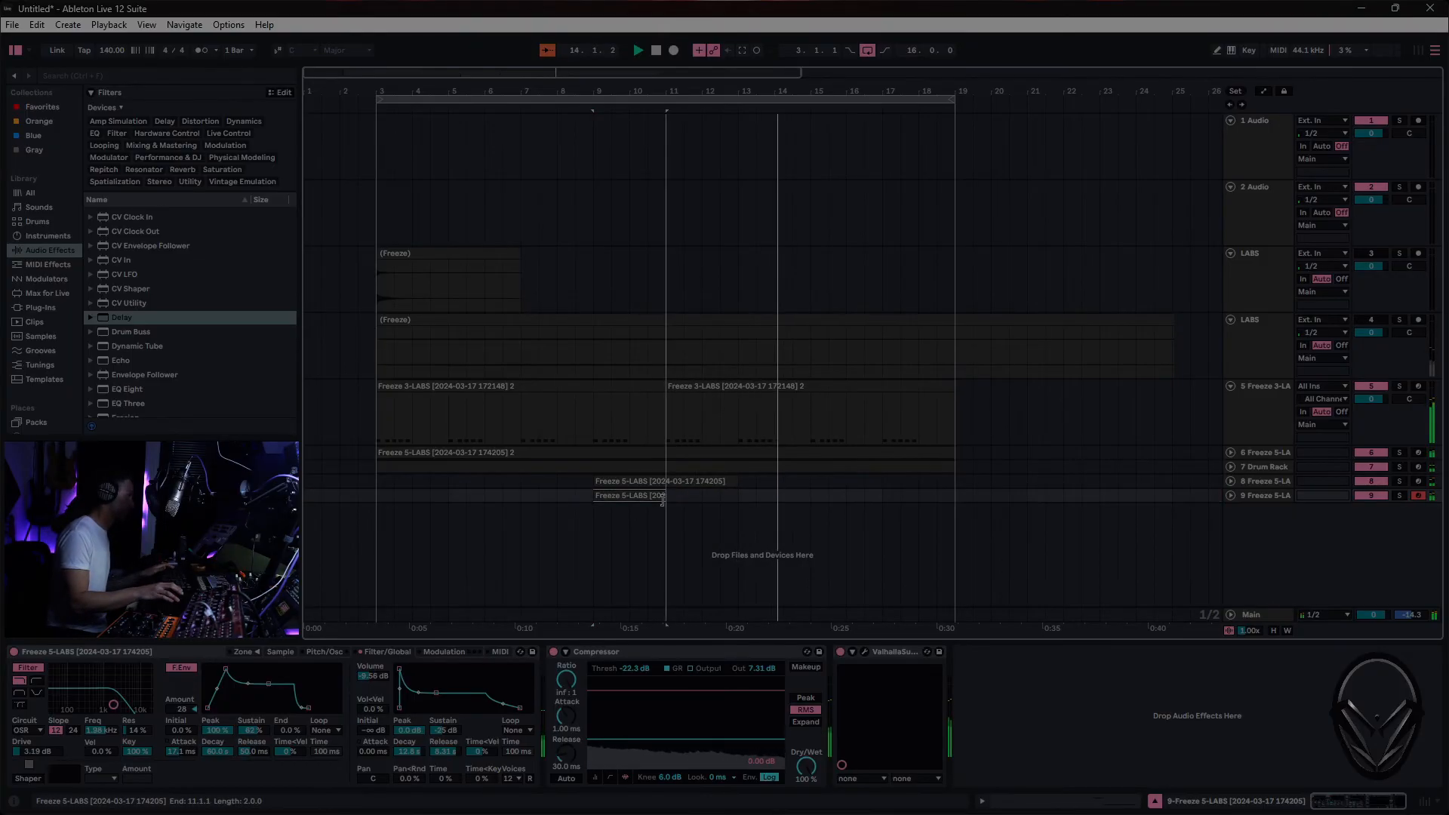
- Consolidate the two-bar clip on track 9 between bars 9 and 11, and open its notes for editing
right_click(644, 495)
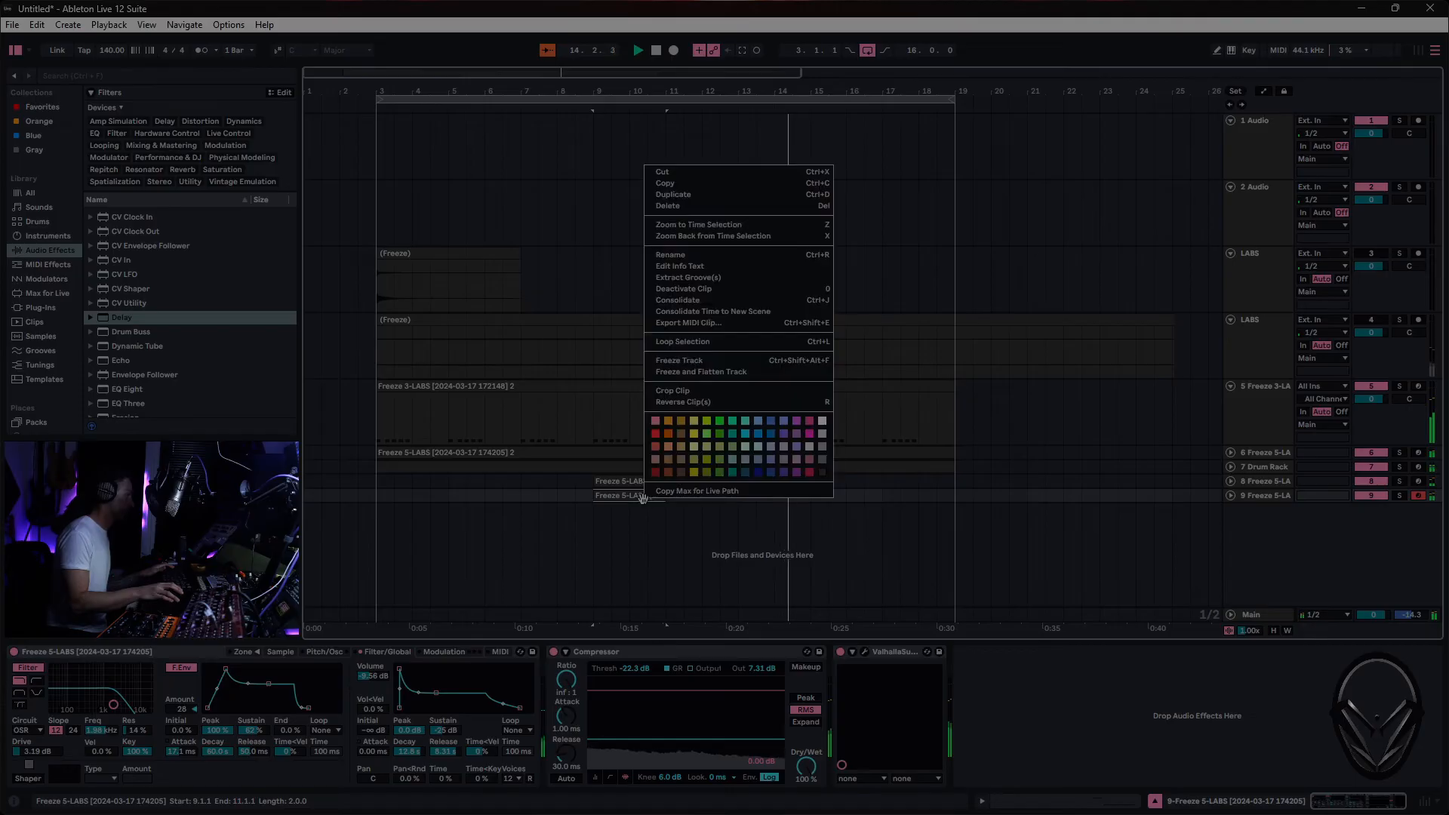
left_click(720, 302)
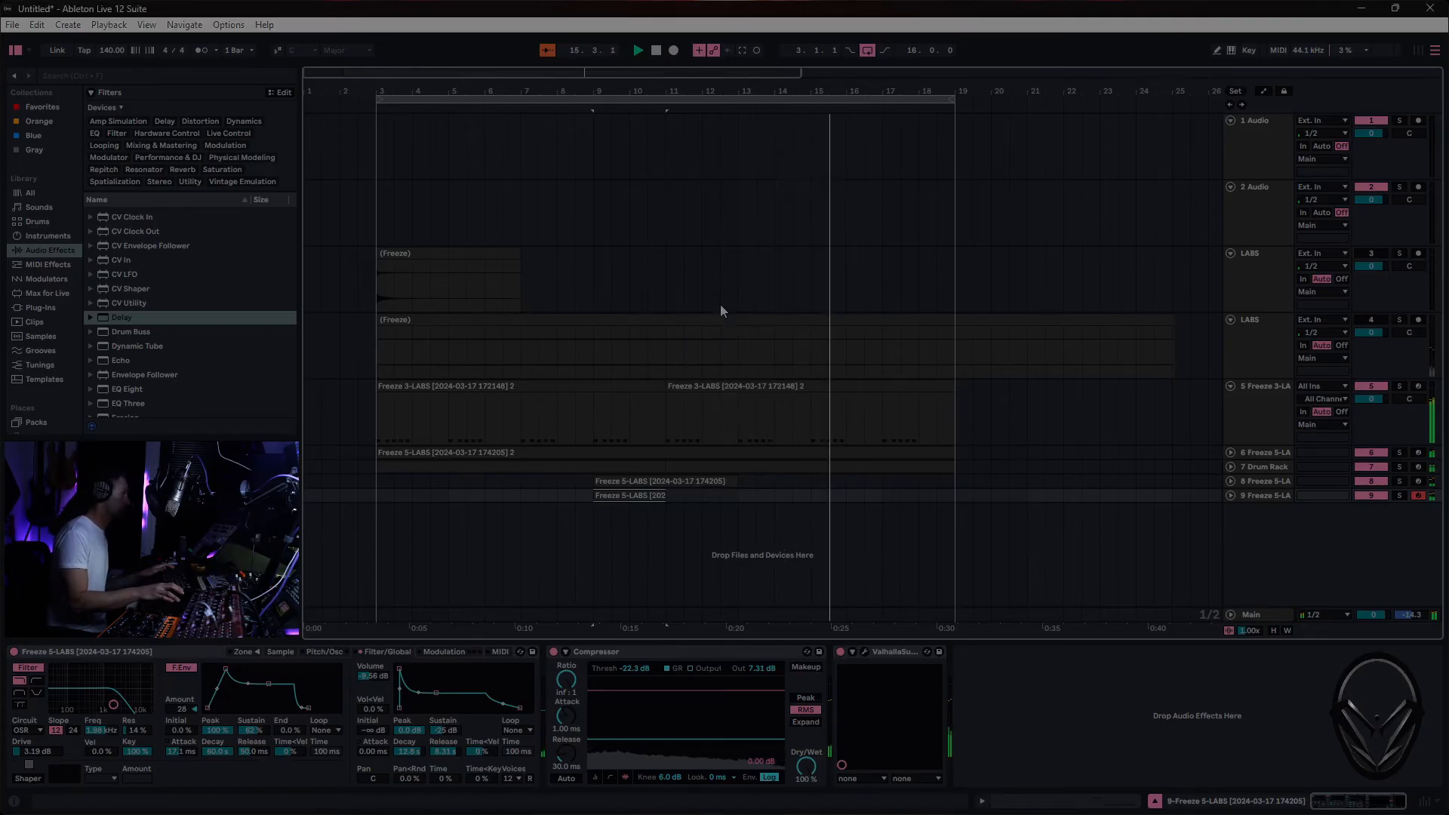
double_click(654, 495)
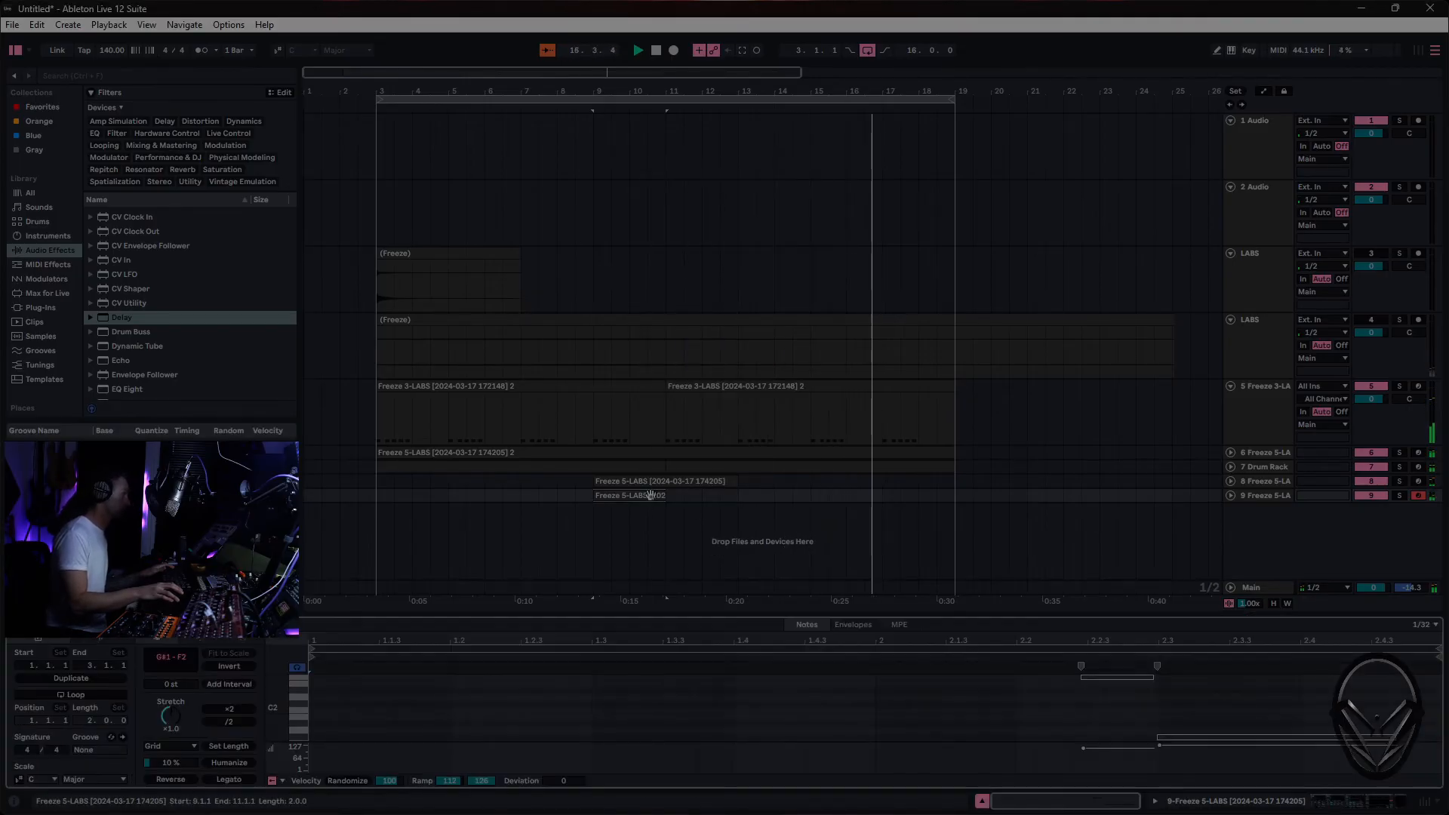
- Quantize the notes of the two-bar track 9 clip to a 1/8 grid and copy the clip to bar 17
right_click(850, 709)
left_click(910, 604)
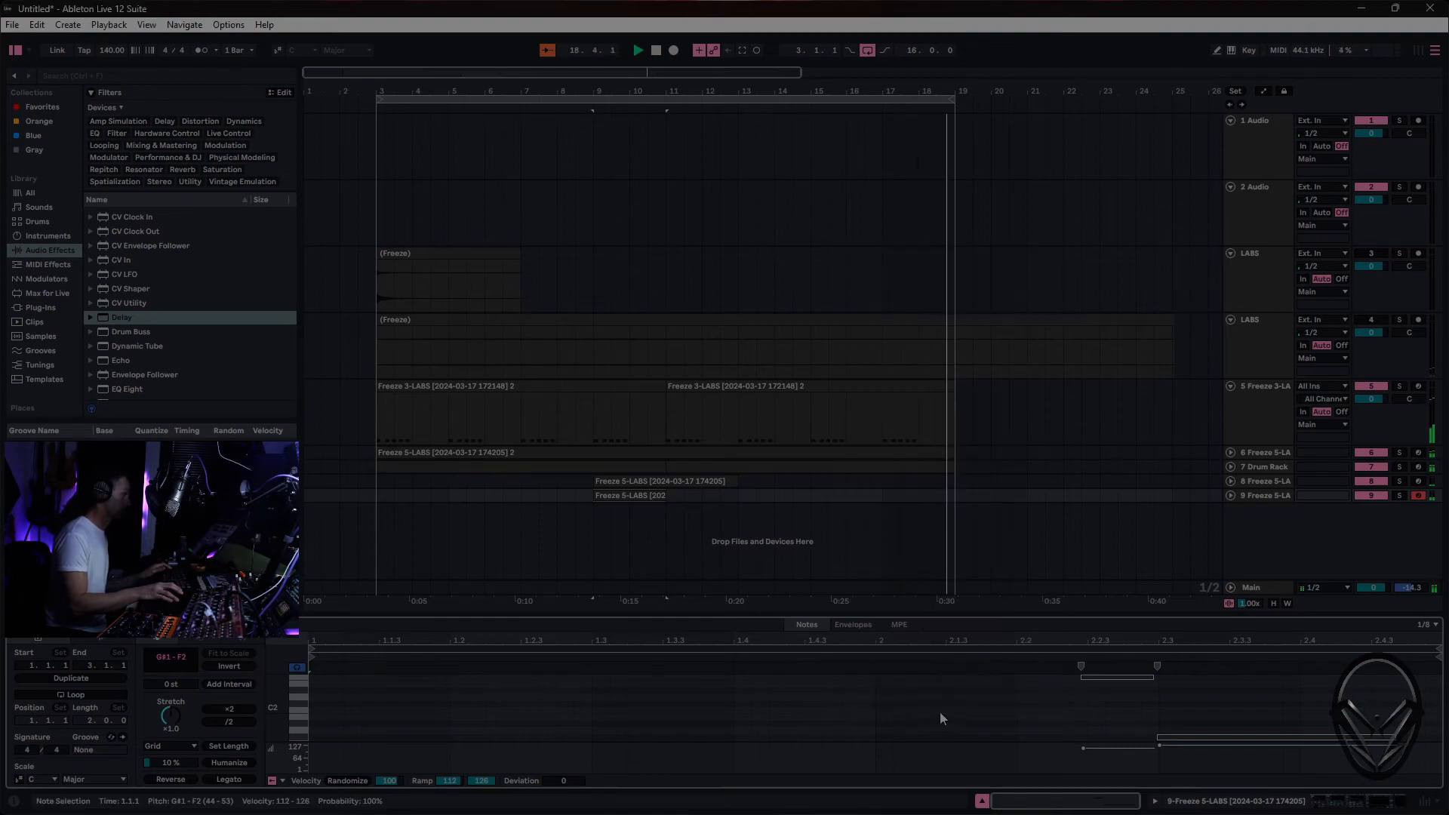
right_click(940, 714)
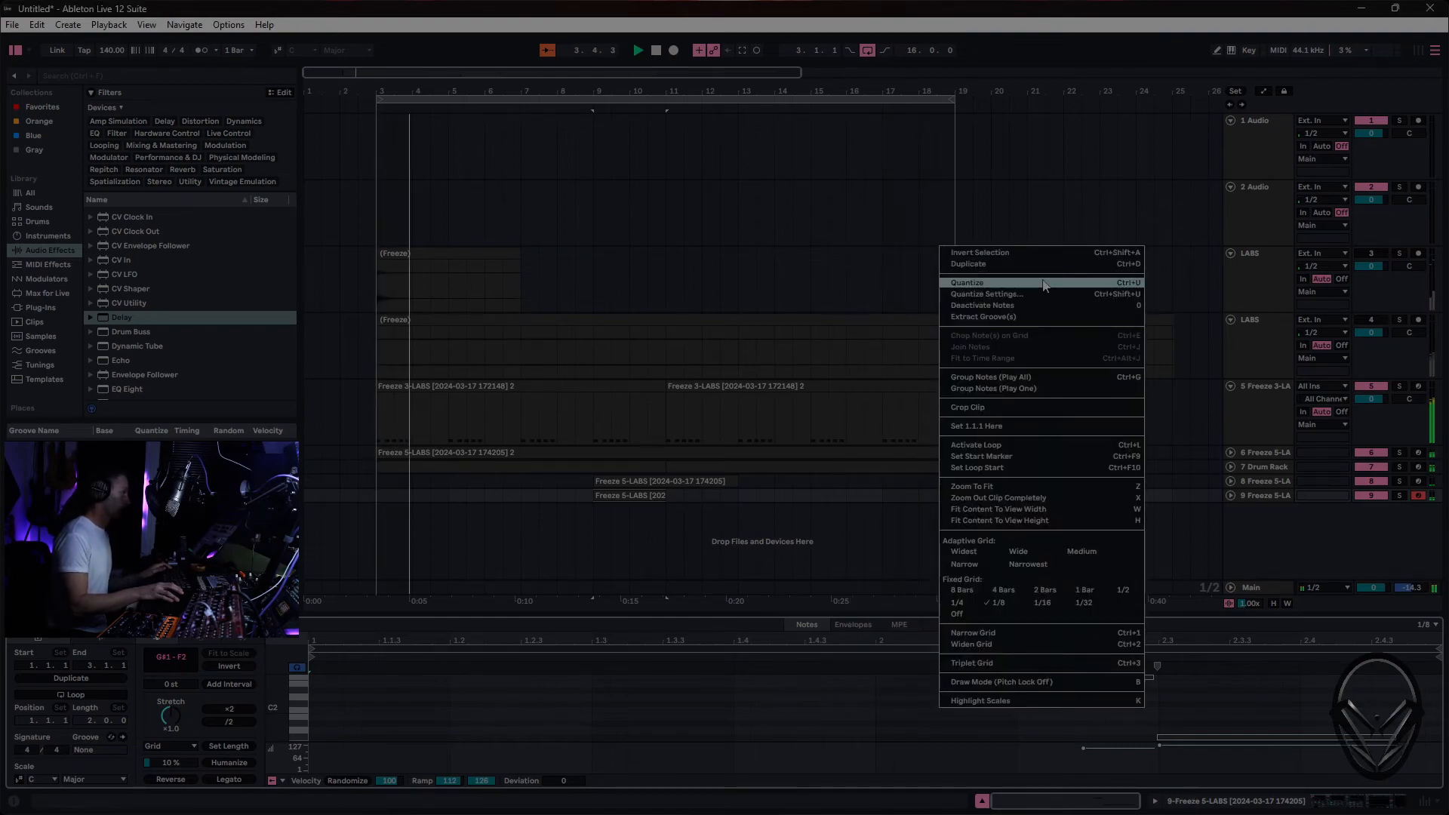
left_click(1043, 282)
left_click(620, 496)
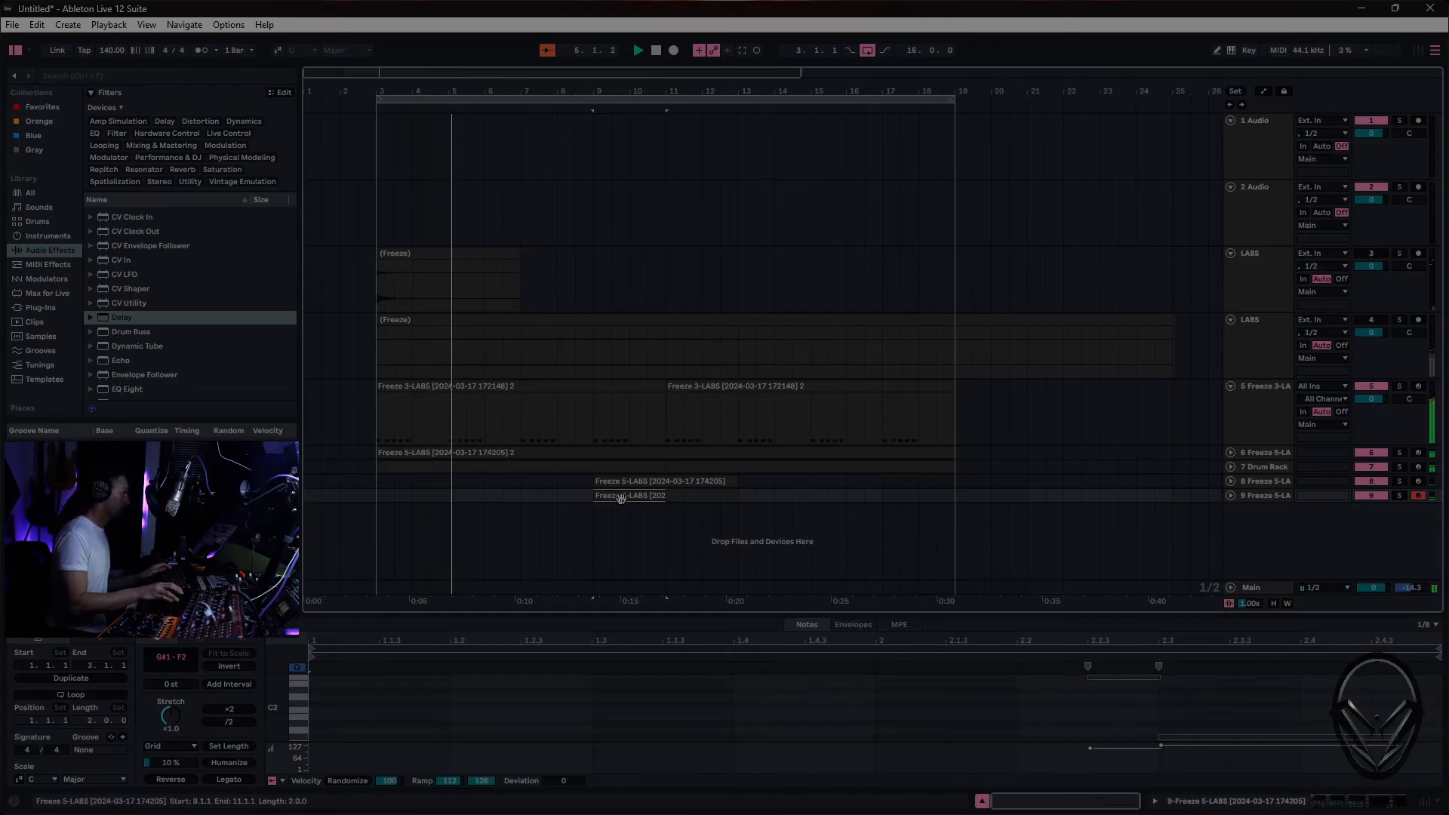
left_click_drag(620, 497, 906, 504)
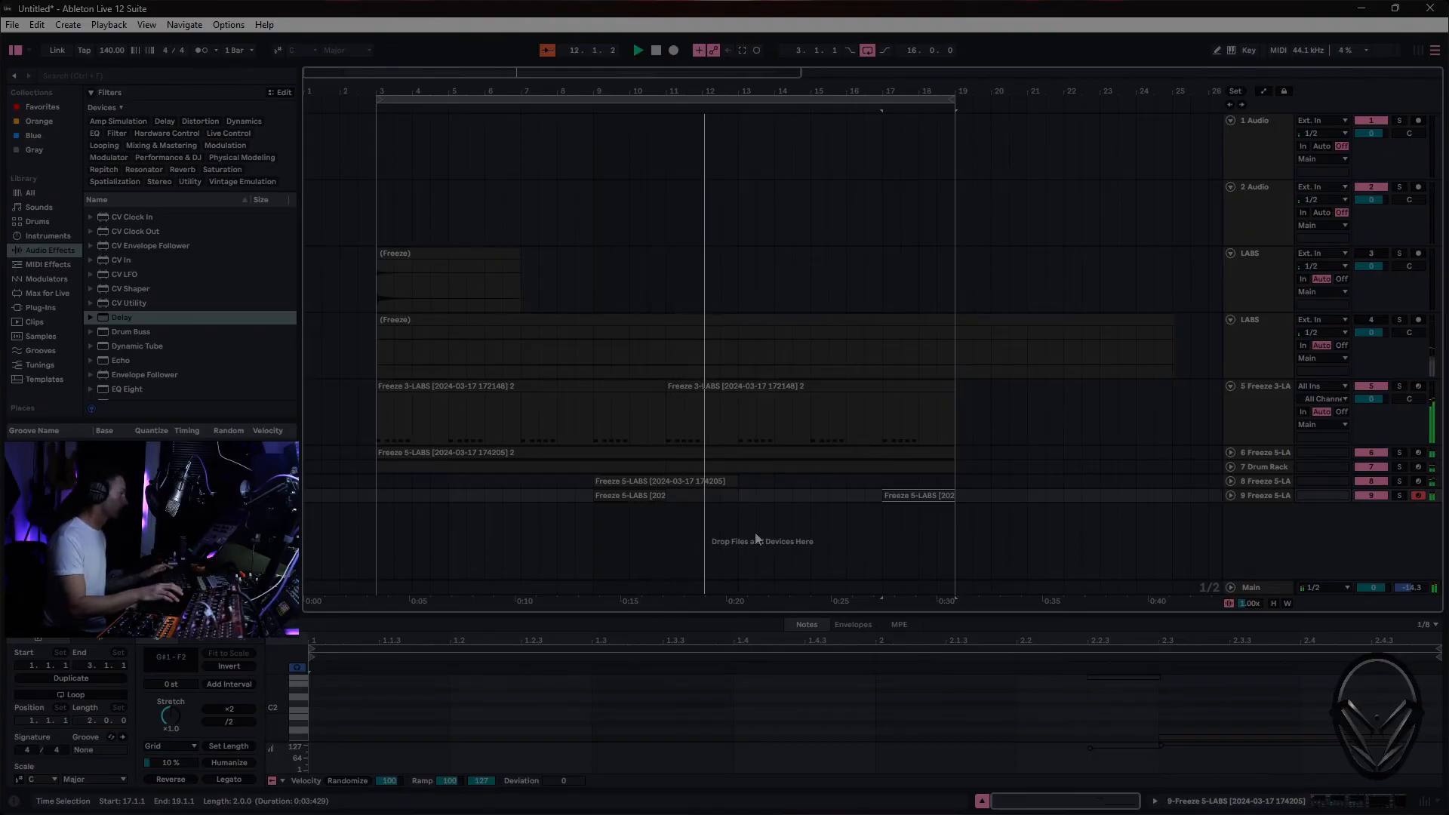
- Record a new MIDI clip on track 9 starting at bar 11
left_click(674, 498)
key("space")
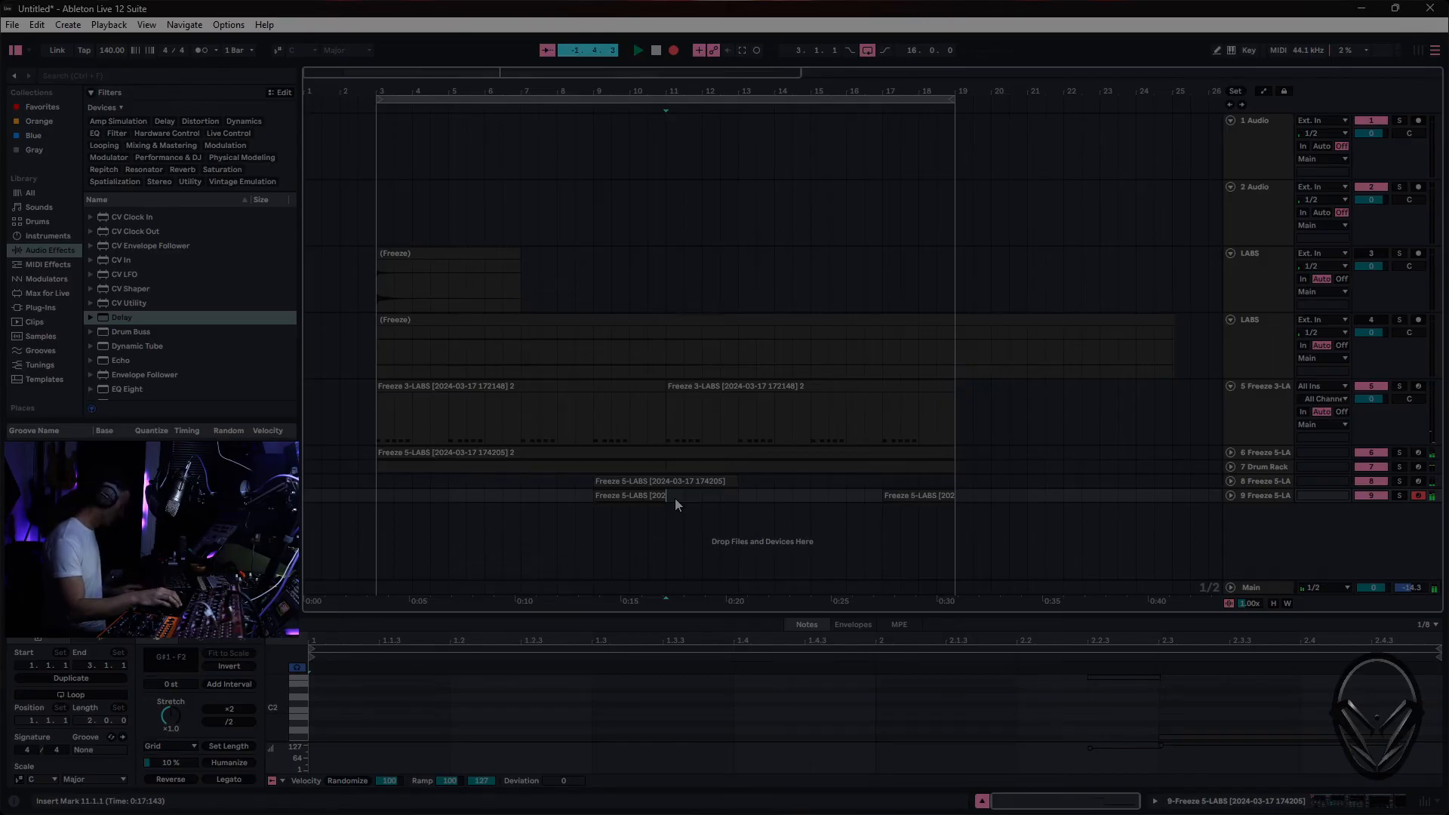
left_click(675, 498)
key("space")
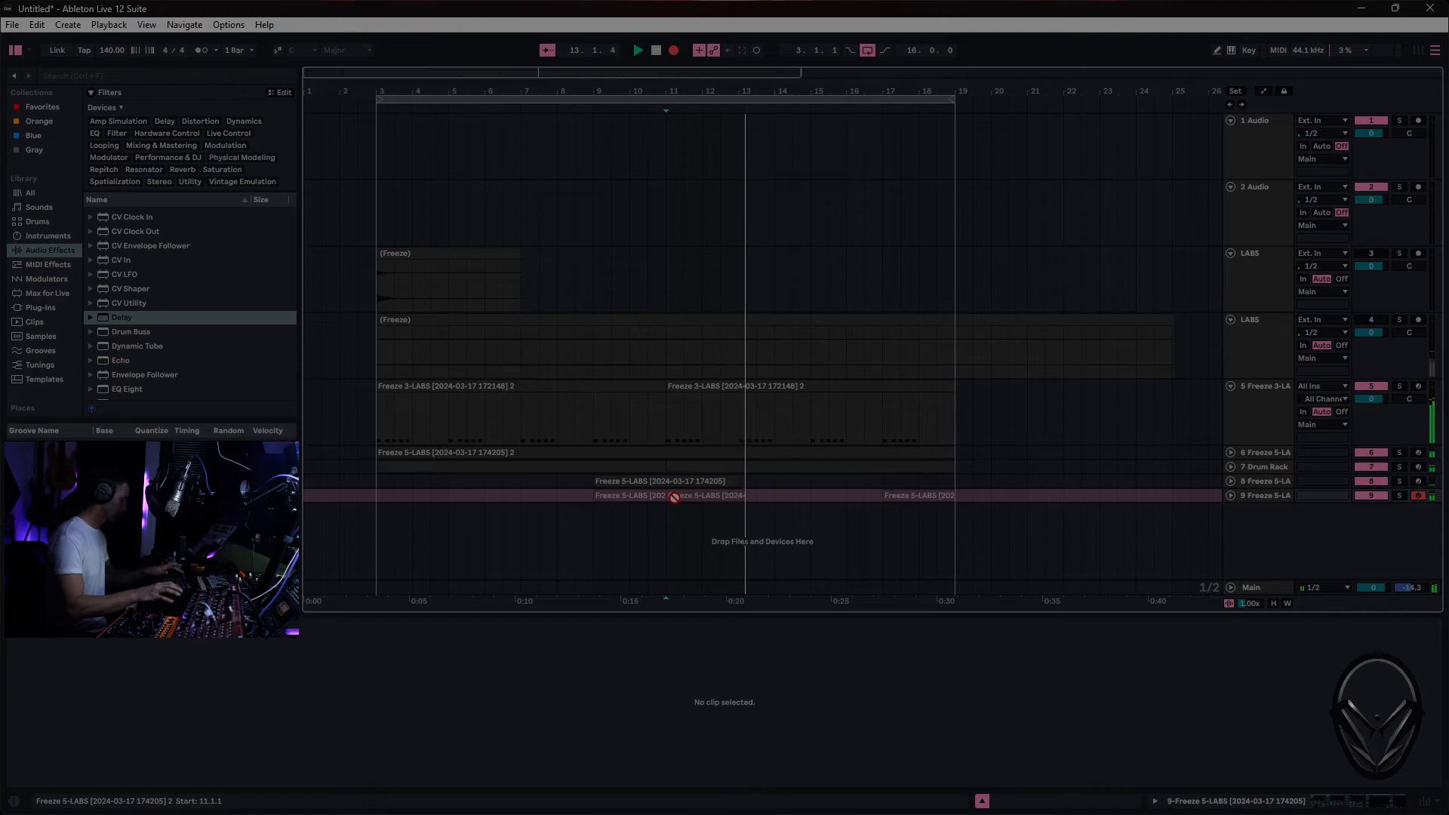
key("F9")
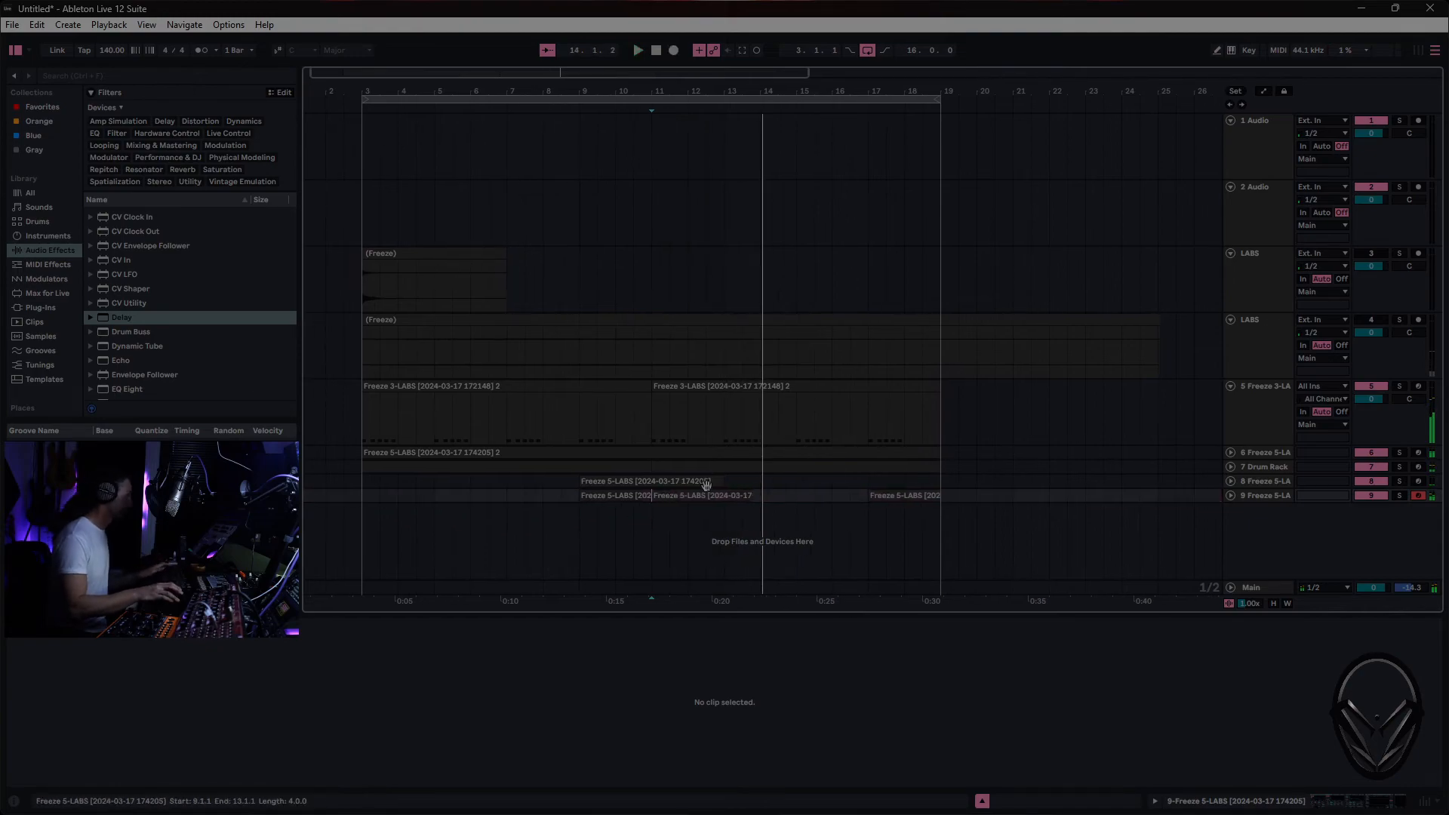
- Extend the new track 9 clip to end at bar 14 and consolidate it into a three-bar clip
left_click_drag(748, 498, 756, 498)
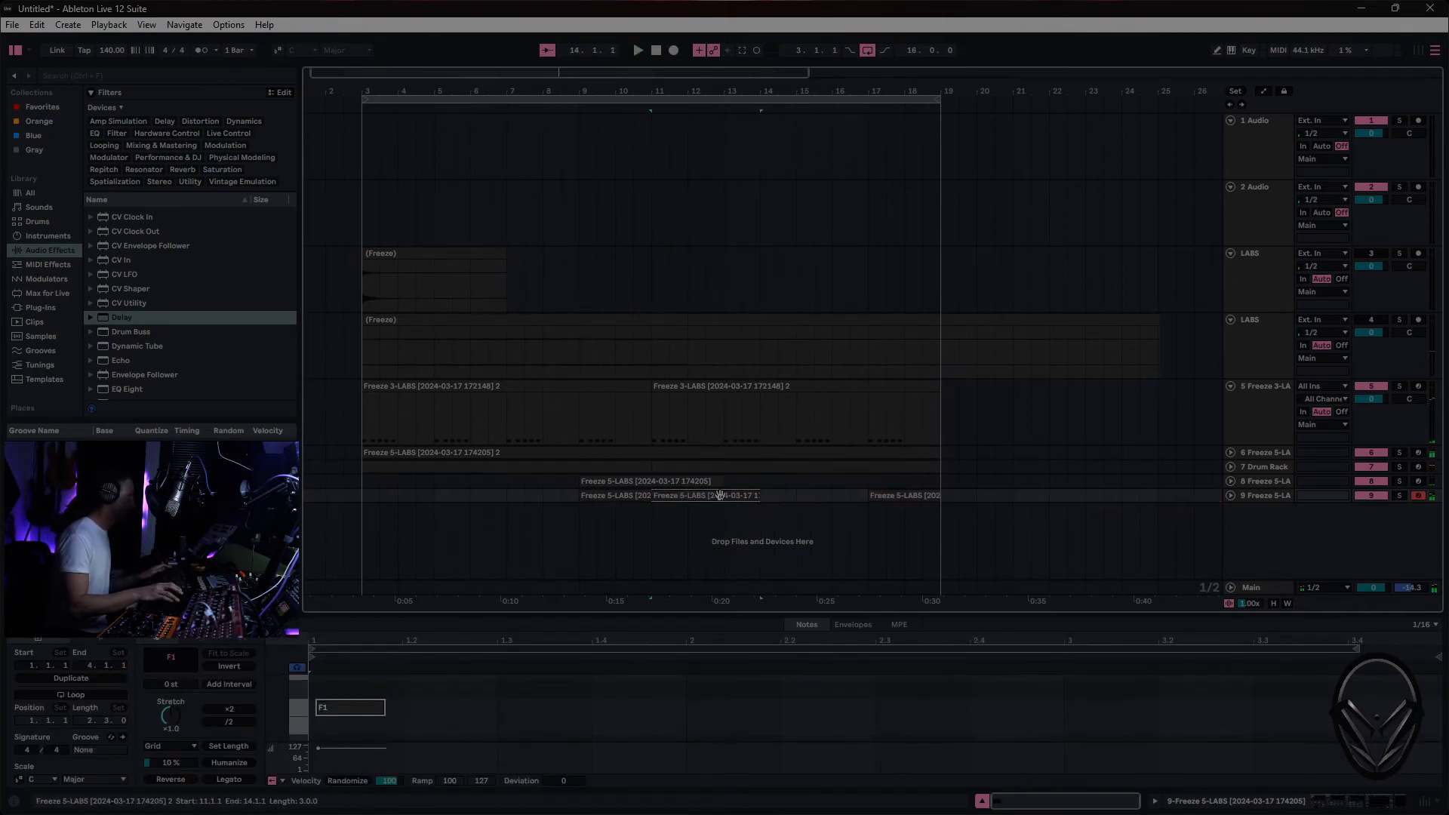
right_click(720, 495)
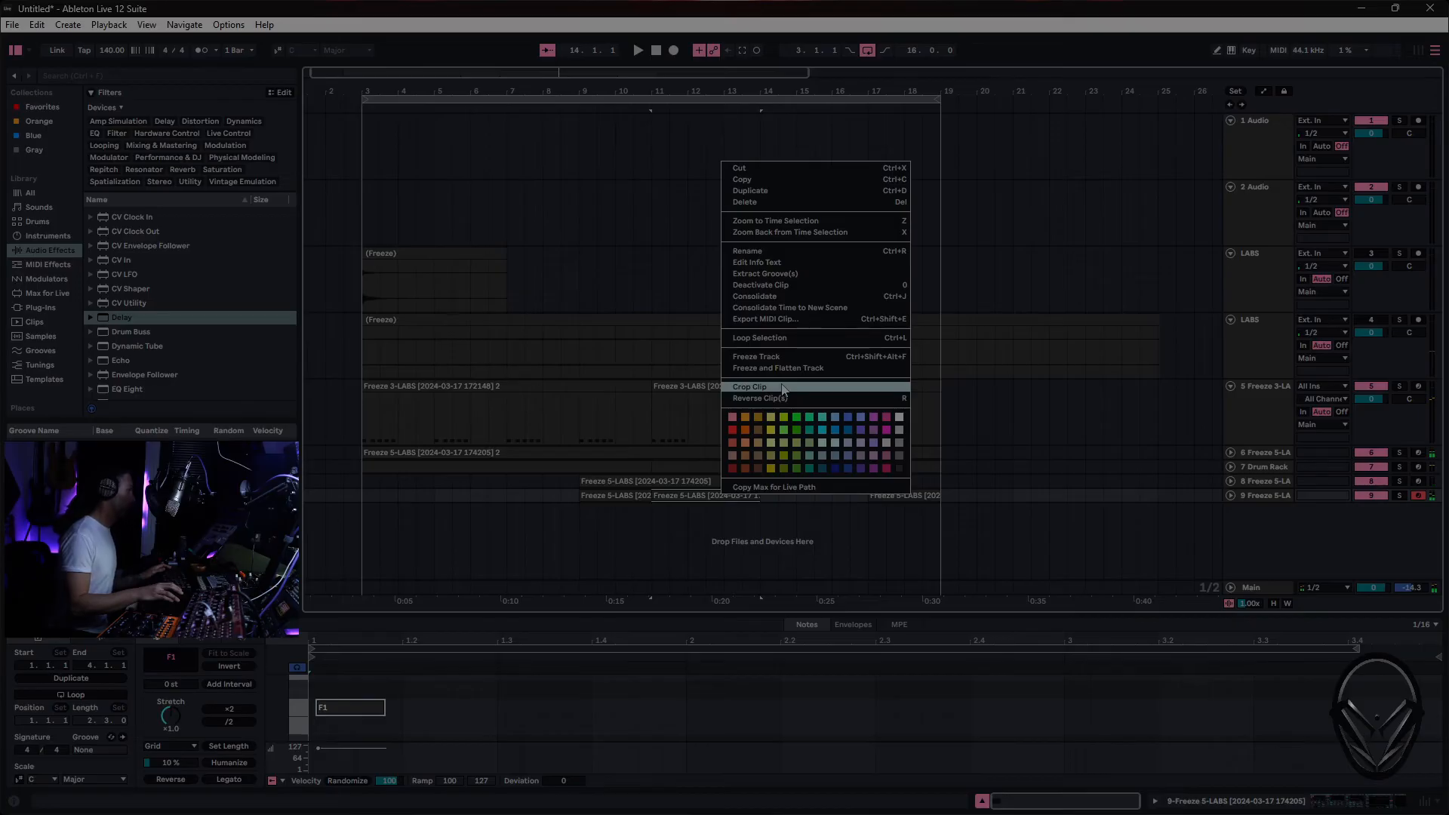
left_click(792, 298)
- Set the note grid to 1/8 and quantize the F1 note in the three-bar track 9 clip
right_click(709, 721)
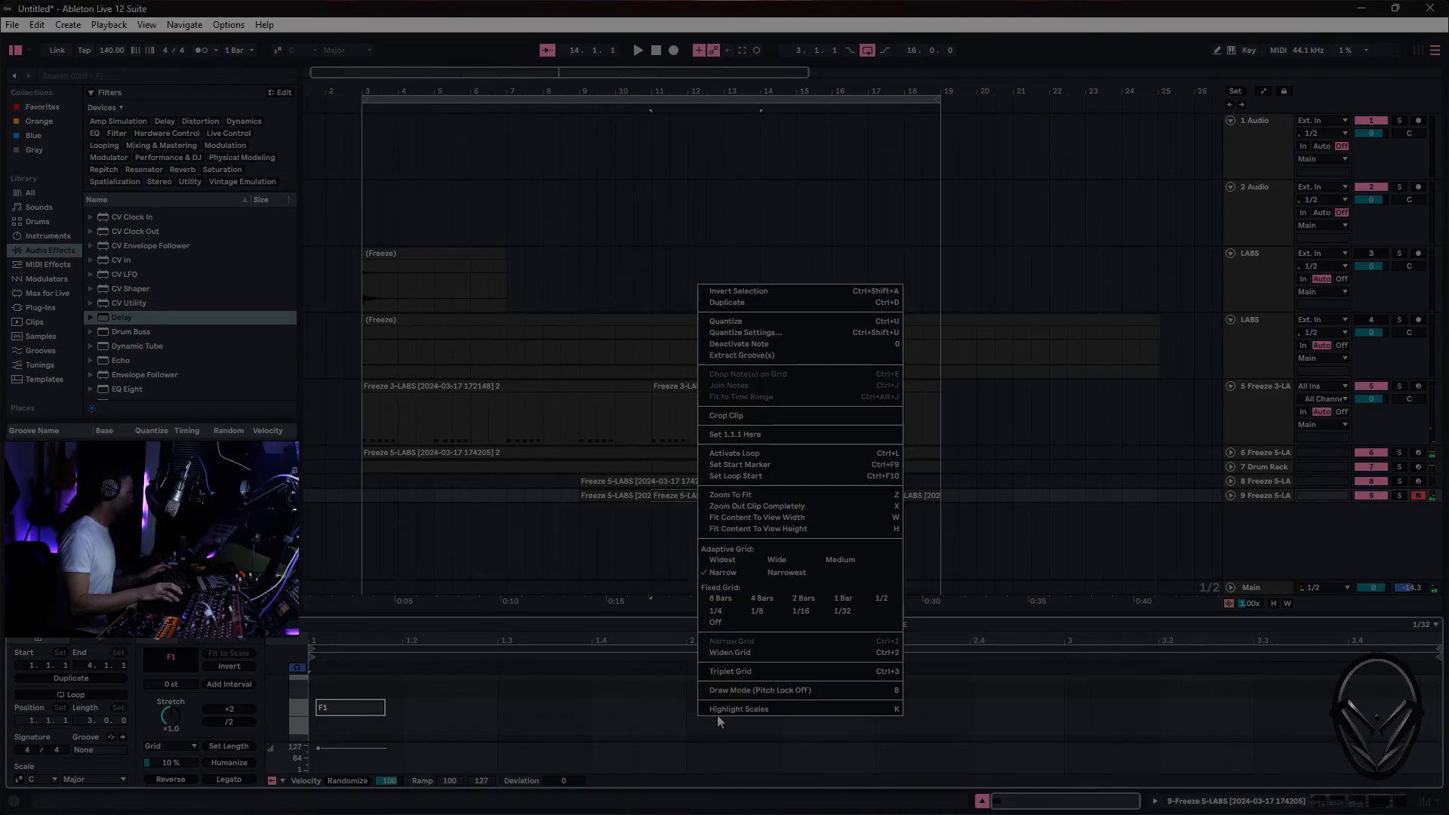
left_click(777, 613)
right_click(728, 681)
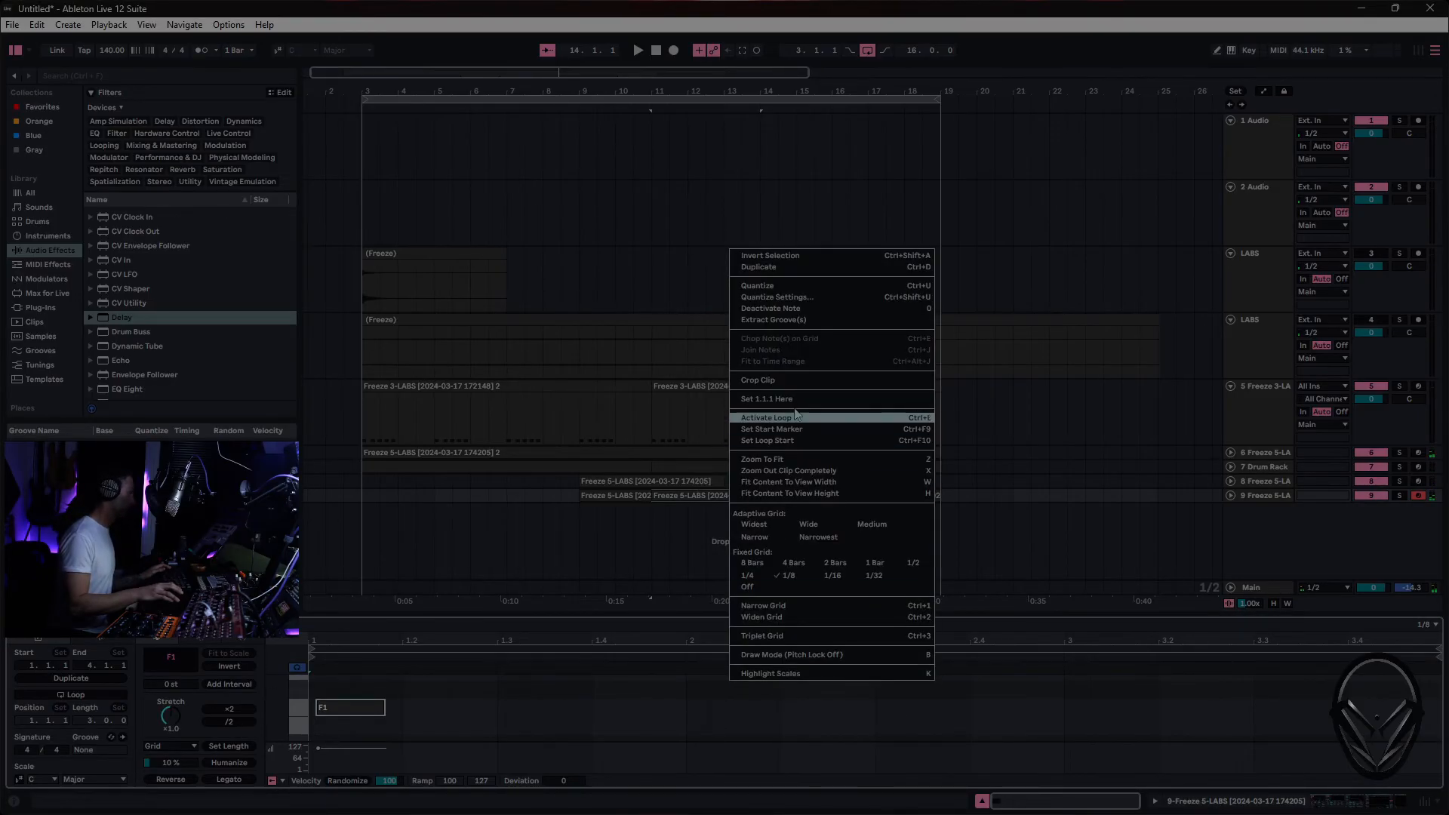
left_click(813, 291)
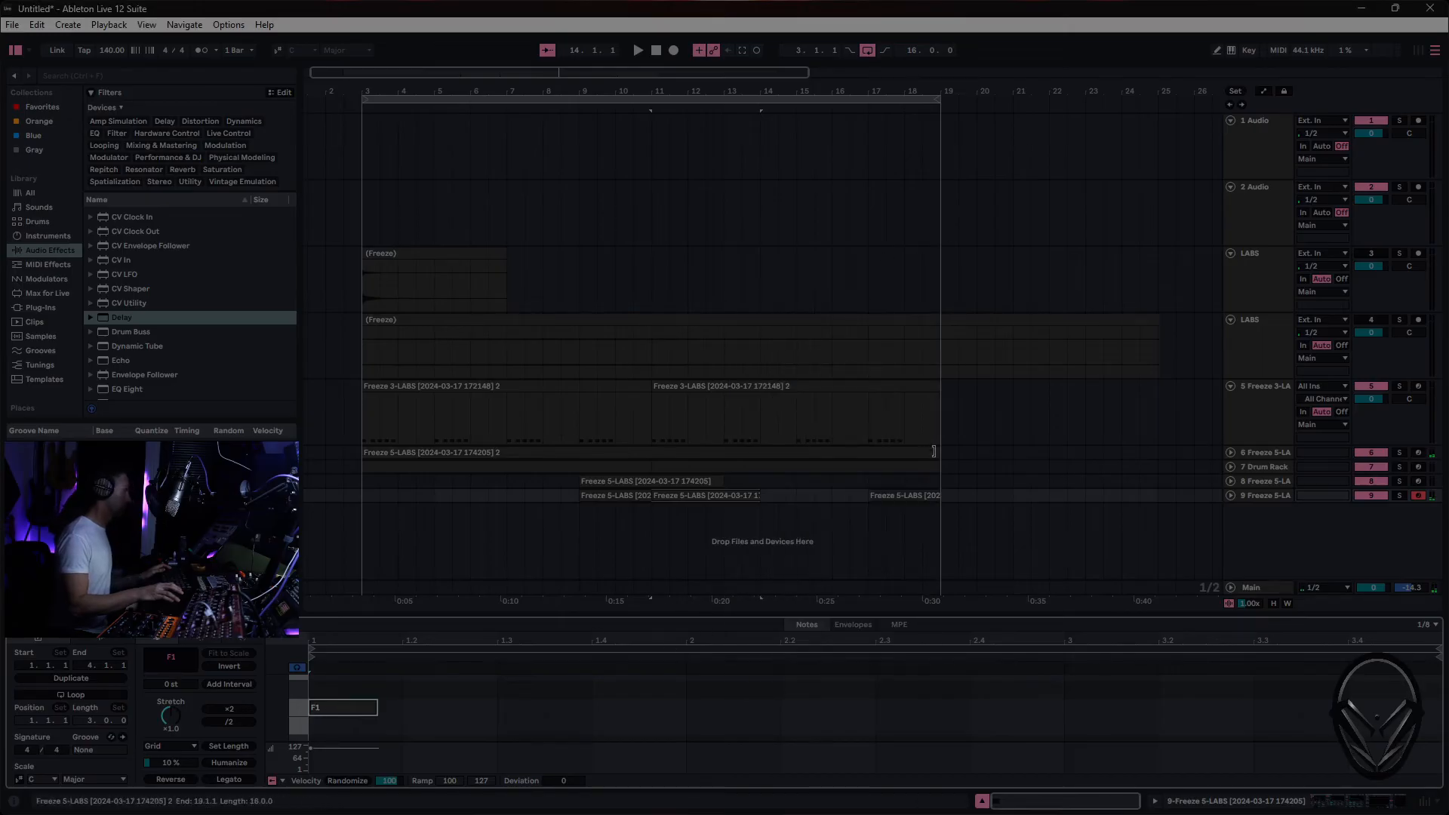
- Copy the three-bar track 9 clip to bar 3 and play back the arrangement
left_click(733, 492)
left_click_drag(729, 495, 452, 502)
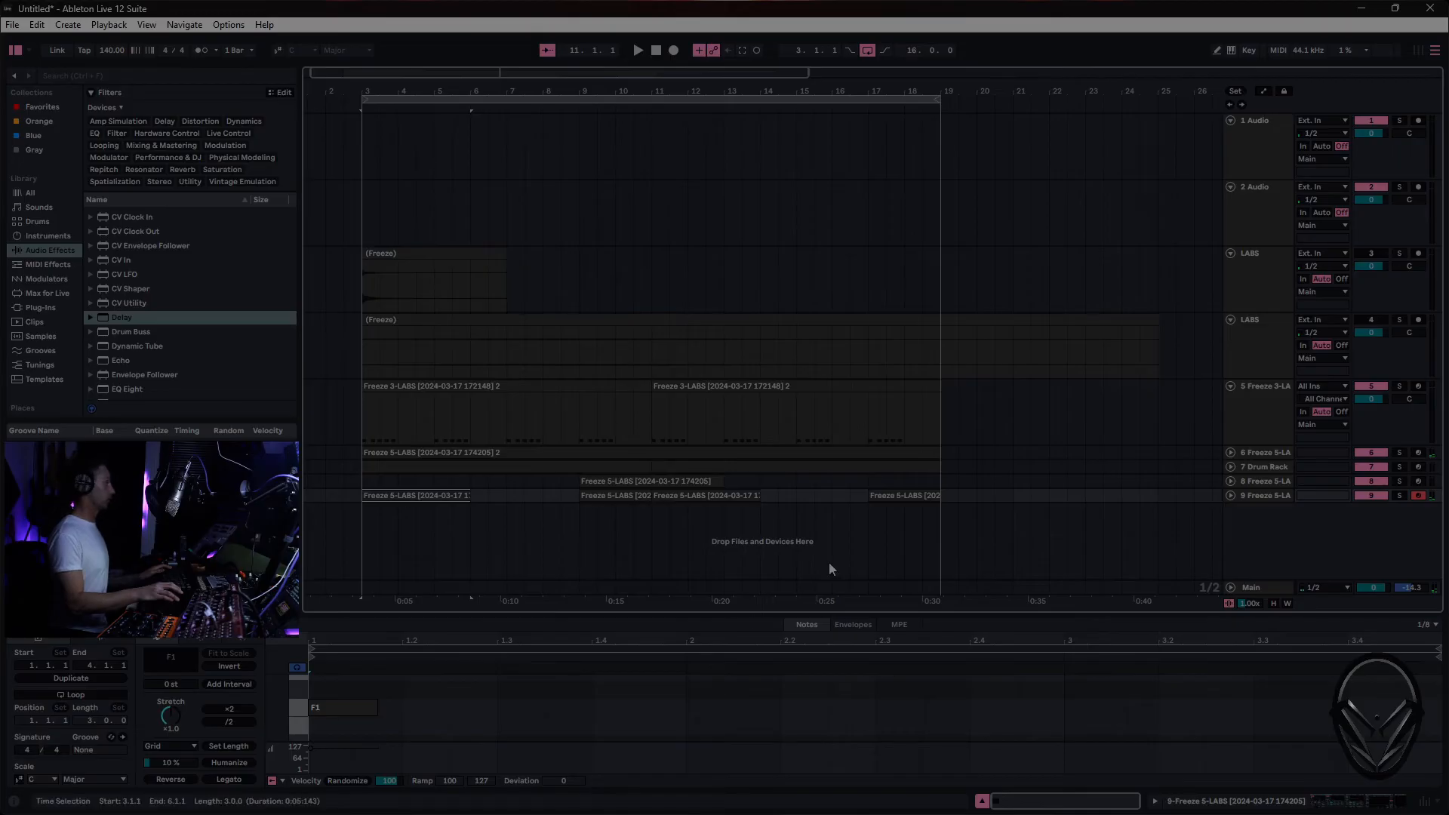
key("space")
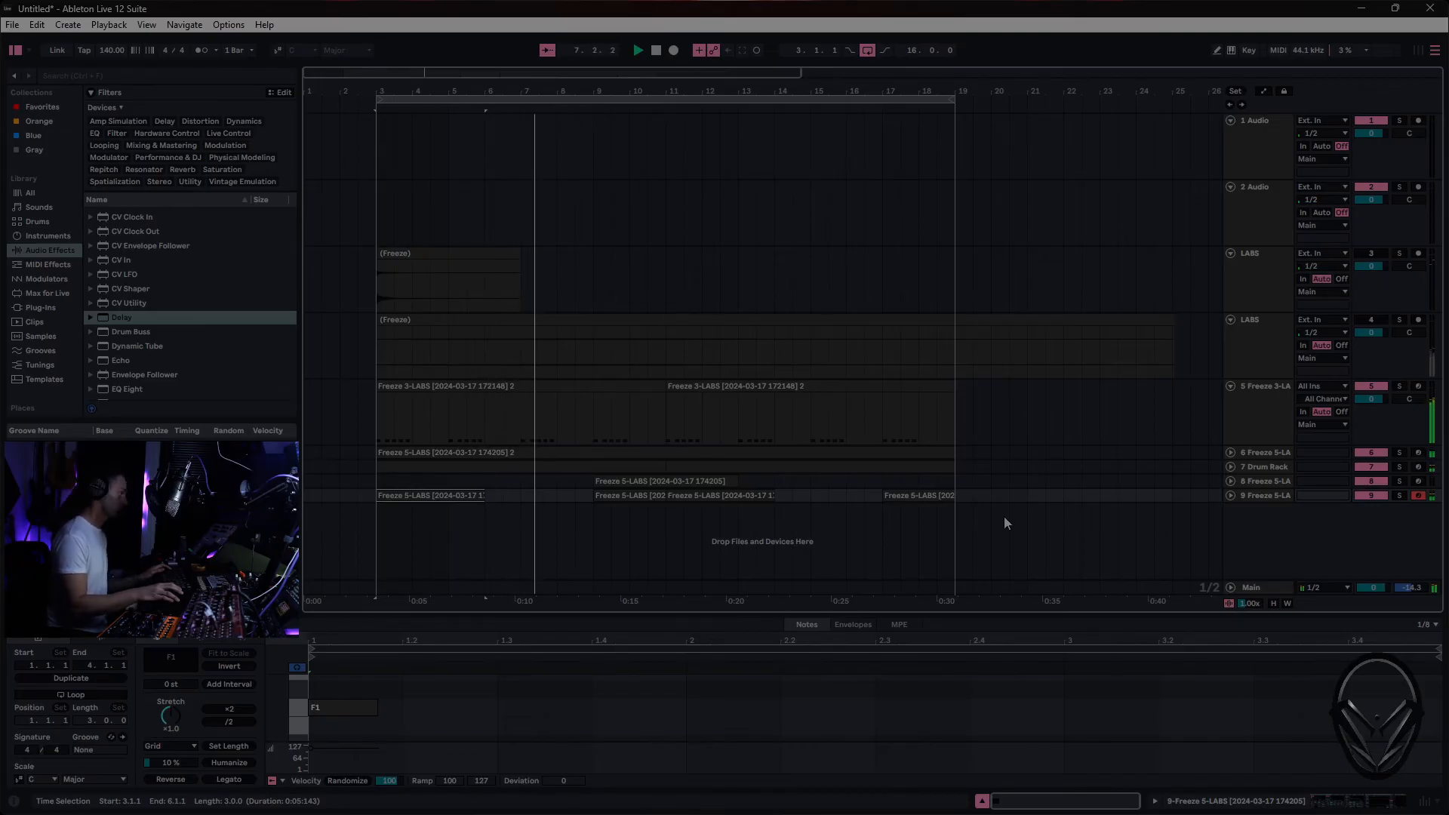
left_click(1287, 523)
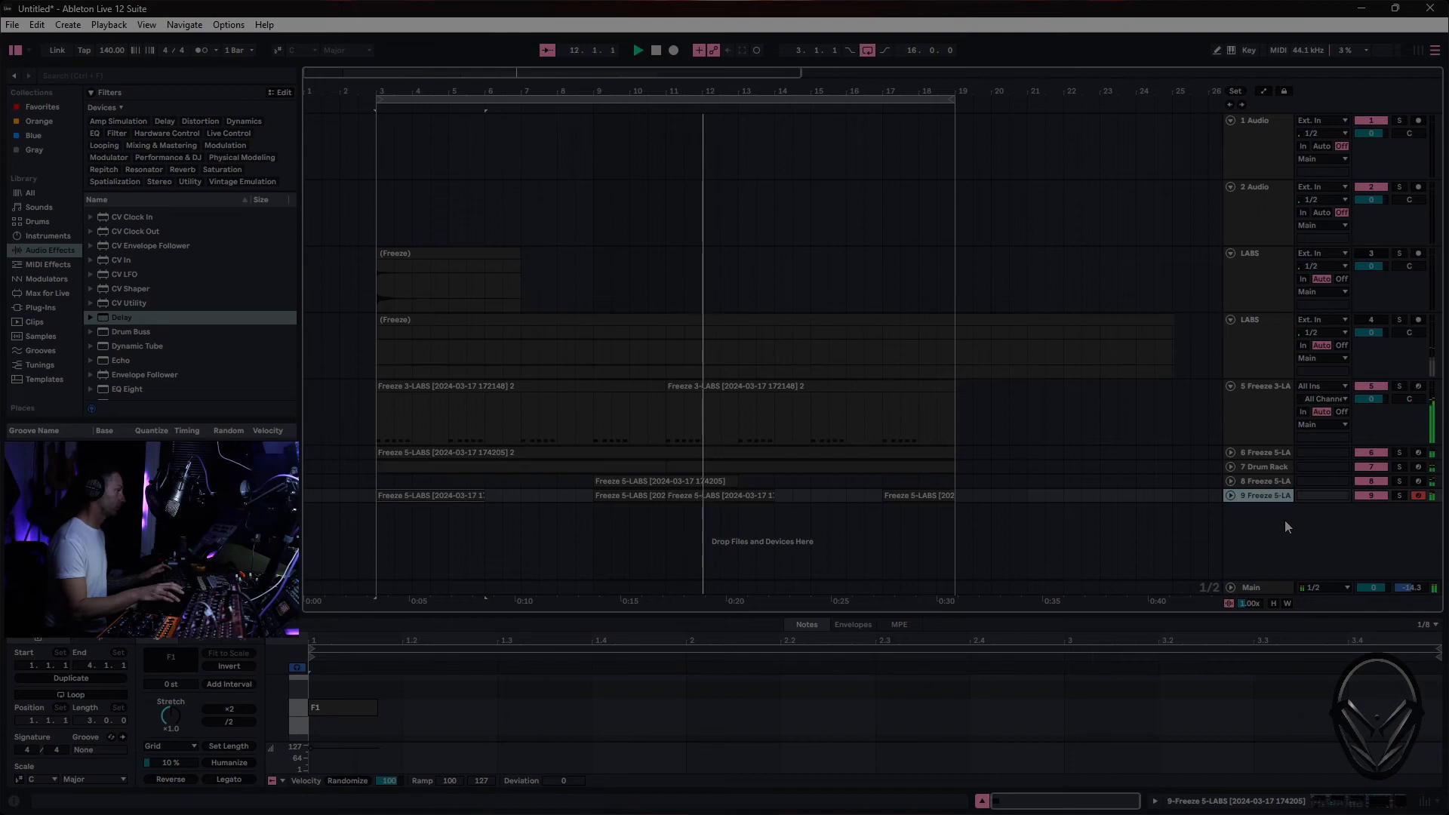
- Copy the track 8 clip to bar 17 as a consolidated two-bar clip ending at bar 19
left_click(654, 483)
left_click_drag(653, 483, 955, 483)
right_click(940, 481)
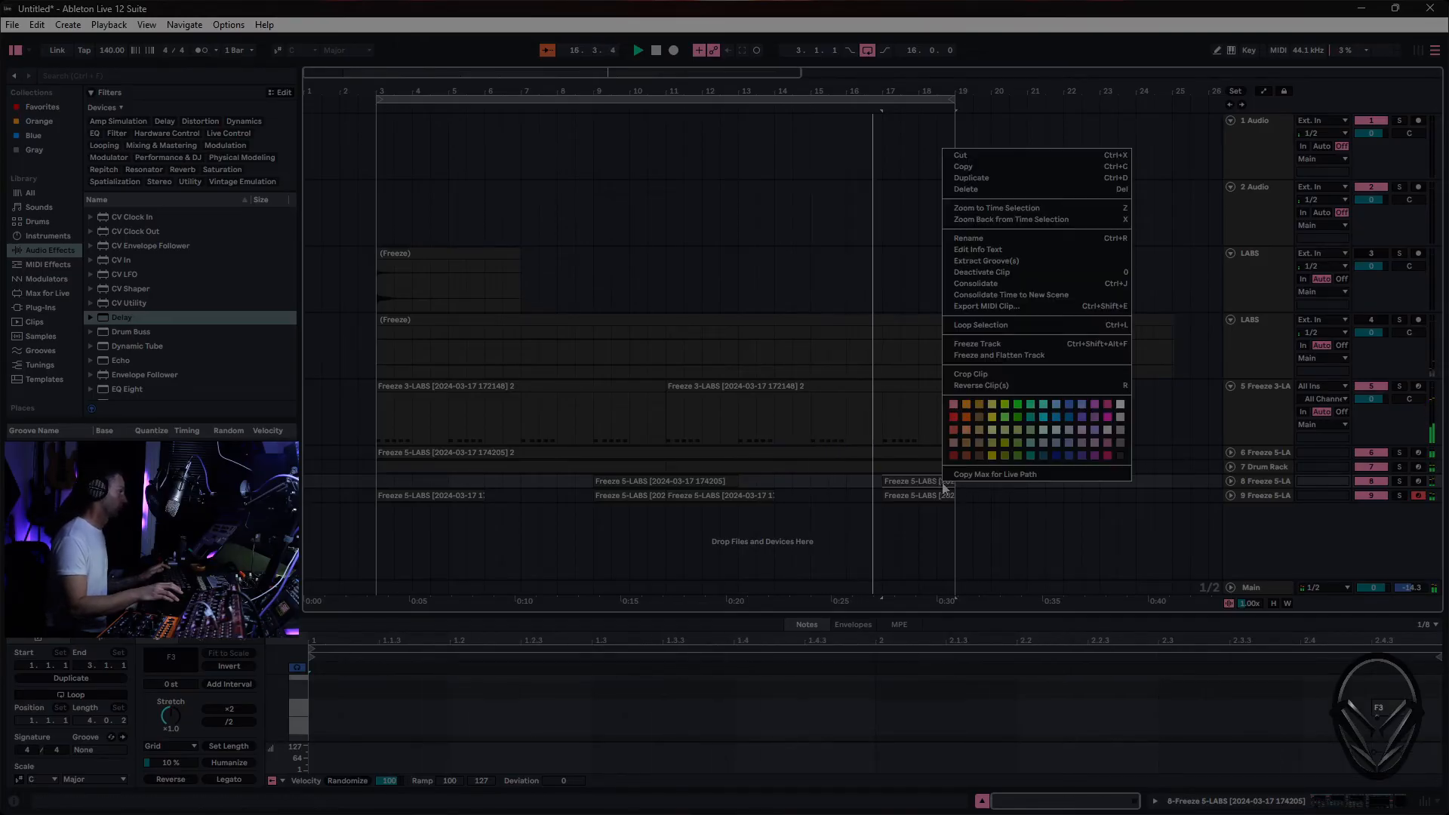
left_click(1004, 284)
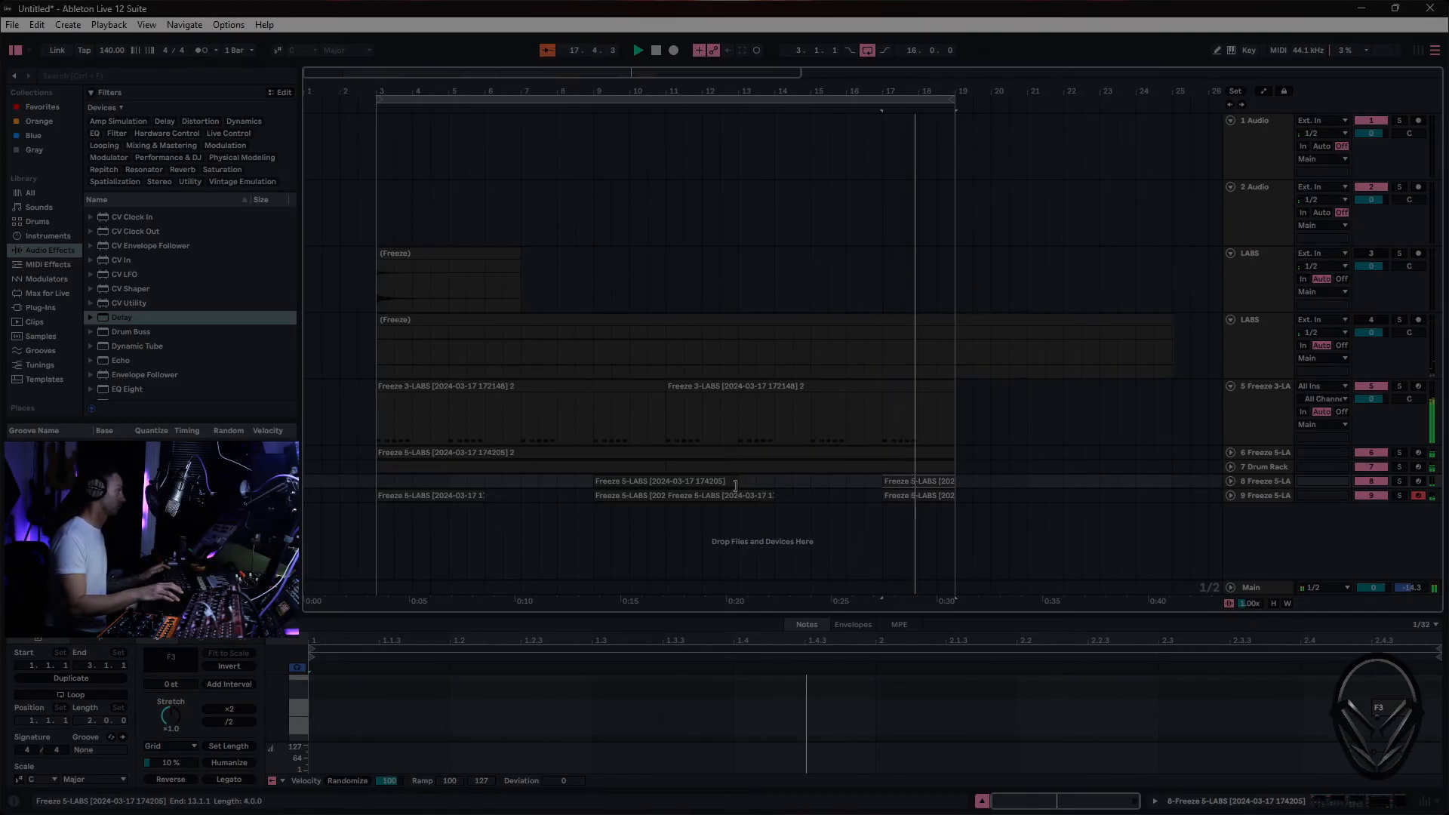
- Shorten the track 8 clip at bar 9 to end at bar 11 and consolidate it
left_click_drag(726, 482, 666, 482)
right_click(649, 483)
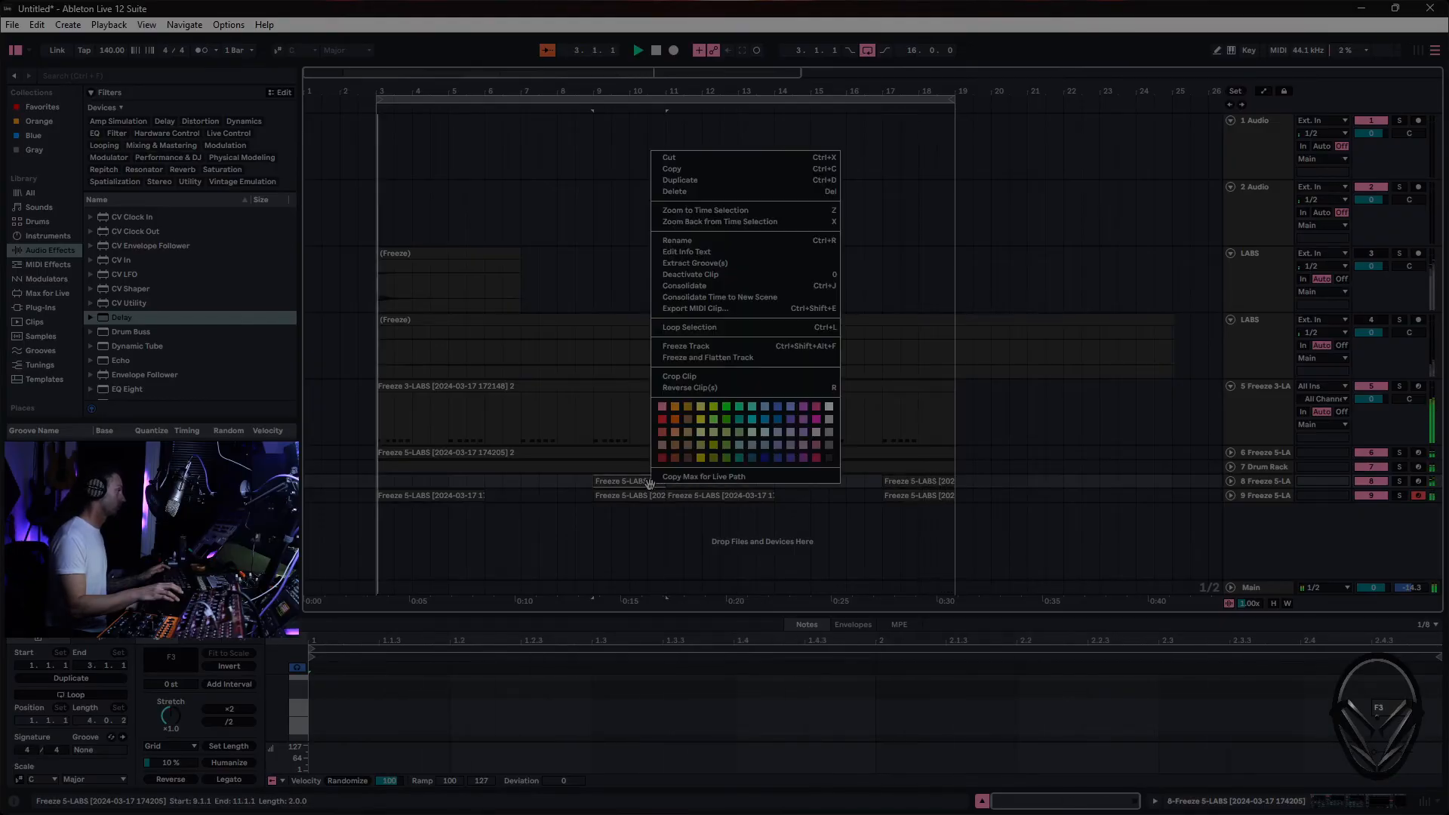
left_click(709, 290)
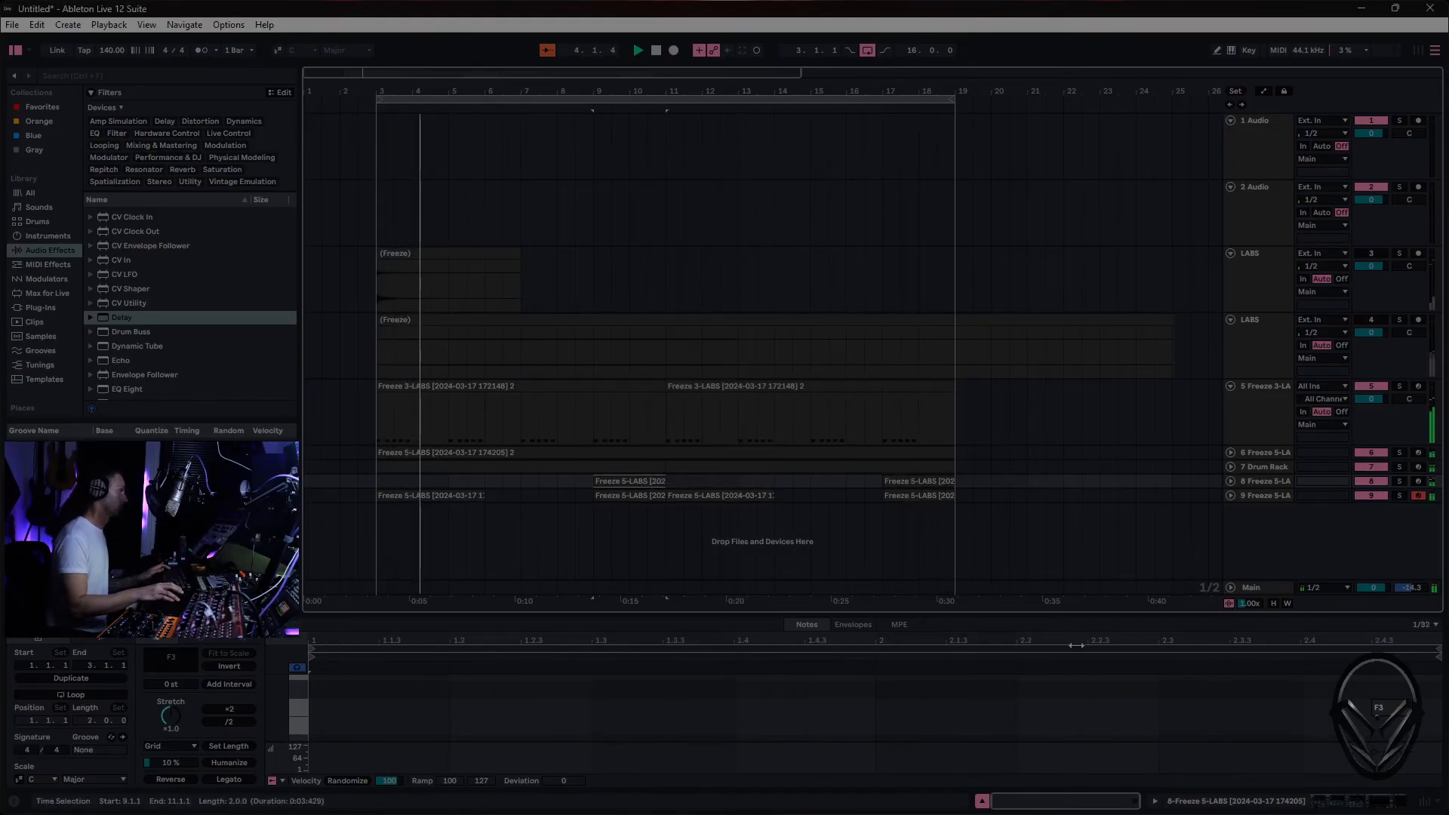
- Transpose the F3 note near the end of the track 8 clip at bar 9 down one octave to F2
left_click(1395, 707)
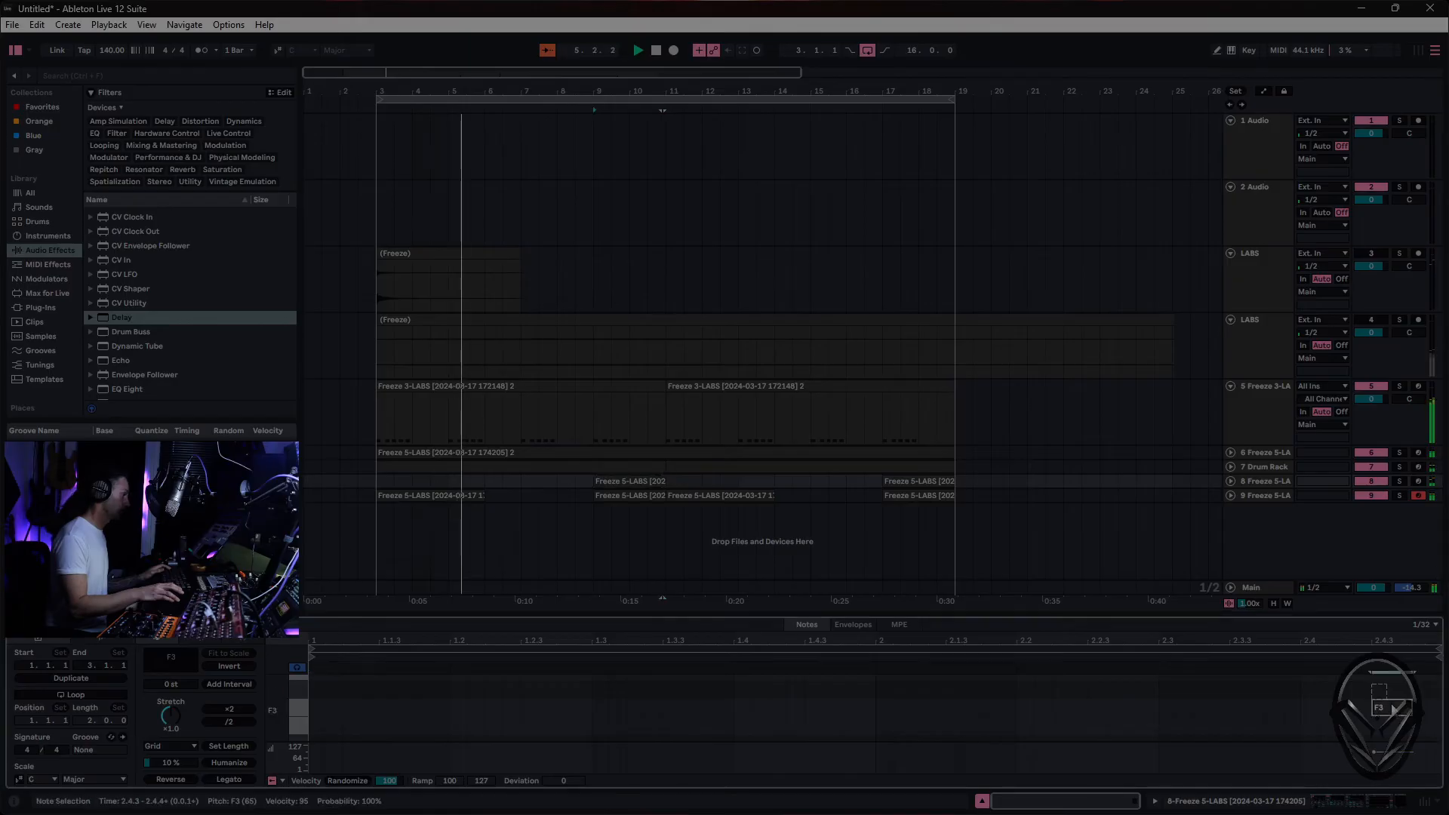
key("shift+Down")
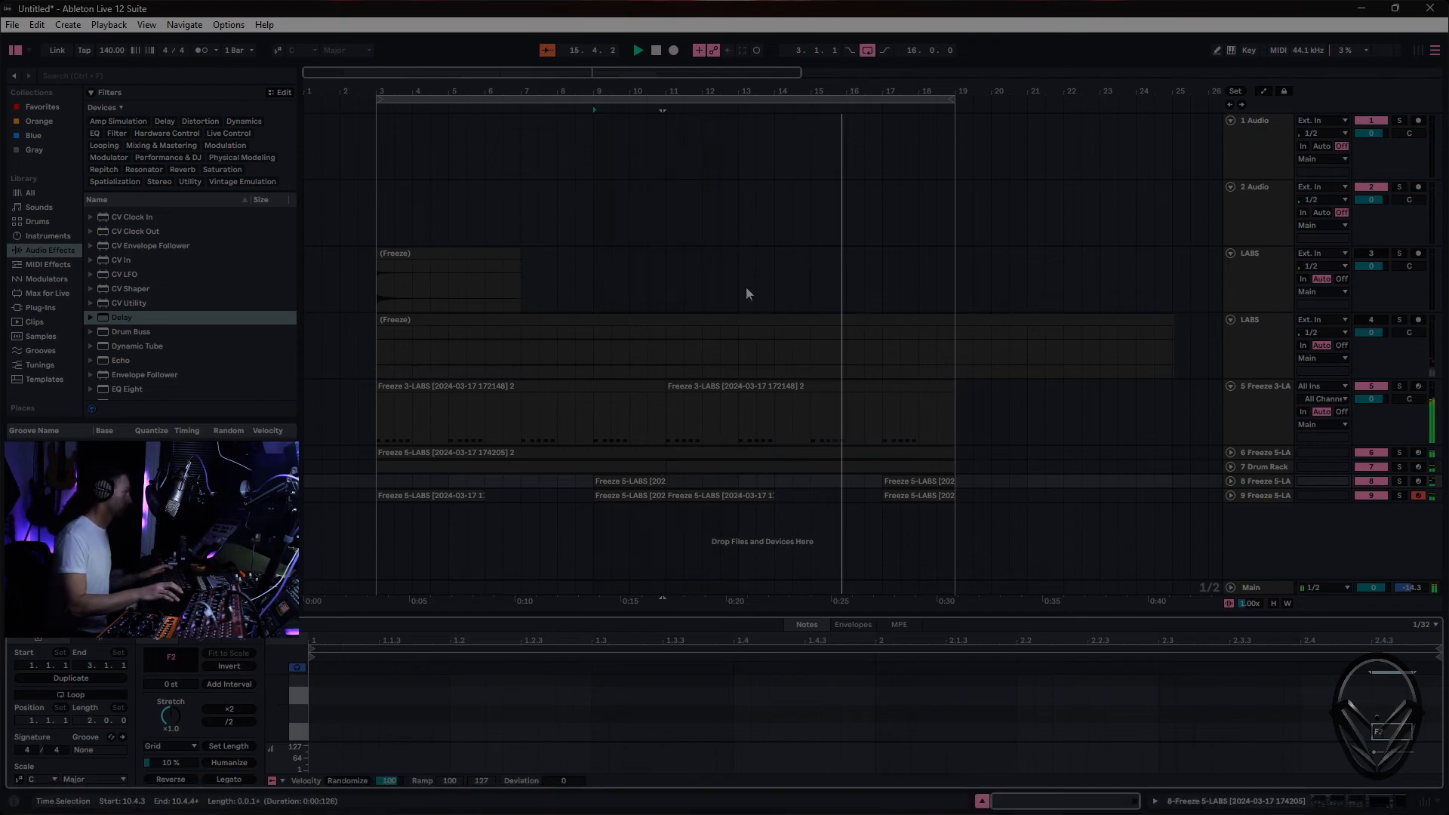
left_click(656, 53)
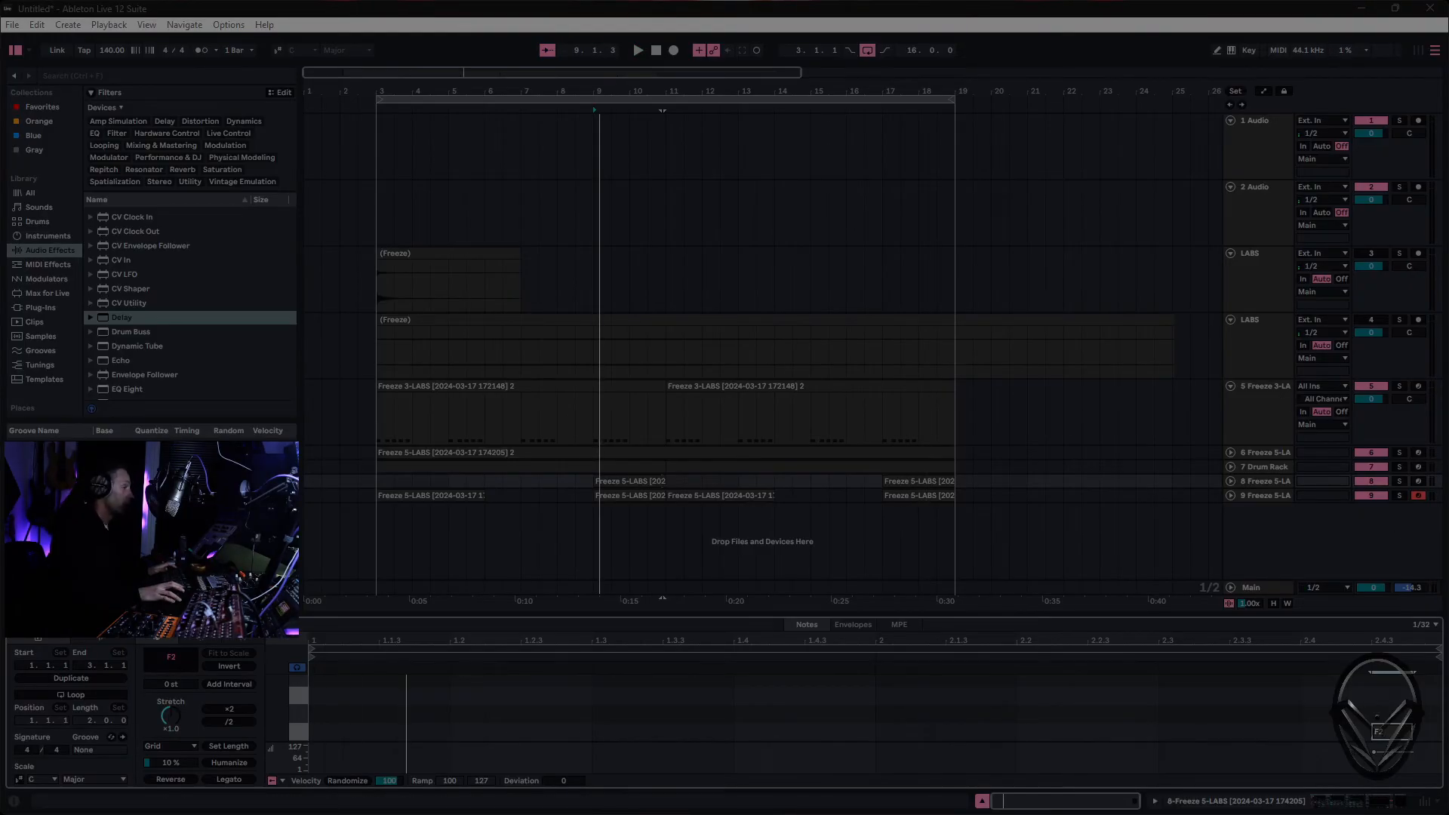
- Play the arrangement from bar 3 to hear the copied track 9 clip with the other parts
left_click(412, 494)
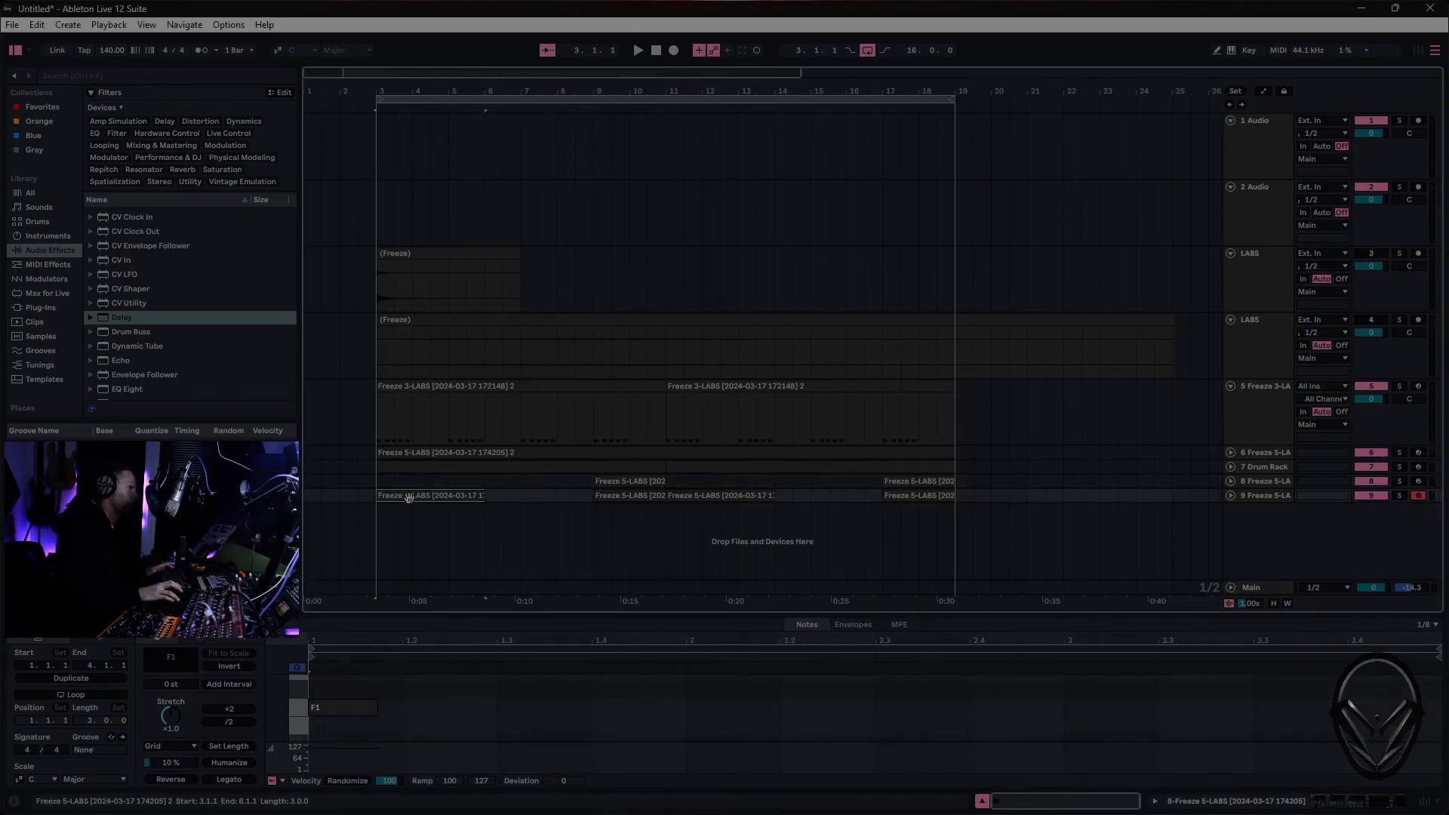
key("space")
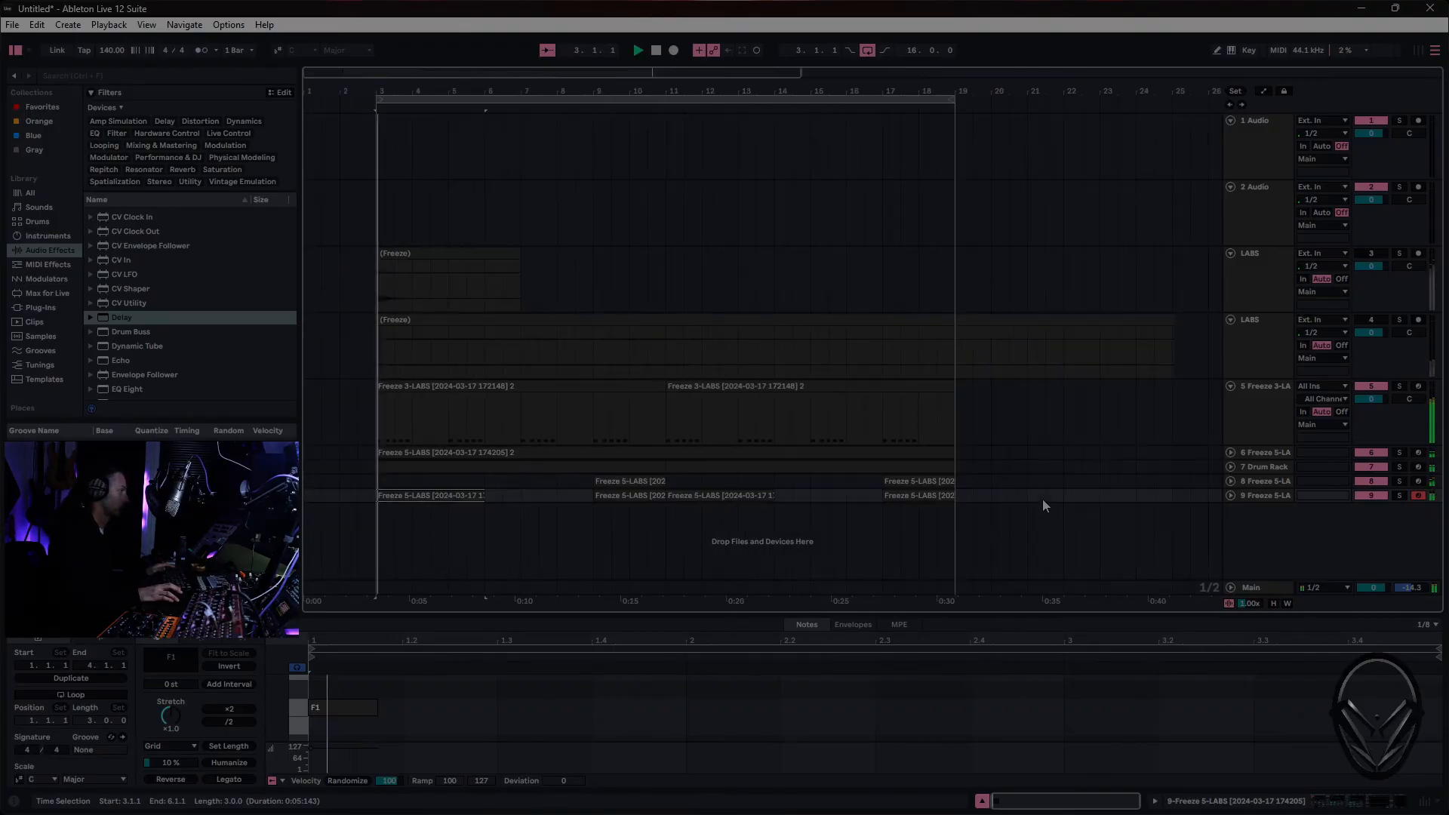
left_click(1262, 497)
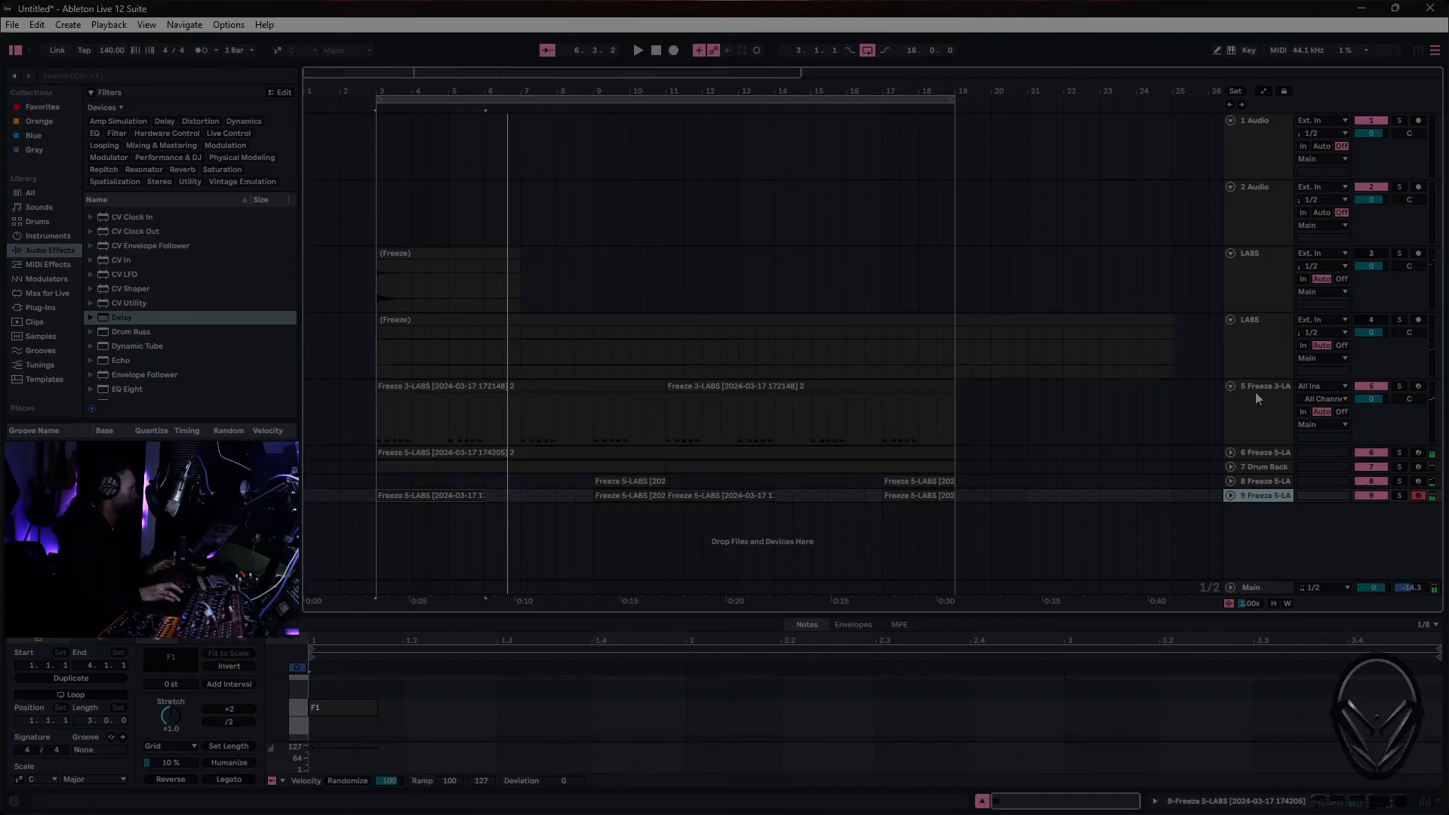
- Duplicate track 6 as an empty track 10, and move its Sampler's sample start to 257230
left_click(1264, 453)
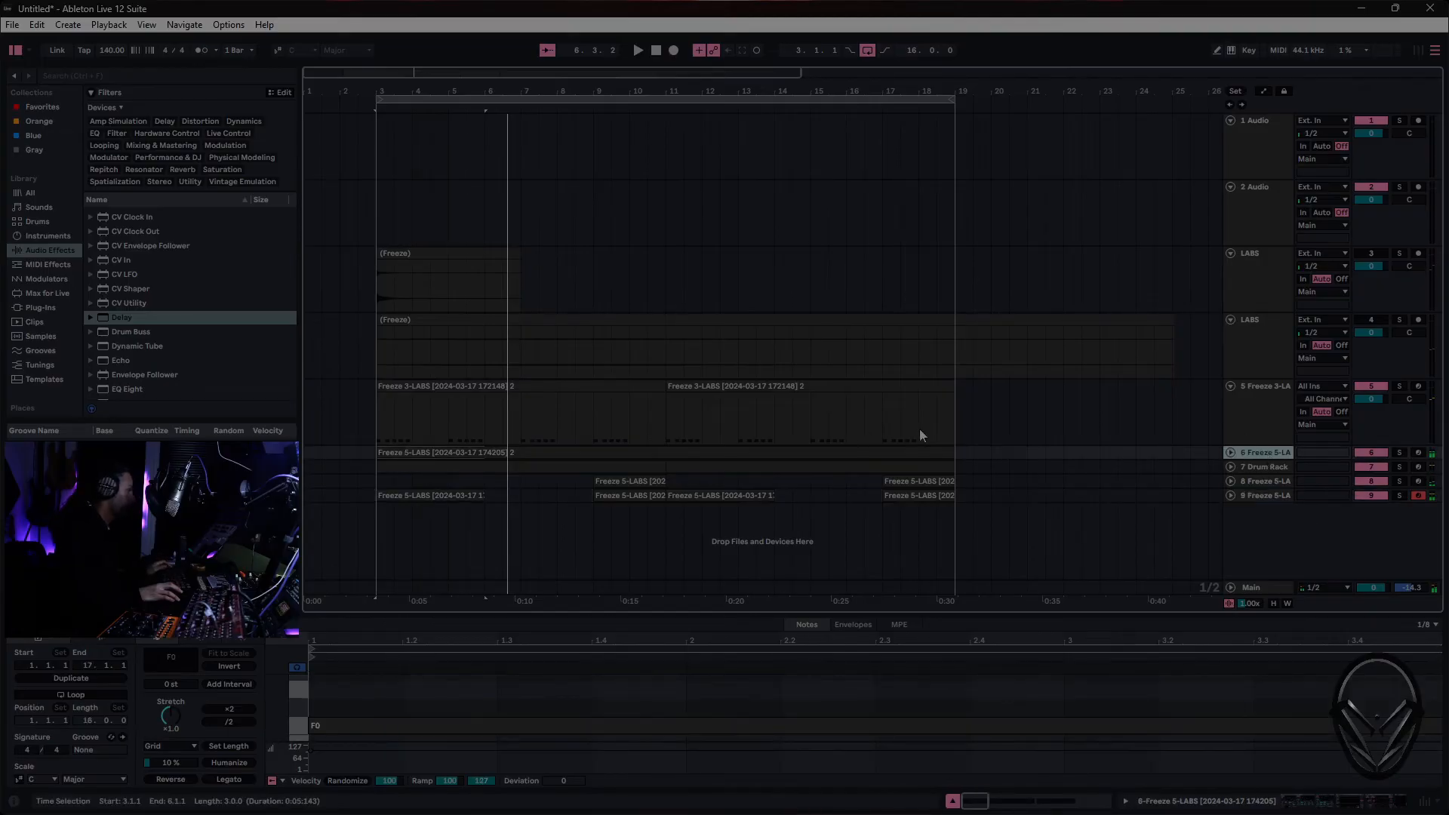
left_click(369, 687)
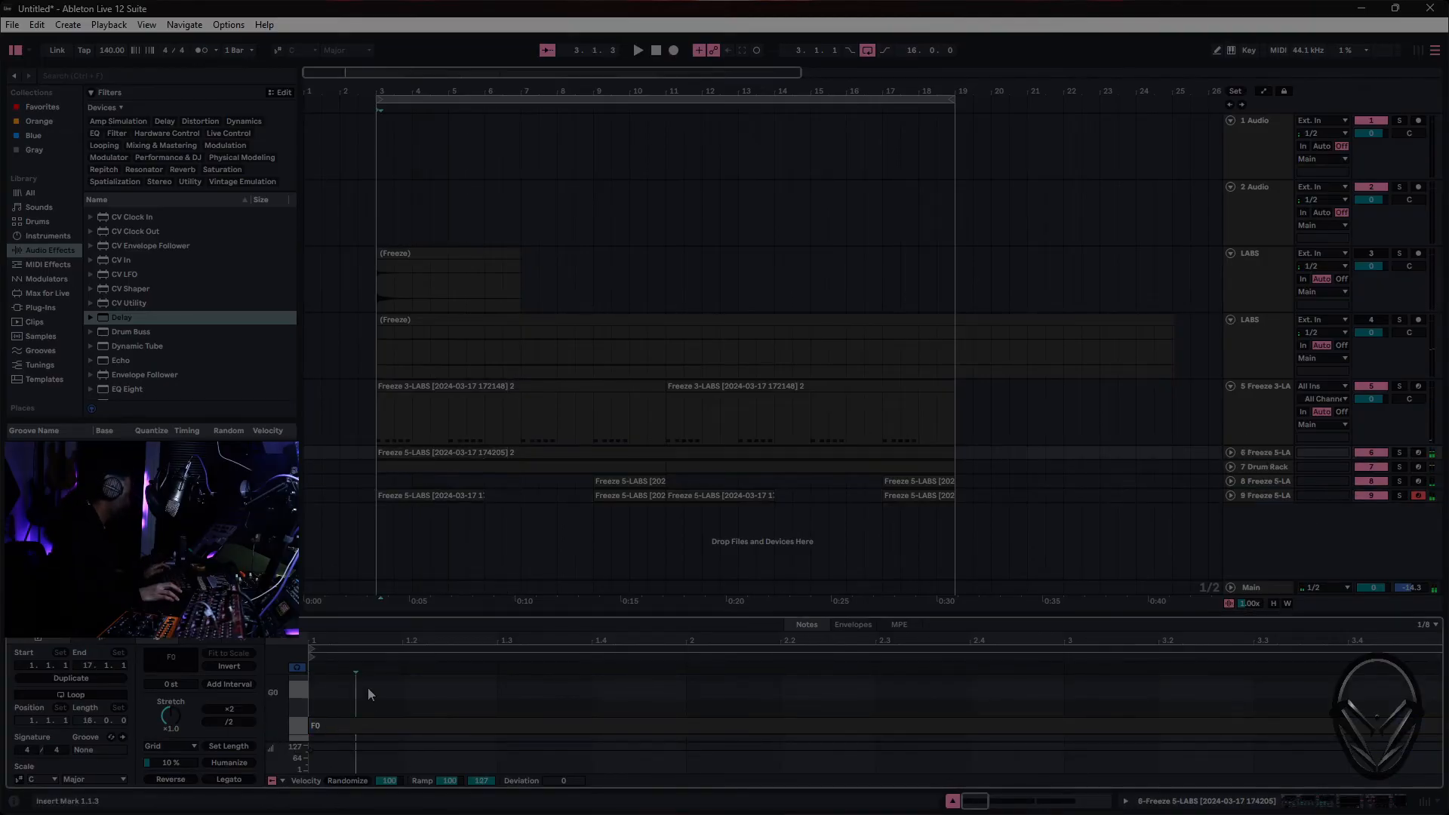
double_click(1267, 453)
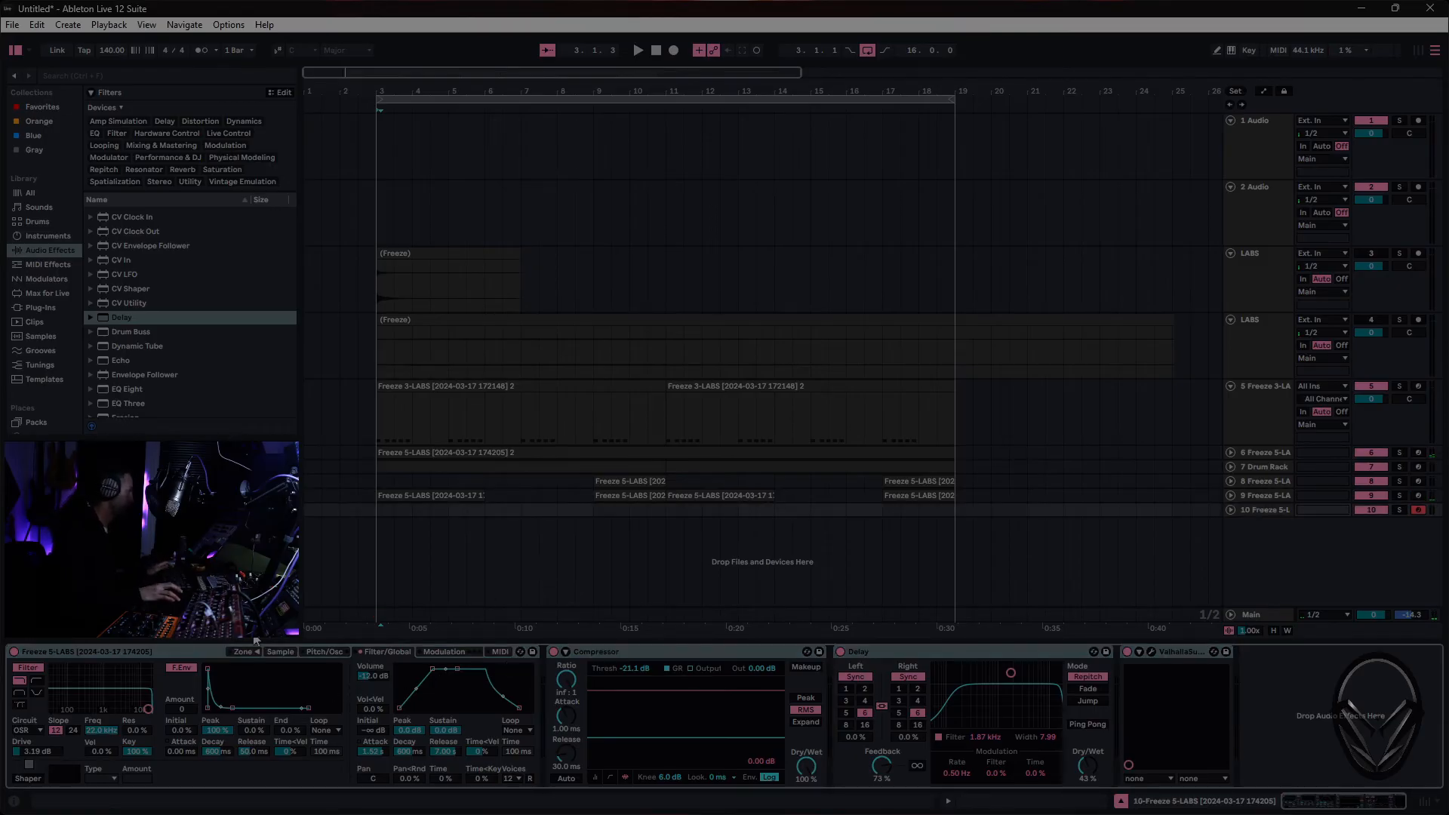
left_click(283, 652)
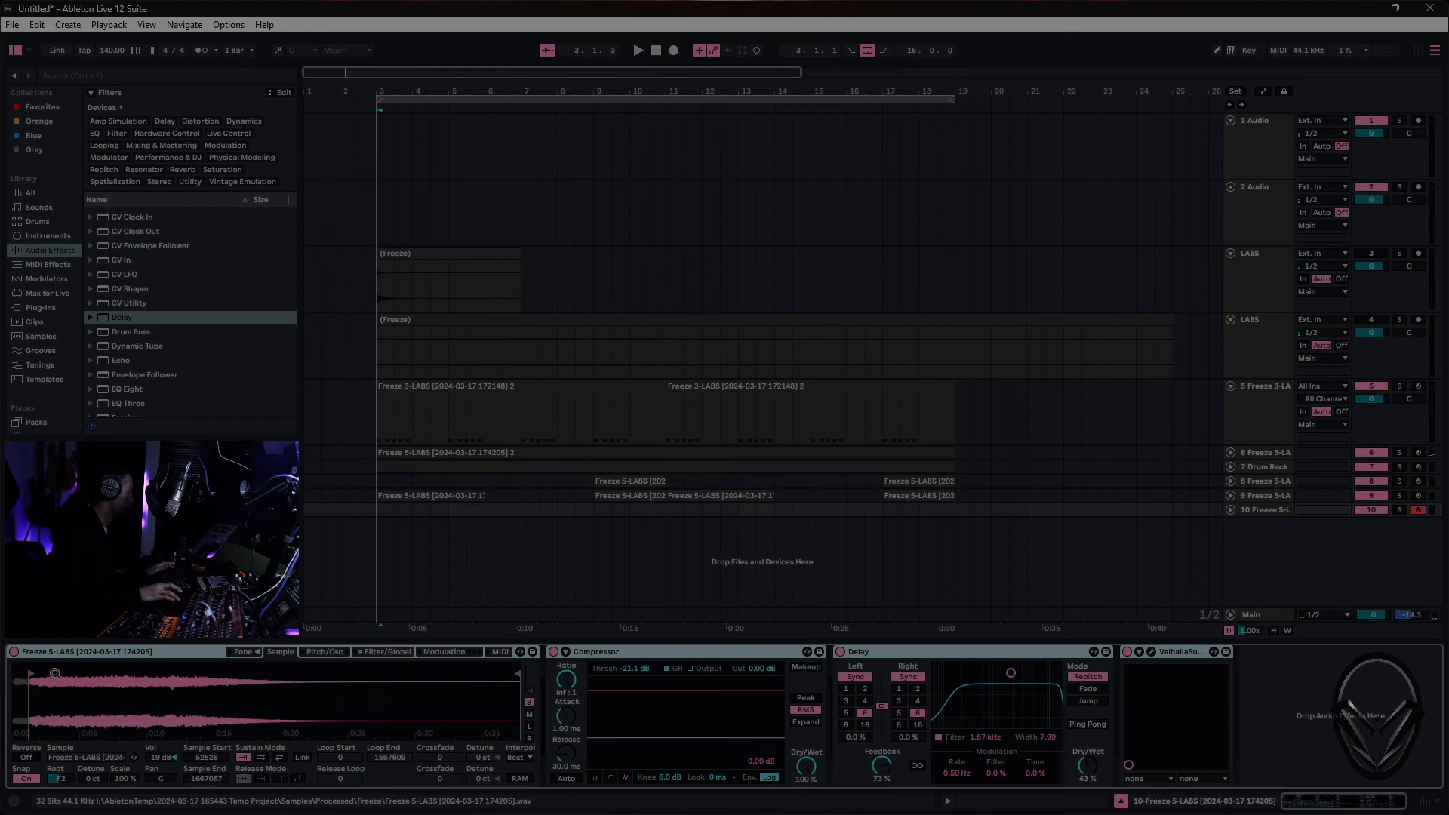
left_click_drag(34, 672, 92, 672)
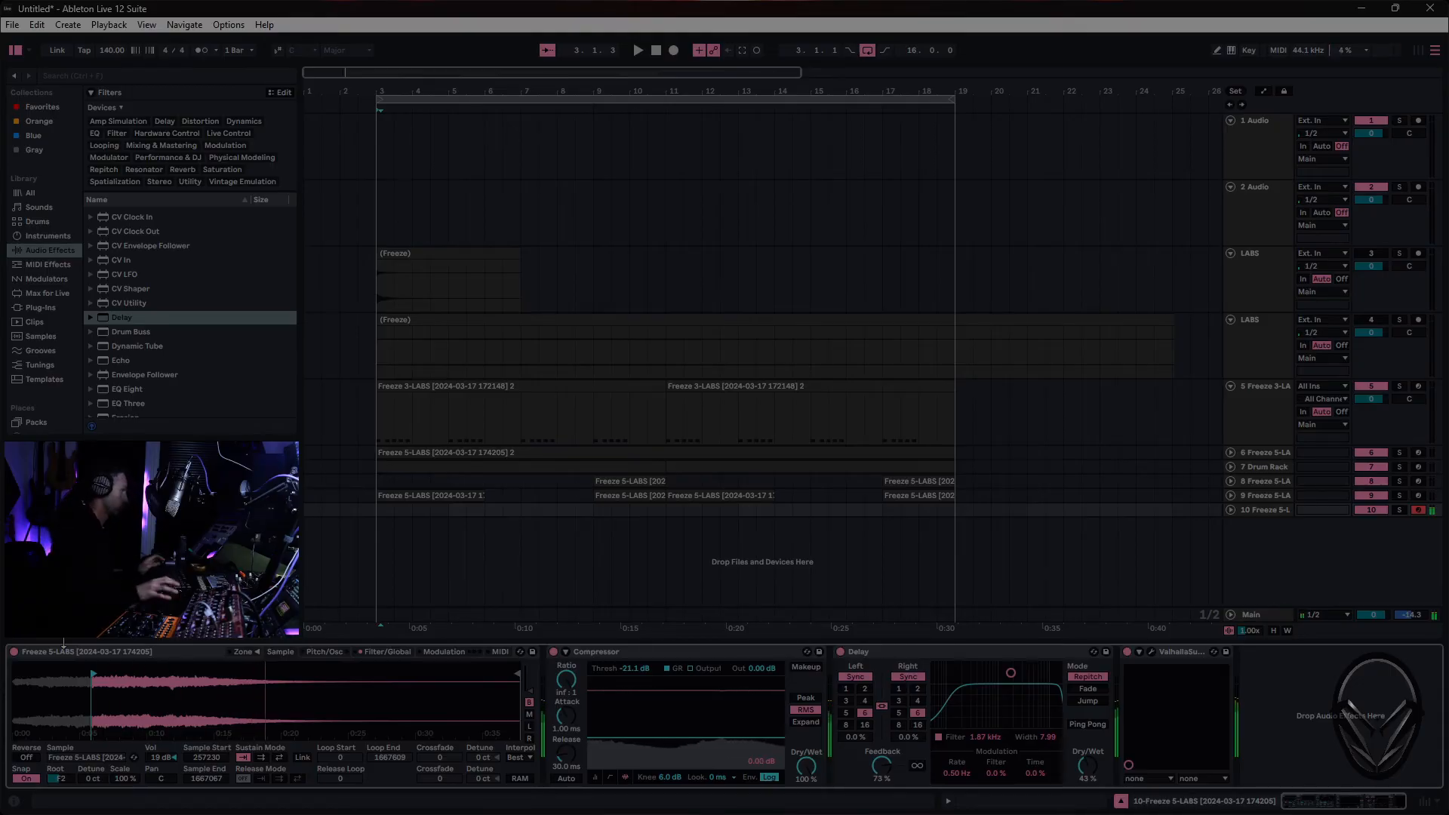
- Lower the track 10 Sampler's filter cutoff to below 1 kHz
left_click(330, 652)
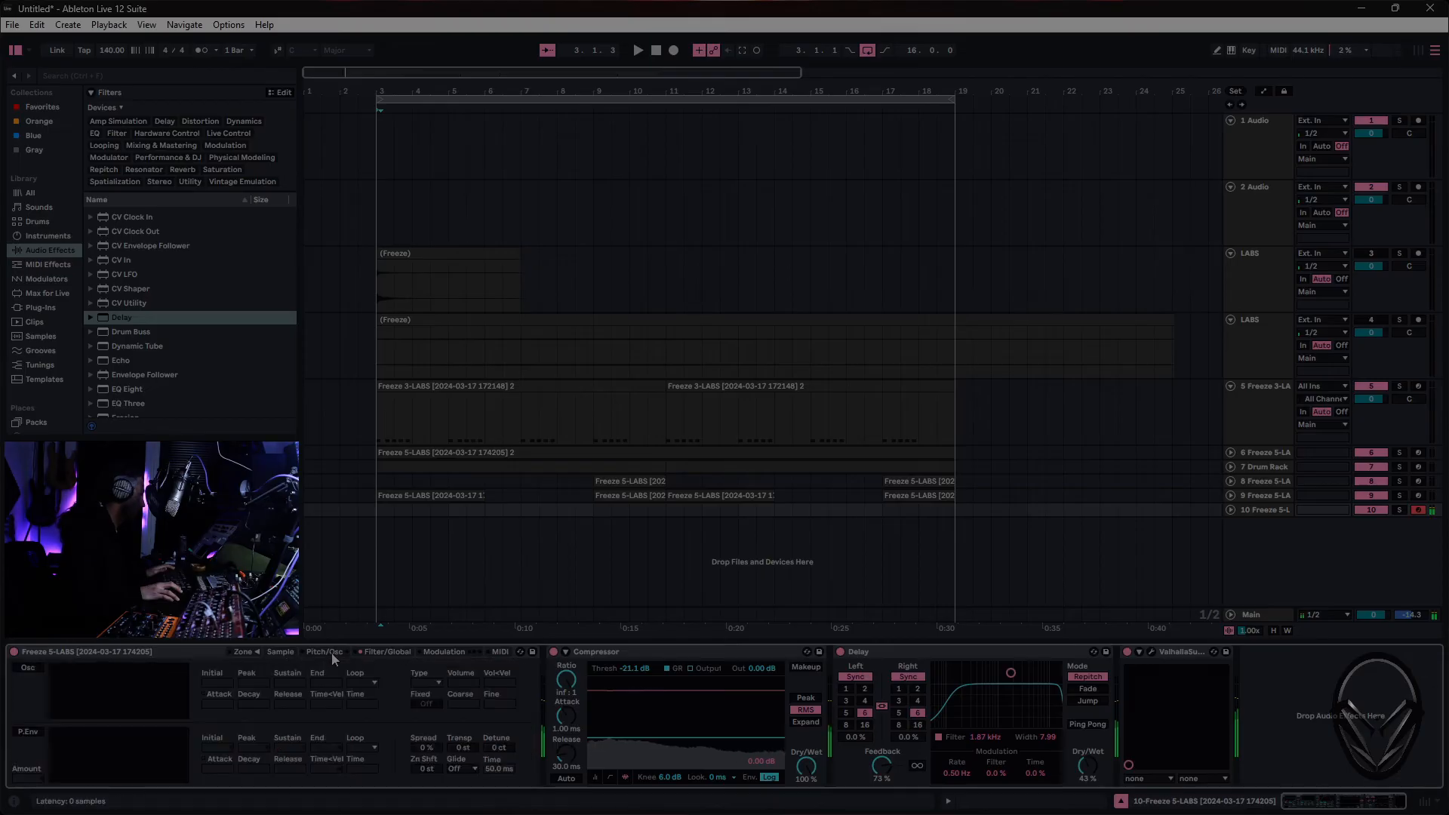
left_click(400, 654)
left_click_drag(149, 709, 107, 708)
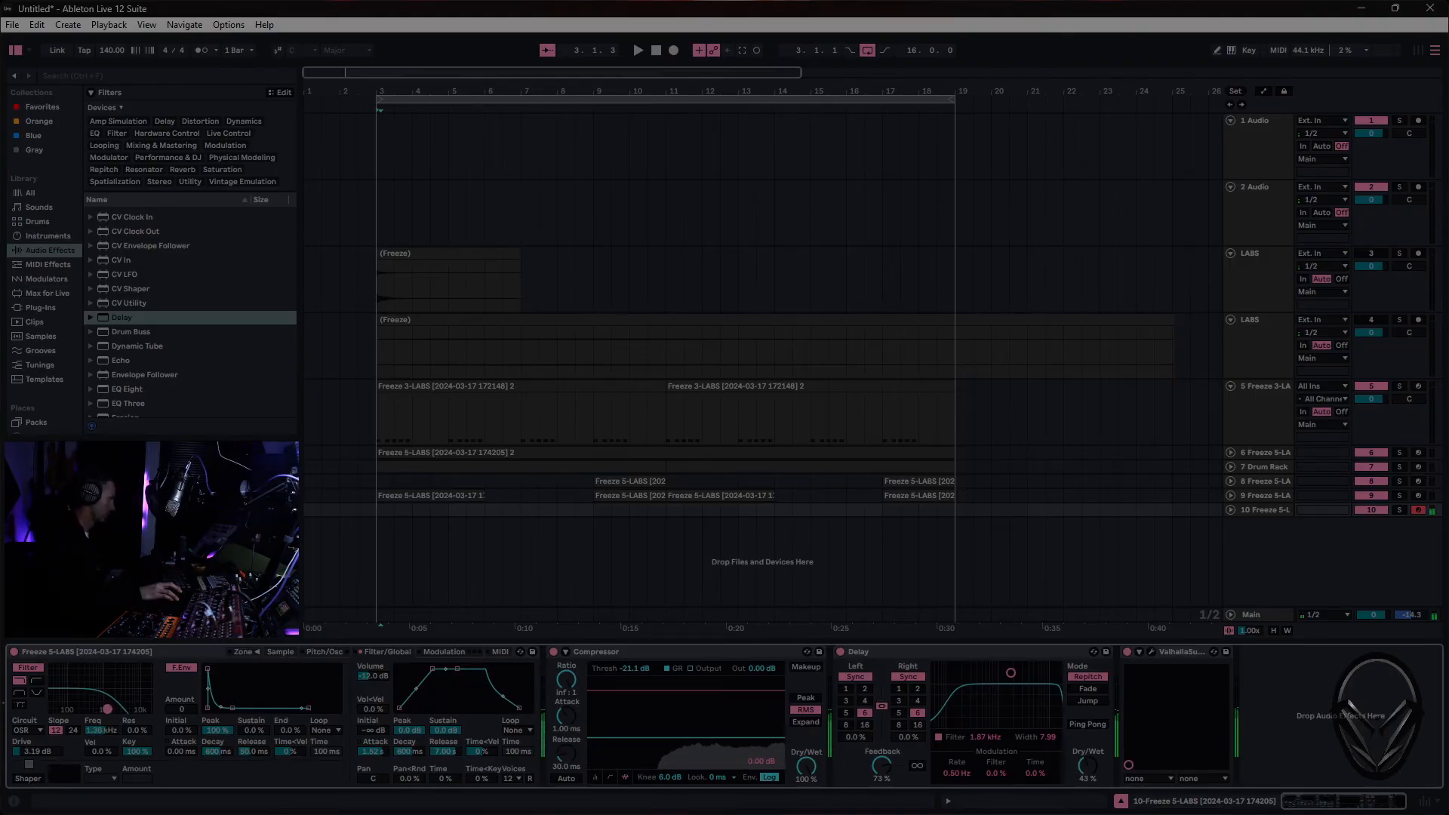
left_click_drag(107, 709, 97, 710)
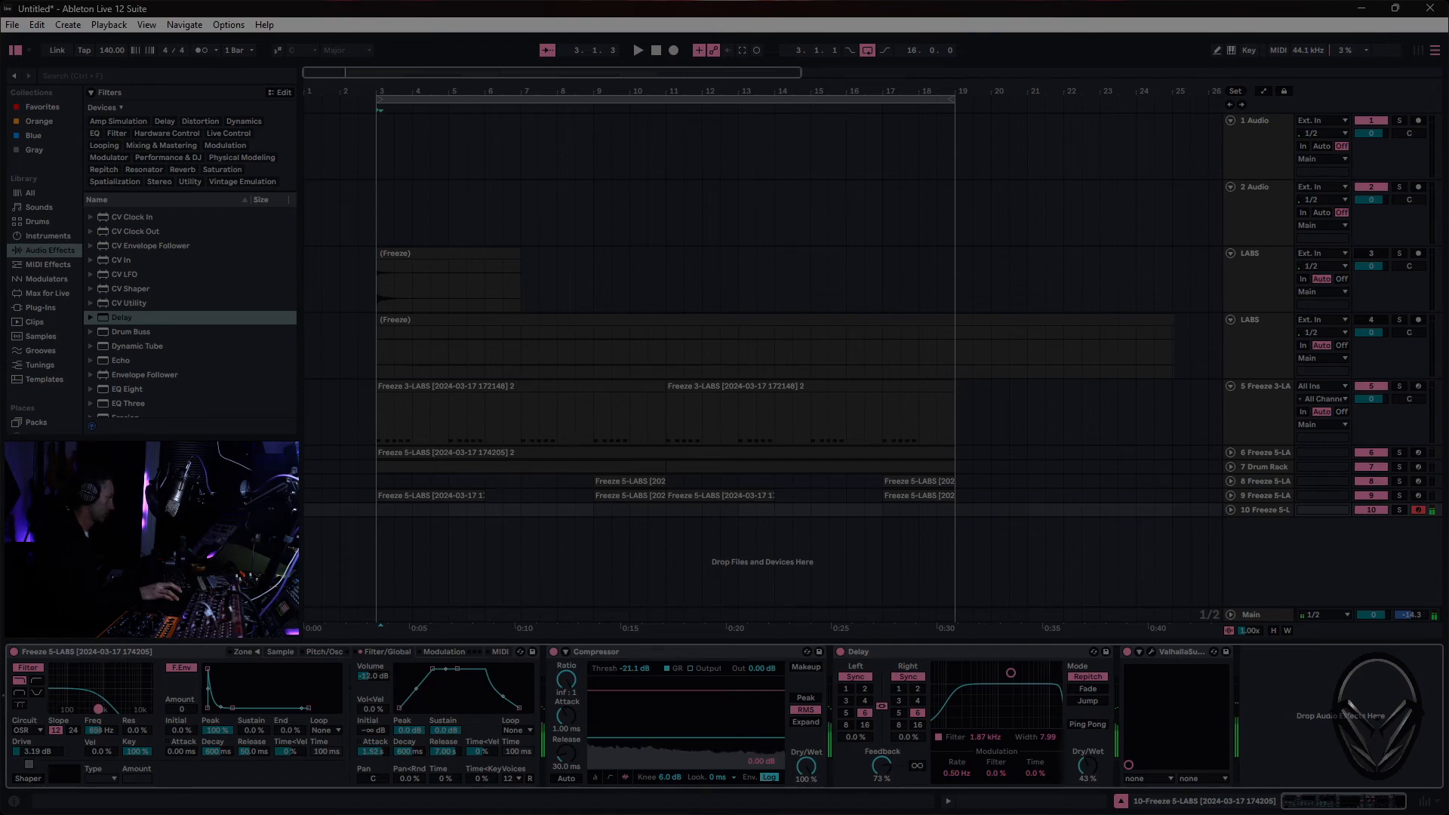
- Set the track 10 Compressor threshold to -24.8 dB and output gain to 3.94 dB, and open the Sampler's pitch and oscillator settings
left_click_drag(673, 737, 673, 742)
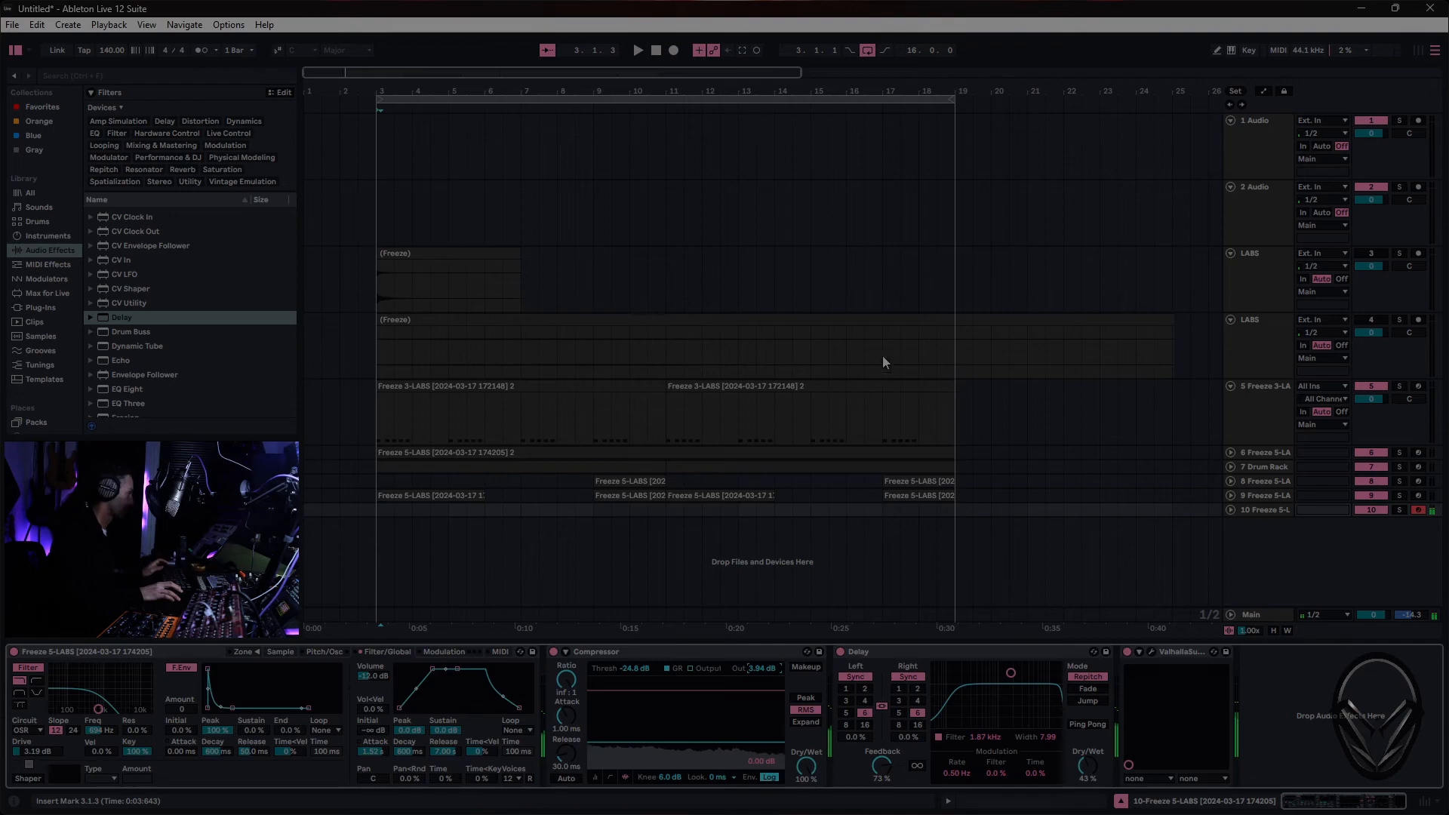
left_click(249, 652)
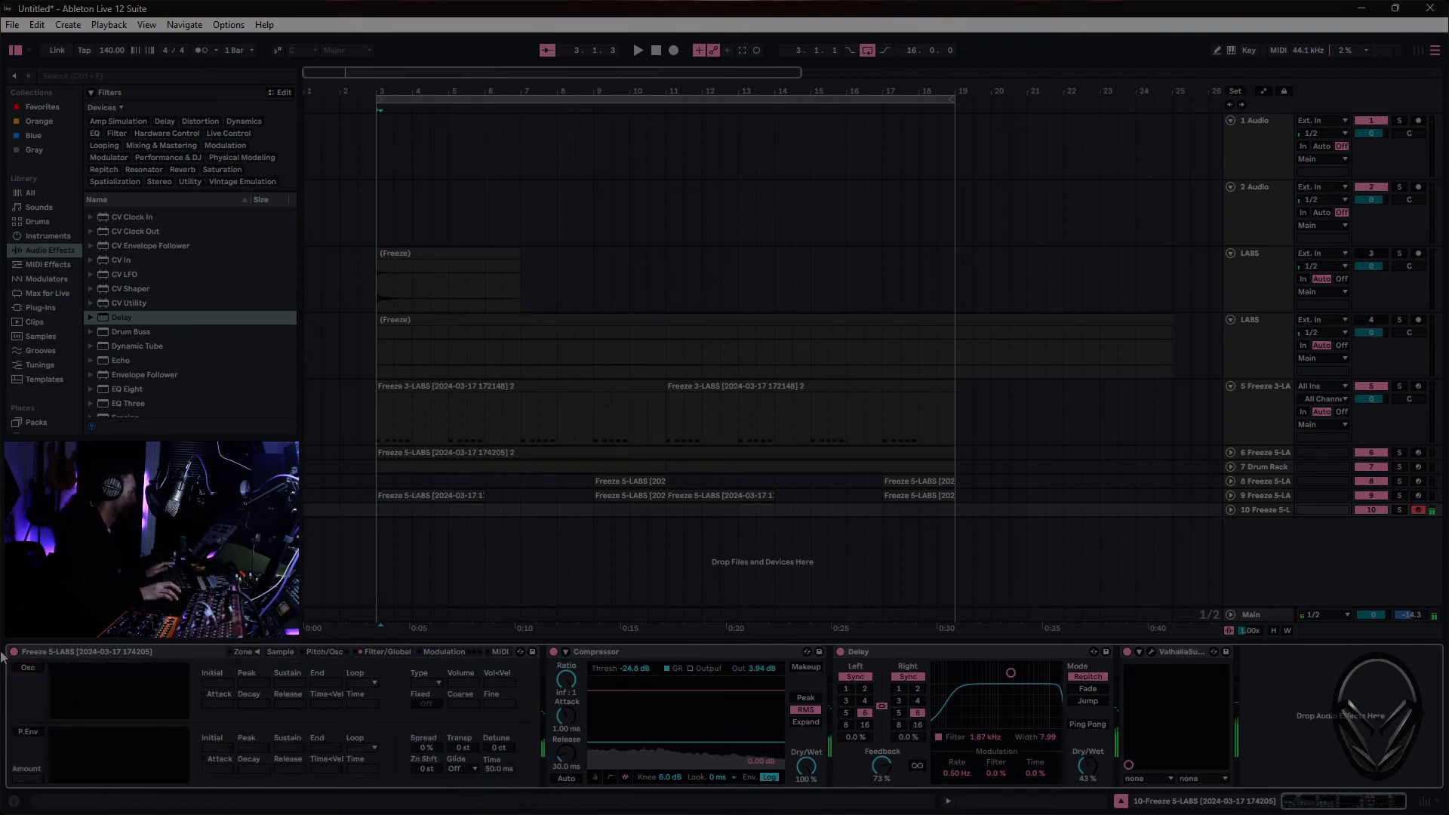
- Enable the track 10 Sampler's modulation oscillator and set its volume to -18 dB and coarse tuning to 2
left_click(27, 668)
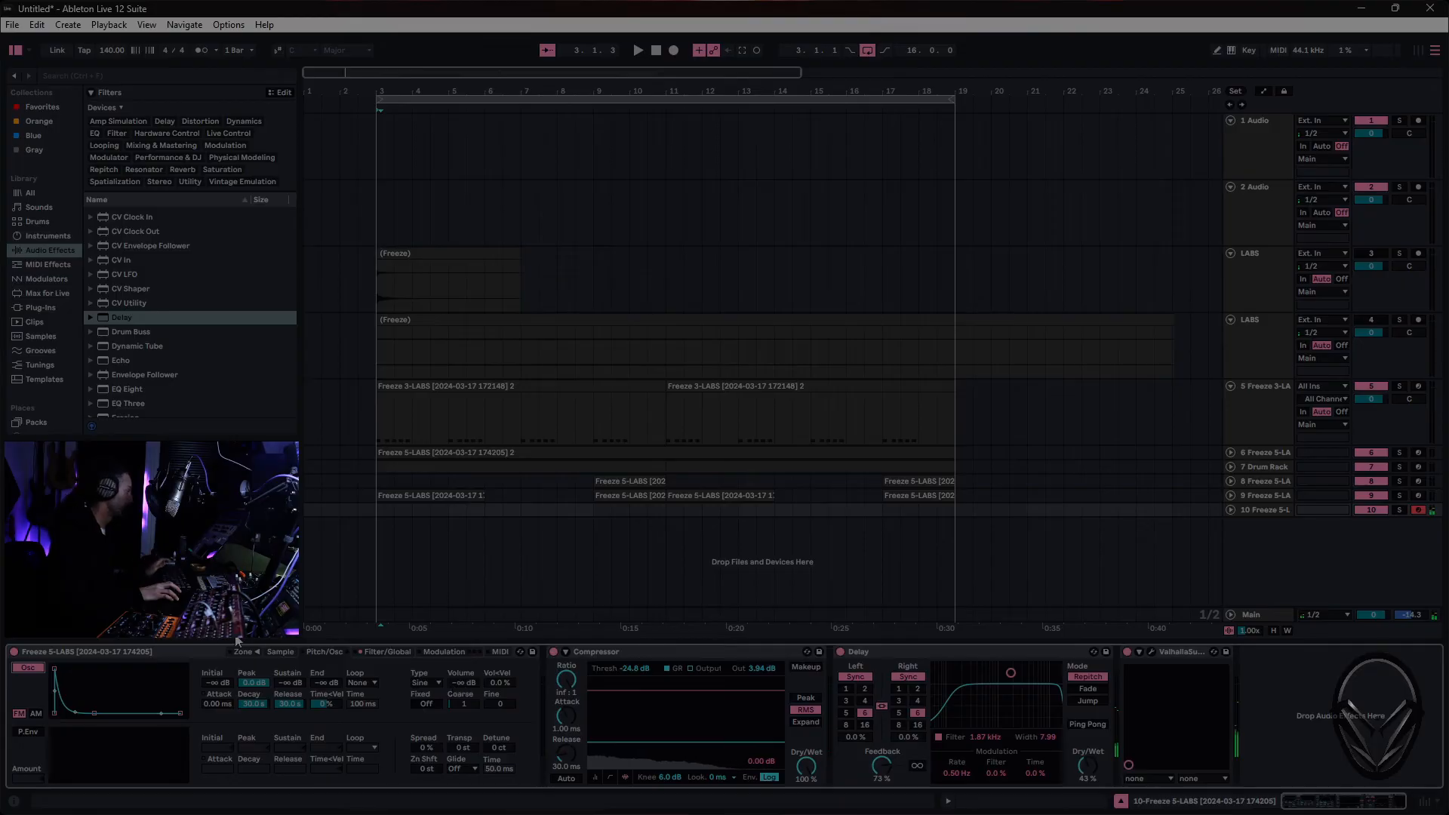
left_click(281, 654)
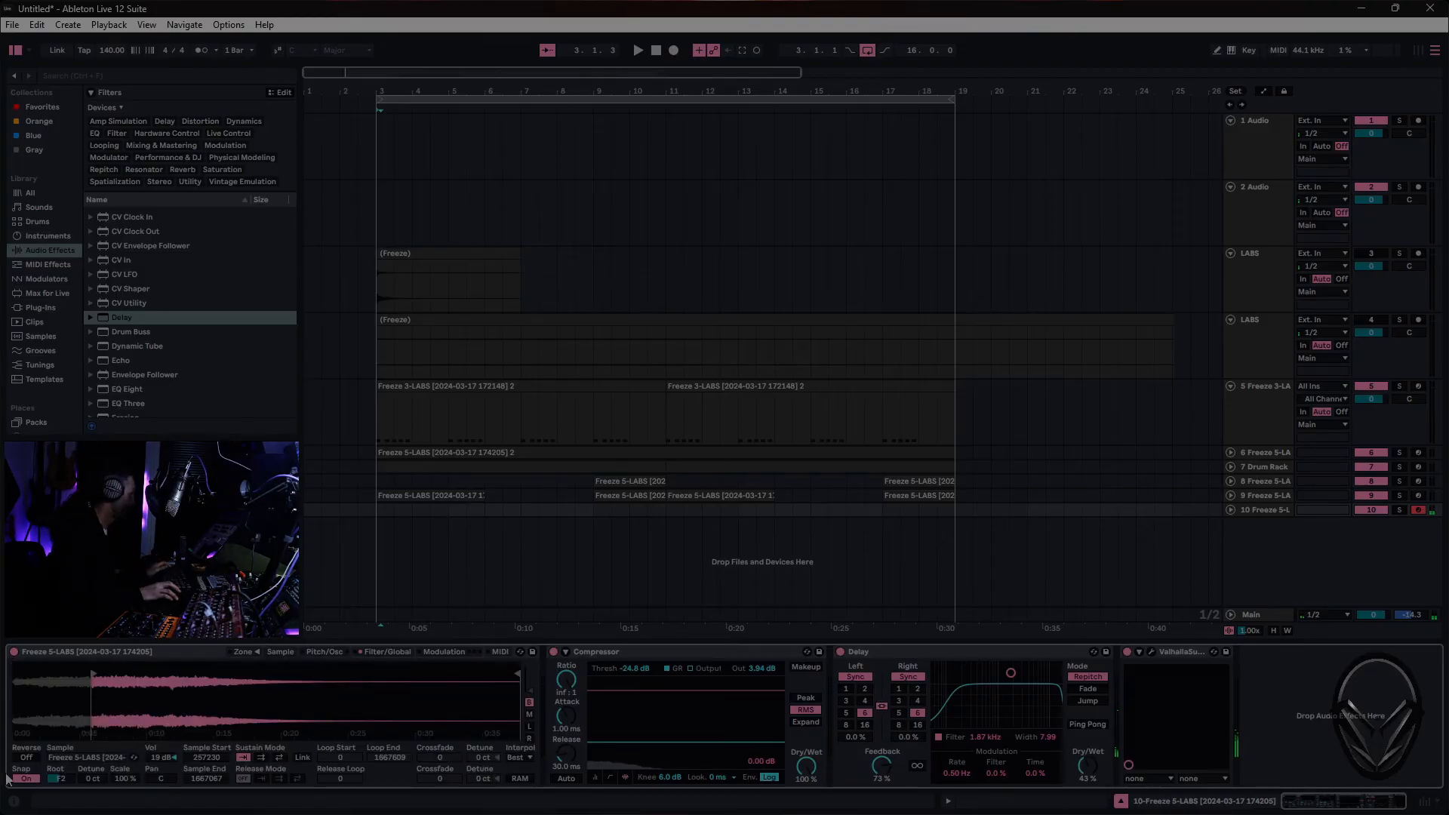
left_click(391, 652)
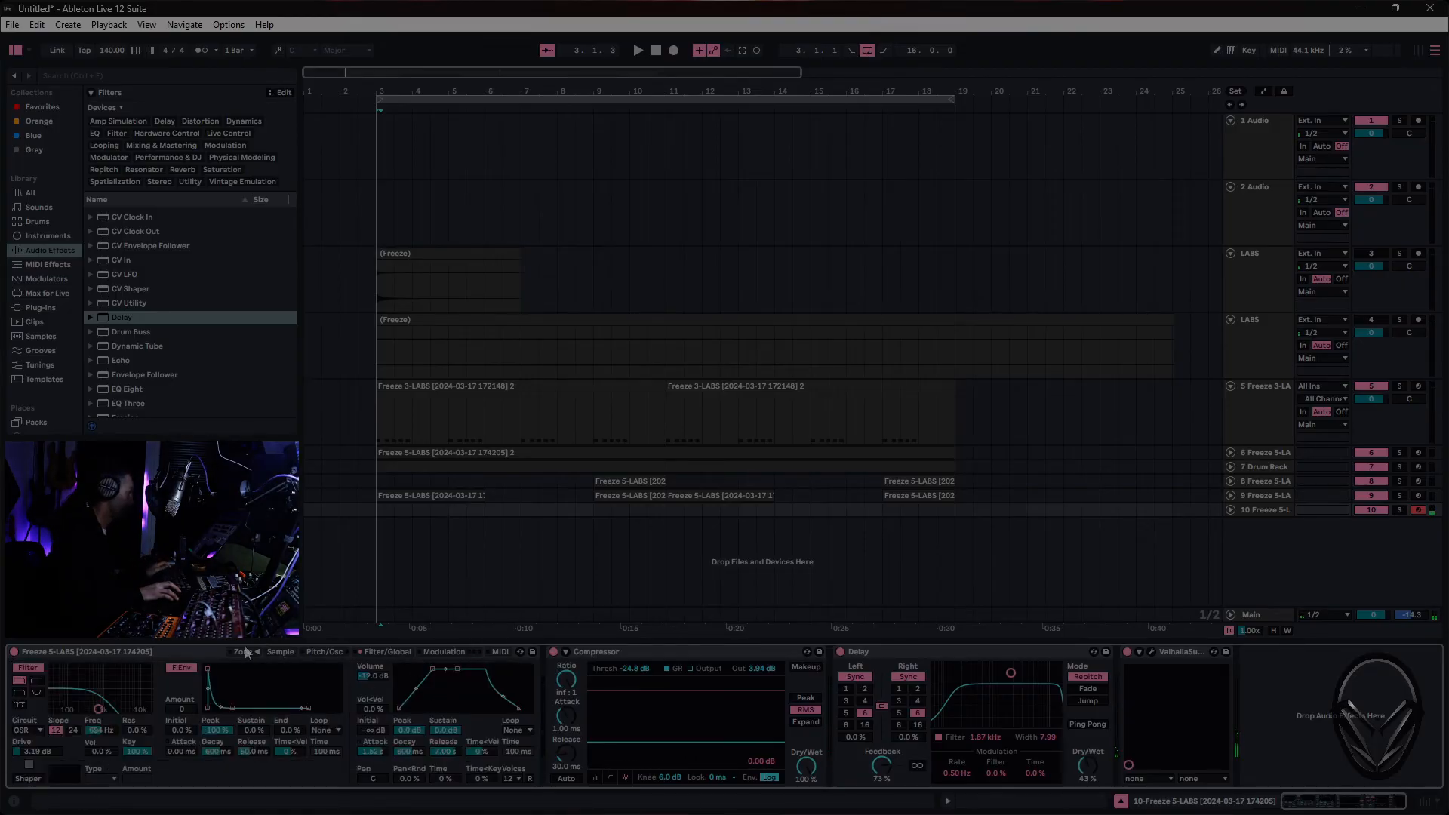
left_click(334, 656)
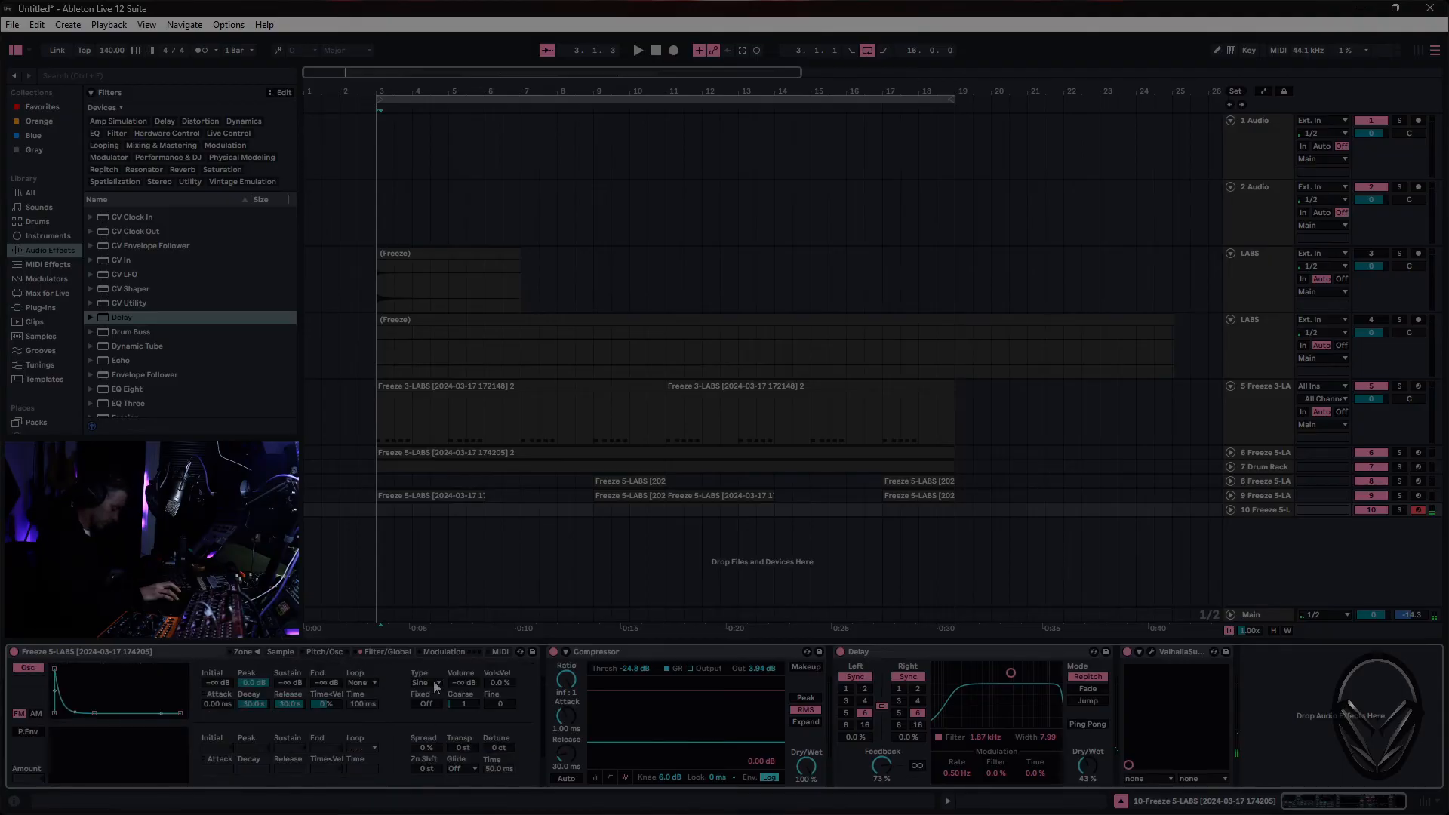
left_click_drag(462, 684, 462, 678)
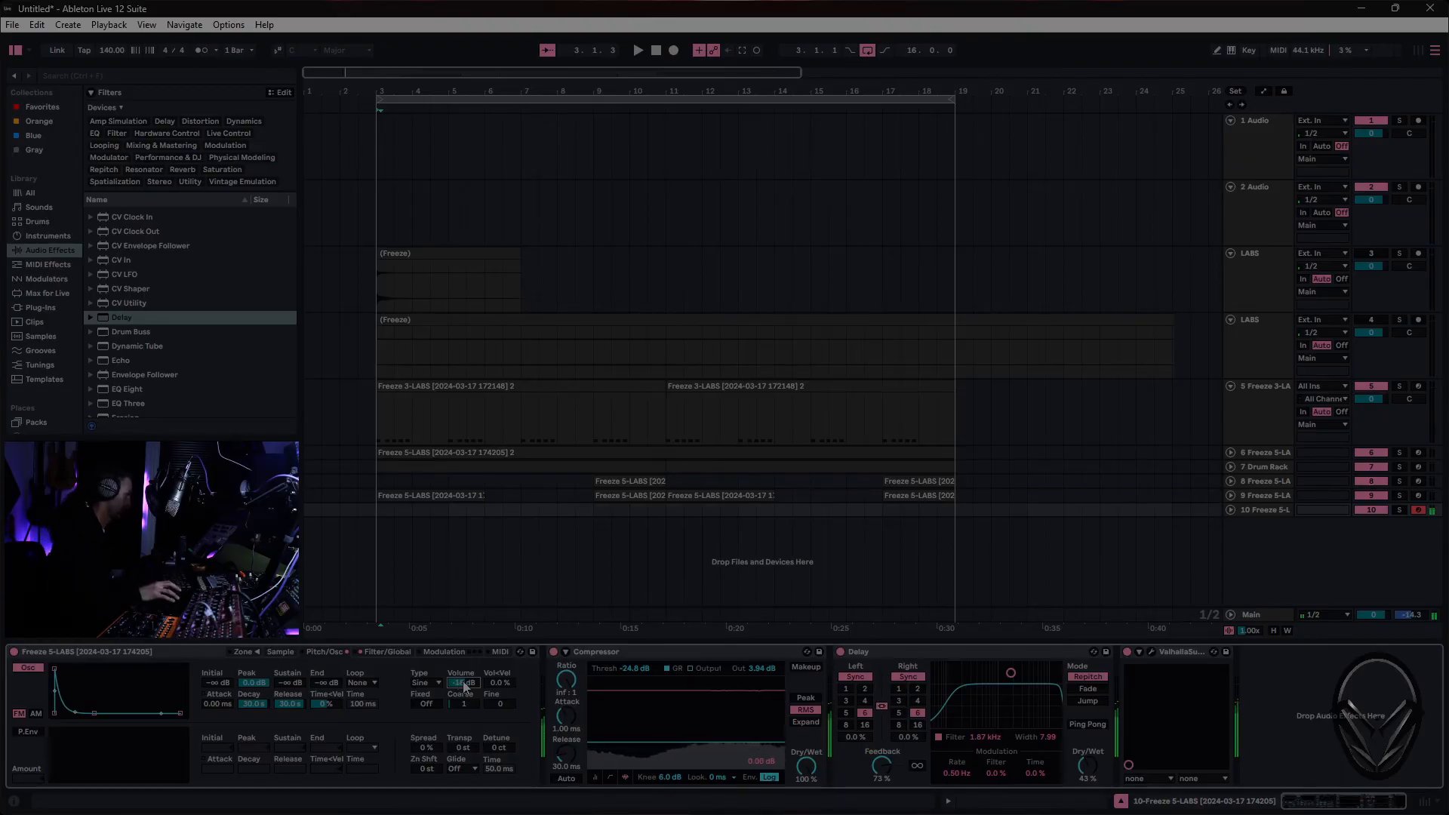
left_click_drag(465, 706, 464, 701)
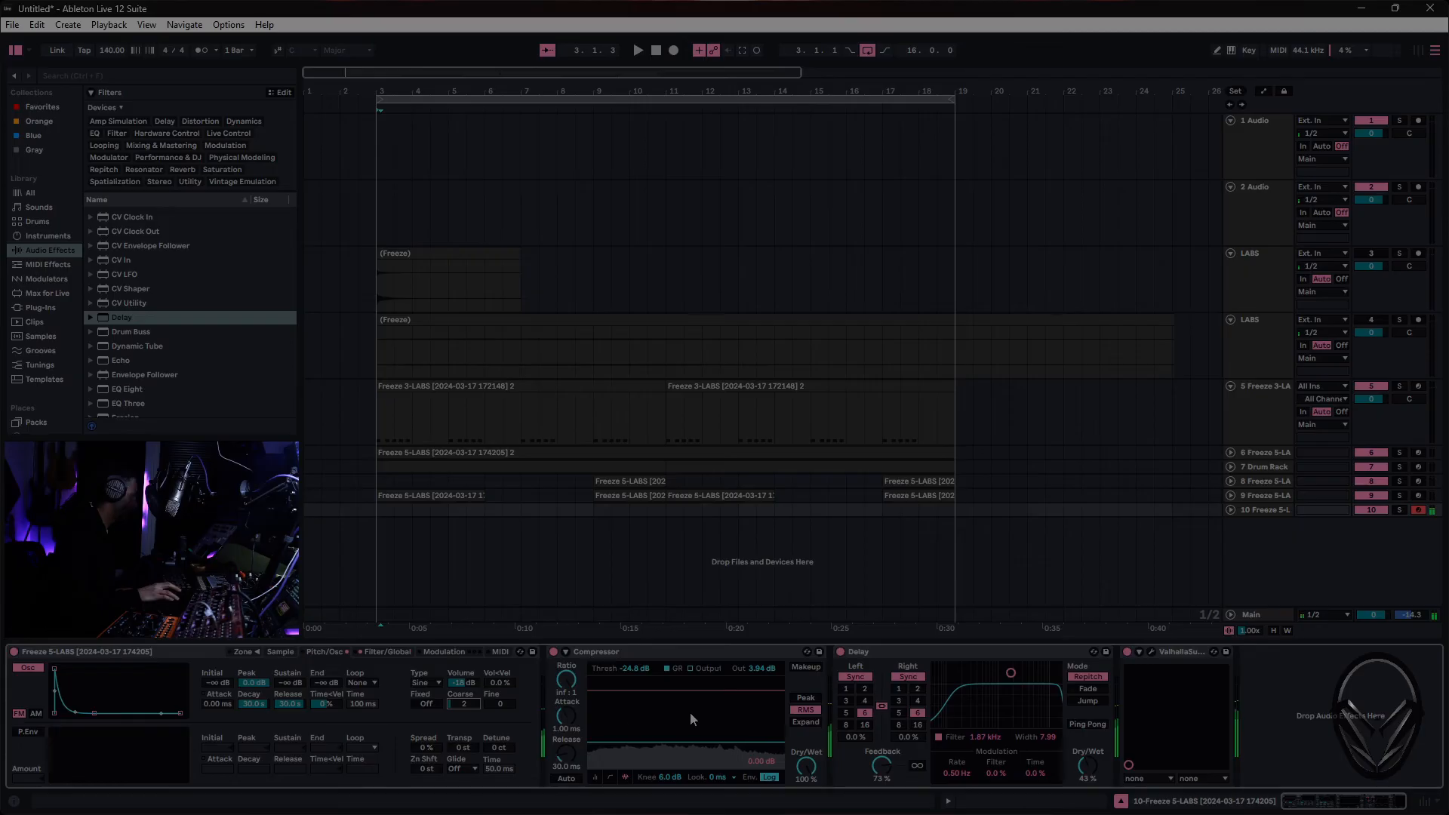
- Change the oscillator waveform to Sw D, raise its volume above -18 dB, and lengthen its envelope decay
left_click(436, 682)
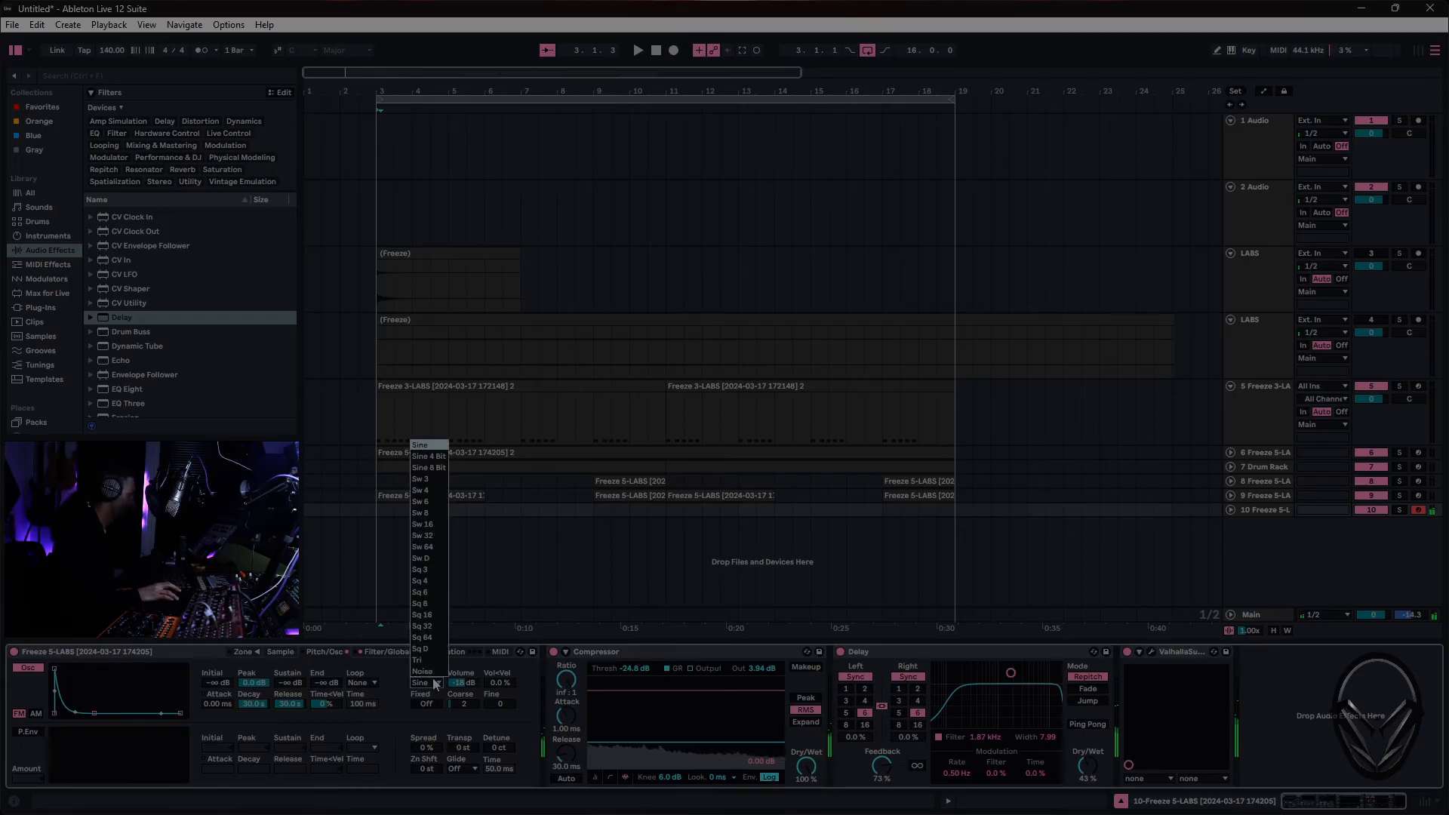
left_click(437, 559)
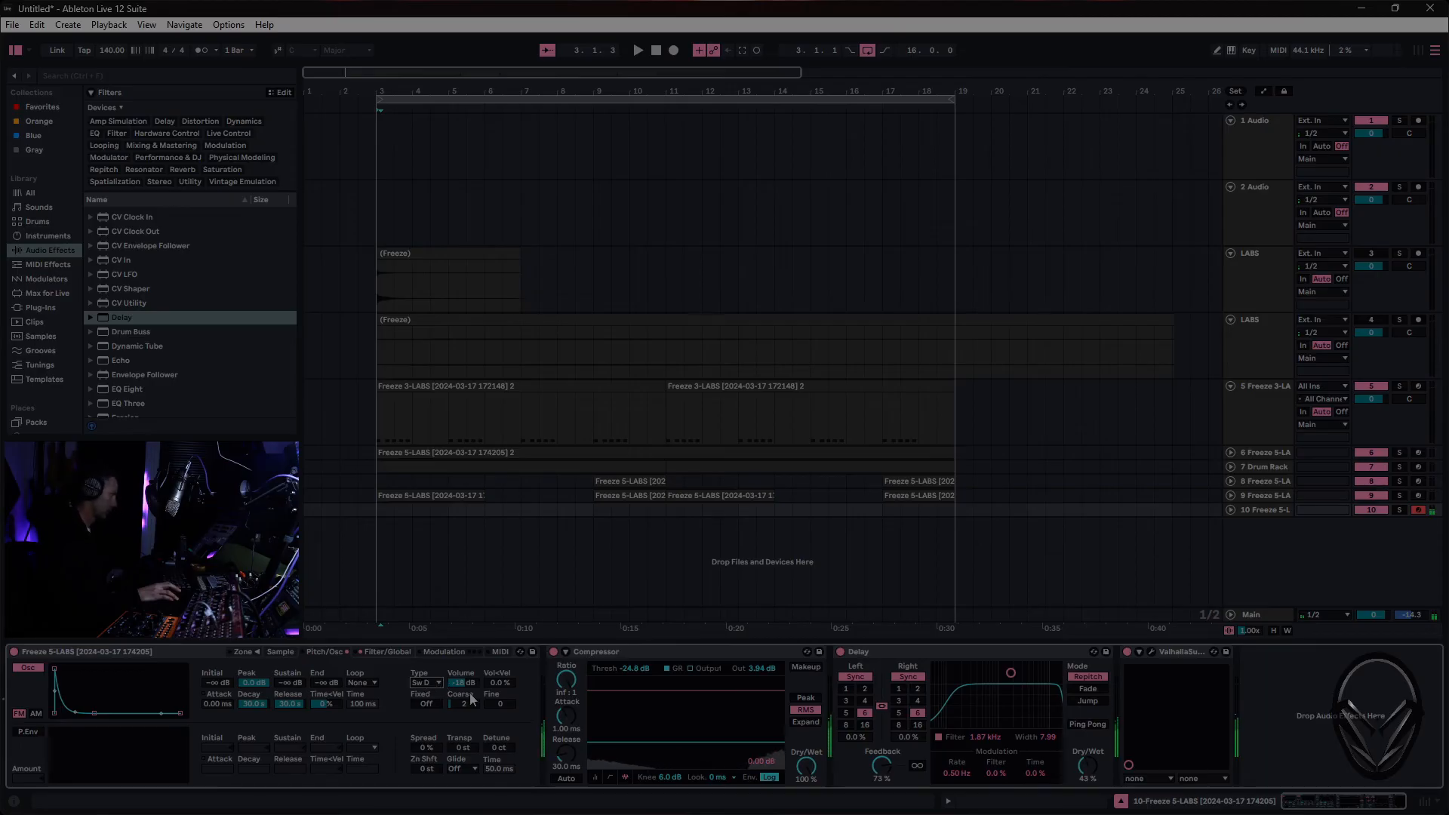
left_click_drag(474, 683, 474, 657)
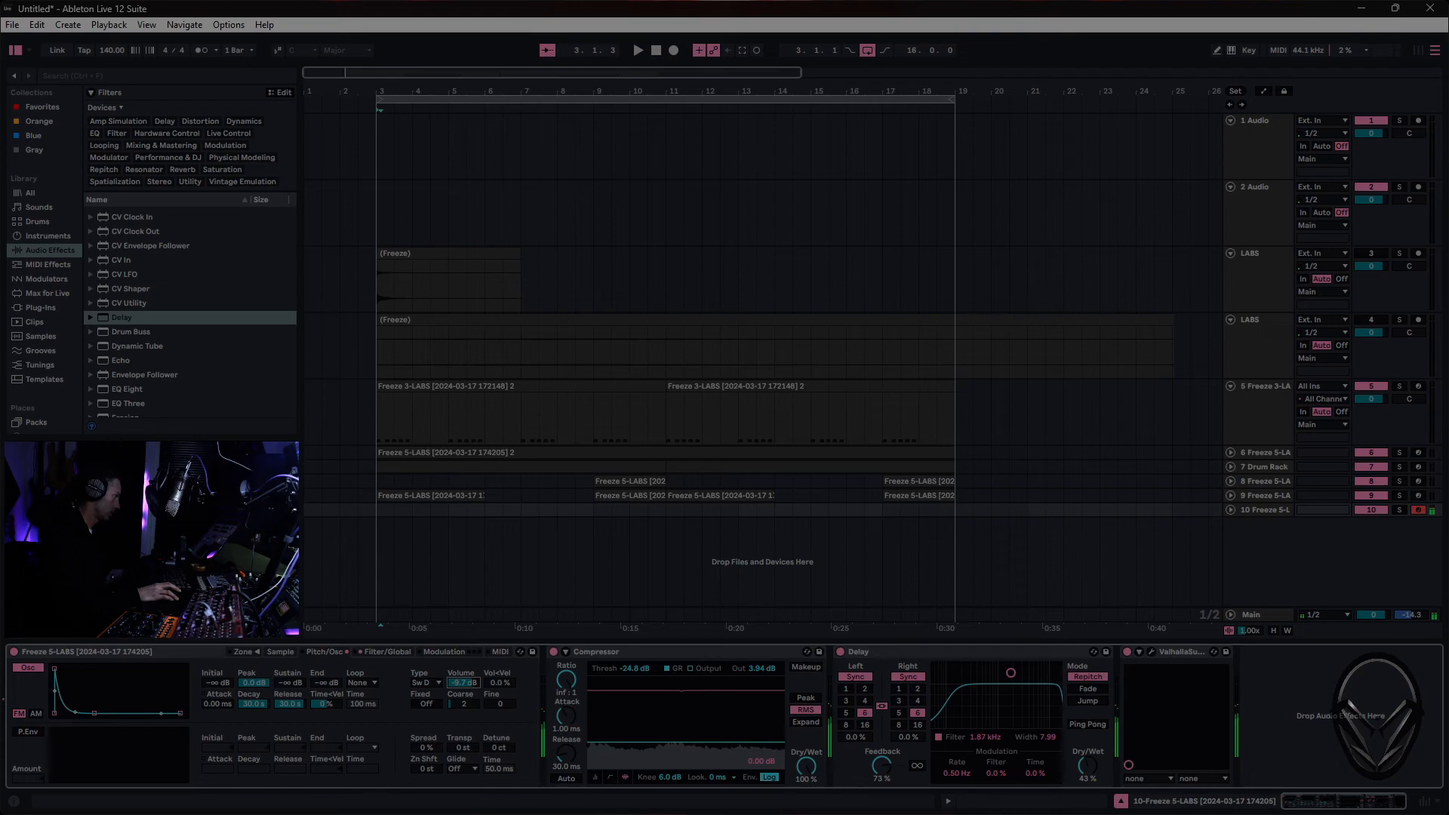
left_click_drag(93, 713, 91, 713)
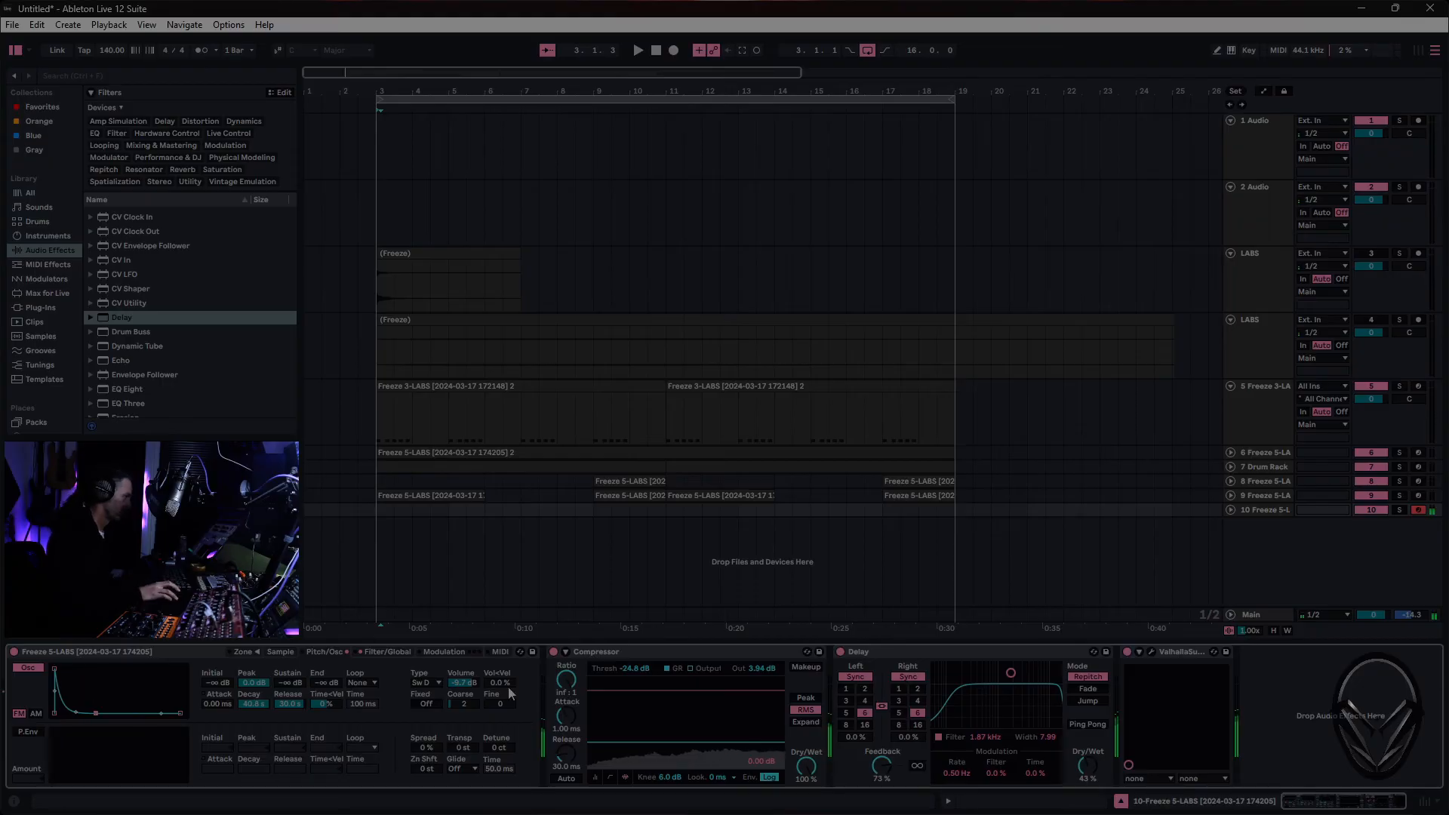
- Open the track 10 Sampler's filter cutoff fully to 22.0 kHz and turn on Ping Pong in the Delay
left_click(381, 655)
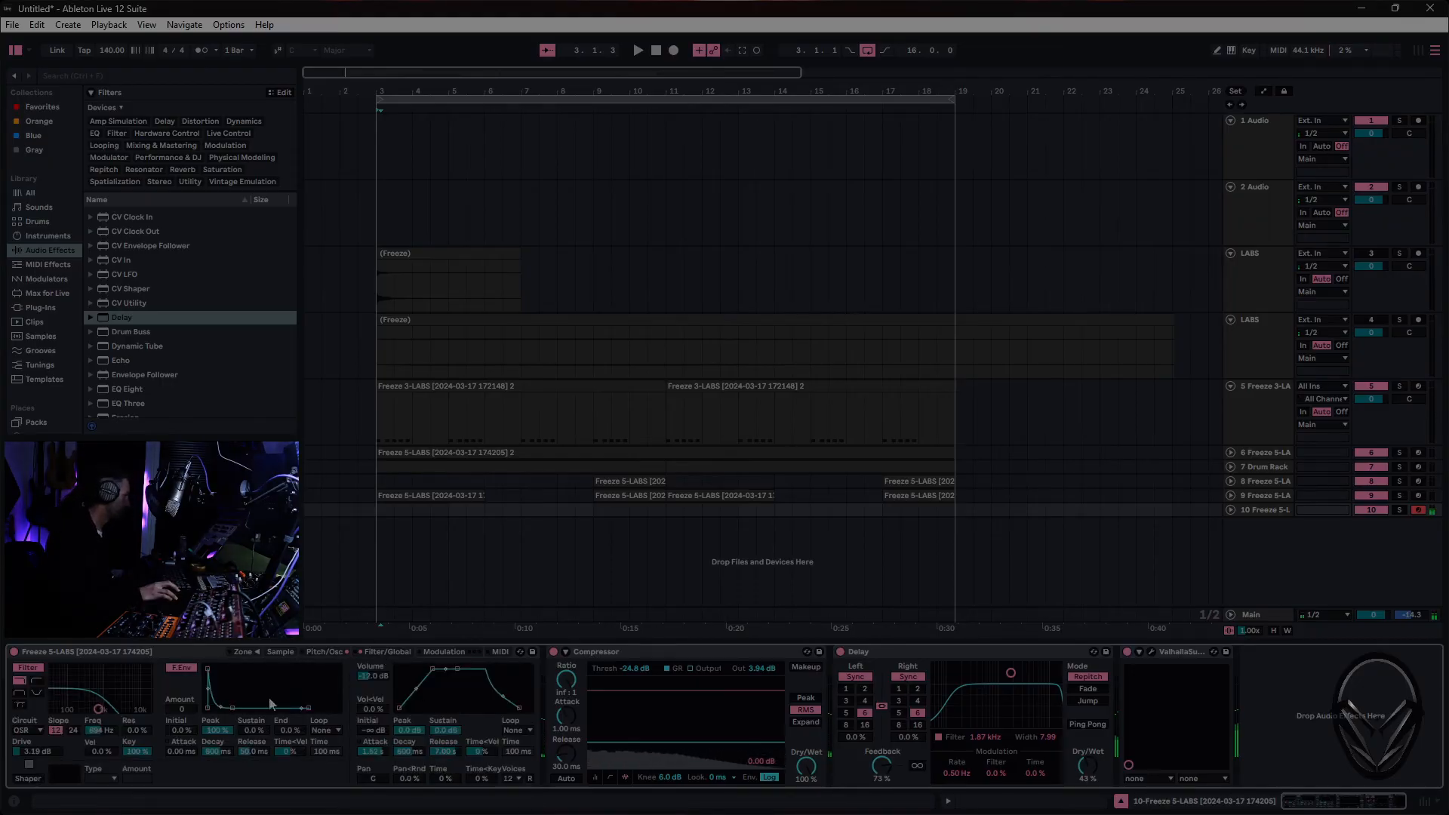
left_click_drag(98, 710, 148, 710)
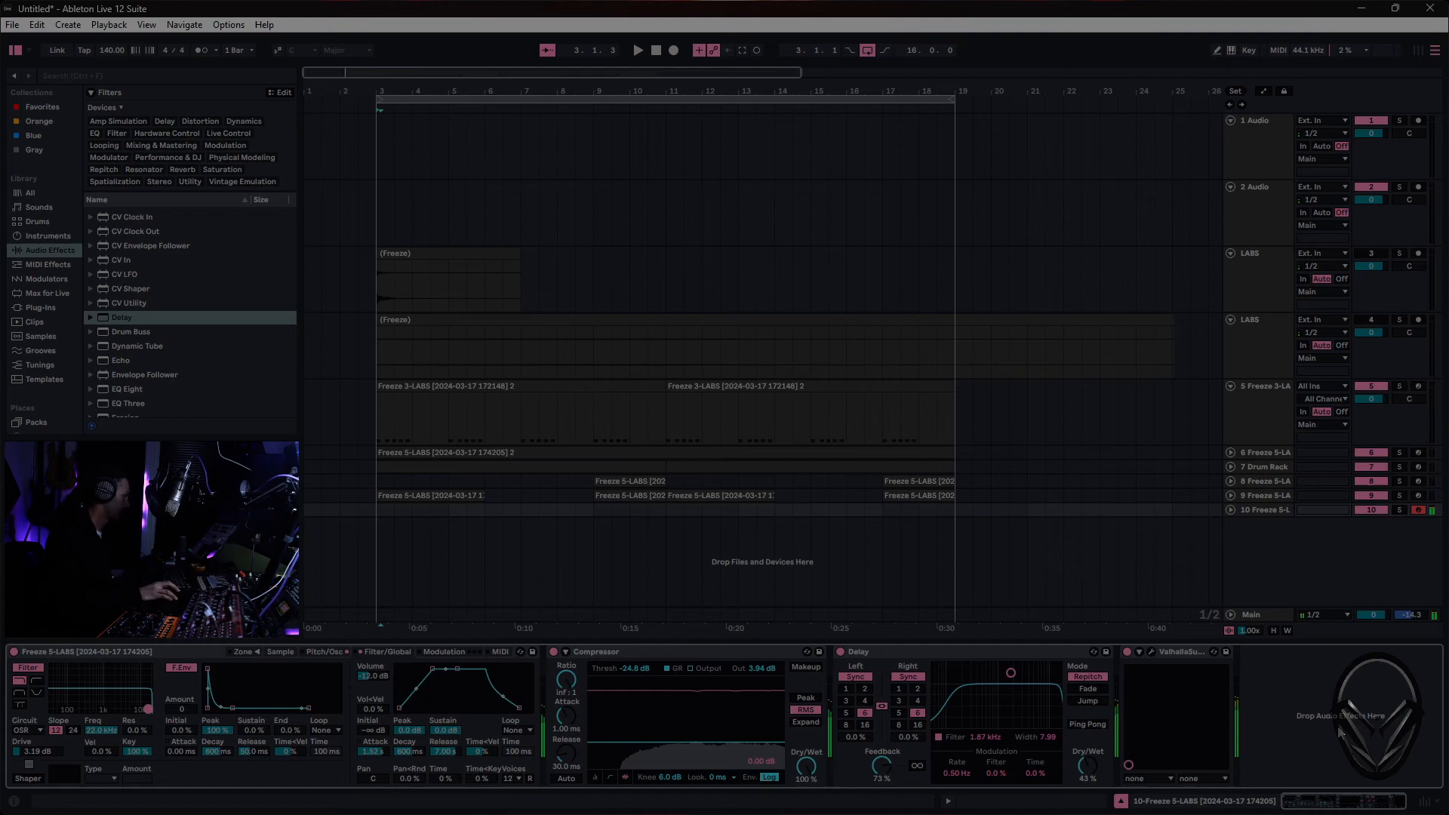
left_click(1089, 725)
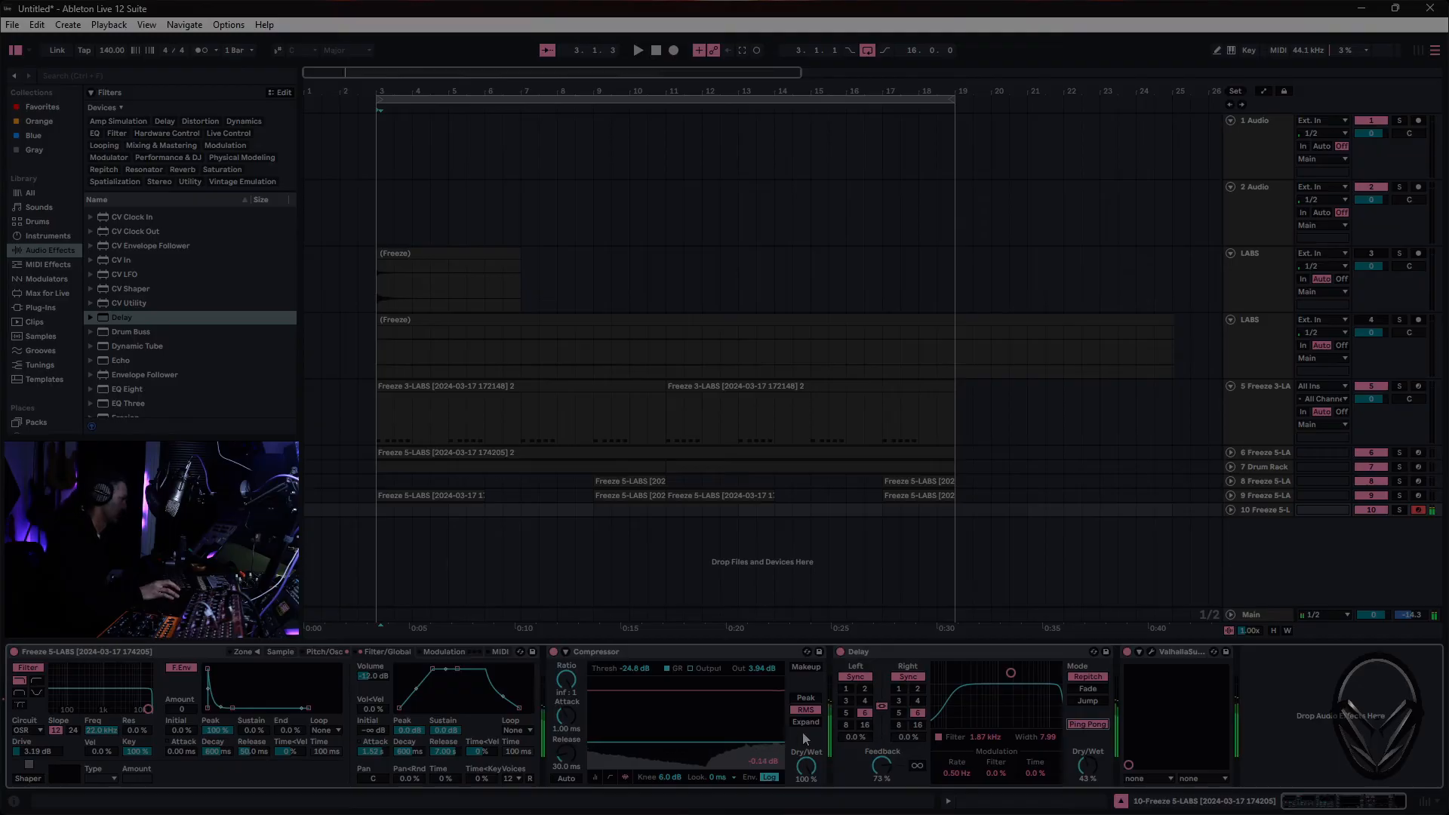
- Set the coarse tuning of the track 10 Sampler's modulation oscillator to 0.5
left_click(326, 652)
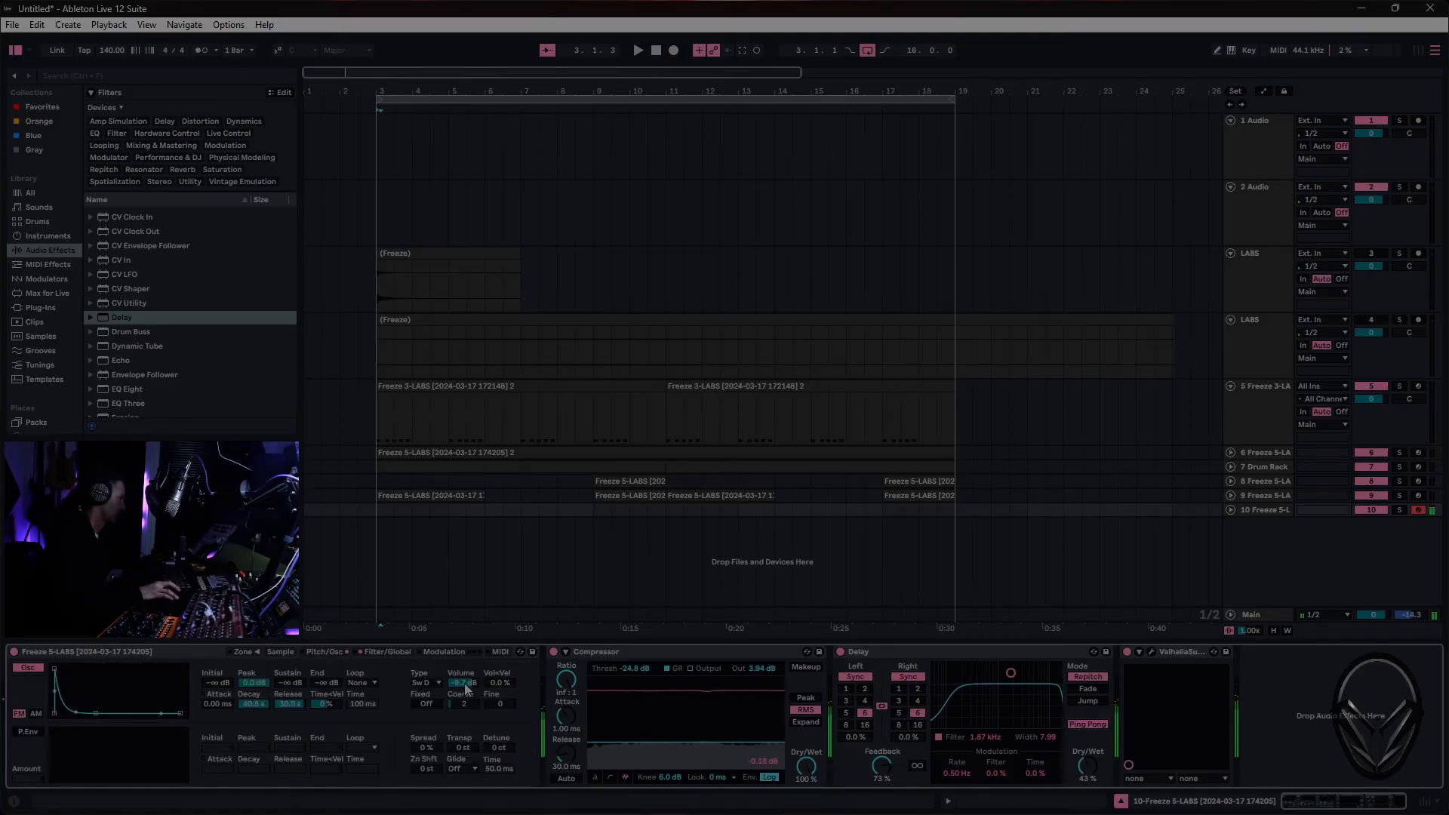
left_click(464, 705)
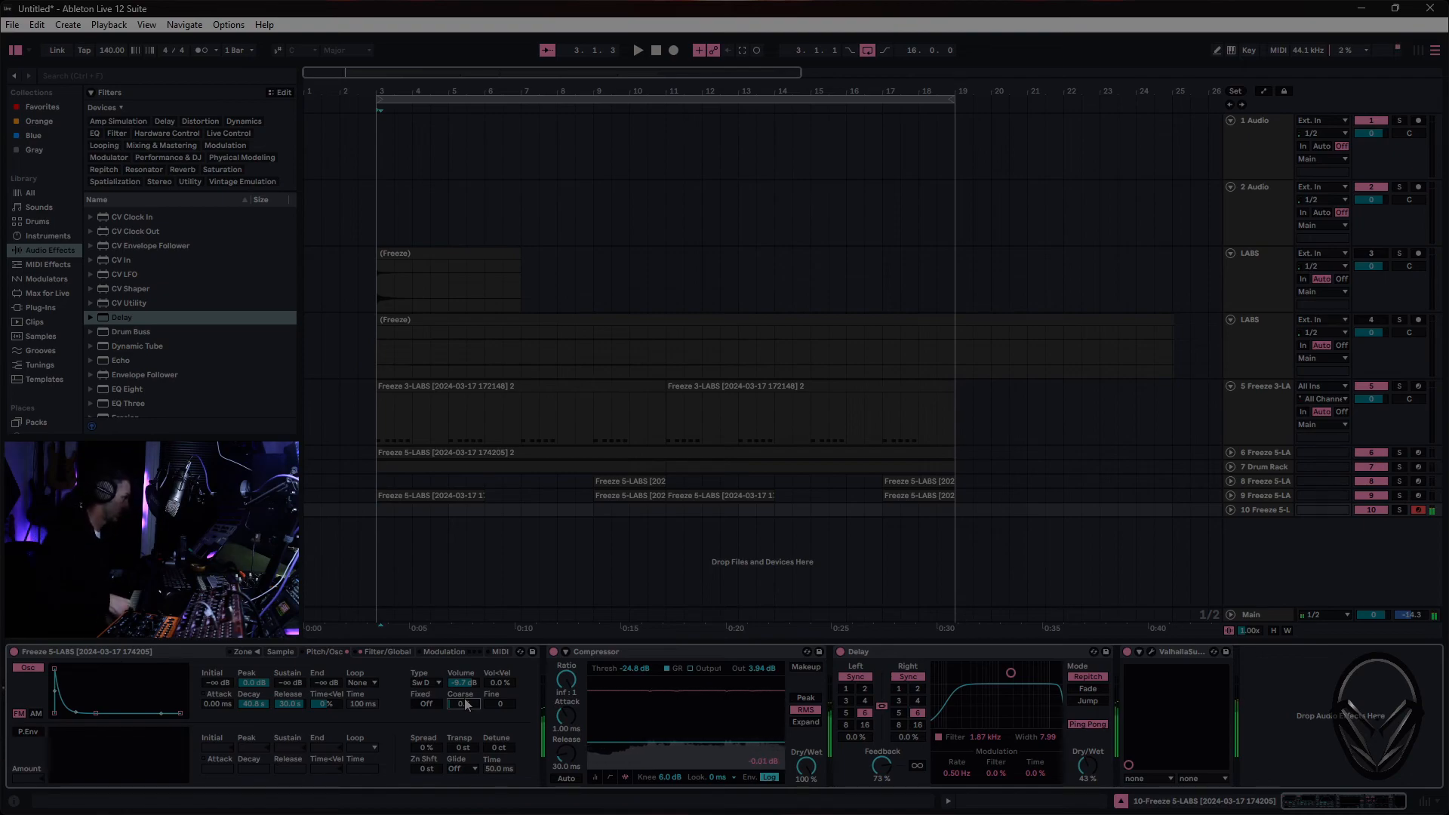
left_click_drag(466, 704, 475, 692)
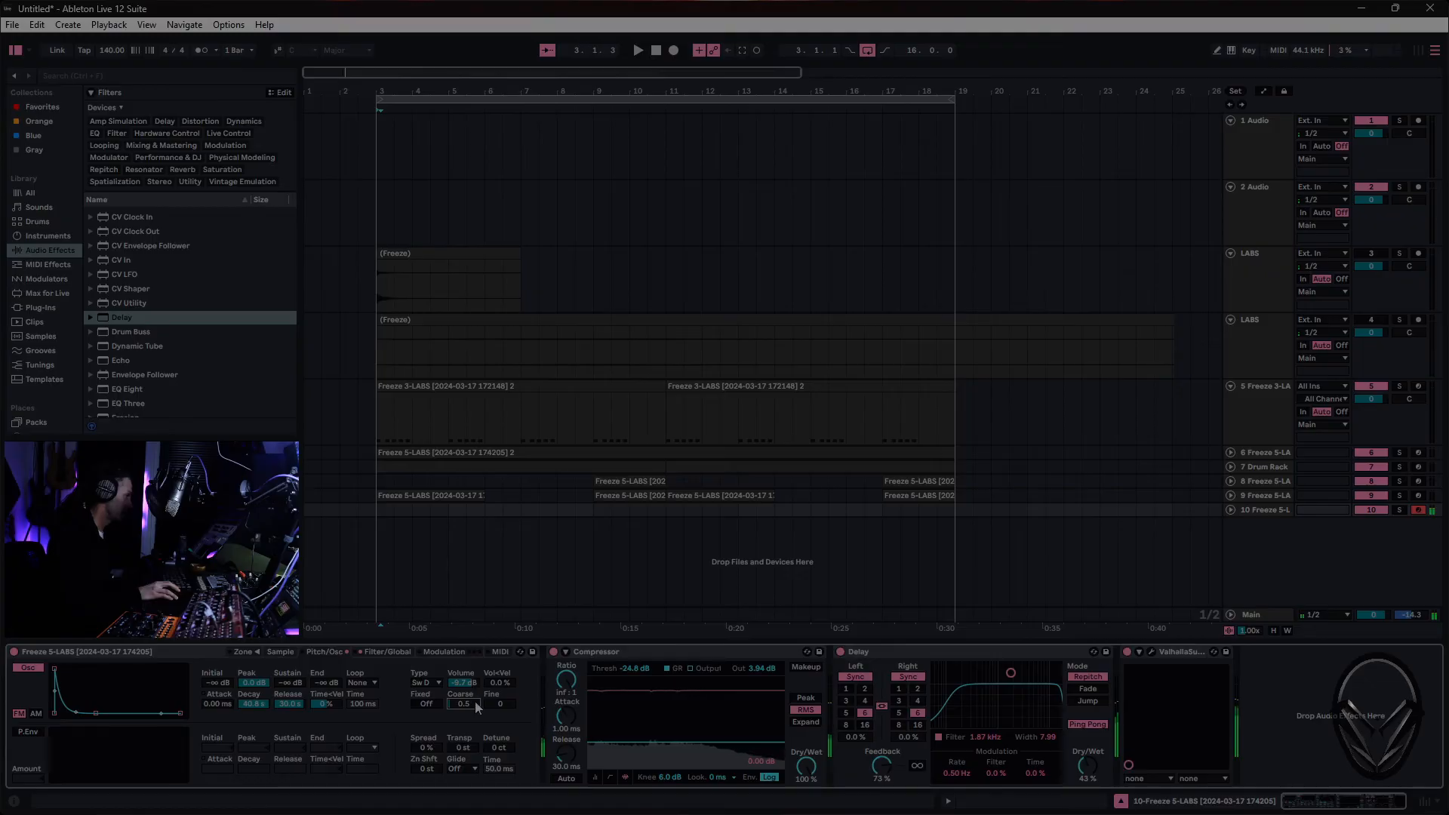
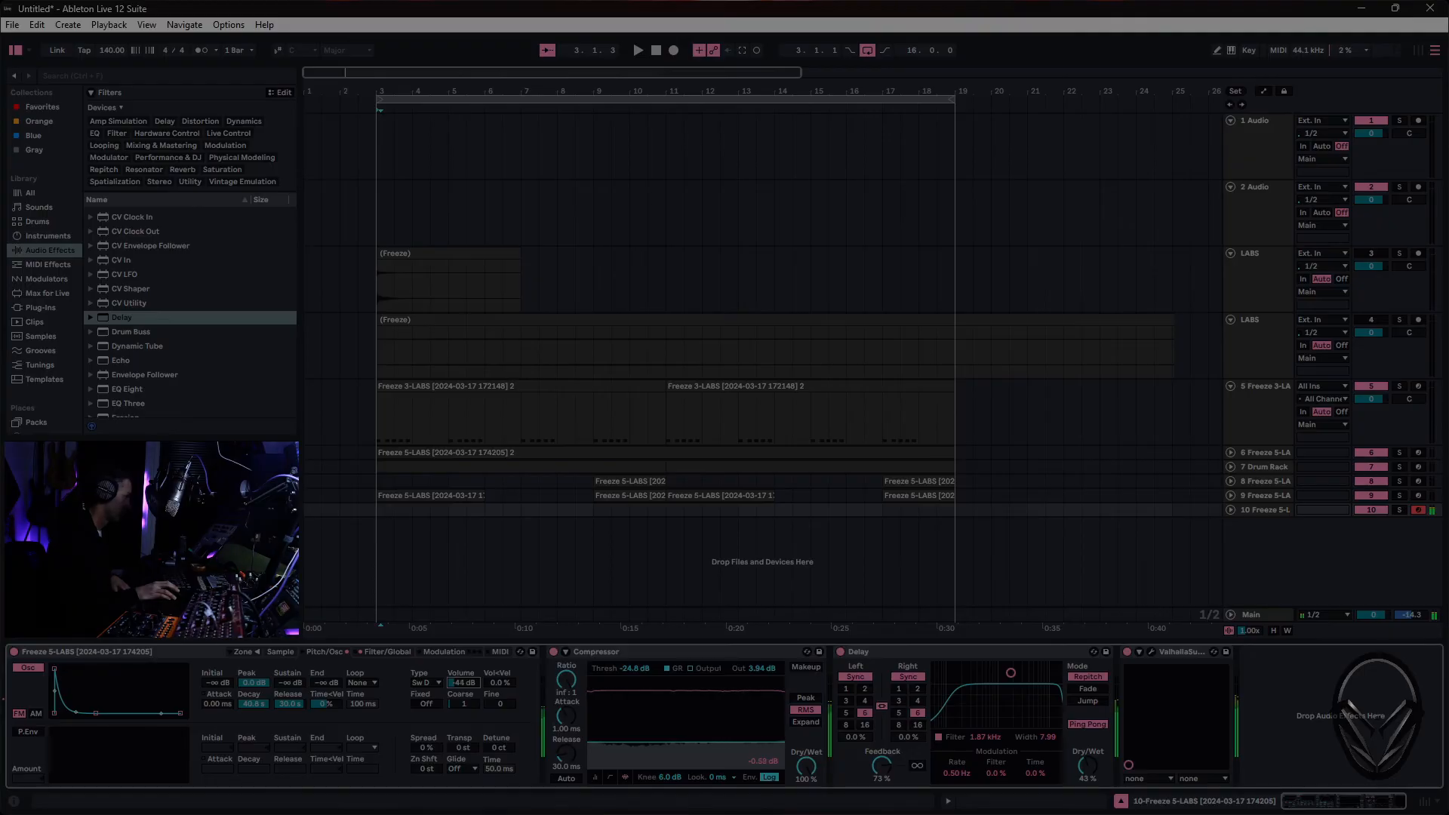
- Play the arrangement loop and record a MIDI part onto track 10 from bar 3 to bar 19
left_click(386, 652)
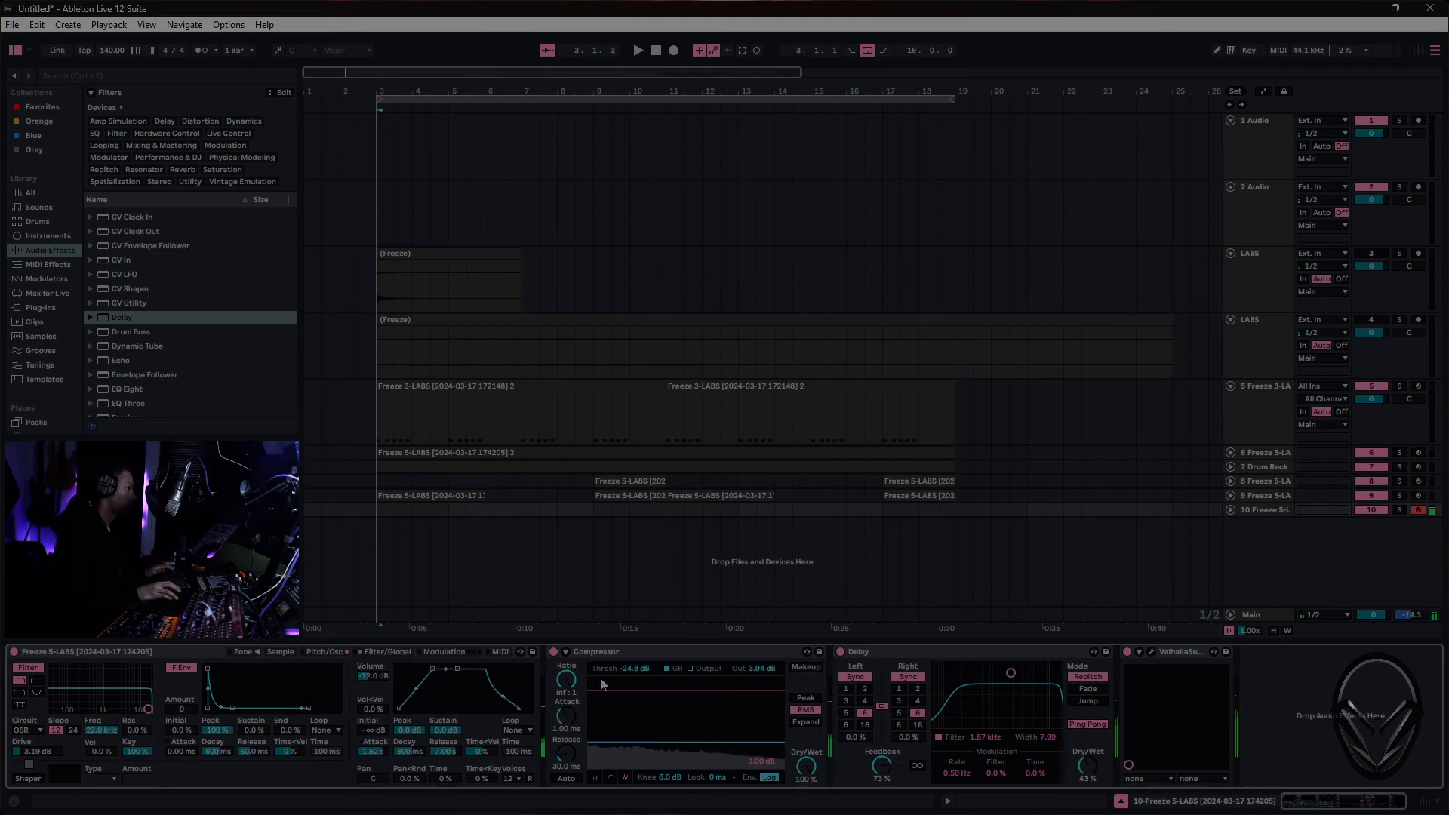
key("space")
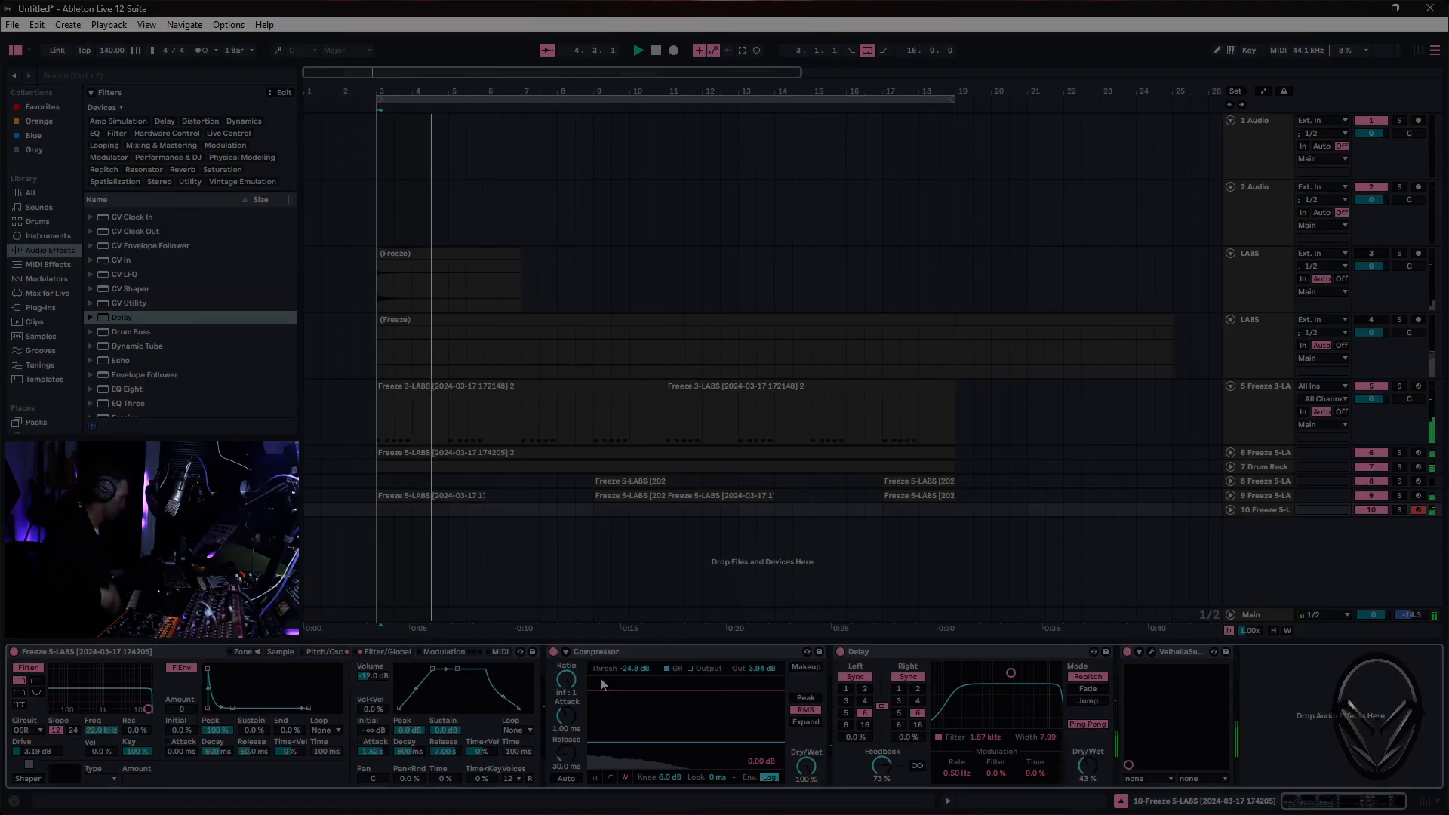
key("Tab")
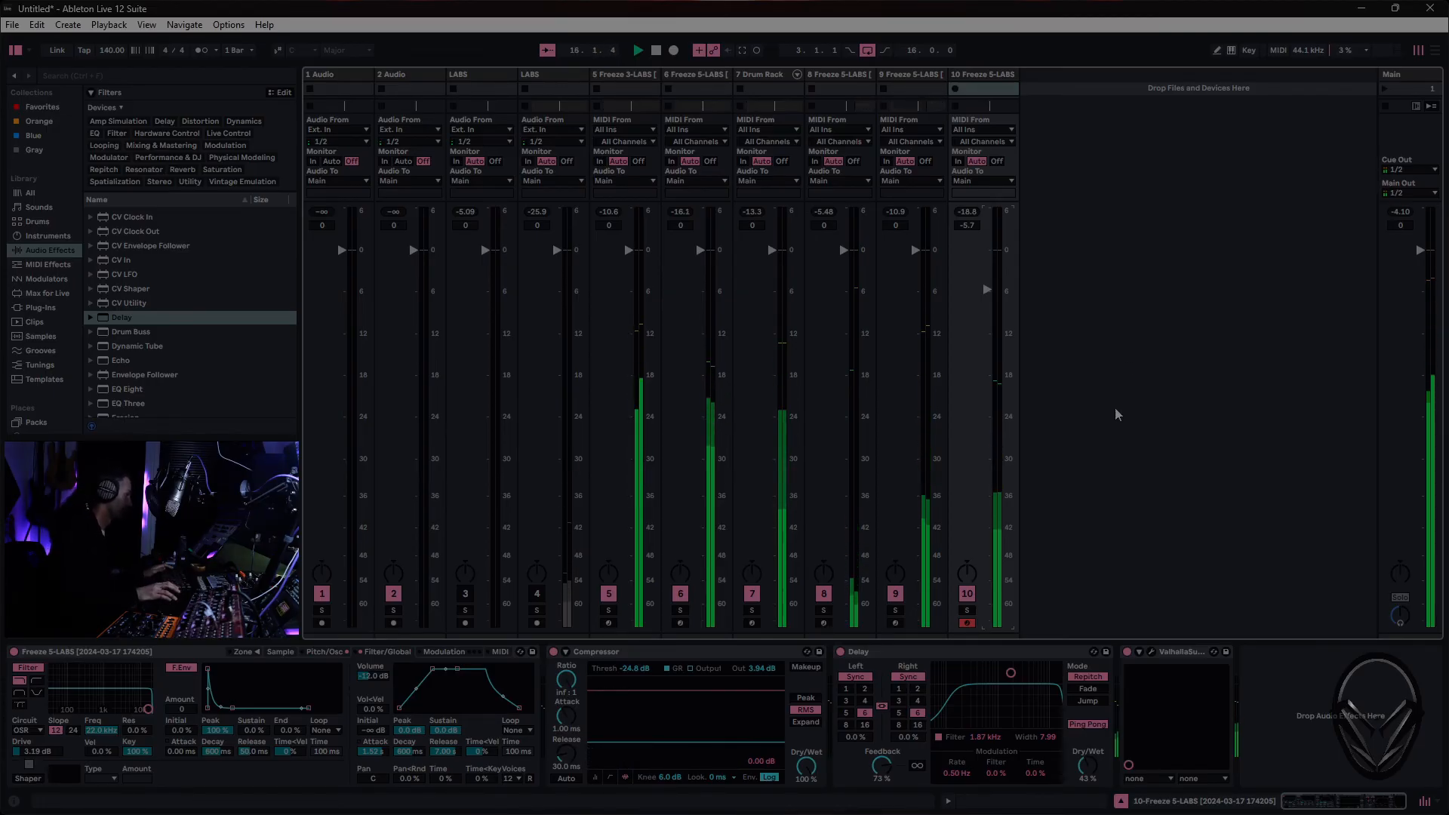
key("Tab")
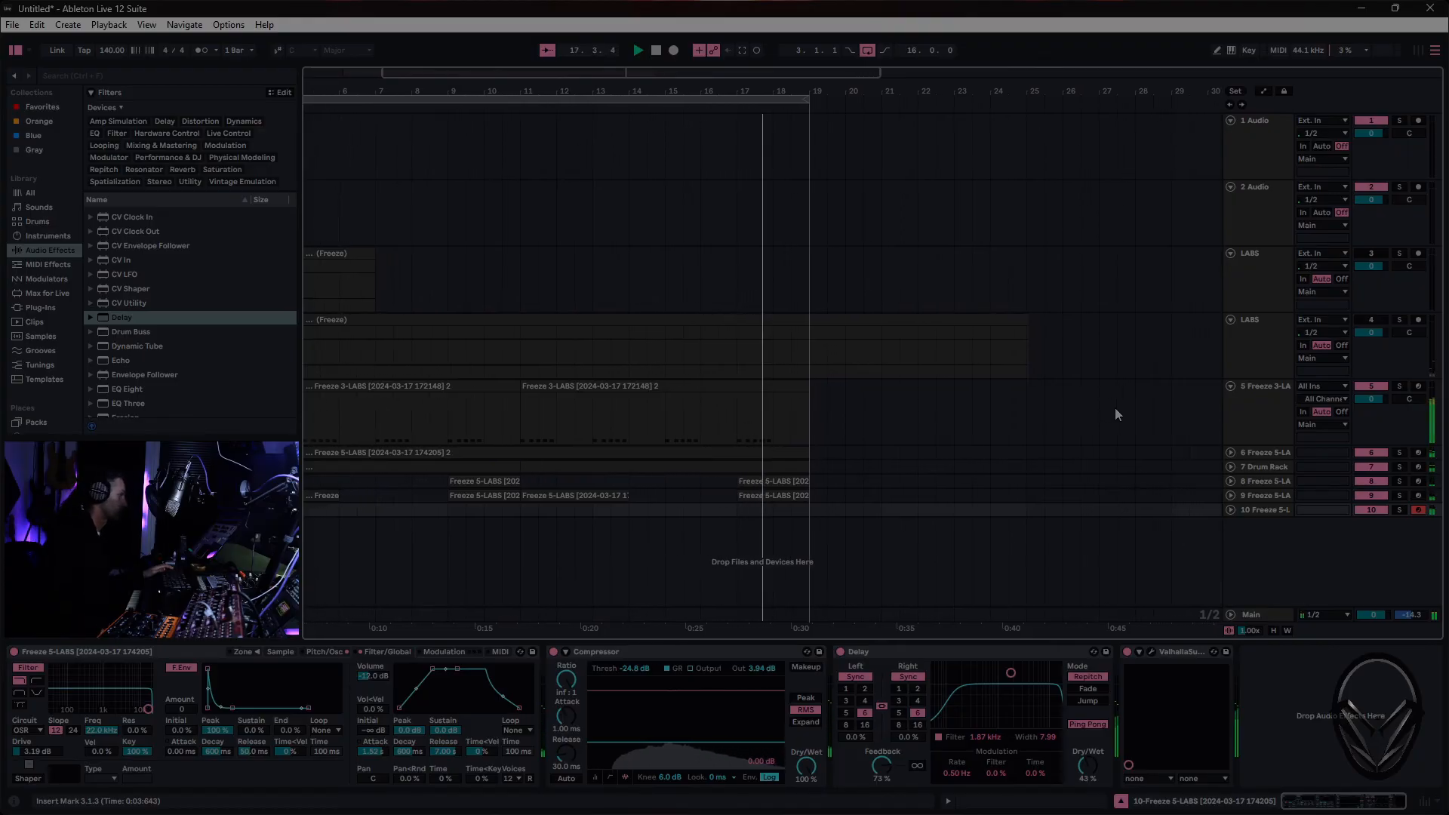
key("F9")
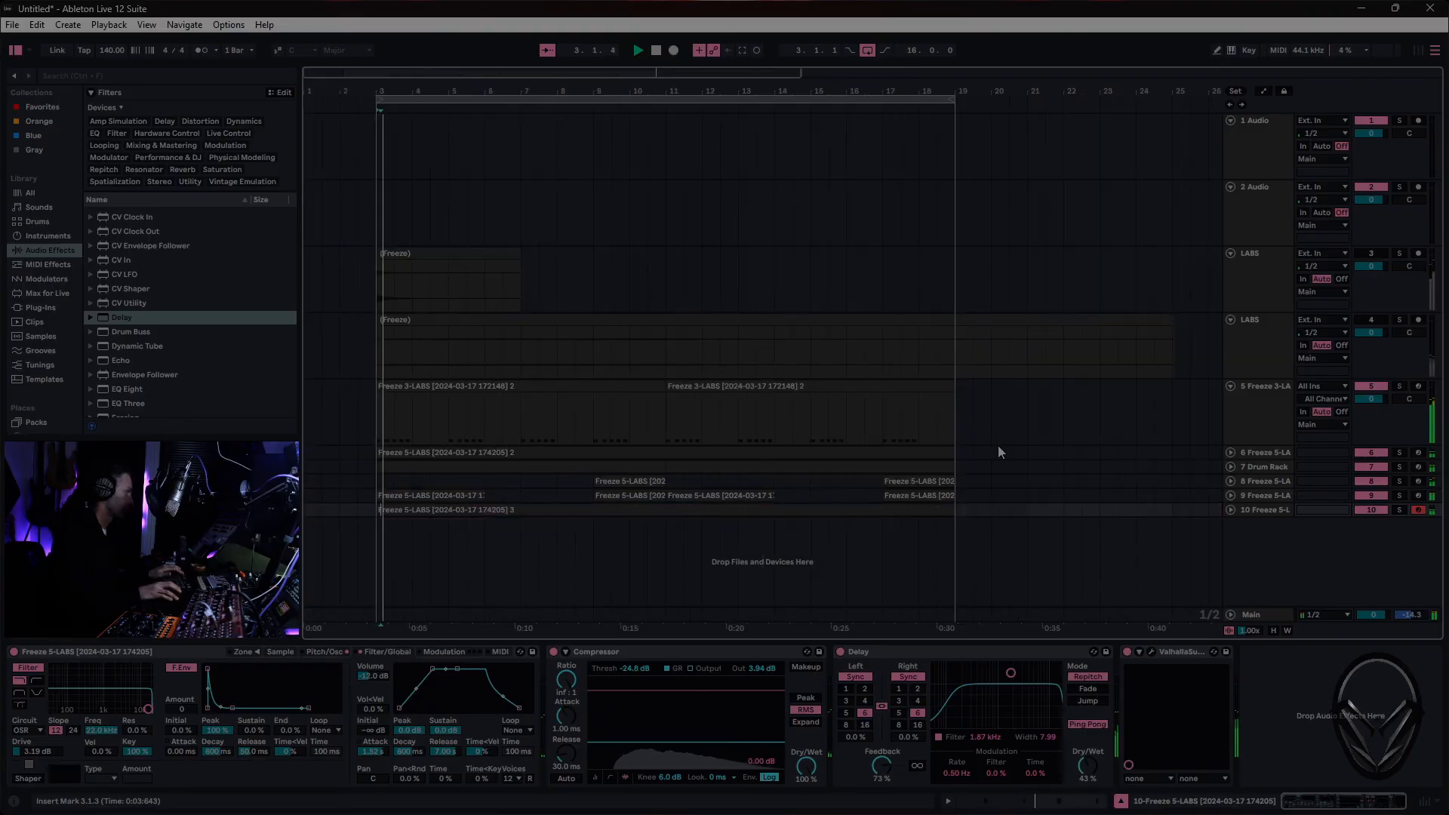
- Open the recorded clip on track 10, set its note grid to 1/8, and quantize its notes
left_click(907, 510)
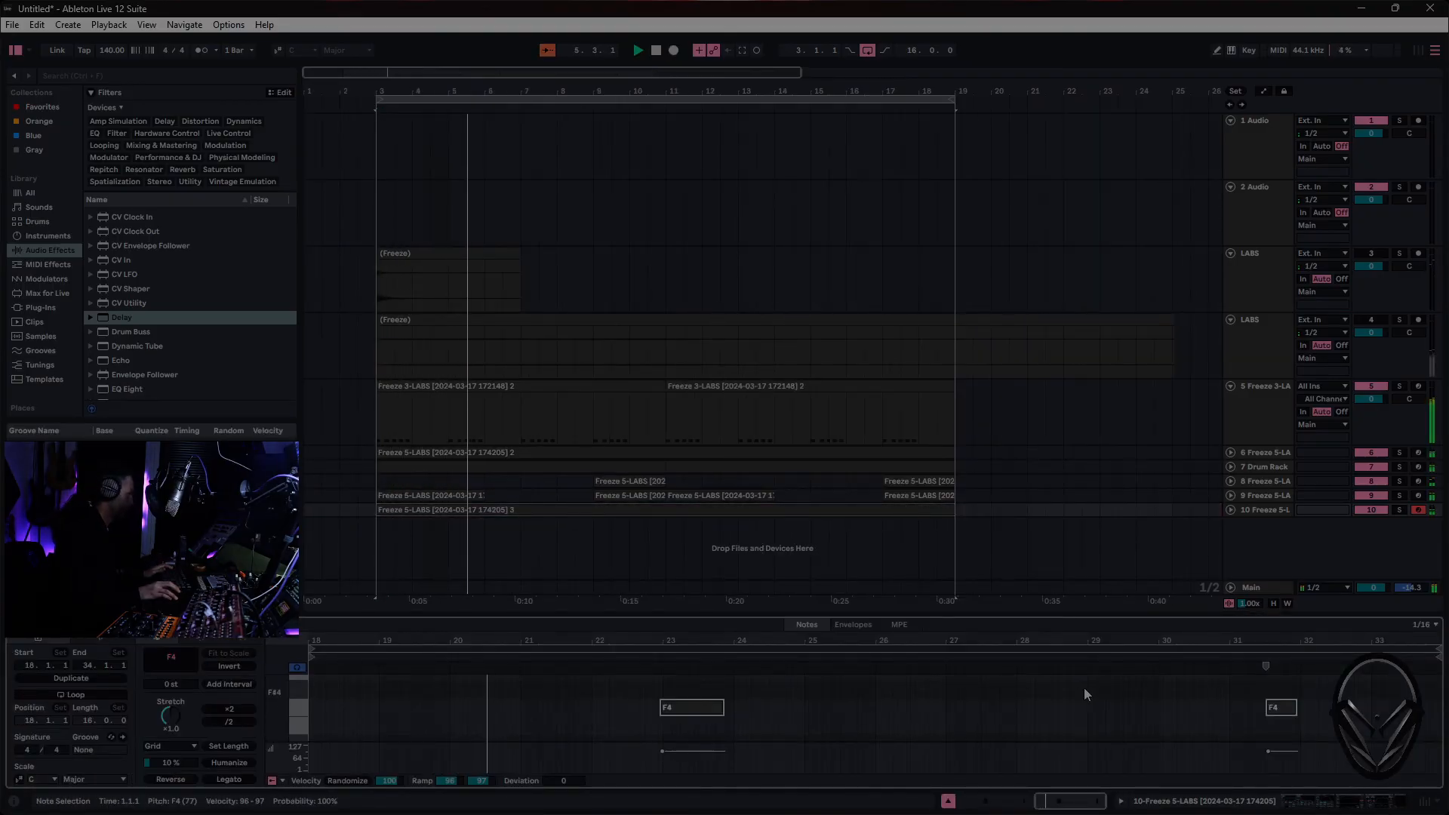
right_click(902, 705)
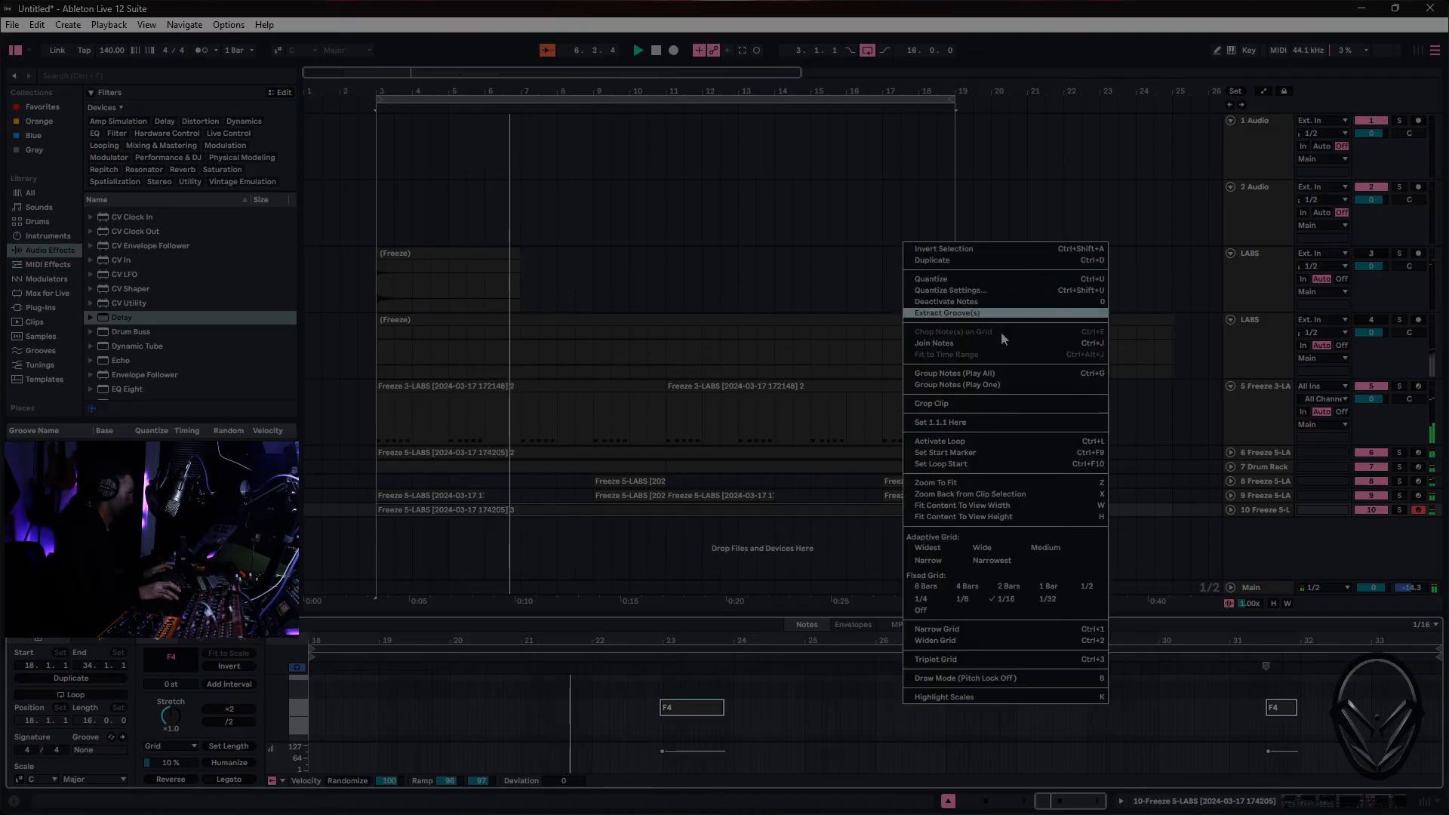
left_click(963, 598)
right_click(1001, 719)
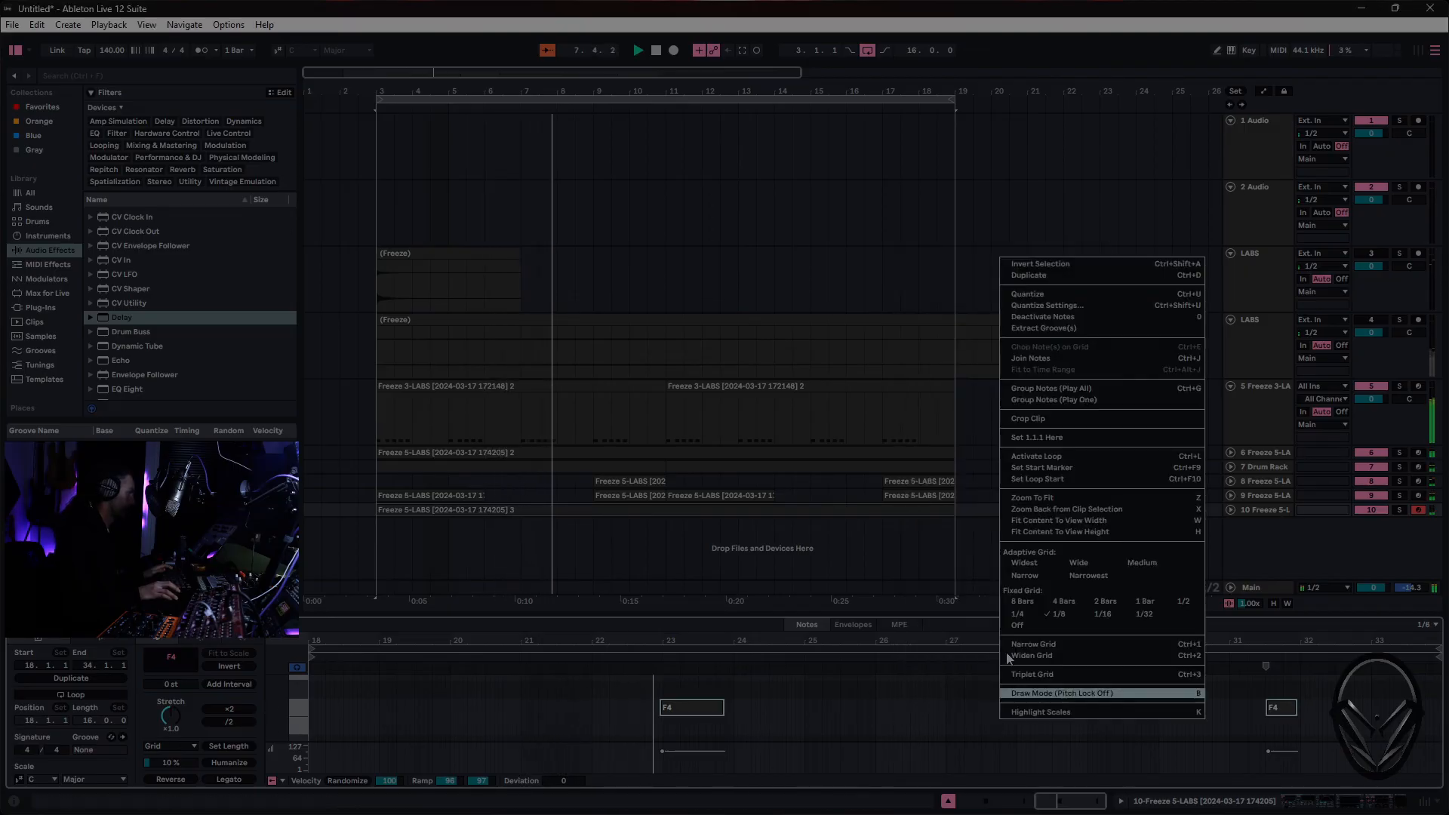
left_click(1084, 294)
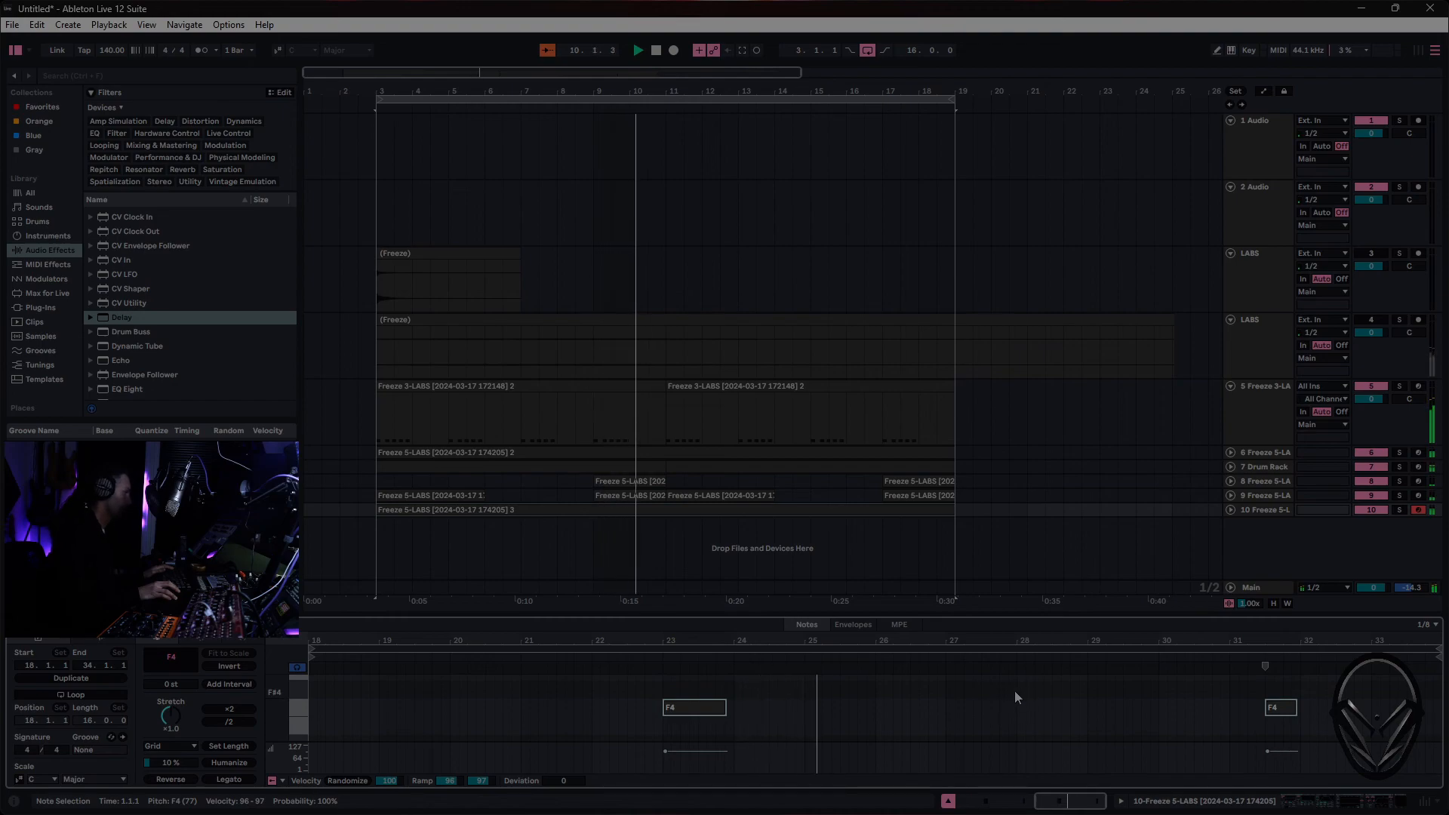
- Adjust the first F4 note in the track 10 clip to start at 23.3.1 and end around 24.1.1
left_click(1224, 706)
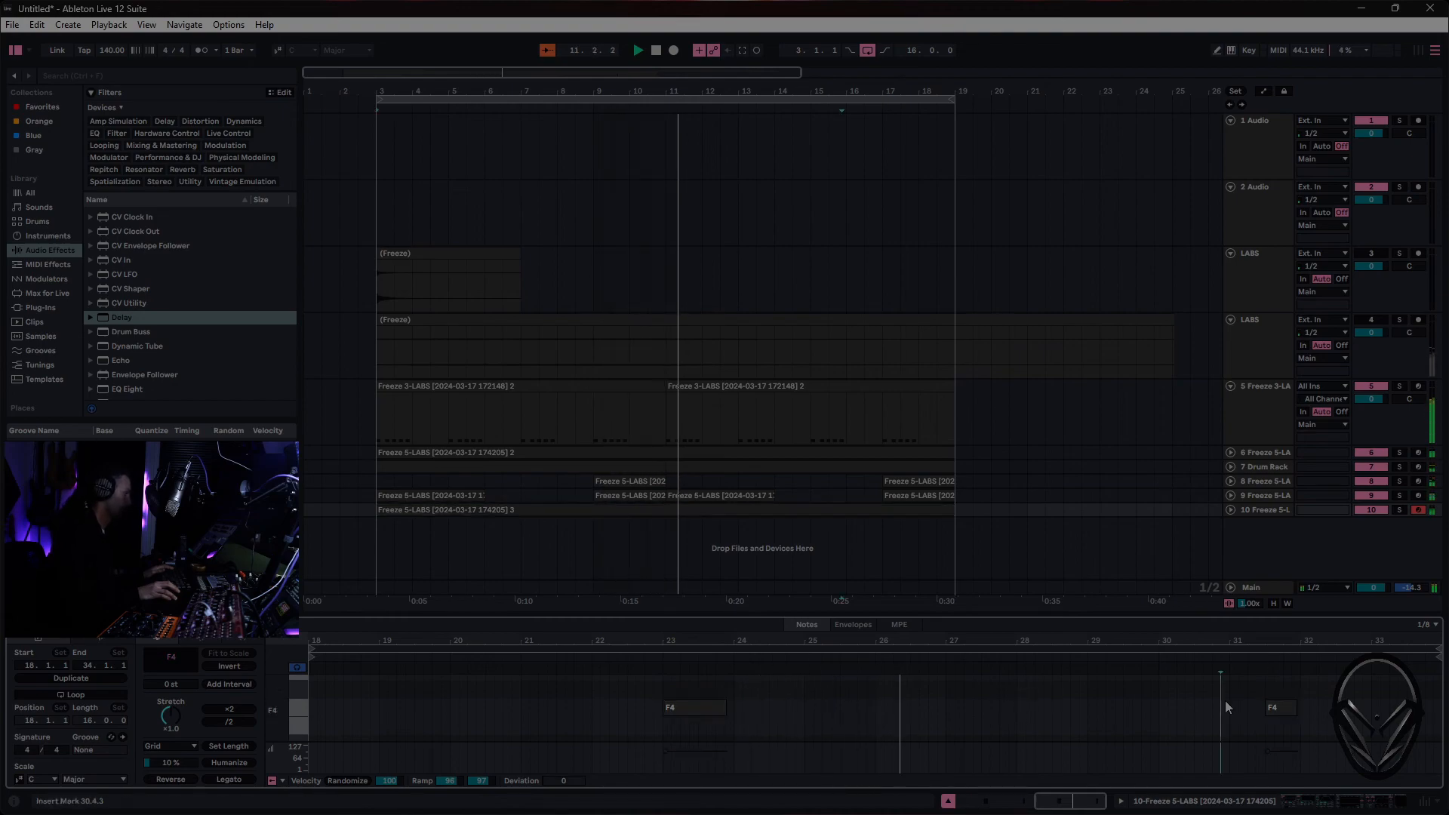
left_click(1290, 708)
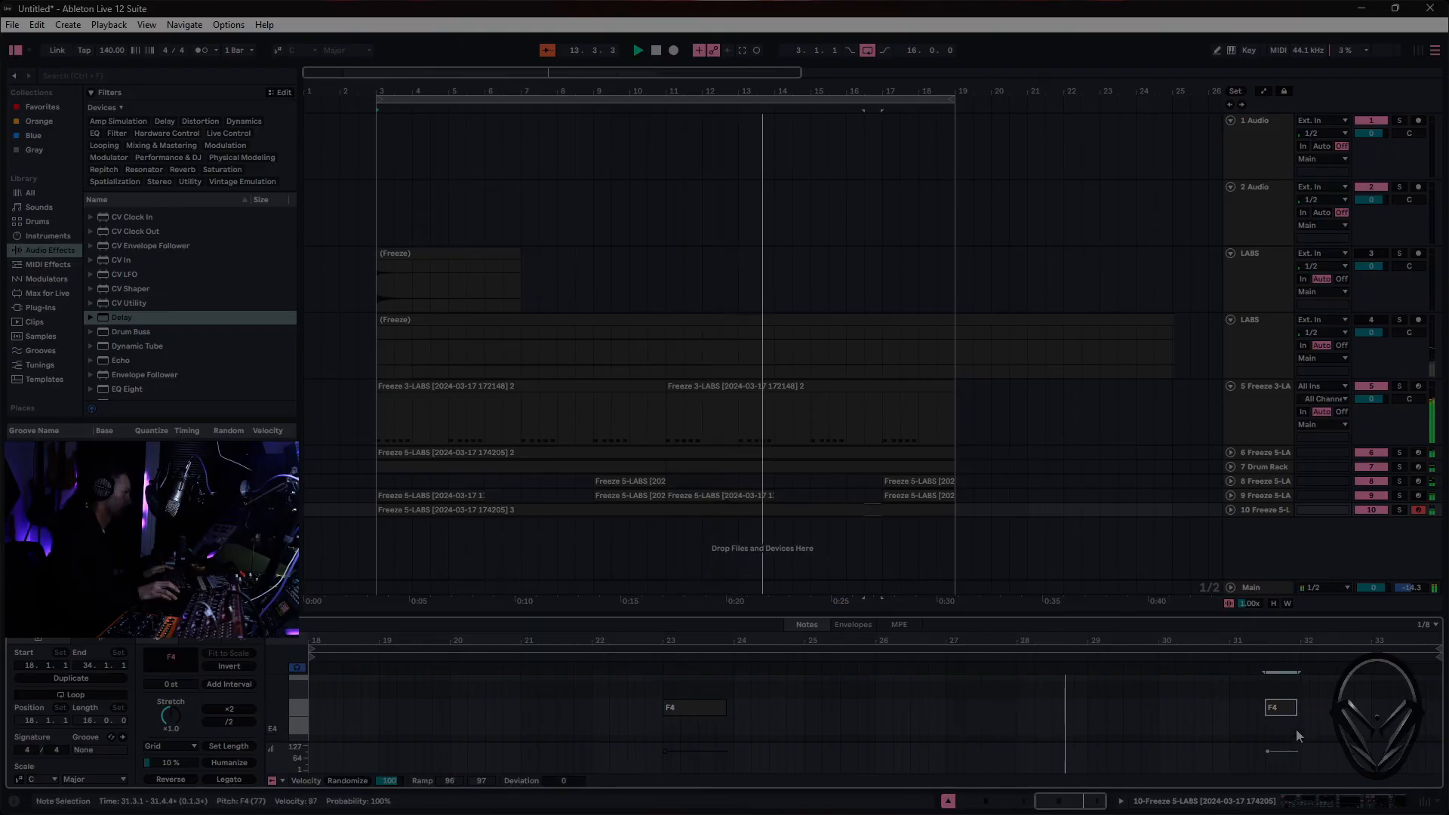
left_click(959, 717)
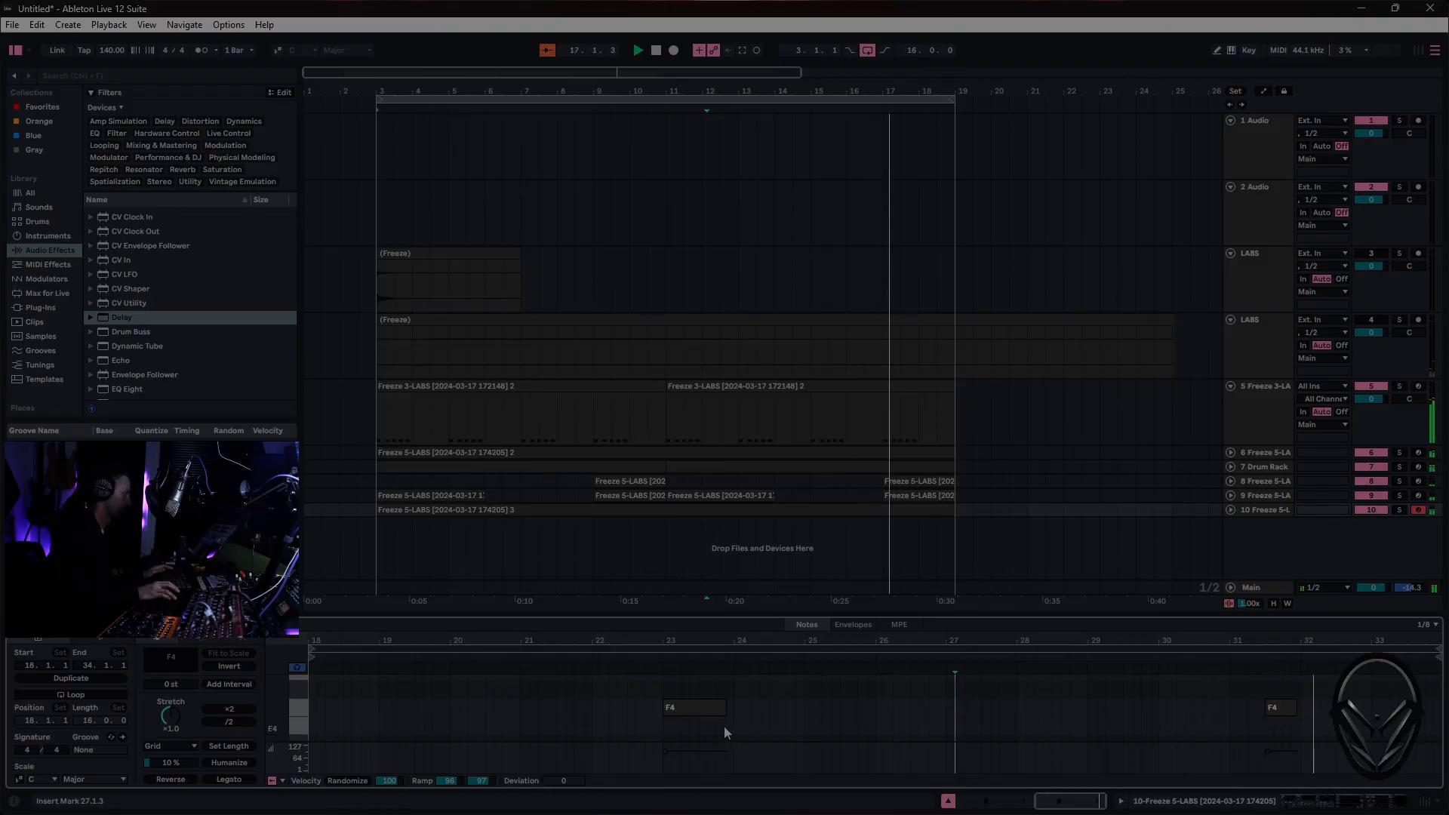
left_click_drag(664, 708, 699, 708)
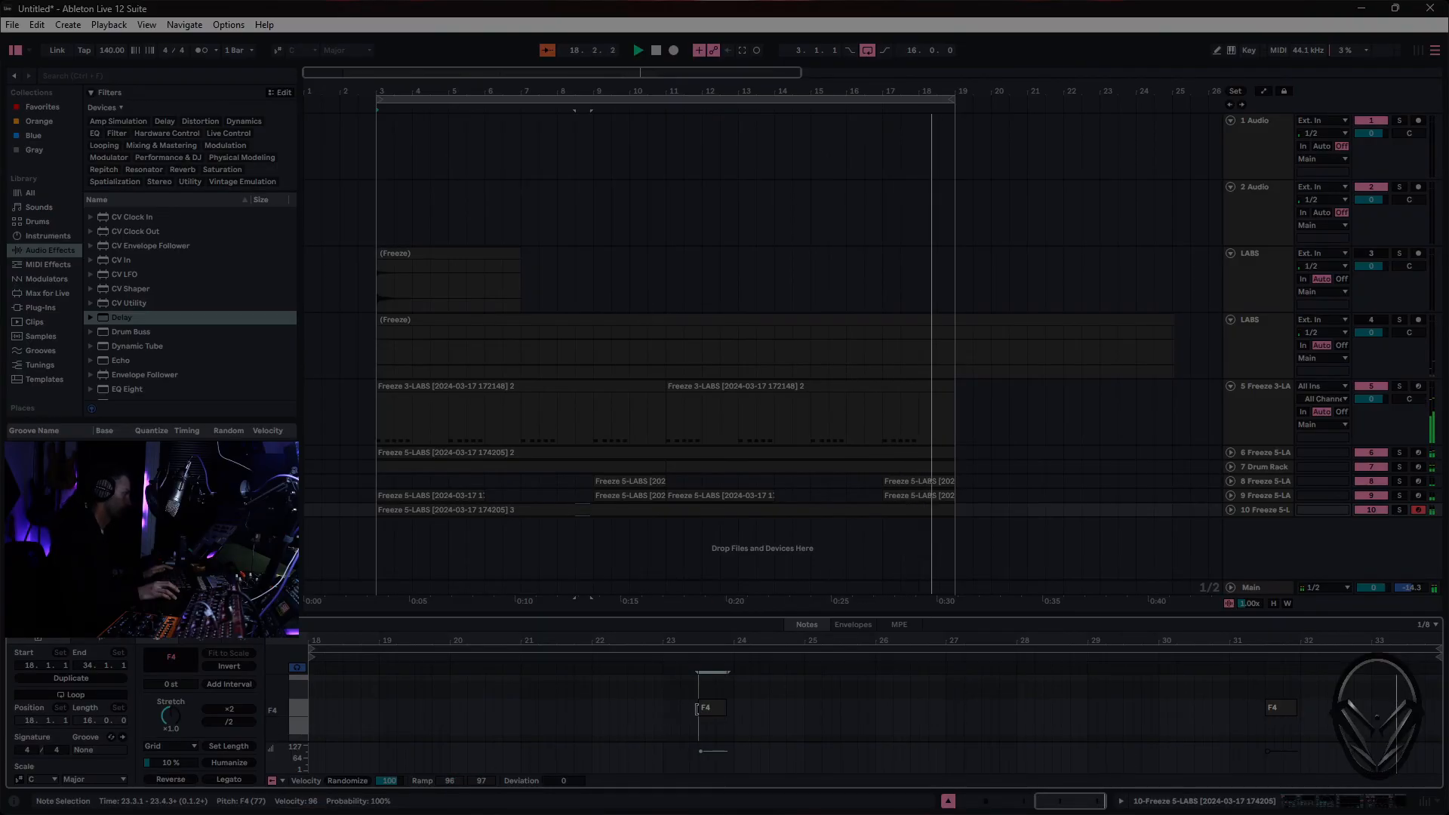
left_click(763, 729)
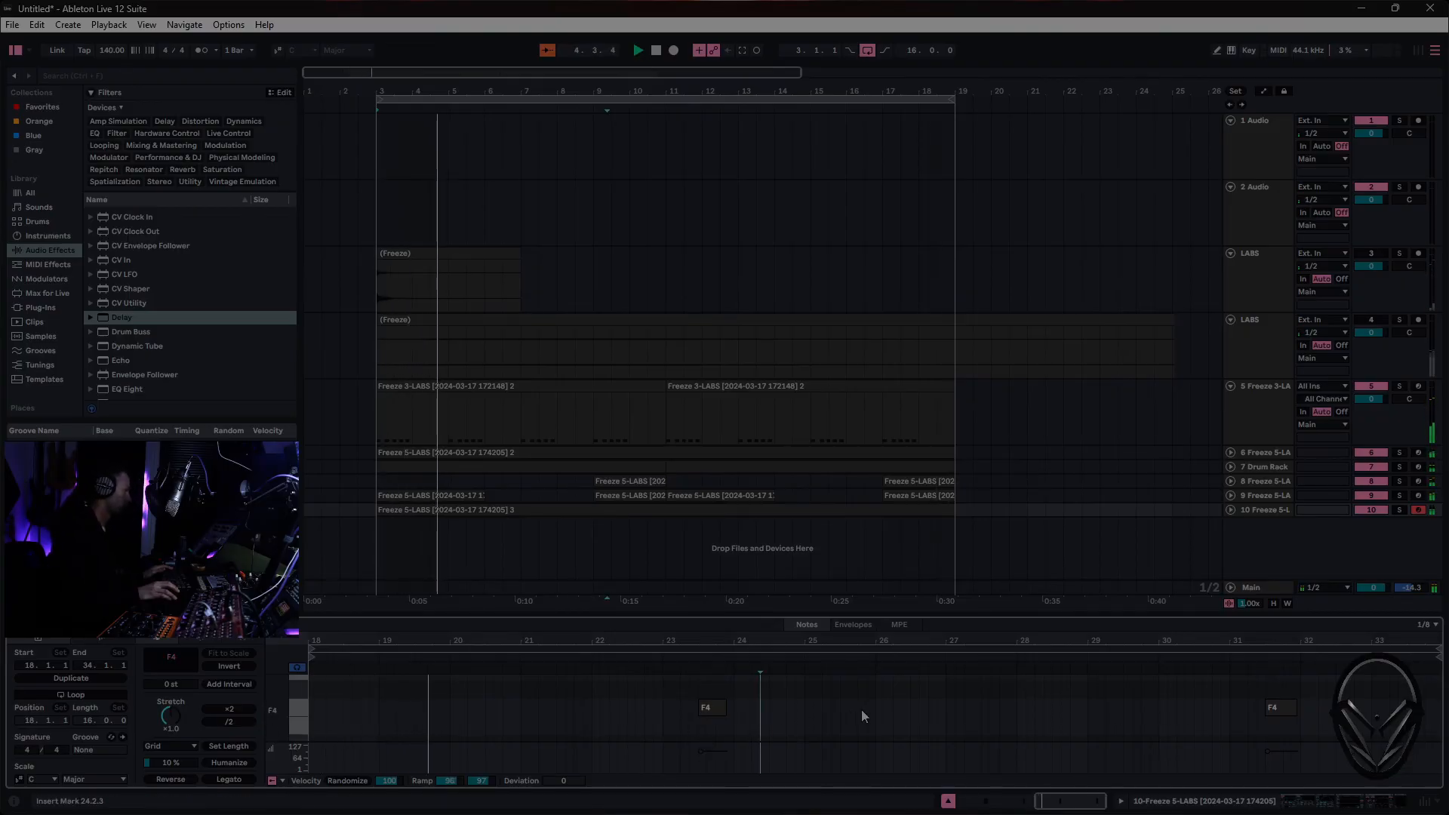
left_click_drag(727, 708, 736, 708)
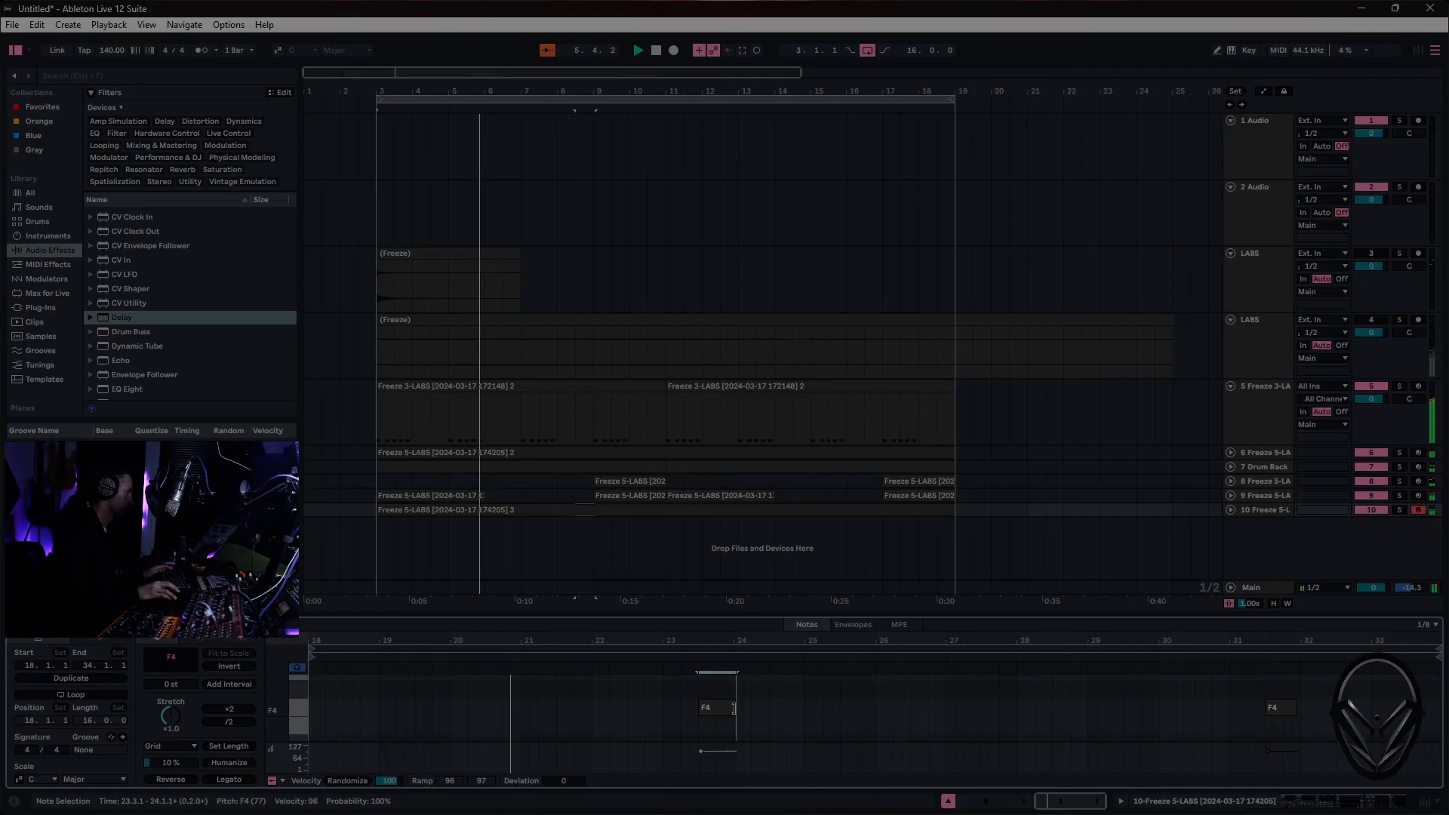
left_click(1016, 712)
- Include note ends in the quantize settings and quantize both F4 notes to the current grid
right_click(804, 713)
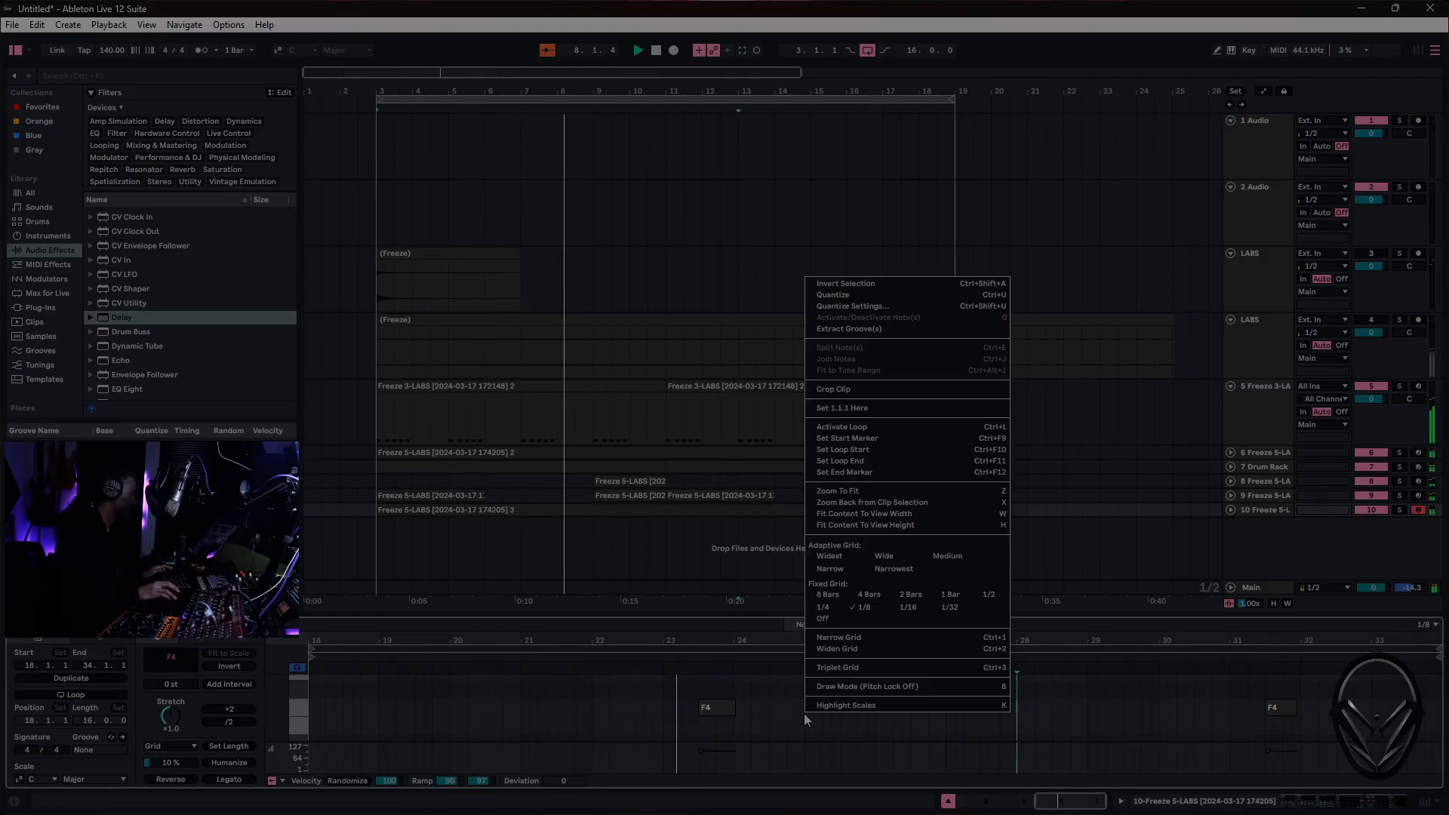
left_click(843, 305)
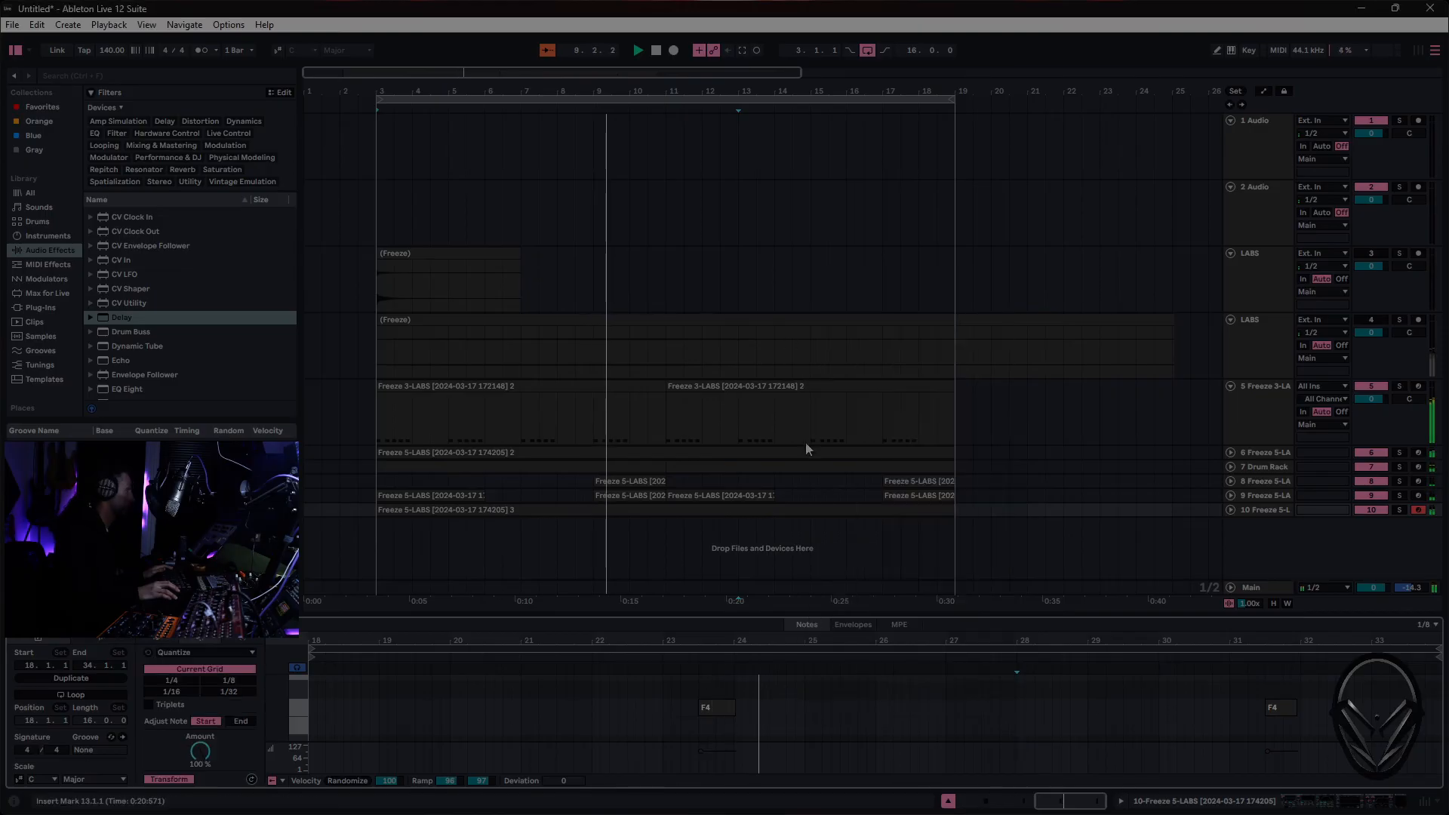
left_click(755, 579)
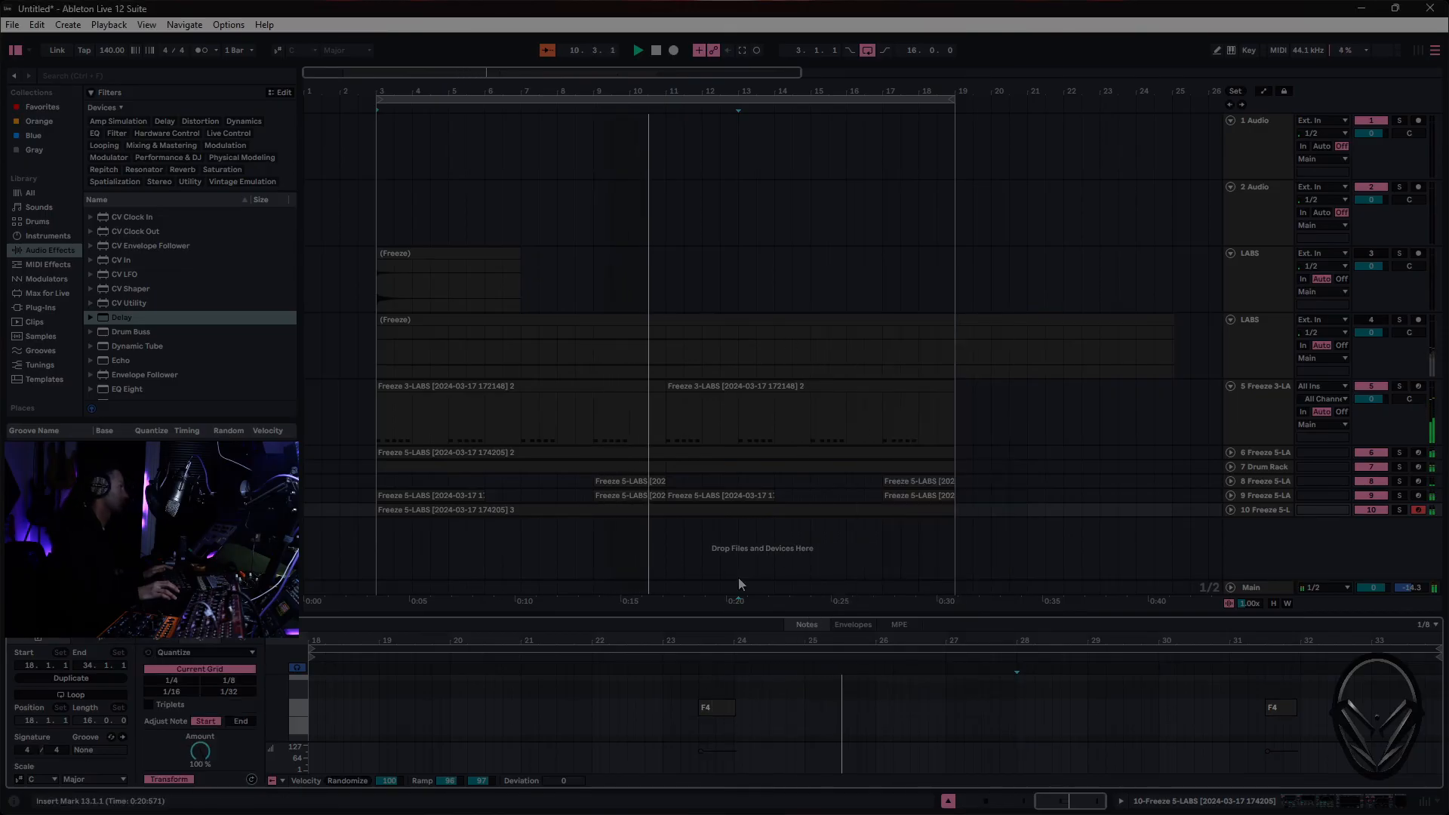
left_click(240, 721)
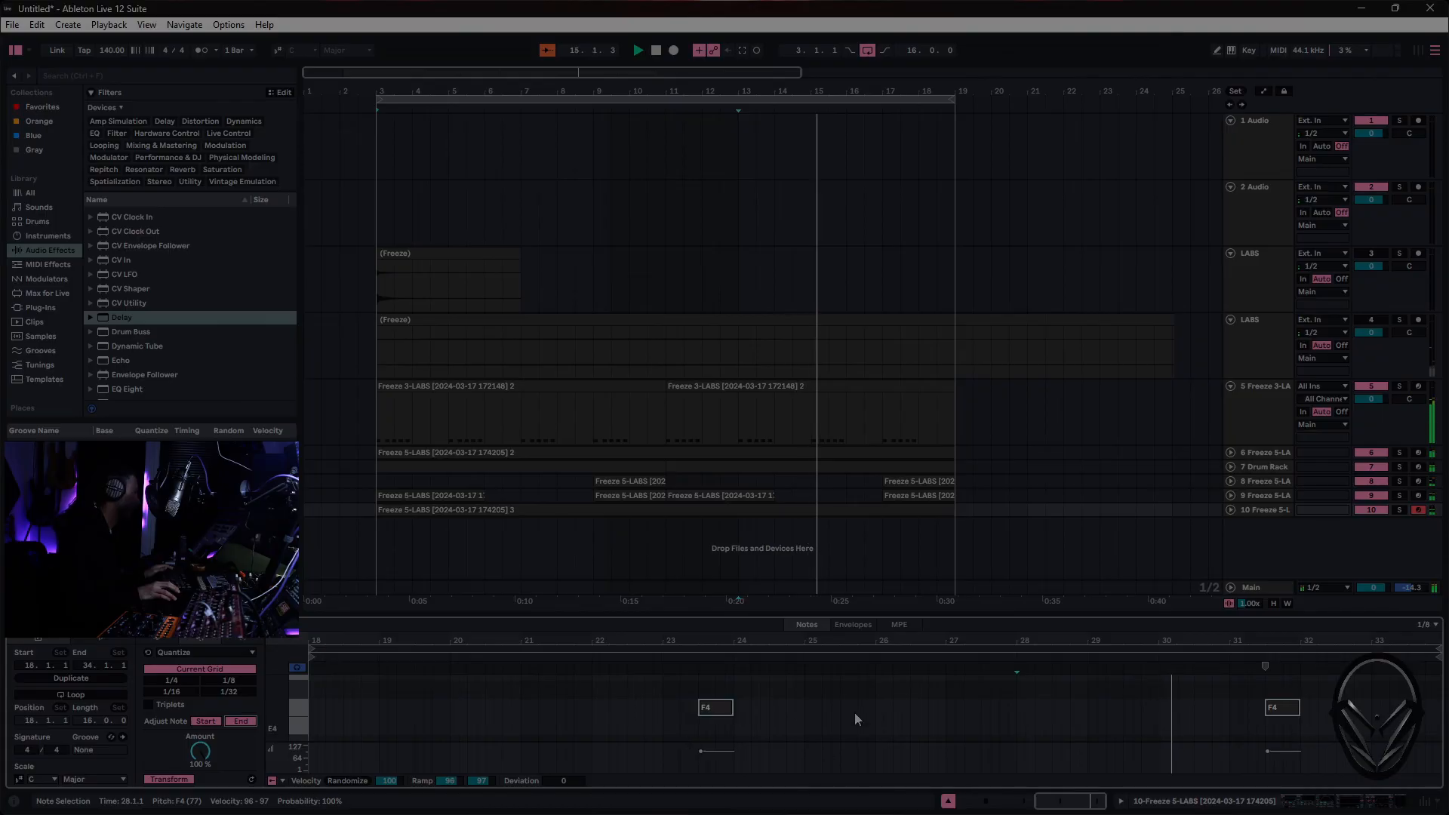
left_click(157, 637)
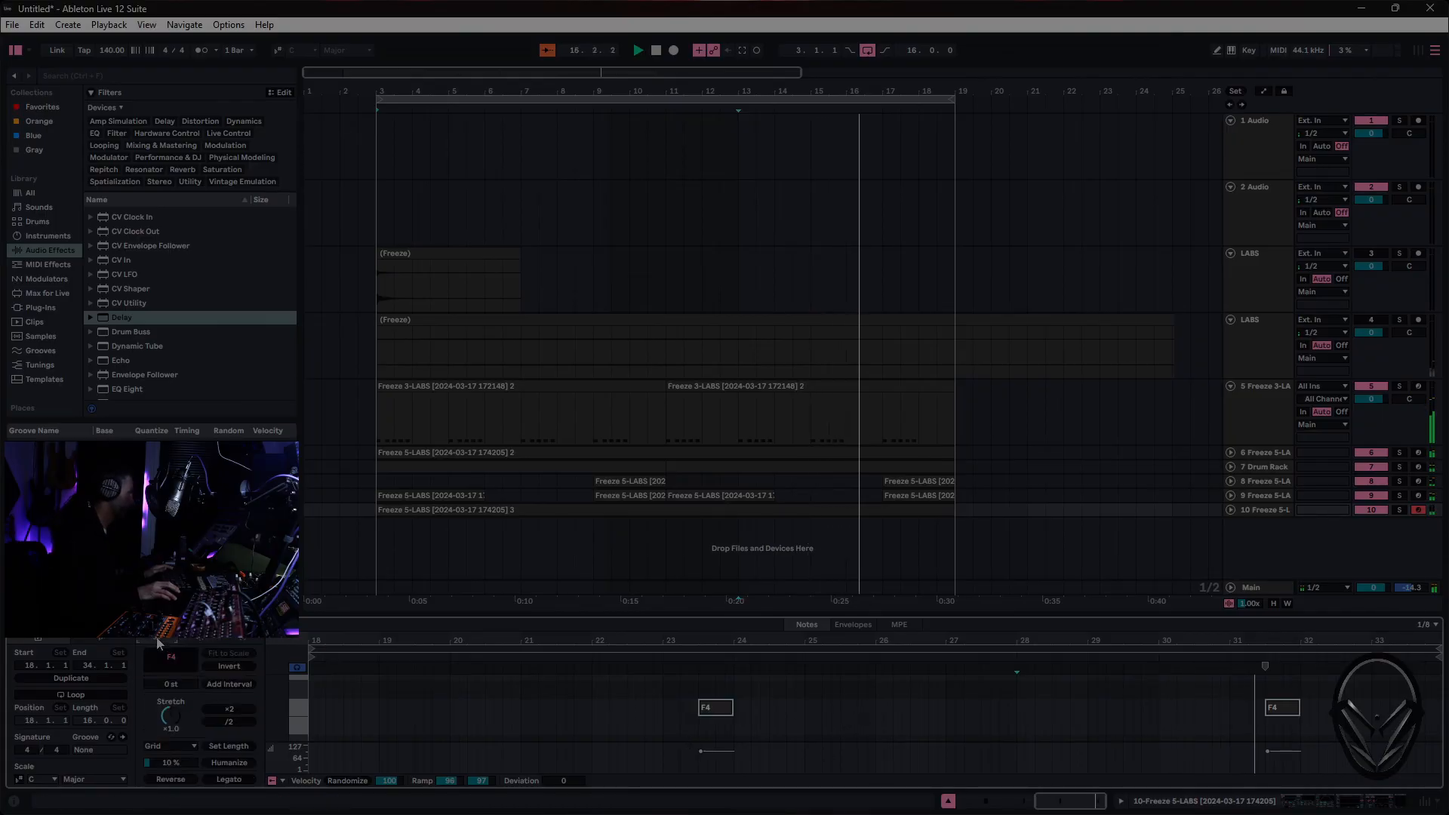
left_click(231, 639)
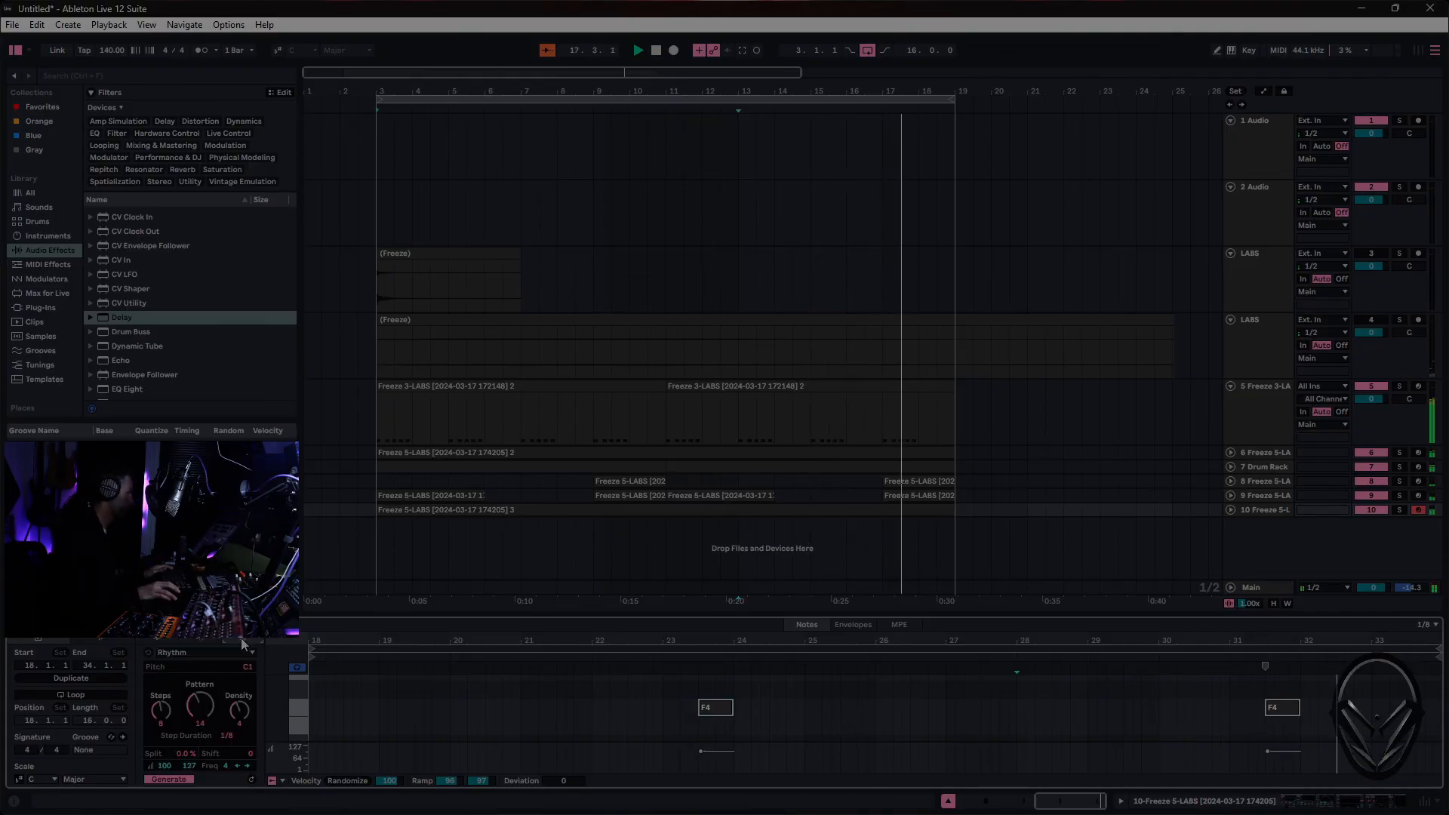
left_click(201, 636)
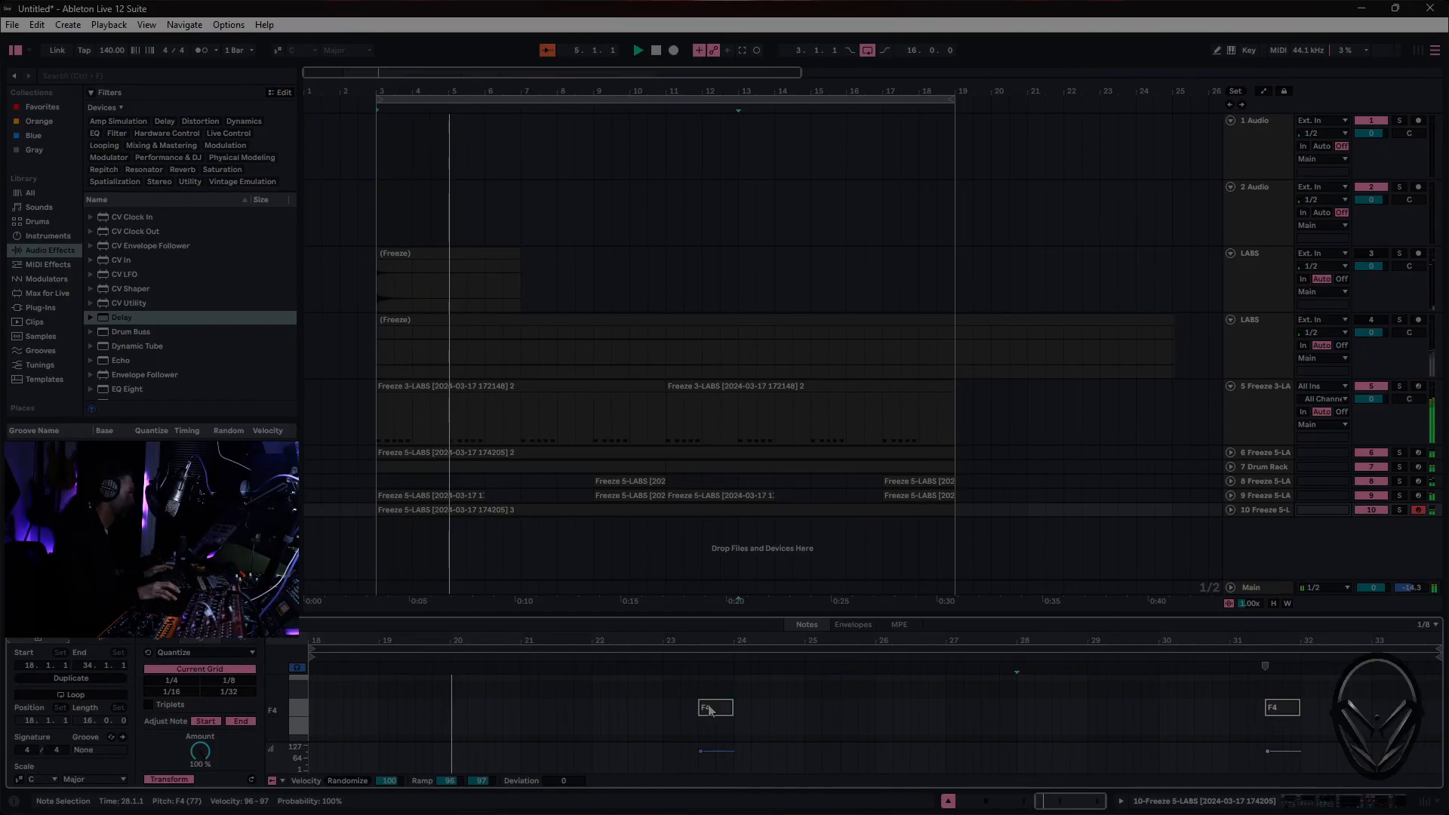
left_click(735, 514)
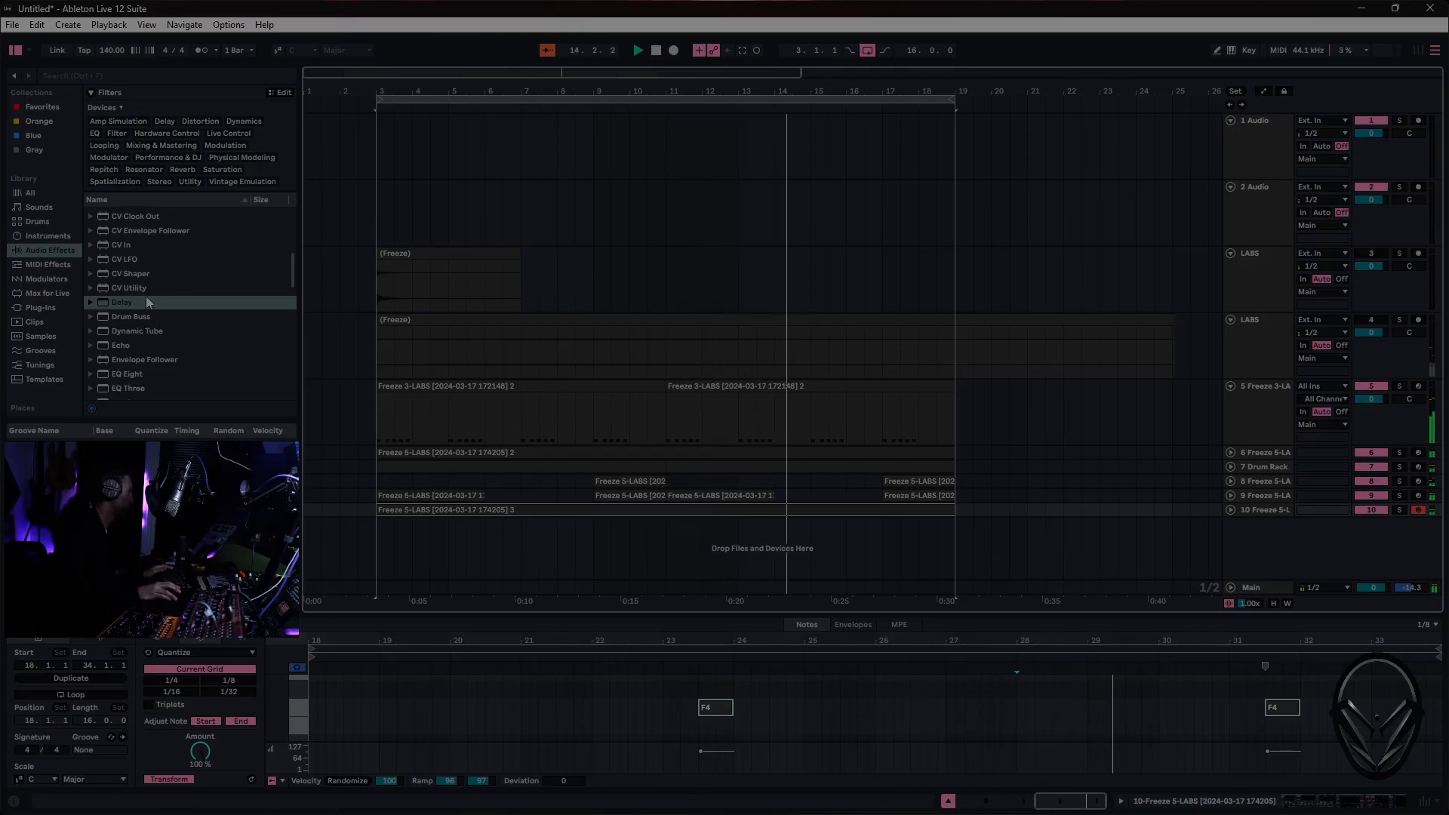
- Add an Auto Pan effect to track 10 and place it between the Compressor and the Delay
scroll(144, 300, "up", 1)
scroll(146, 300, "up", 5)
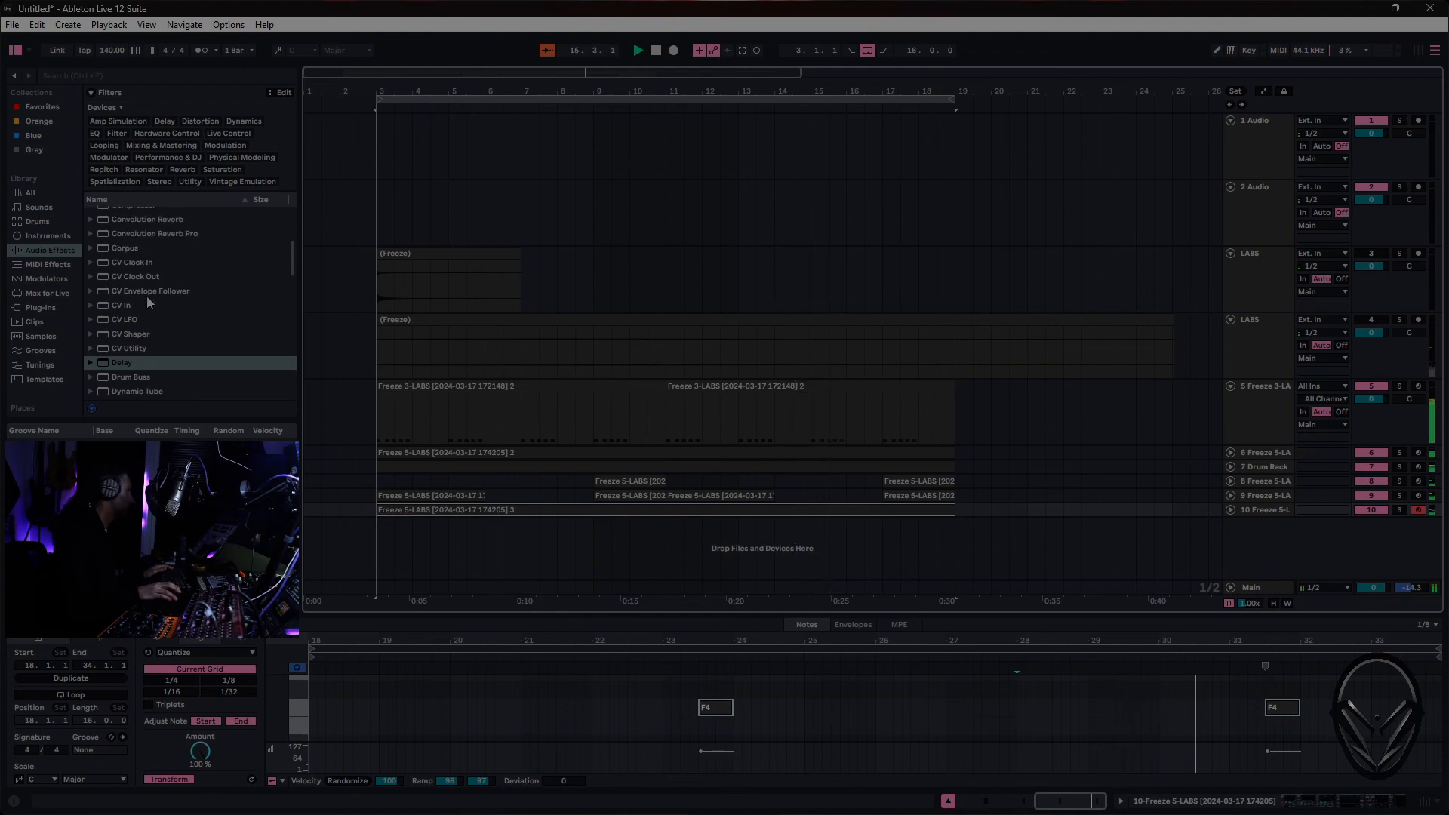
scroll(146, 317, "up", 9)
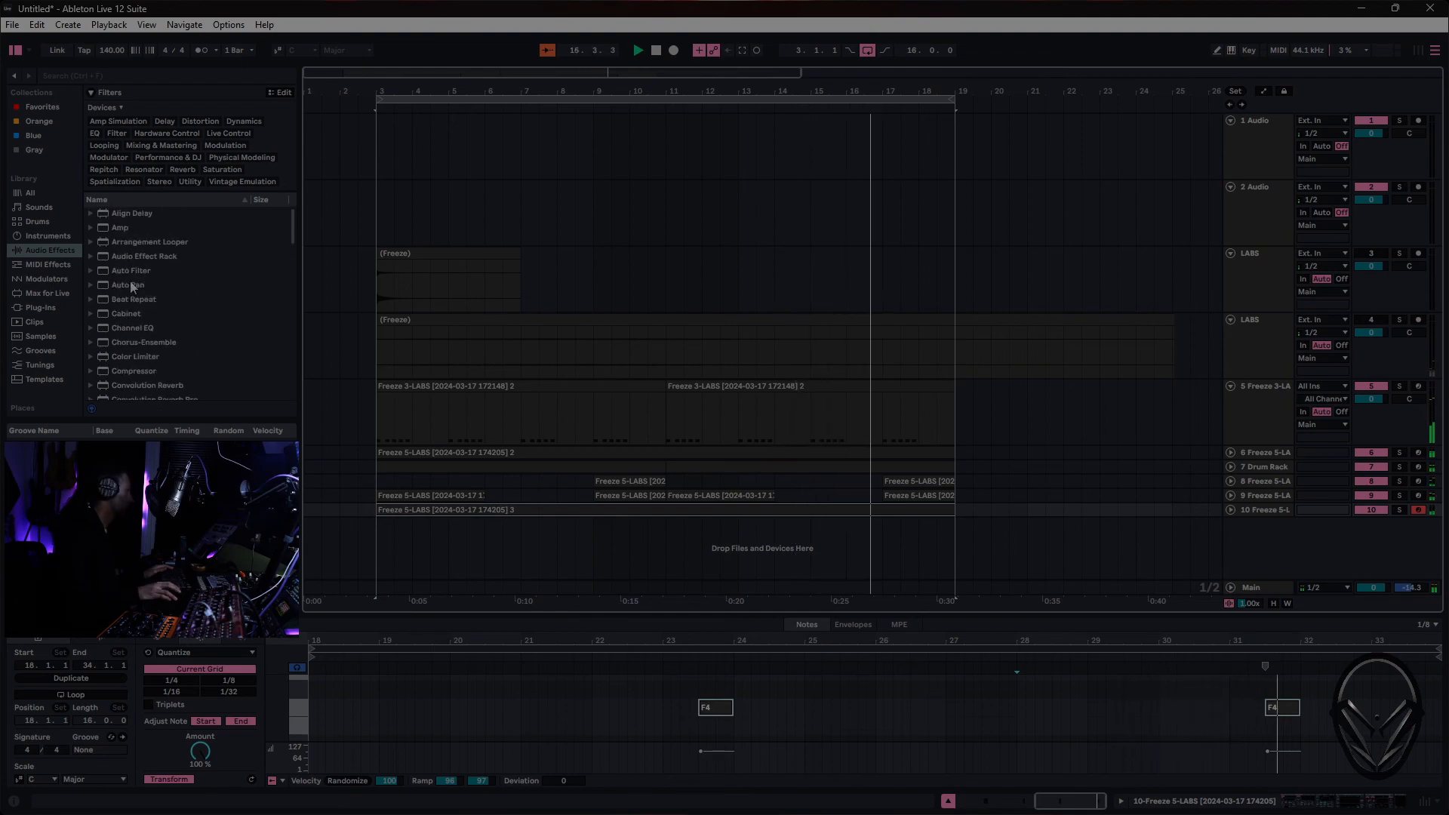
left_click(133, 284)
left_click_drag(134, 280, 1277, 512)
left_click_drag(1293, 655, 898, 720)
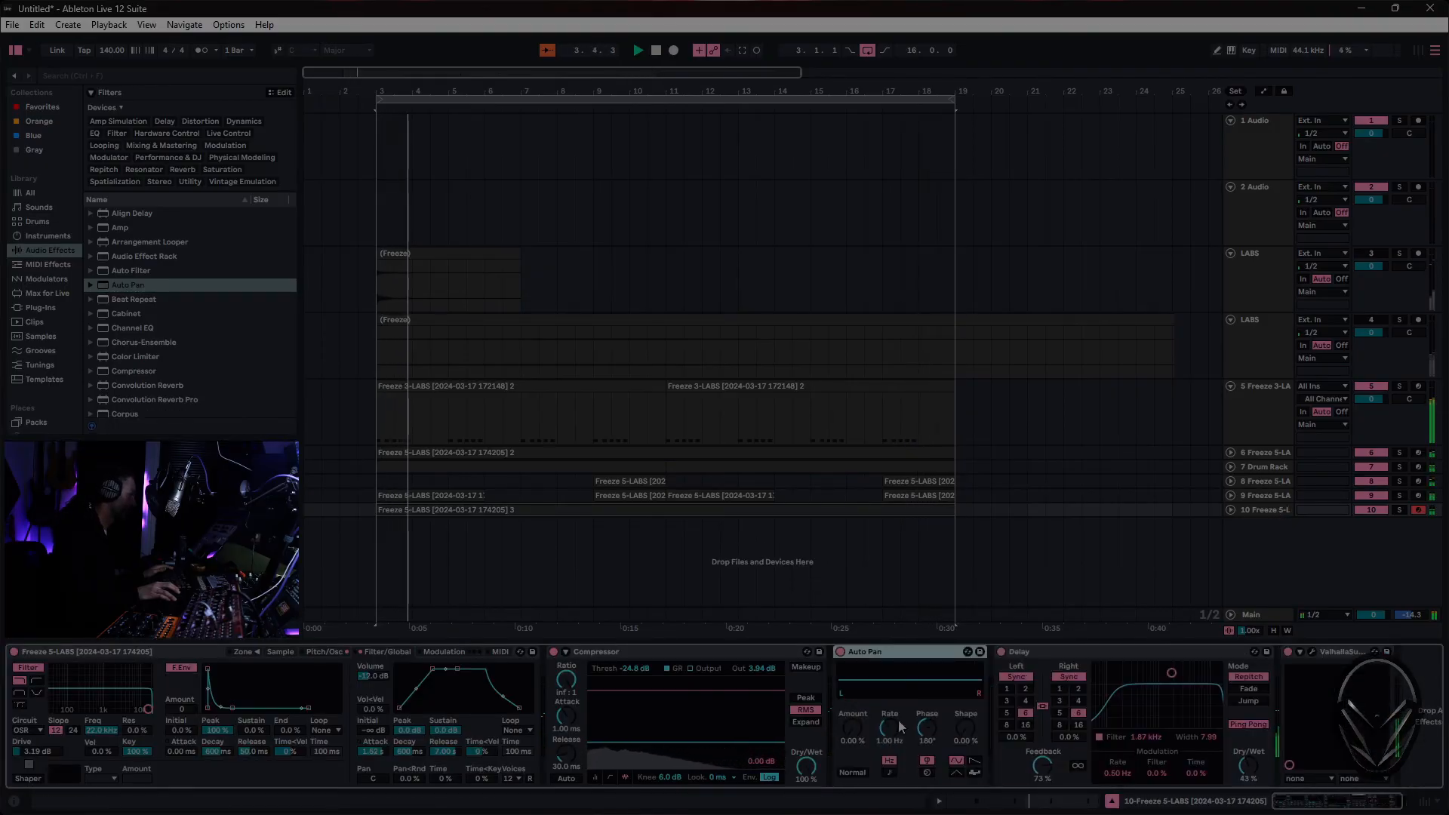
- Sync Auto Pan's rate to tempo and set its amount to 70.6%, phase to 0°, and shape to 60.3%
left_click(889, 772)
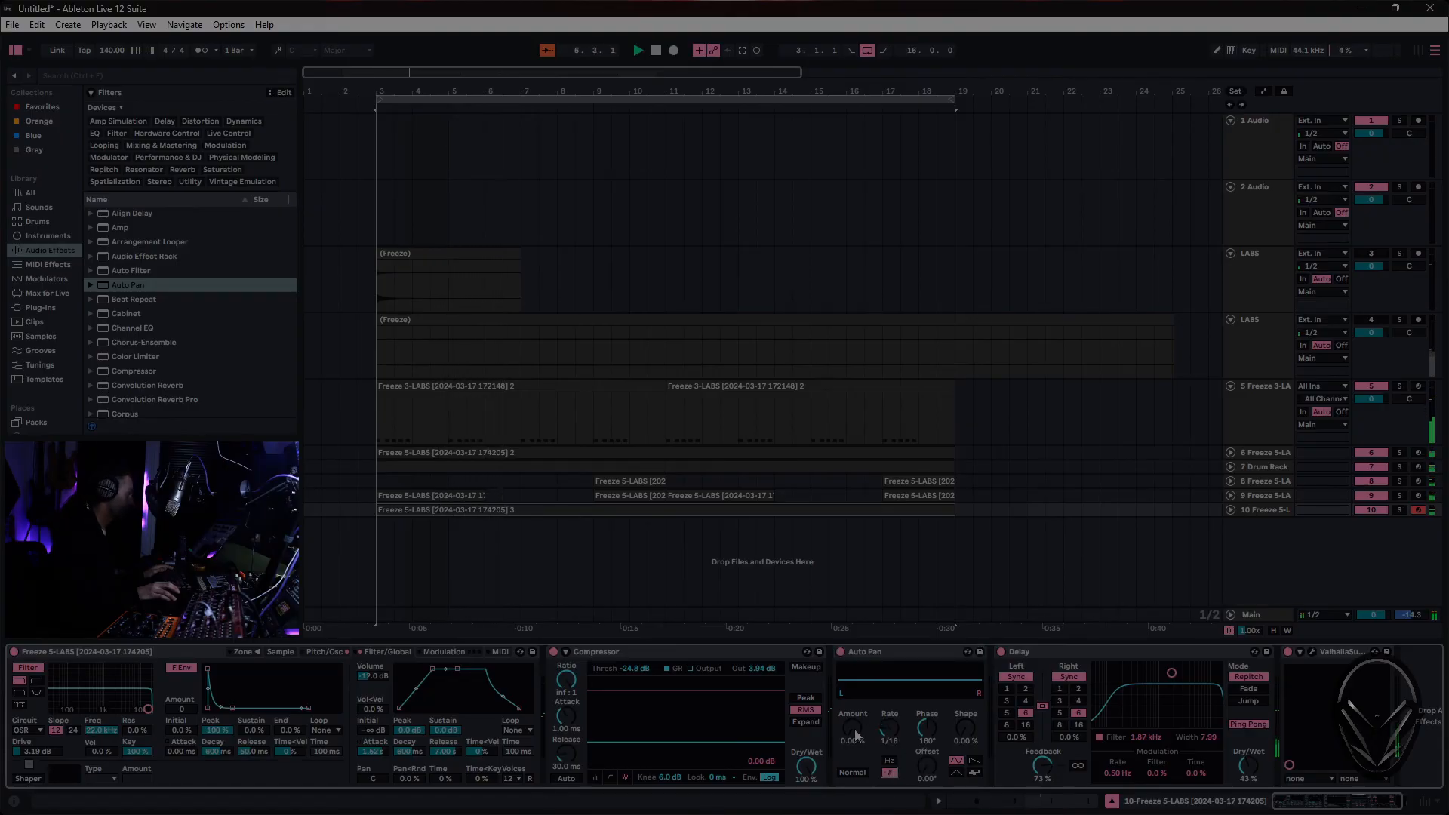
left_click_drag(853, 728, 852, 664)
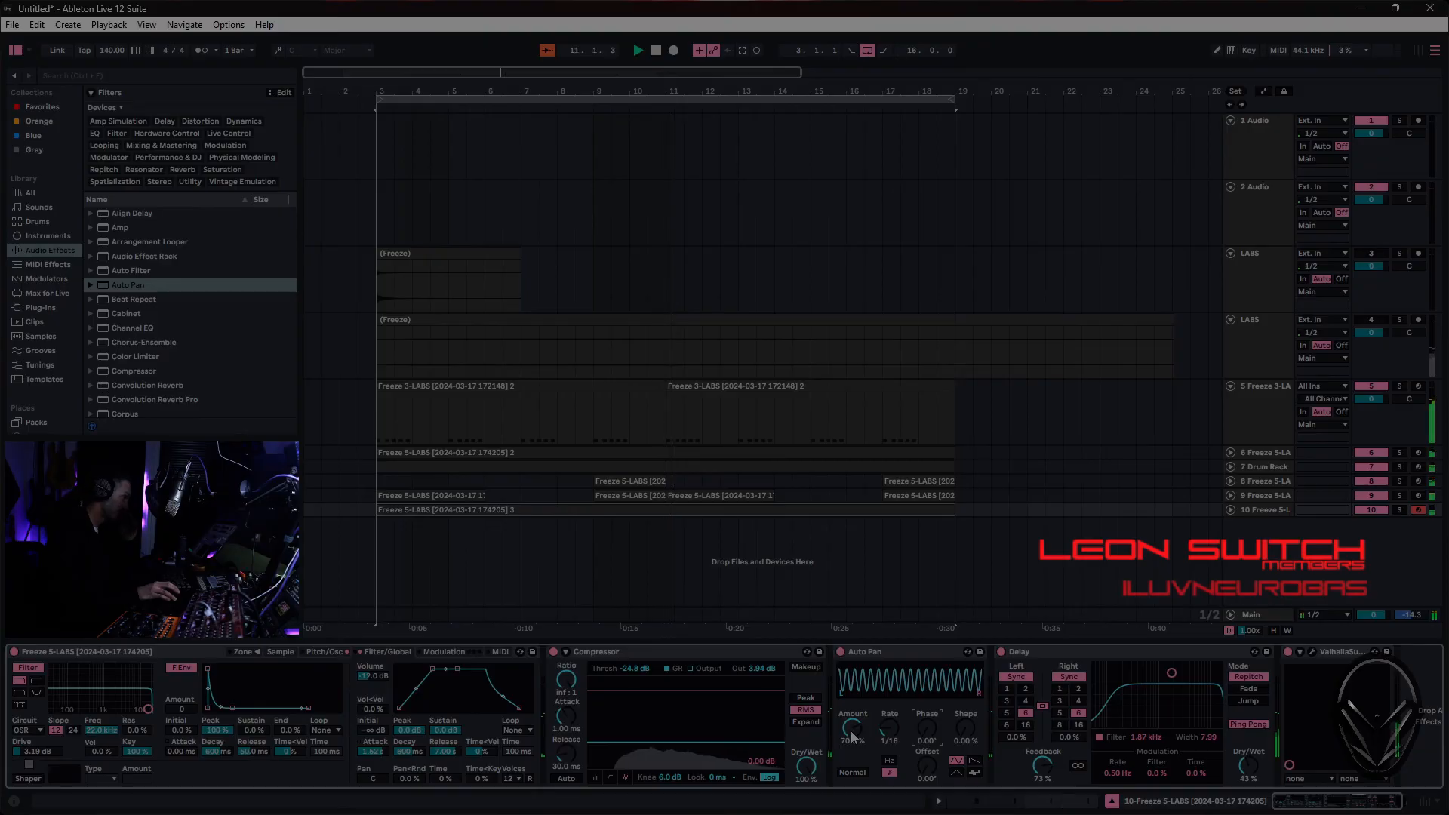
left_click_drag(966, 729, 965, 706)
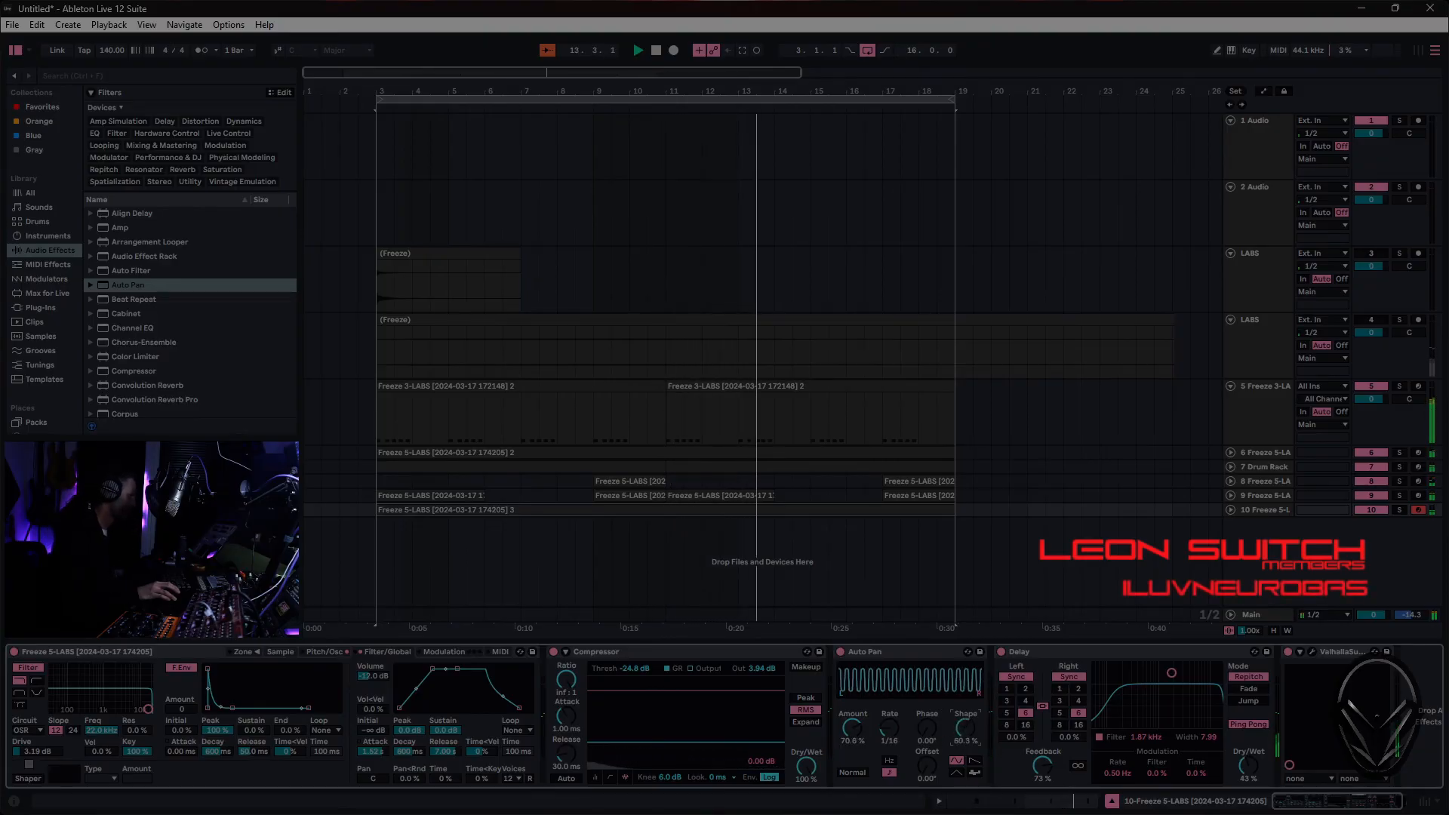
- Switch Auto Pan to the random waveform and set its rate to 1/12 and shape to 0%
left_click(975, 773)
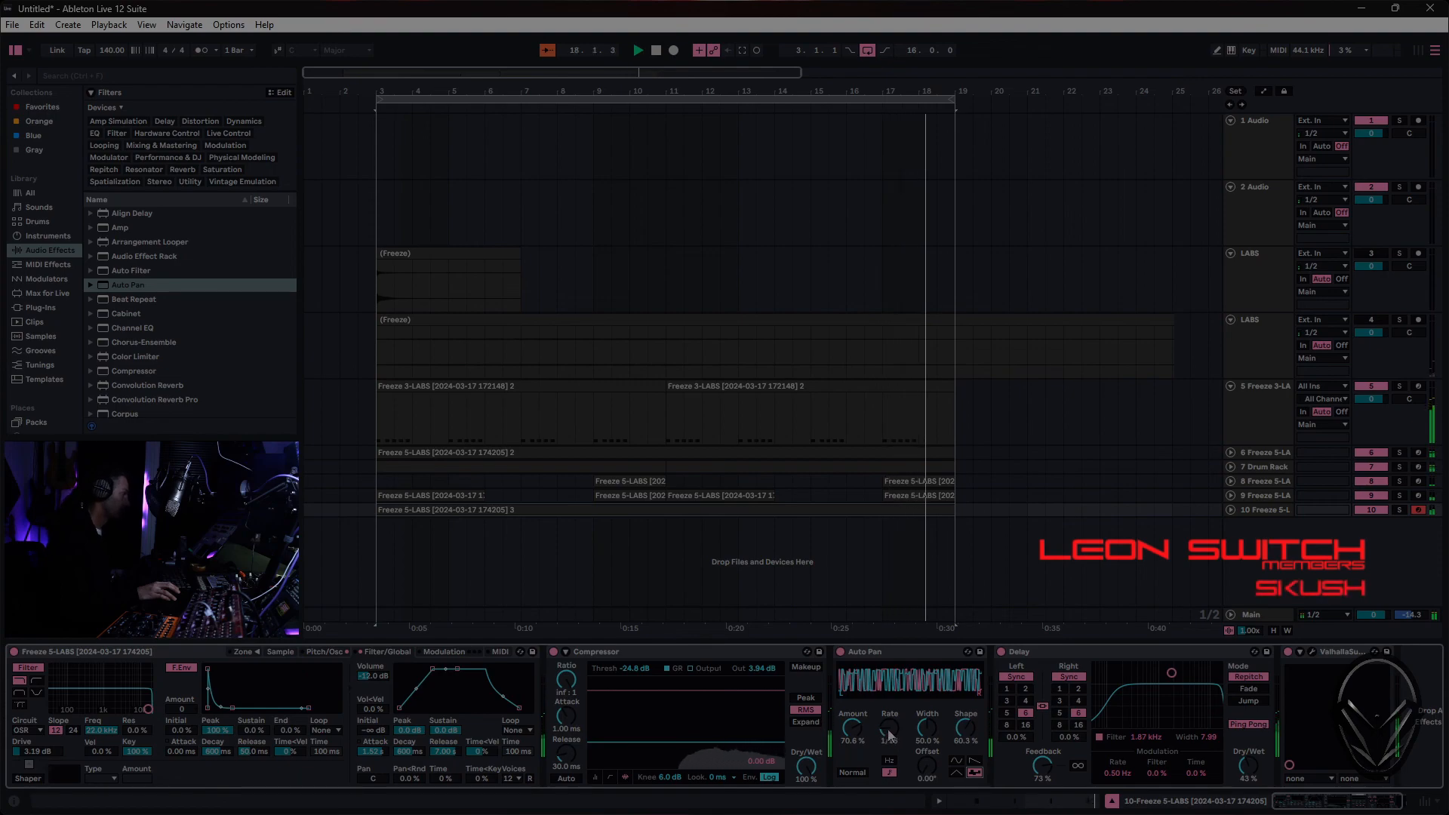
left_click_drag(886, 735, 886, 748)
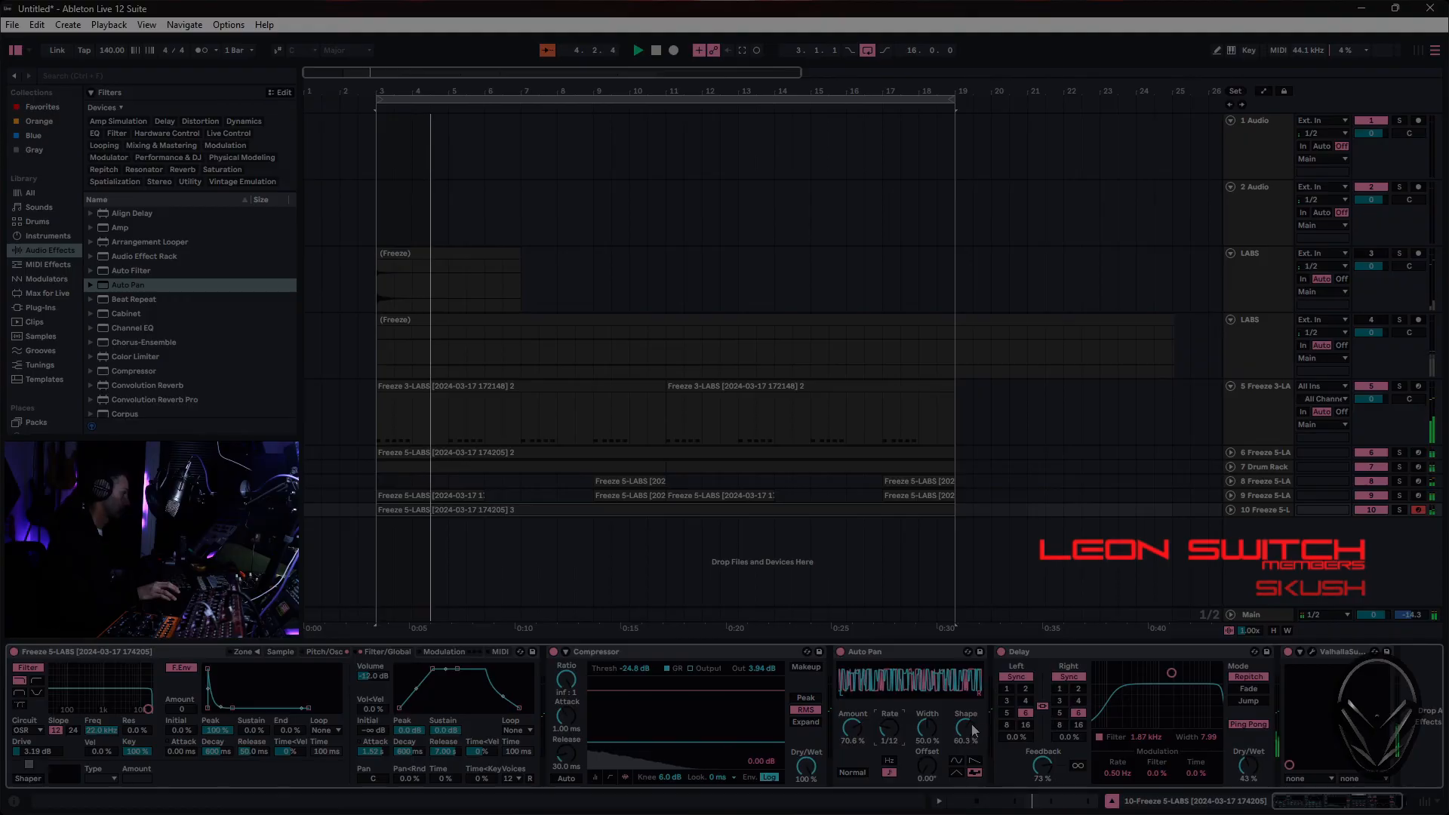
left_click_drag(965, 728, 966, 777)
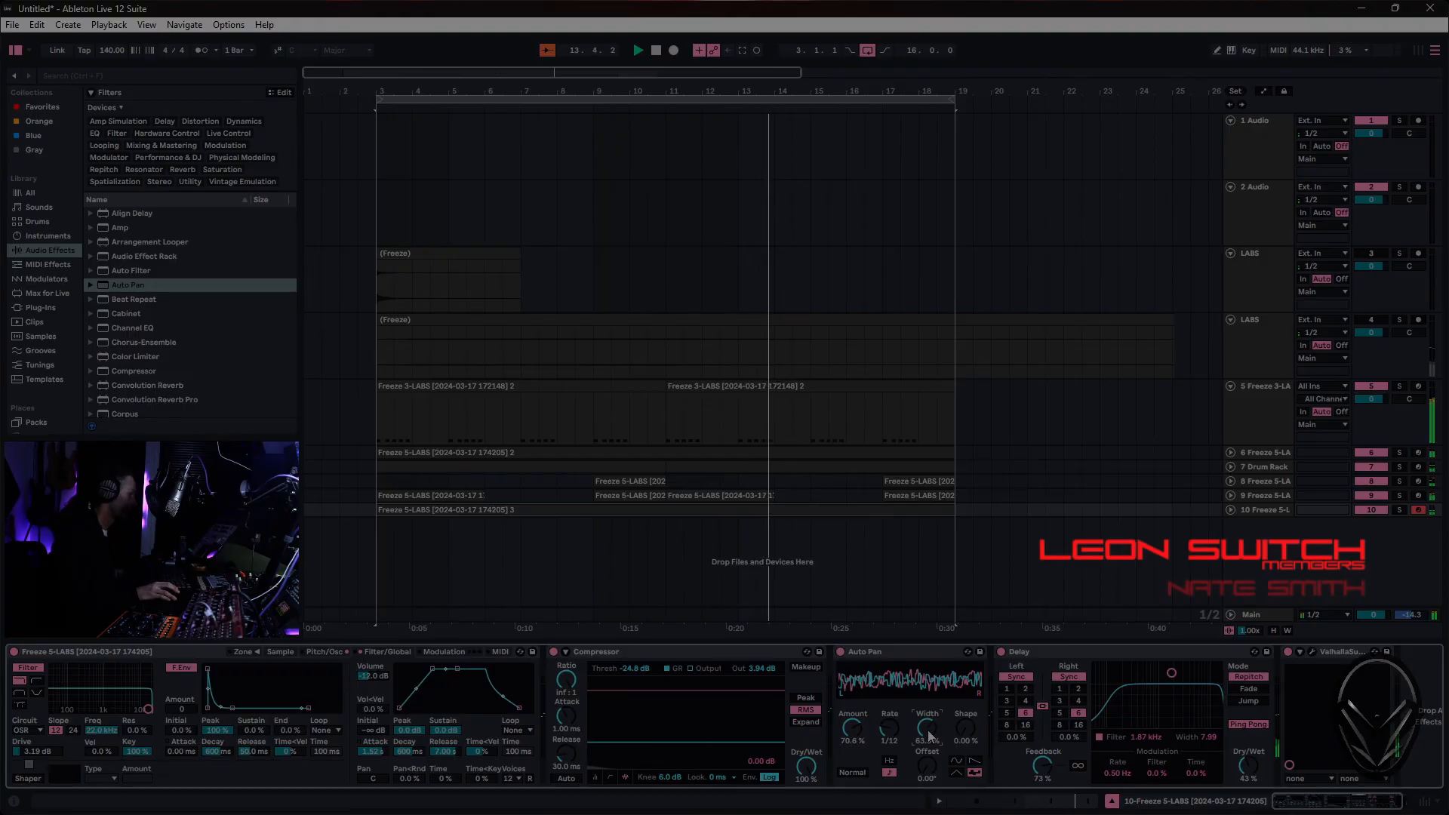
- Set Auto Pan's width to 50%, its rate to 1/16, and its amount to 100%
left_click_drag(928, 731, 929, 733)
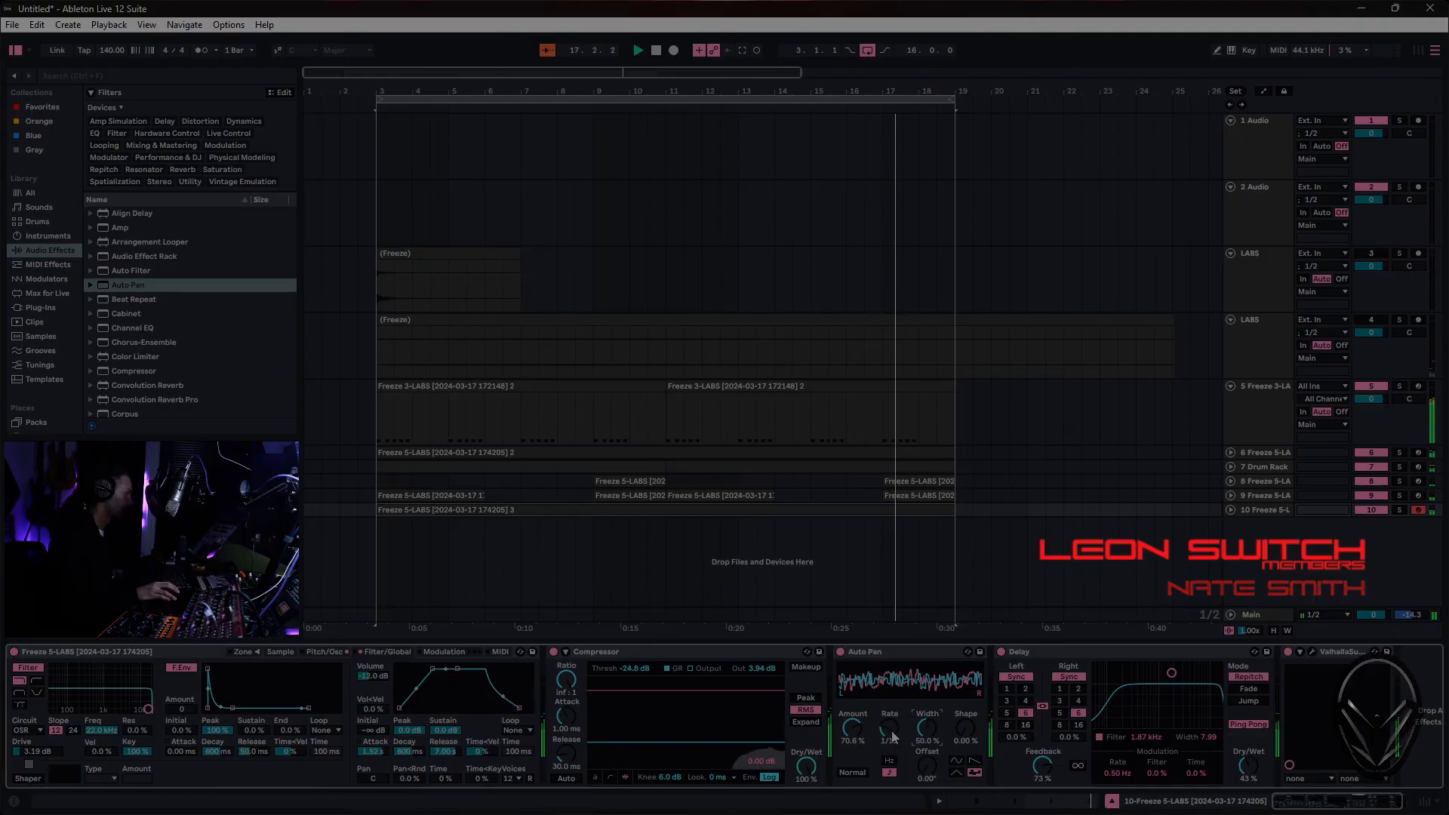
left_click_drag(889, 730, 889, 735)
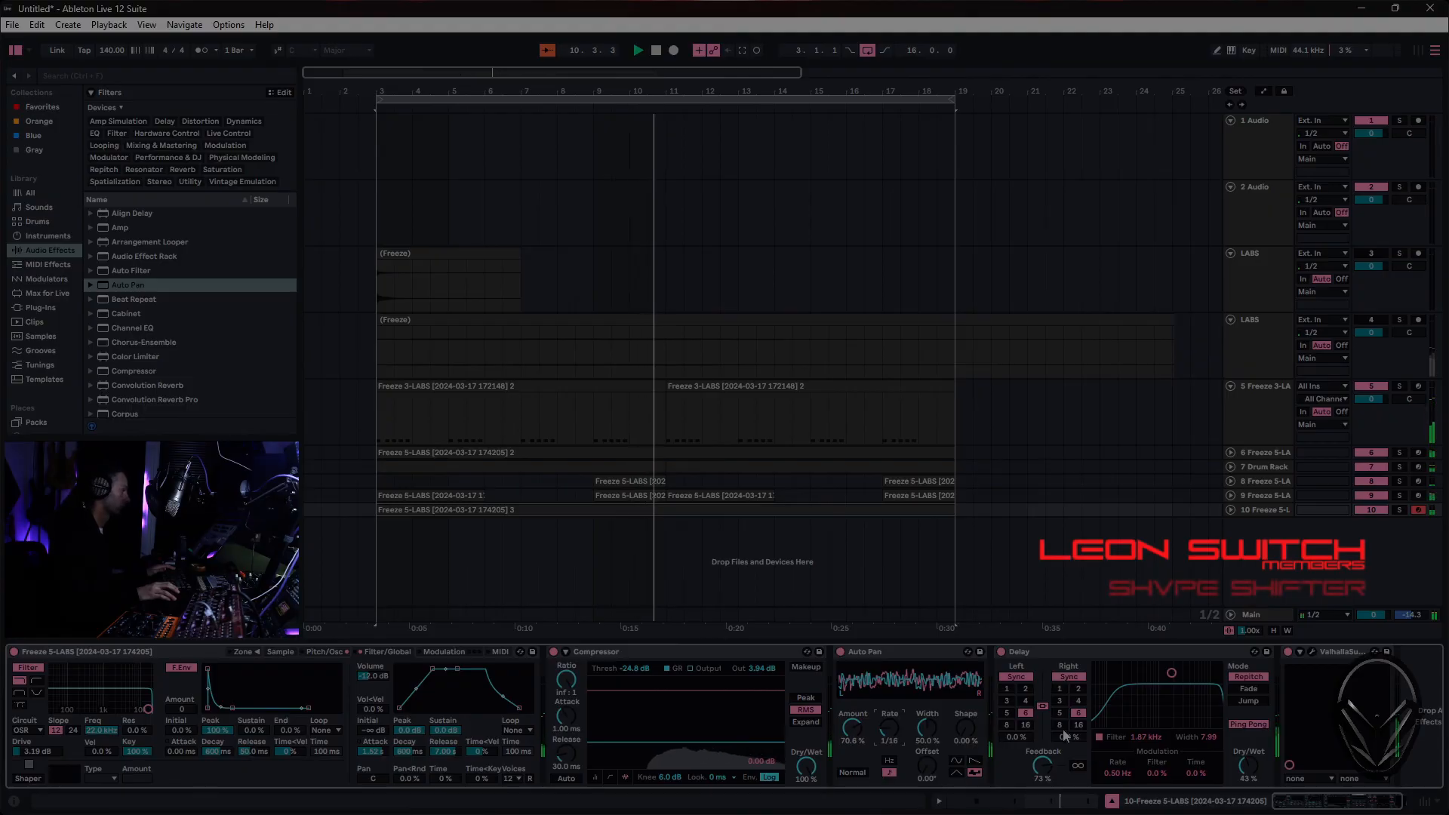
left_click_drag(852, 729, 853, 683)
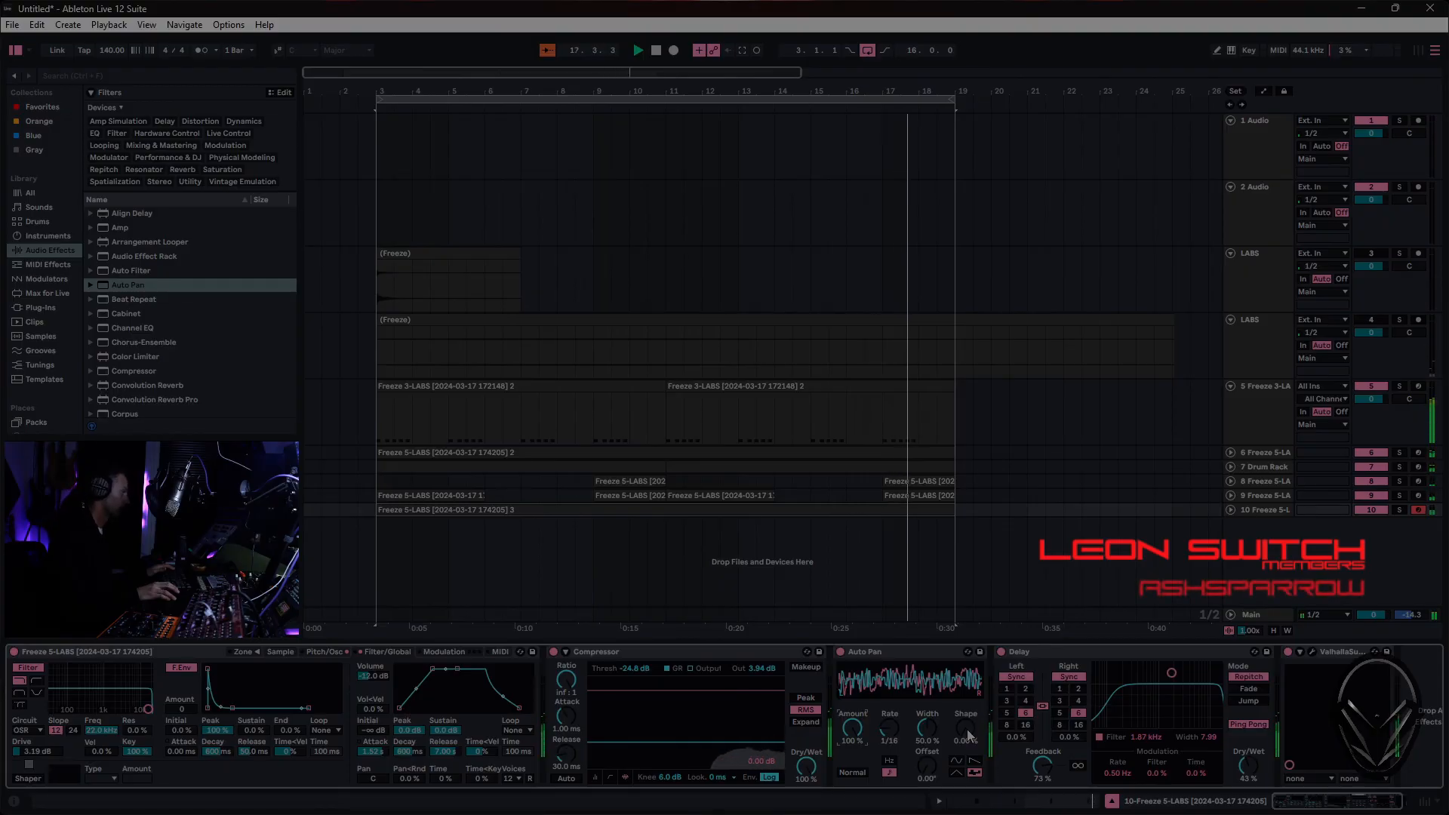
- Set Auto Pan's shape to 100% and lower track 10's volume to -10.1 dB
left_click_drag(969, 736, 969, 664)
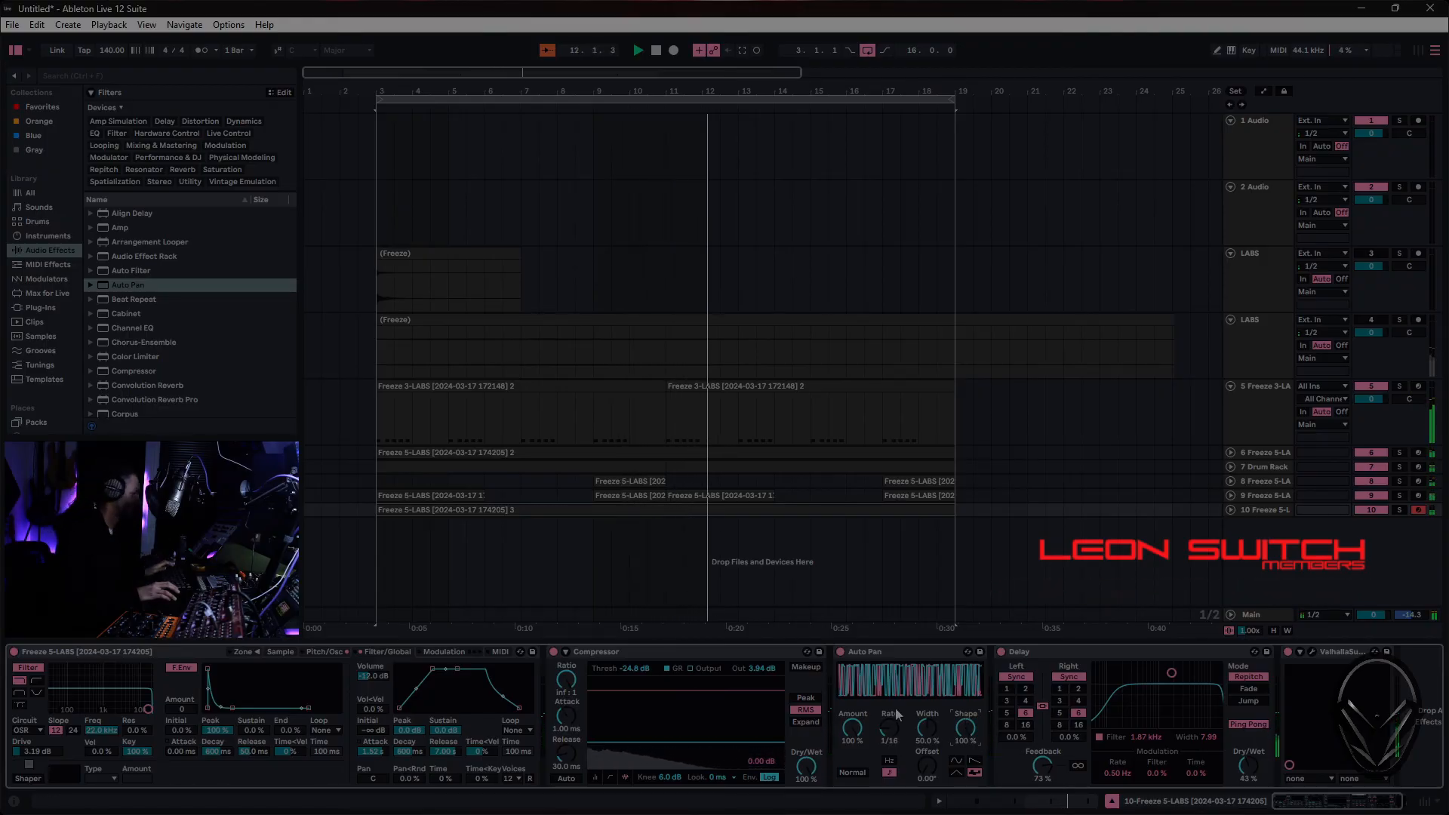
key("Tab")
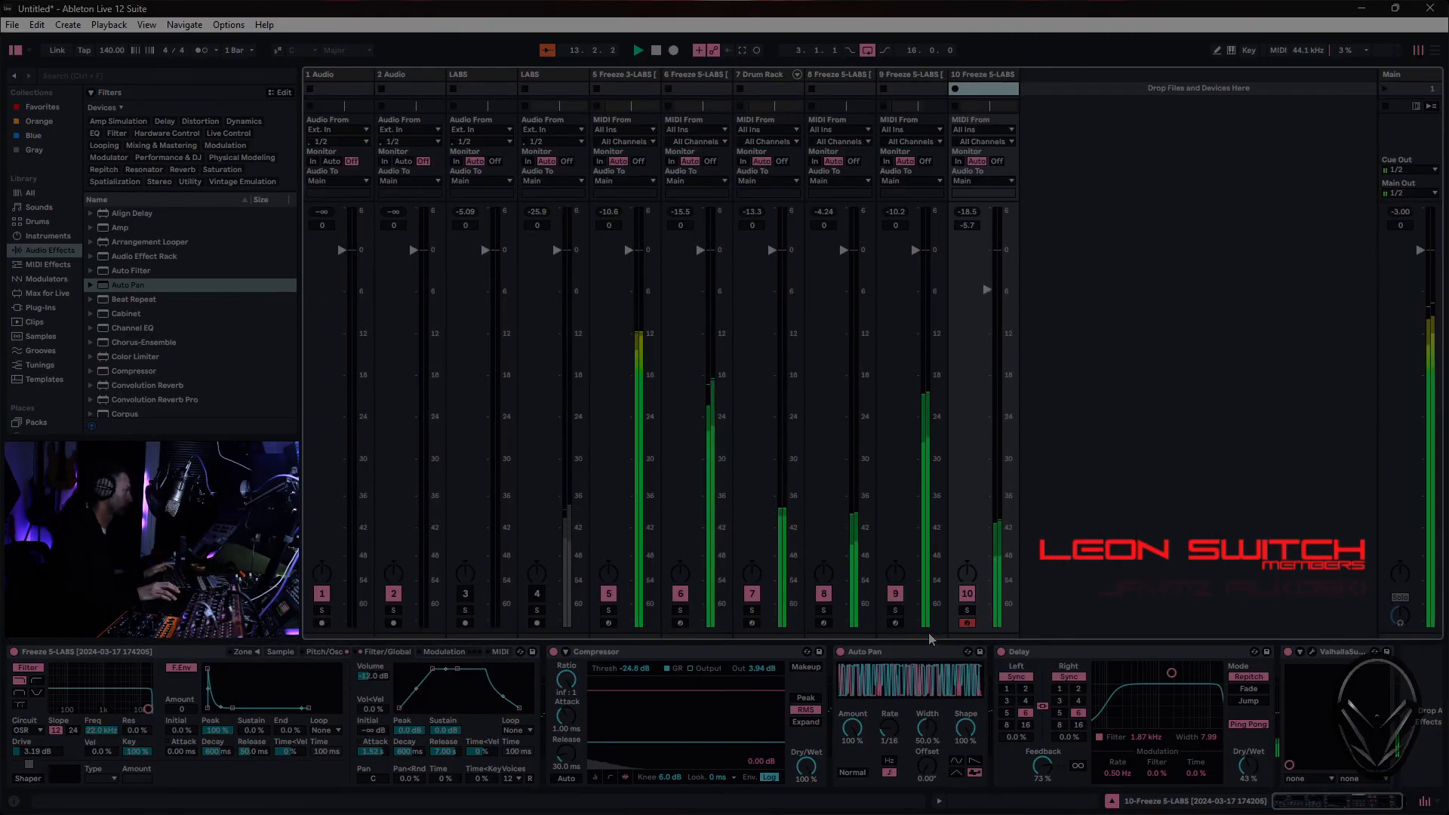
left_click_drag(987, 290, 986, 323)
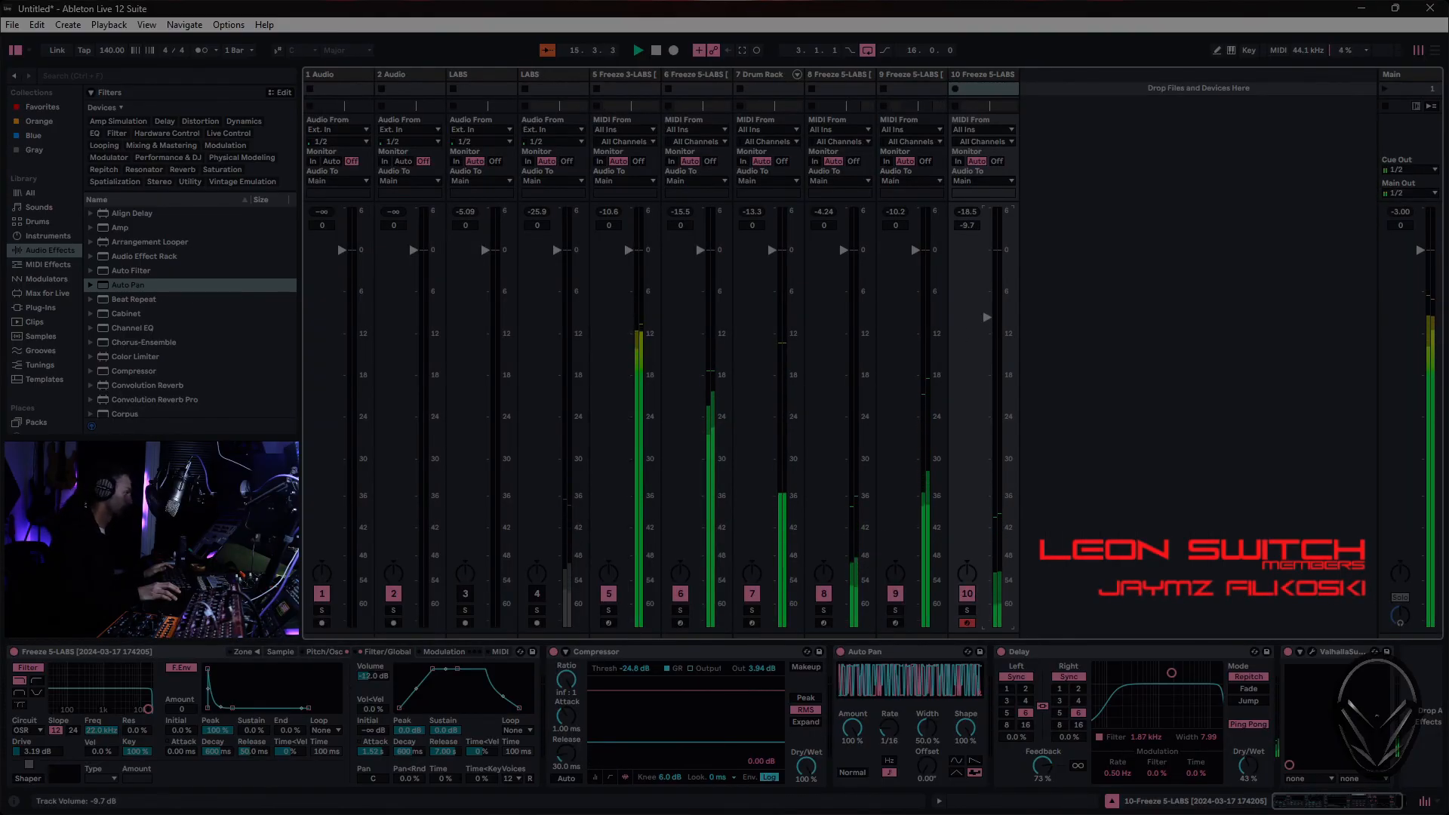
left_click_drag(987, 317, 987, 320)
key("Tab")
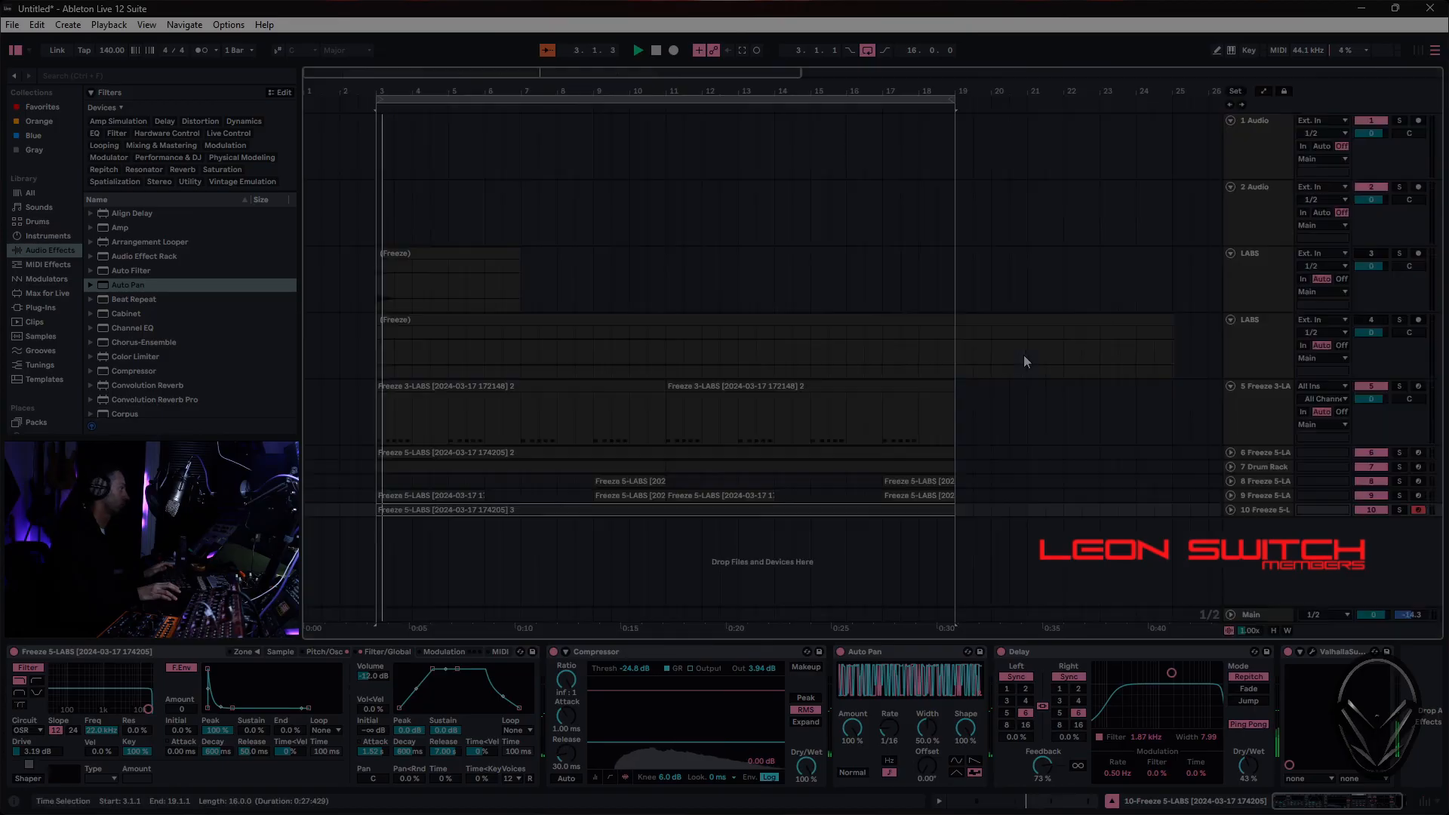
- Search the drum library for 909 and remove the Hihat filter
left_click(107, 74)
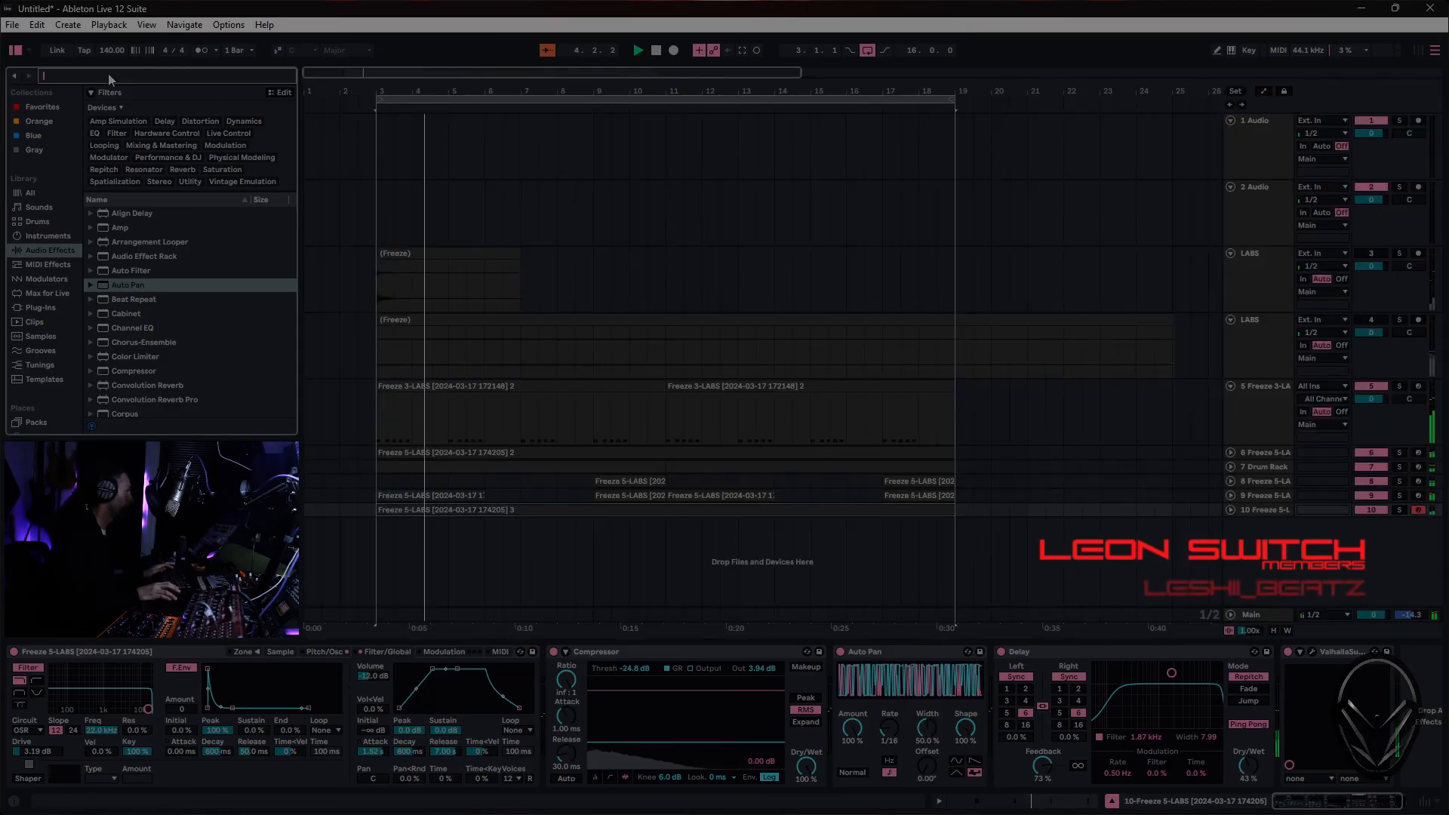
left_click(34, 222)
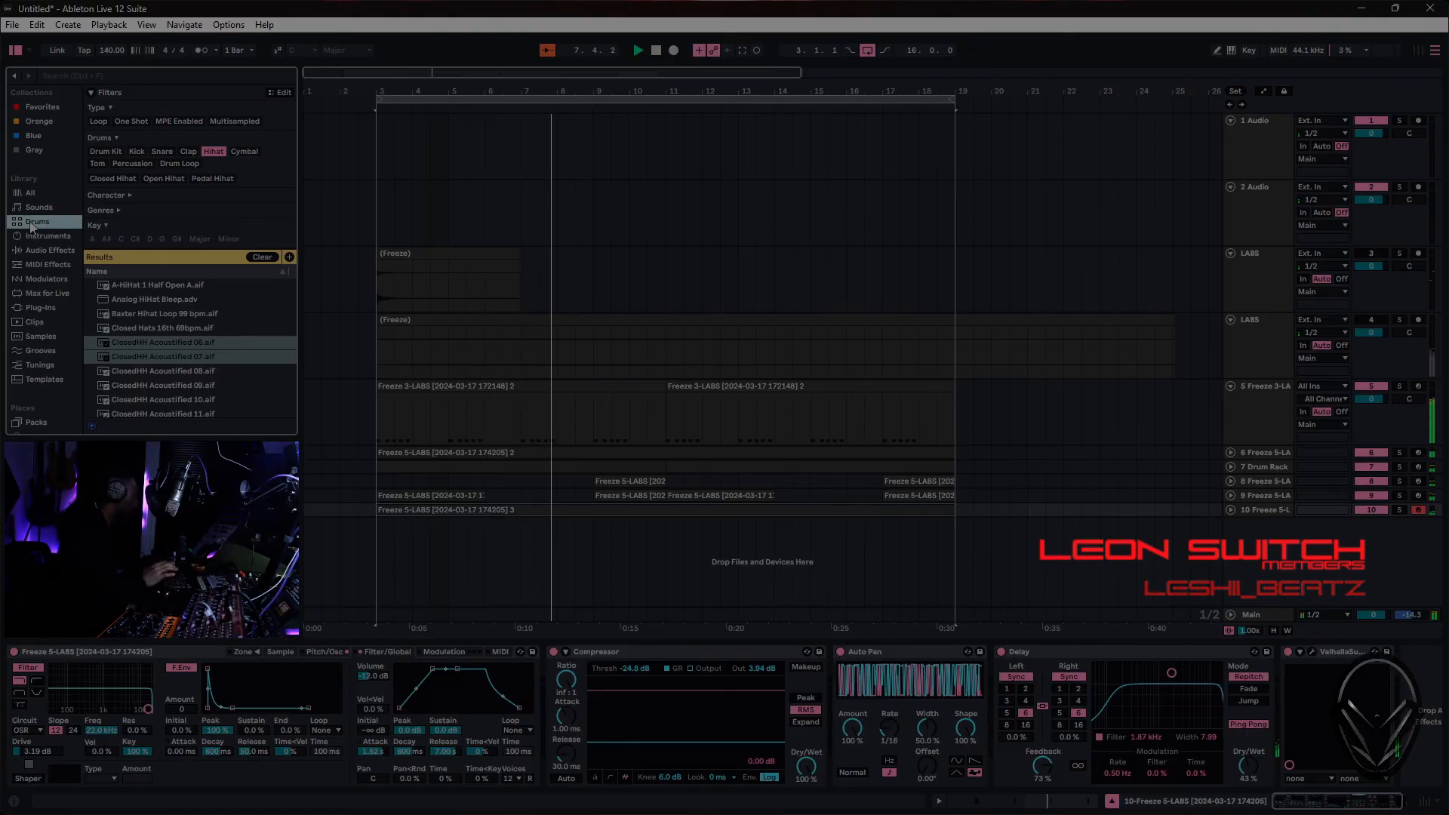
left_click(71, 73)
type("909")
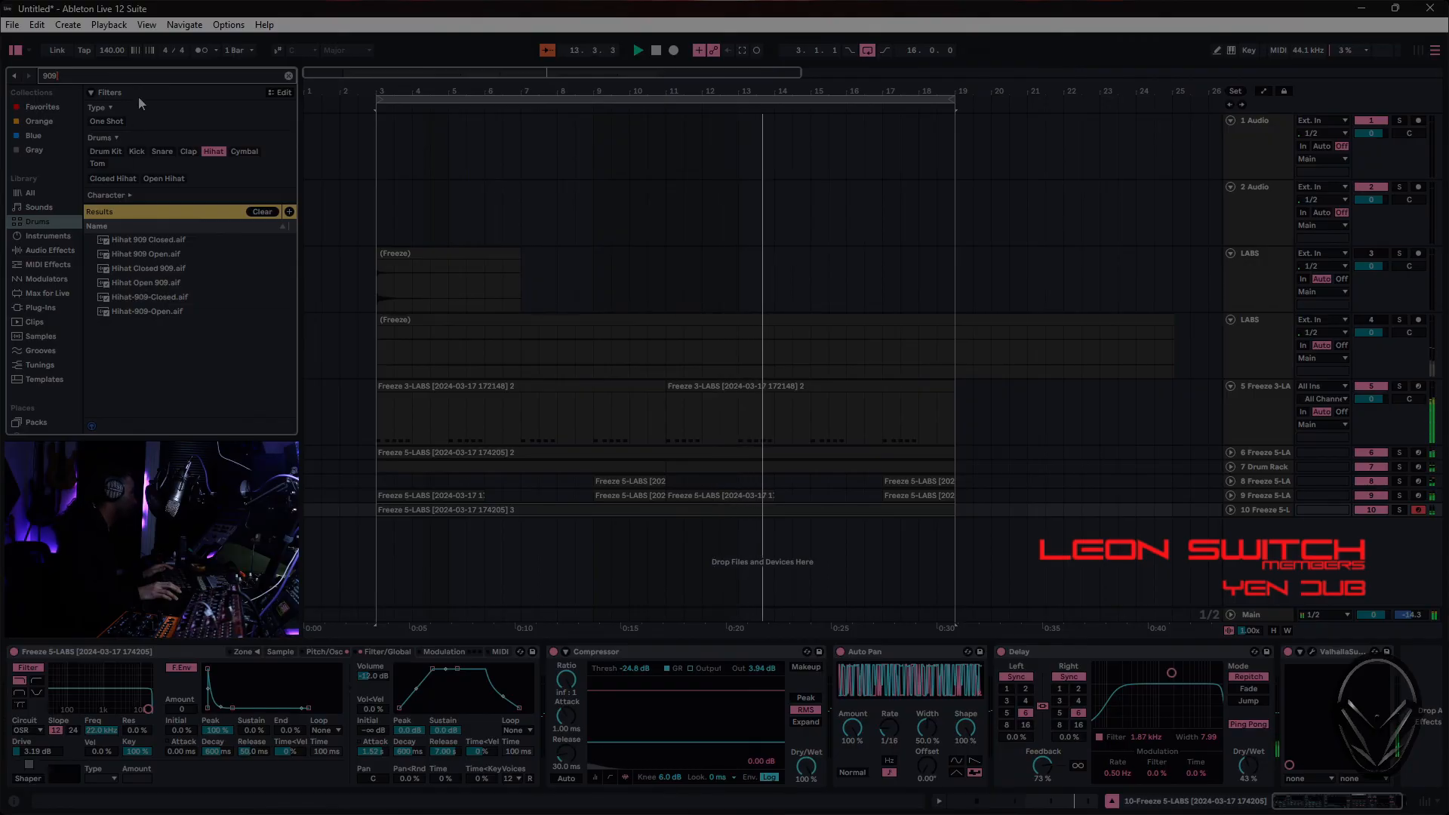
left_click(215, 151)
left_click(218, 153)
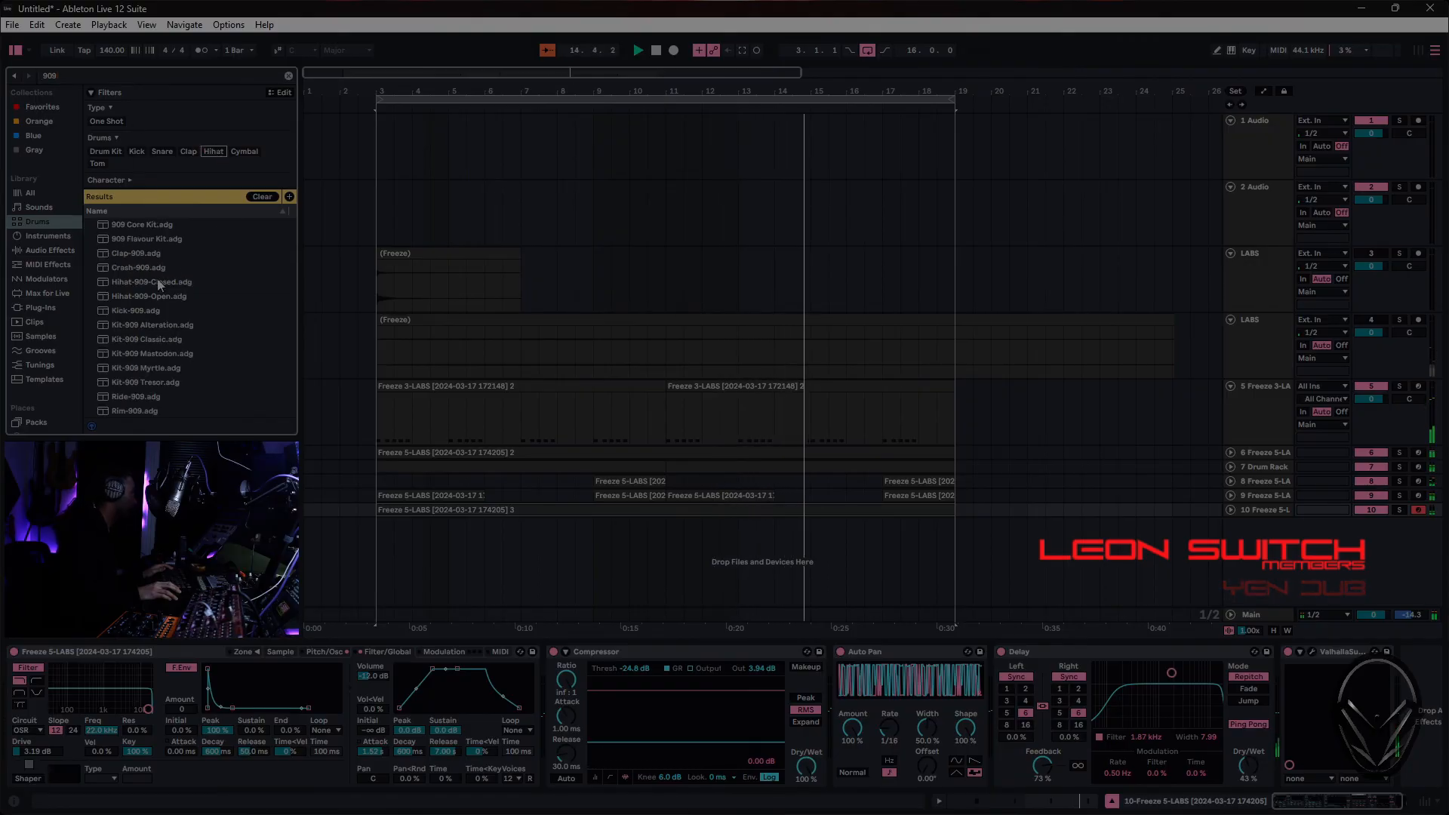
- Load the Ride-909 preset onto a new track and move its pad to the C1 slot
scroll(140, 392, "down", 1)
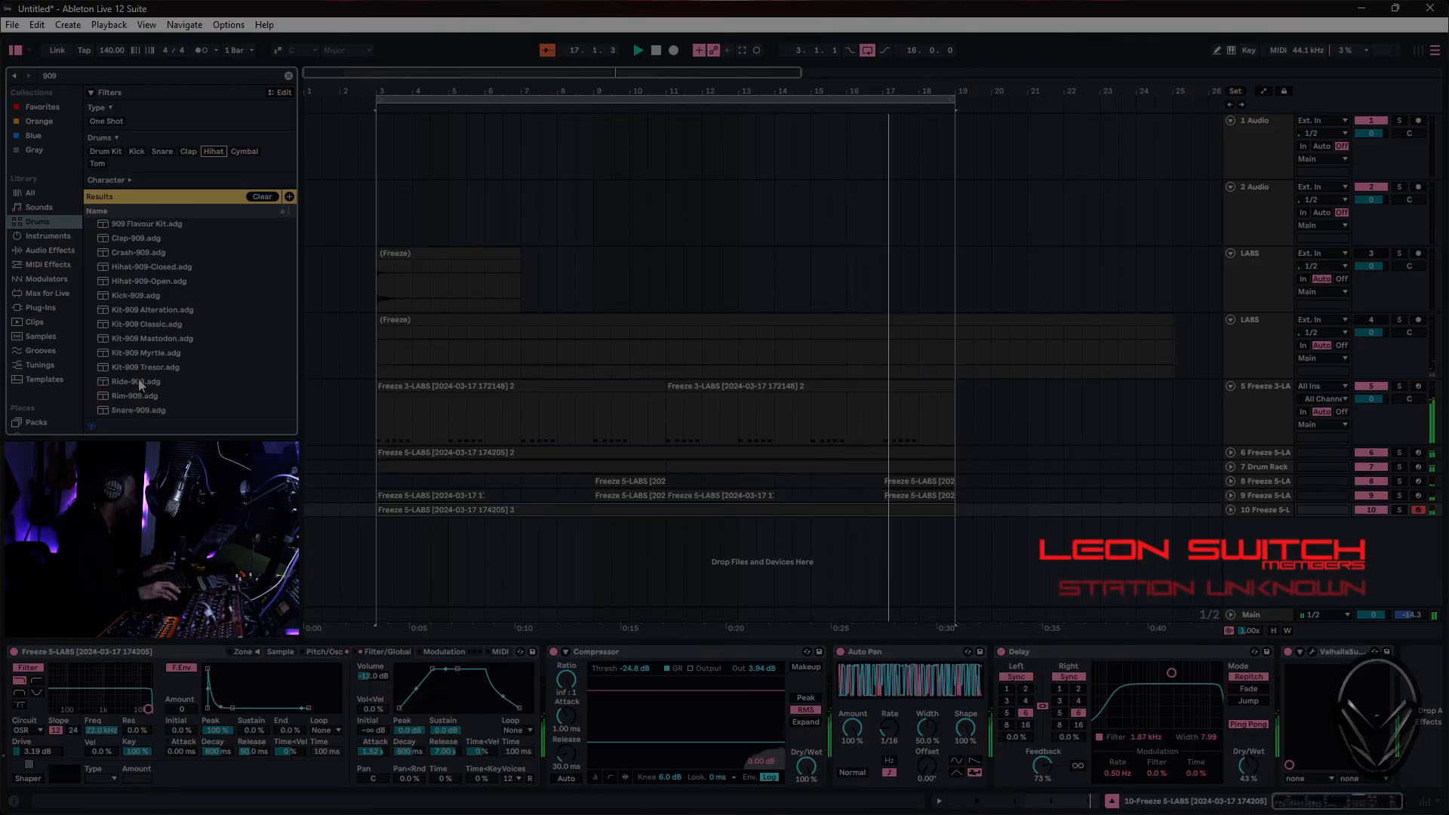
left_click(138, 381)
left_click_drag(138, 381, 454, 573)
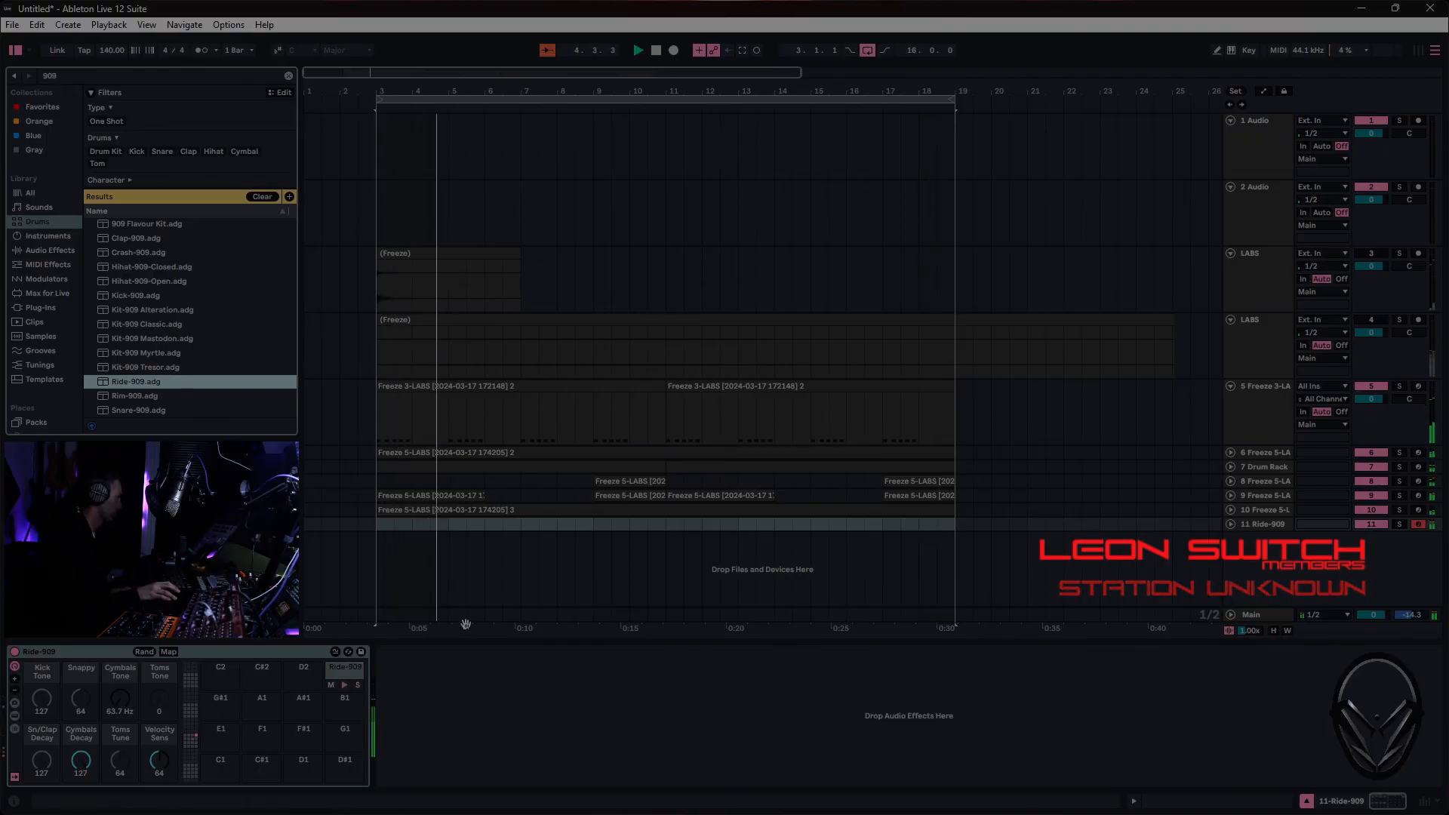
left_click_drag(338, 667, 231, 767)
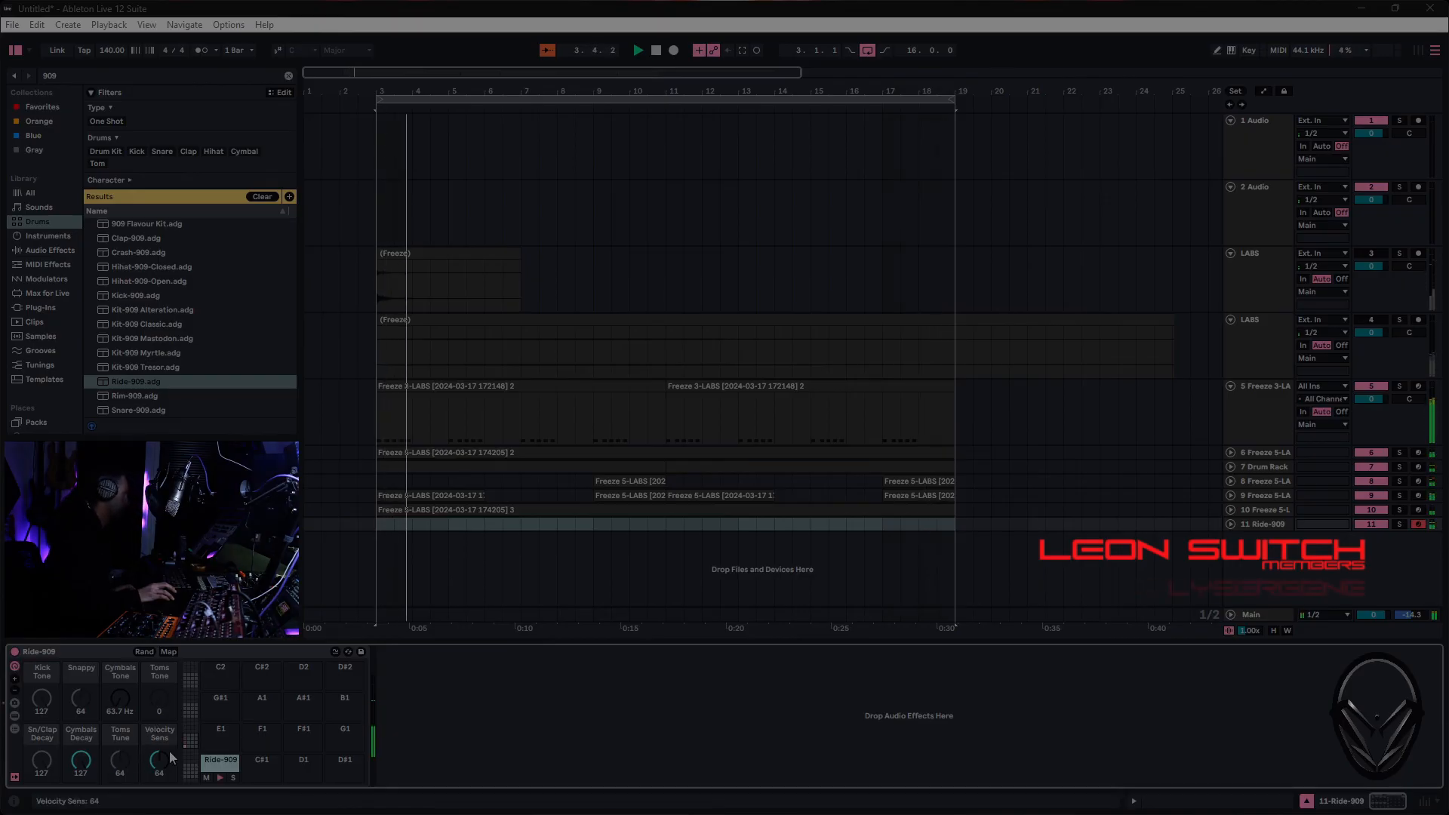
- Insert an empty eight-bar MIDI clip on the Ride-909 track from bar 3 and loop those eight bars
left_click(1270, 523)
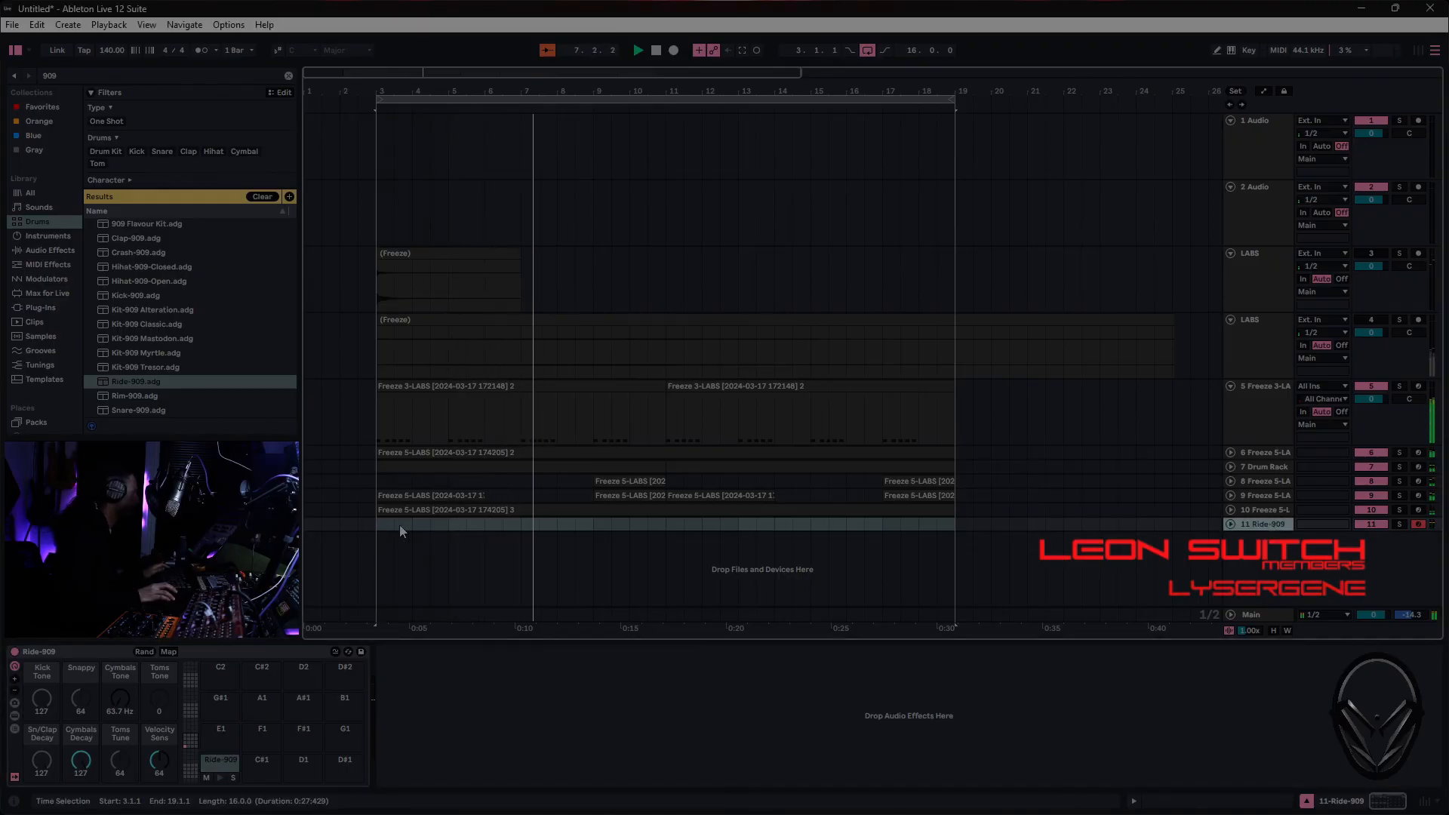
left_click_drag(380, 524, 656, 530)
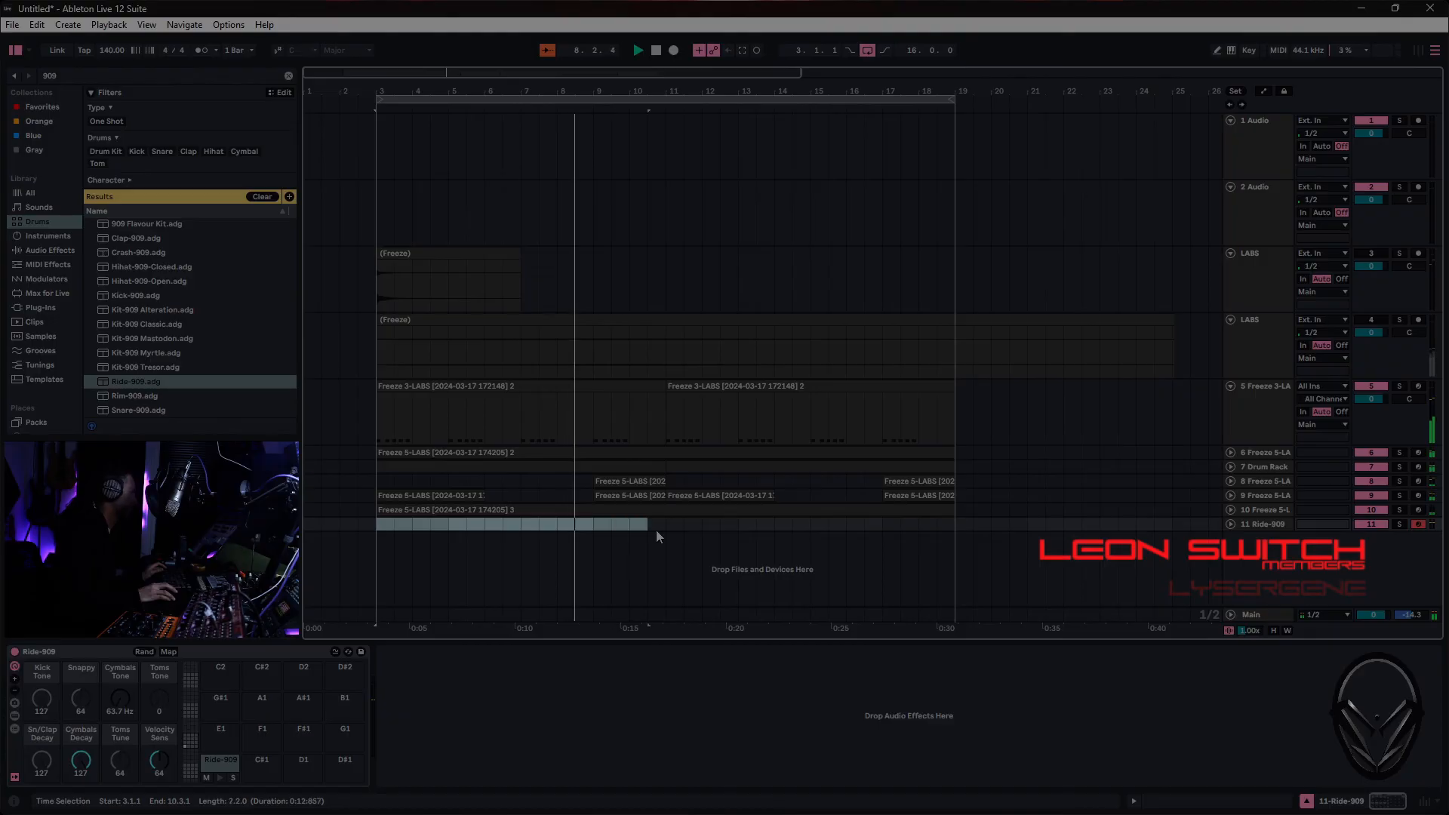
right_click(655, 530)
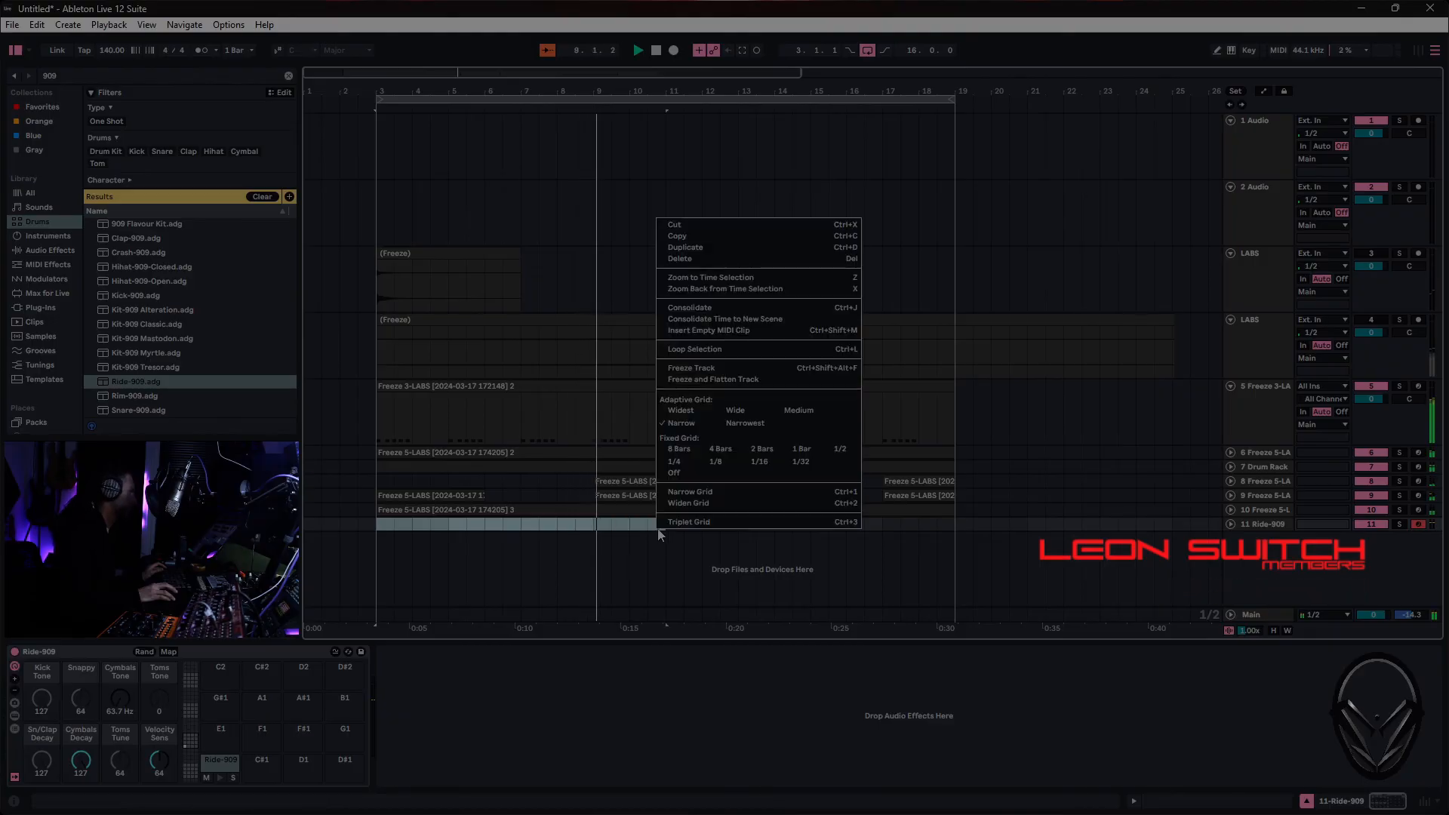
left_click(716, 330)
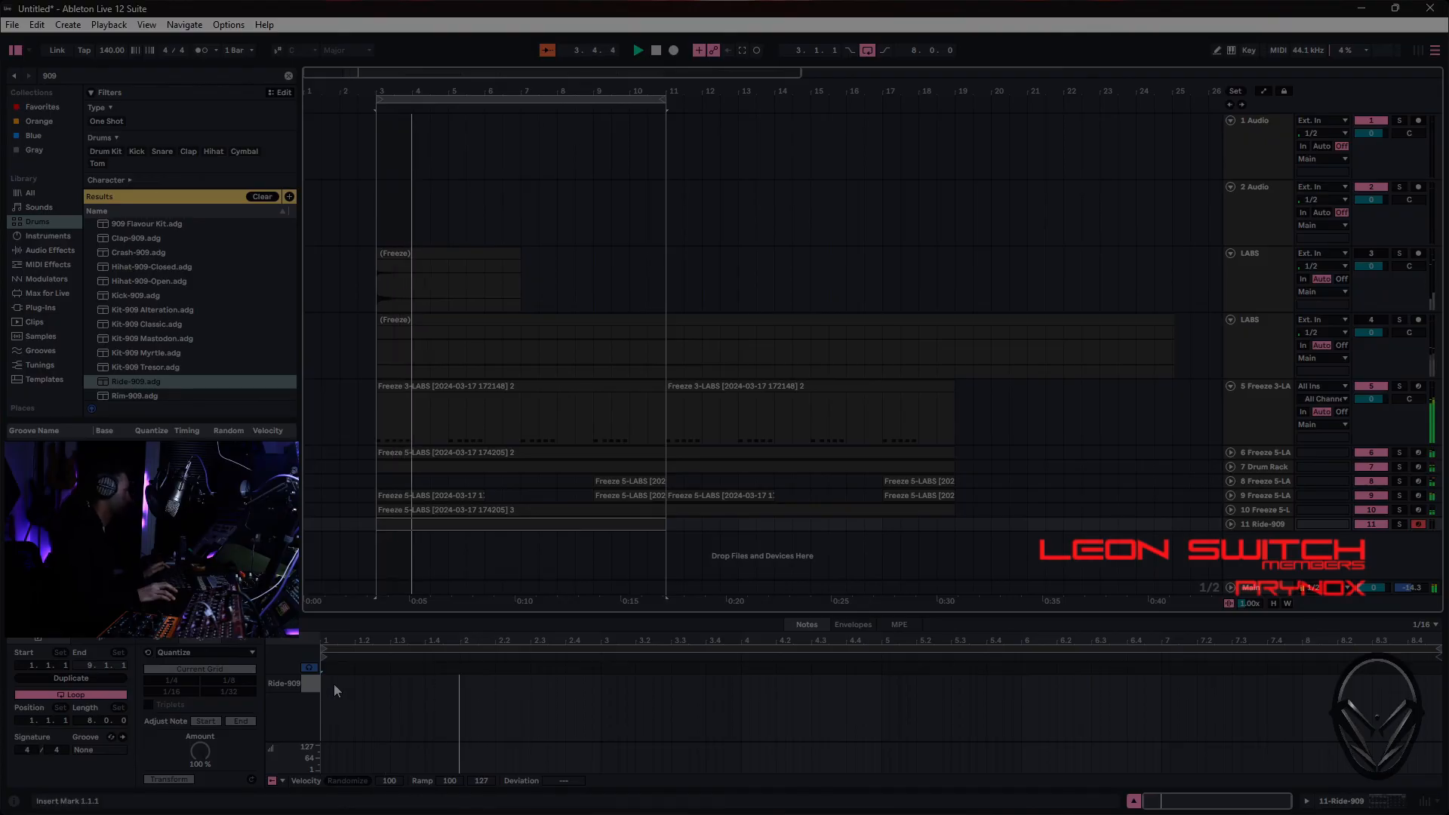
- Lower the Ride-909 track's volume to -1.3 dB
key("Tab")
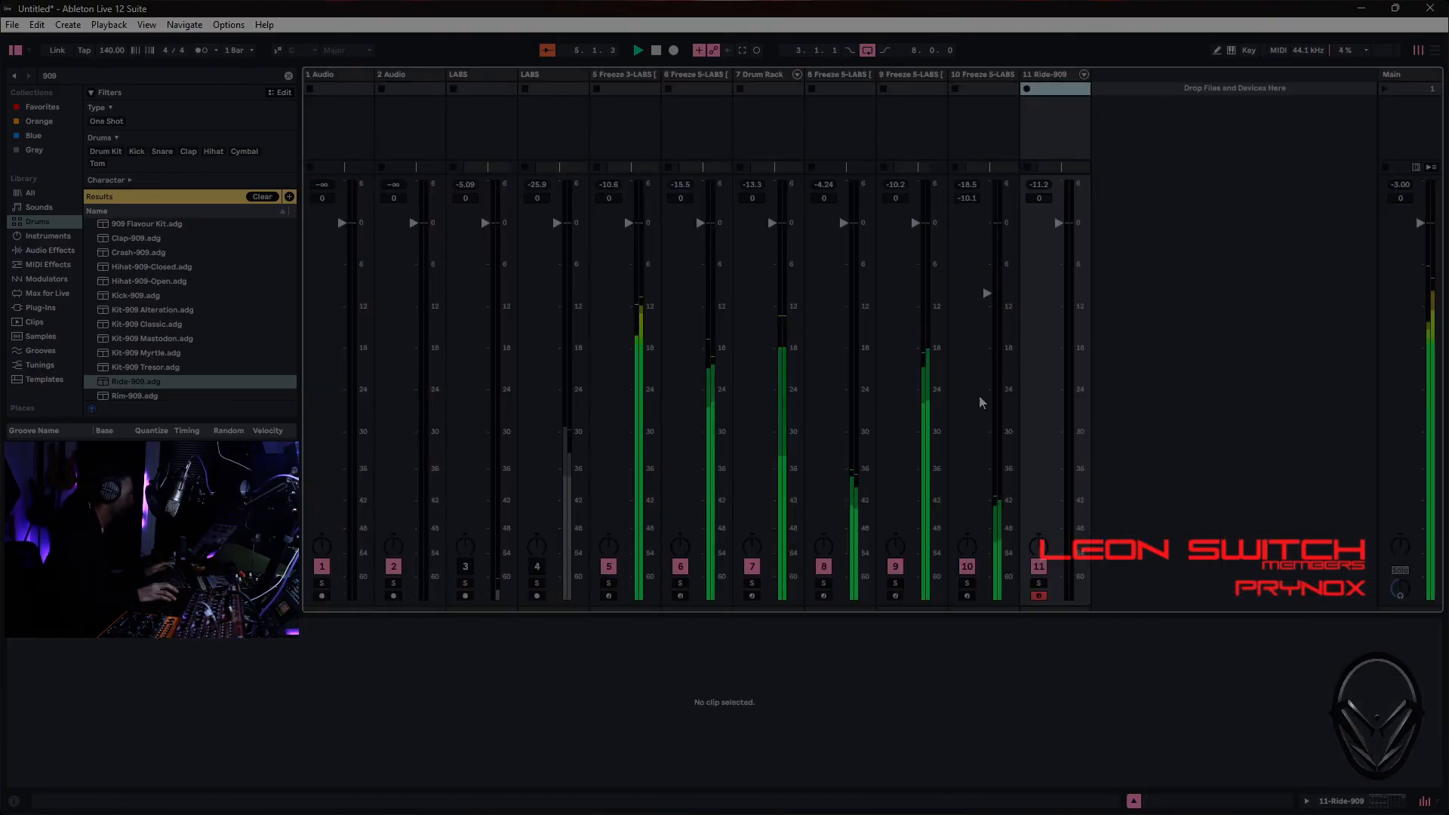
left_click_drag(1083, 317, 1083, 322)
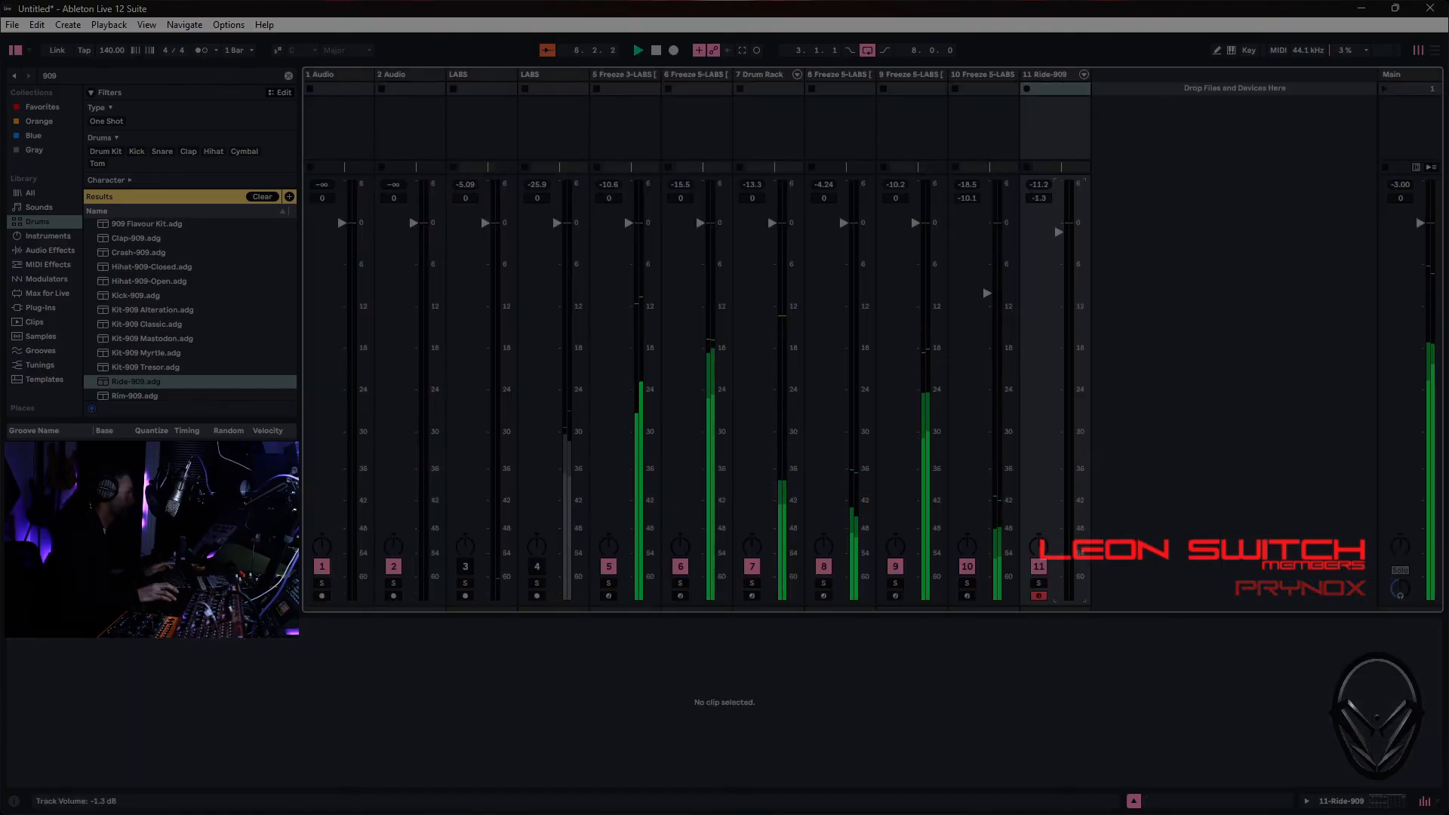
key("Tab")
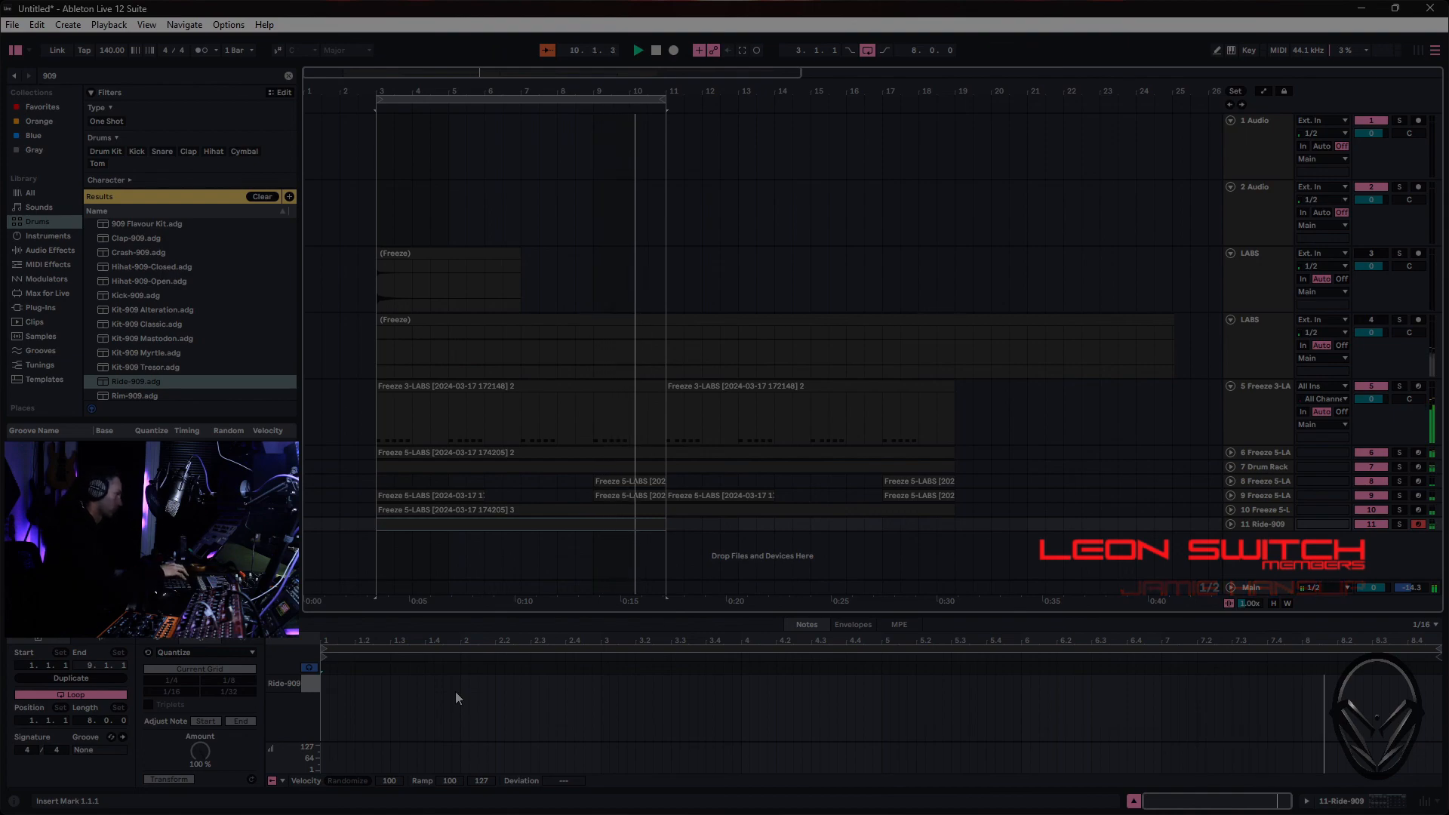
- Record a ride pattern on the Ride-909 track over the loop and quantize its notes to a 1/8 grid
key("F9")
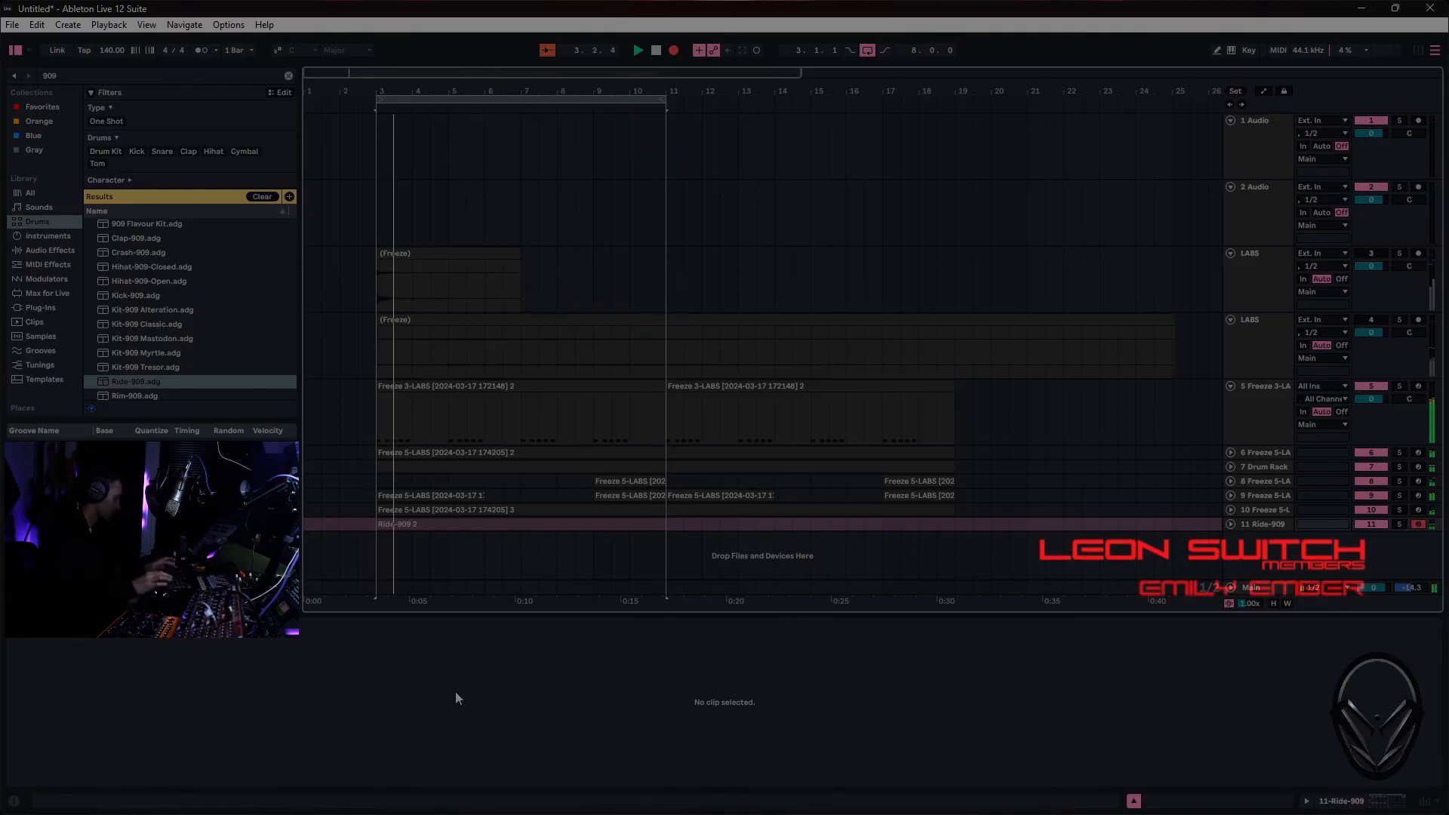
key("F9")
right_click(668, 709)
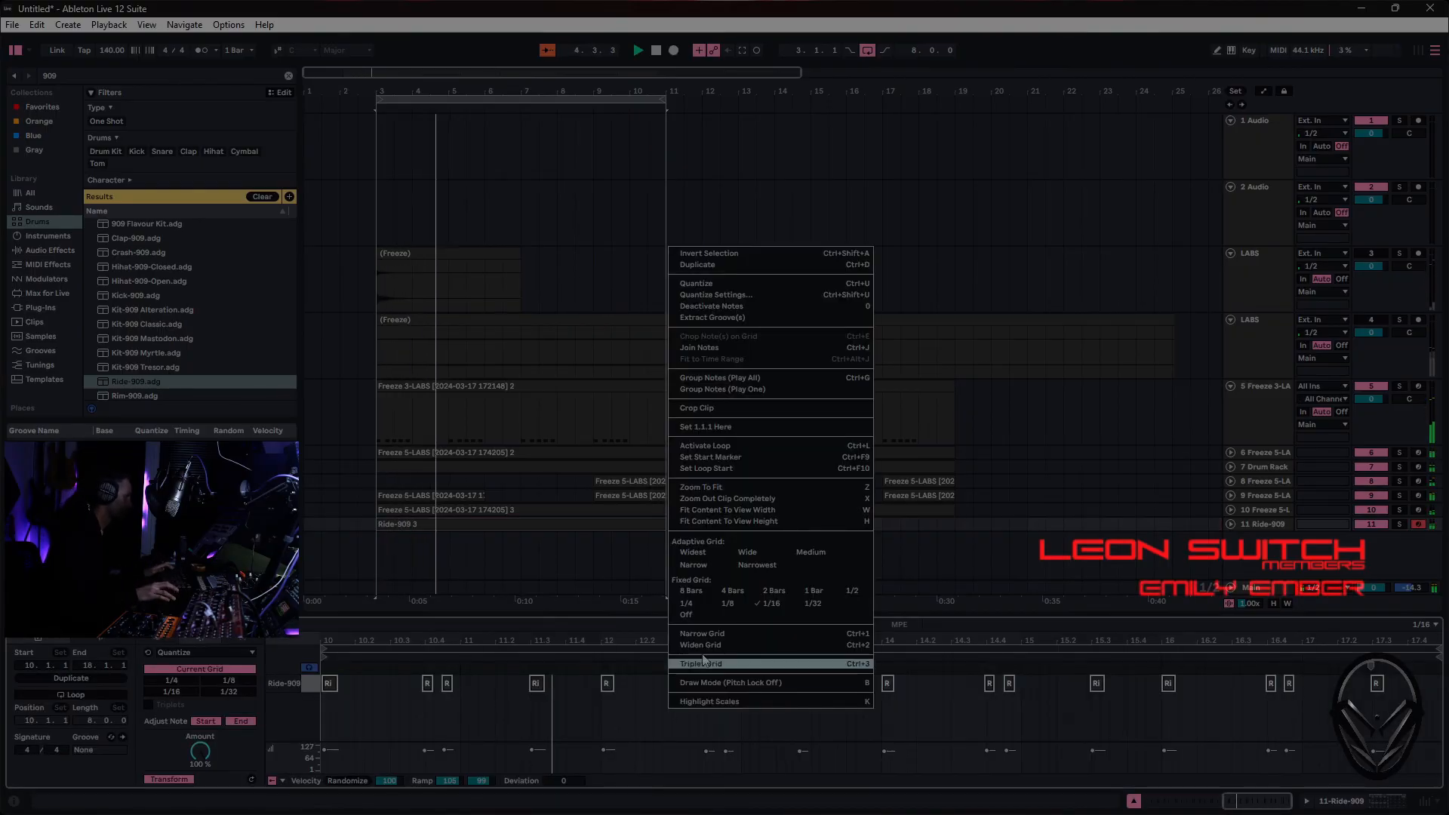
left_click(727, 603)
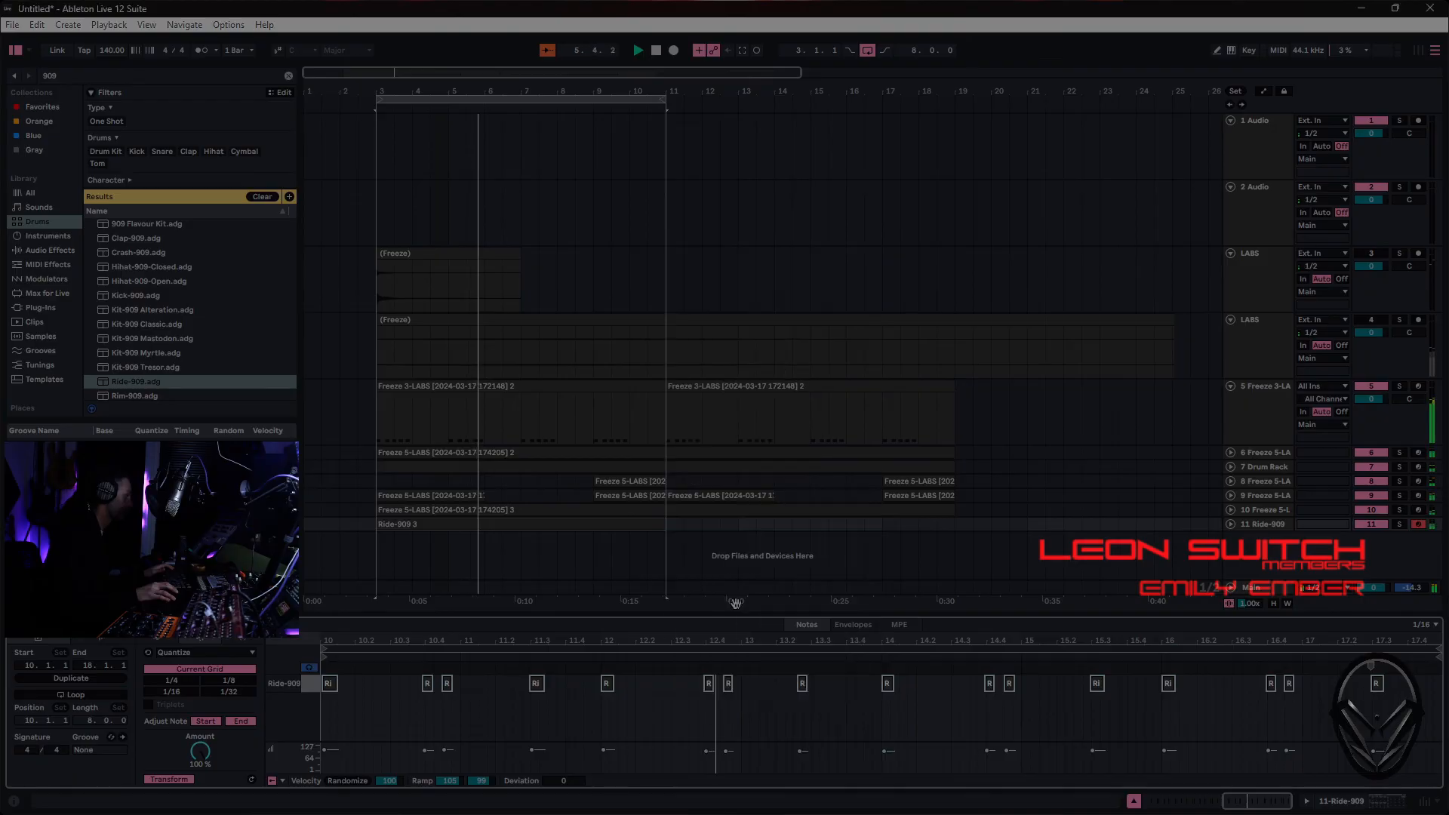
right_click(720, 729)
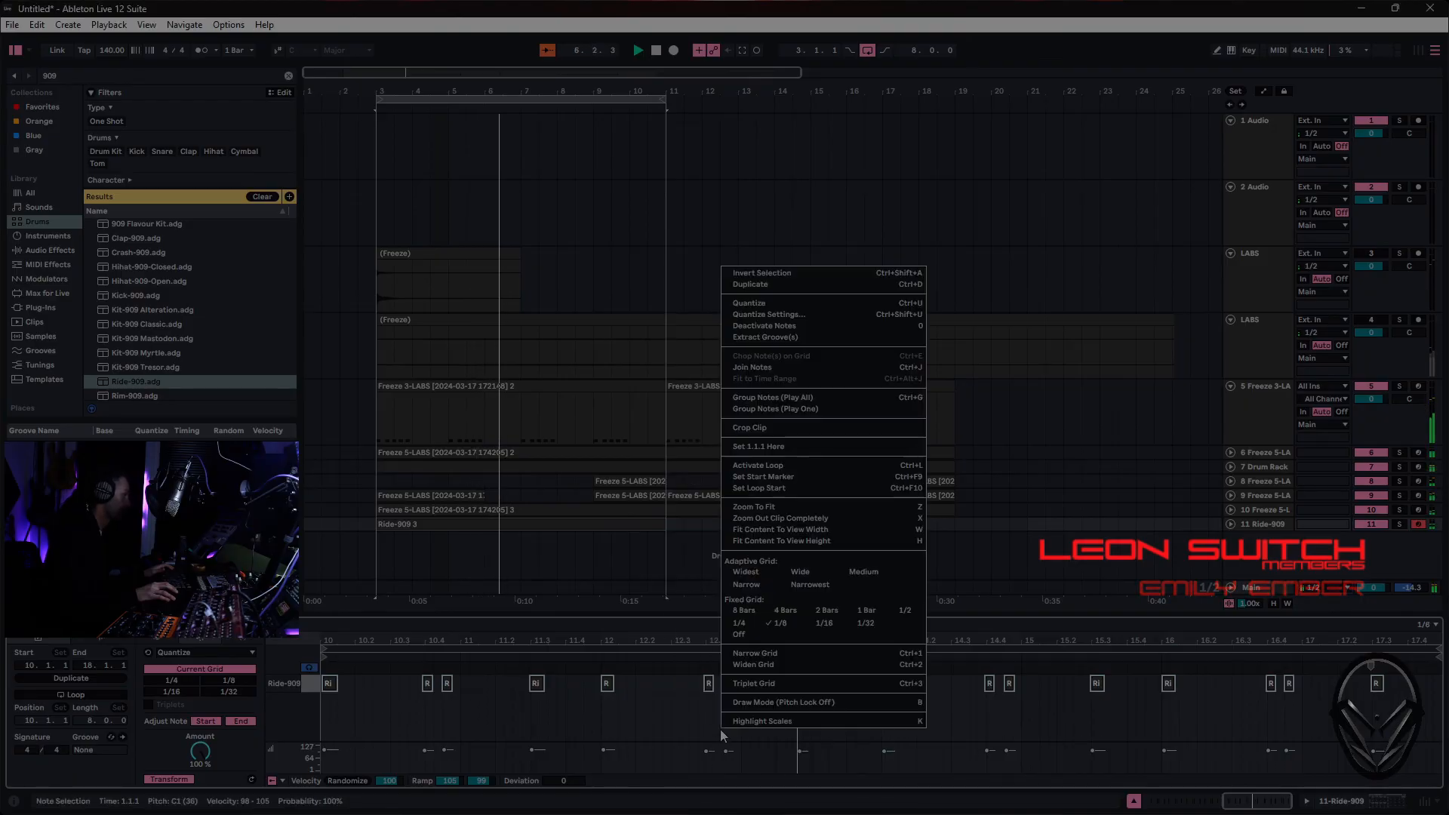
left_click(809, 304)
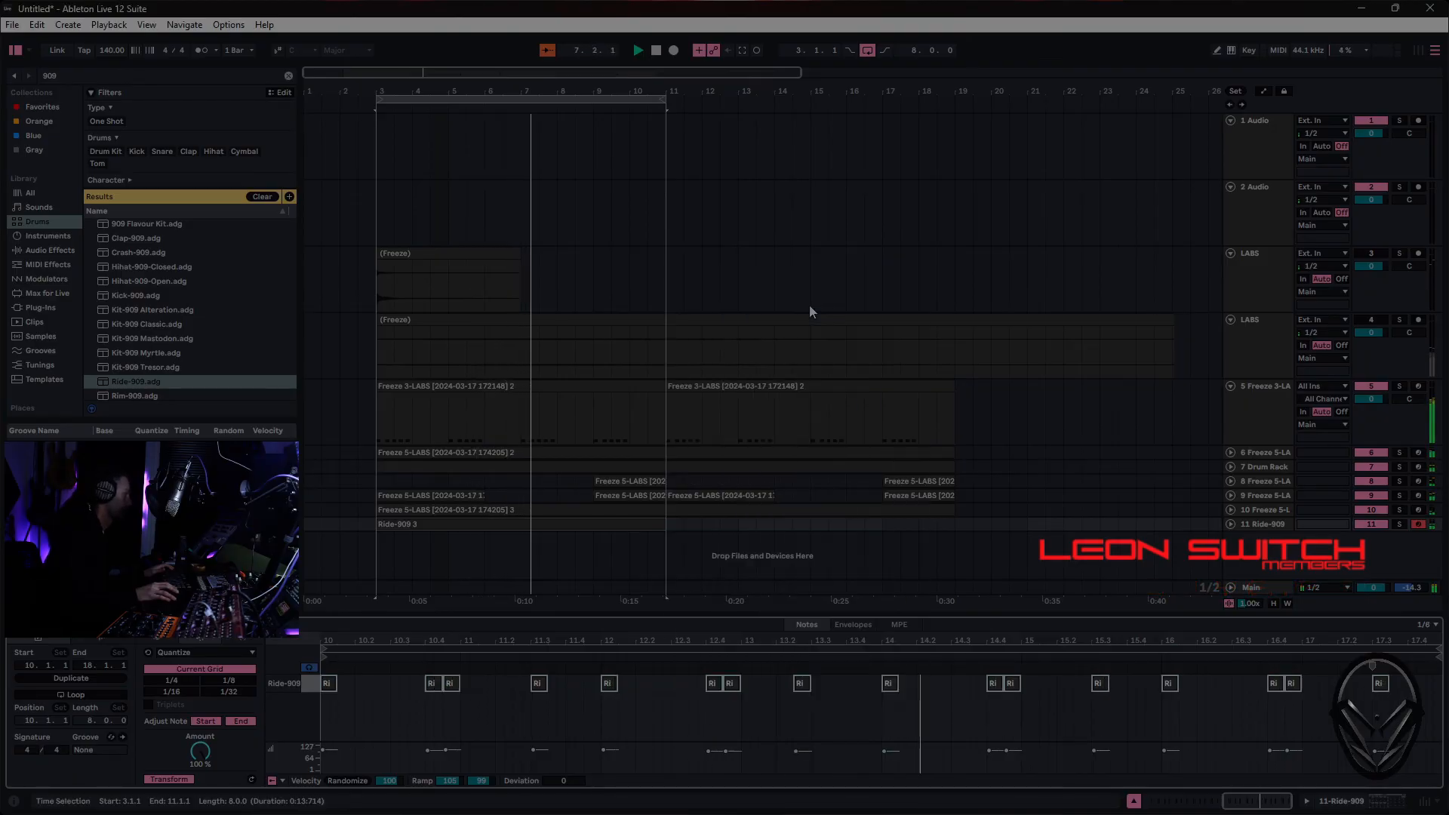
left_click(775, 721)
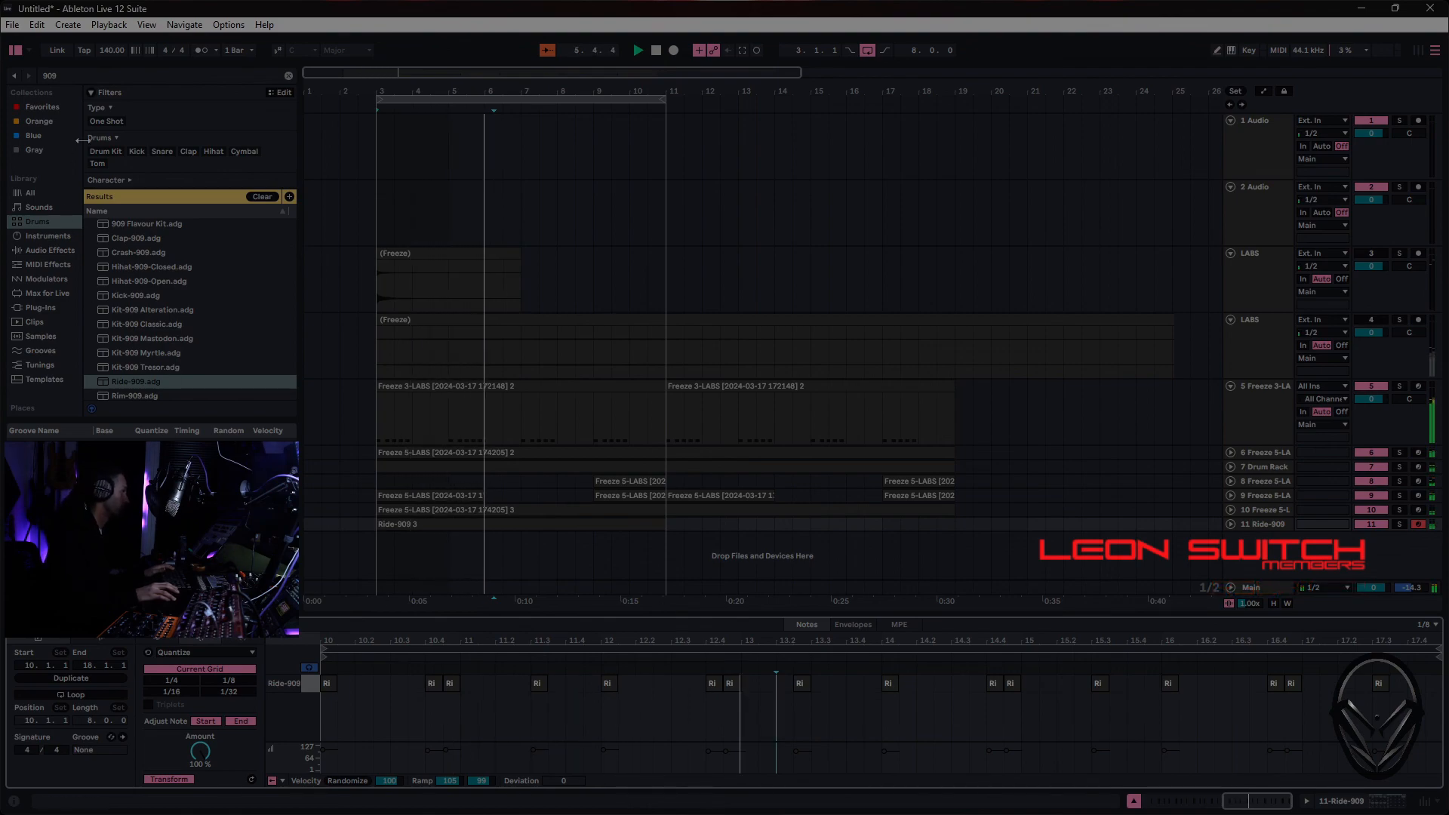
- Clear the drum search and add a Delay audio effect to the Ride-909 track
left_click(262, 196)
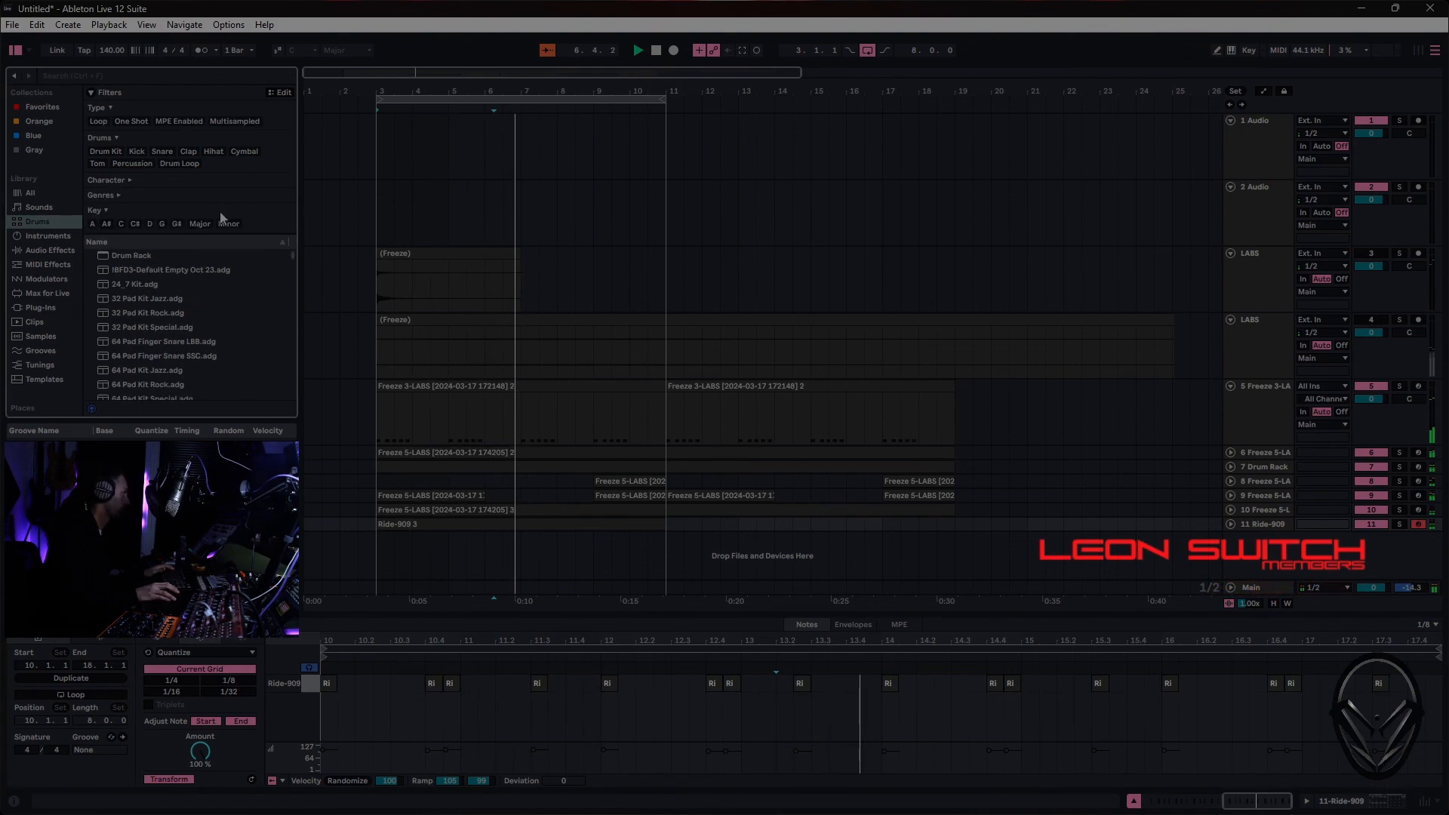
left_click(50, 249)
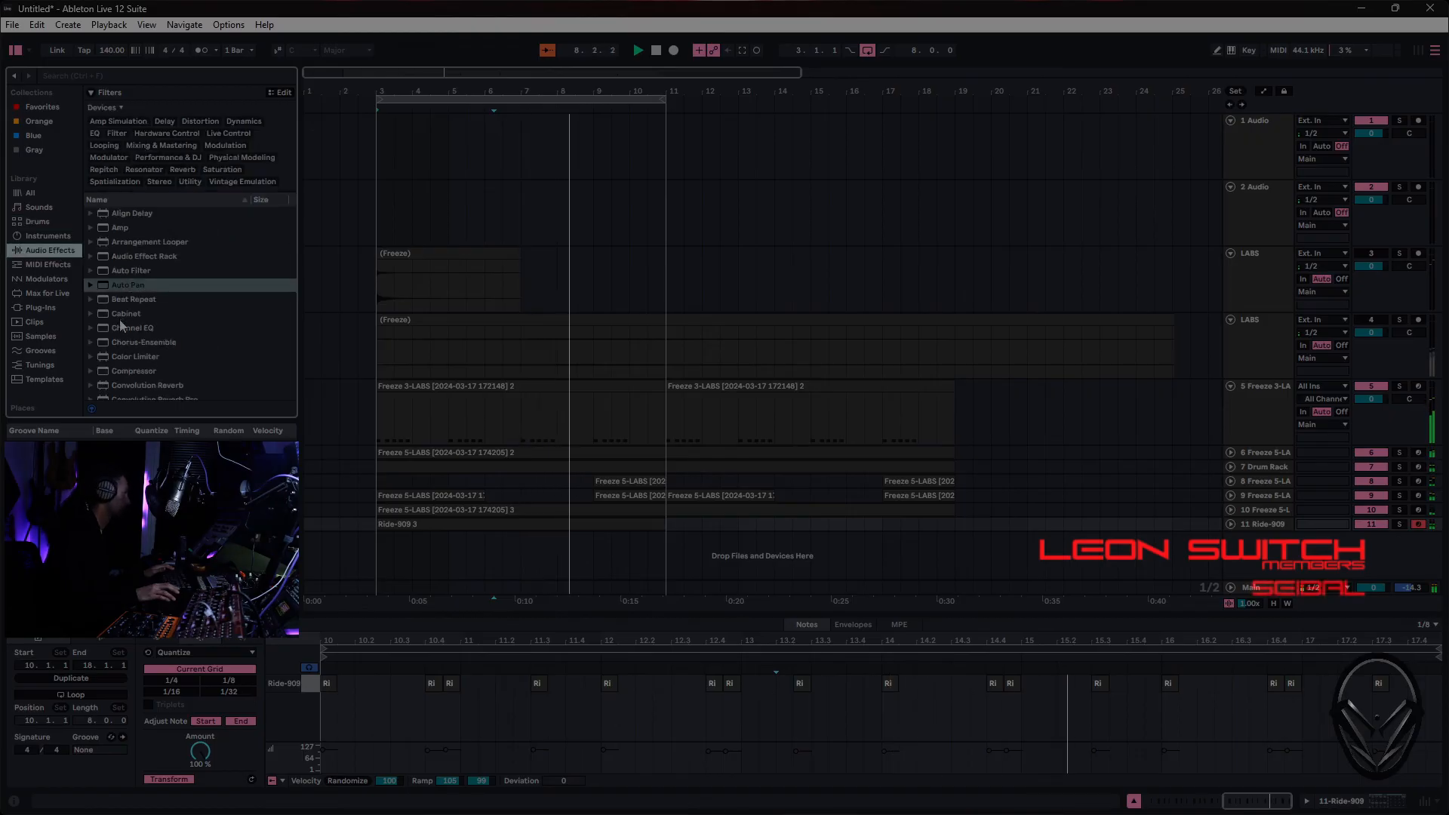
scroll(121, 334, "down", 5)
scroll(124, 334, "down", 3)
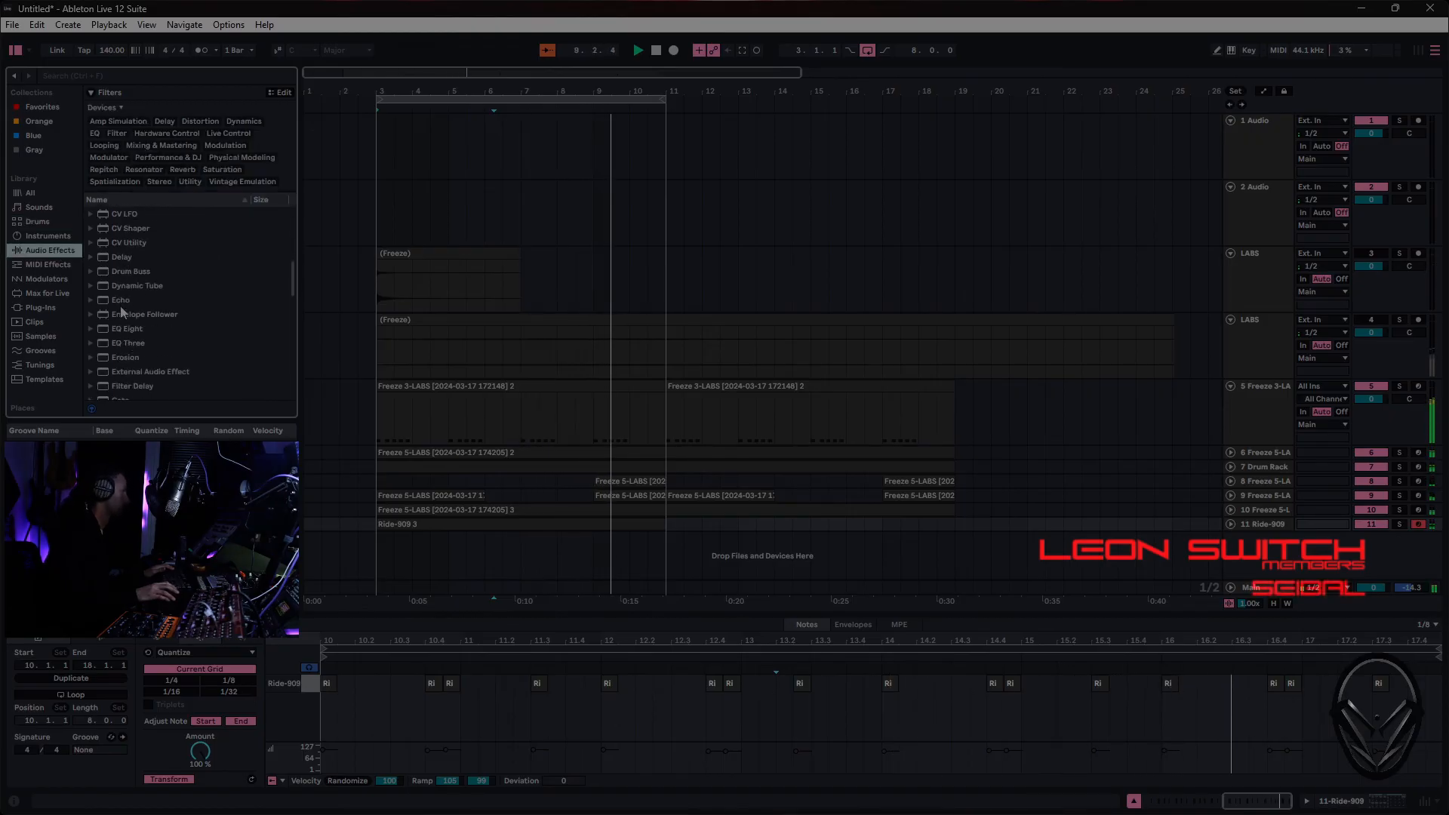
double_click(122, 257)
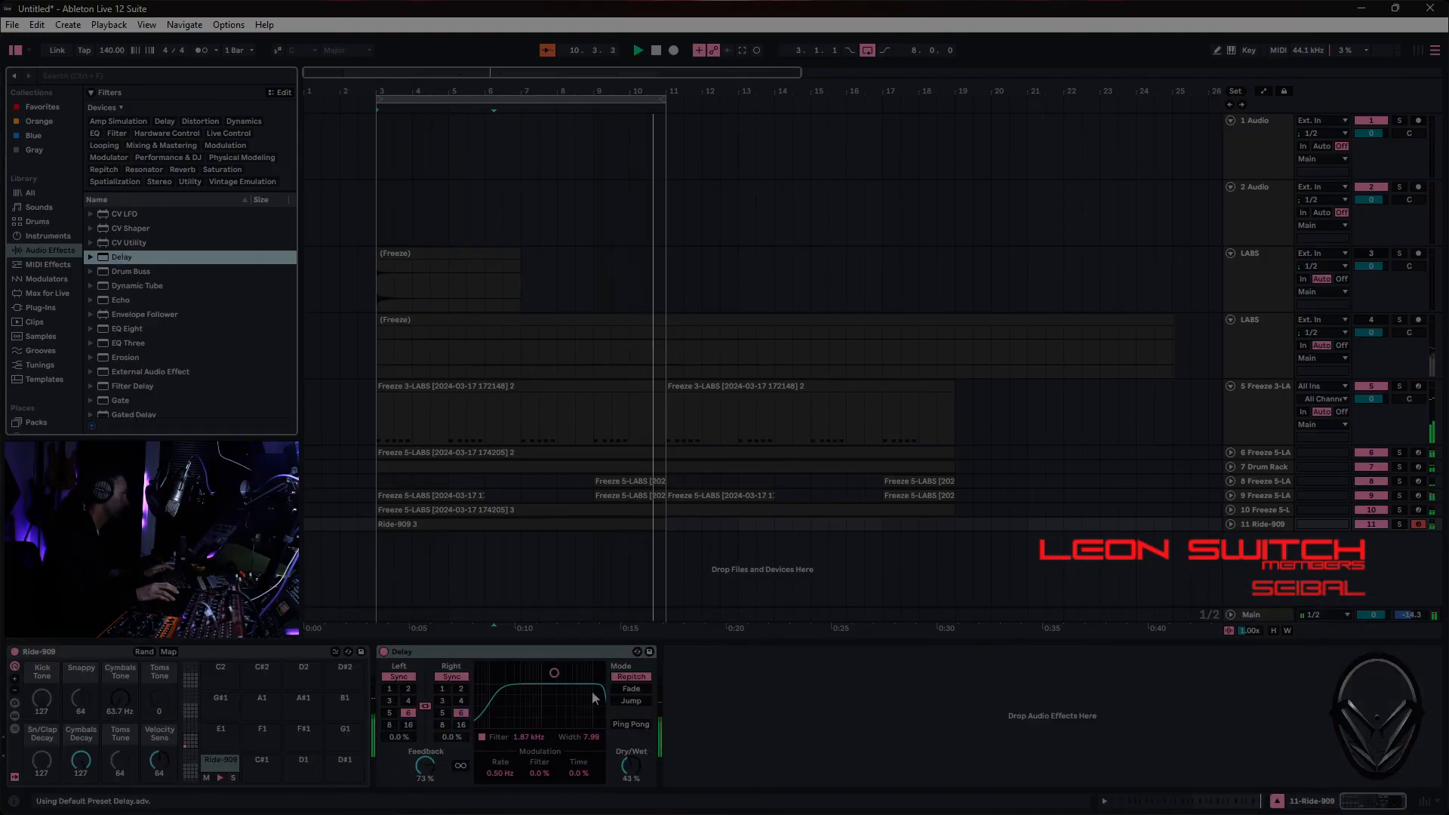
- Reduce the Delay's dry/wet, set its feedback to 30%, and set its filter to 2.72 kHz with a width of 6.99
left_click_drag(625, 766, 626, 769)
left_click_drag(413, 769, 413, 798)
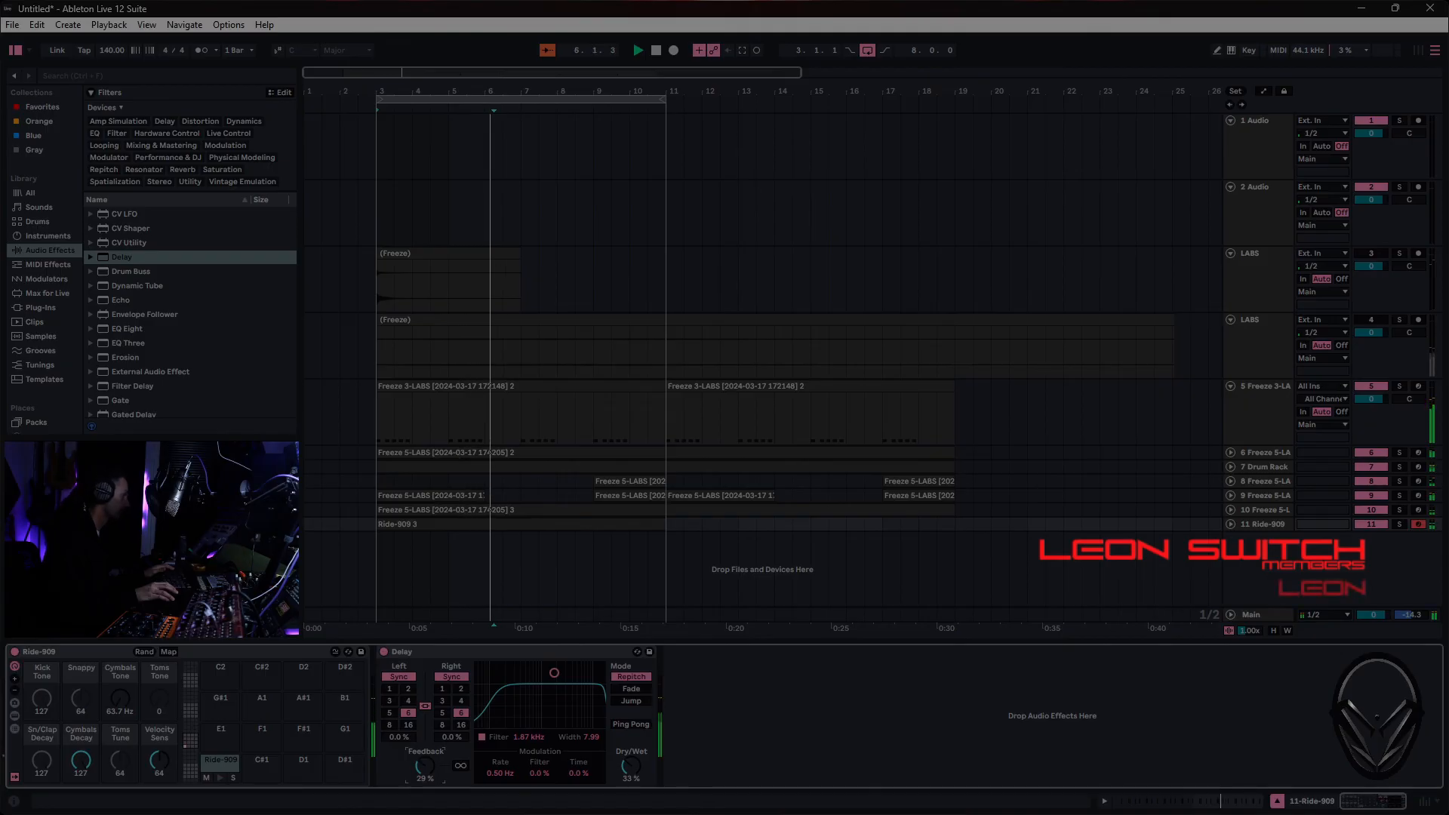
left_click_drag(422, 767, 423, 765)
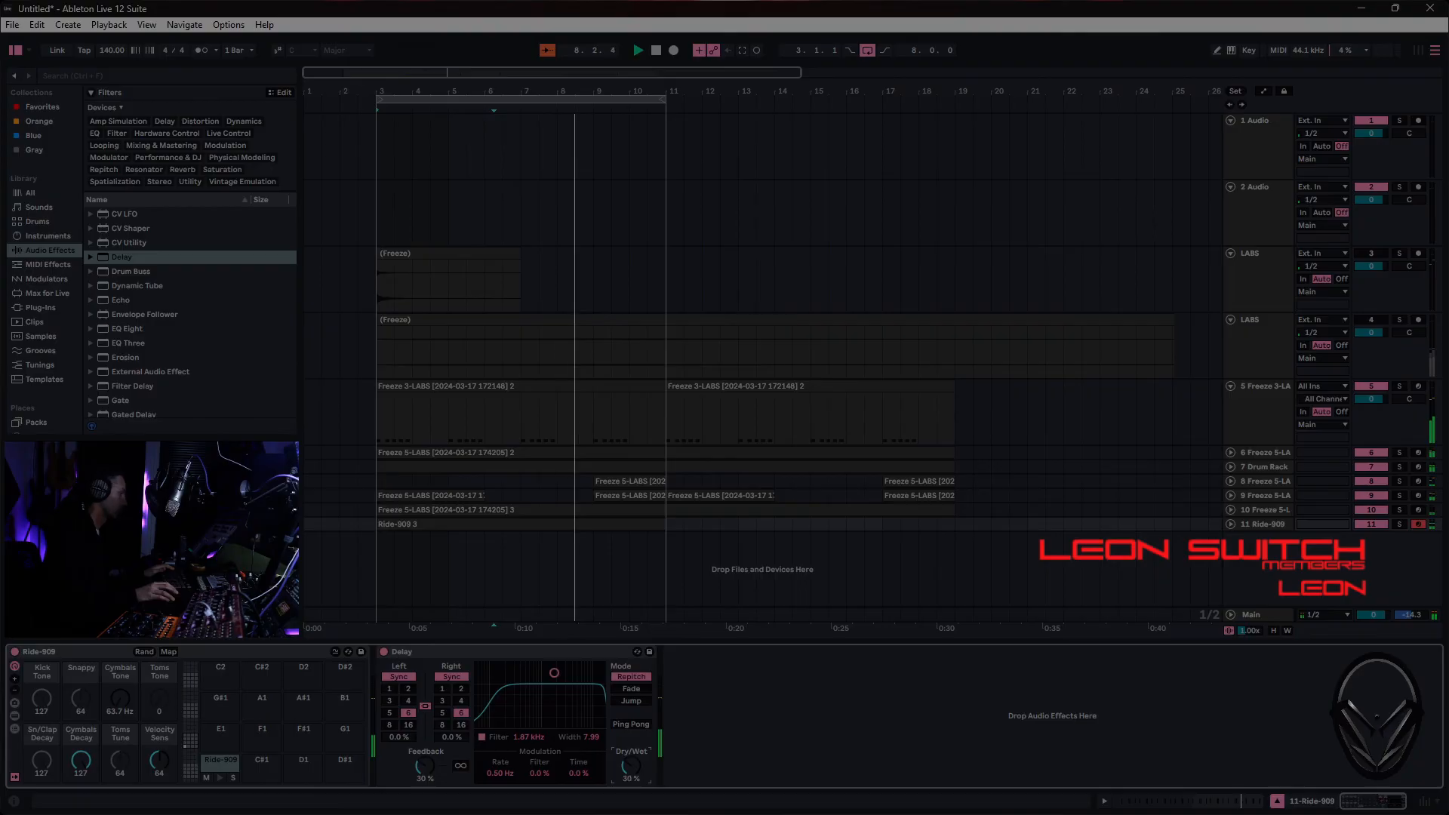
left_click_drag(550, 677, 561, 682)
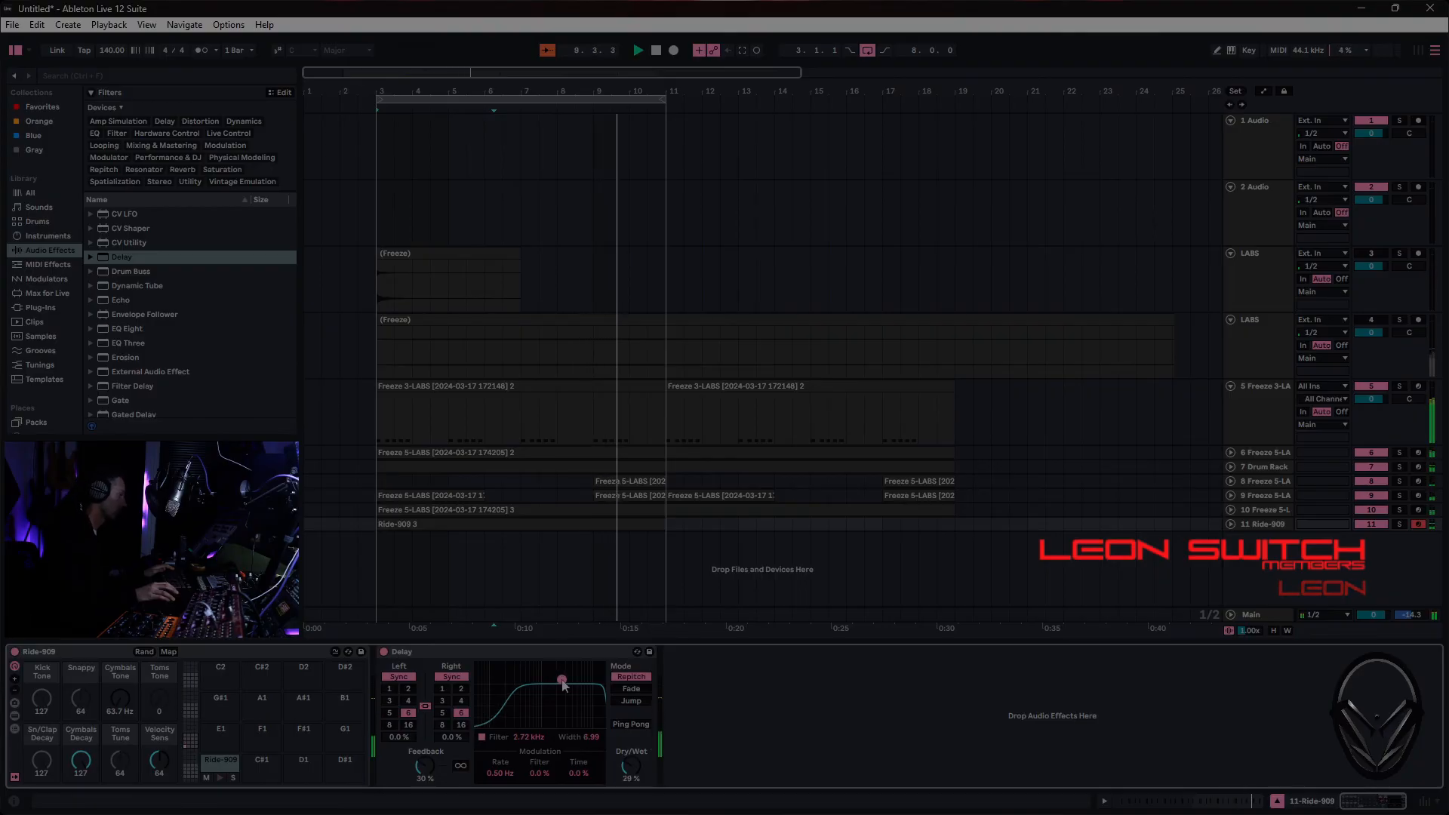
left_click_drag(627, 768, 627, 771)
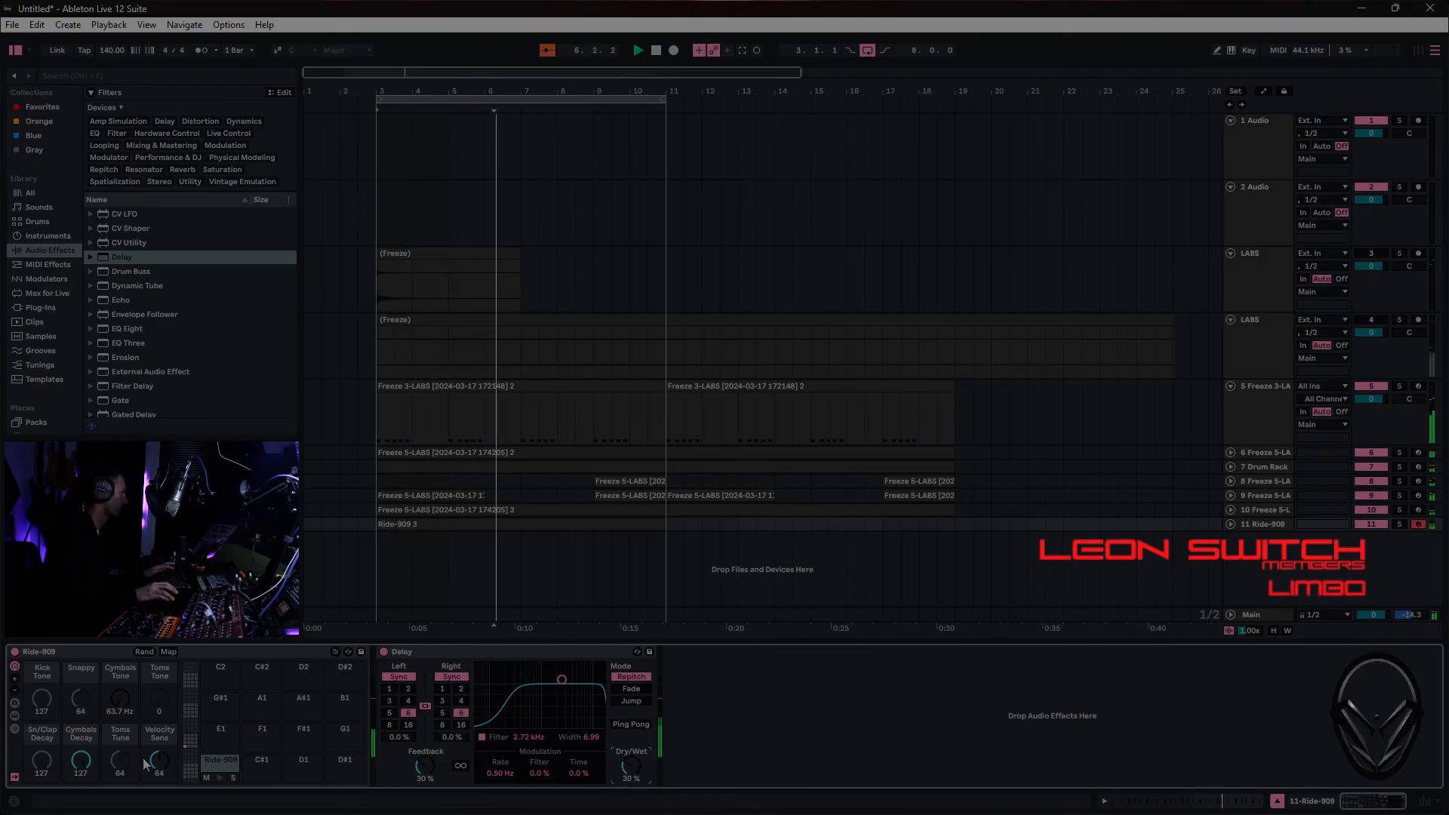
- Shorten the Ride-909's Cymbals Decay and set the Delay's dry/wet to 34% and feedback to 31%
mouse_move(81, 761)
left_mouse_down()
mouse_move(81, 798)
mouse_move(81, 759)
left_mouse_up()
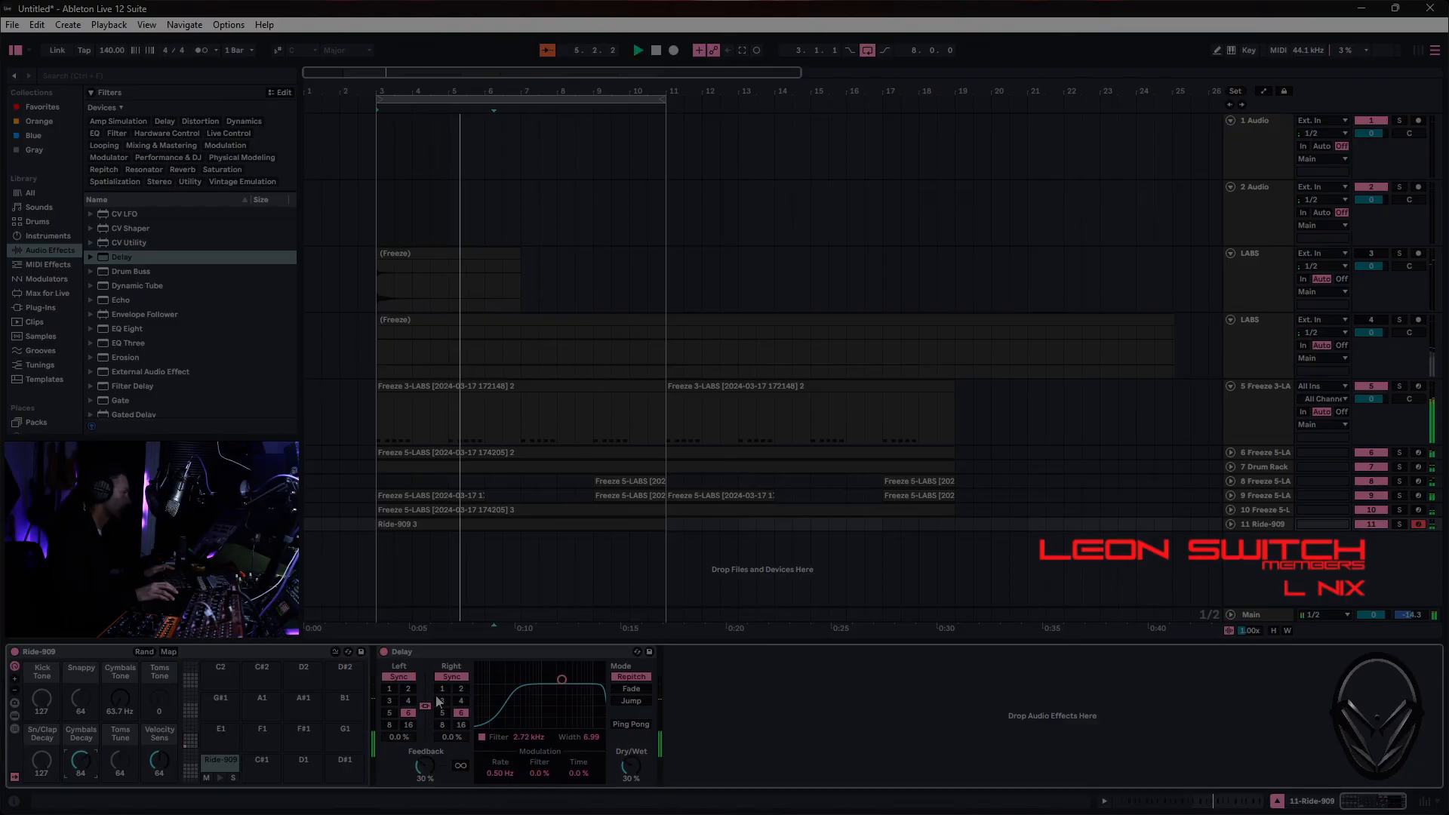
left_click_drag(631, 765, 631, 761)
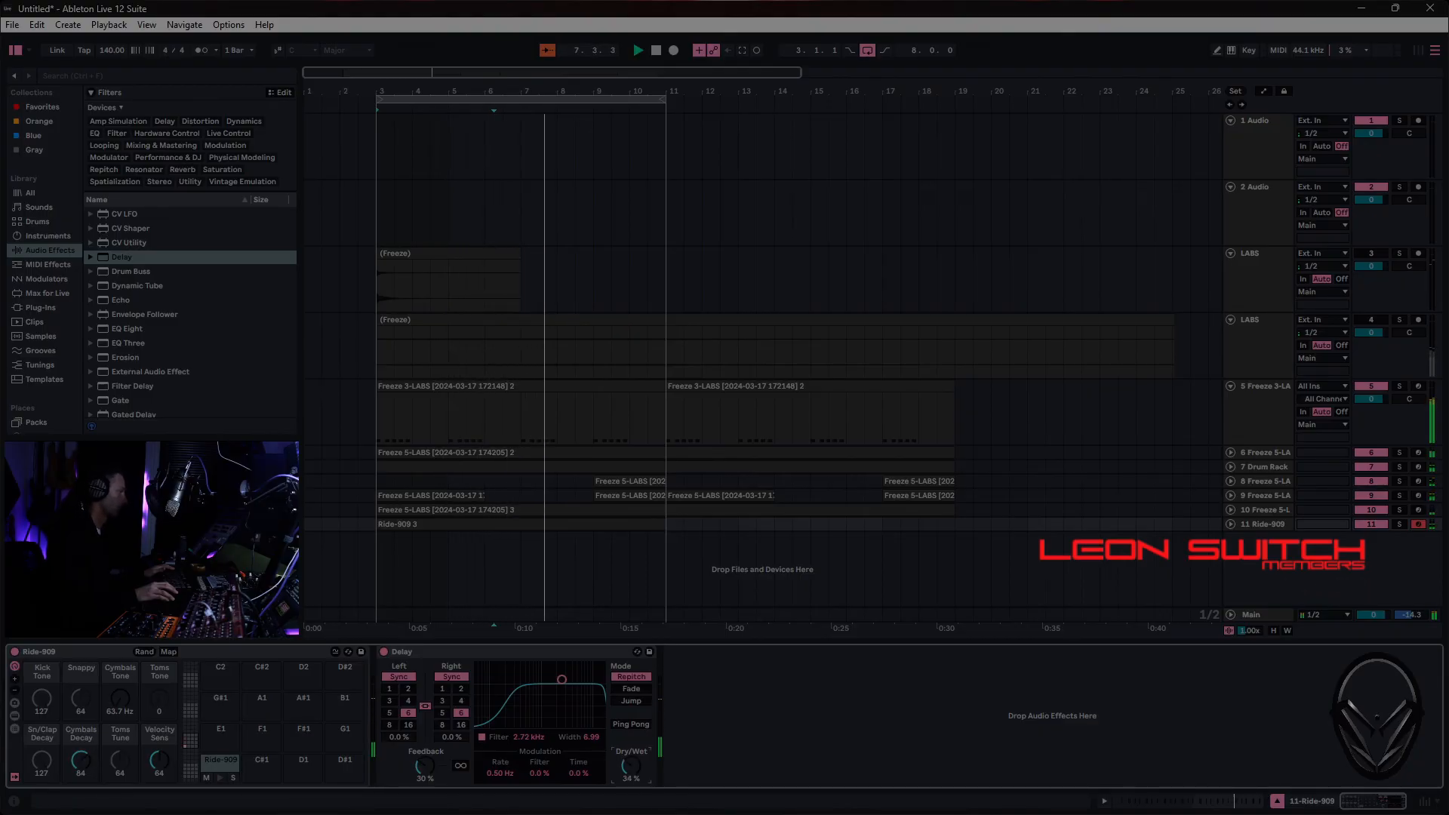
left_click(425, 765)
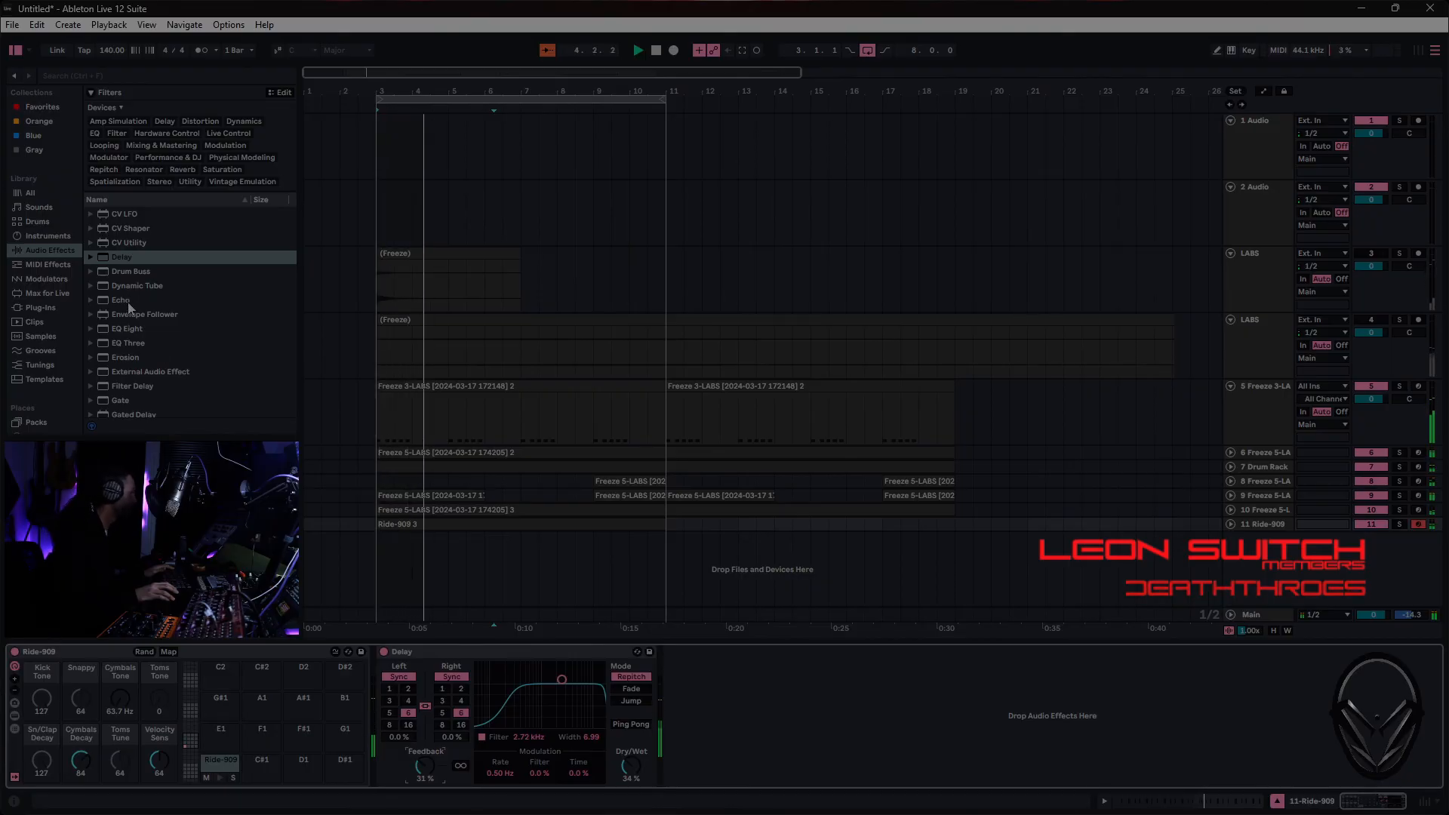
- Add an Auto Filter to the Ride-909 track and set it to high-pass at 532 Hz with 0% resonance
scroll(128, 253, "up", 7)
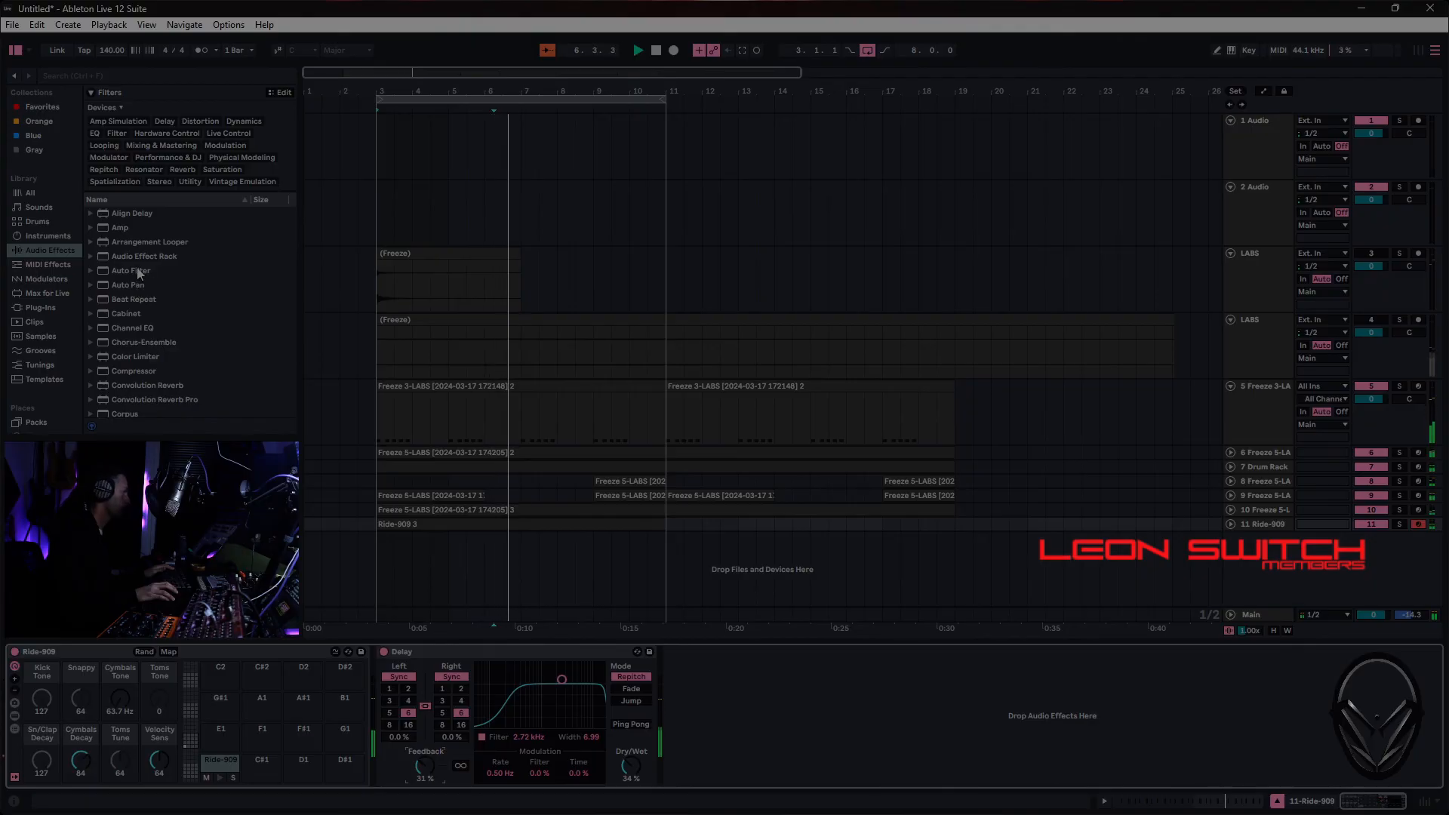
left_click_drag(139, 273, 731, 726)
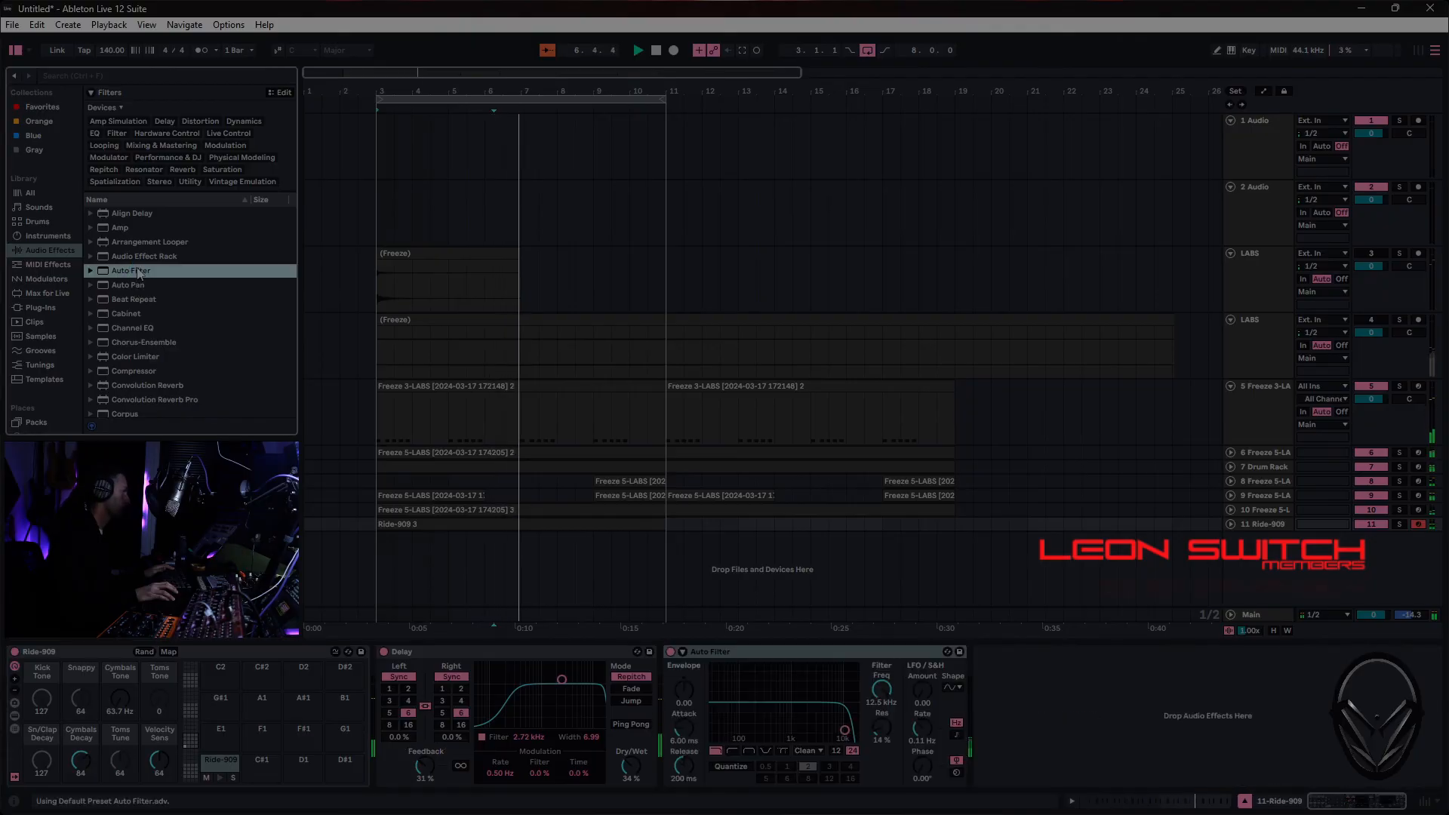
left_click(732, 751)
left_click_drag(770, 739, 777, 738)
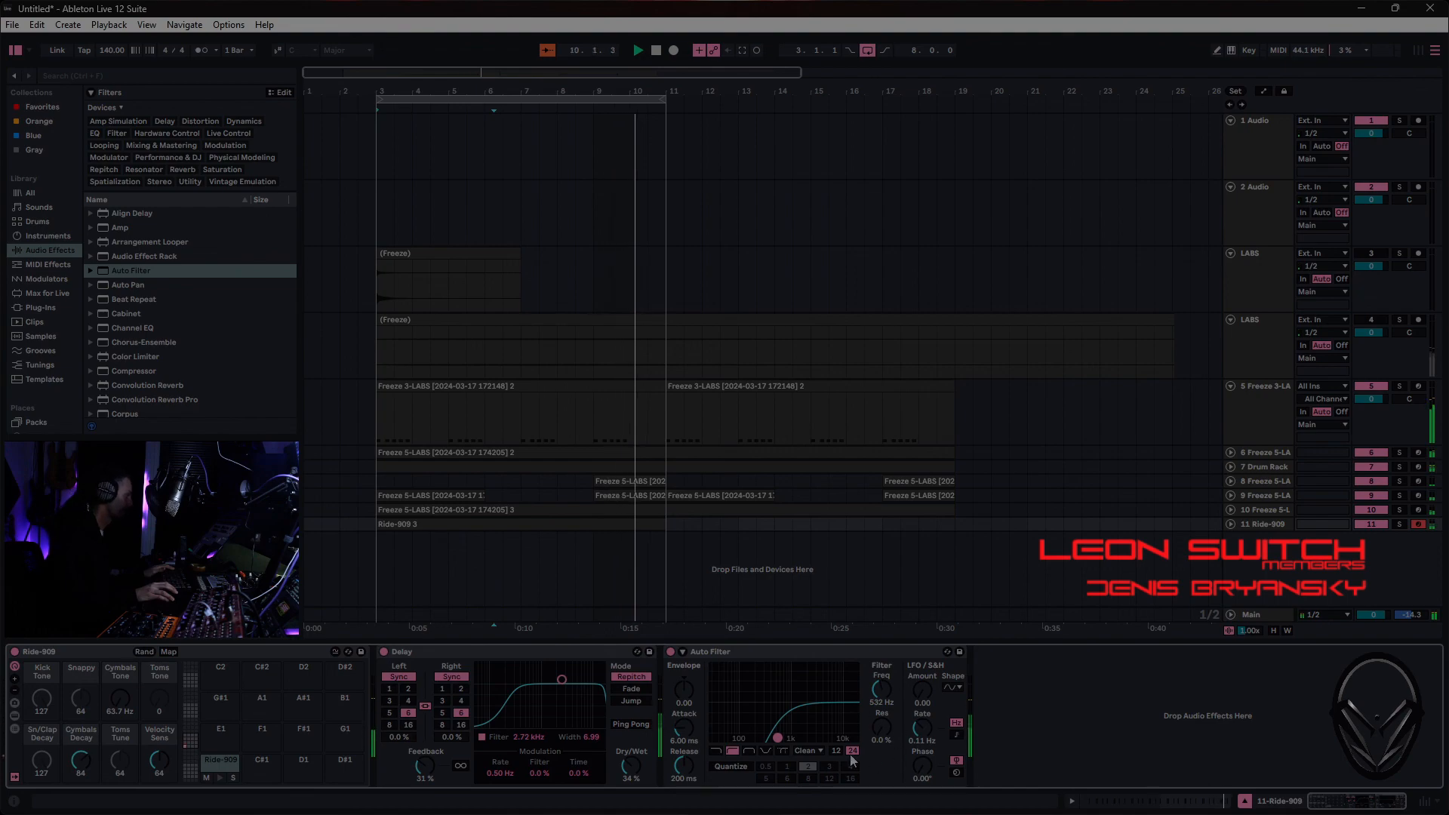
- Set the Auto Filter's circuit to OSR with 4.00 dB drive and move the Delay after the Auto Filter
left_click(812, 750)
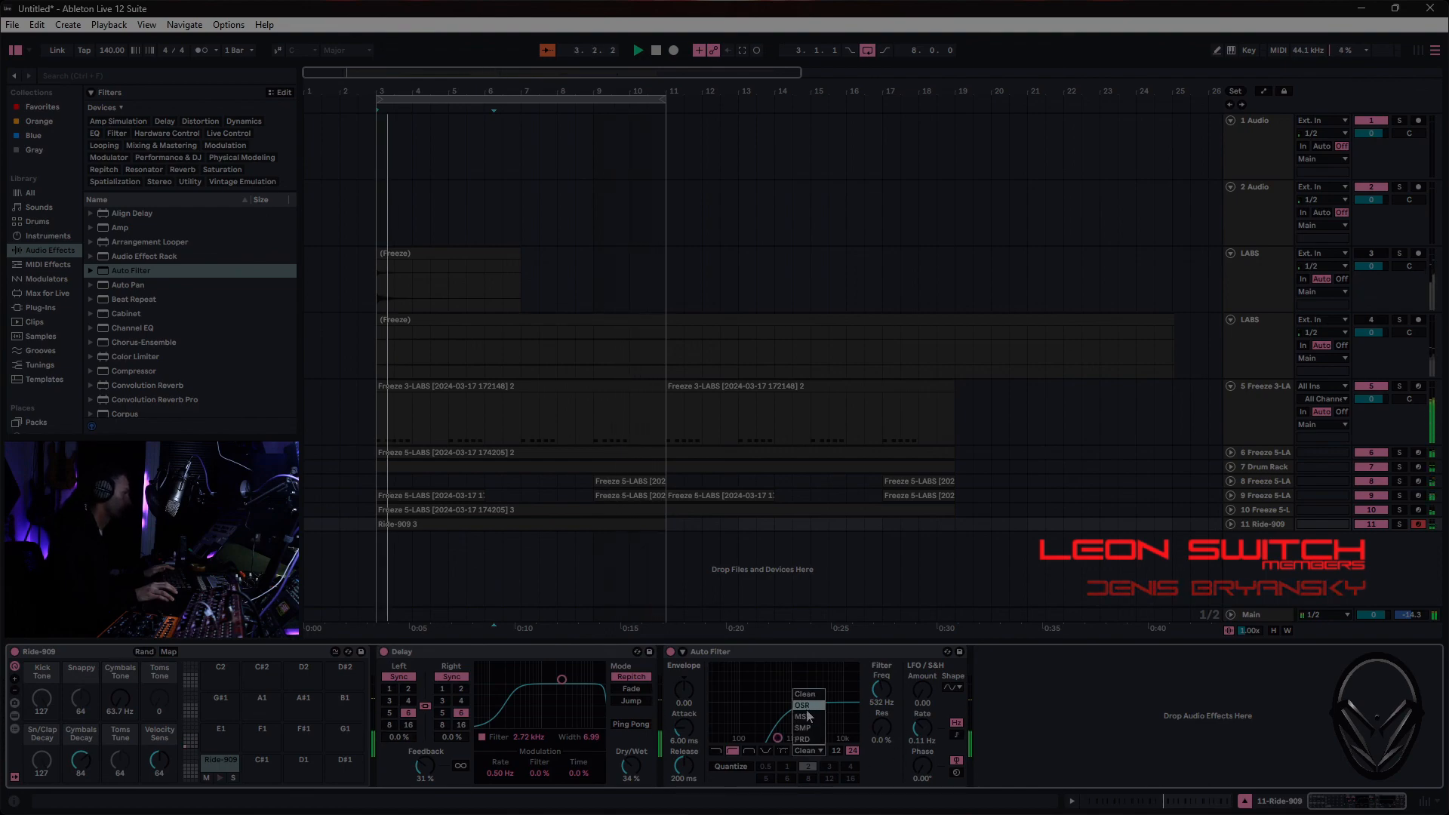
left_click_drag(881, 765, 881, 756)
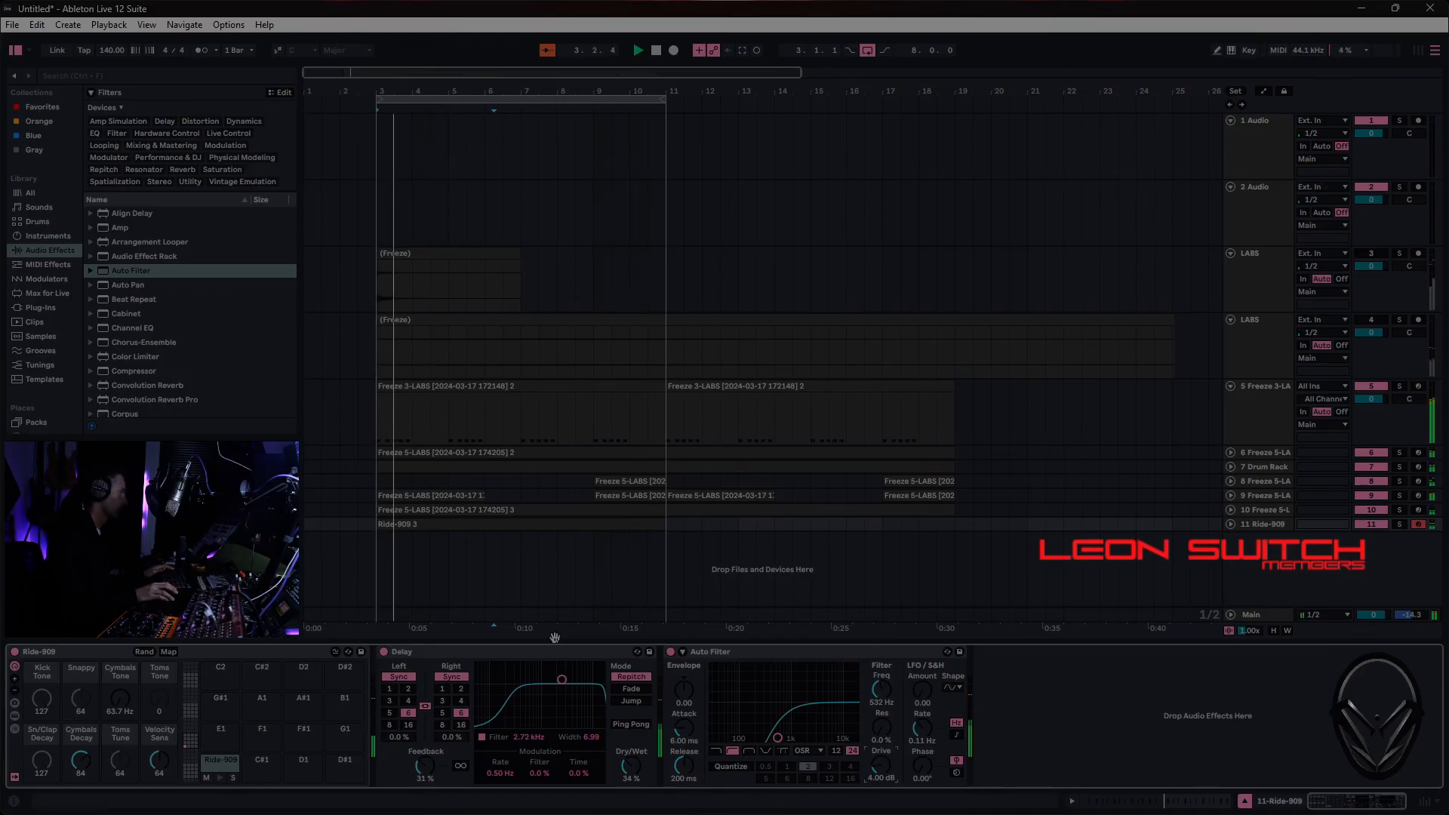
left_click_drag(545, 652, 988, 673)
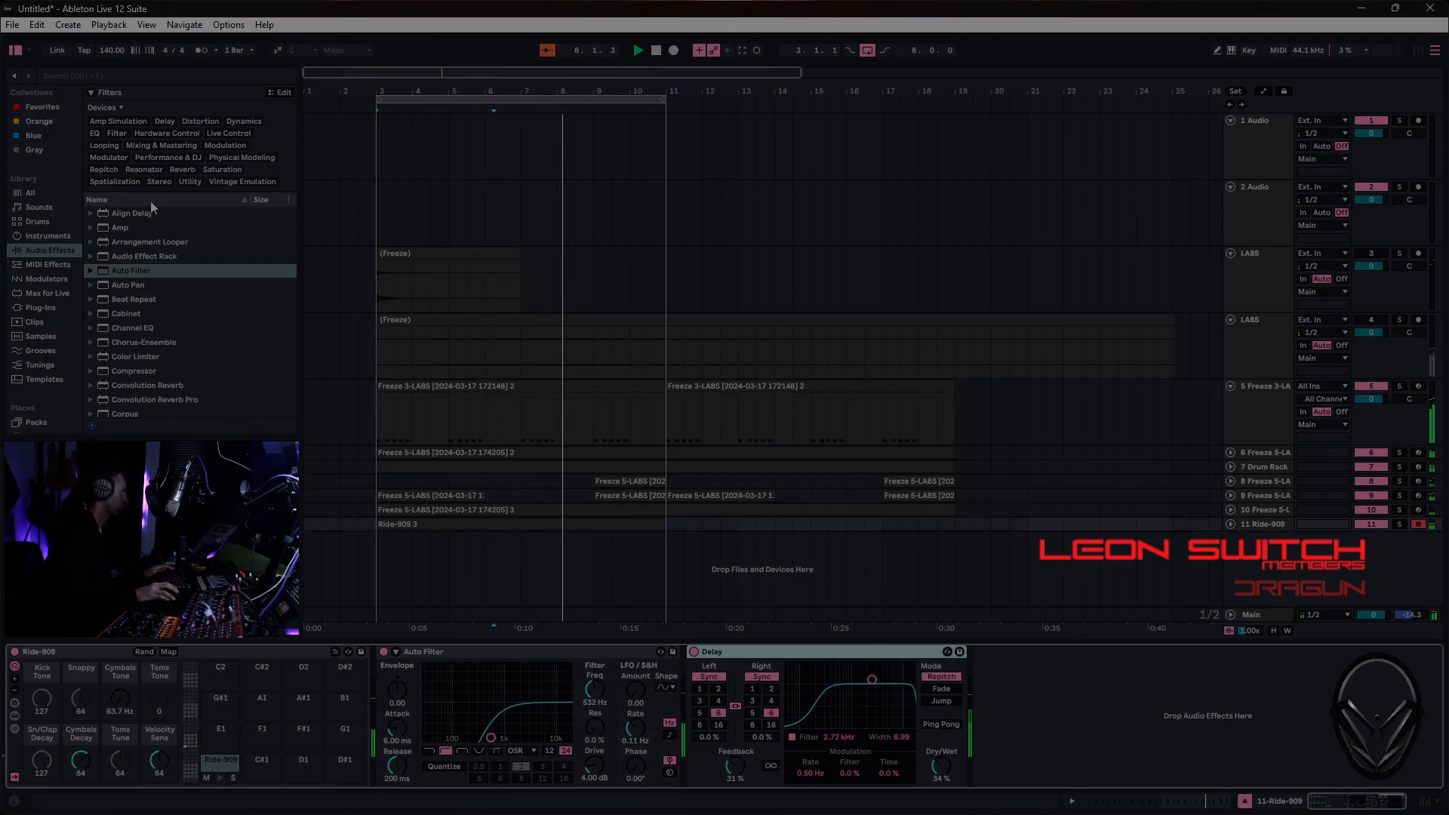
- Search the audio effects for "rev", add Reverb after the Delay, and set its decay to 2.84 s
left_click(157, 75)
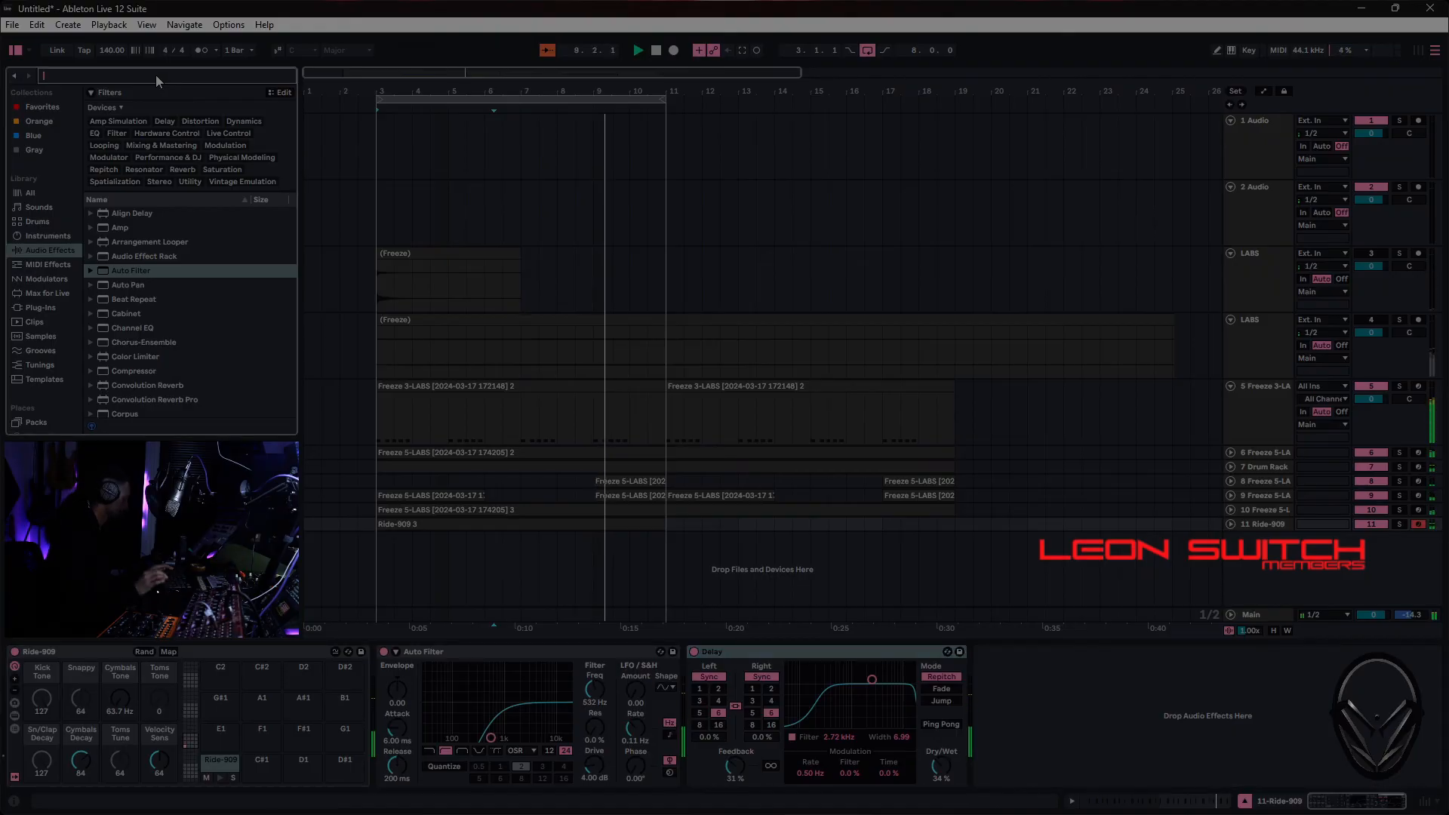
type("rev")
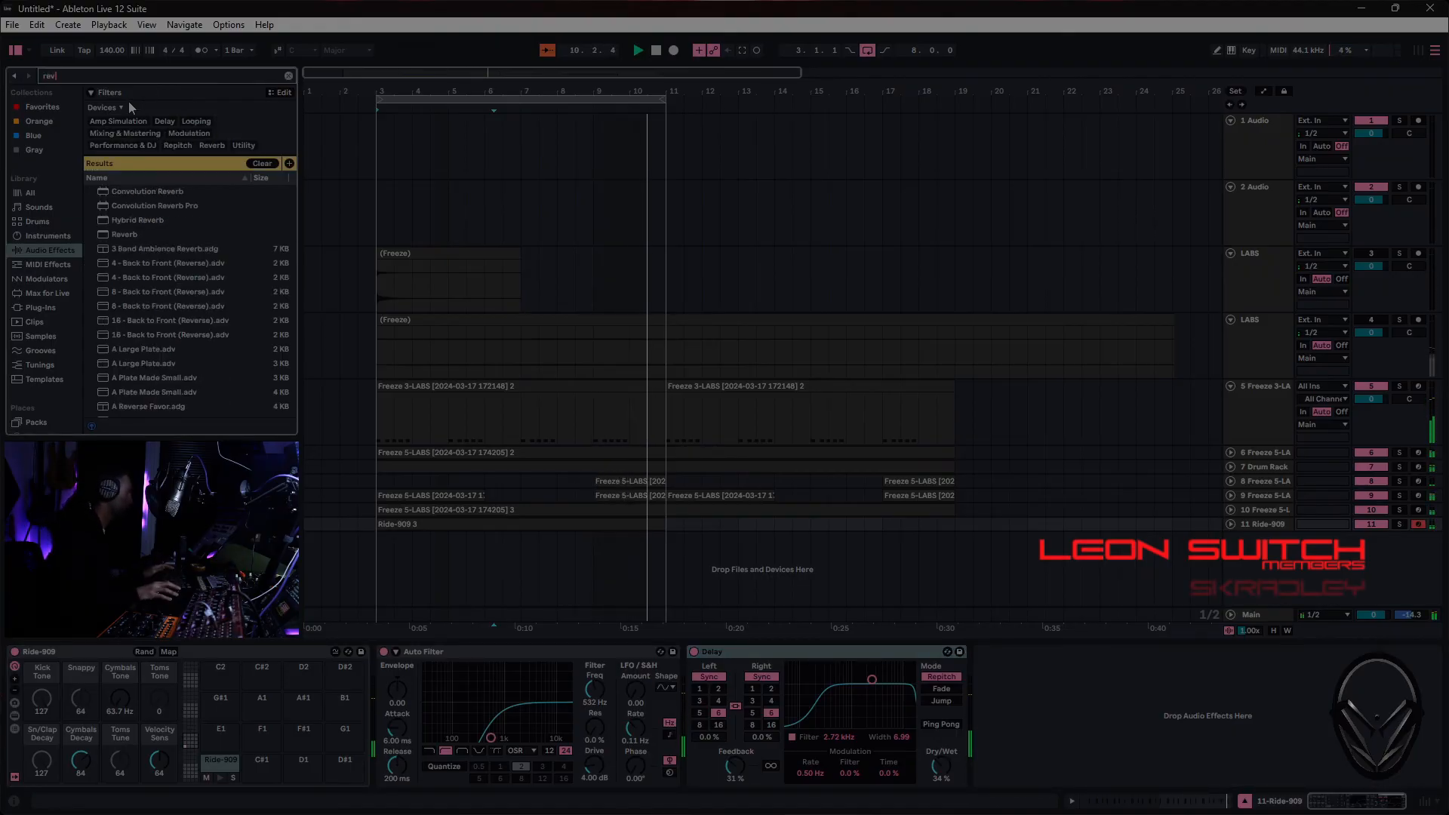
left_click(139, 234)
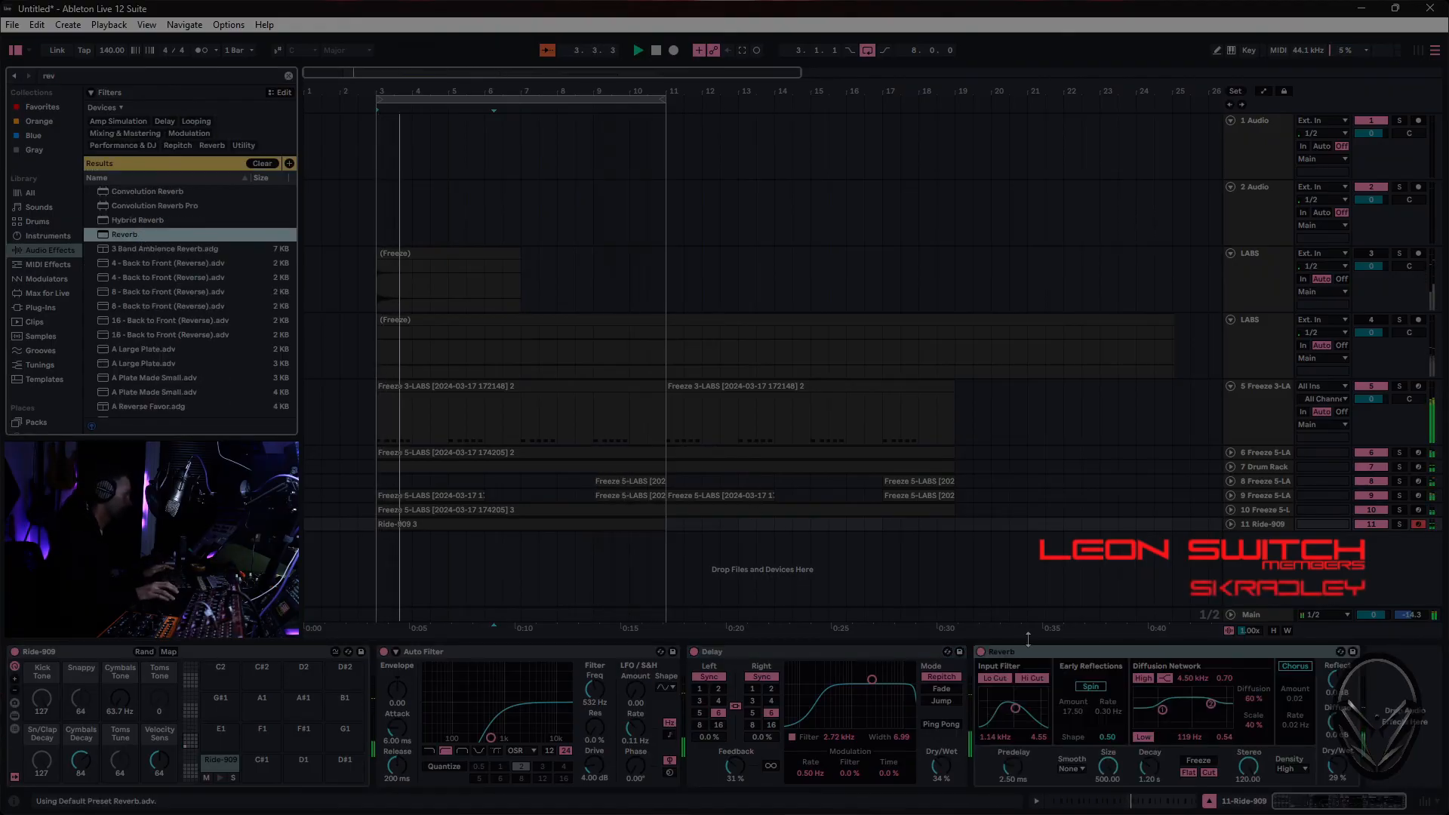
left_click_drag(1141, 771, 1120, 766)
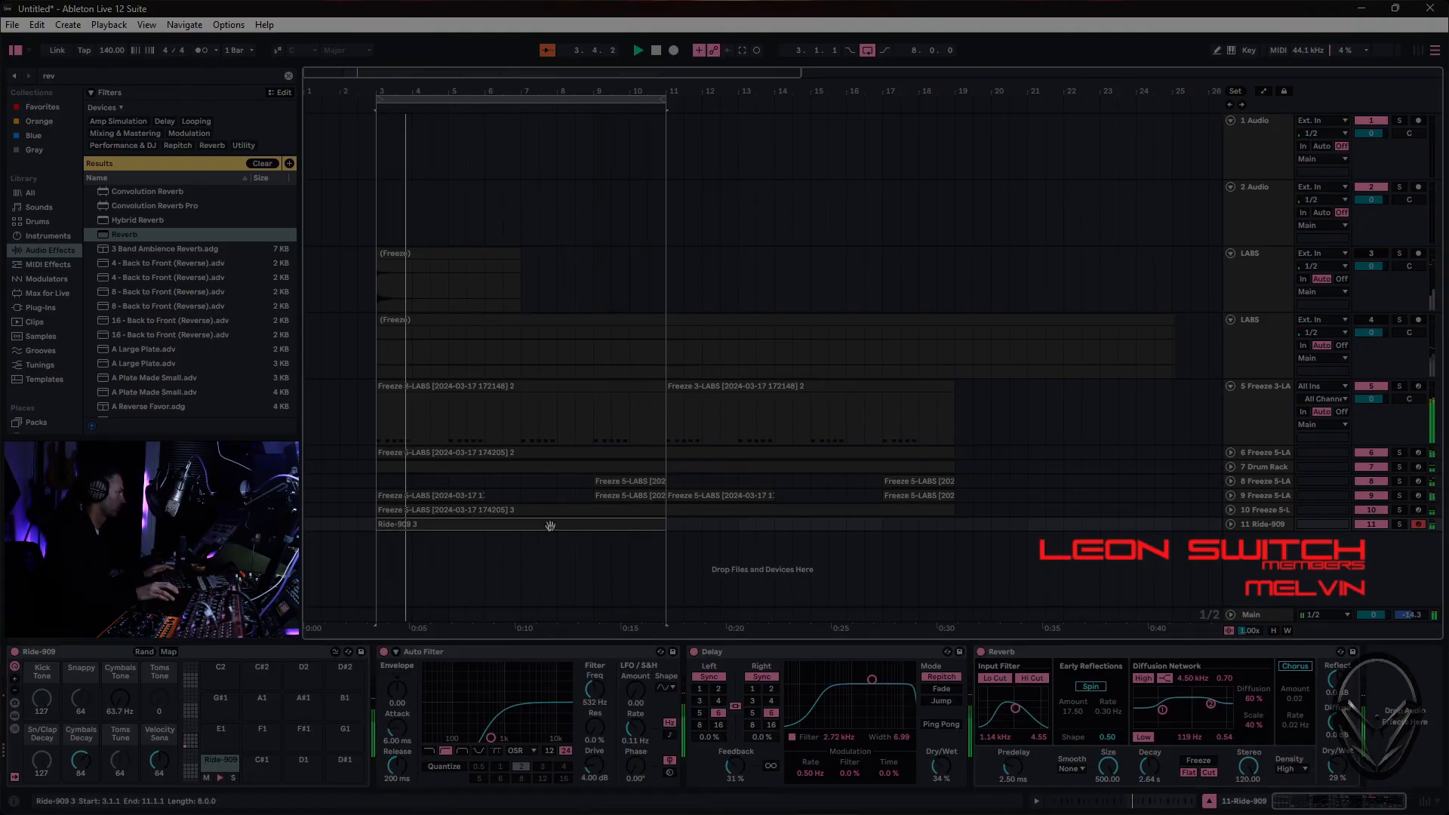
- Duplicate the Ride-909 clip to bar 11 and extend the arrangement loop to 16 bars
key("ctrl+d")
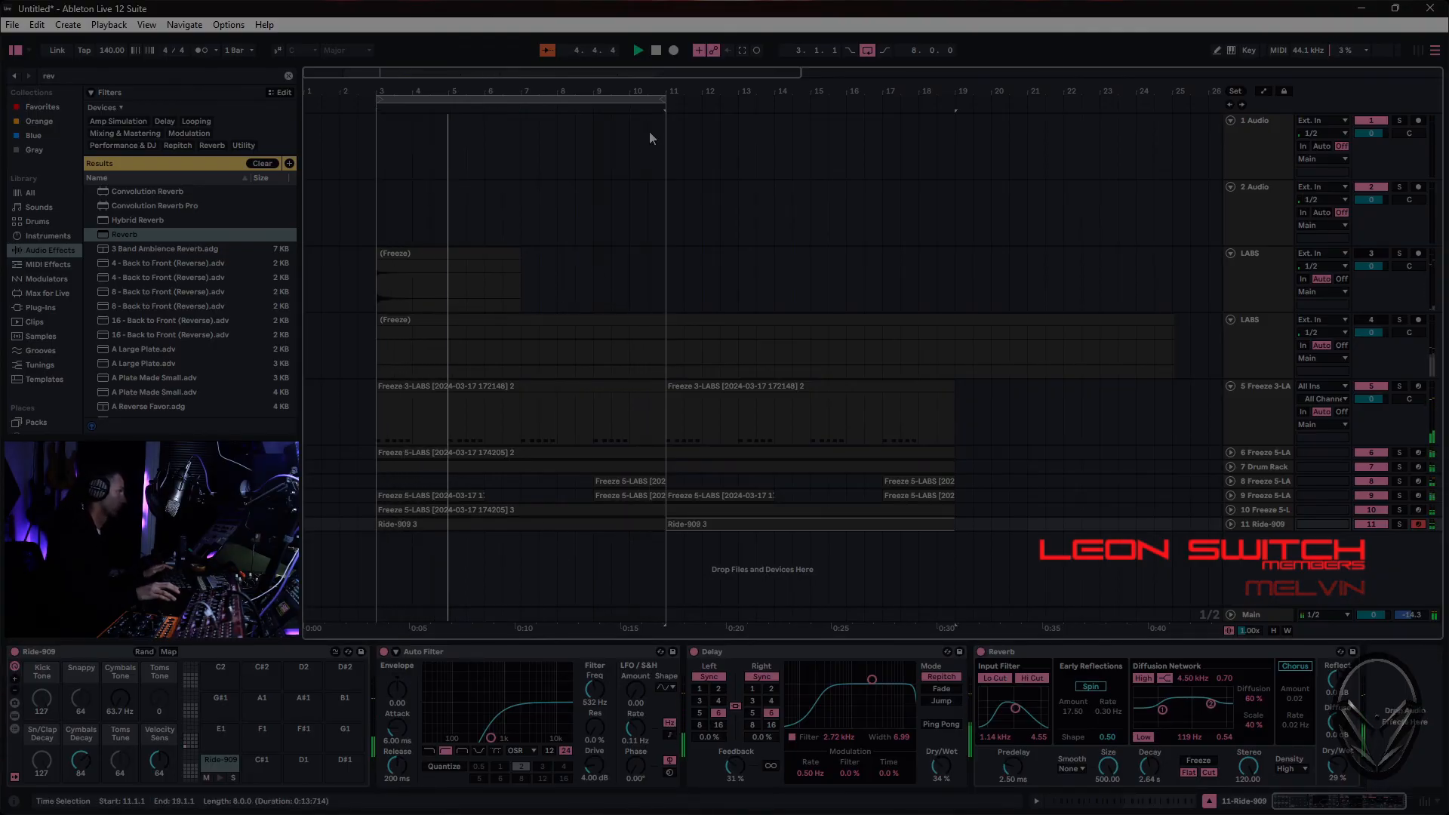
left_click_drag(665, 100, 955, 102)
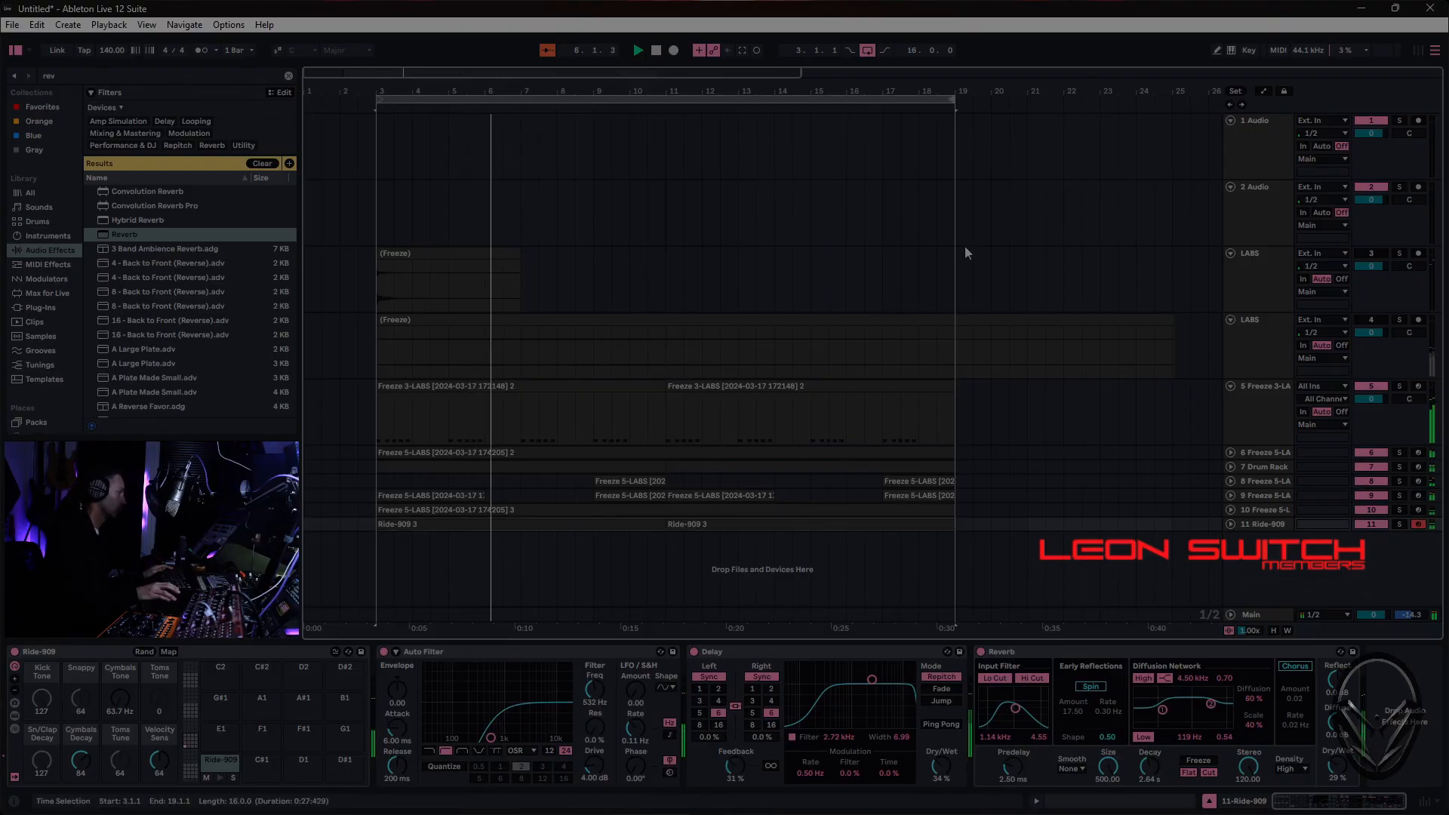
left_click(1275, 570)
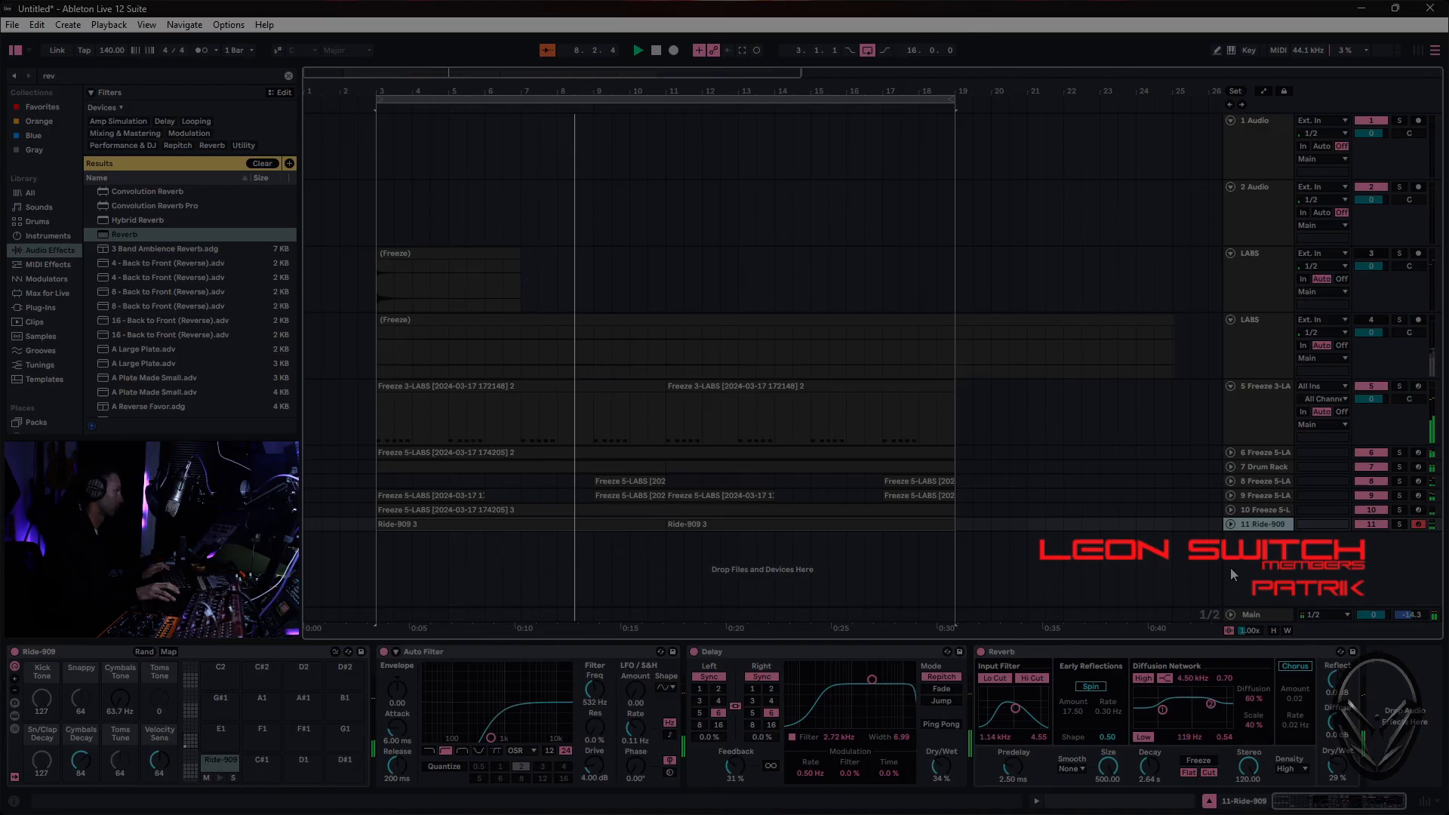
key("ctrl+s")
left_click(672, 414)
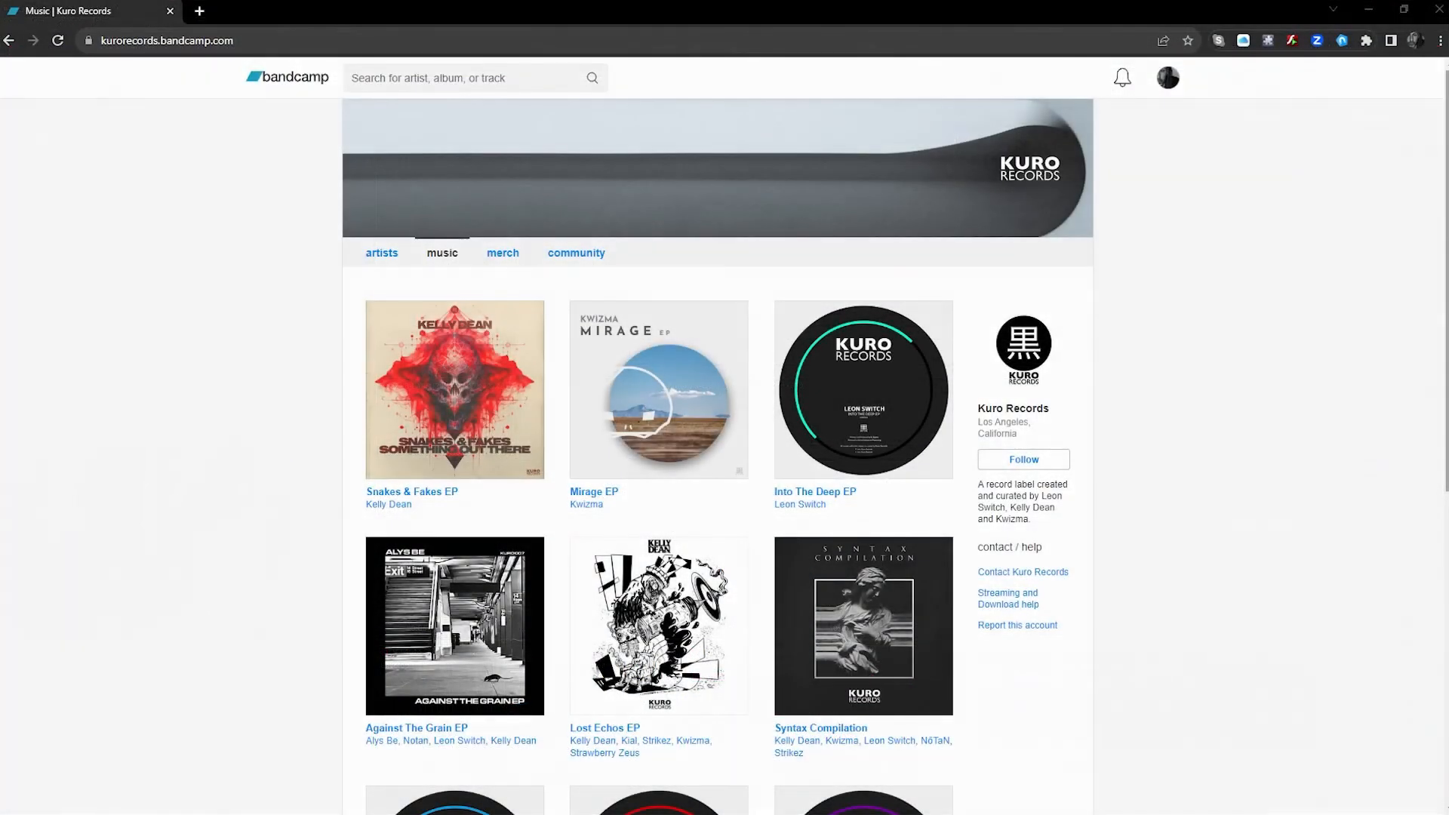
- In the browser, look through the Kuro Records releases on Bandcamp and the sample packs in the Leon Switch shop
left_click_drag(1445, 245, 1429, 475)
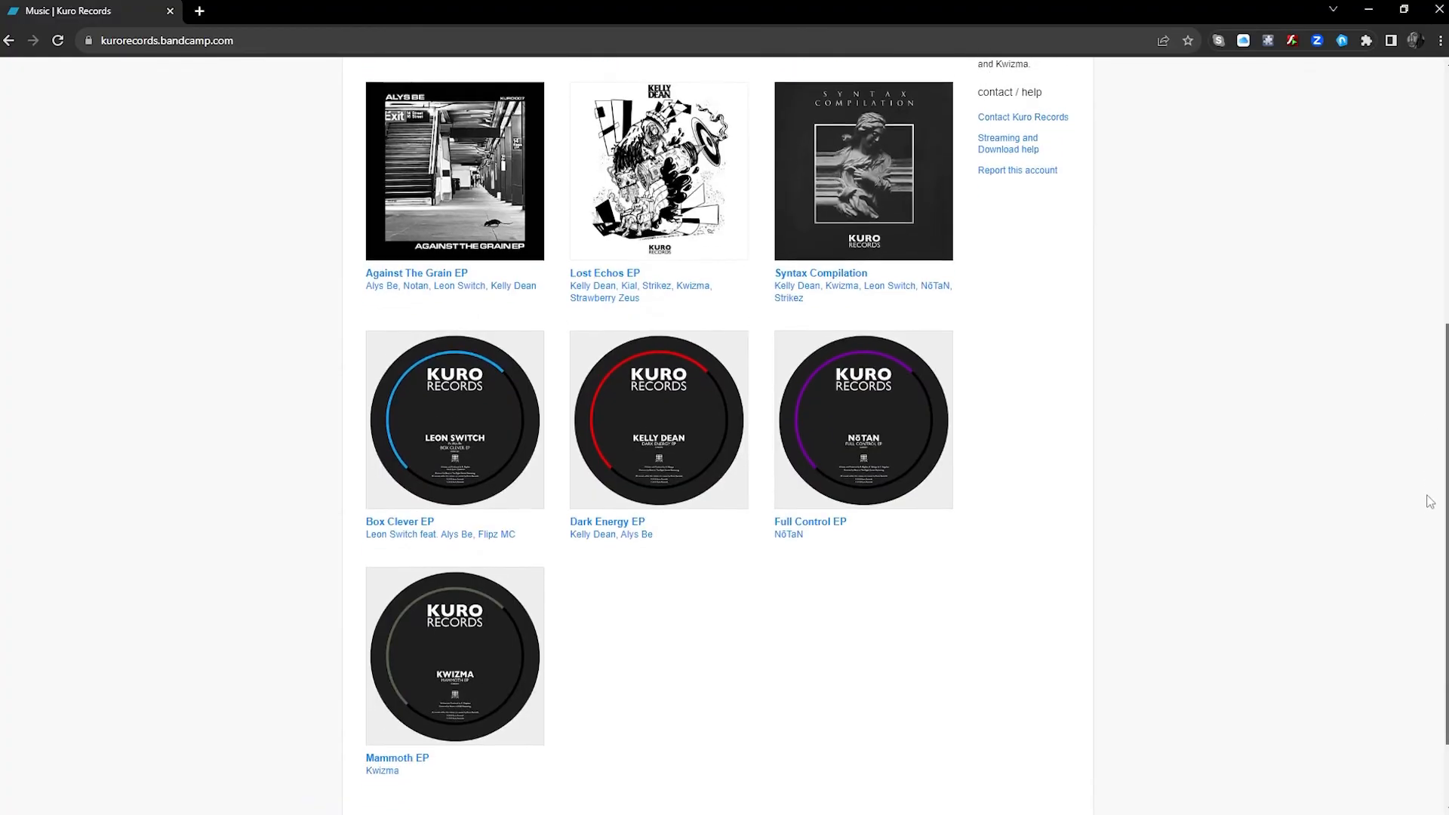
mouse_move(1427, 535)
left_mouse_down()
mouse_move(1424, 574)
mouse_move(1433, 521)
left_mouse_up()
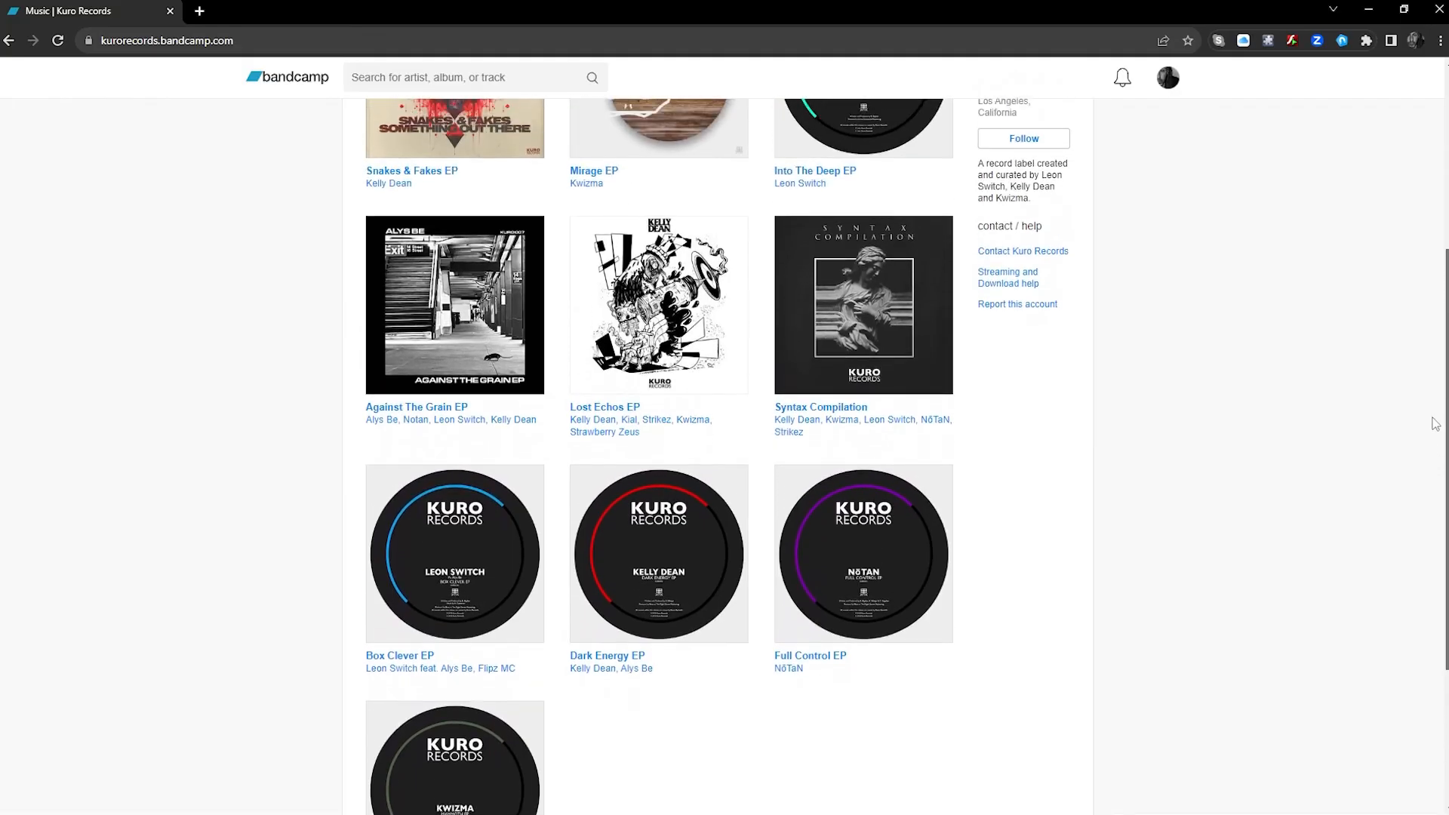
left_click_drag(1434, 342, 1427, 242)
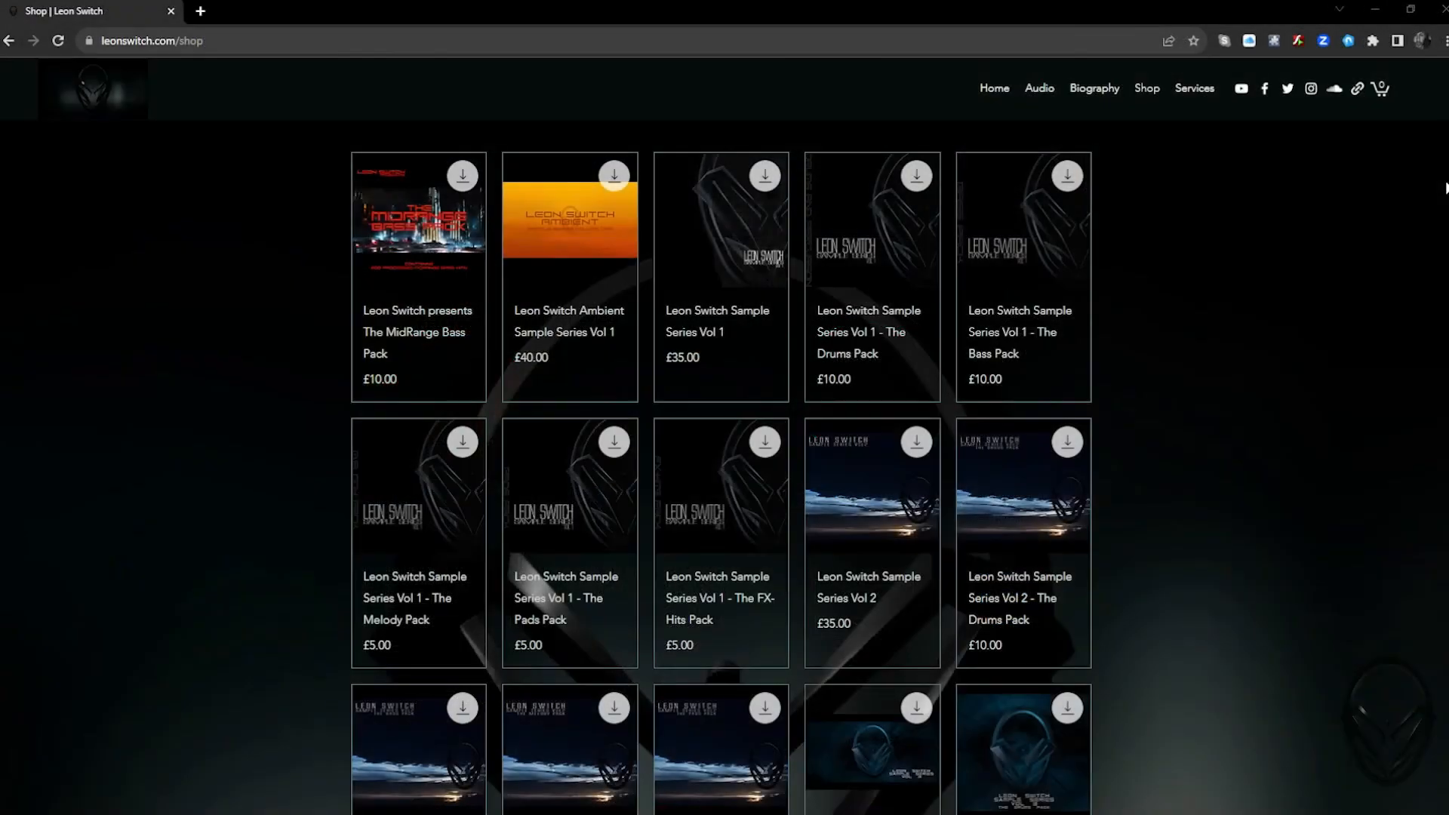
scroll(721, 468, "down", 2)
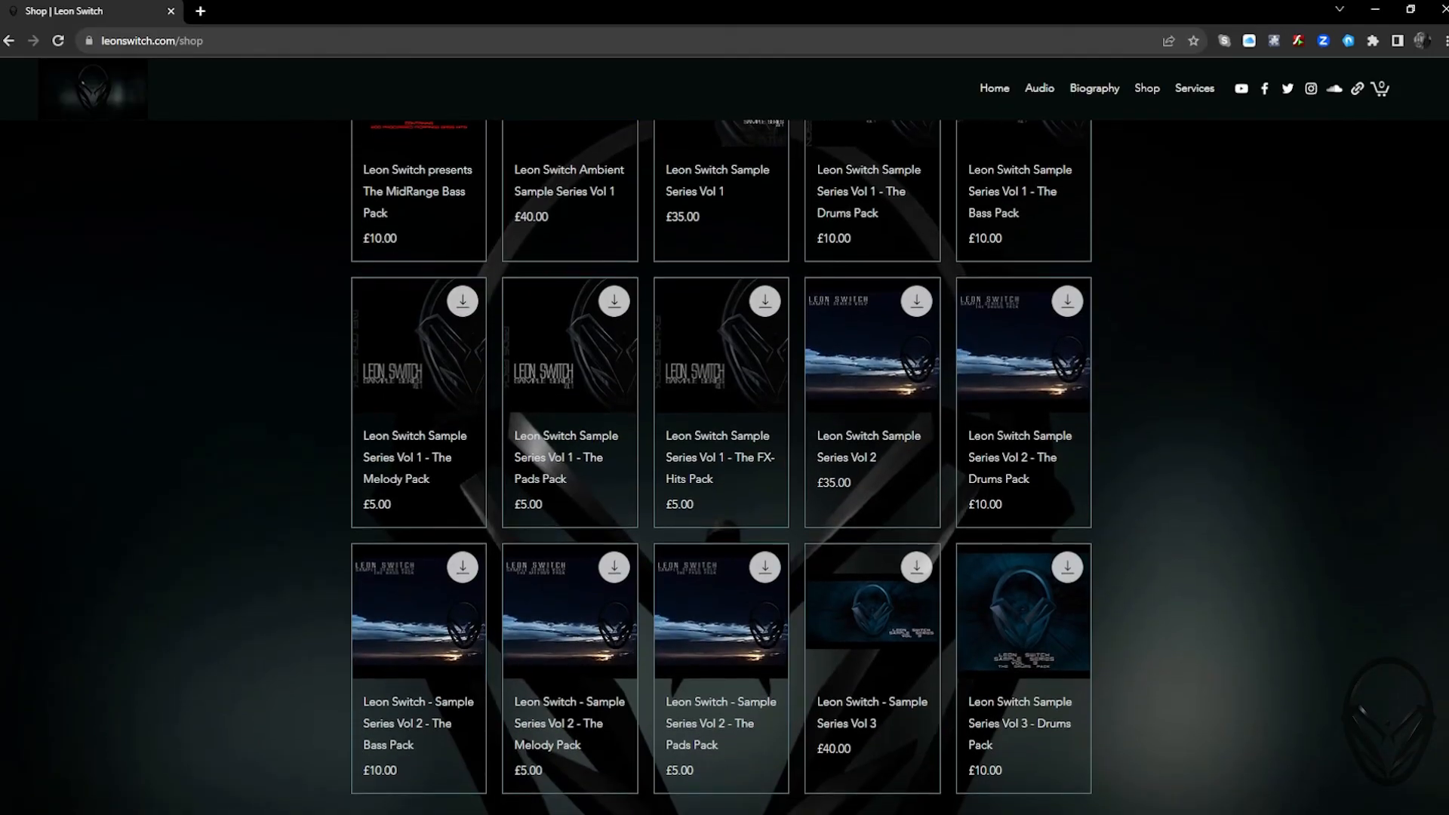
scroll(721, 467, "down", 1)
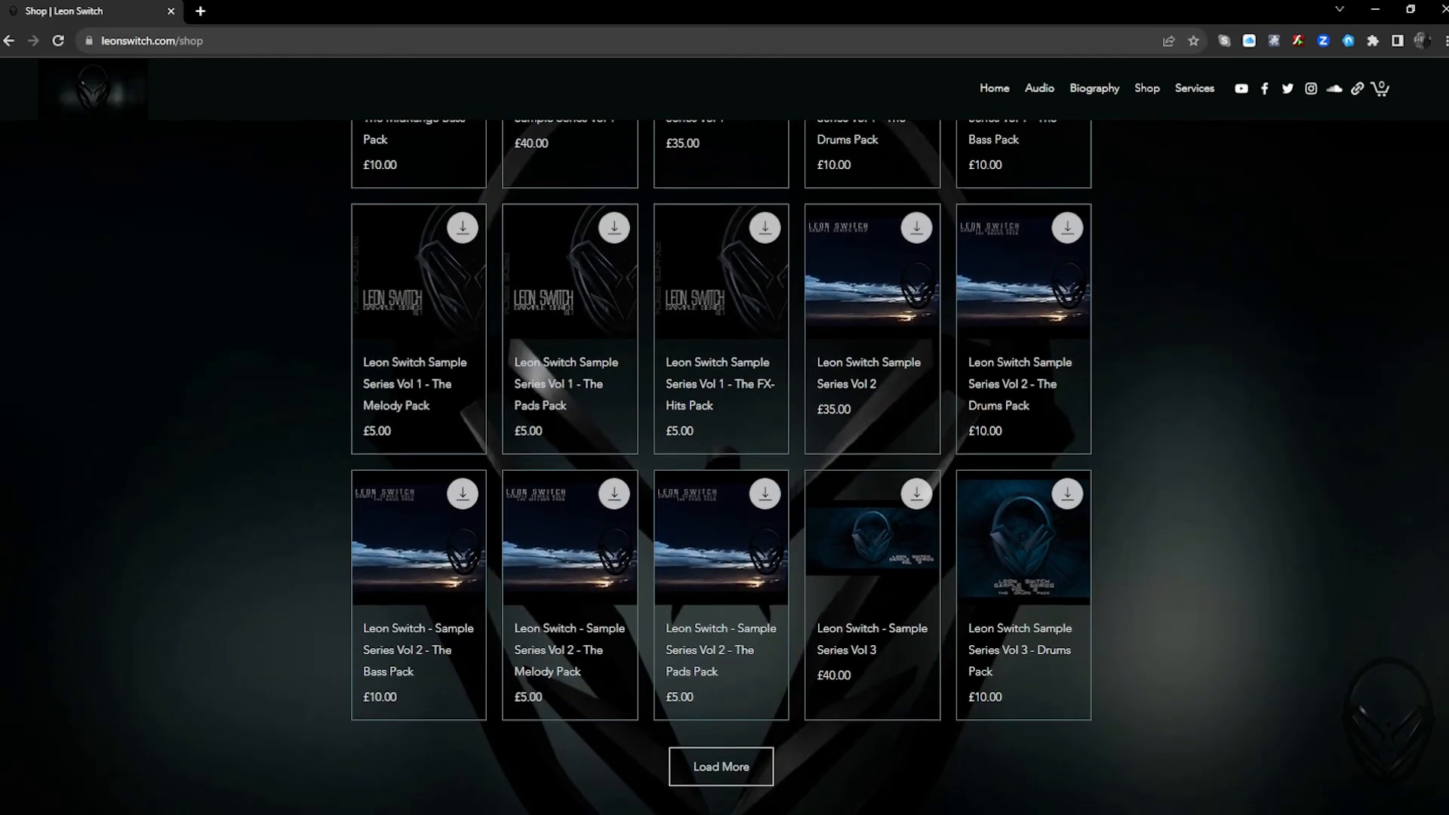
scroll(722, 468, "up", 2)
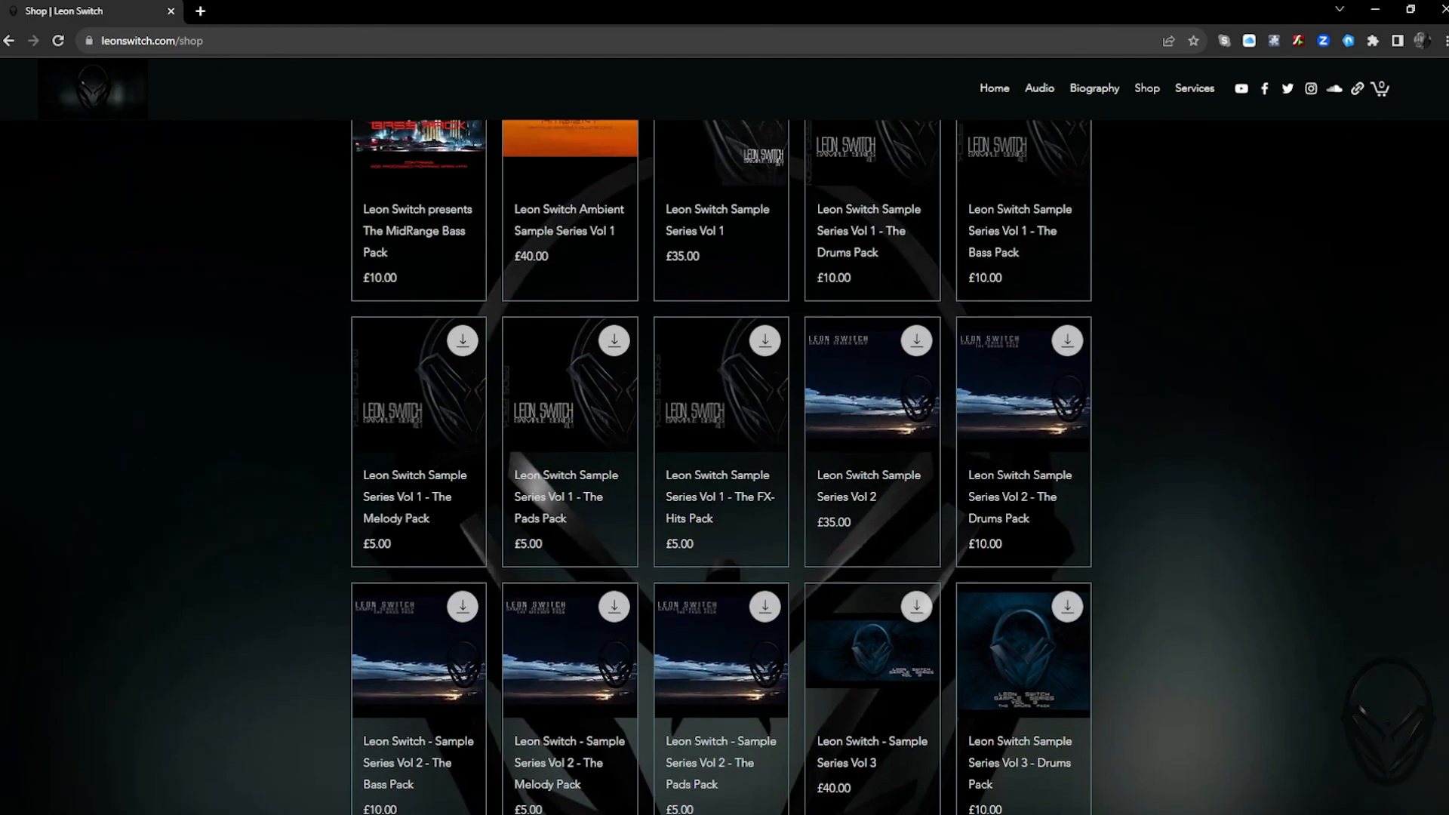